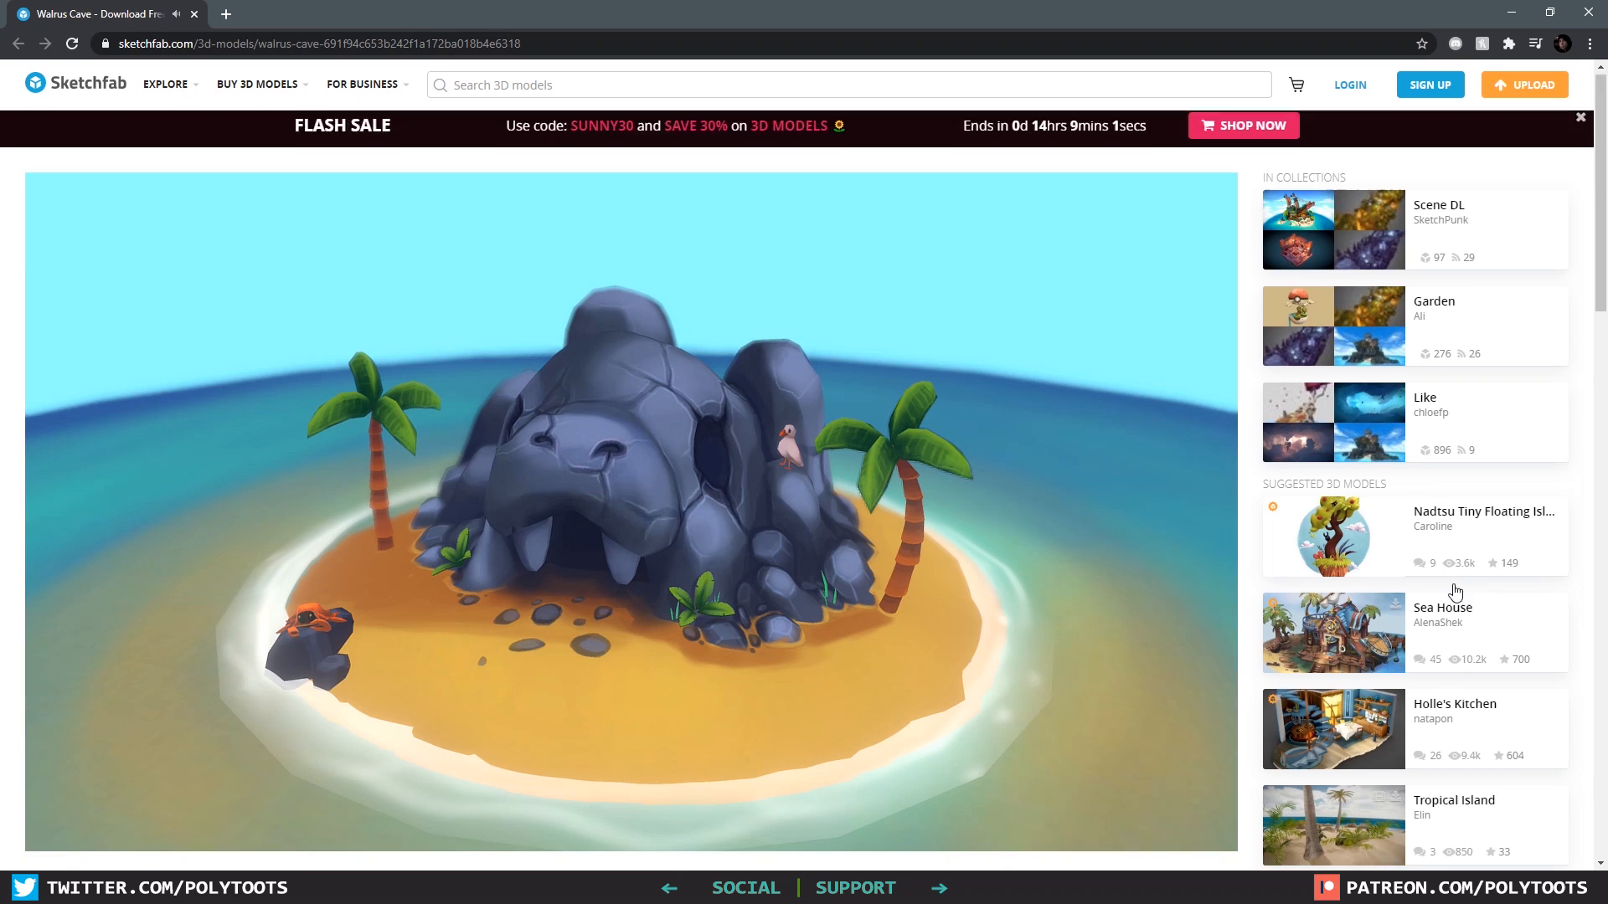
Open the profile of the artist behind the Walrus Cave model and browse the published 3D models.
scroll(623, 772, down, 2)
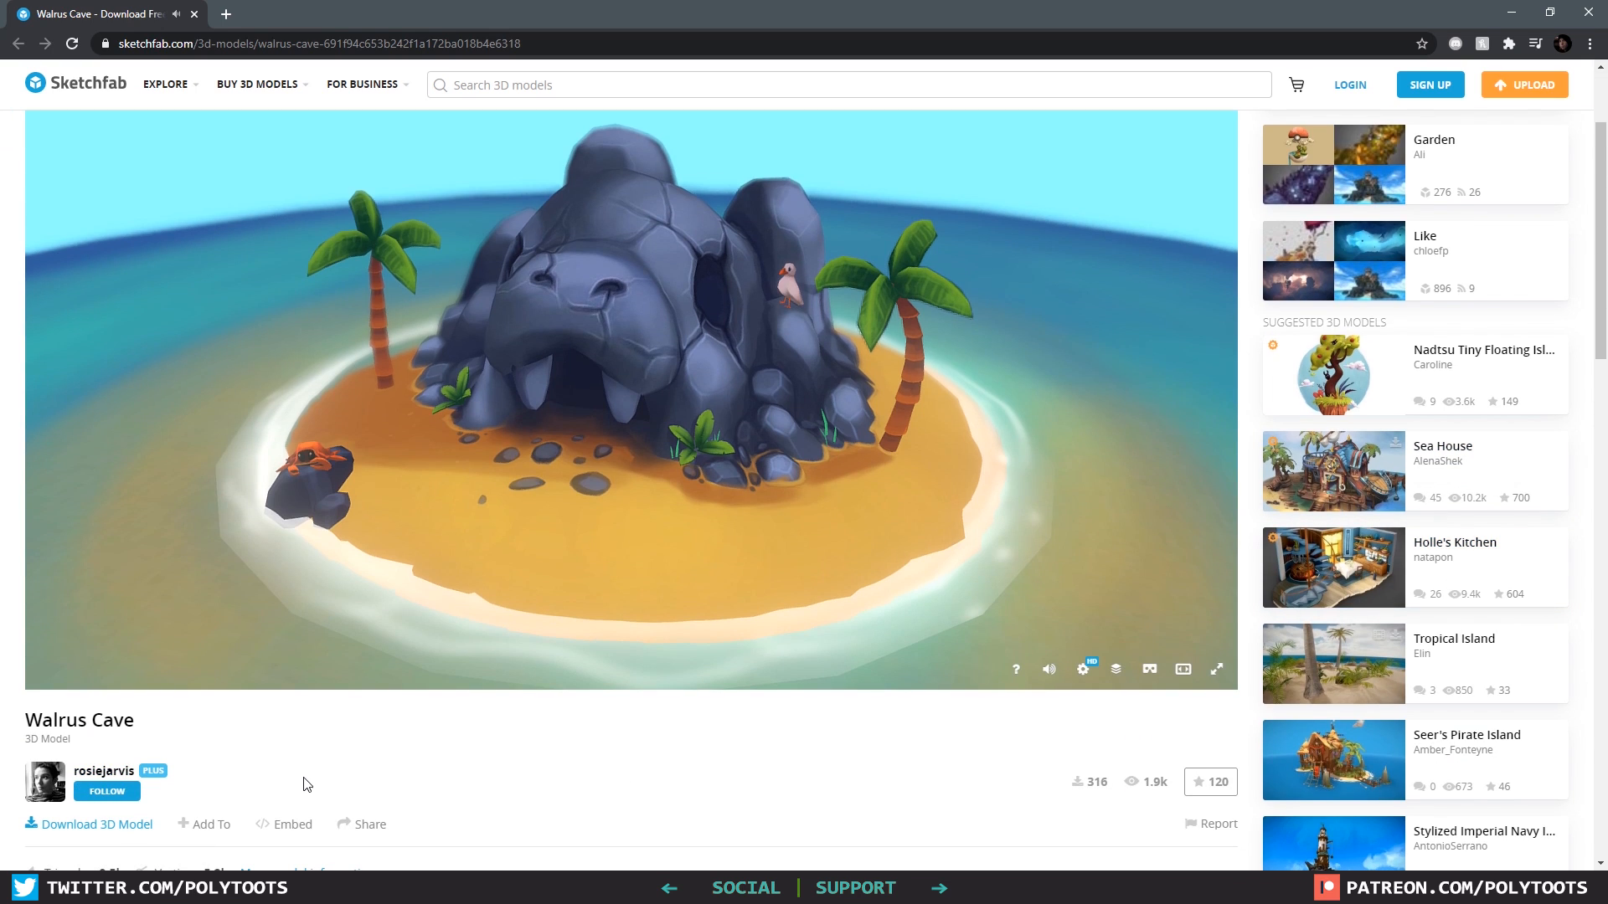
click(104, 770)
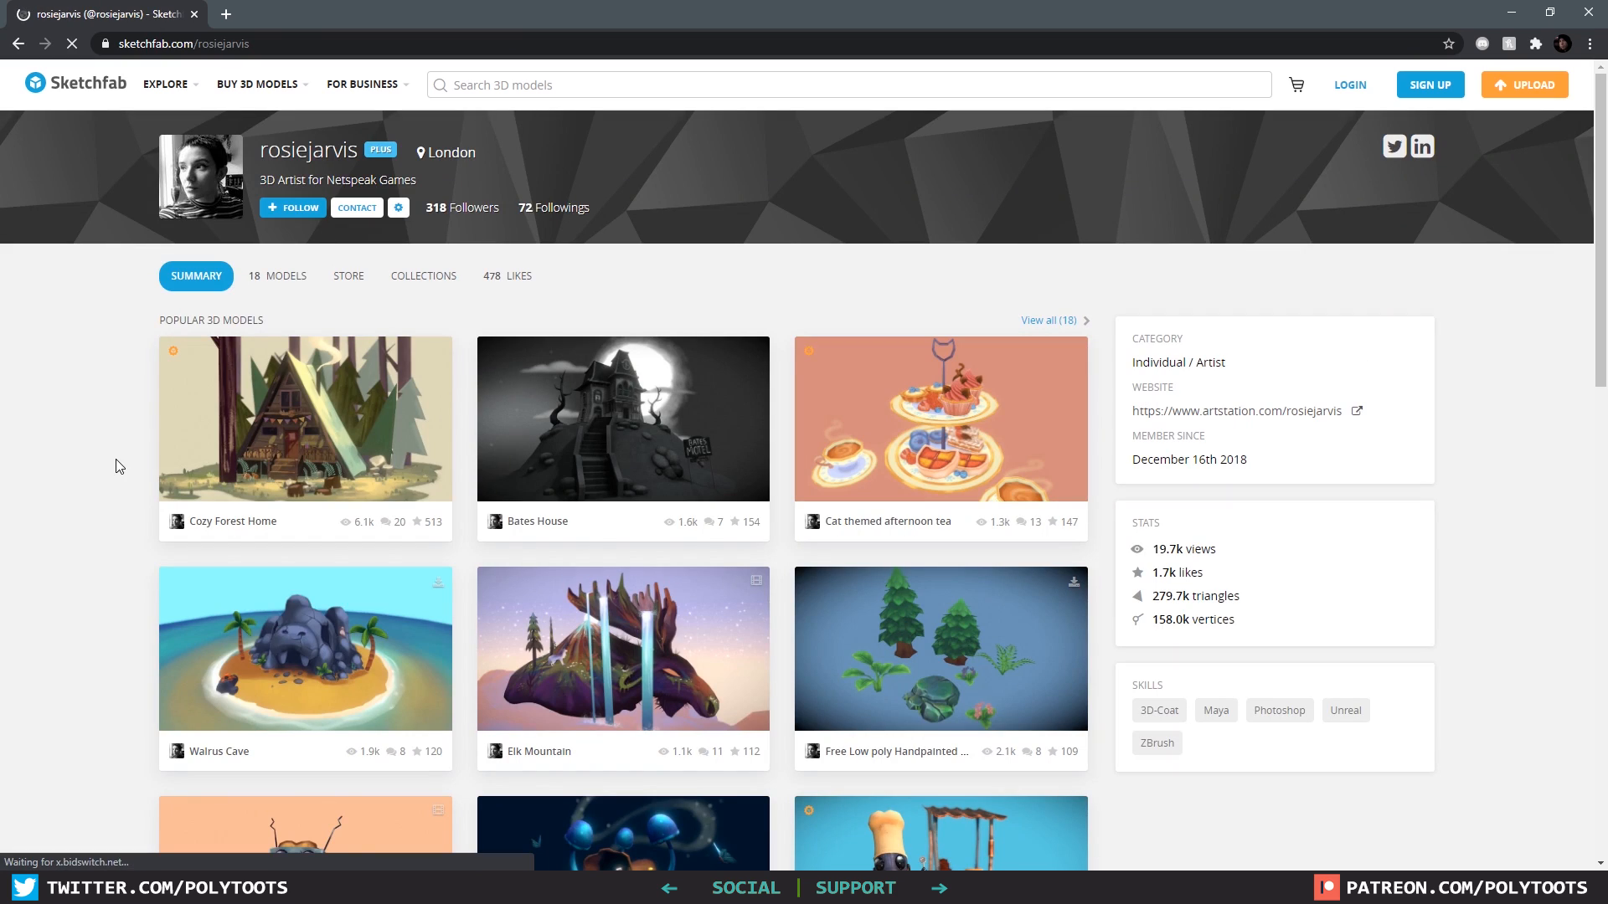
scroll(116, 460, down, 4)
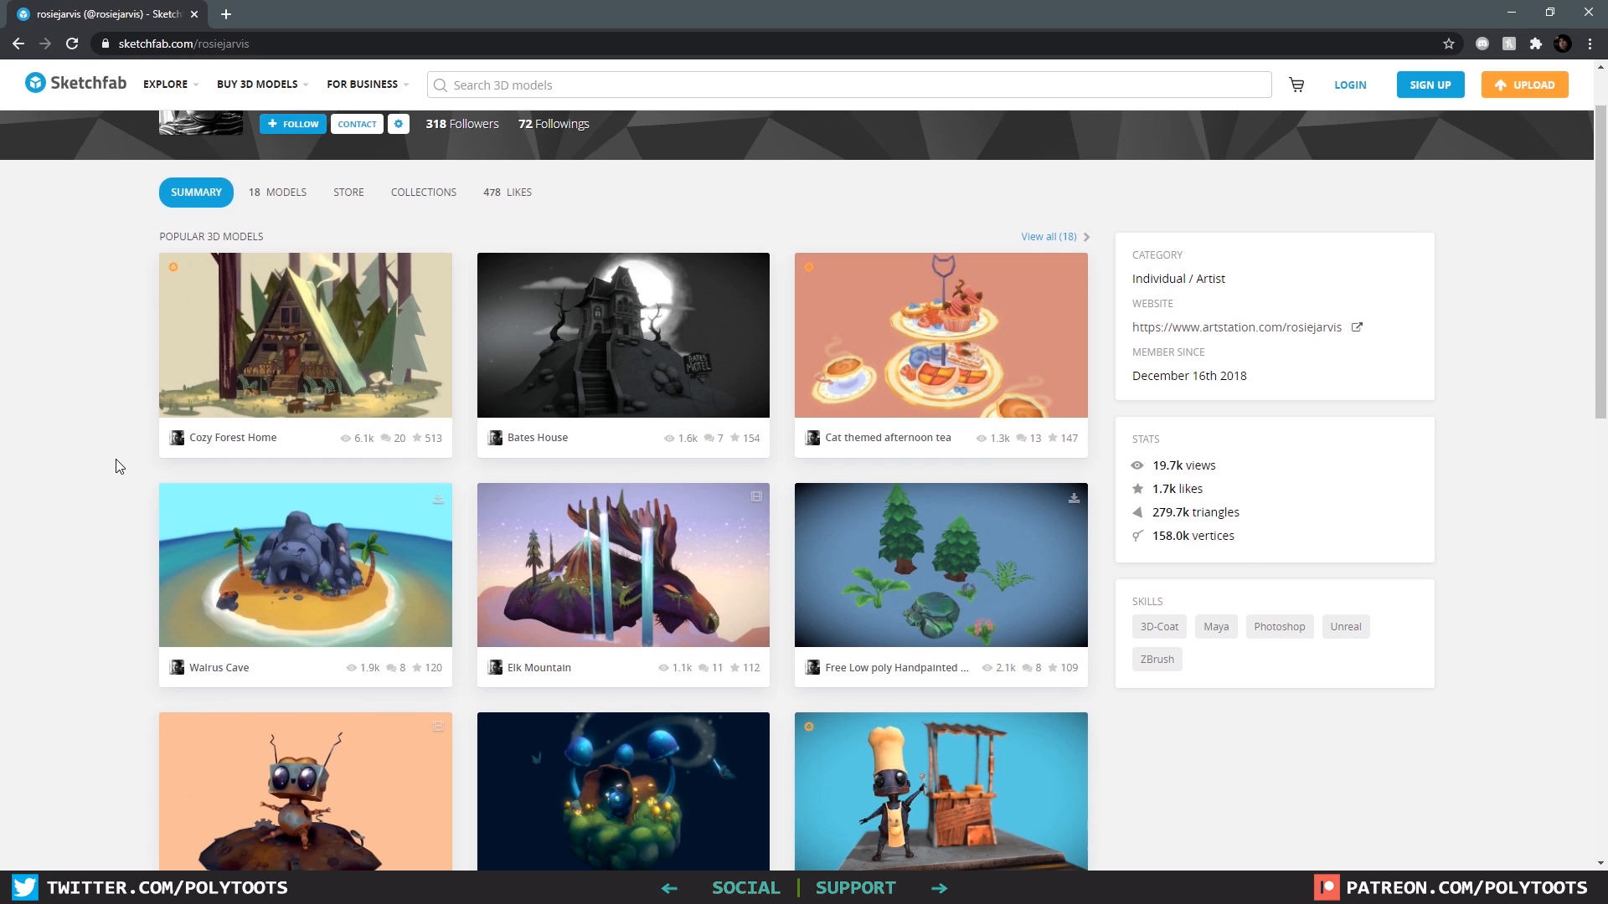
scroll(115, 467, down, 9)
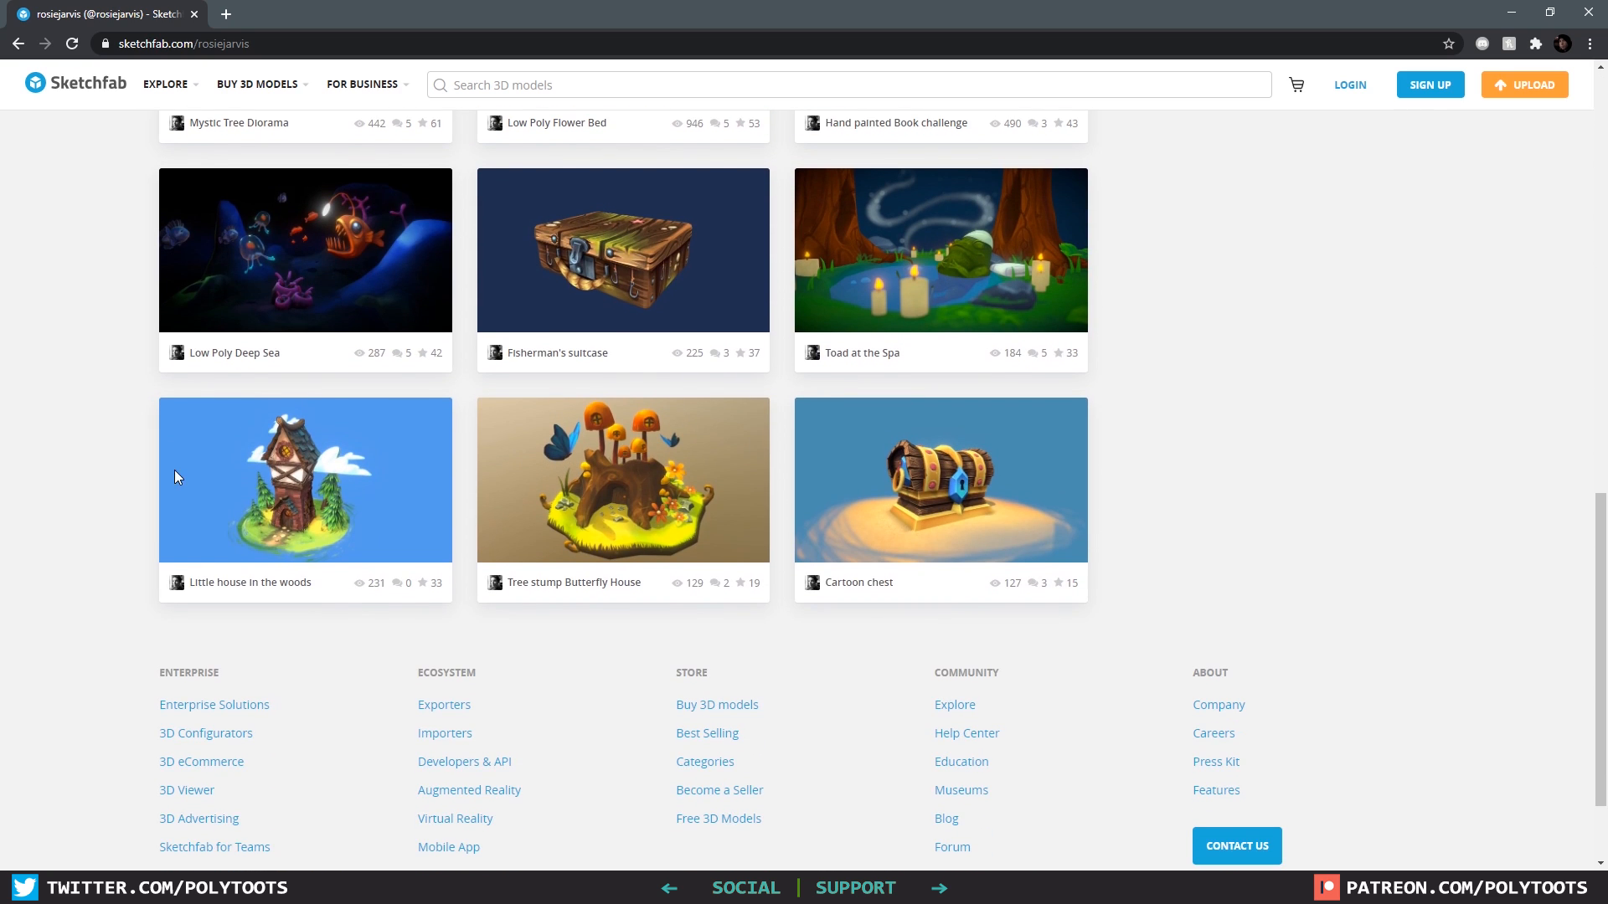
scroll(1251, 497, up, 1)
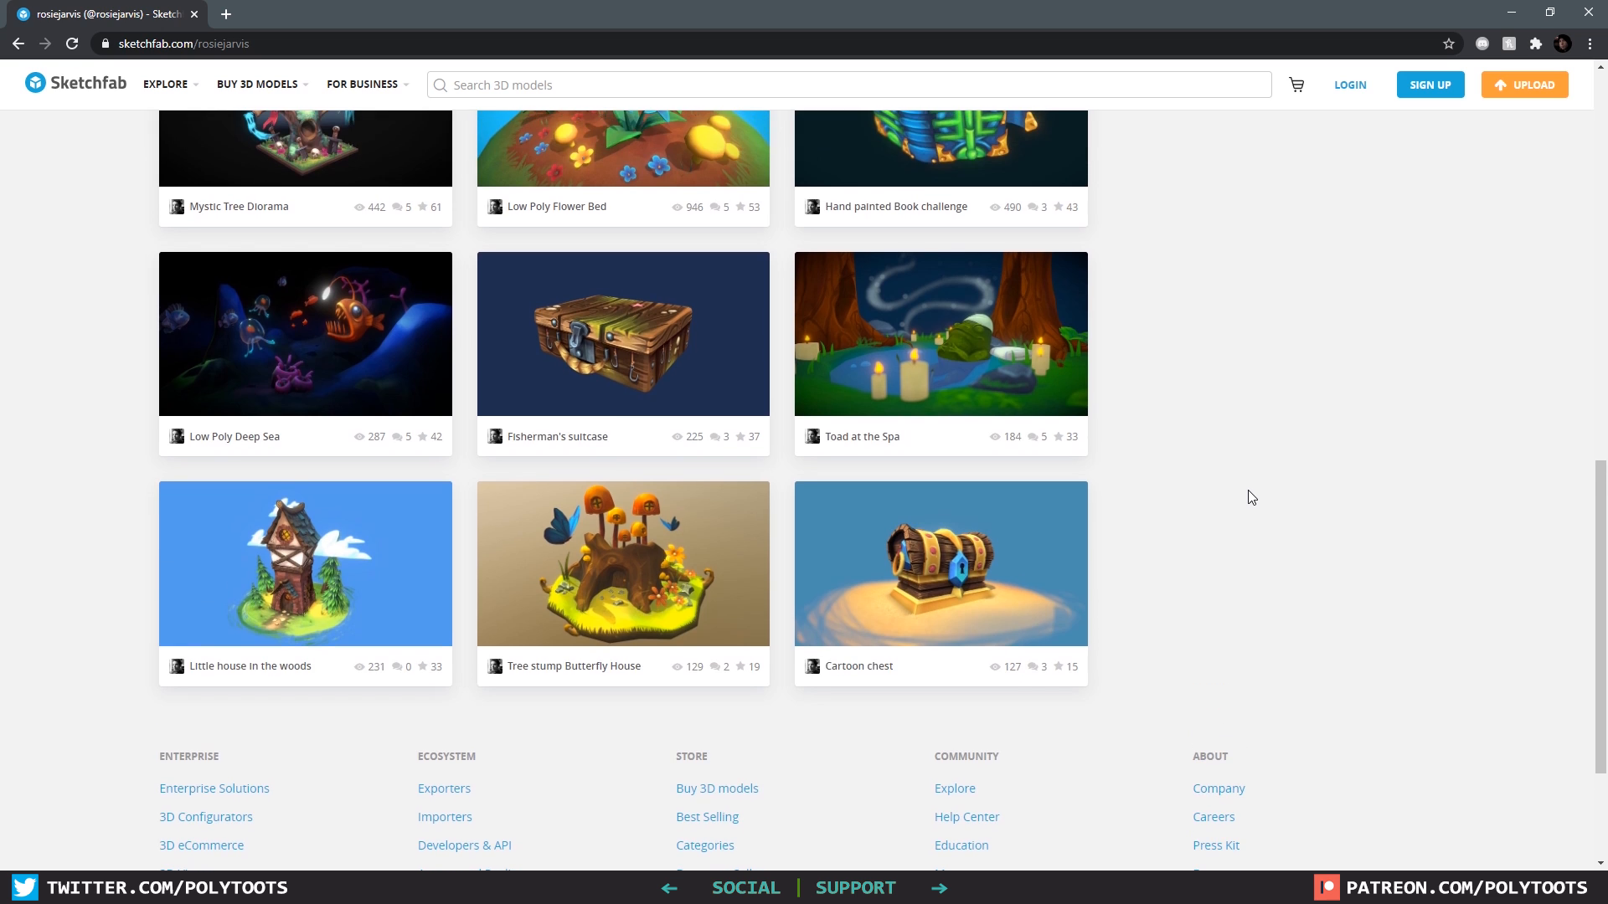
scroll(1251, 498, up, 3)
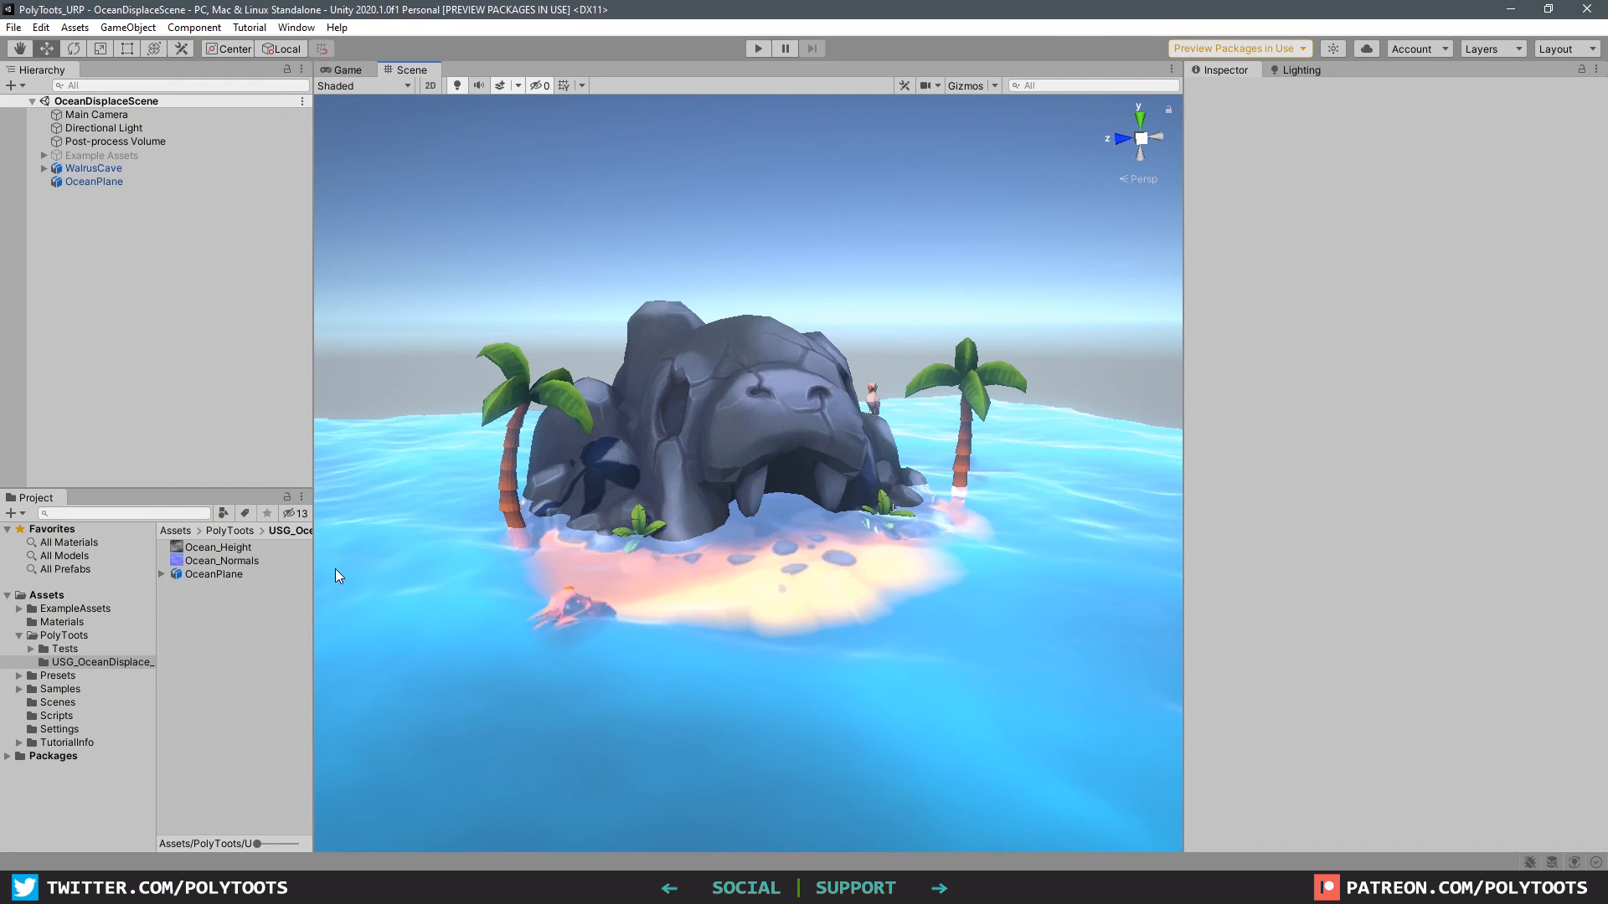
Create a material named Ocean_URP in the current USG_OceanDisplace folder and apply it to the ocean plane in the scene.
right_click(216, 657)
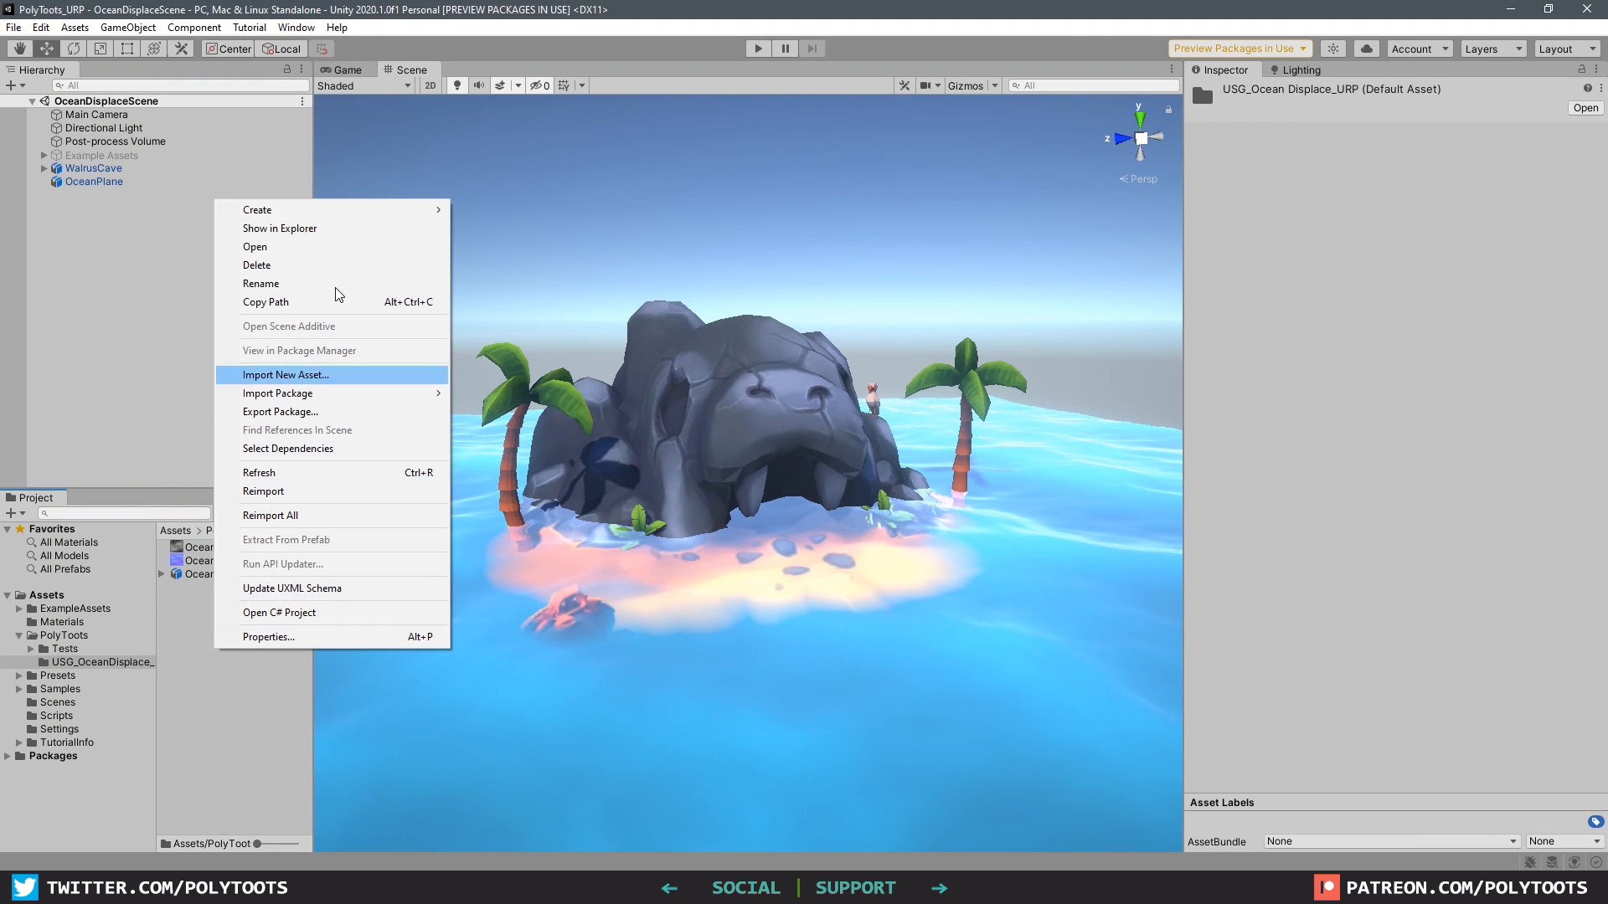
mouse_move(360, 216)
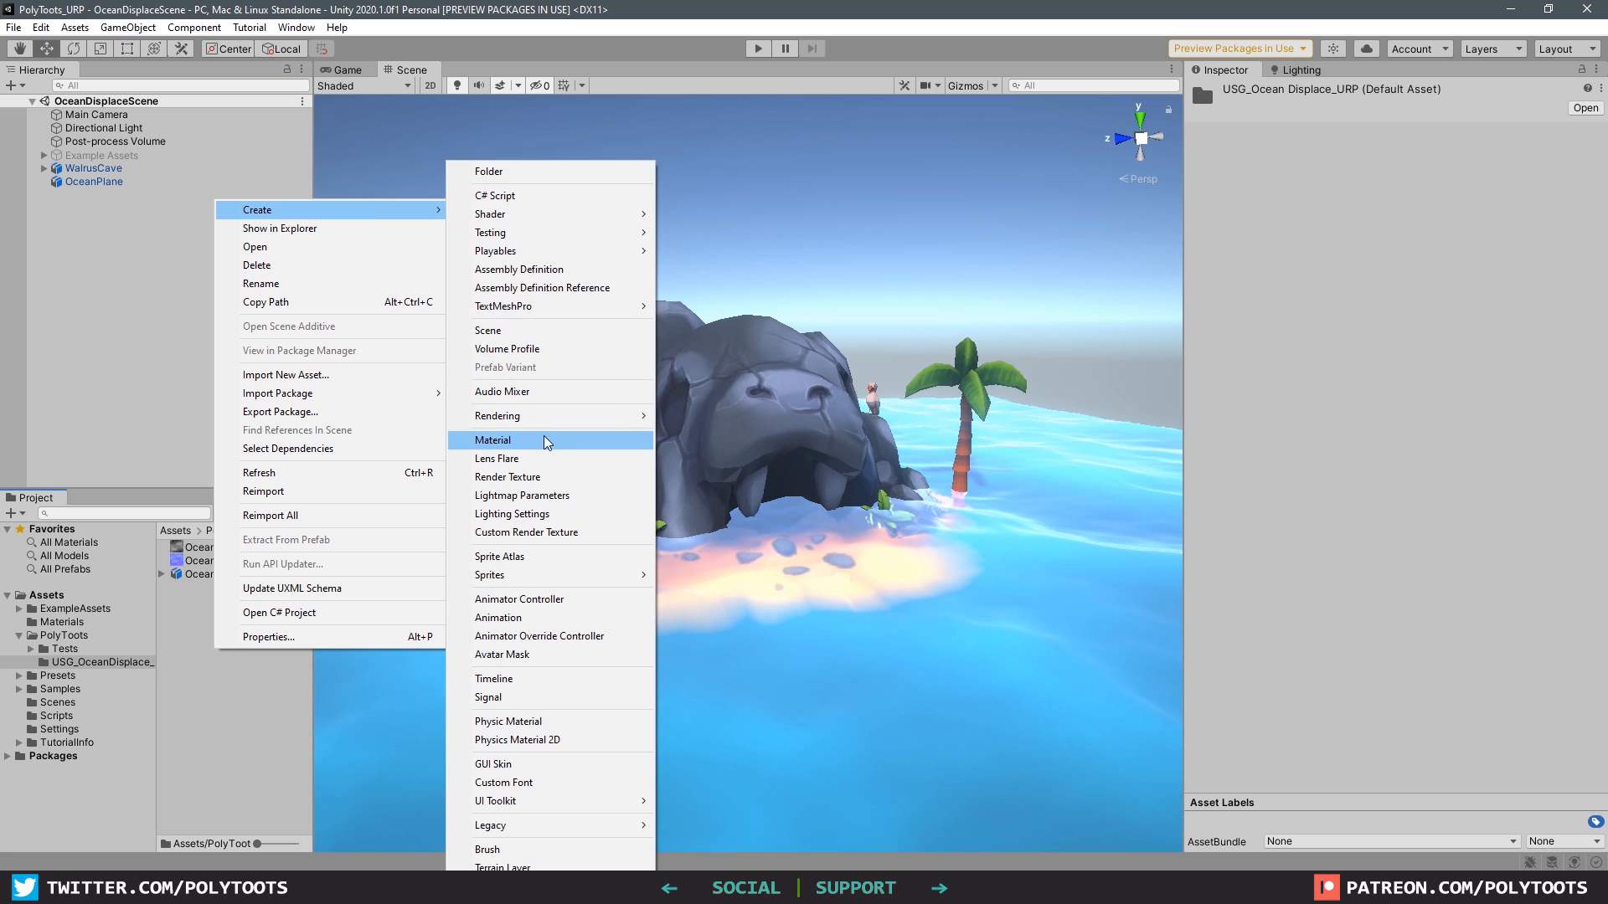
click(503, 440)
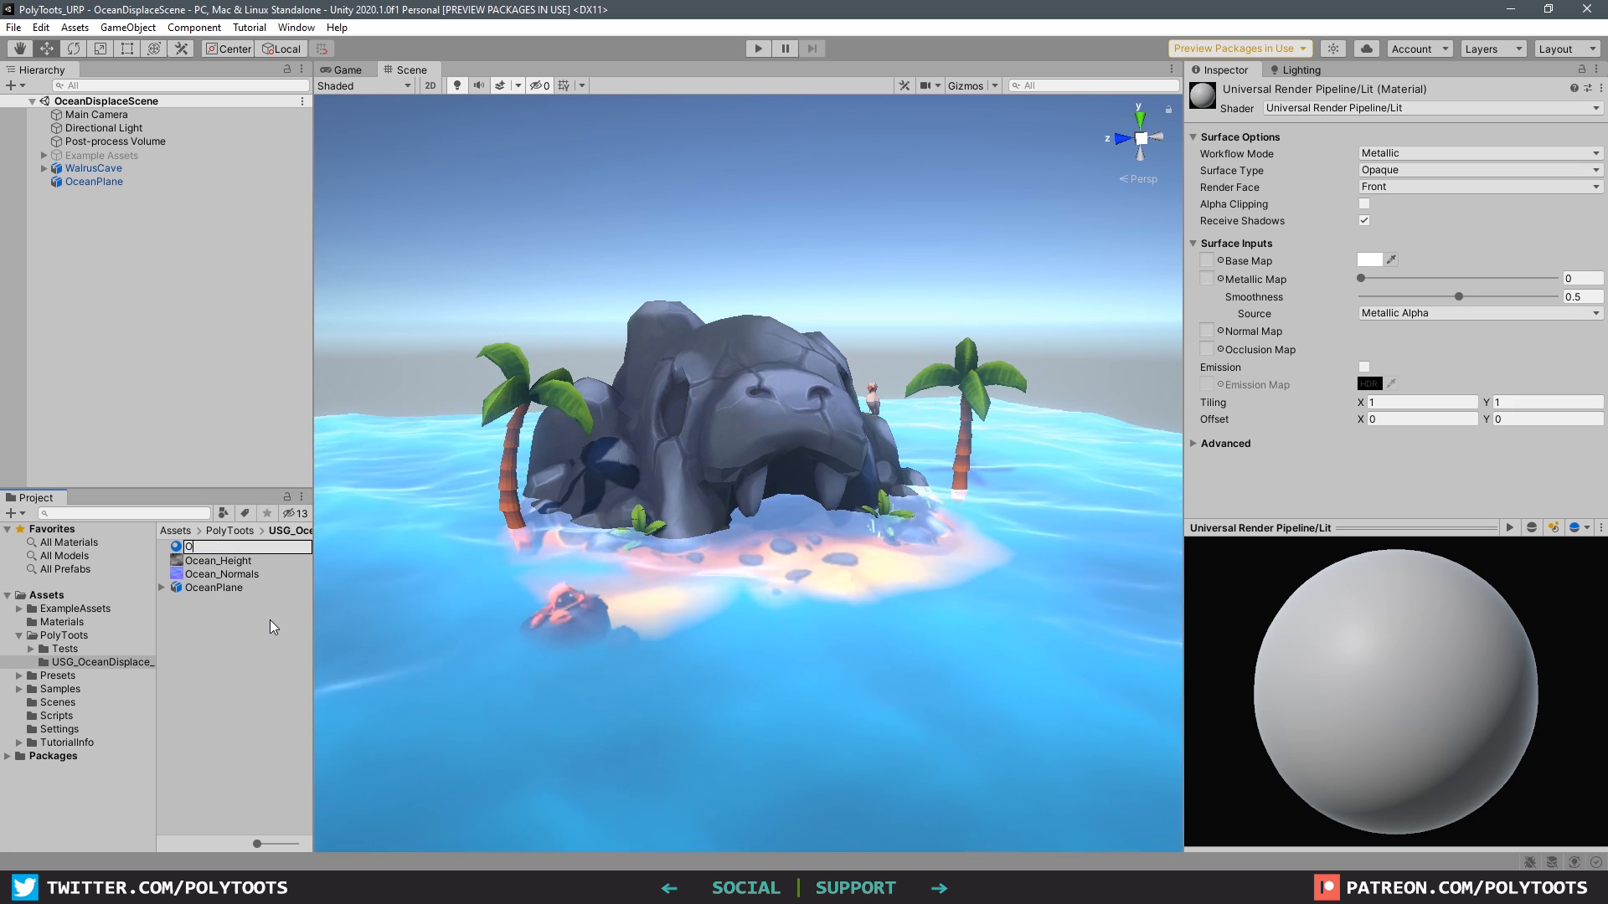
text(Ocean)
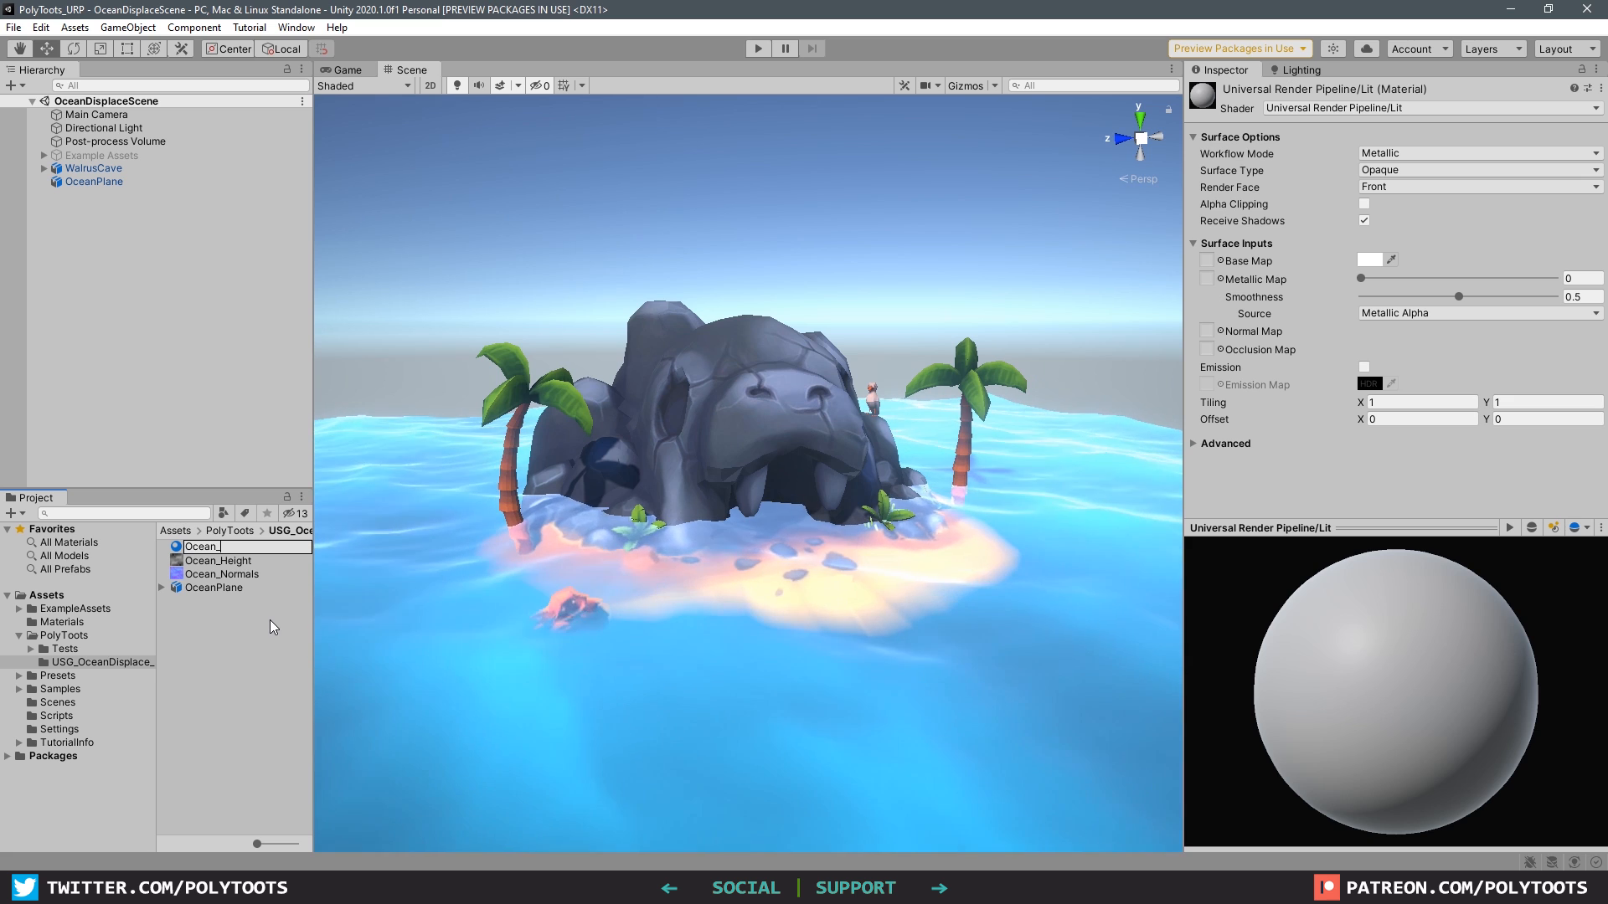
text(_URP)
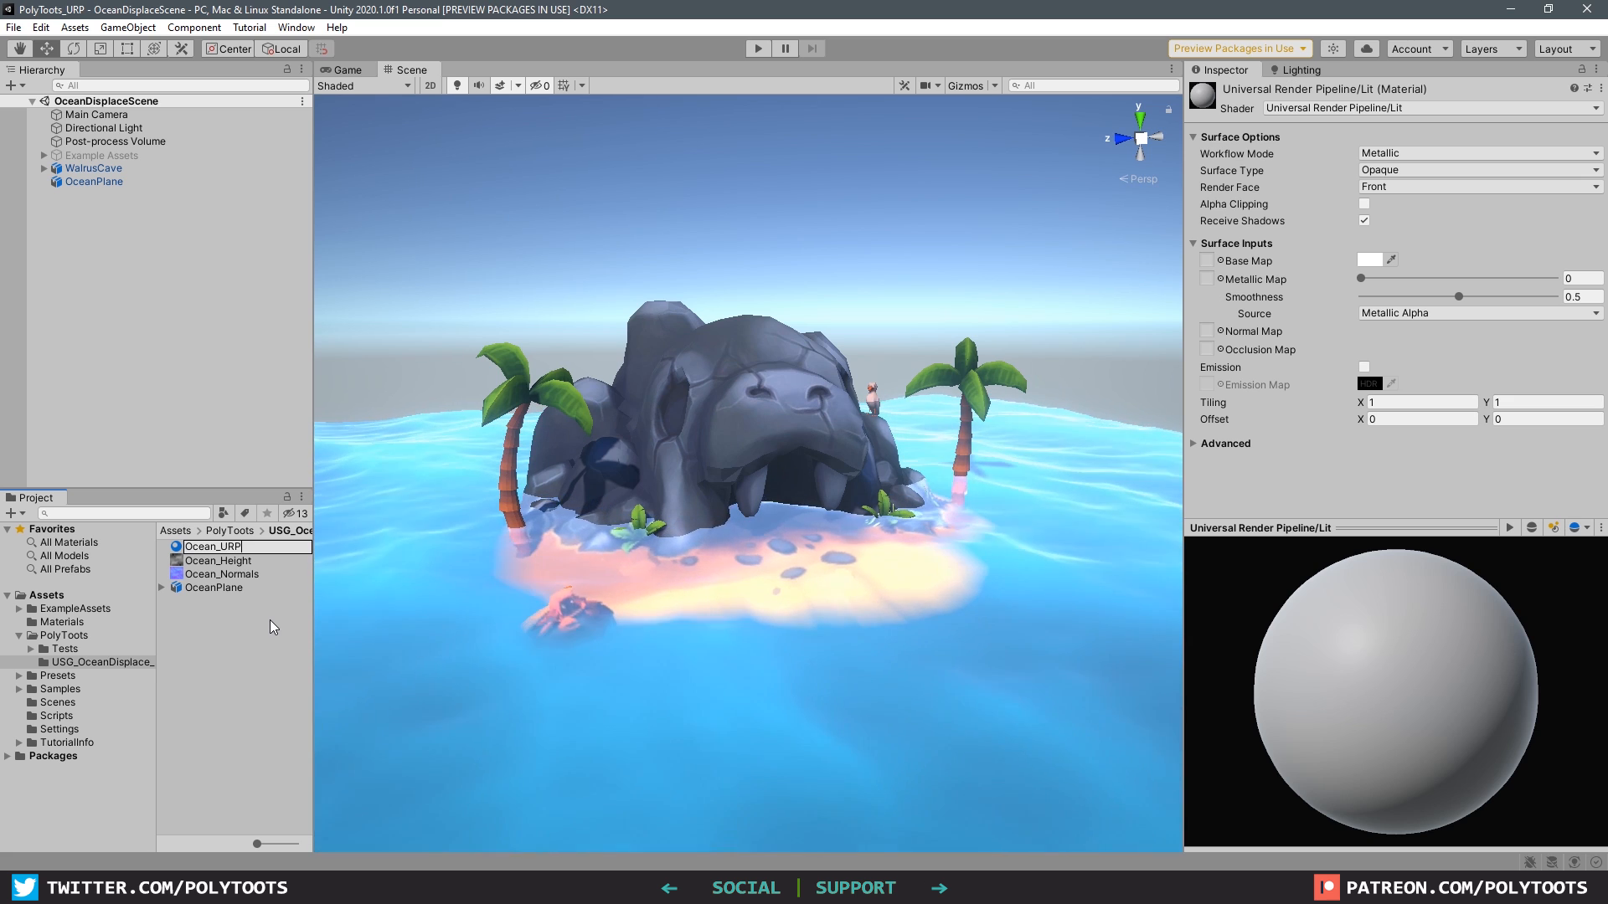
key(Return)
drag(207, 578, 386, 609)
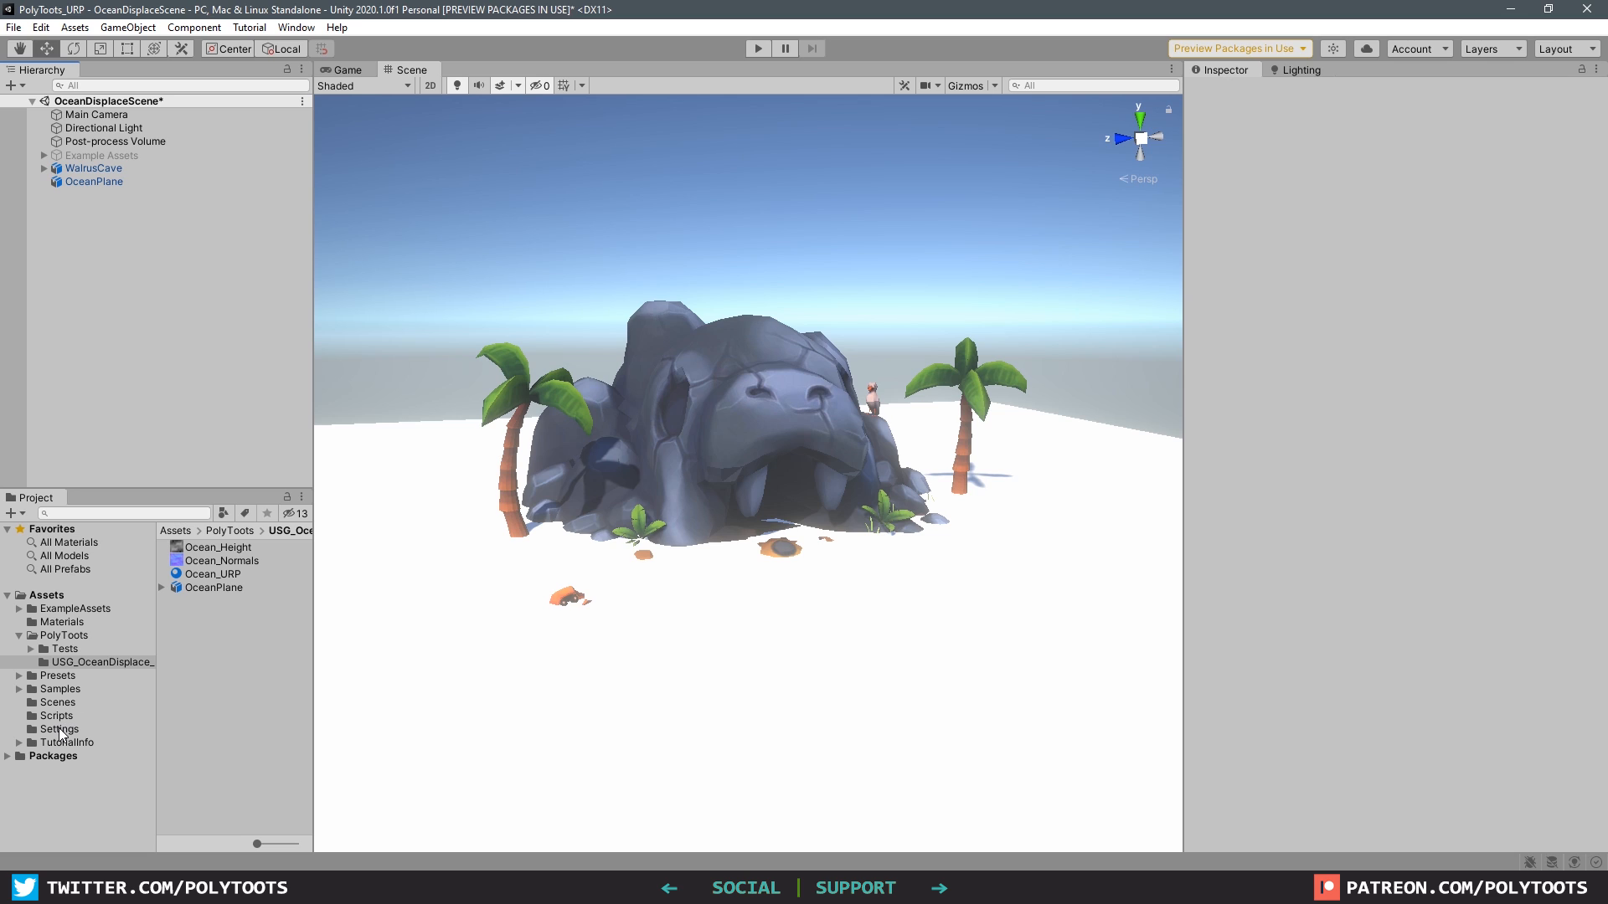
Examine the rendering options of the UniversalRP-HighQuality pipeline asset in the Settings folder.
click(59, 730)
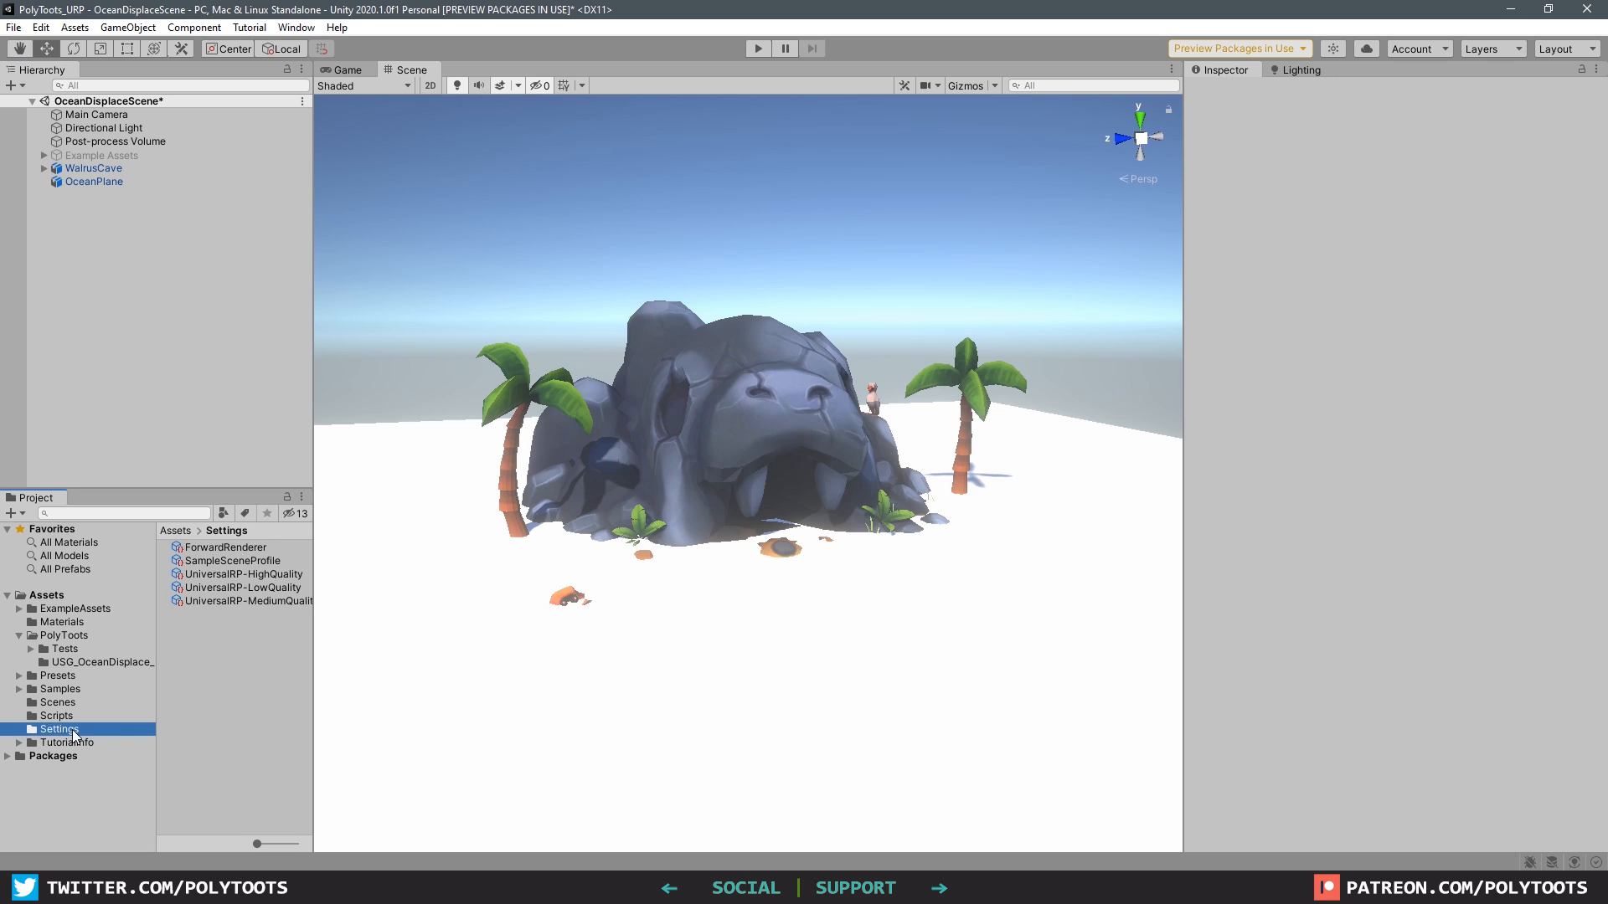
click(257, 574)
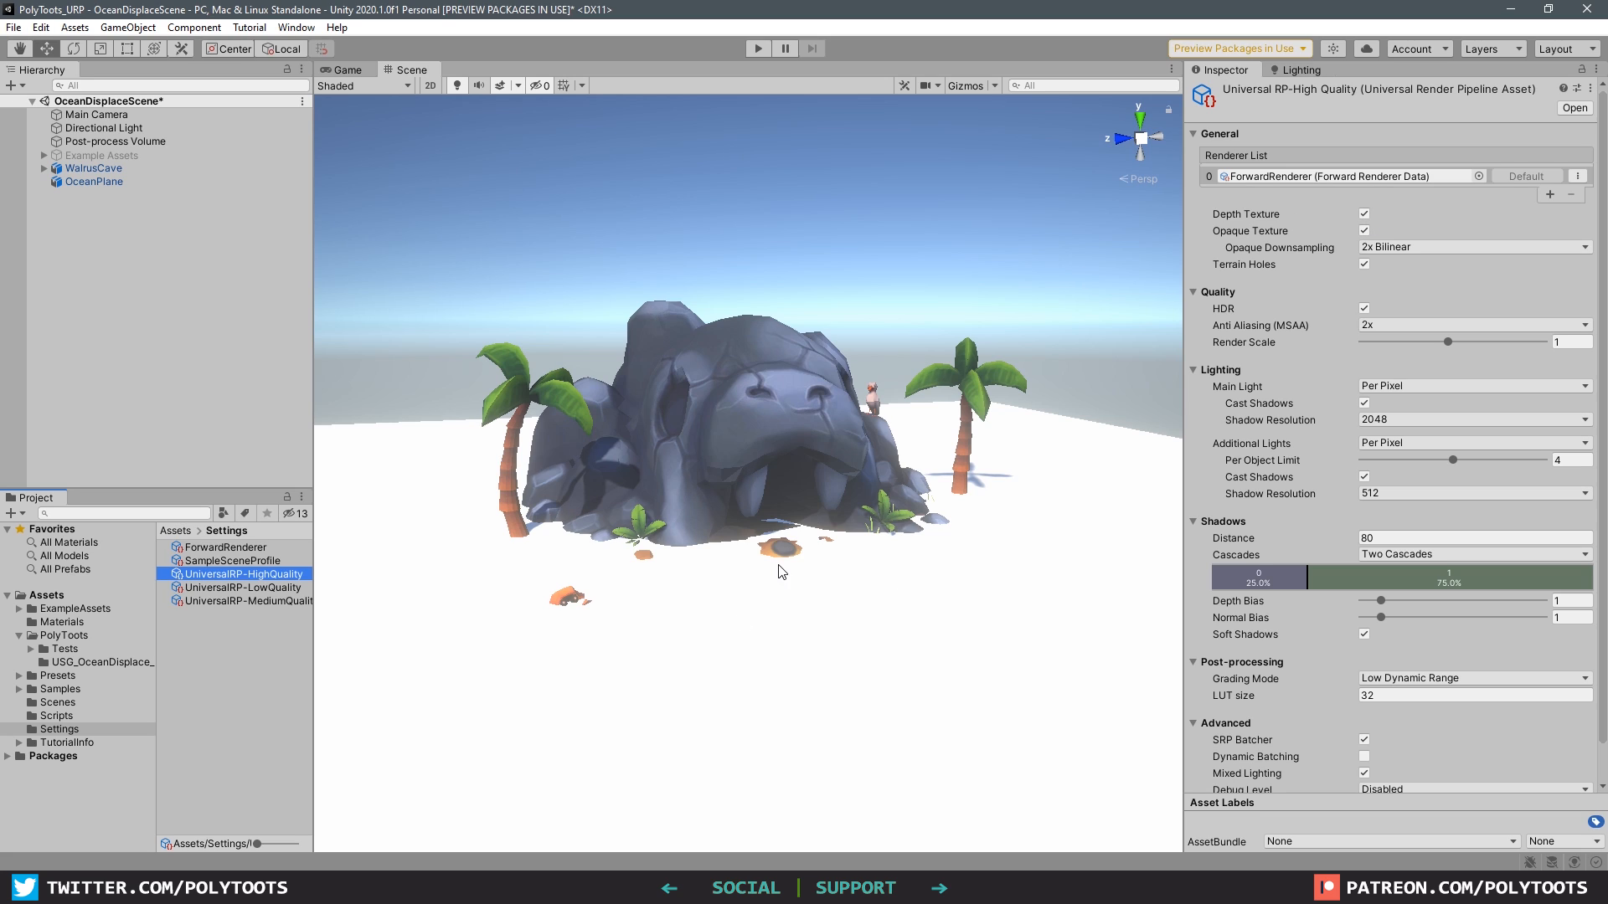
Inspect the OceanPlane model asset in the USG_OceanDisplace folder and display the scene in Wireframe shading.
click(101, 661)
click(221, 657)
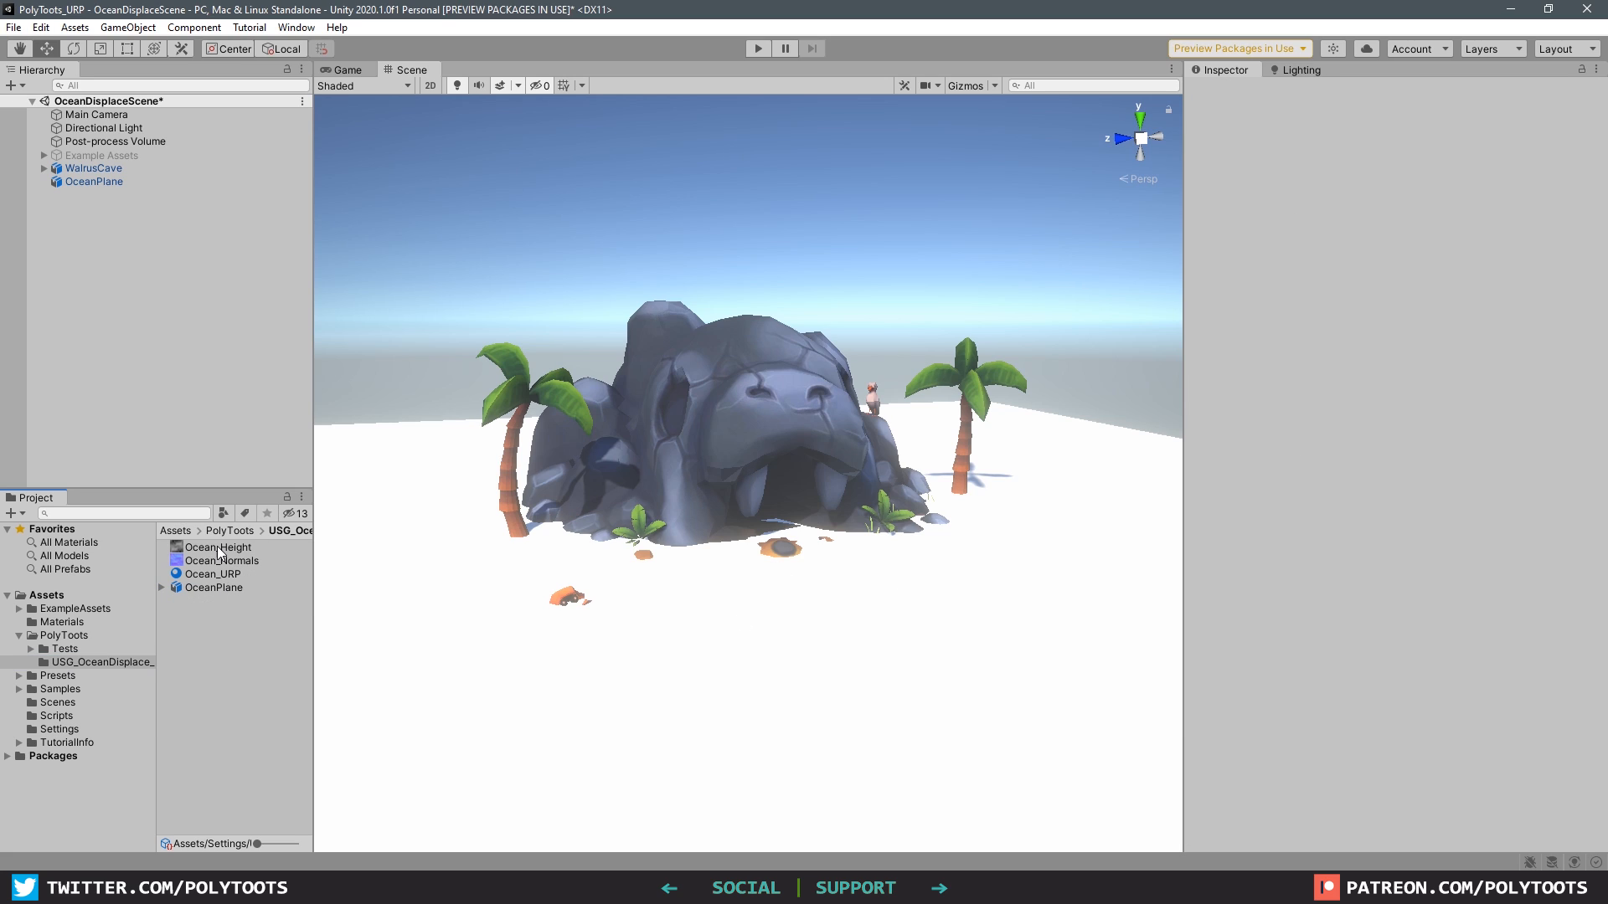
click(205, 588)
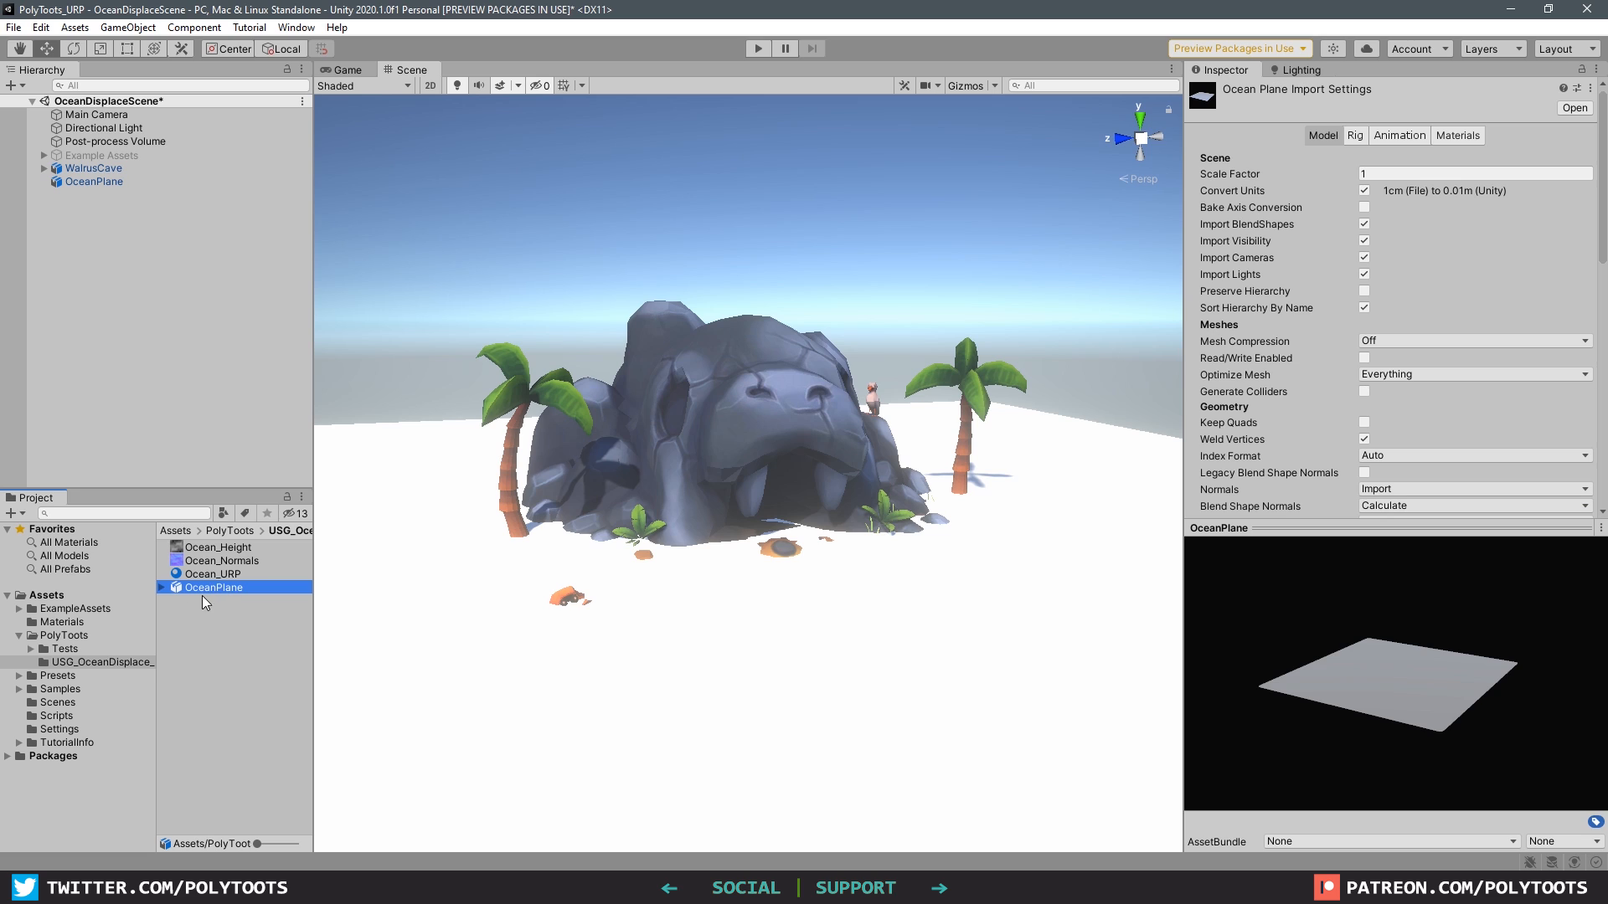
click(405, 88)
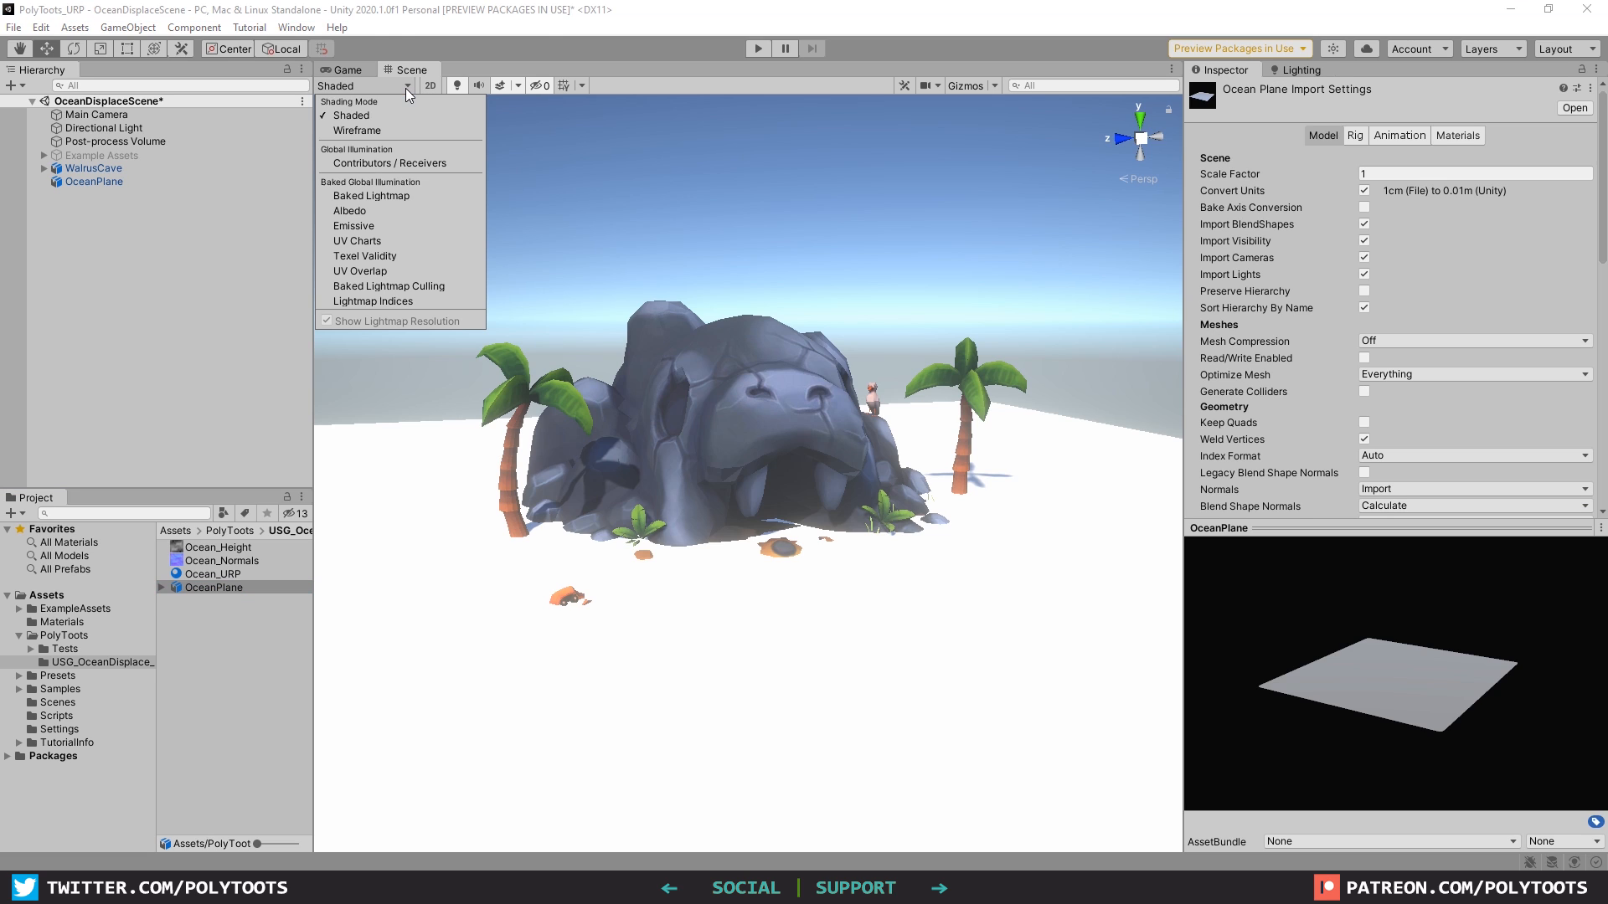
click(380, 130)
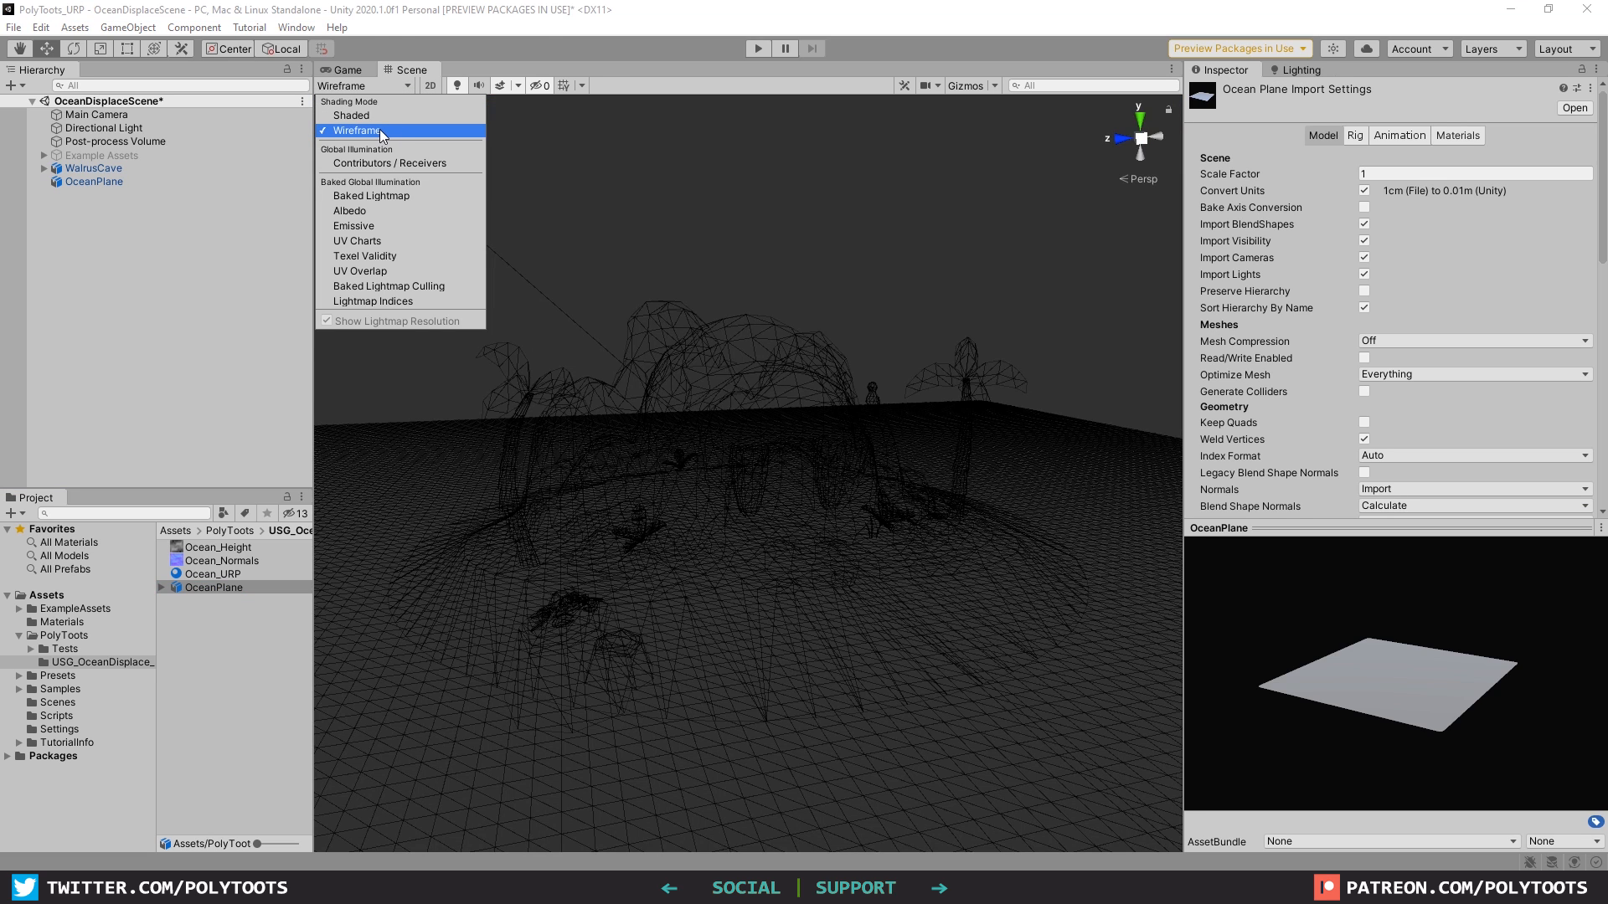
Deactivate the WalrusCave object and examine the ocean plane's wireframe mesh on its own.
click(93, 168)
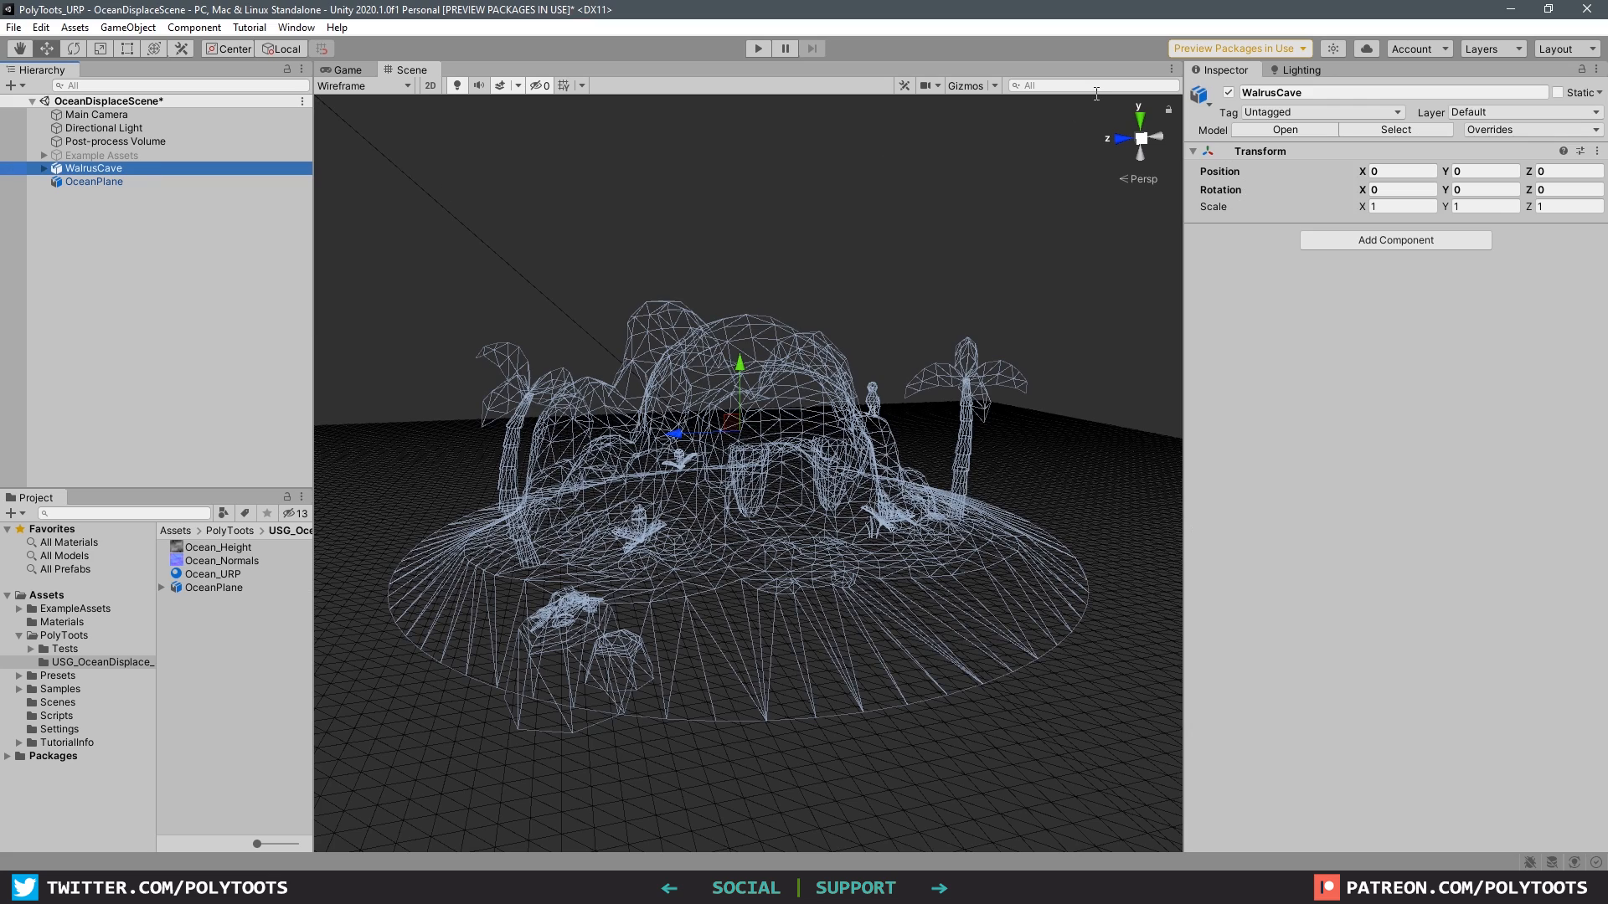
click(1228, 93)
click(362, 86)
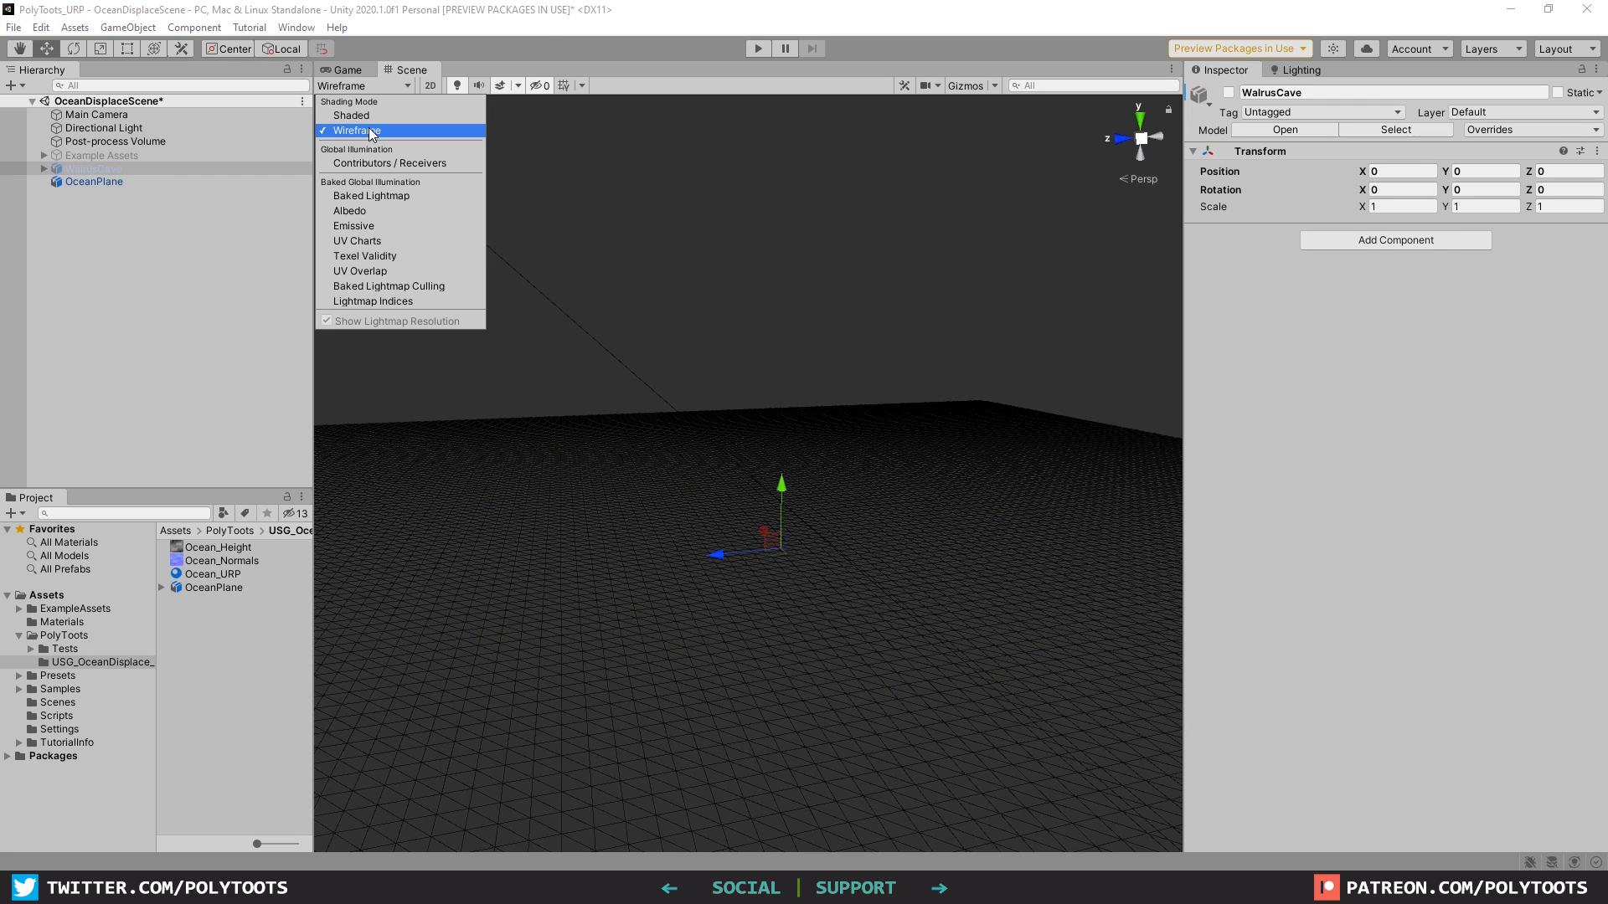
click(707, 36)
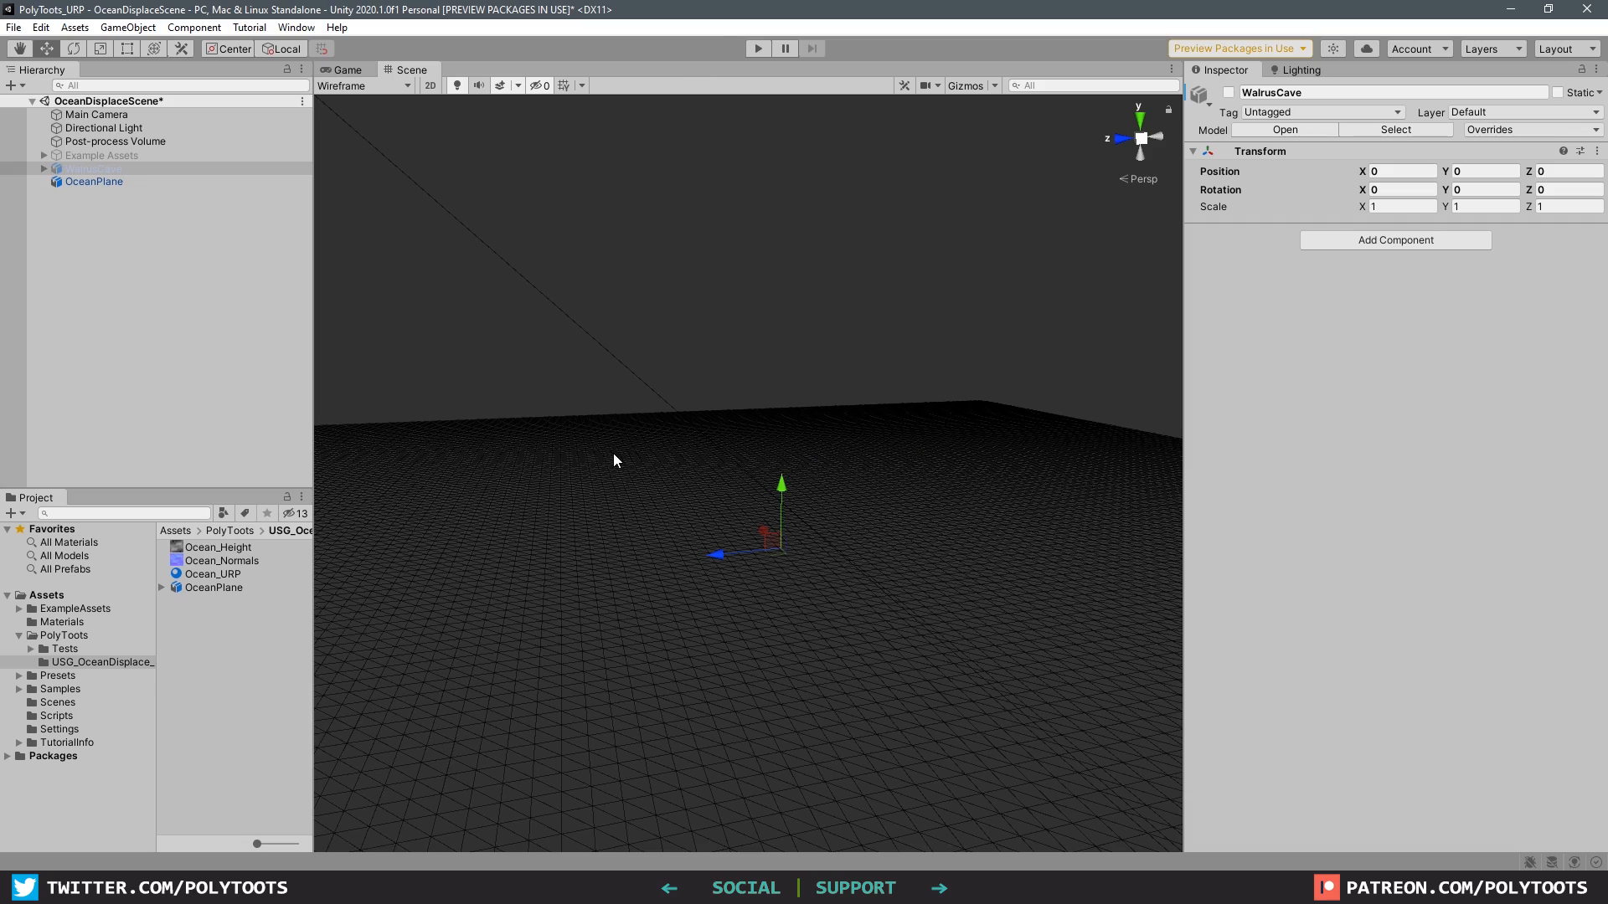
alt+drag(555, 574, 833, 515)
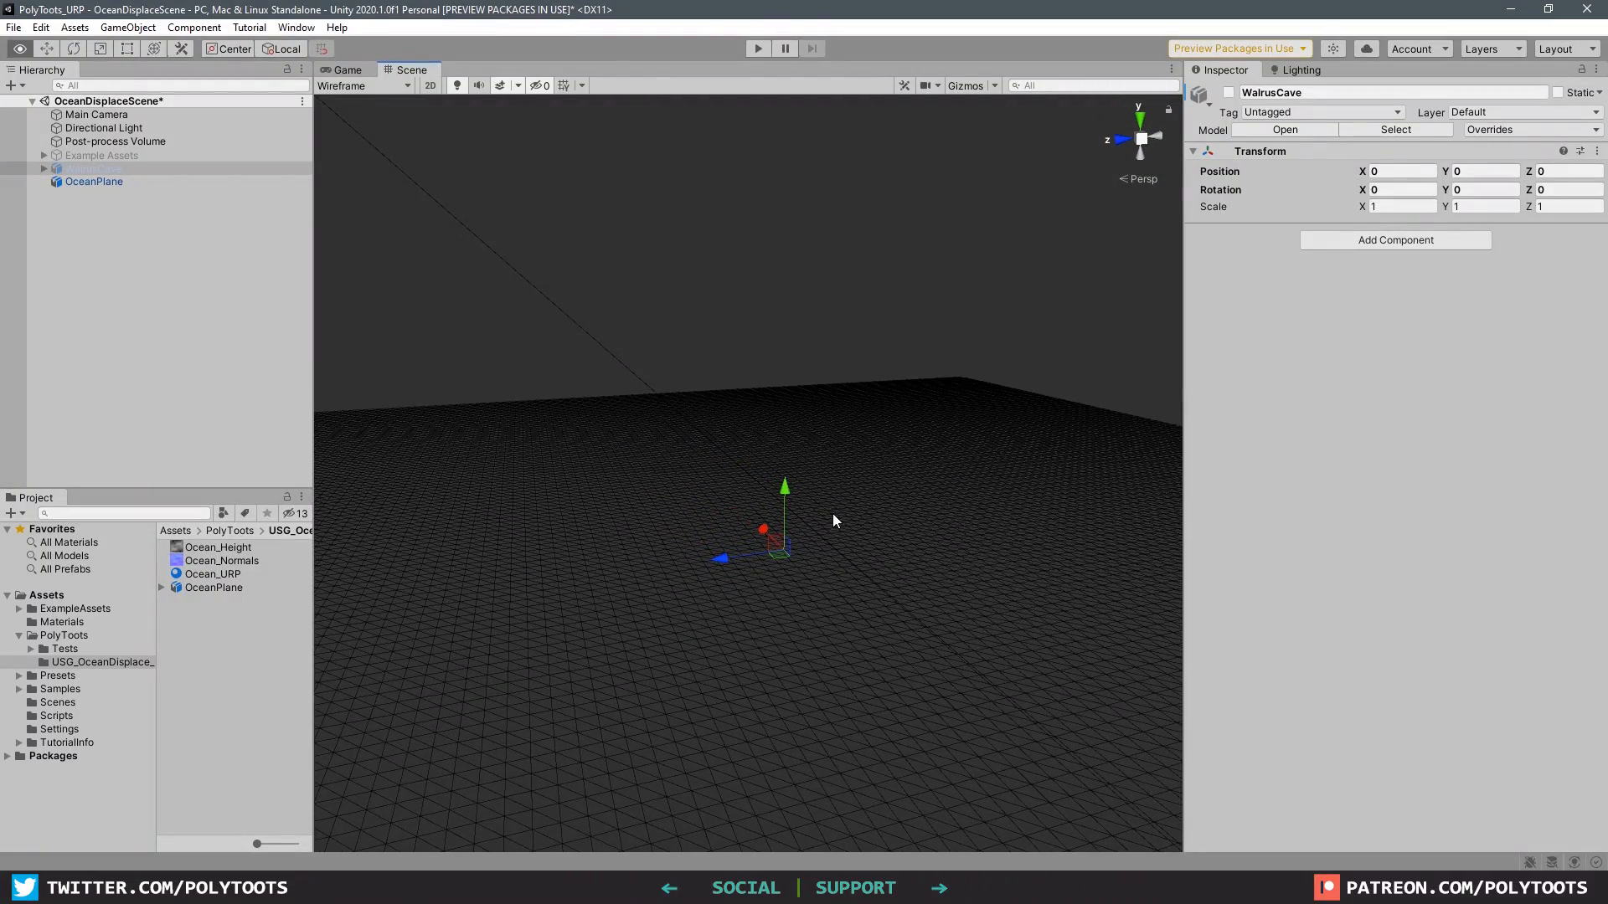
Return the scene to Shaded display and reactivate the WalrusCave object.
click(382, 87)
click(351, 116)
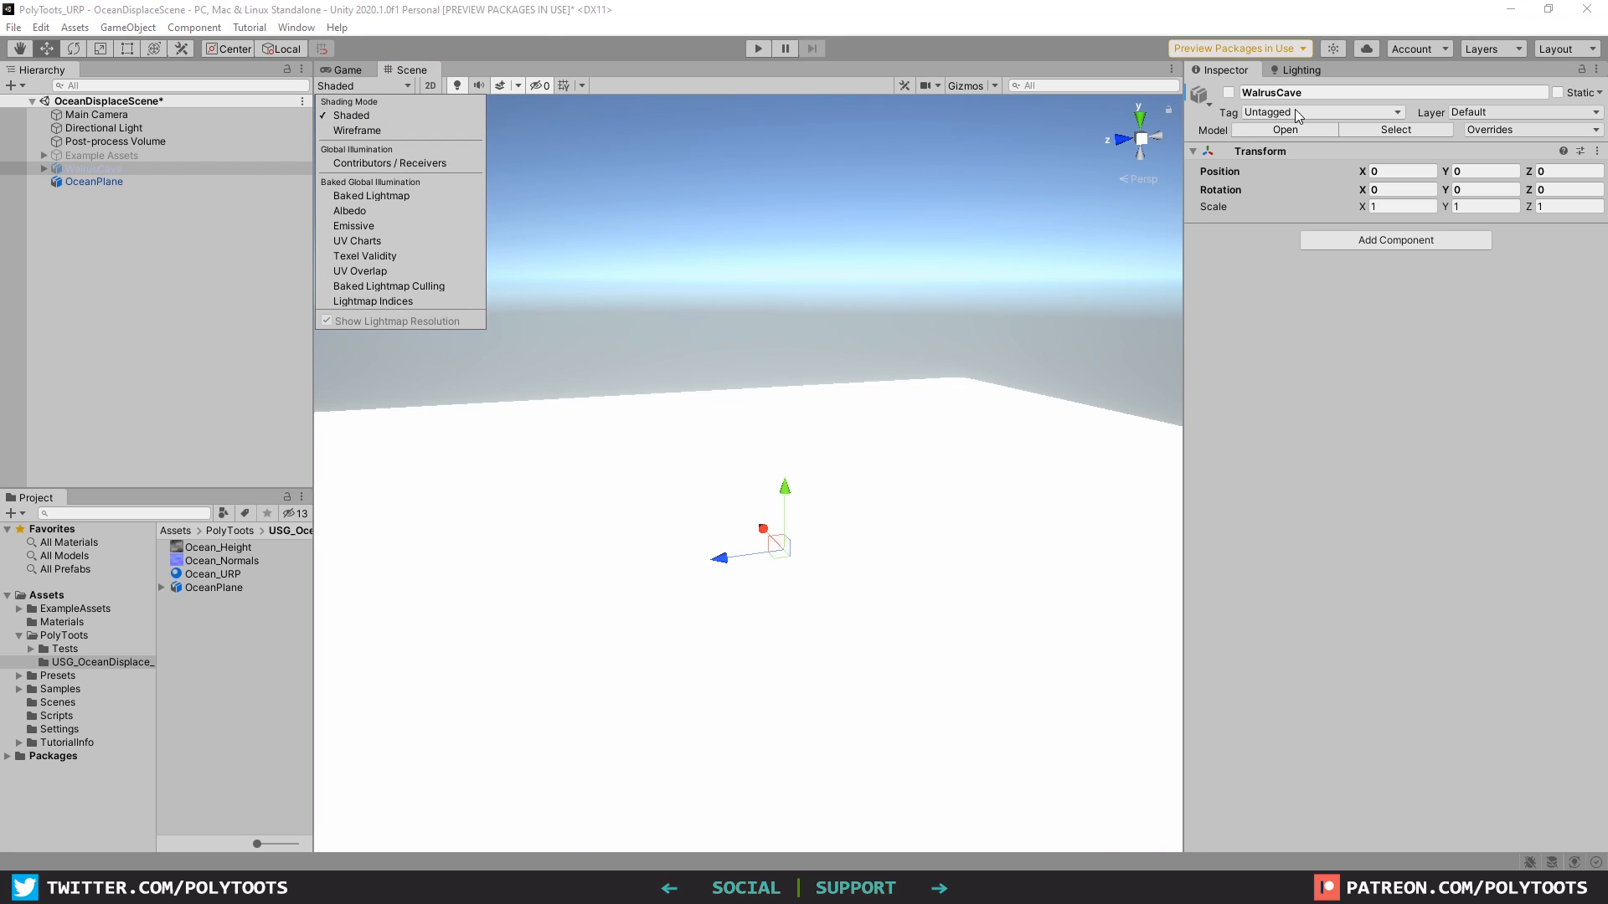
click(1229, 93)
click(787, 239)
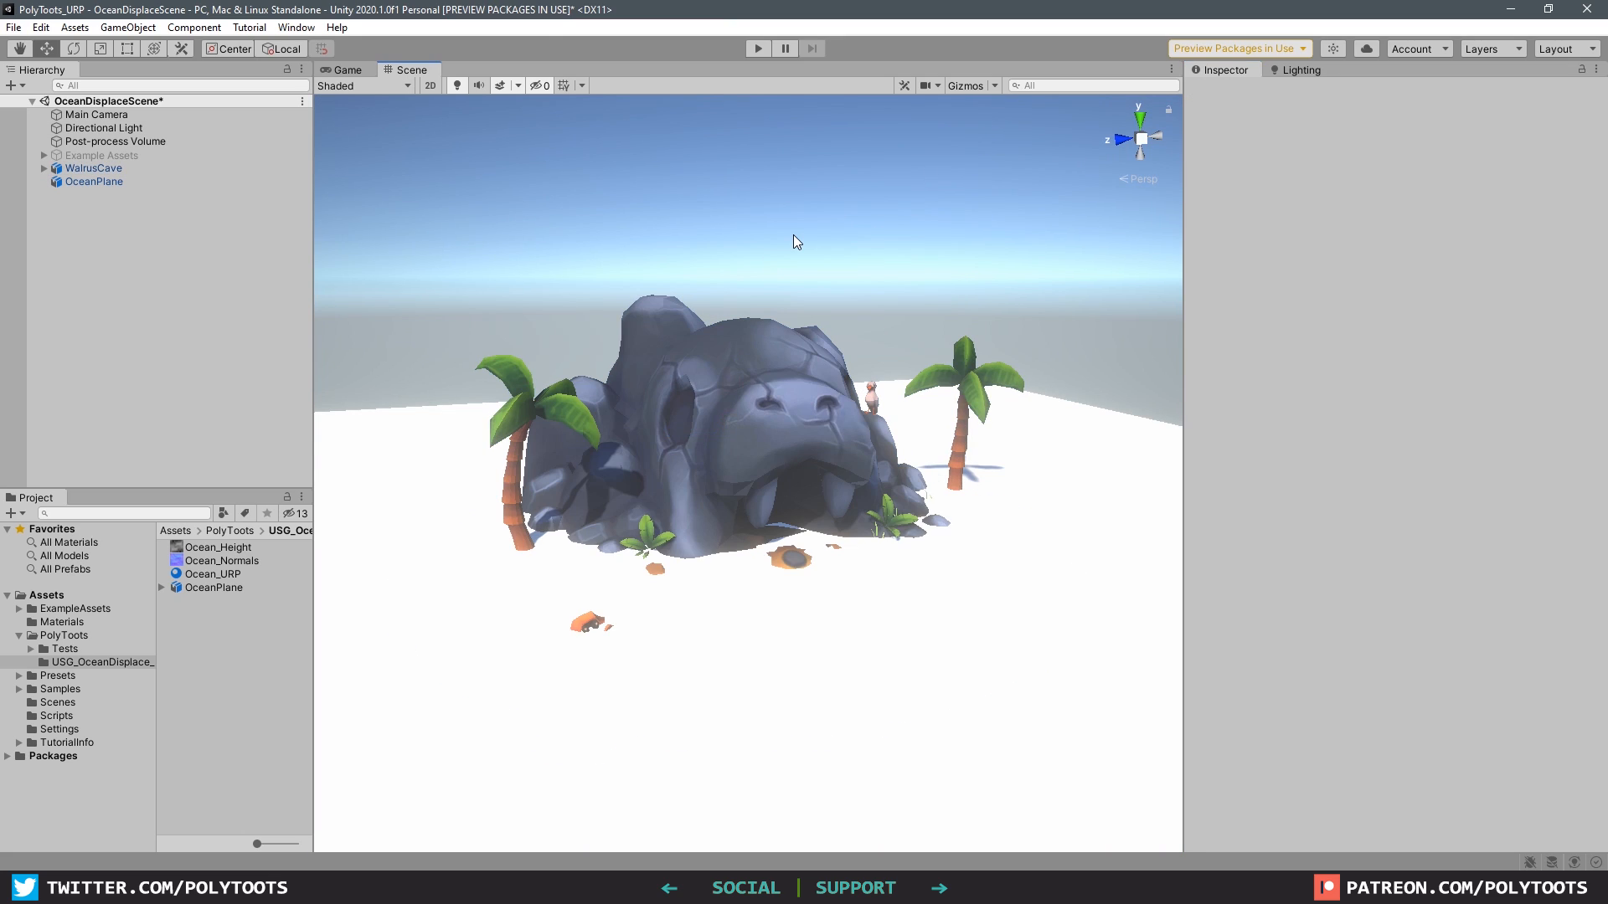
Create a PBR Graph shader named USG_OceanDisplace_URP in the current project folder and open it for editing.
right_click(178, 658)
mouse_move(355, 218)
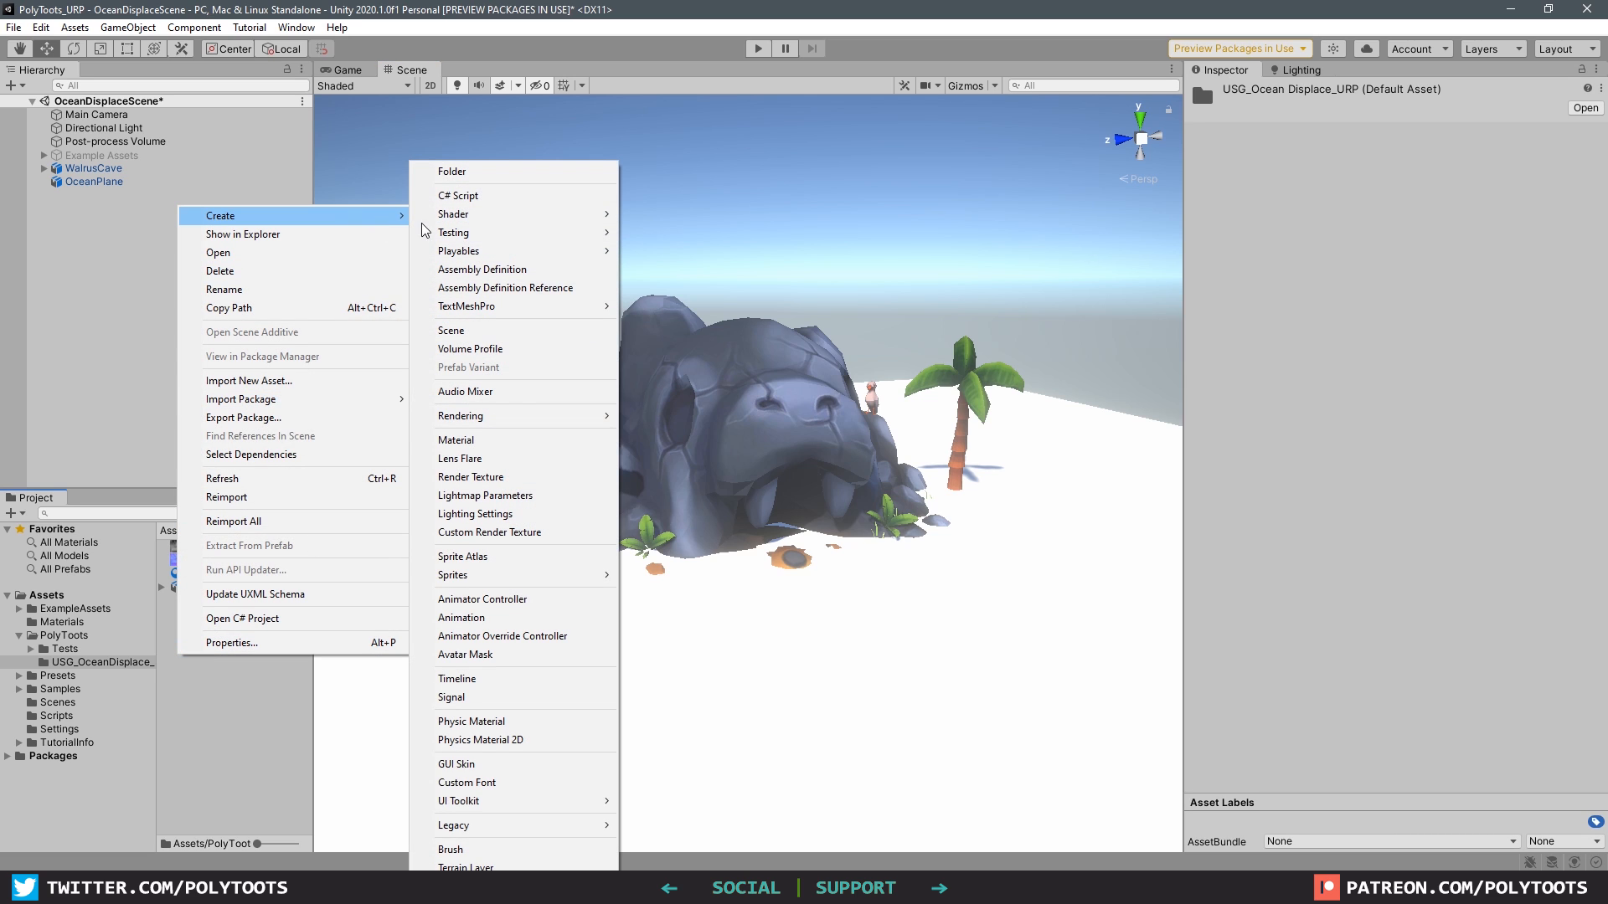
mouse_move(469, 215)
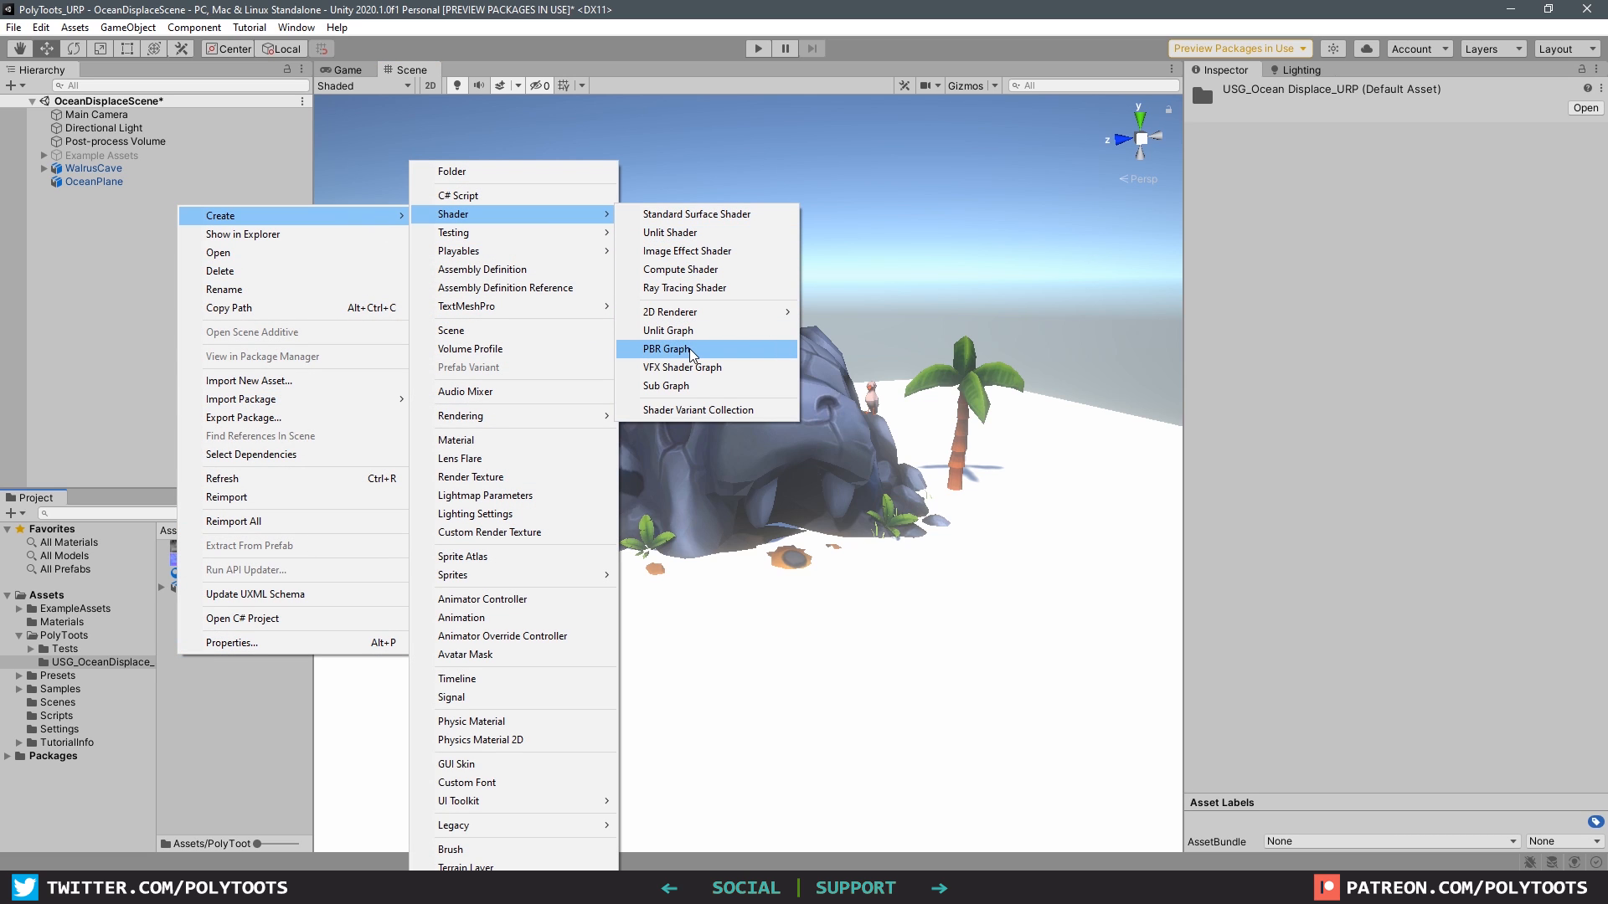
click(667, 349)
text(USG_OceanDisplace_URP)
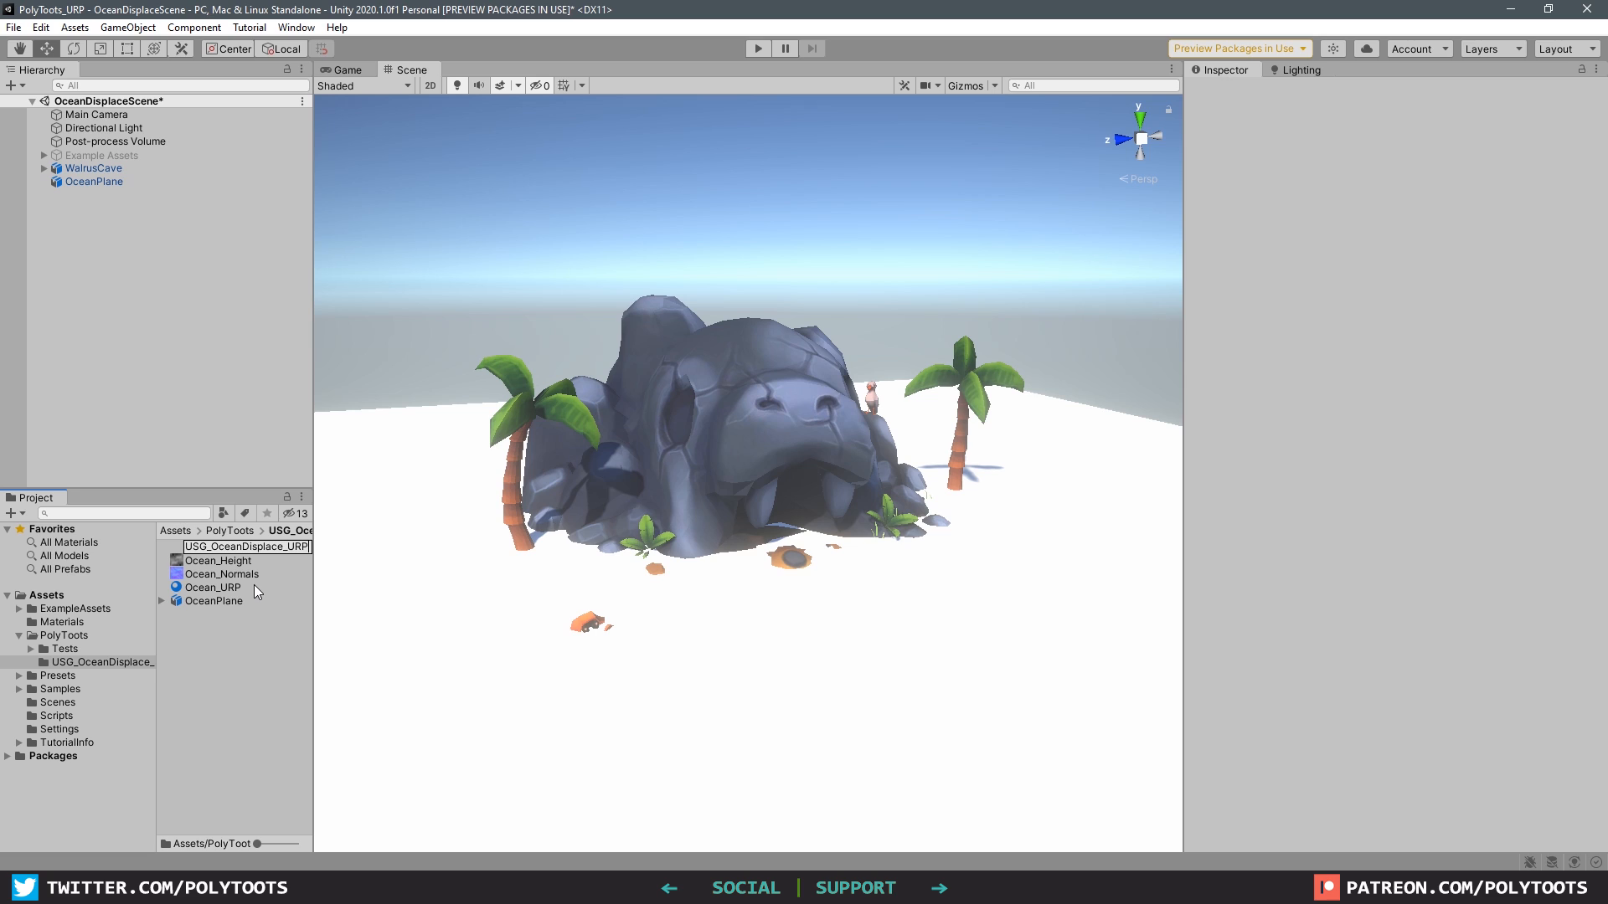
key(Return)
double_click(182, 601)
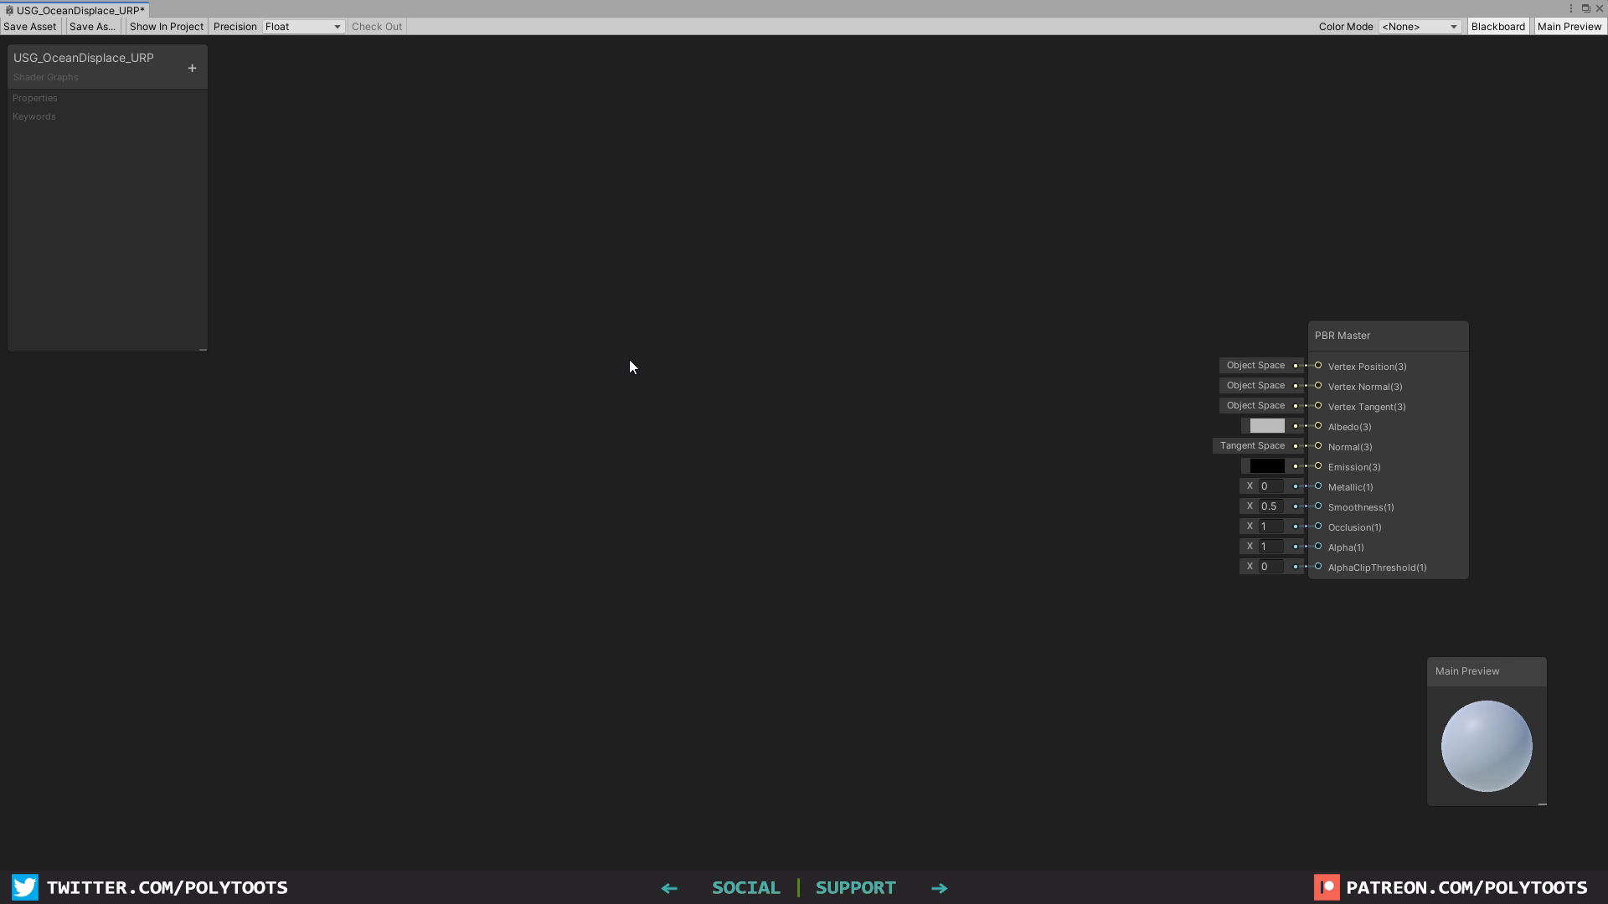
Add a Sample Texture 2D node to the empty graph area beside the PBR Master node.
middle_drag(506, 389, 722, 393)
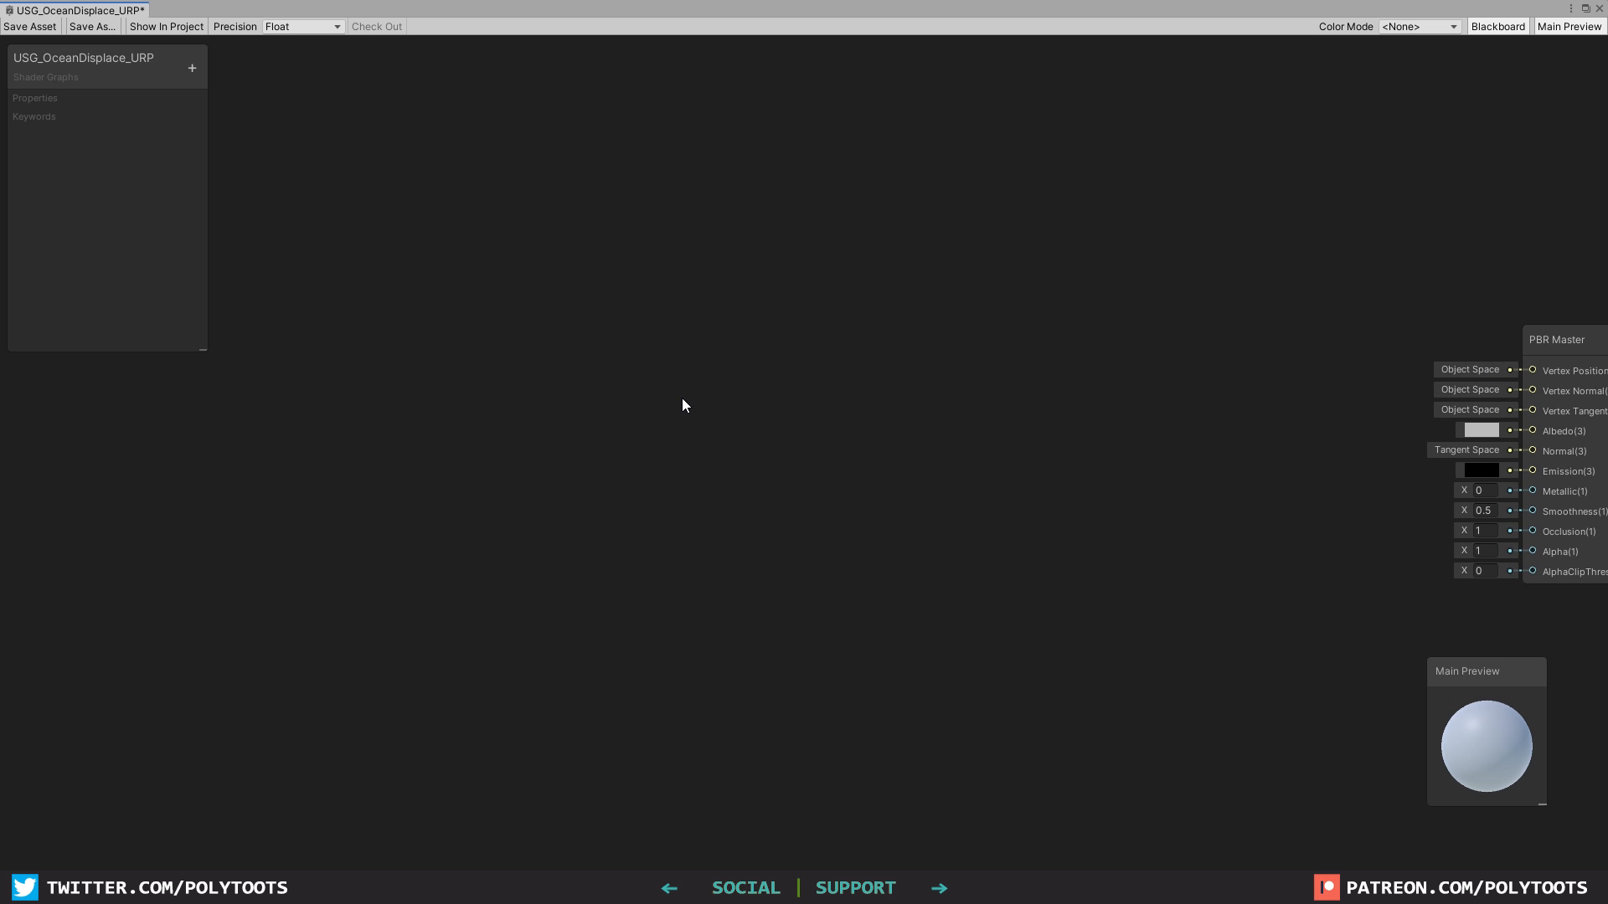
key(space)
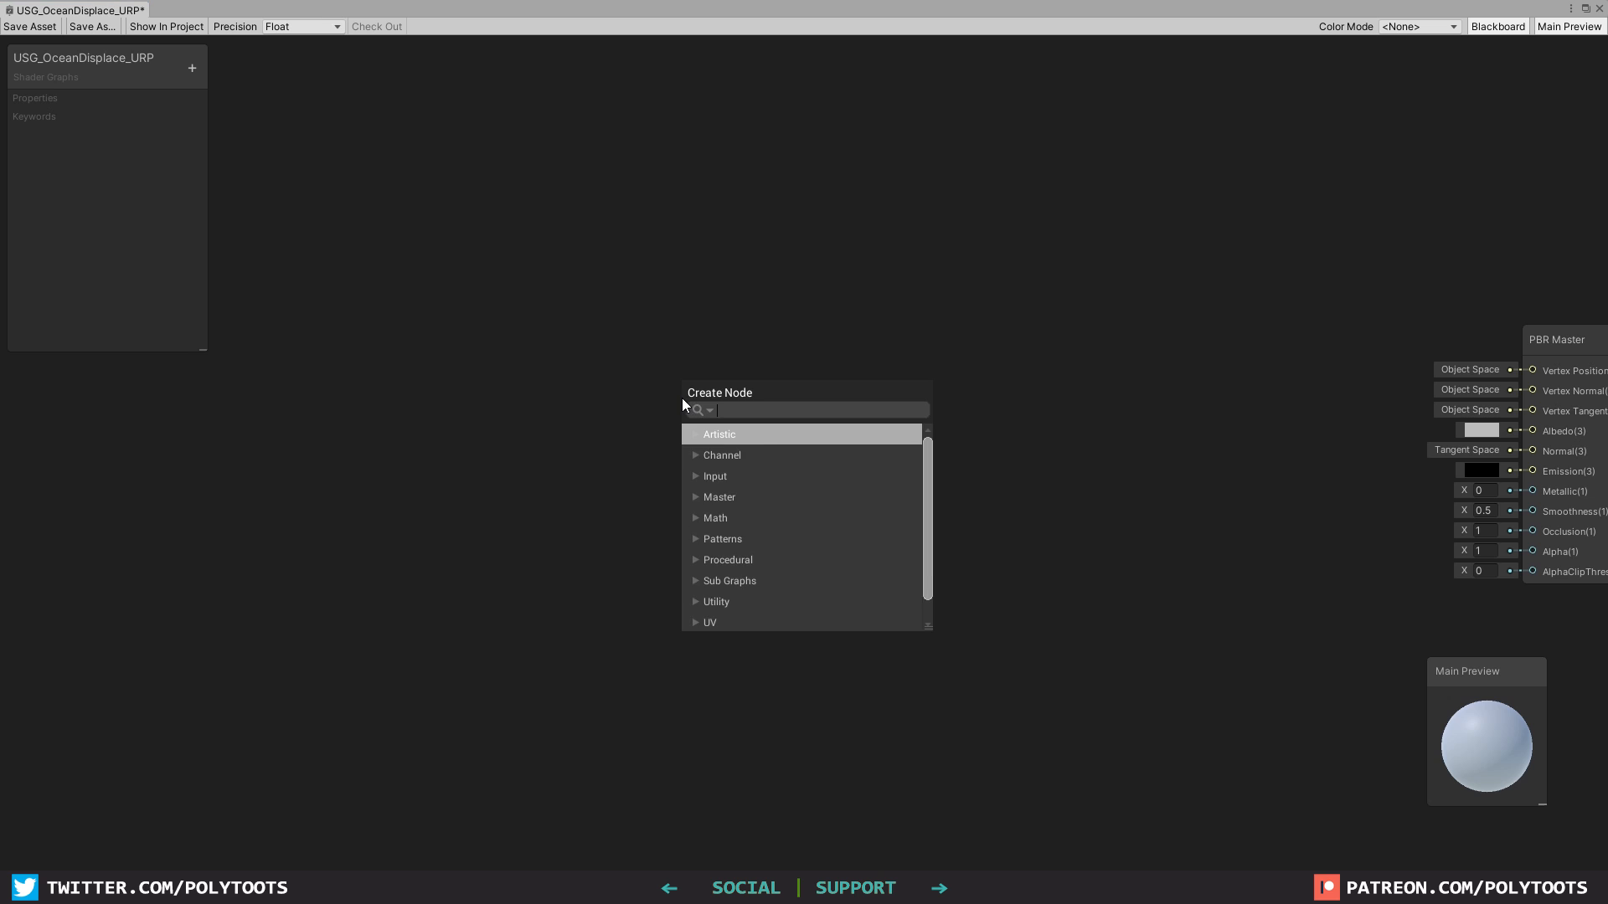
text(sam)
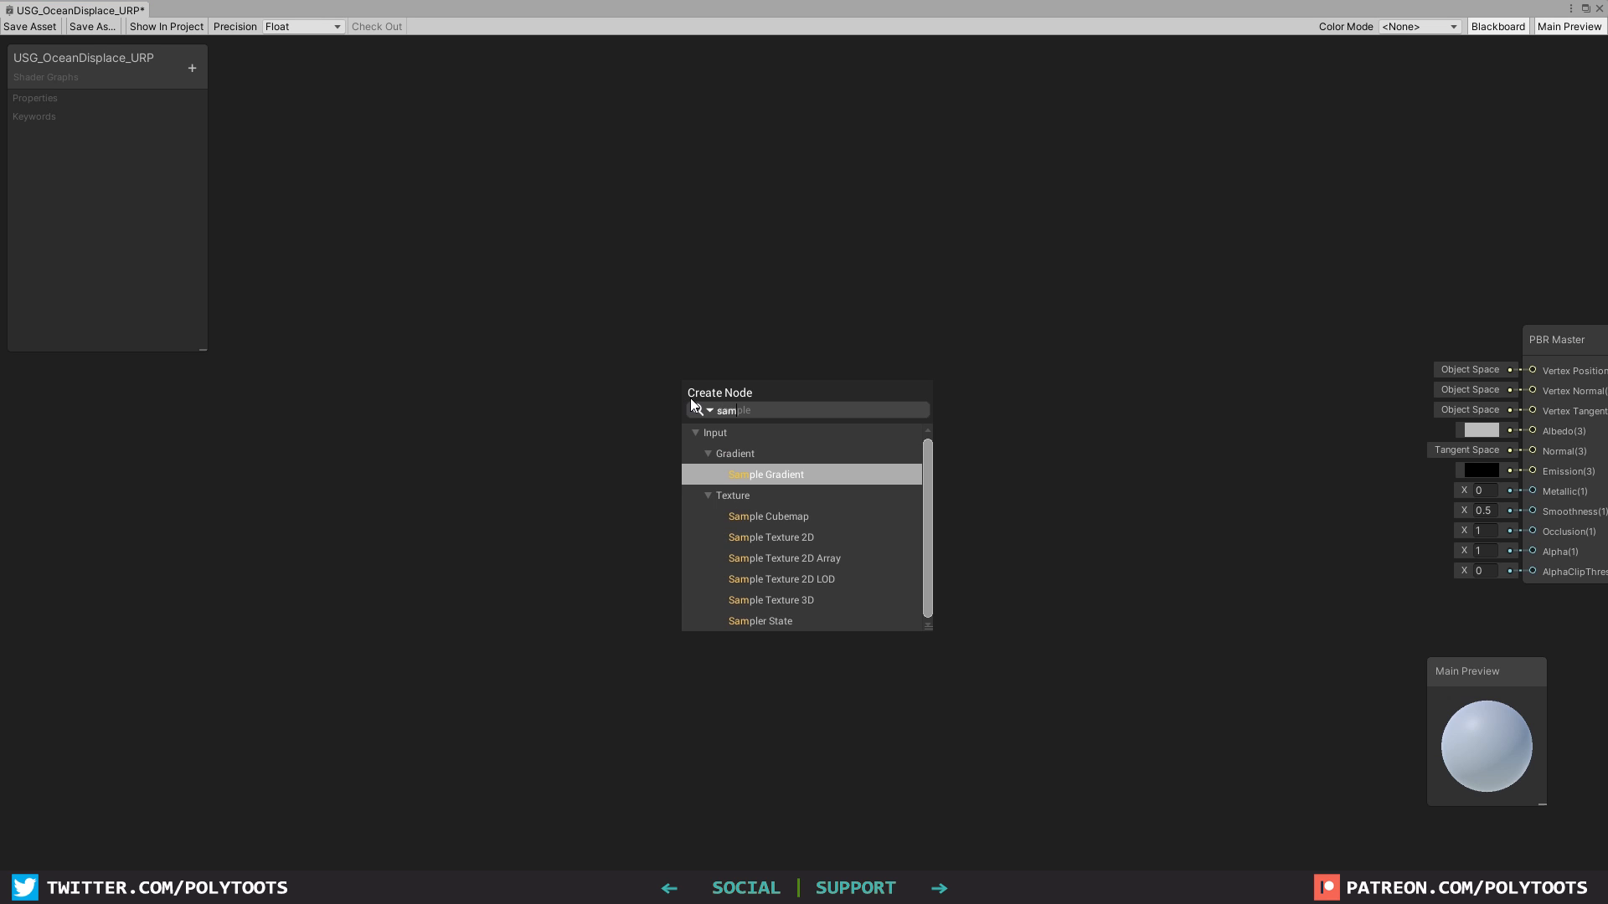
text(ple te)
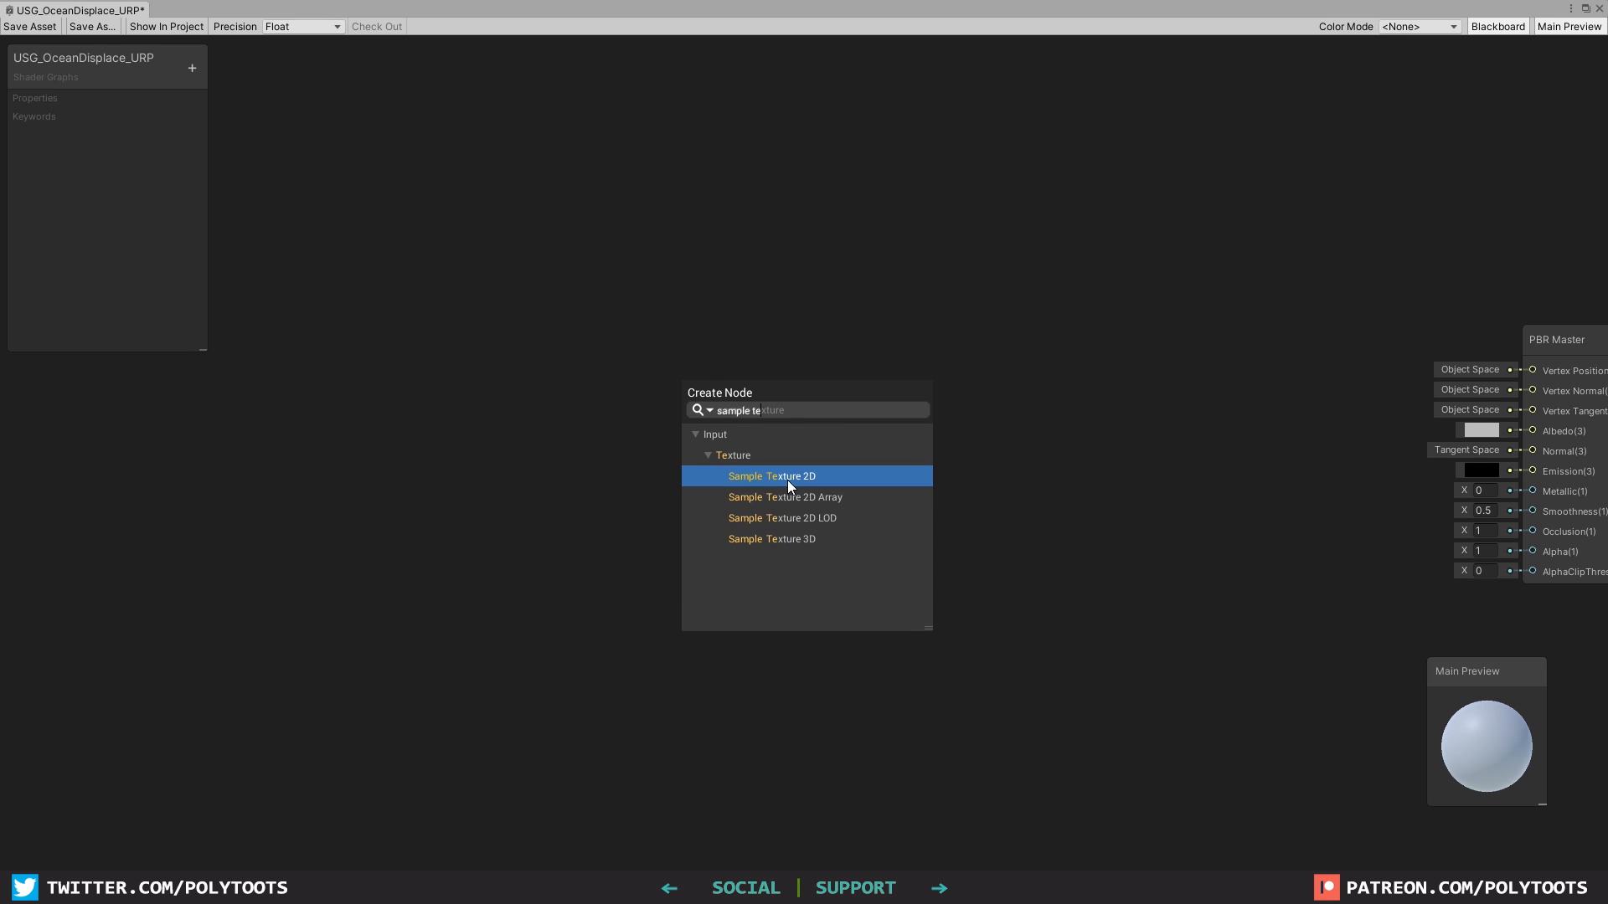
click(787, 478)
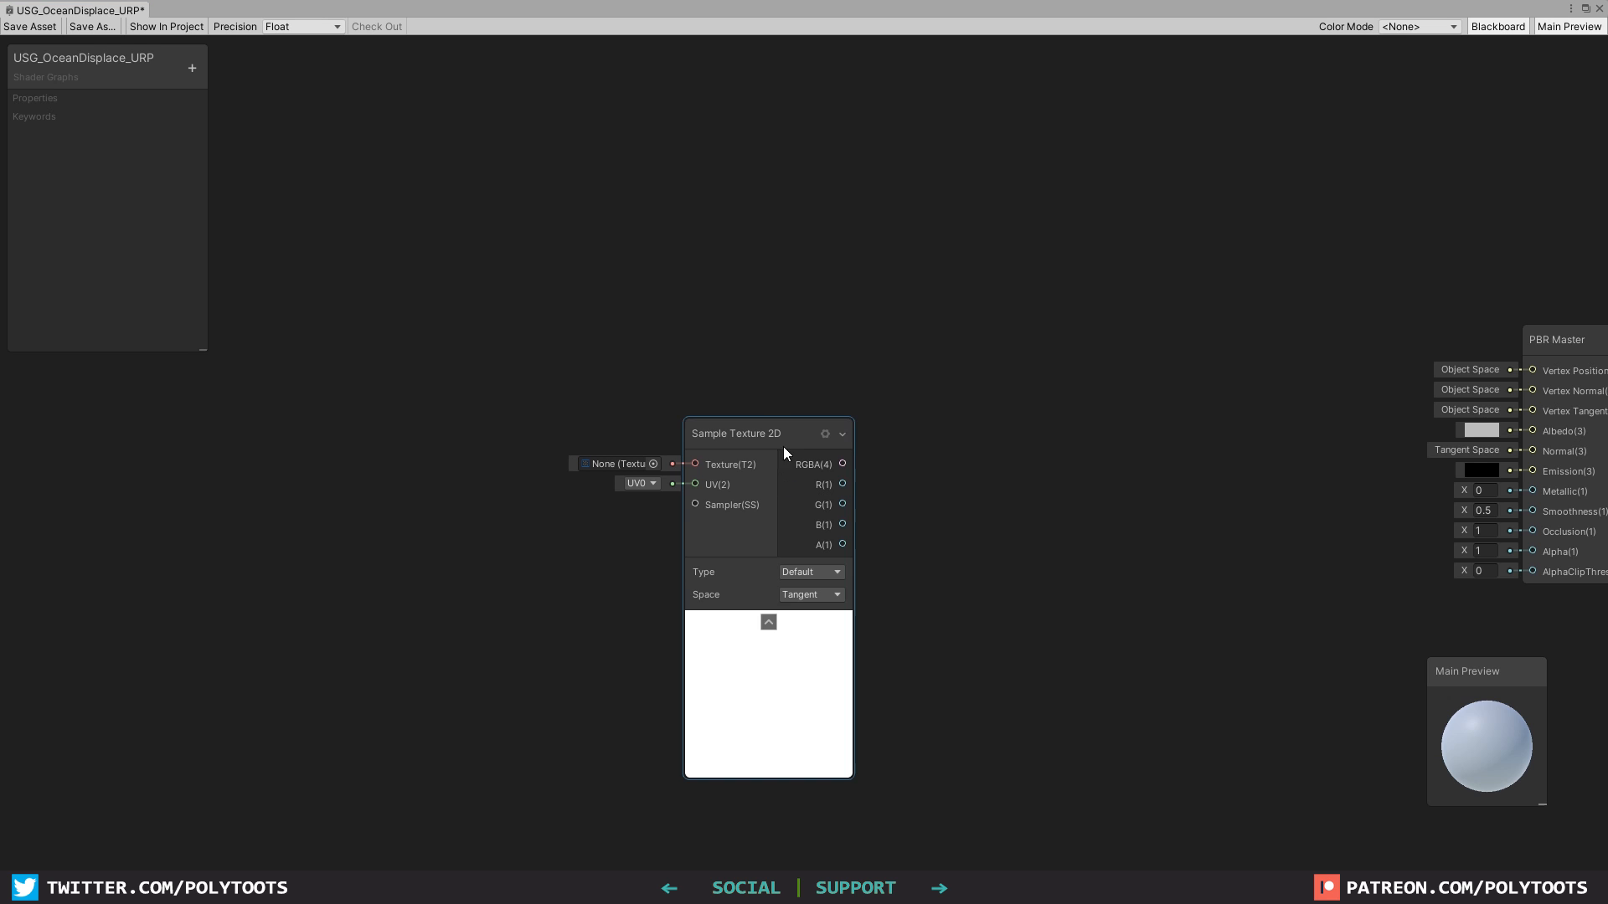
Add a Texture2D property named NormalMap and place its node in the graph near the Sample Texture 2D node.
click(193, 69)
click(251, 176)
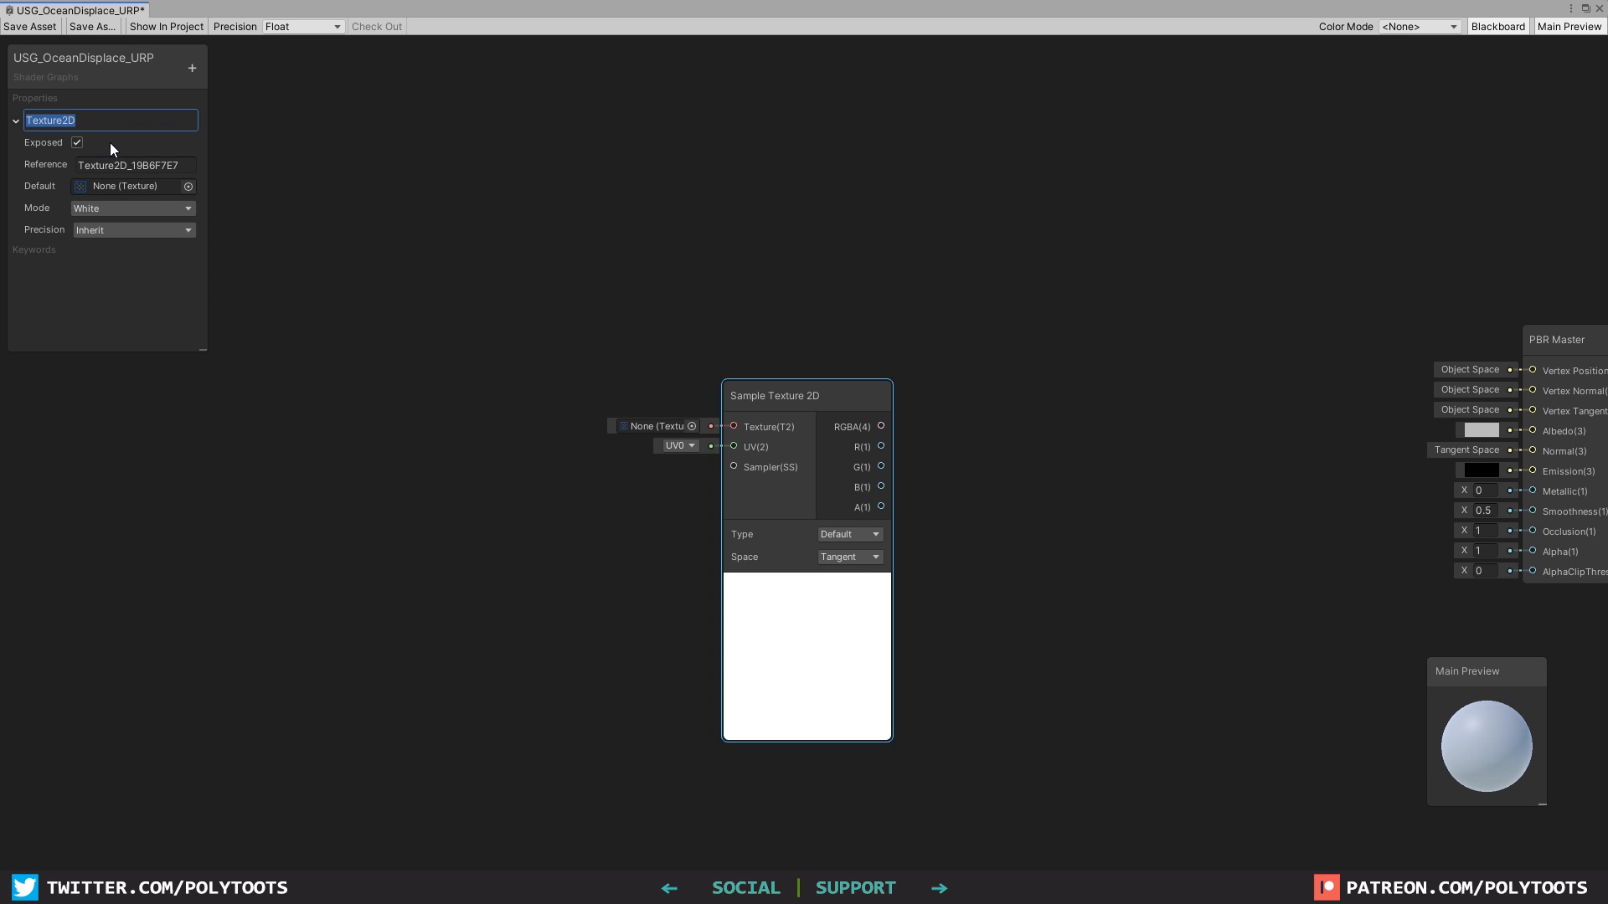
text(NormalMap)
key(Return)
click(15, 120)
drag(67, 120, 502, 360)
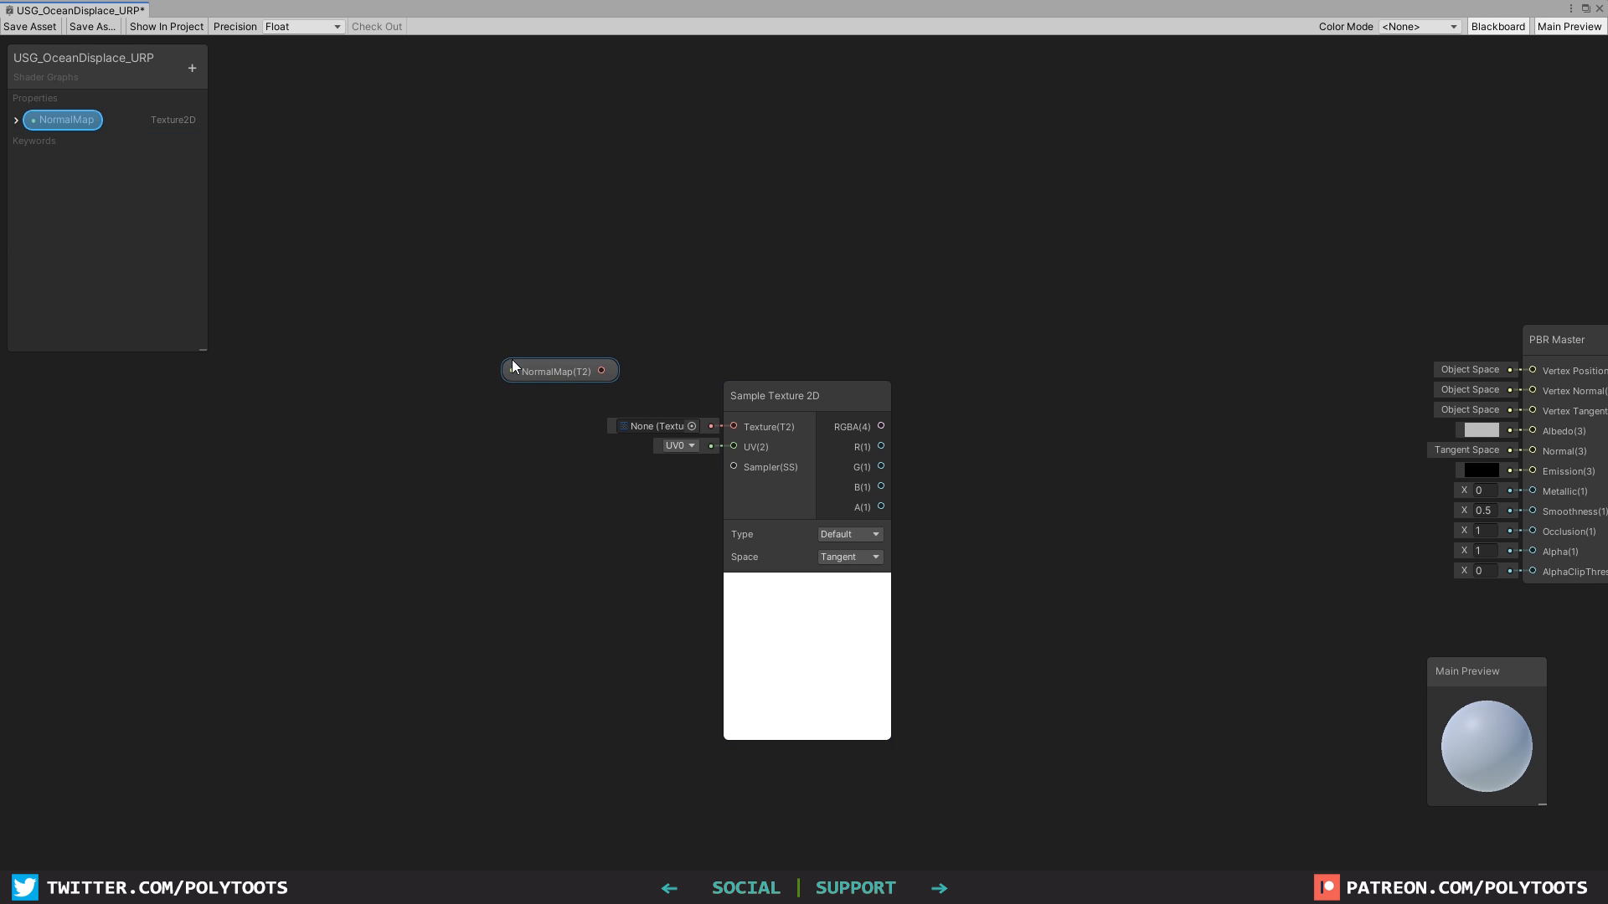
Connect the NormalMap property to the Sample Texture 2D node's Texture input and set the node's Type to Normal.
drag(602, 370, 758, 431)
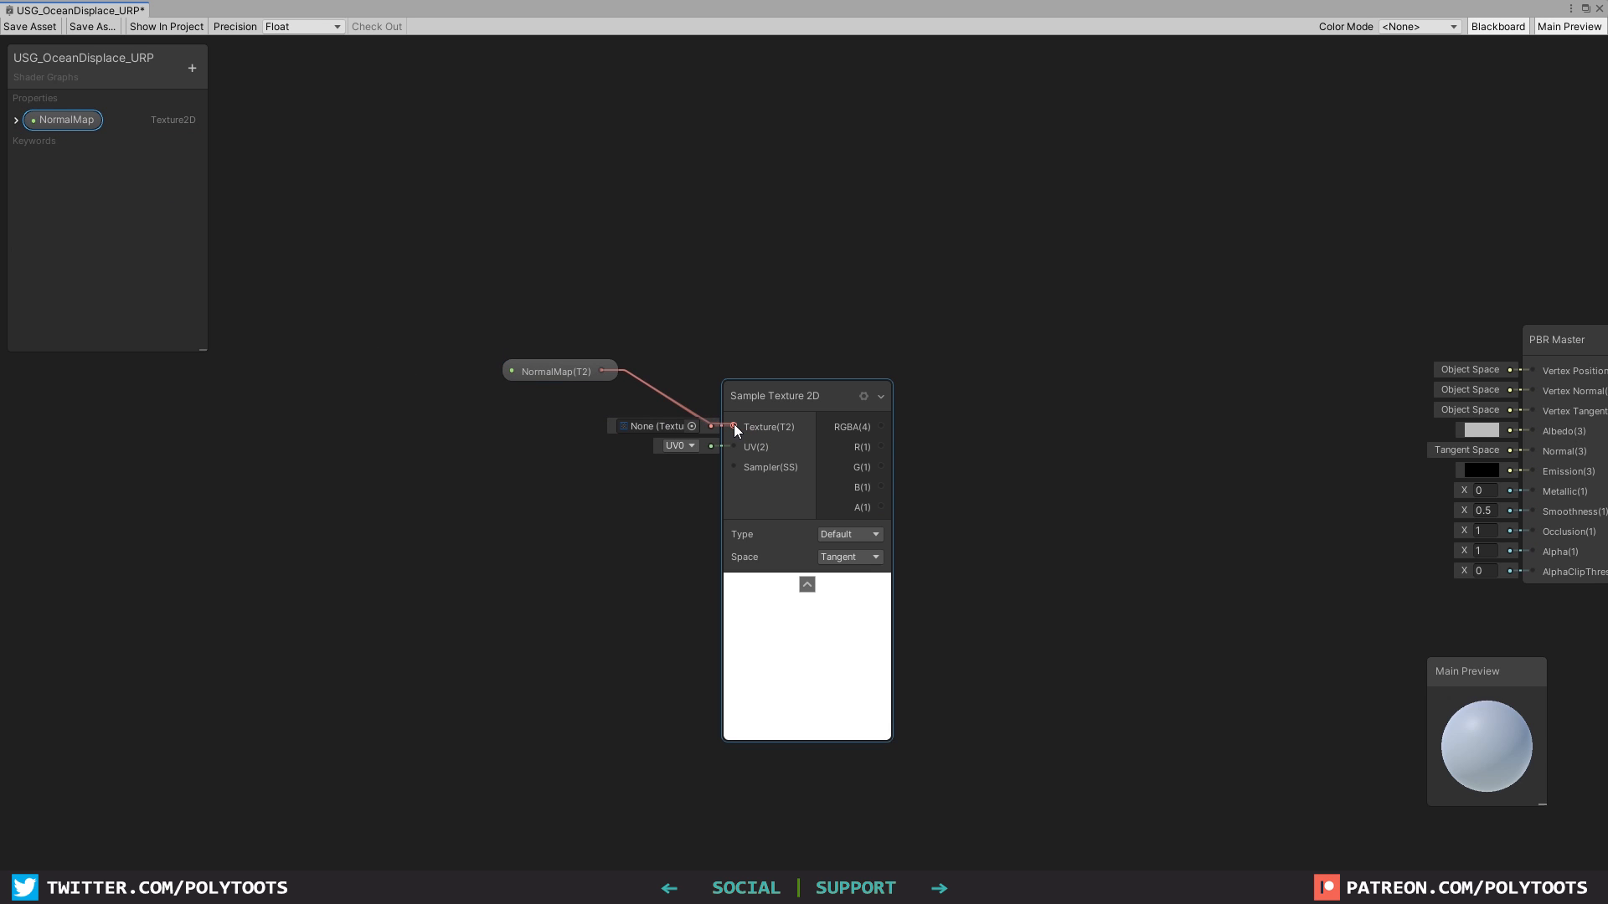
click(846, 534)
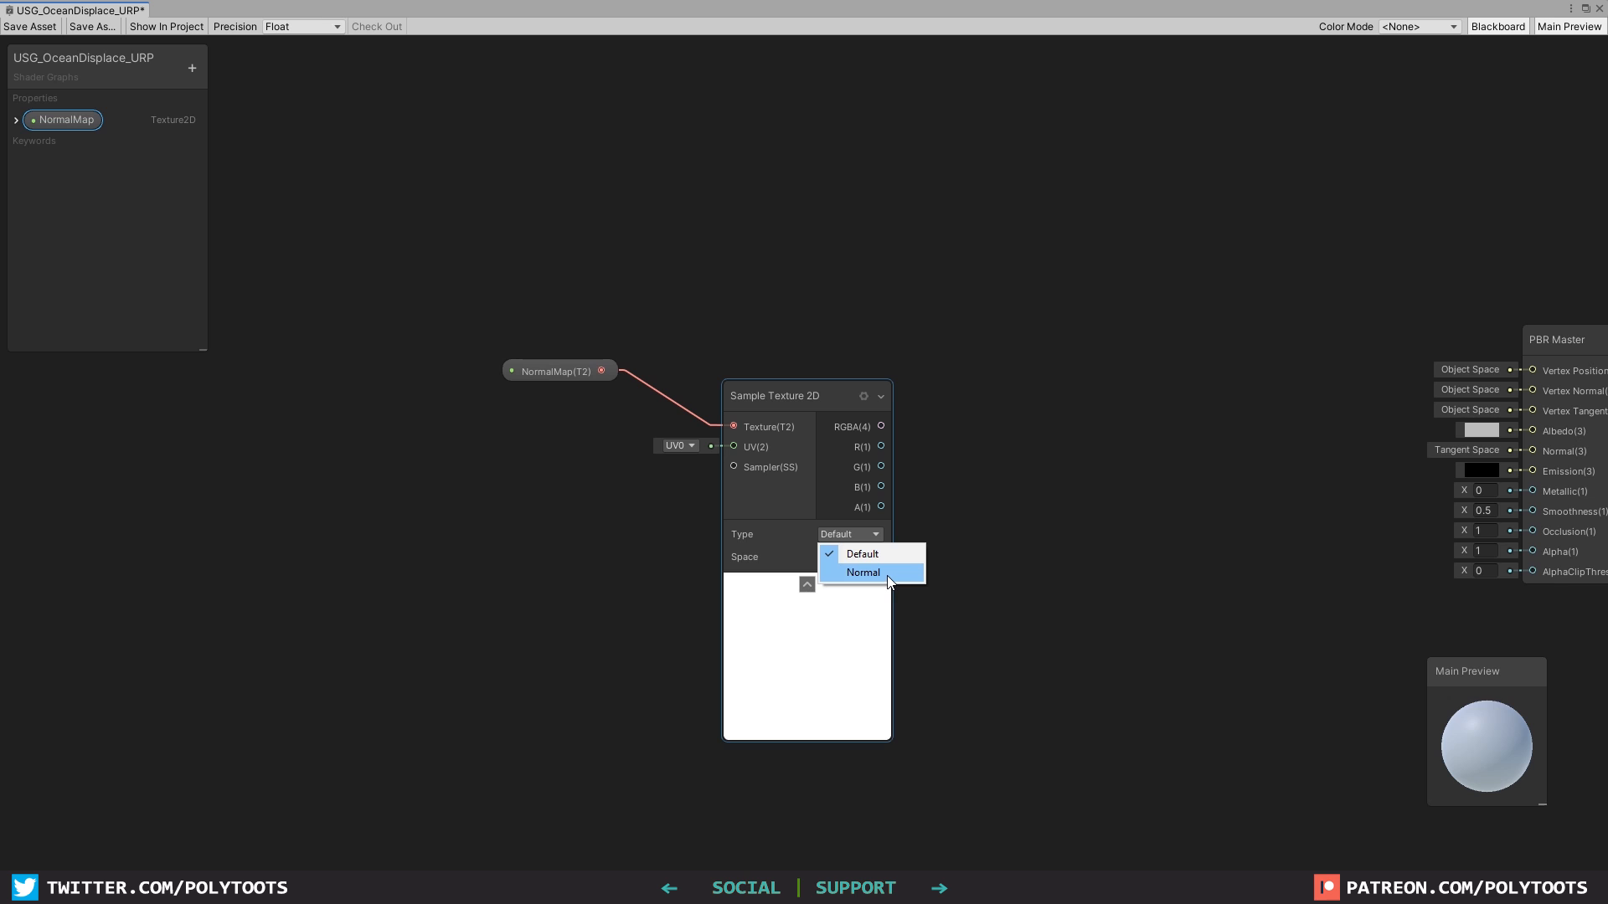
click(886, 575)
drag(787, 390, 742, 385)
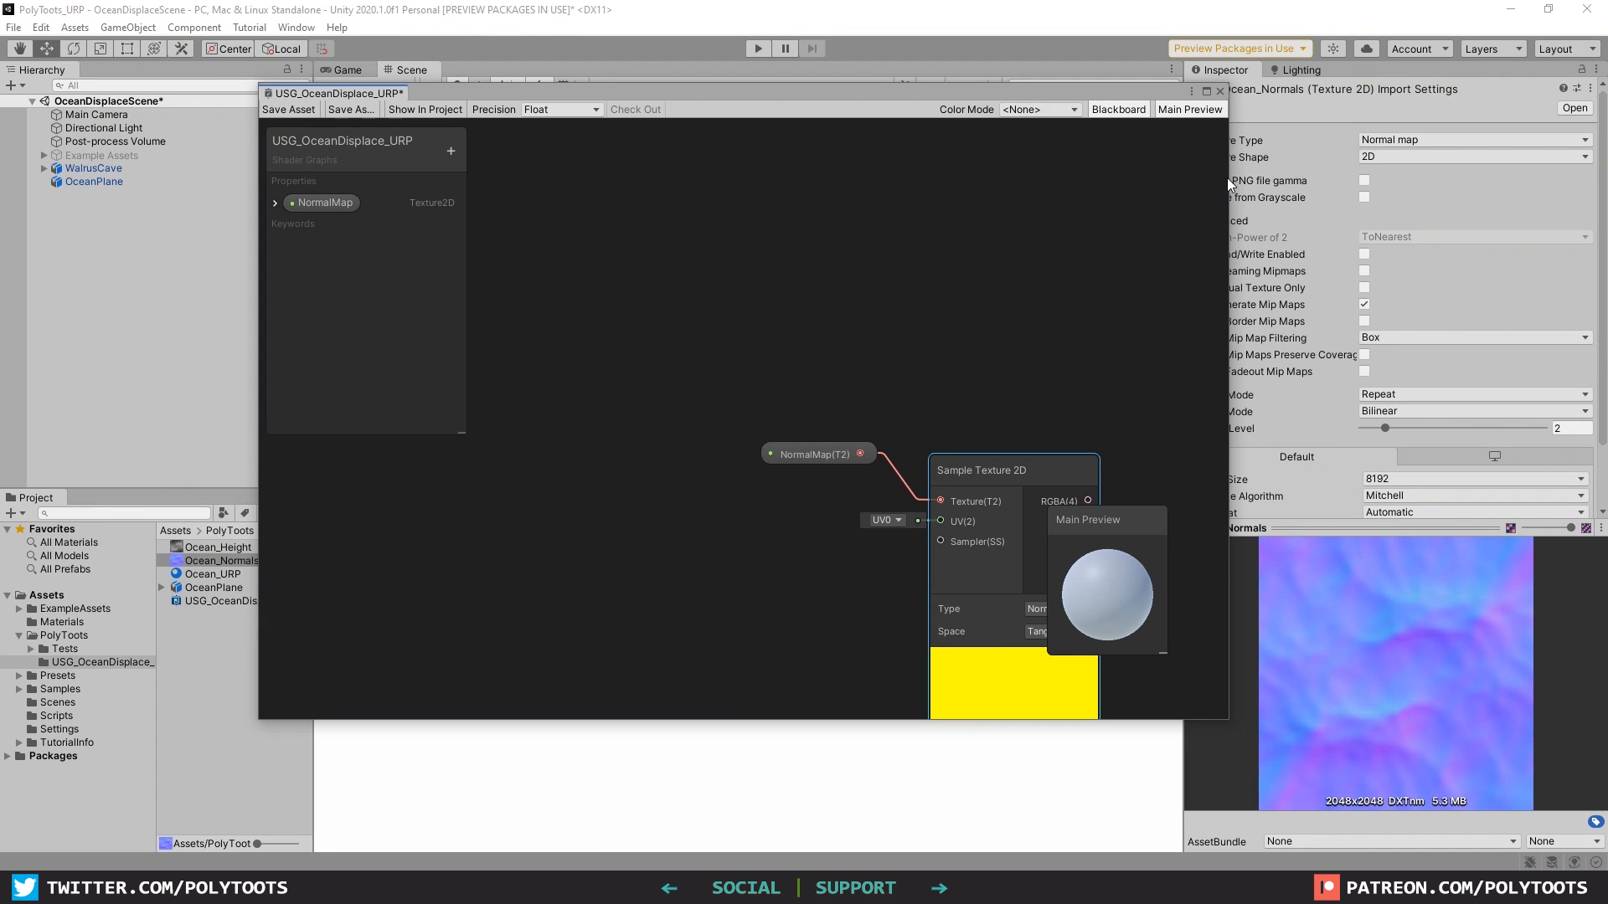
Check that the Ocean_Normals texture's import Texture Type is set to Normal map.
drag(1232, 178, 1166, 172)
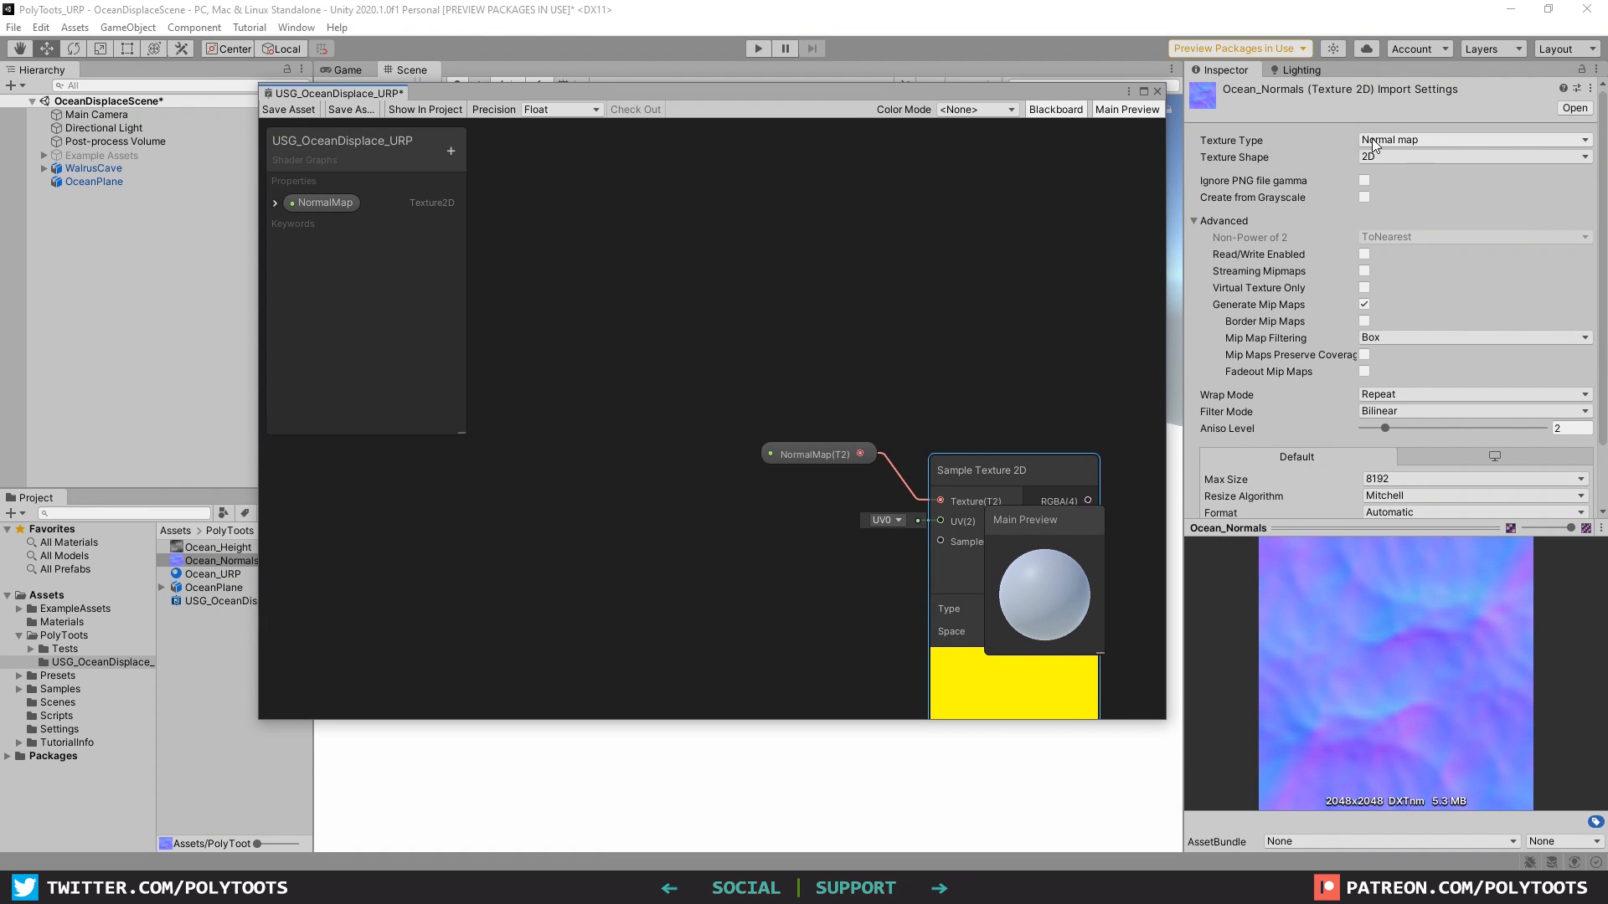
click(1373, 143)
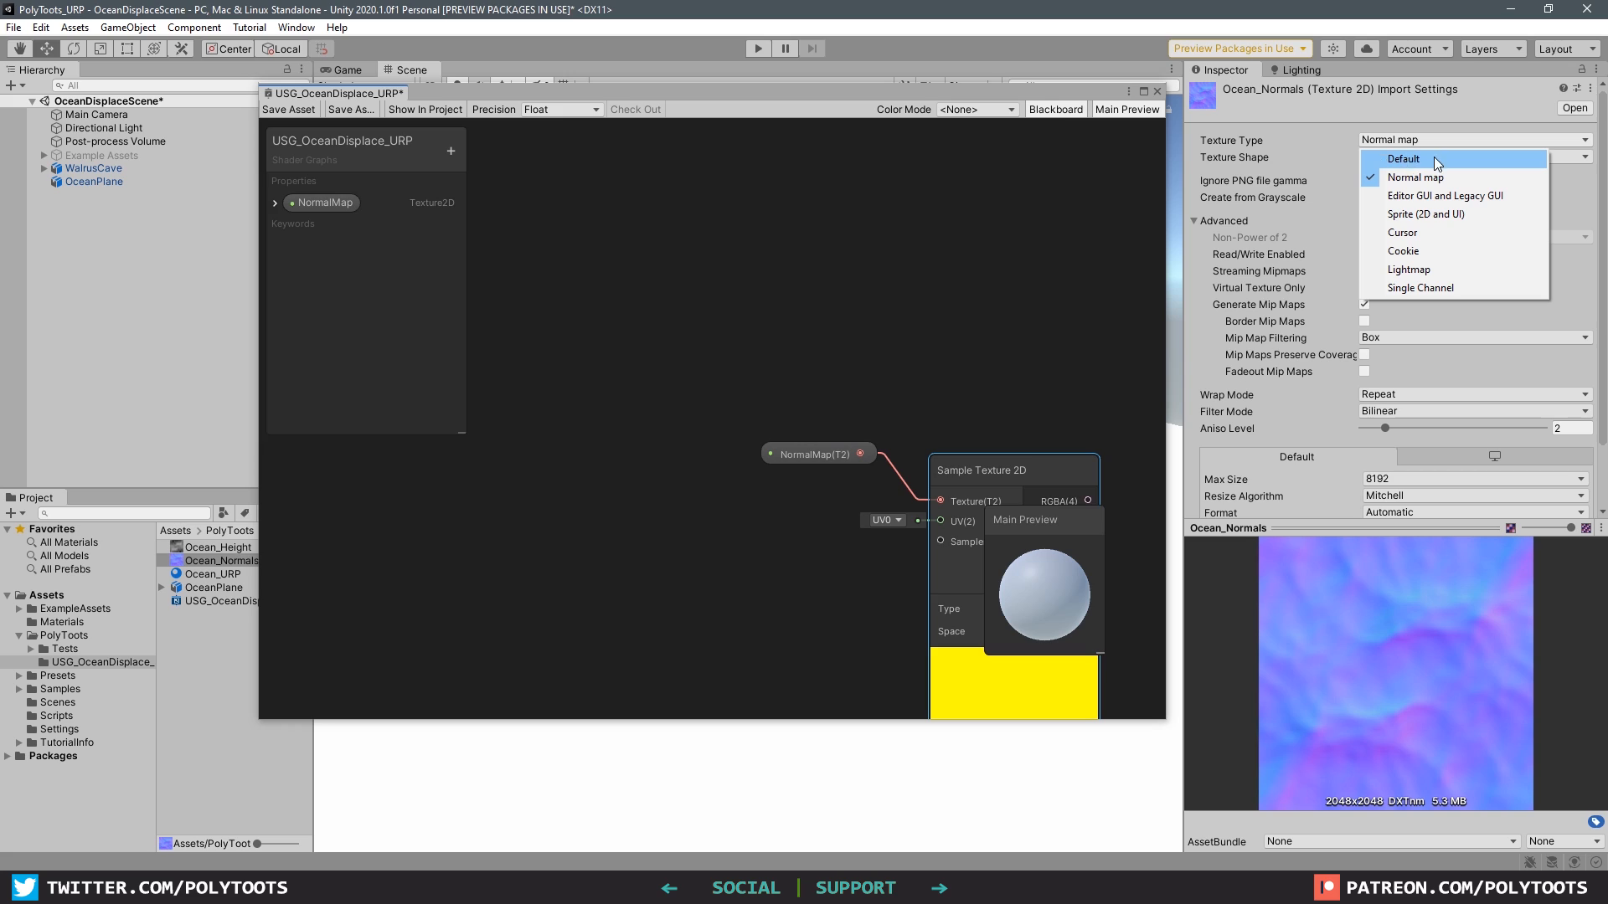
click(1394, 179)
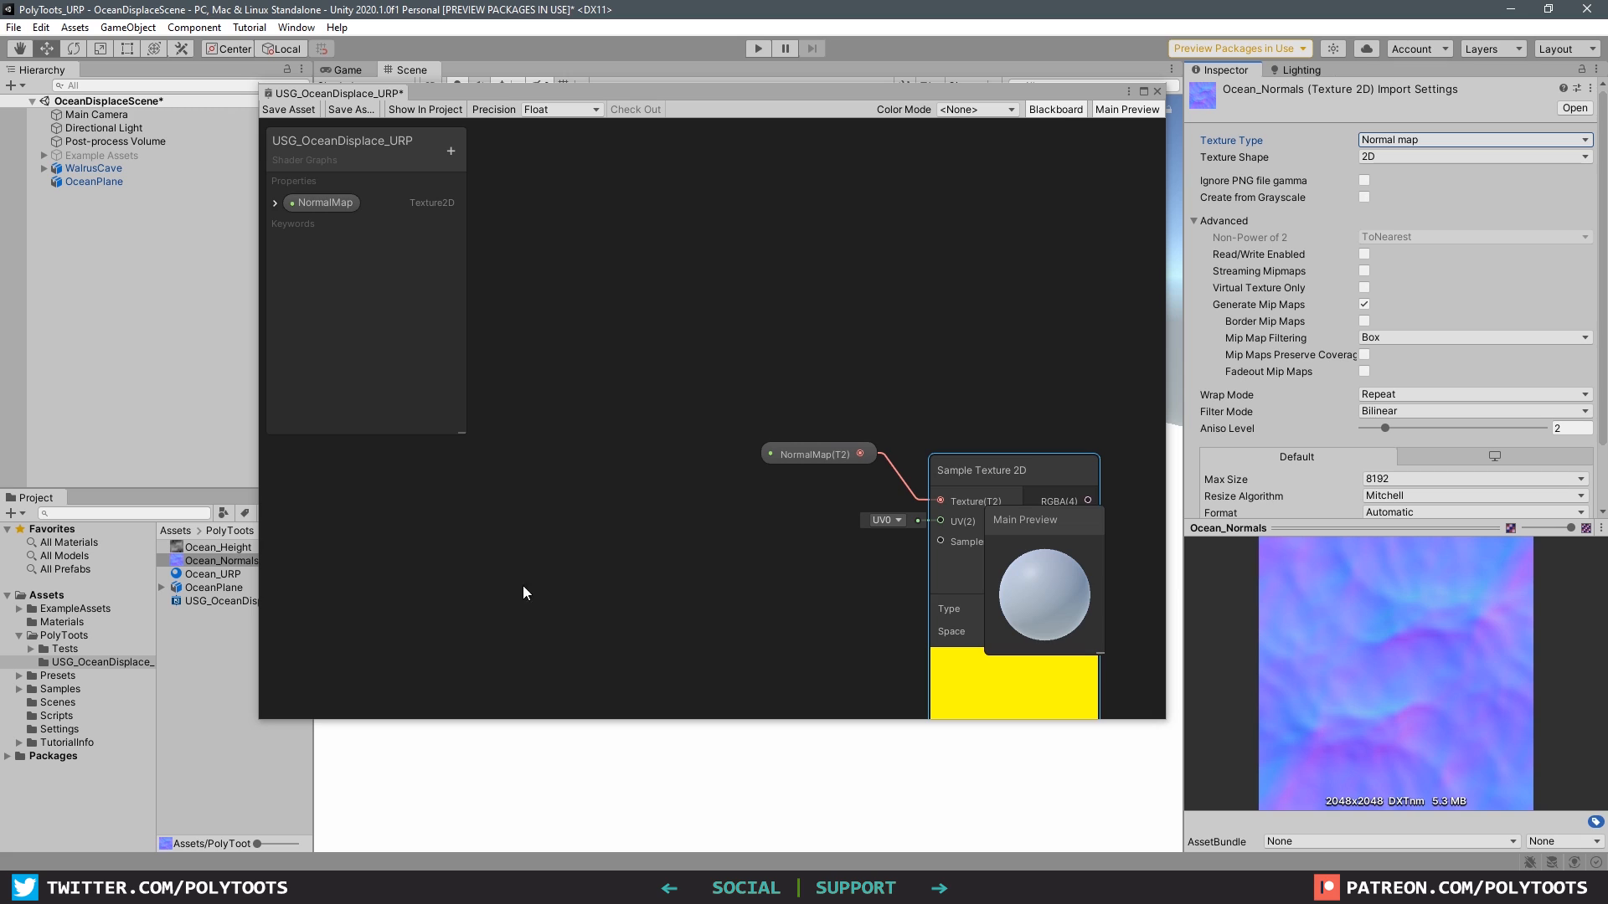
key(shift+space)
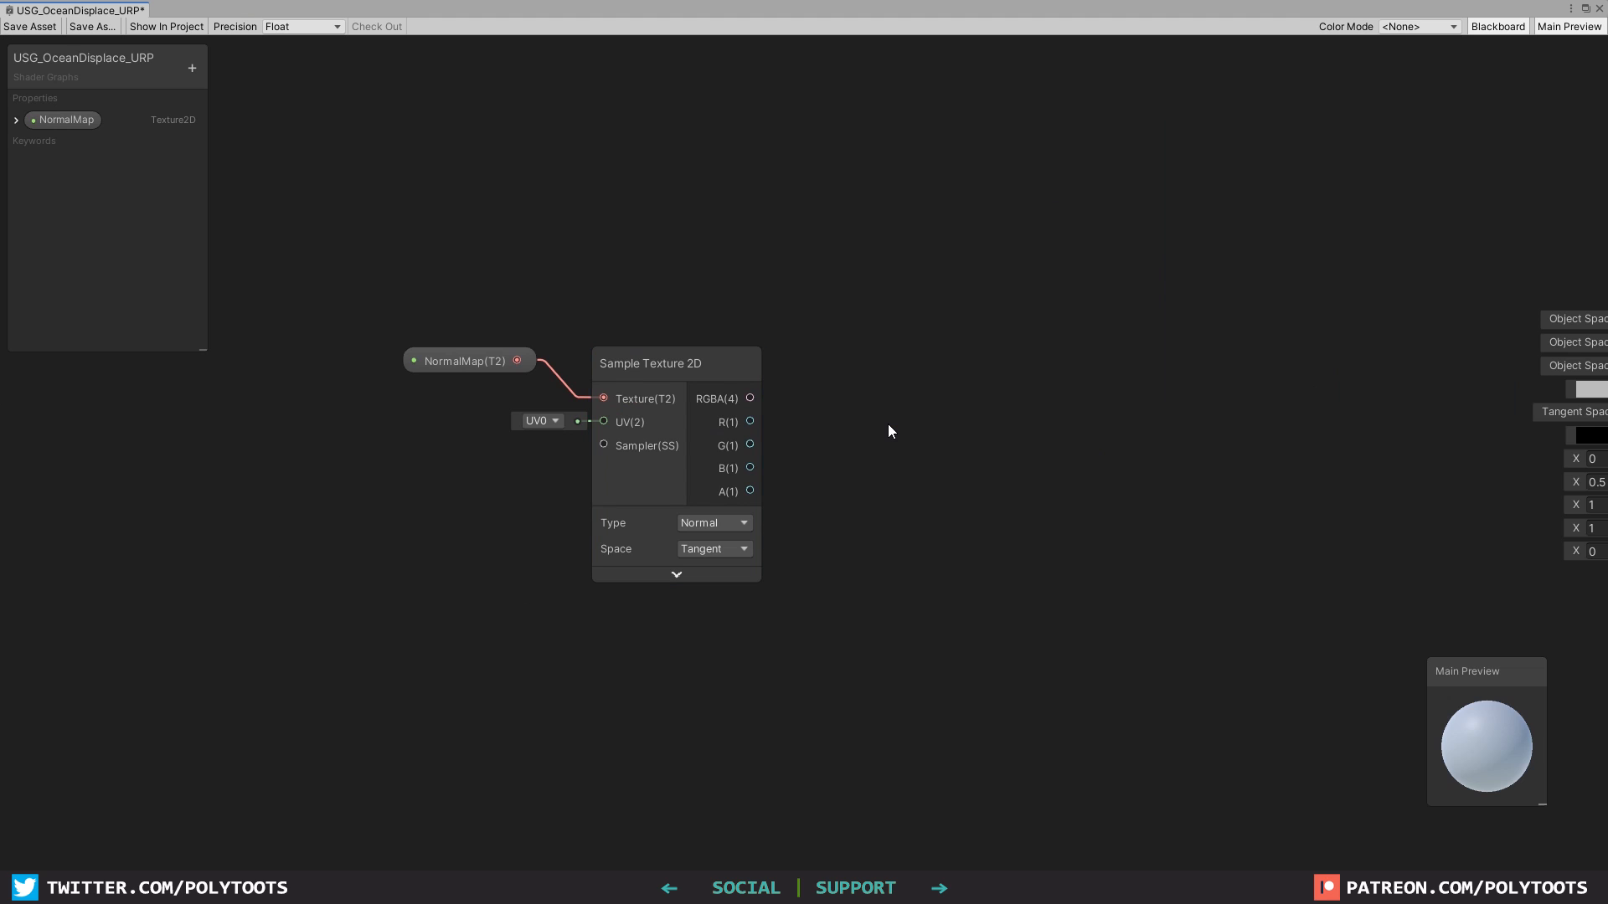
Add a Combine node and connect the Sample Texture 2D's R and G outputs to its R and G inputs.
key(space)
text(com)
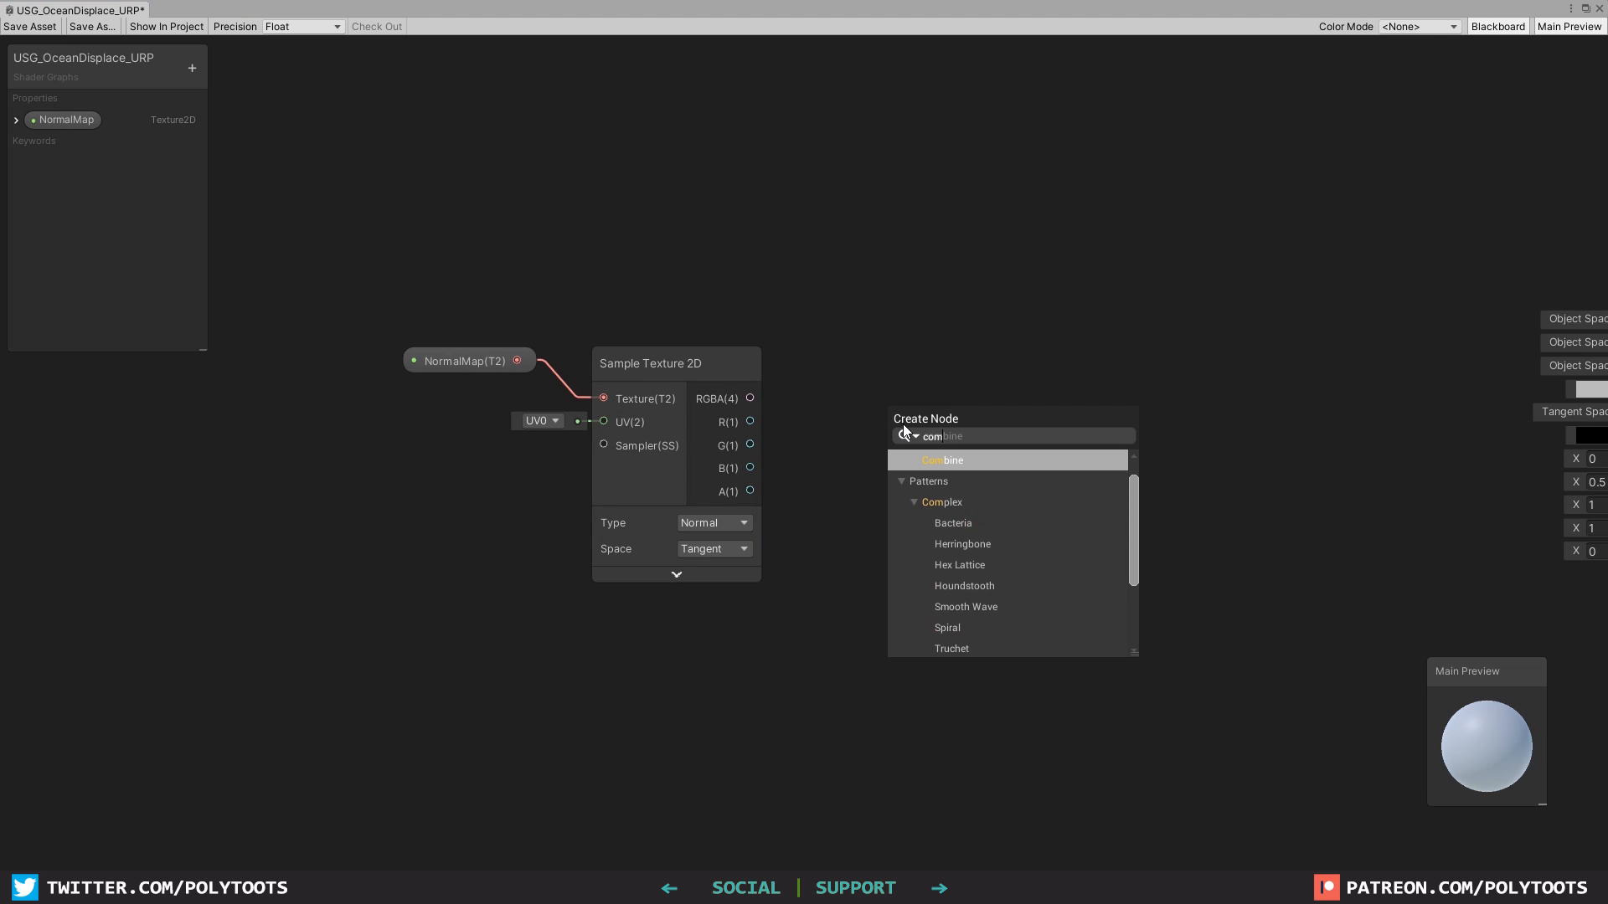
click(943, 462)
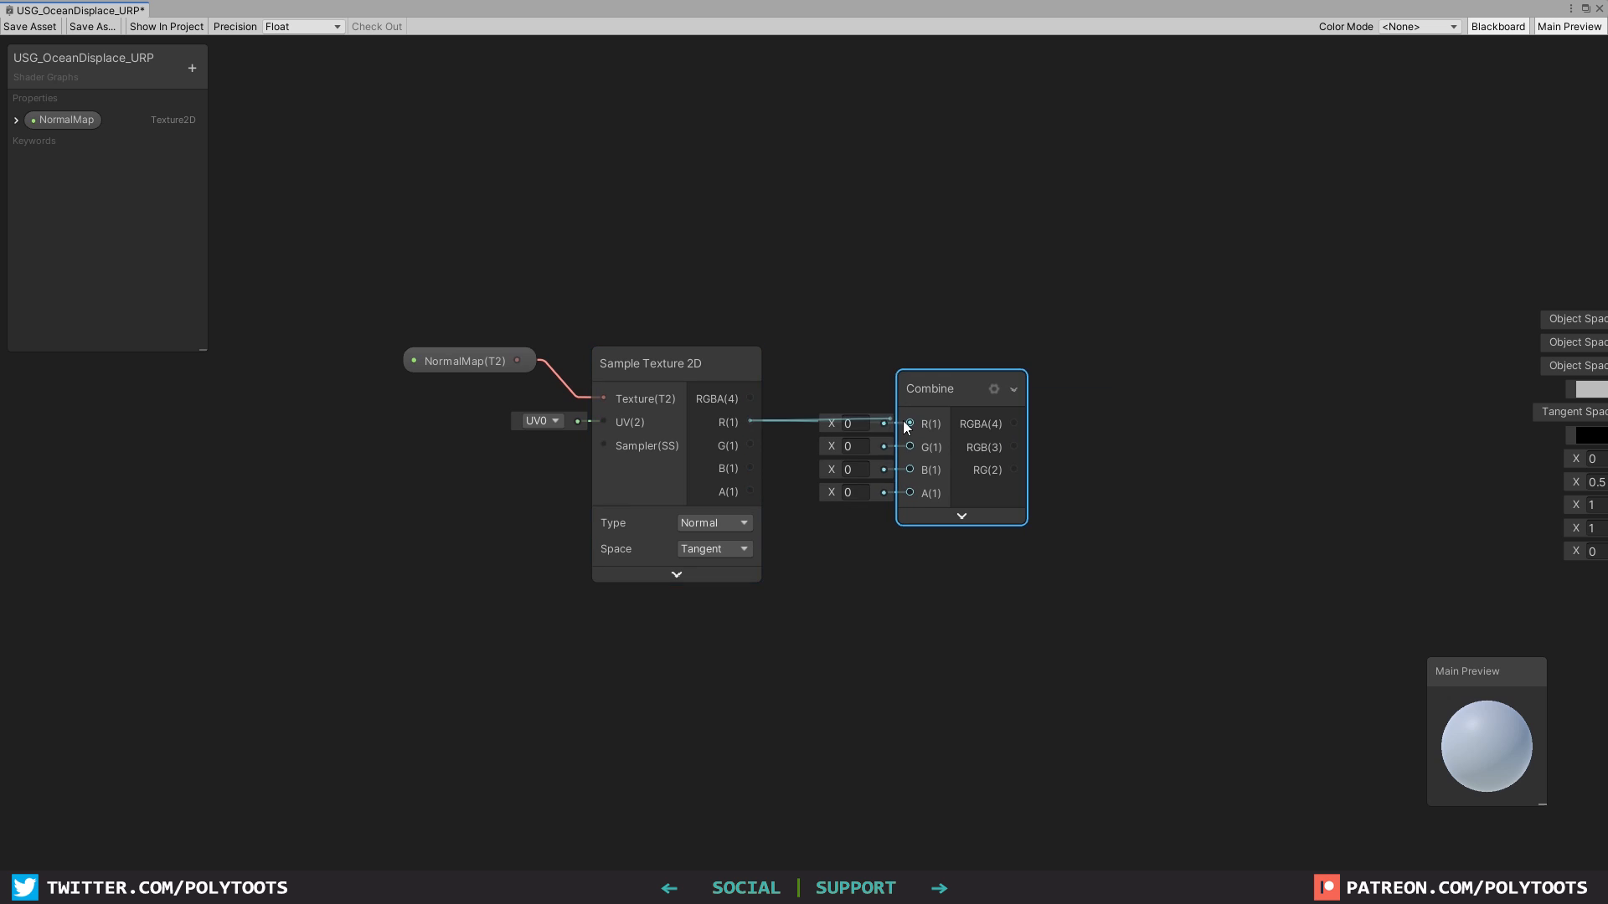
mouse_move(909, 422)
mouse_down()
mouse_move(749, 421)
mouse_move(907, 446)
mouse_up()
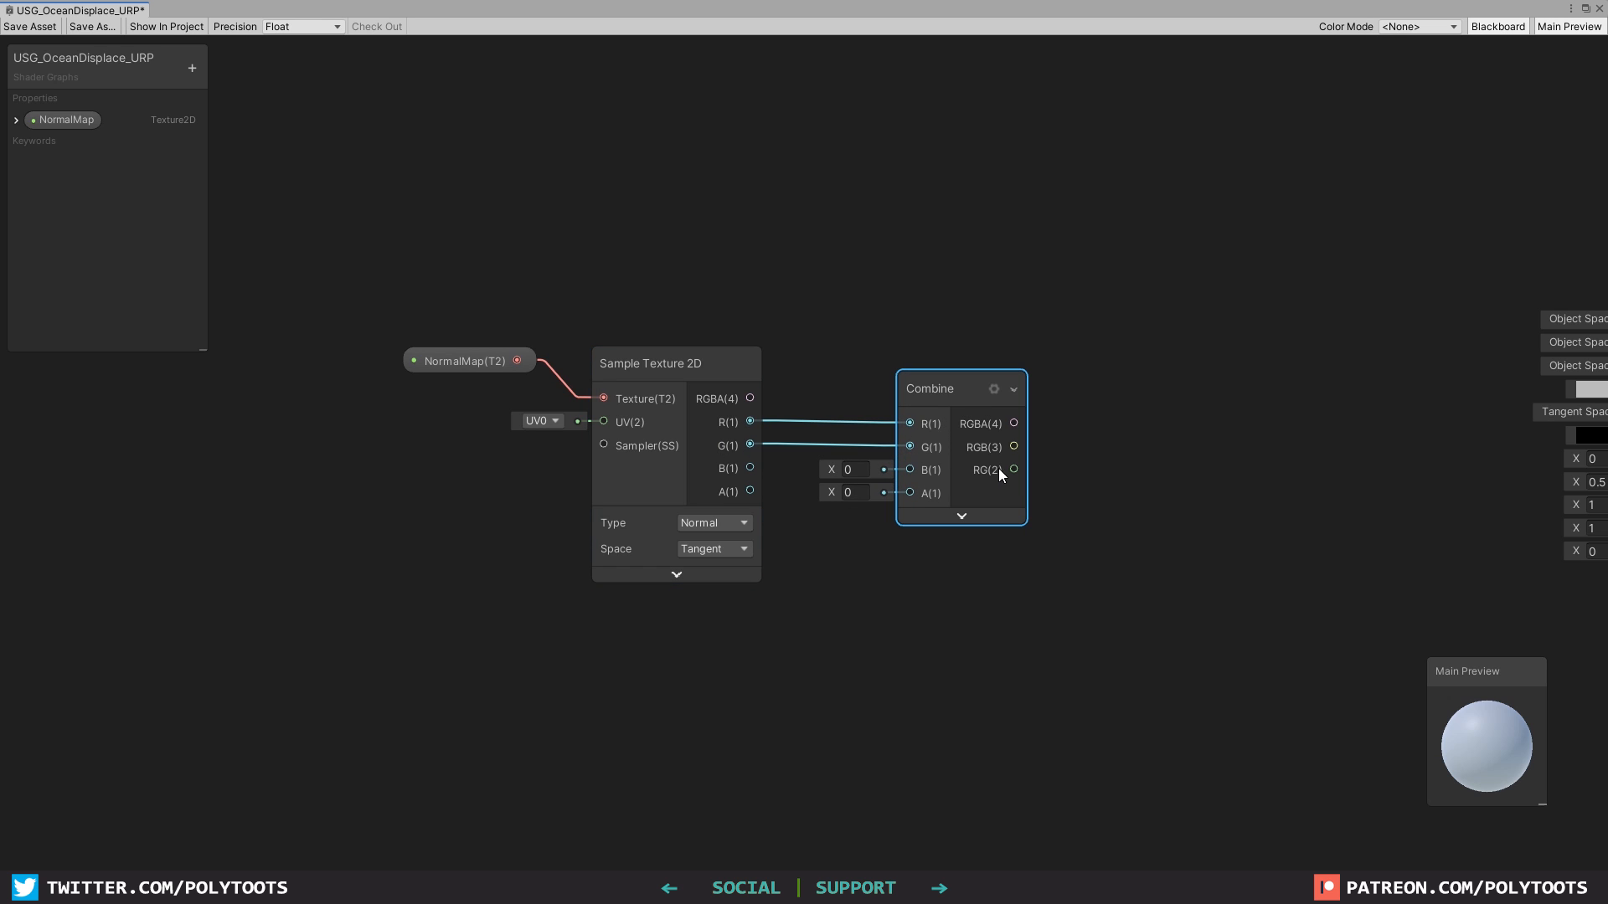
drag(924, 383, 896, 388)
key(f)
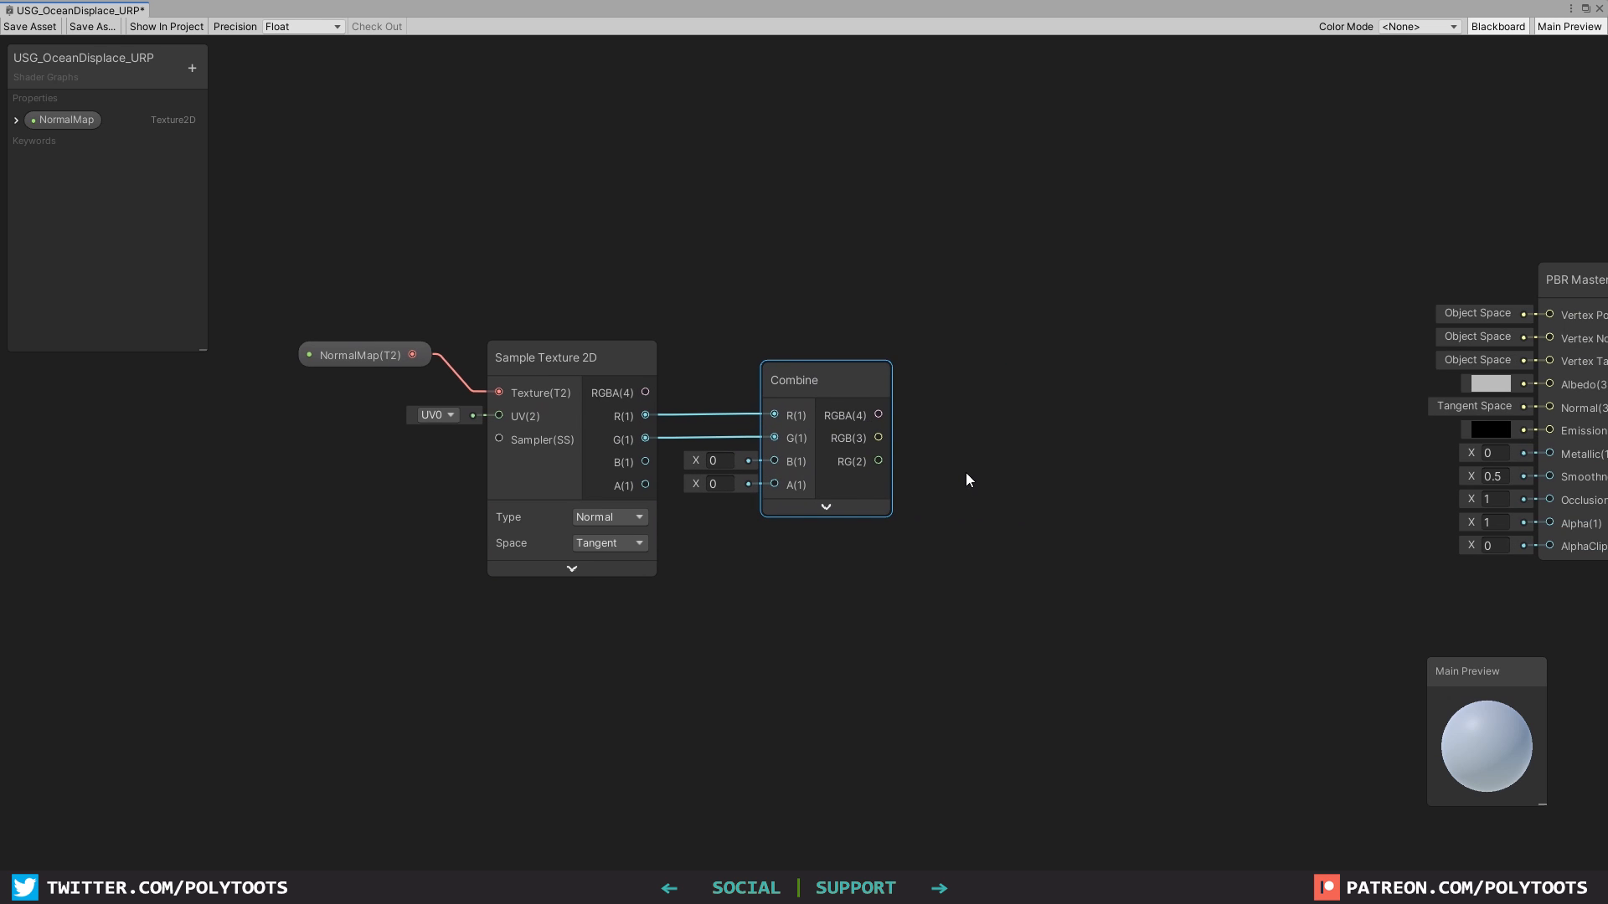
Add a Multiply node with its preview collapsed and connect the Combine node's RG output to its A input.
click(959, 465)
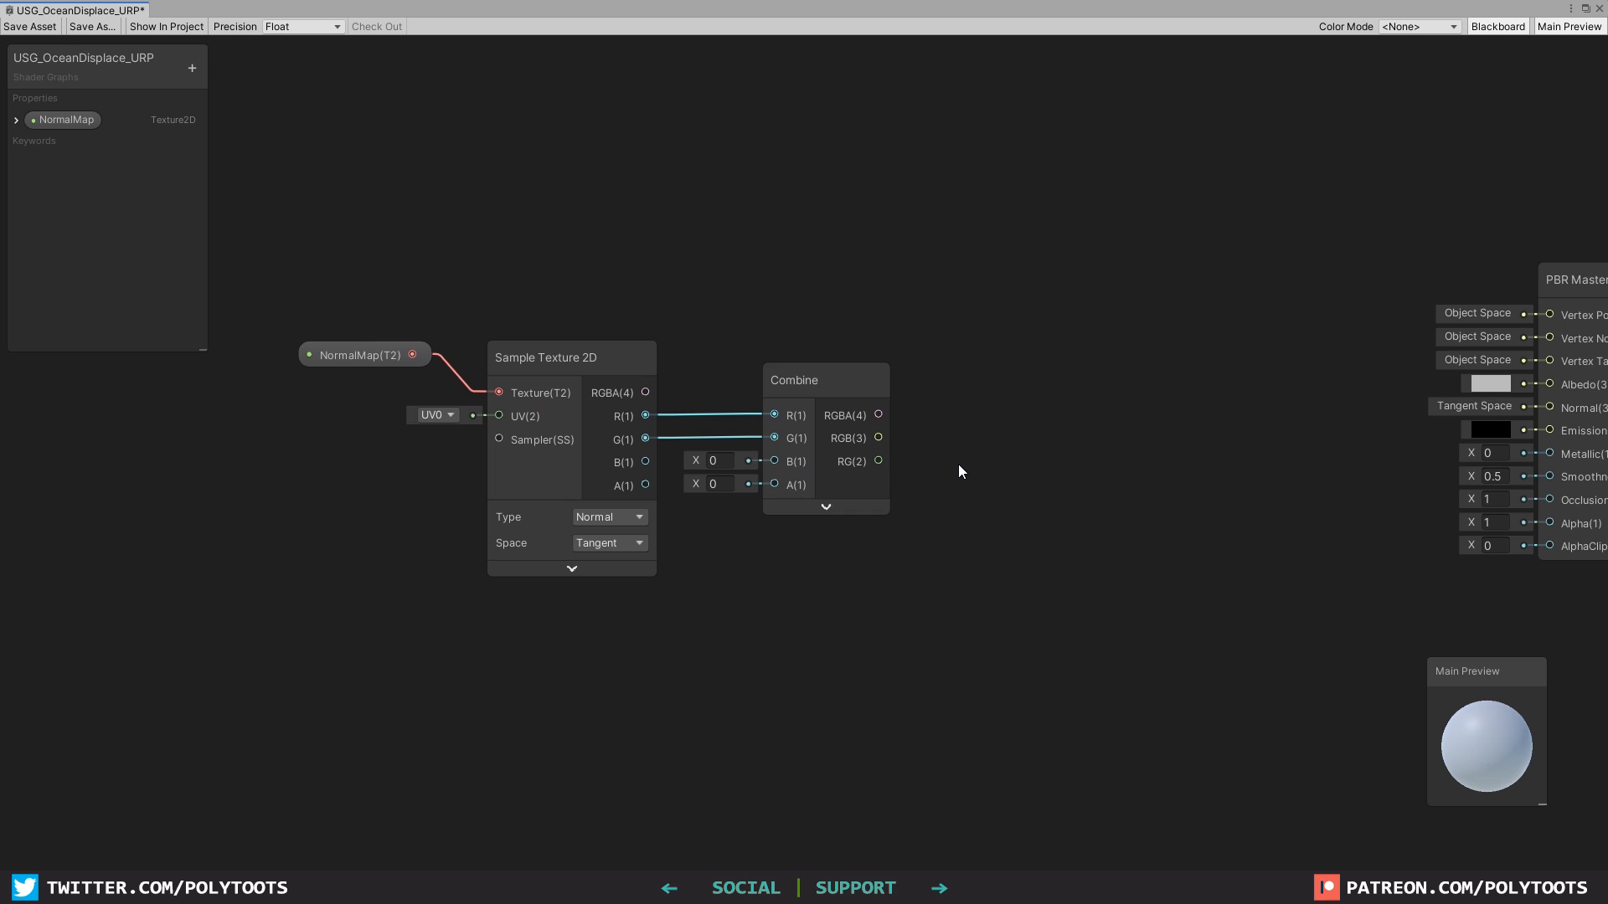
key(space)
text(multi)
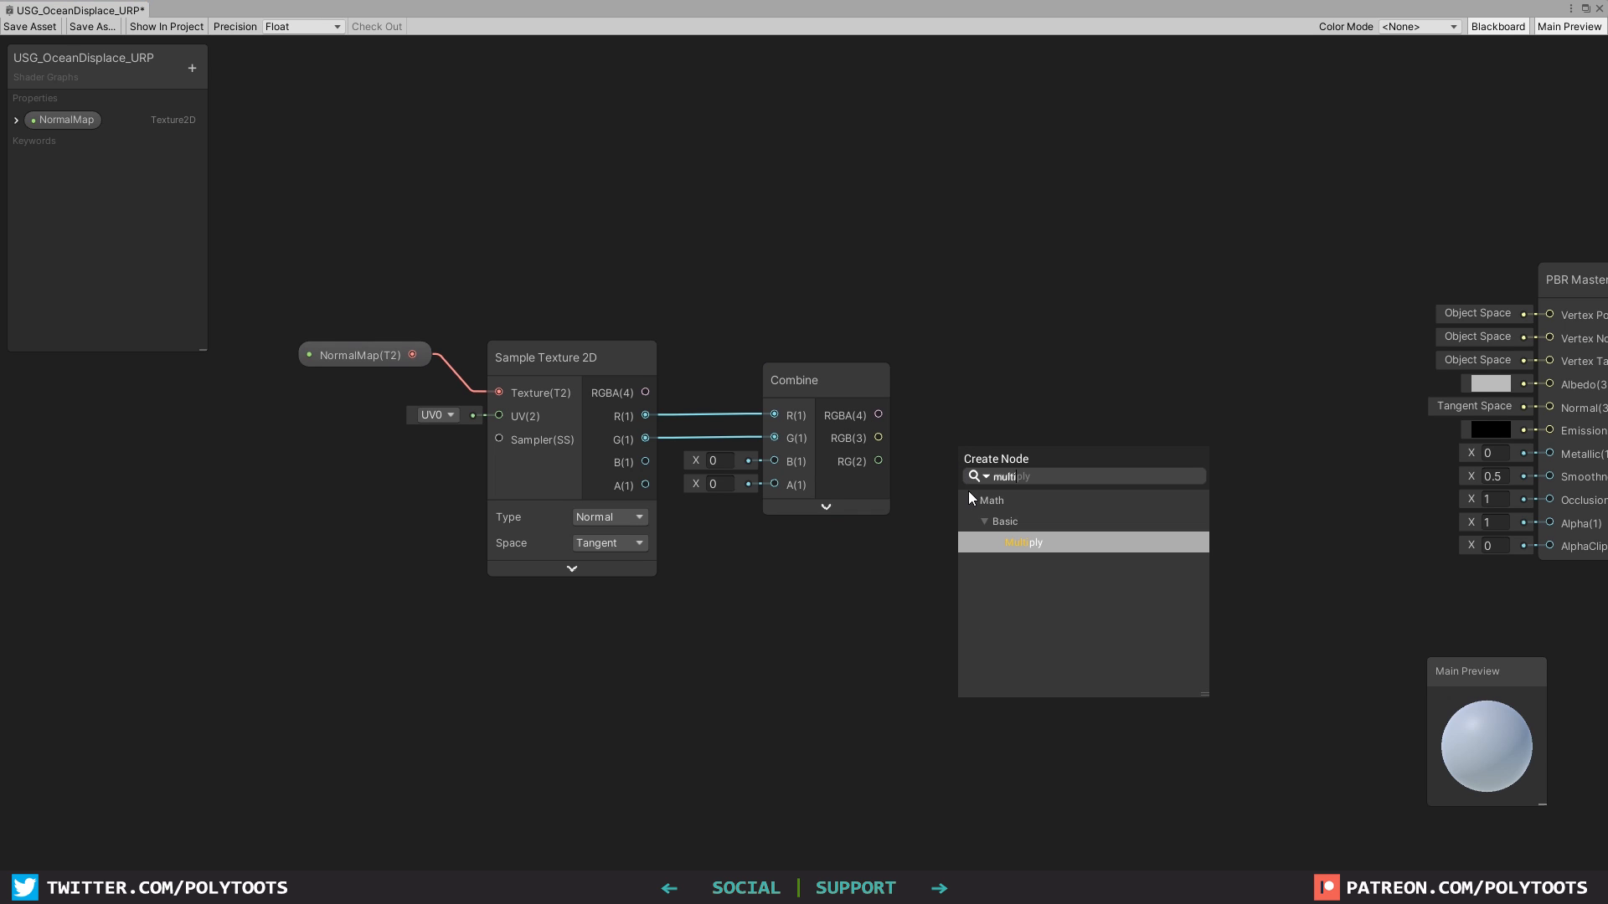
click(1037, 542)
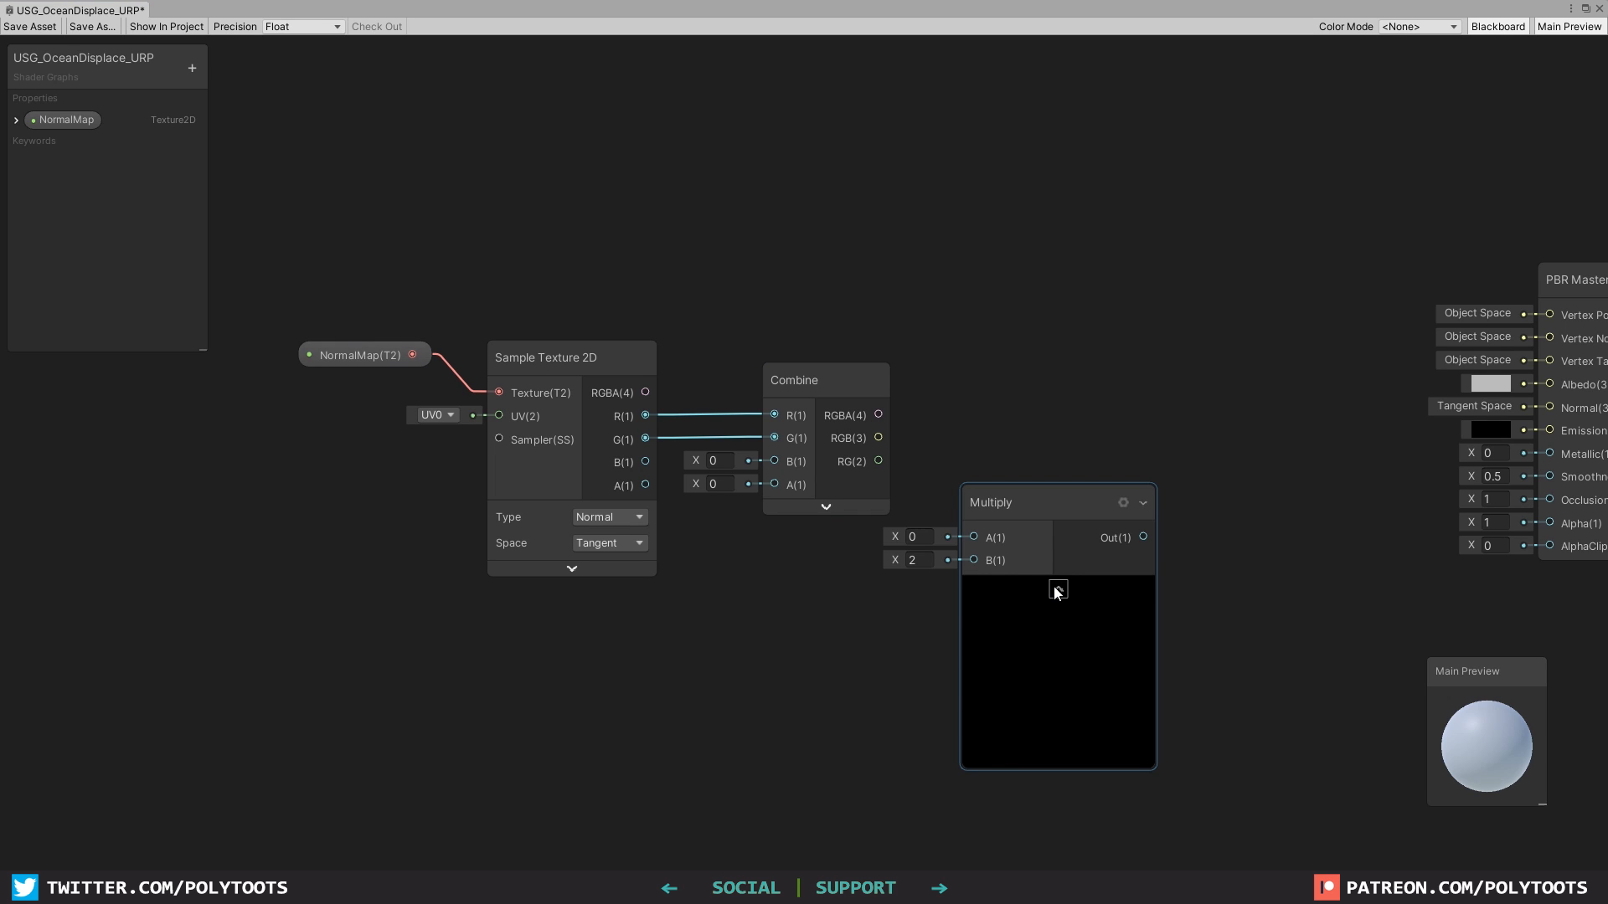
click(1057, 590)
drag(1003, 506, 1049, 462)
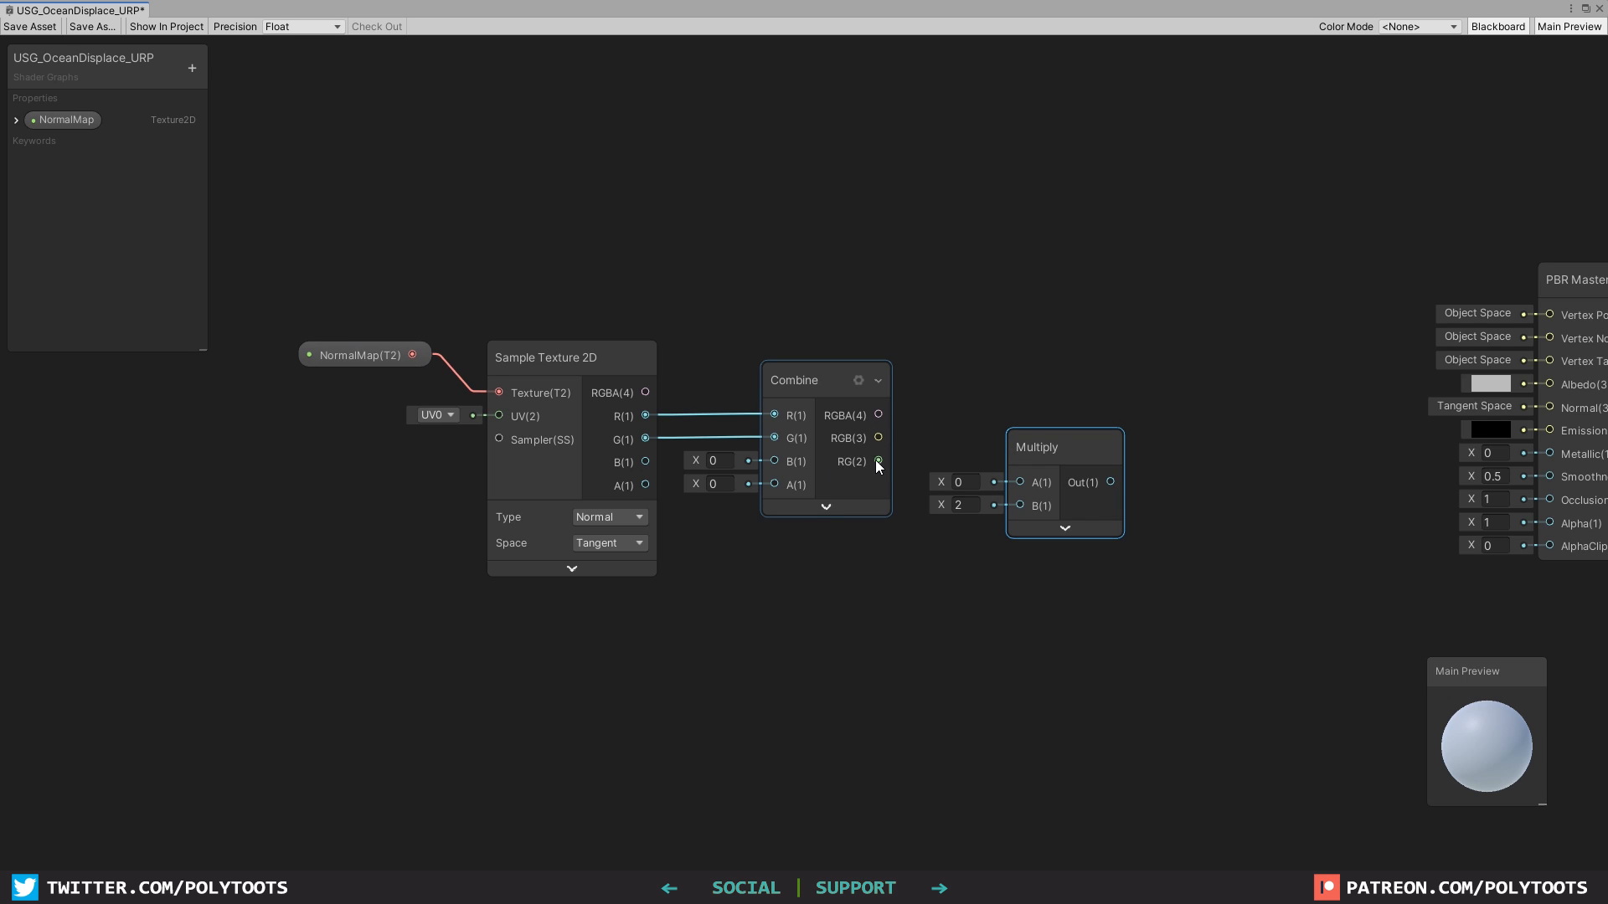
drag(877, 461, 1019, 481)
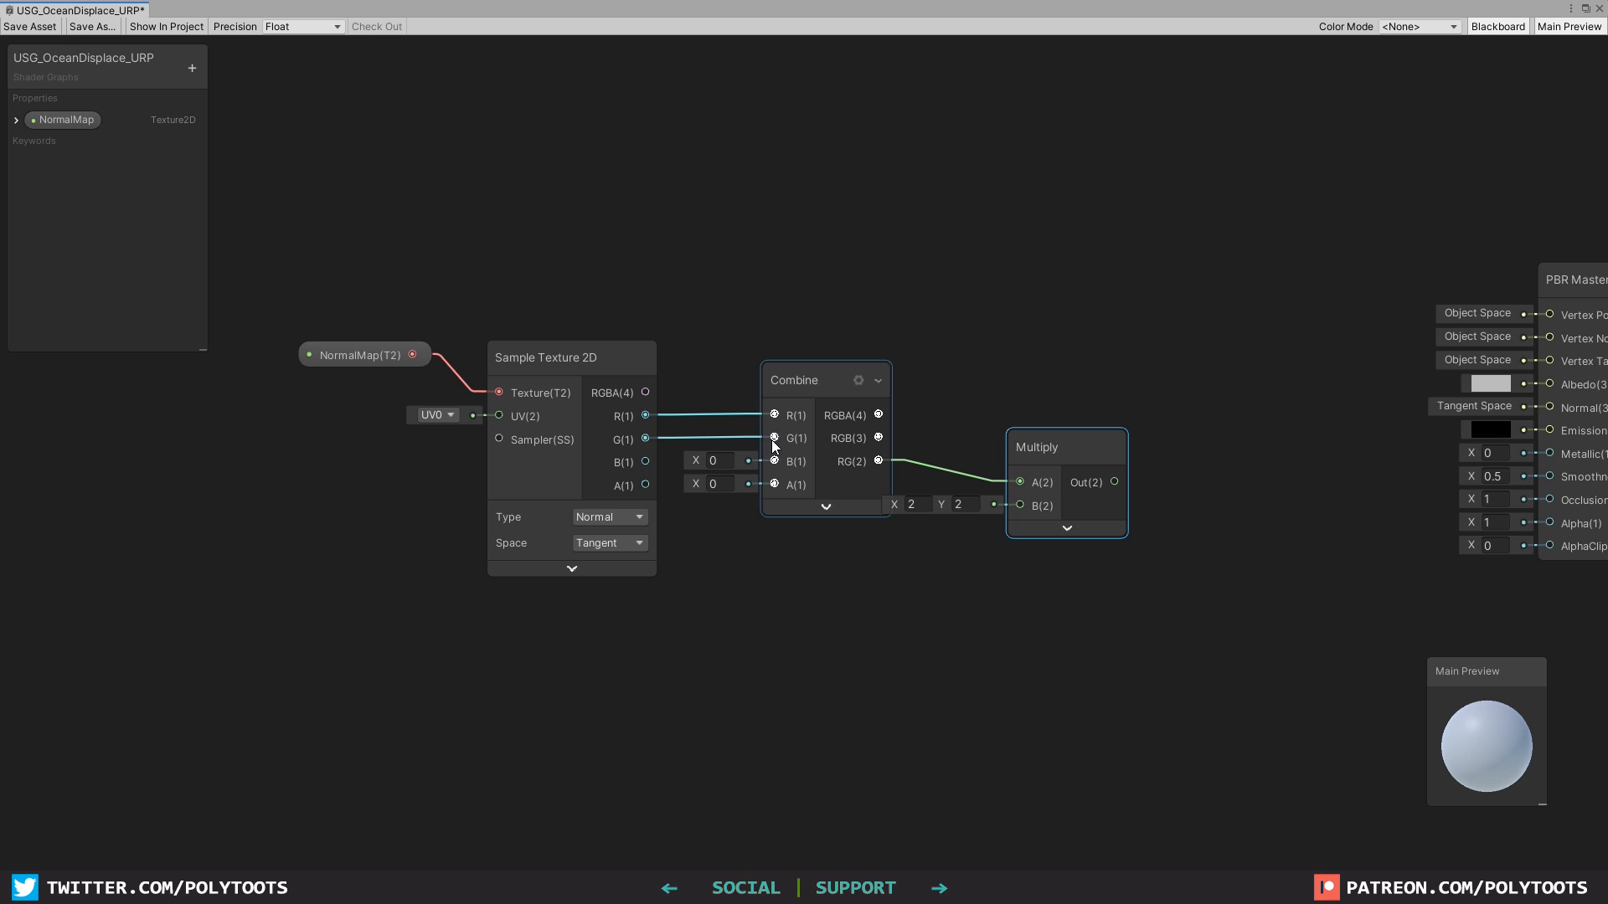
drag(800, 387, 794, 383)
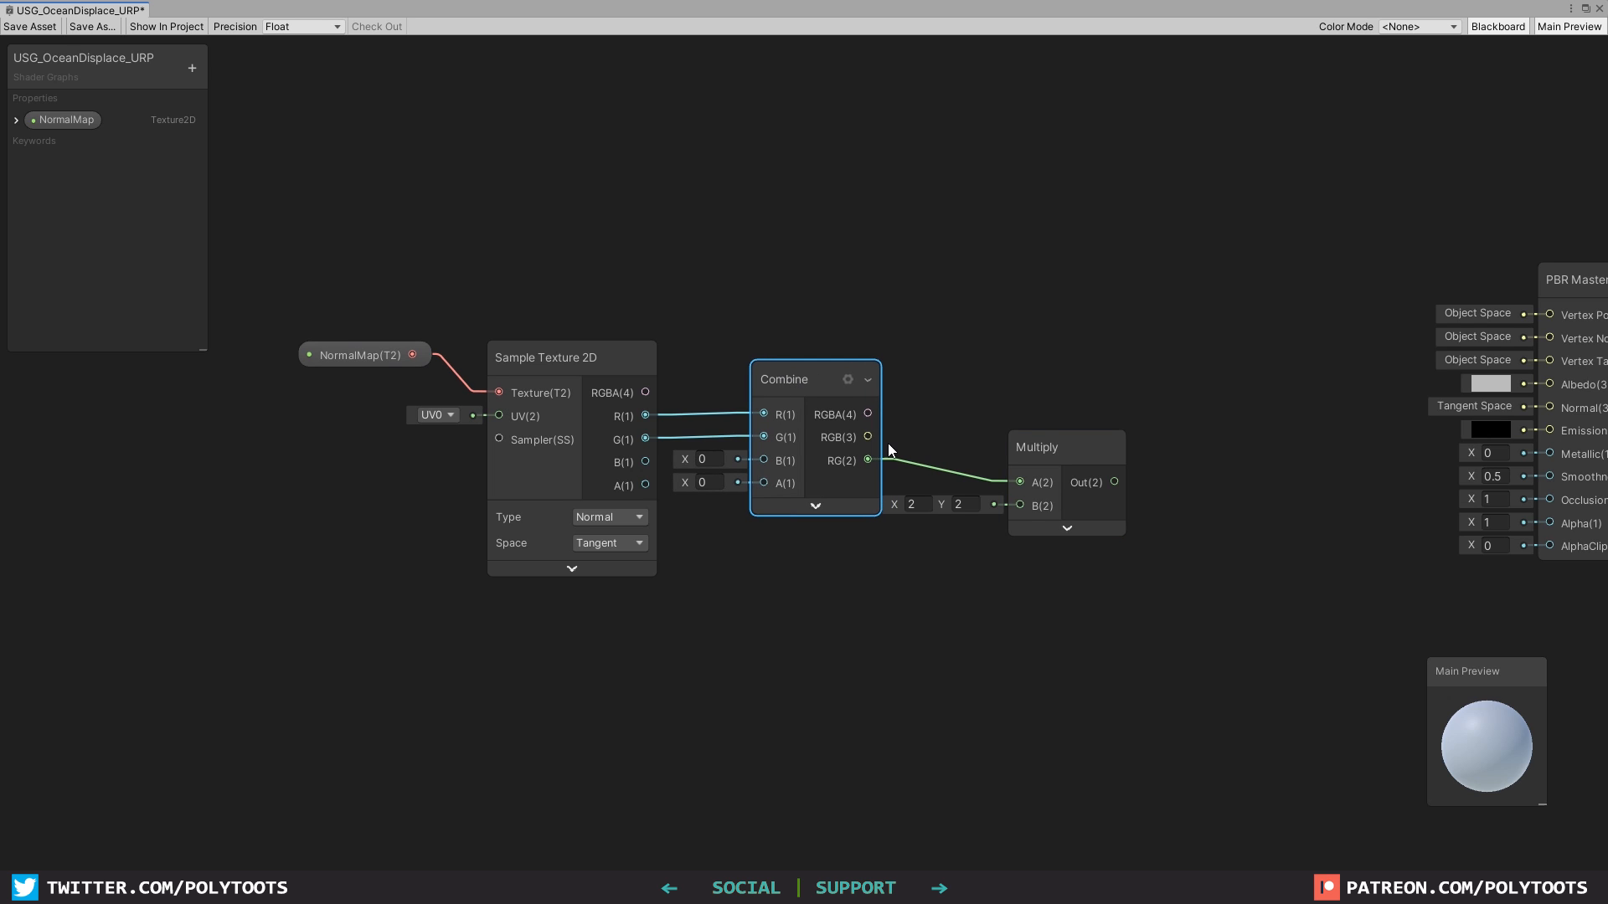
drag(1049, 451, 1052, 430)
Add a Vector1 property named Refract Strength and connect its node to the Multiply node's B input.
click(189, 70)
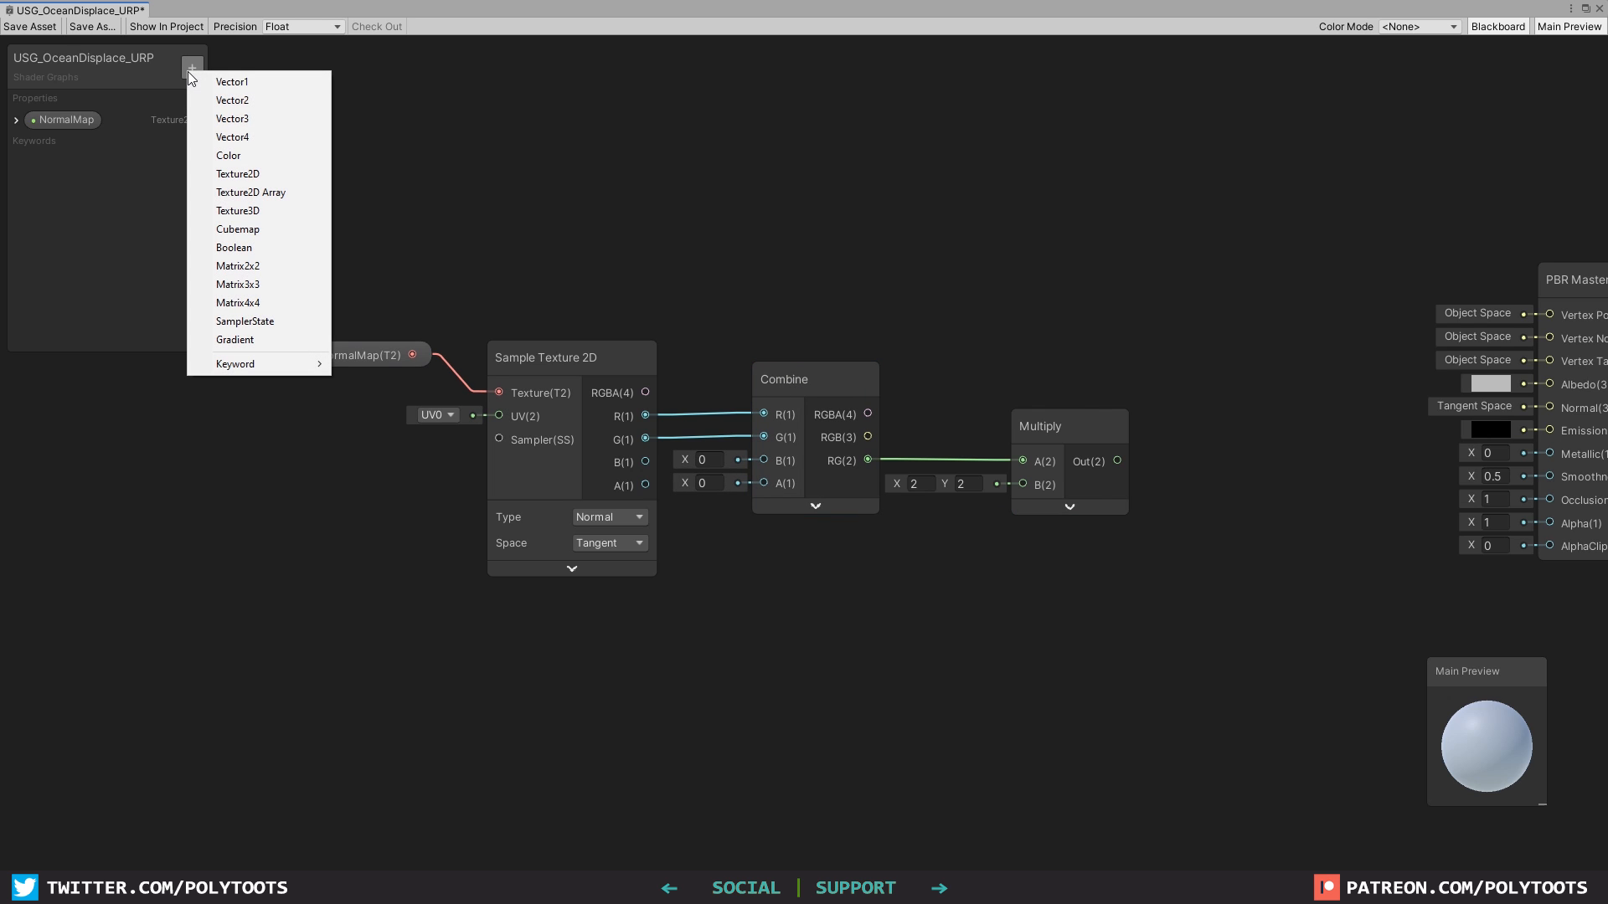
click(216, 82)
text(Refract Strength)
click(645, 511)
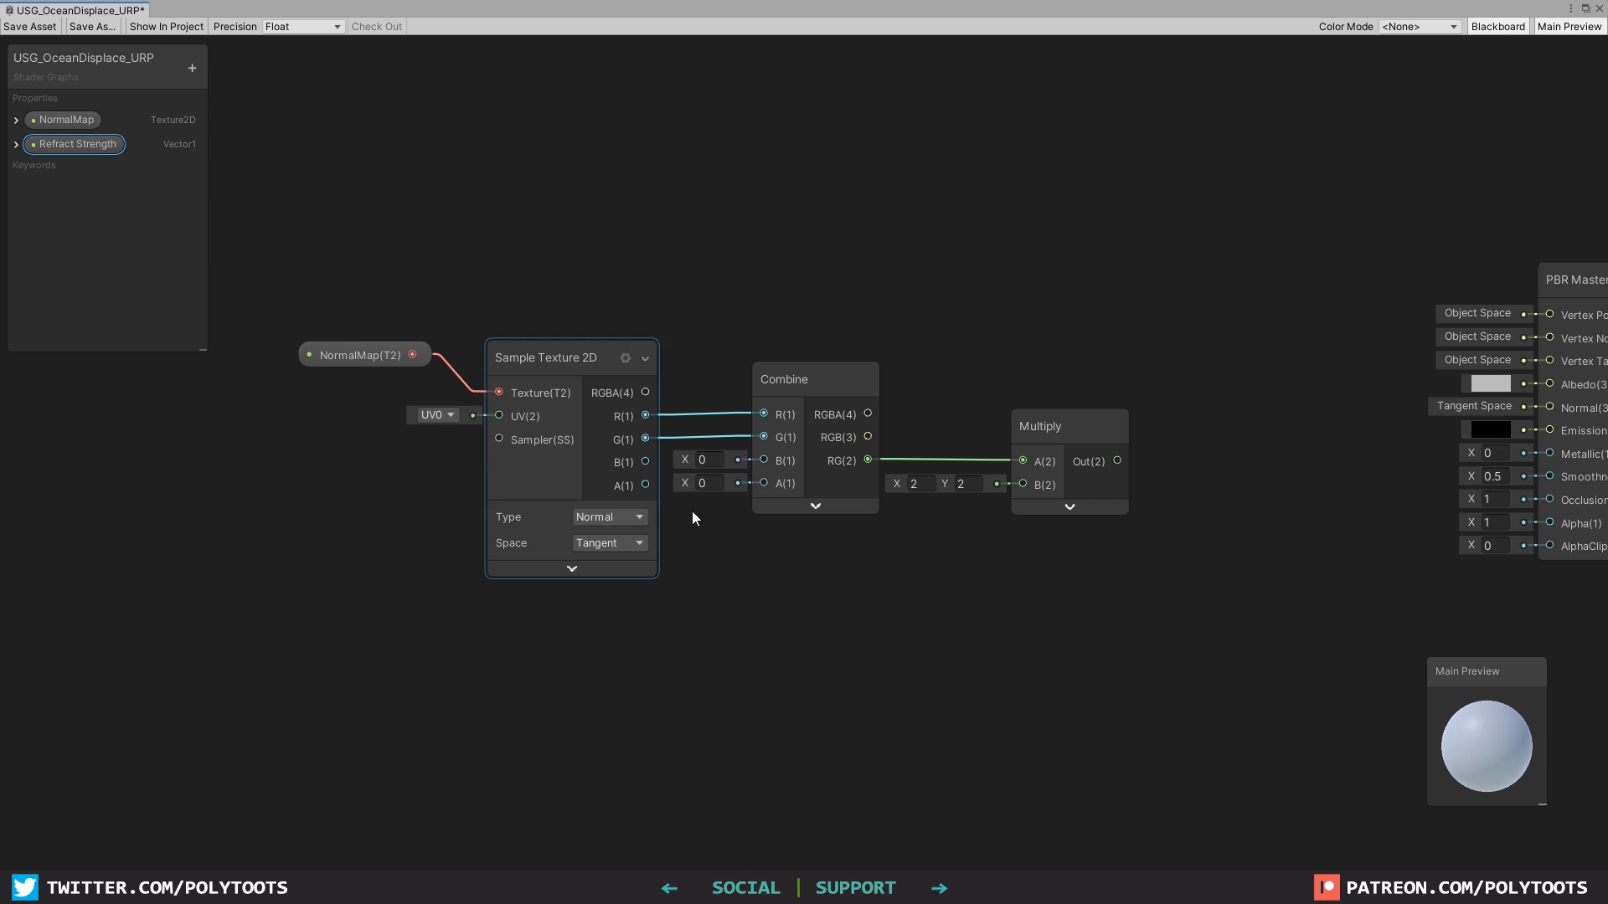
drag(692, 511, 784, 549)
drag(883, 559, 1022, 486)
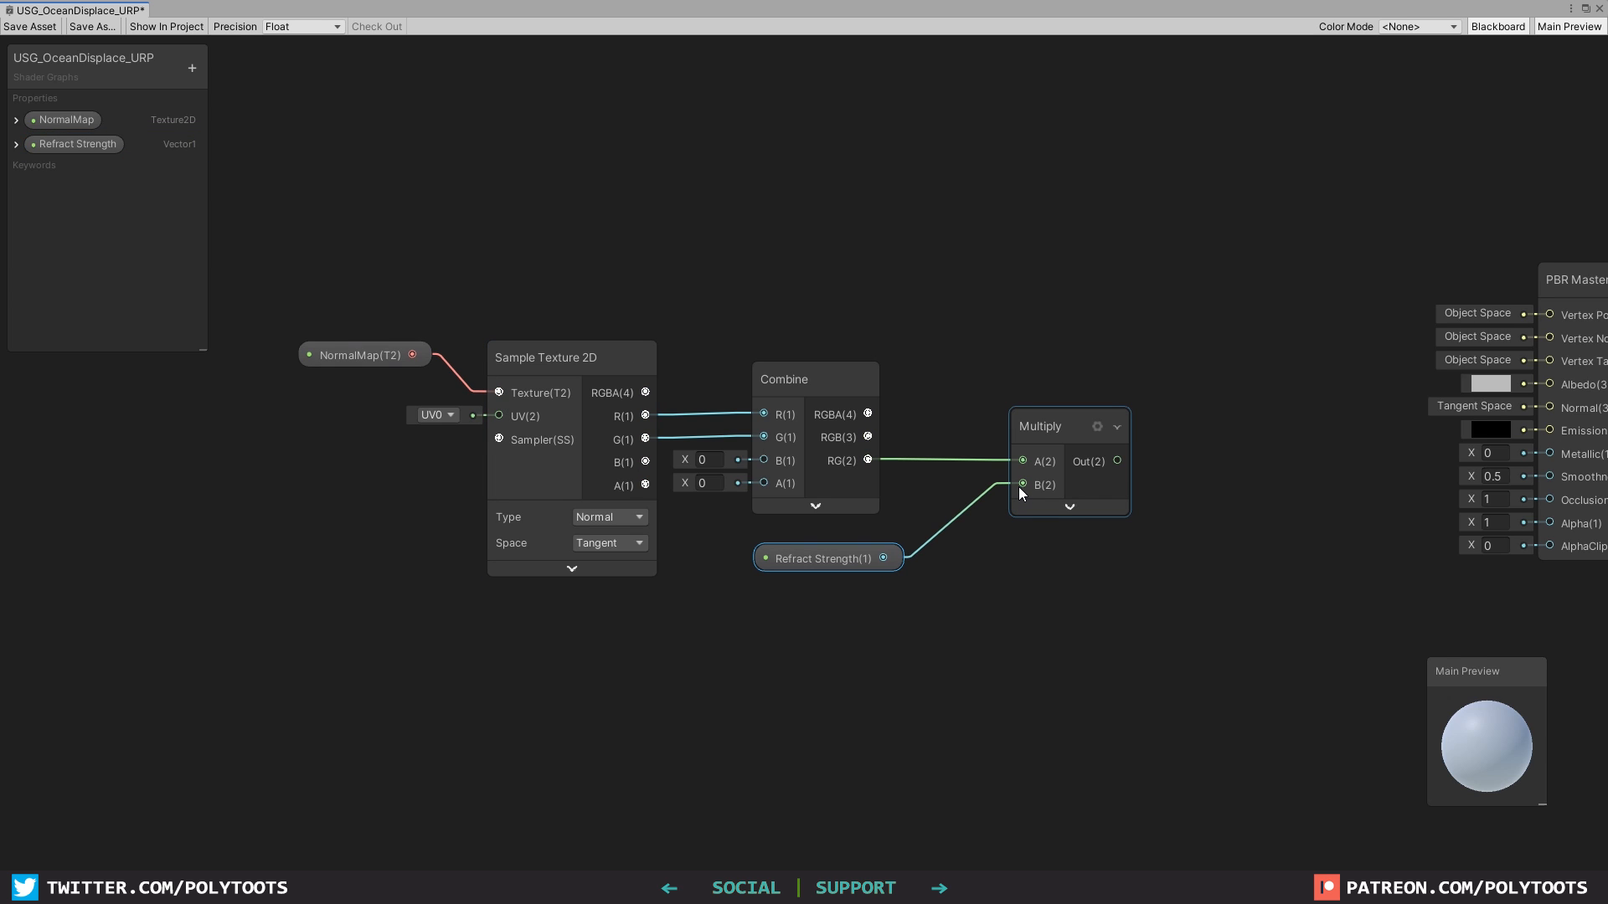
Tidy the layout by moving Multiply closer to Combine and aligning the NormalMap node with the Sample Texture 2D input.
drag(1047, 425, 967, 425)
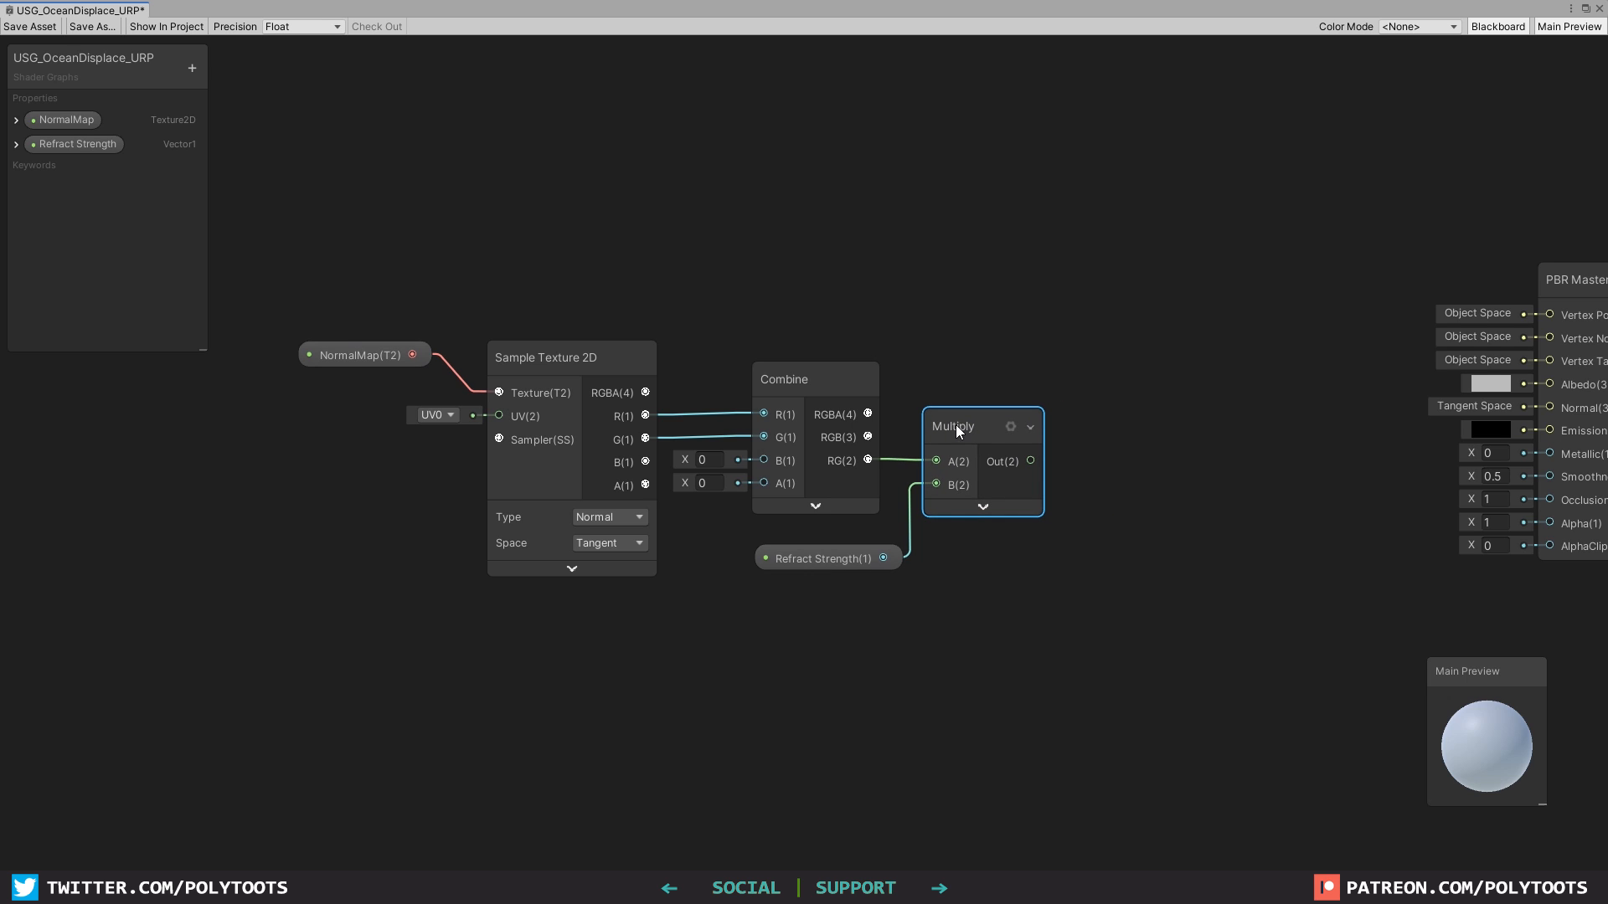
drag(383, 356, 403, 385)
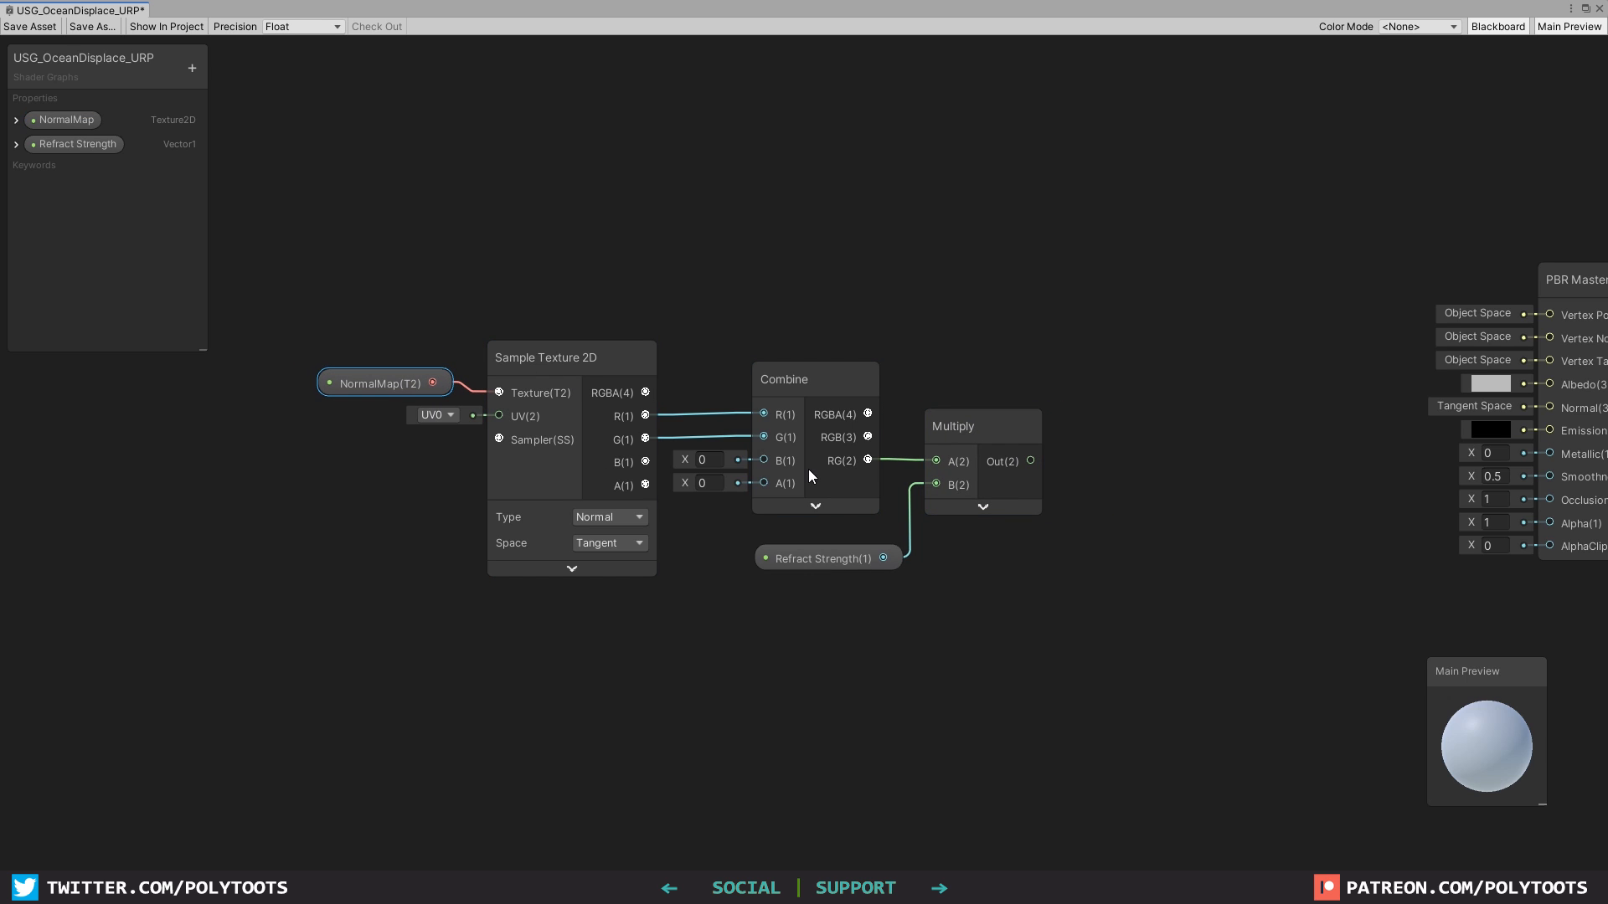
key(ctrl+a)
drag(958, 444, 1051, 454)
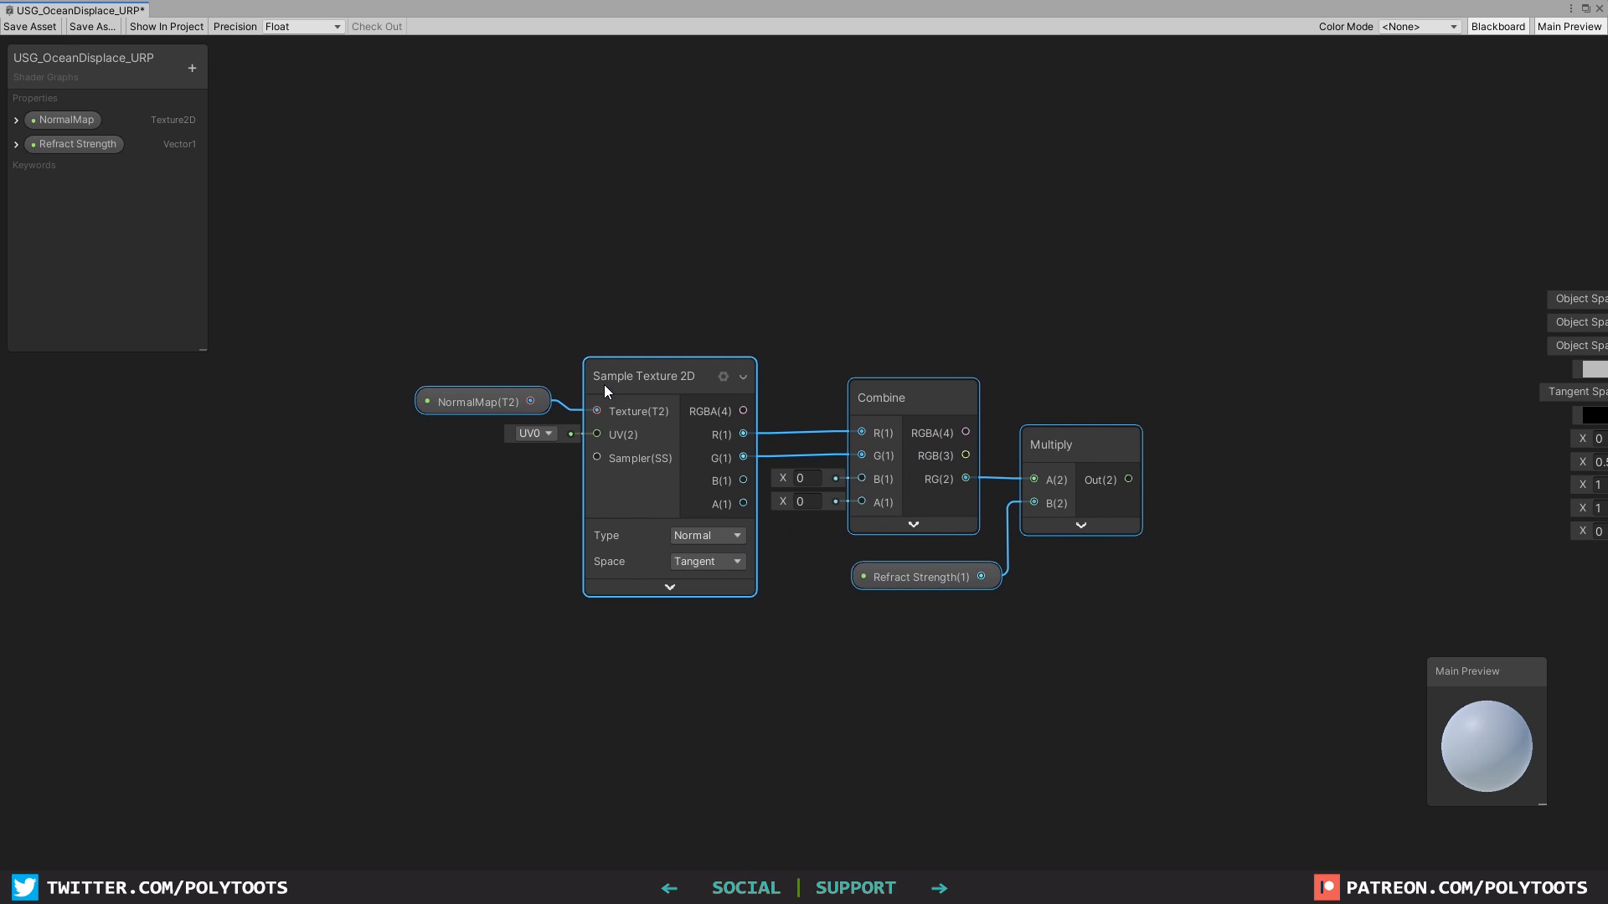
click(389, 336)
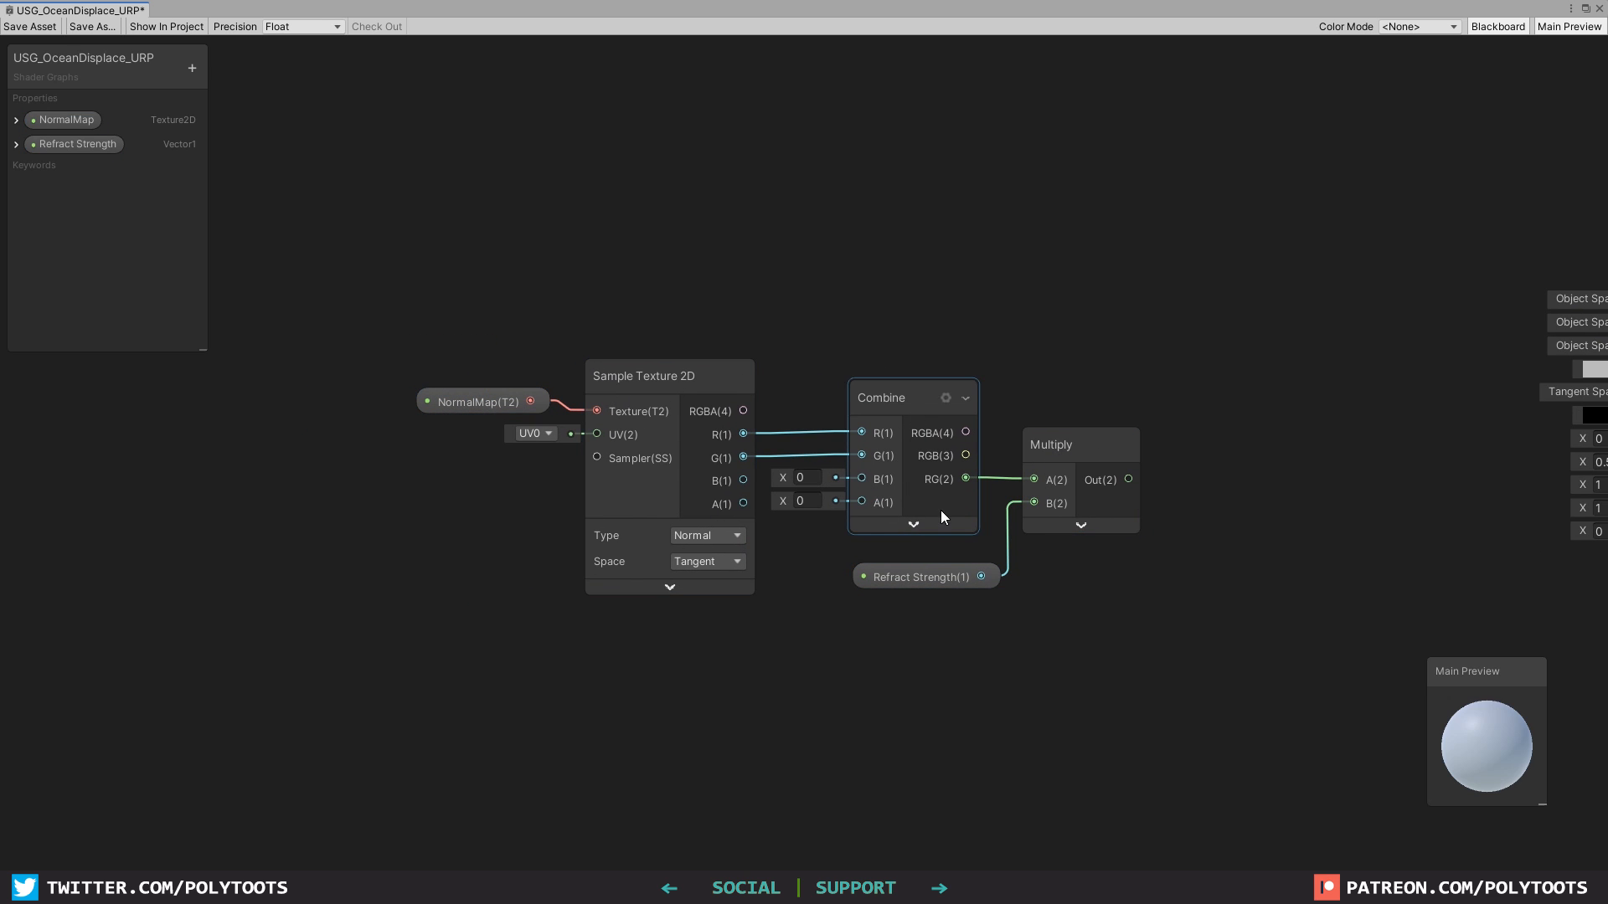
Add Screen Position and Split nodes above the normal map branch and connect Screen Position to the Split input.
click(1057, 453)
key(space)
text(s)
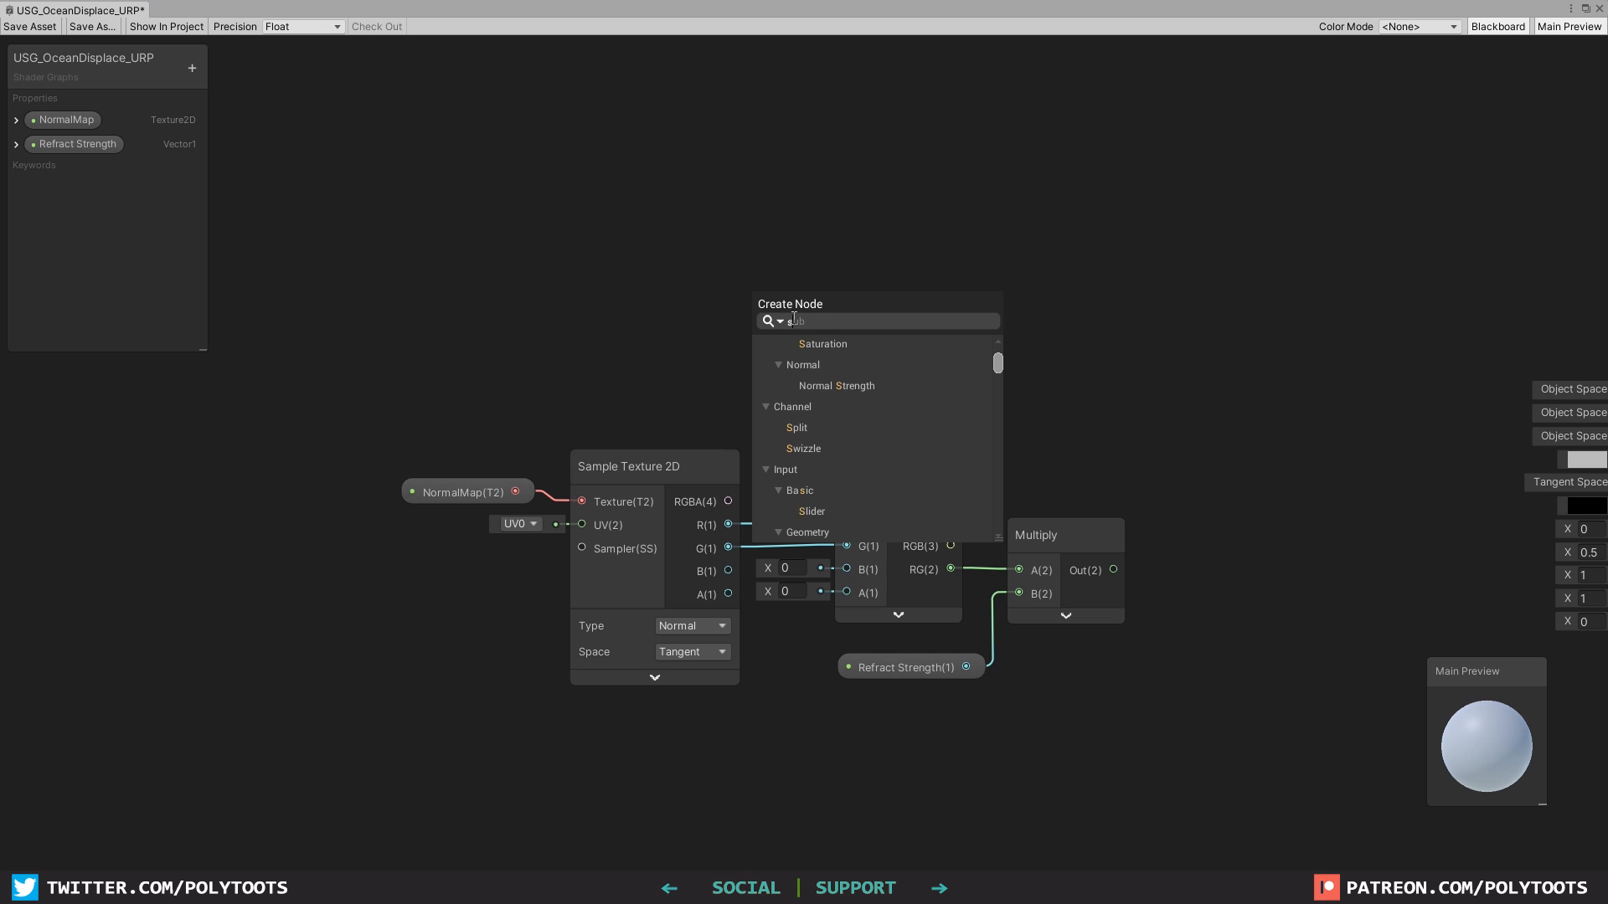
click(878, 390)
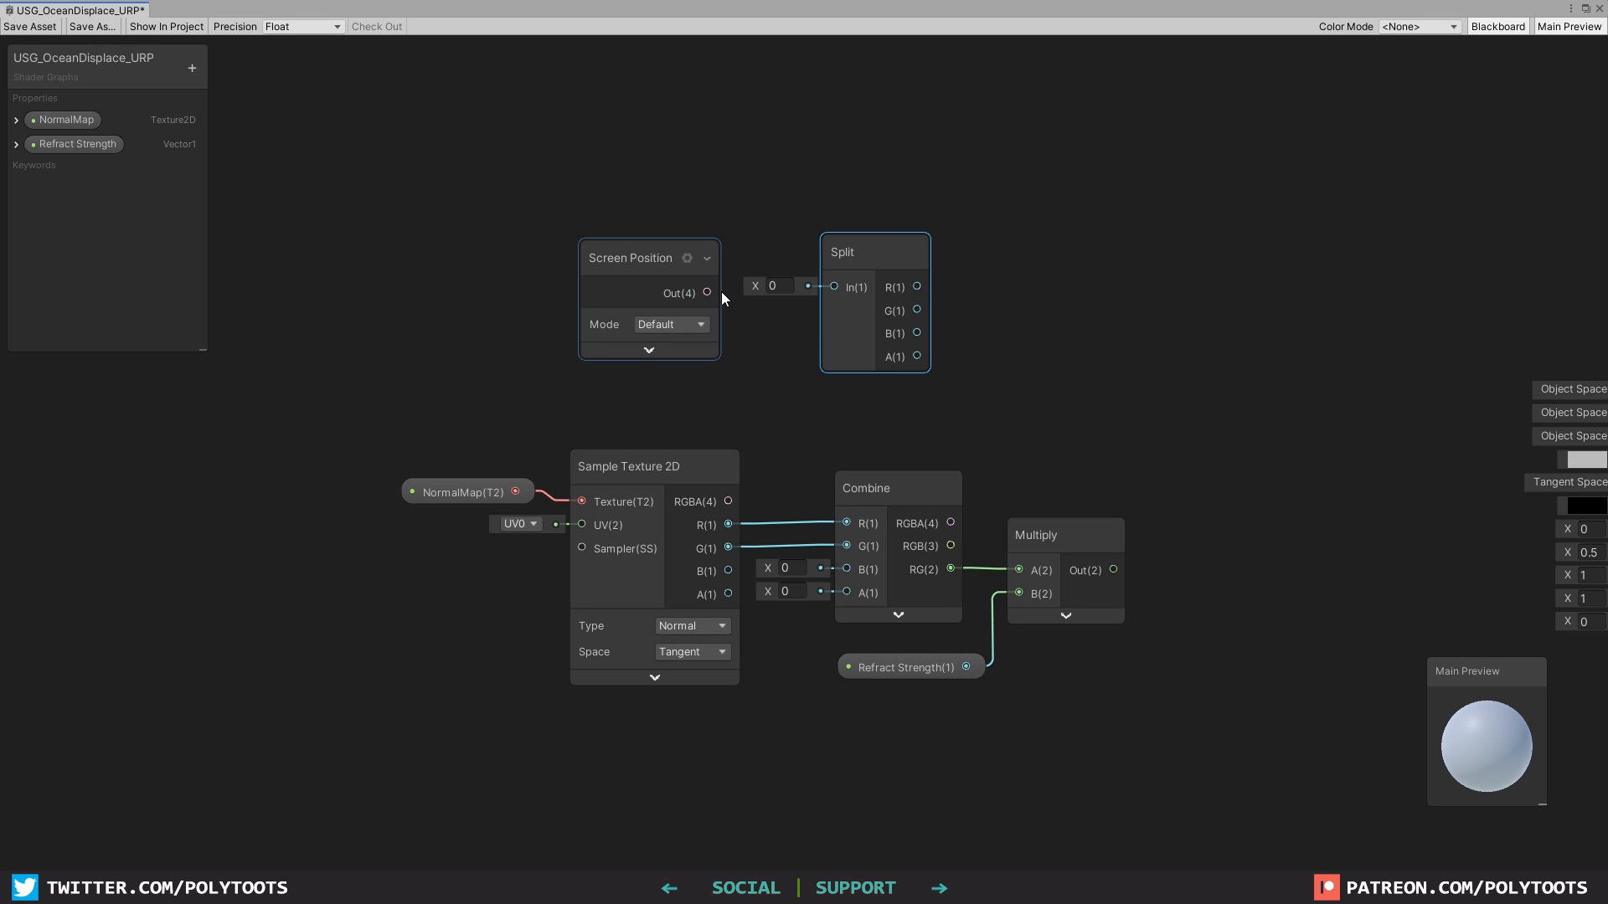
drag(709, 292, 998, 285)
Duplicate the Combine node beside Split and connect Split's R and G outputs to the copy's R and G inputs.
click(913, 484)
key(ctrl+c)
key(ctrl+v)
drag(876, 312, 998, 309)
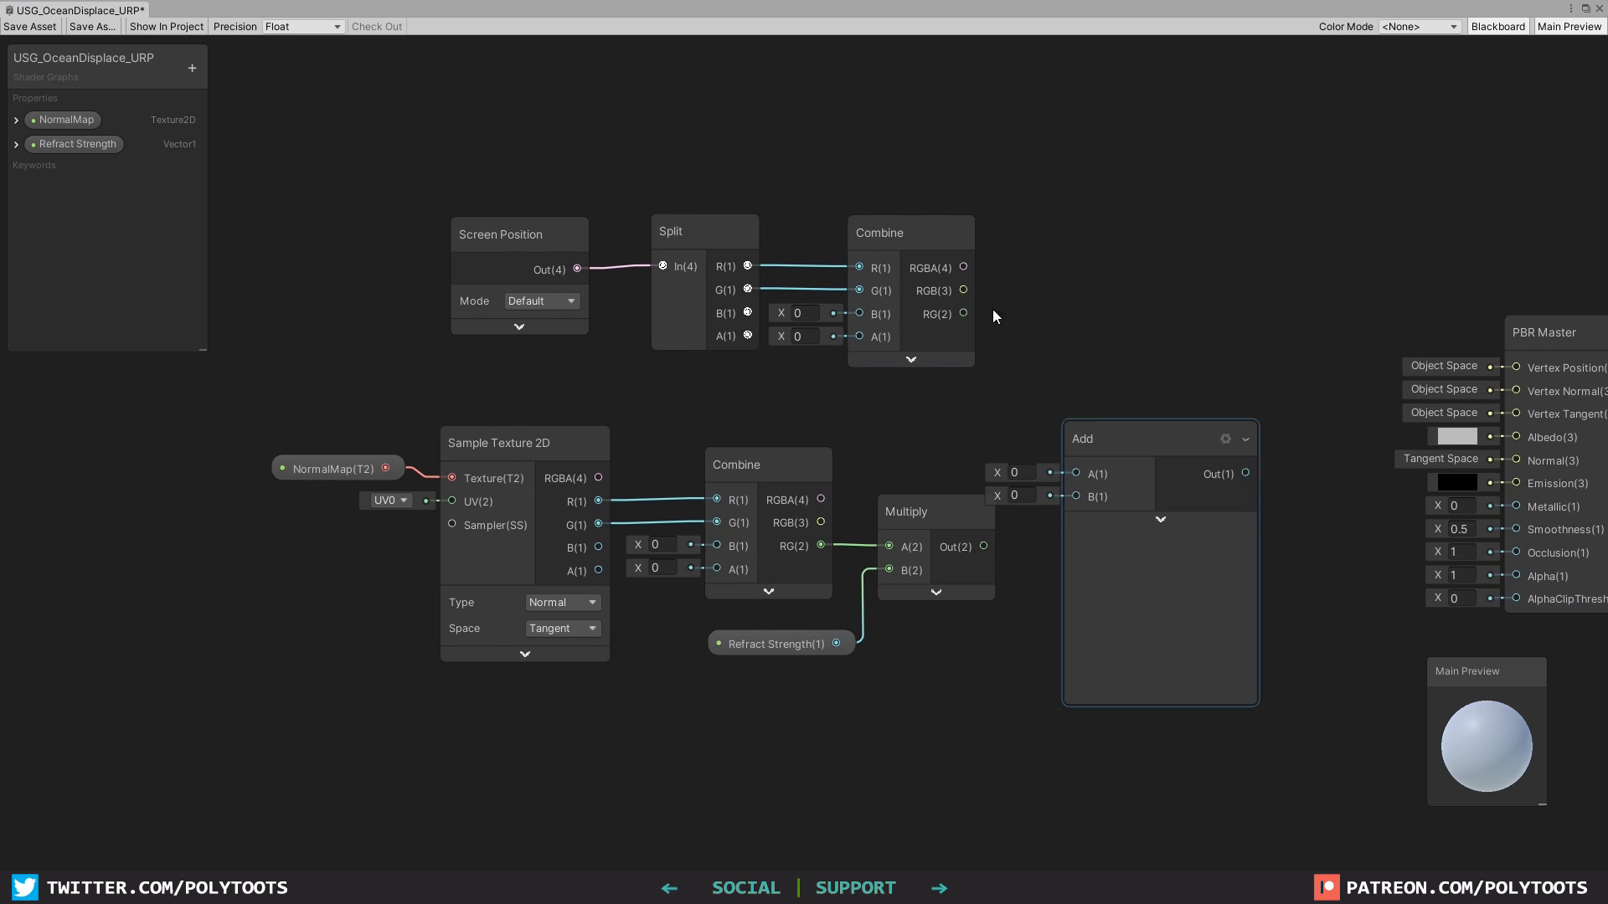
Feed the upper Combine's RG output and the Multiply output into the A and B inputs of an Add node.
drag(963, 313, 1073, 476)
drag(984, 546, 1093, 402)
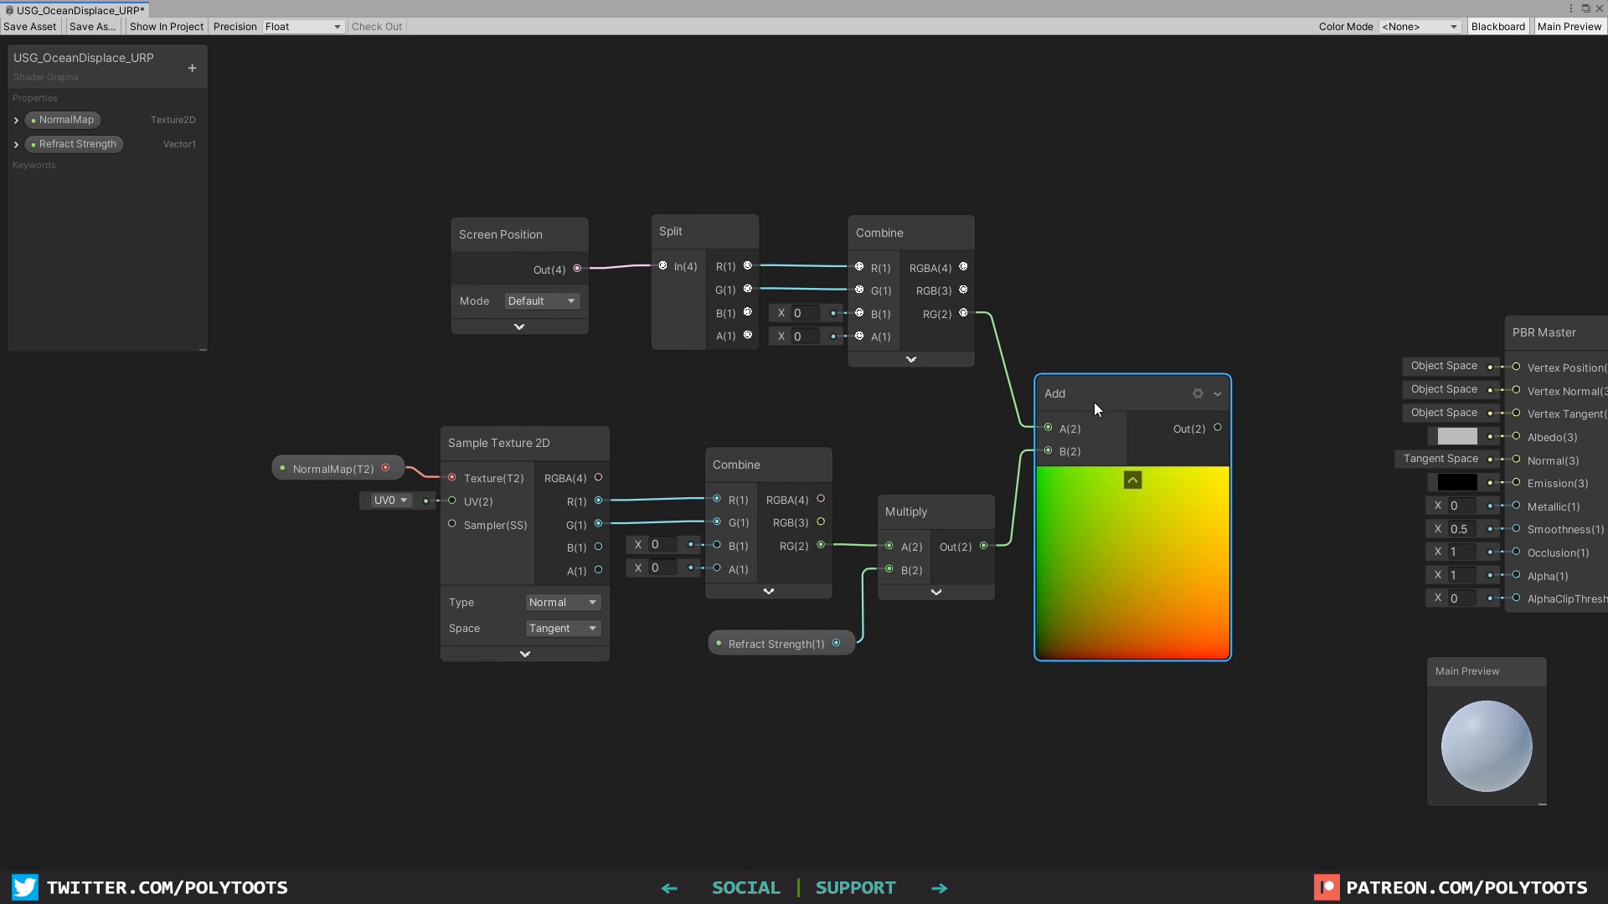
drag(298, 172, 1206, 735)
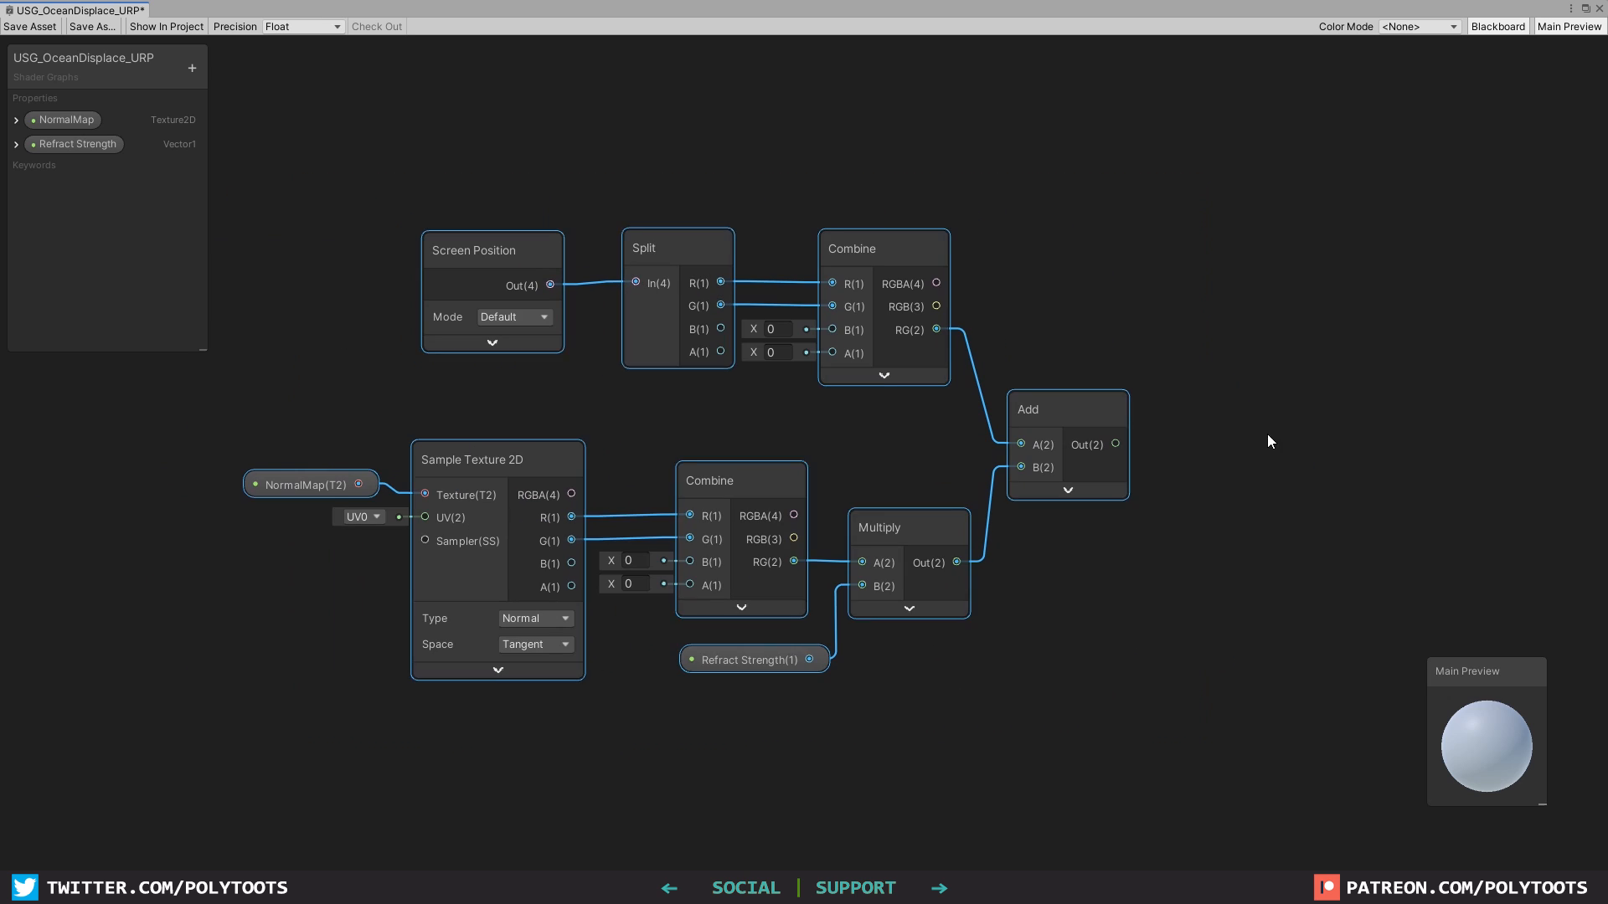
Add a Scene Color node beside the Add node and connect the Add output to its UV input.
key(space)
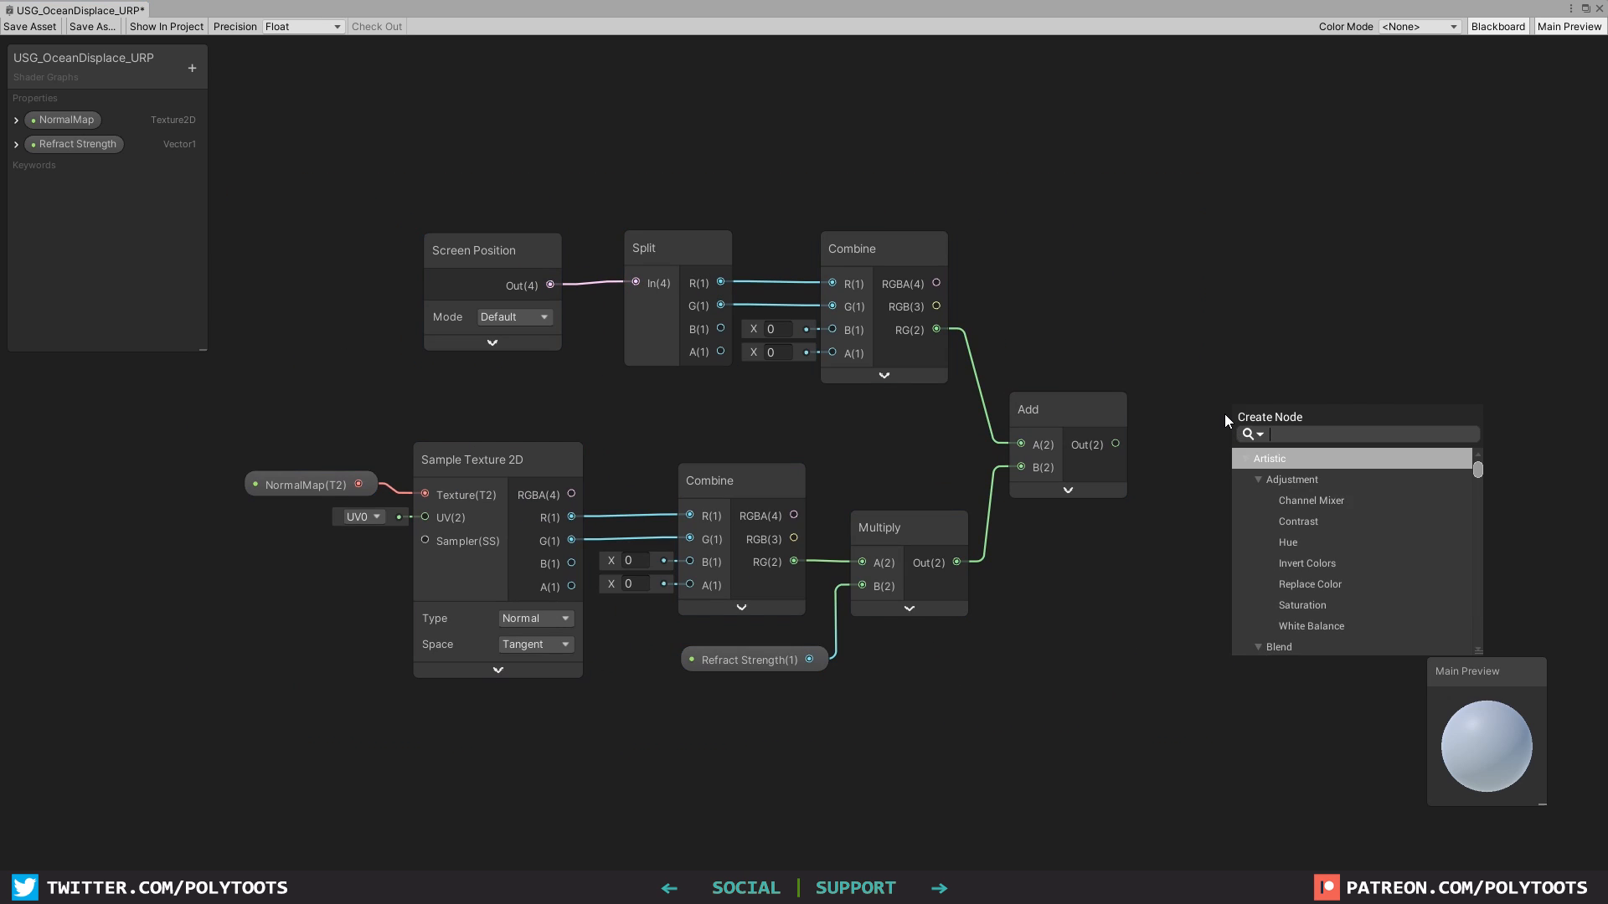
text(scene colo)
double_click(1283, 494)
drag(1116, 444, 1249, 493)
drag(1271, 453, 1222, 404)
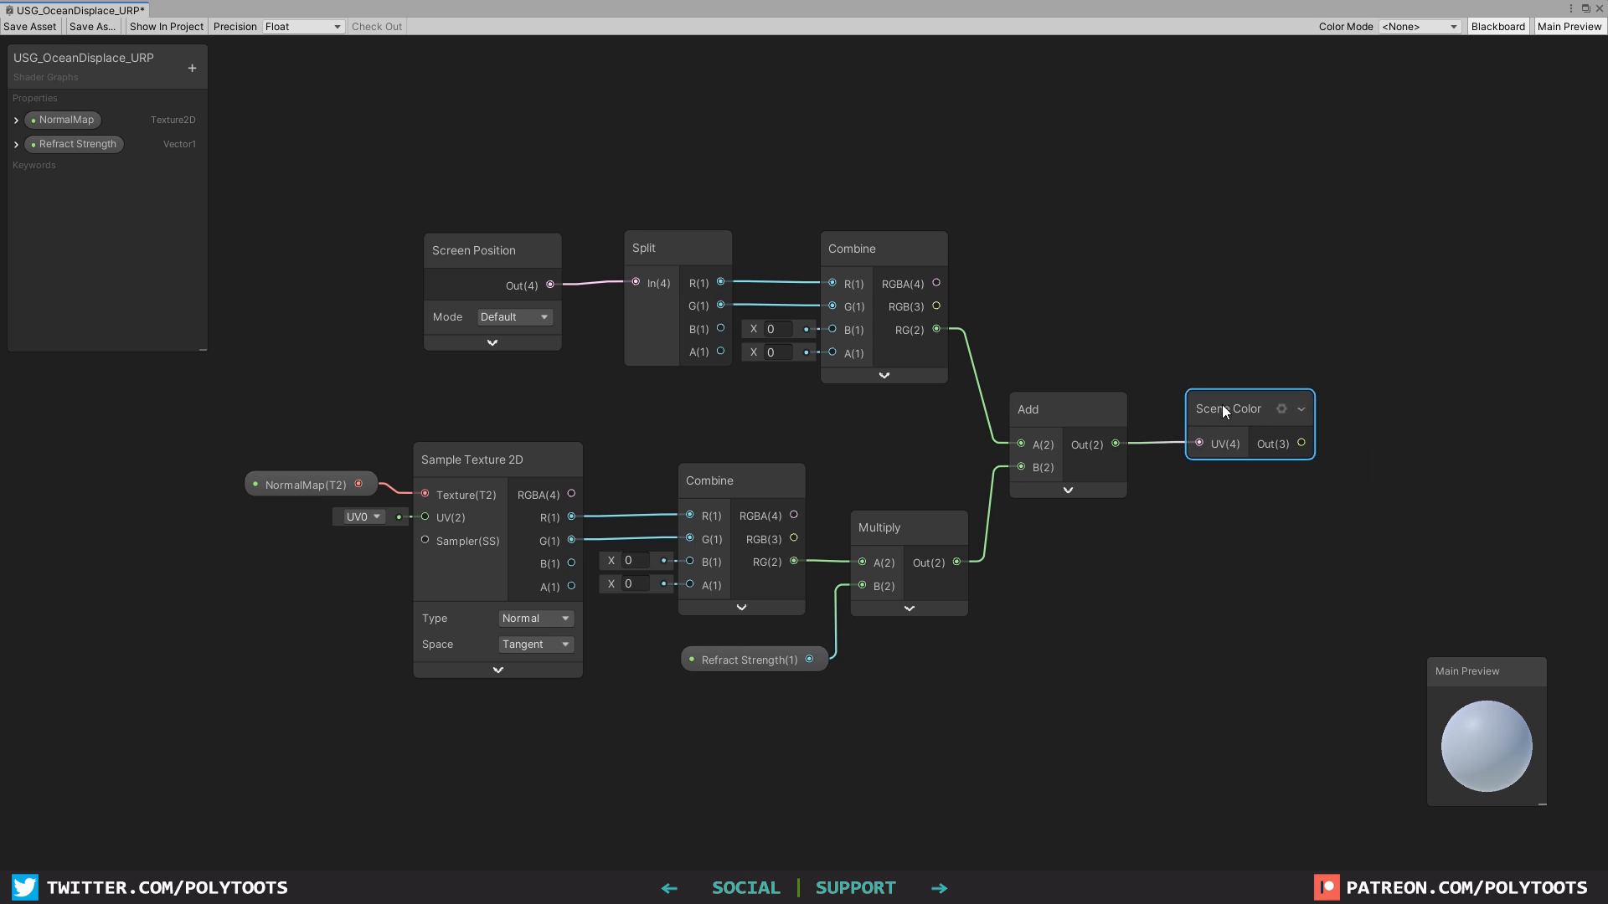
Connect the Scene Color output to the PBR Master node's Albedo input.
scroll(1124, 399, down, 1)
drag(367, 191, 1149, 662)
click(1213, 412)
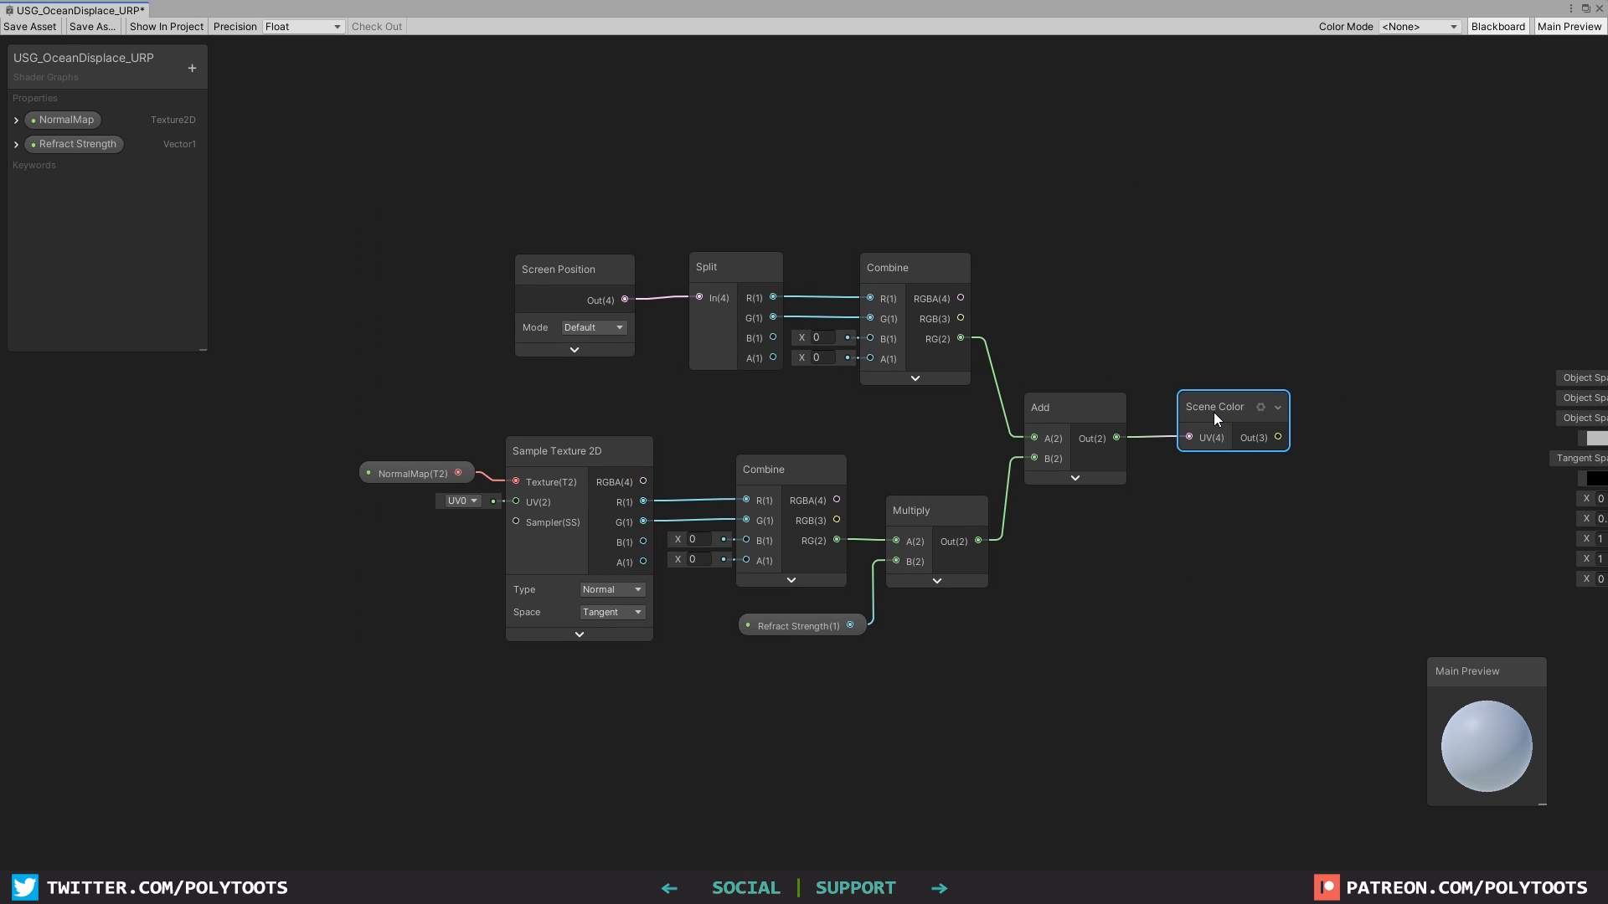
click(1164, 349)
middle_drag(1218, 408, 982, 406)
drag(1043, 436, 1438, 318)
drag(1439, 318, 1440, 319)
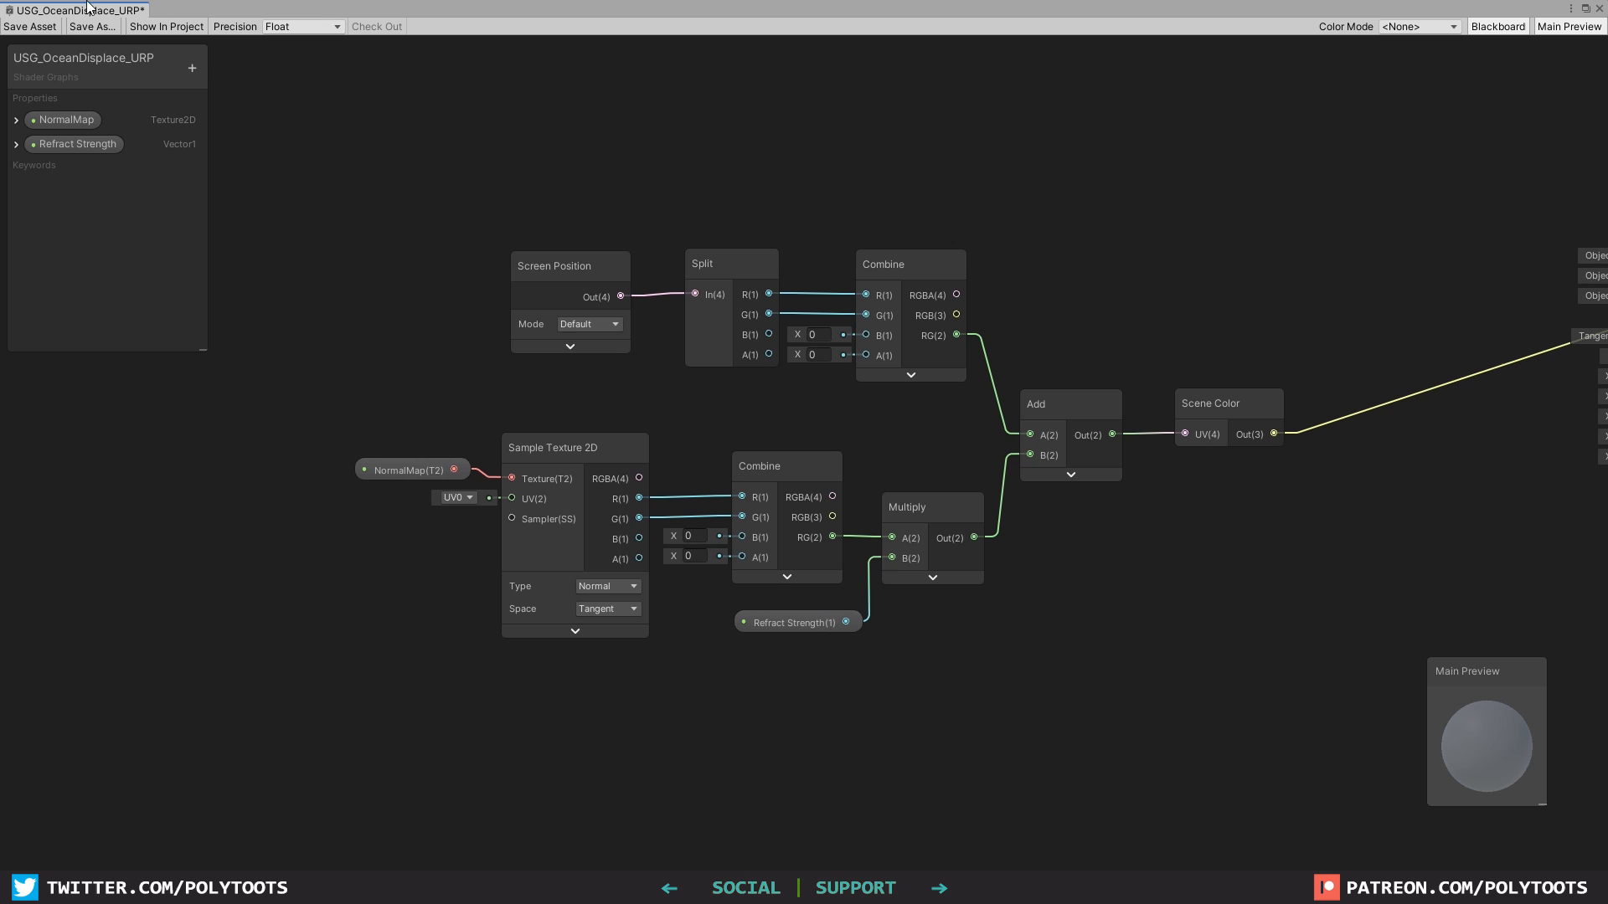
Save the shader graph asset and select the Ocean_URP material in the project folder.
click(42, 32)
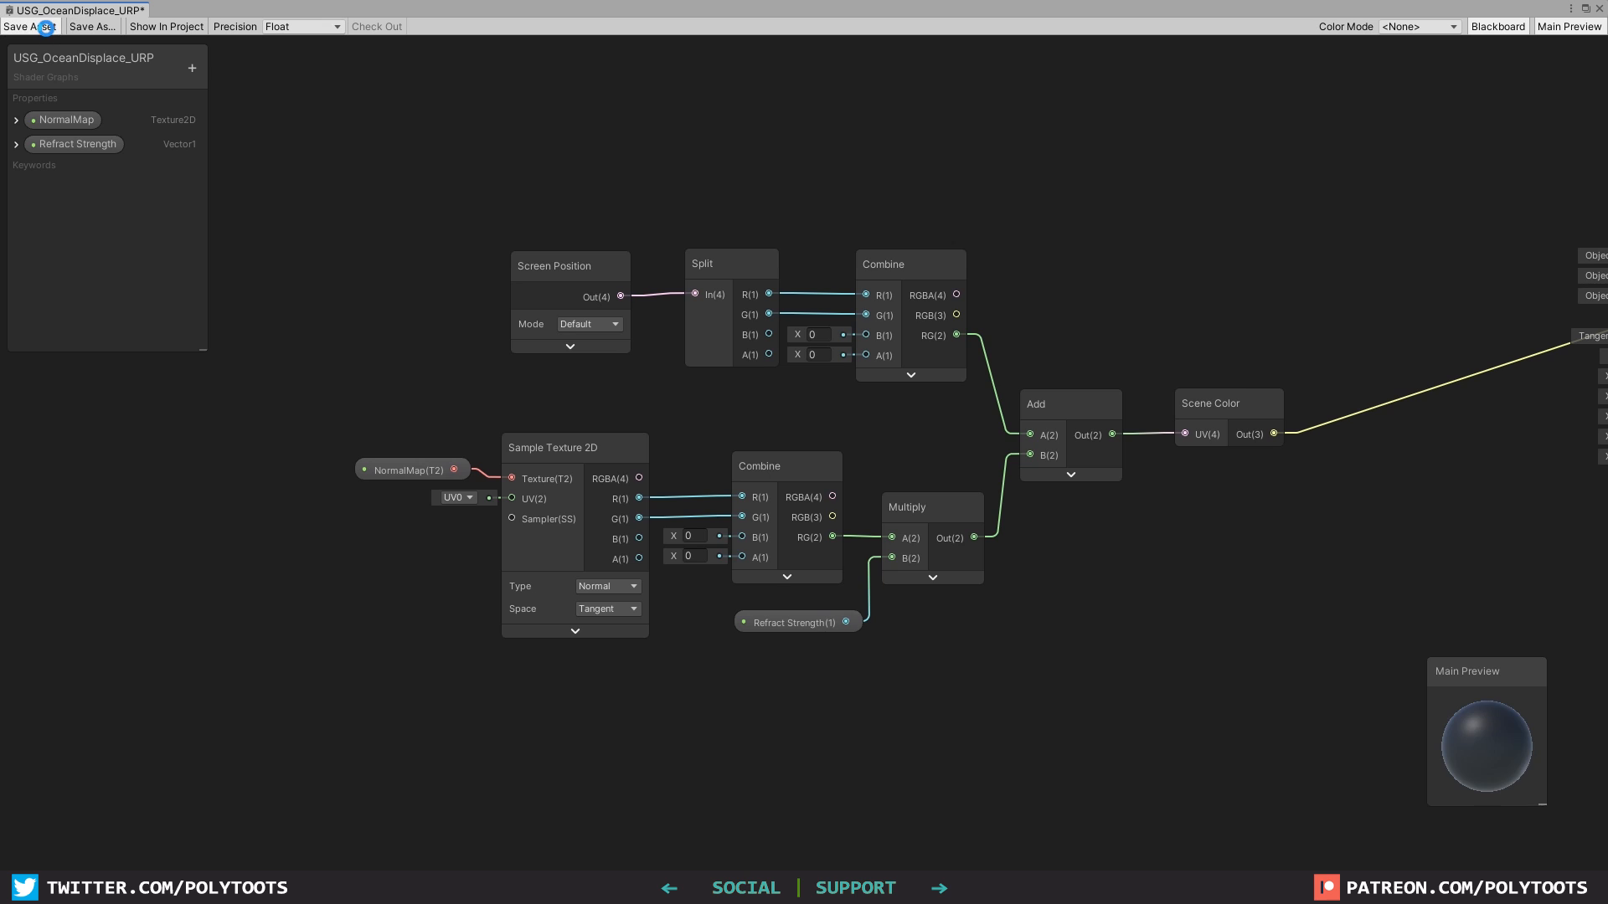
click(1584, 10)
click(212, 575)
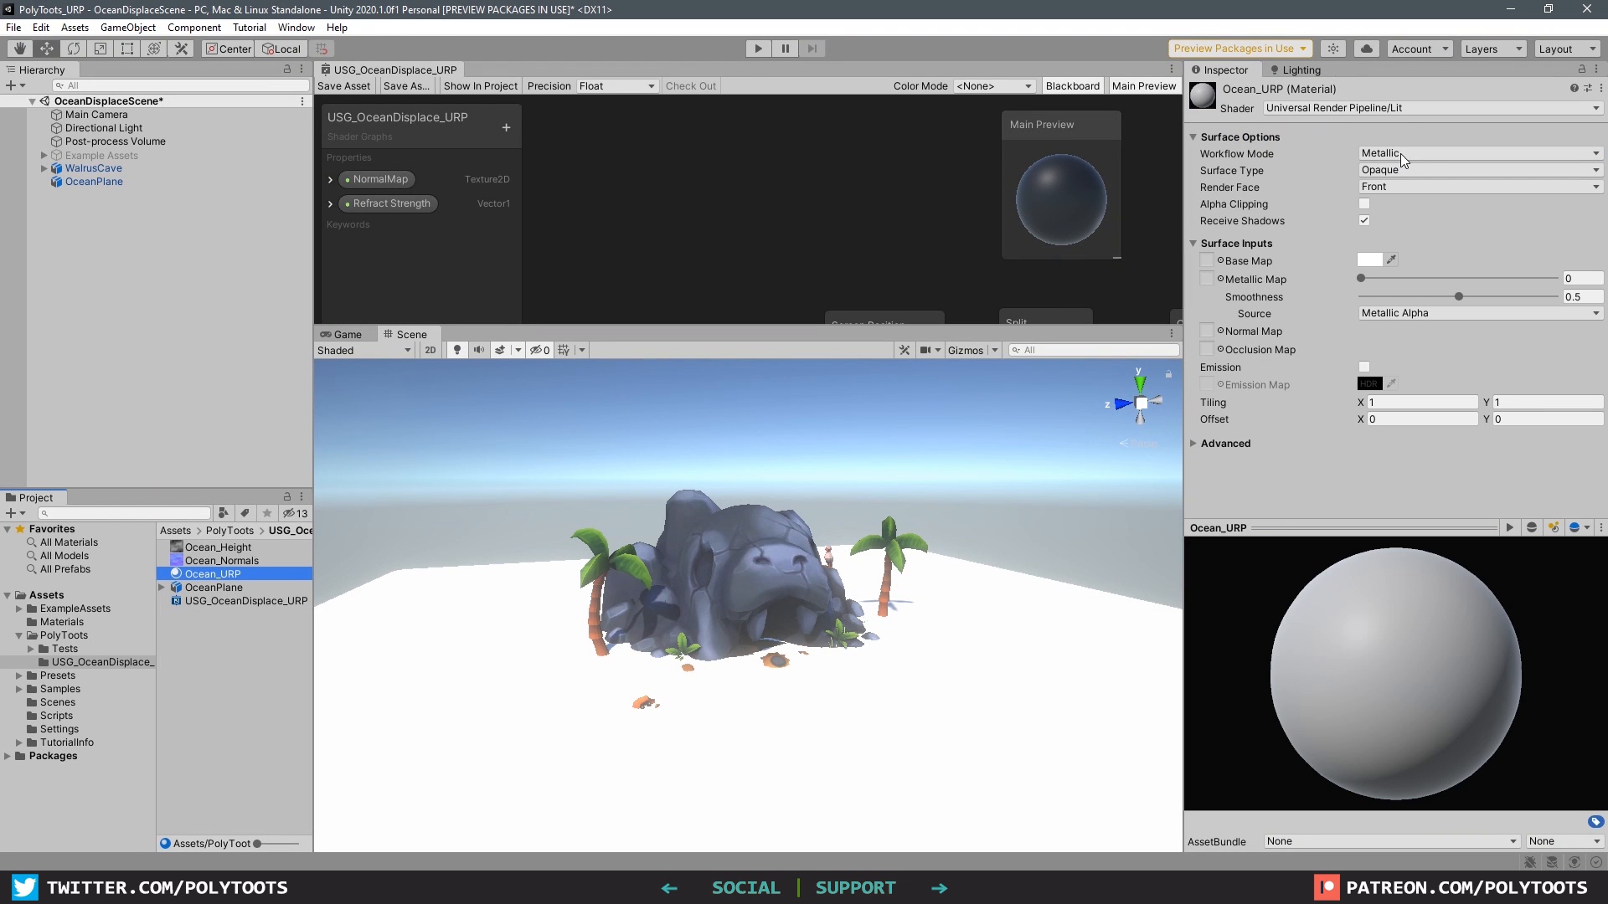
Assign the Shader Graphs/USG_OceanDisplace_URP shader to the Ocean_URP material and set its NormalMap texture to Ocean_Normals.
click(1324, 109)
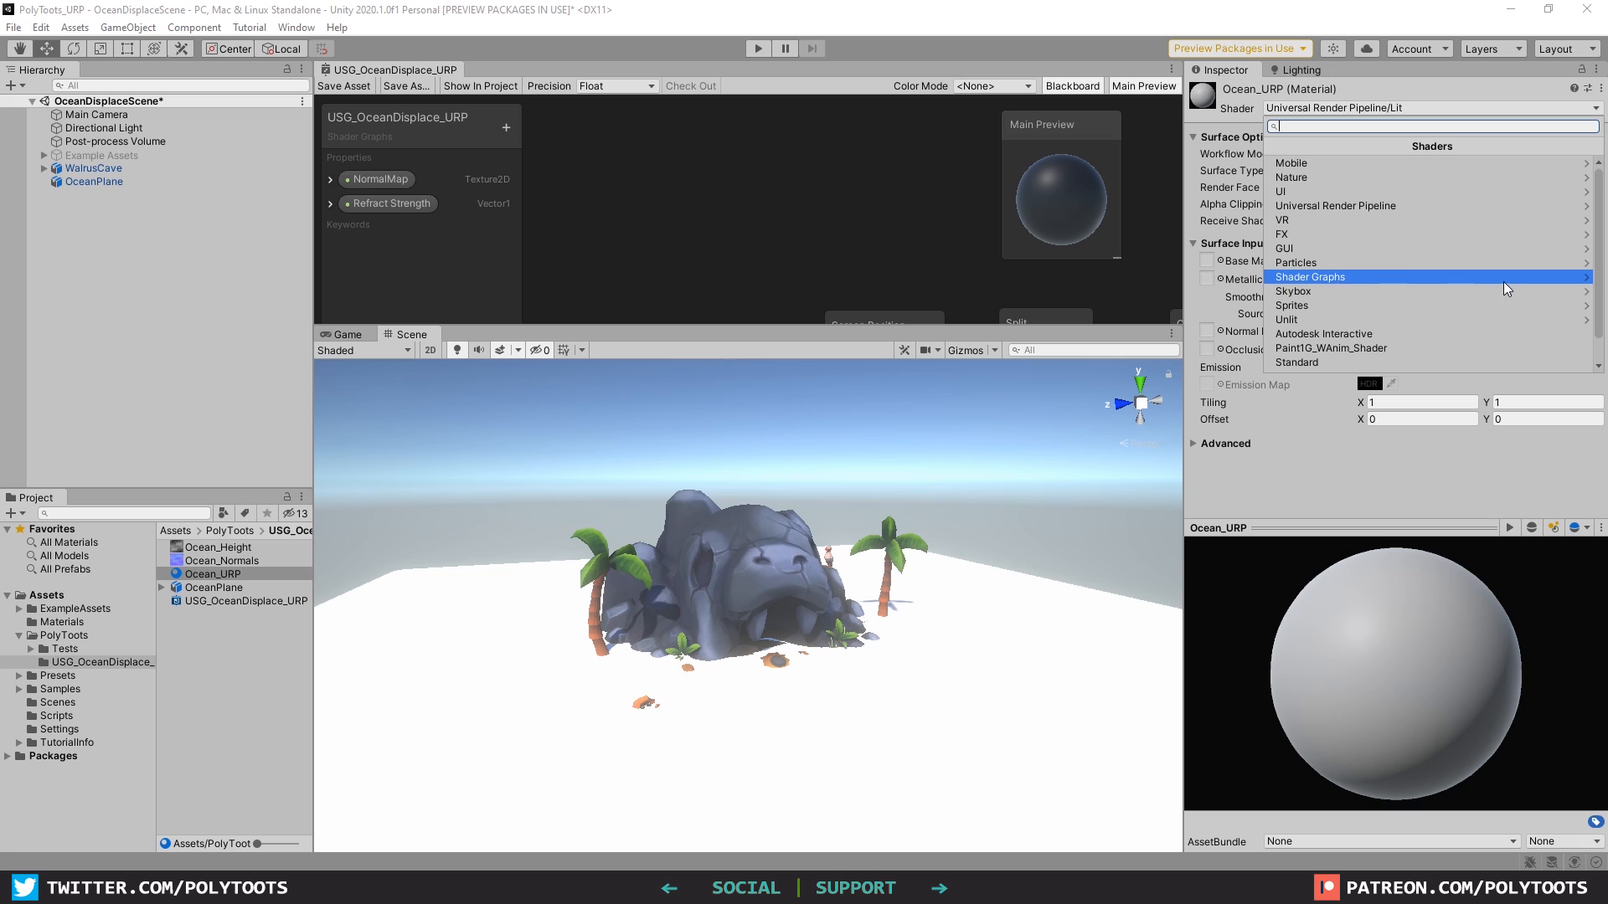
click(1325, 277)
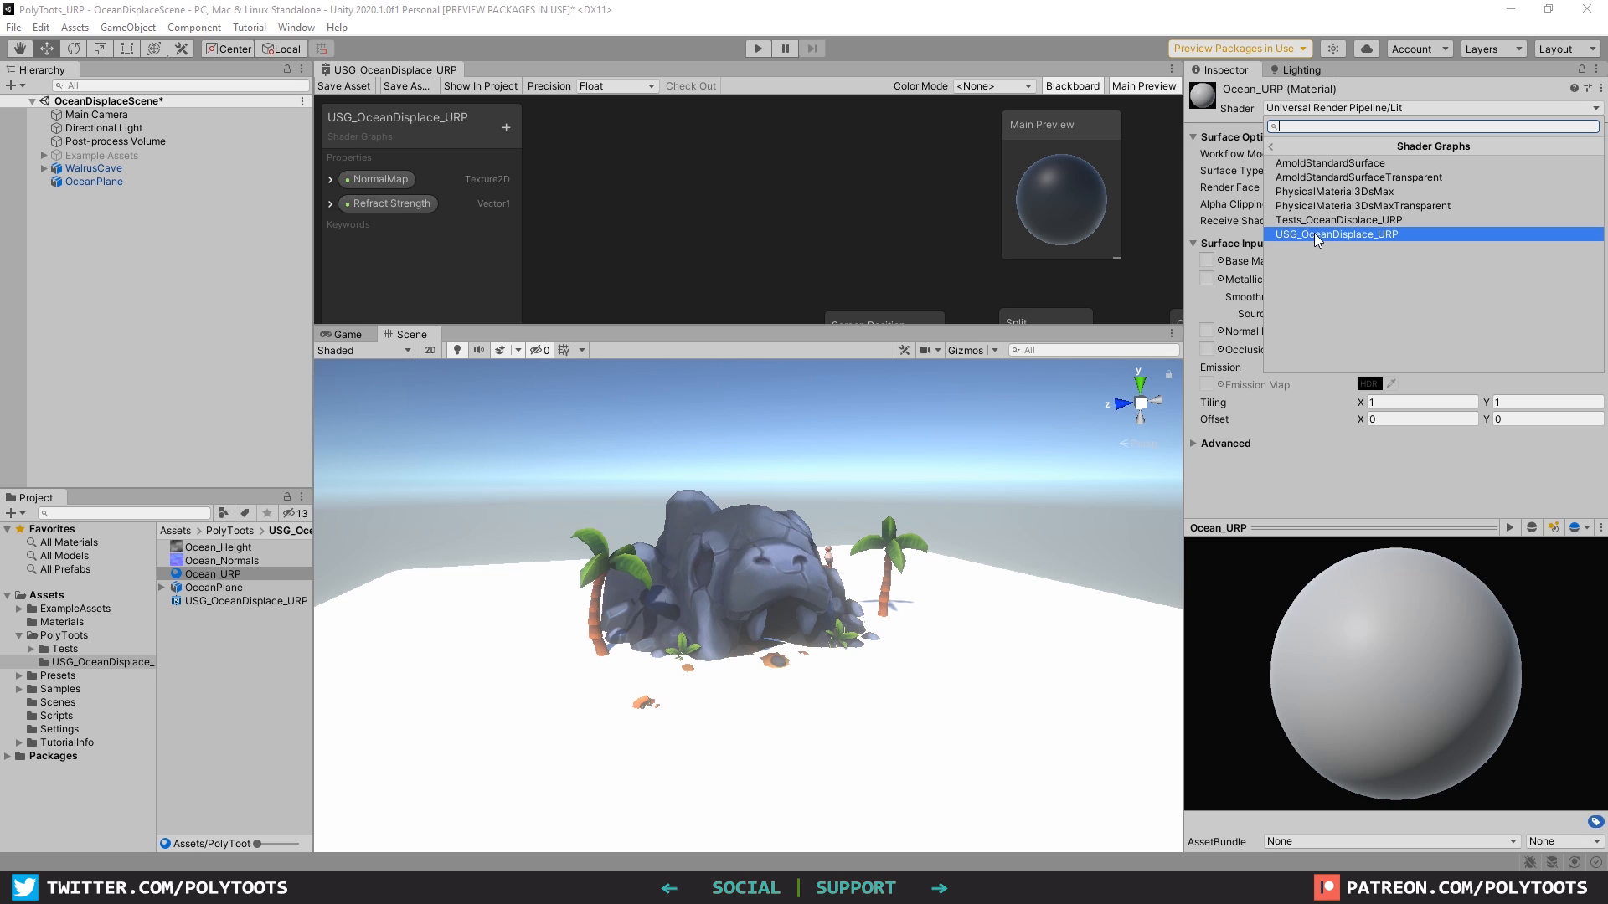
click(1311, 232)
drag(222, 560, 1578, 164)
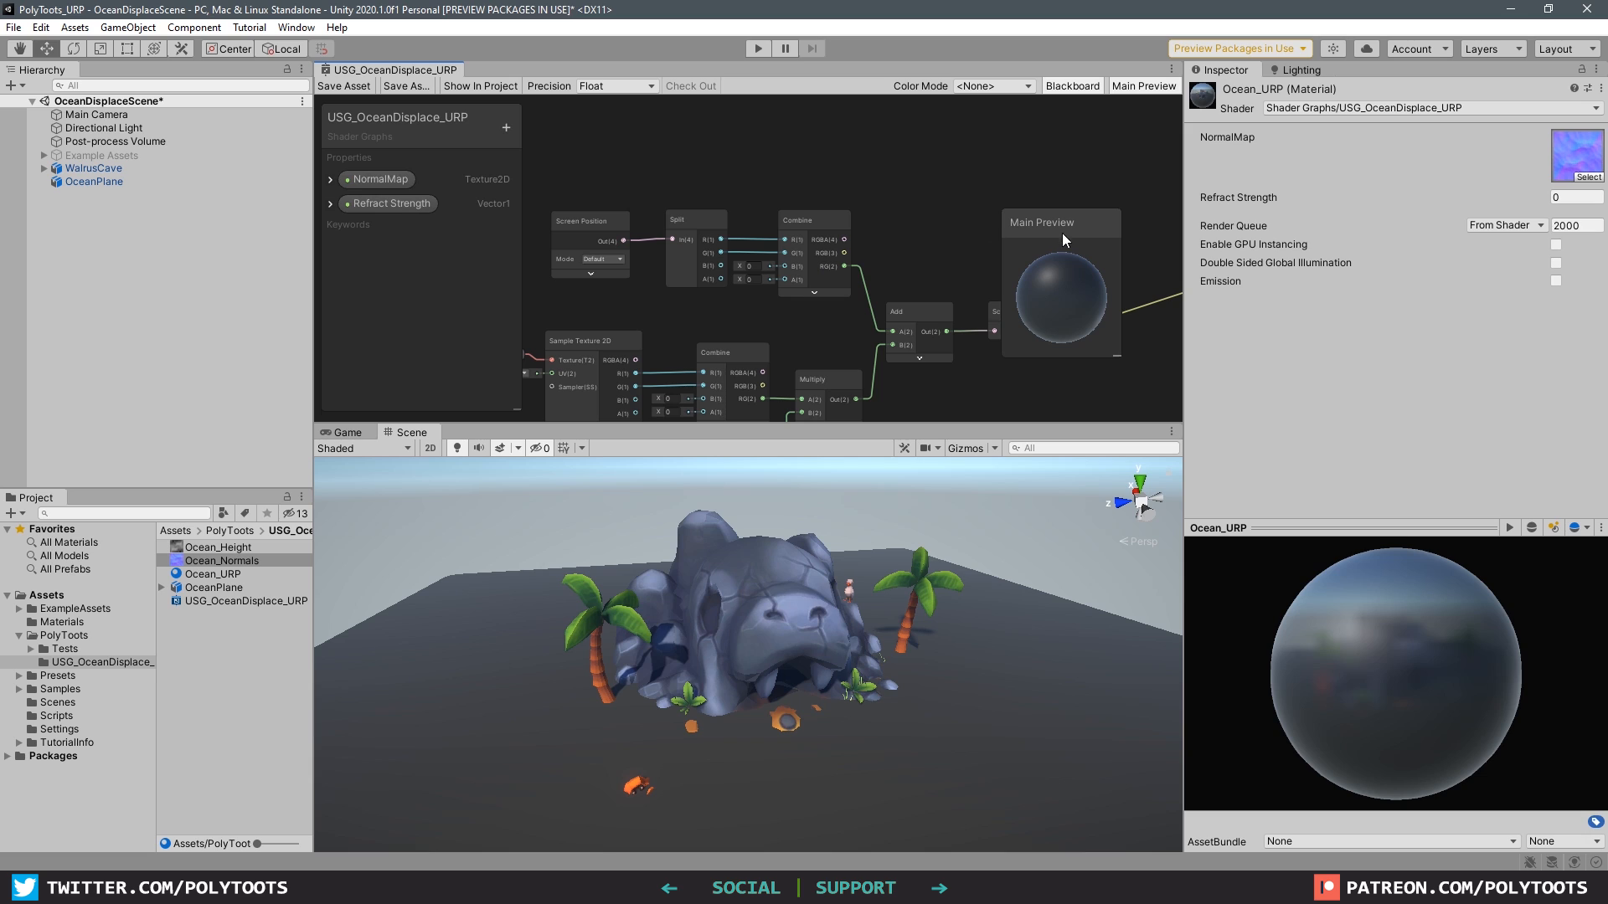
Set the PBR Master node's Surface to Transparent and save the shader graph asset.
drag(1061, 233, 1109, 279)
middle_drag(1030, 276, 732, 206)
middle_drag(1074, 167, 871, 251)
scroll(875, 239, up, 3)
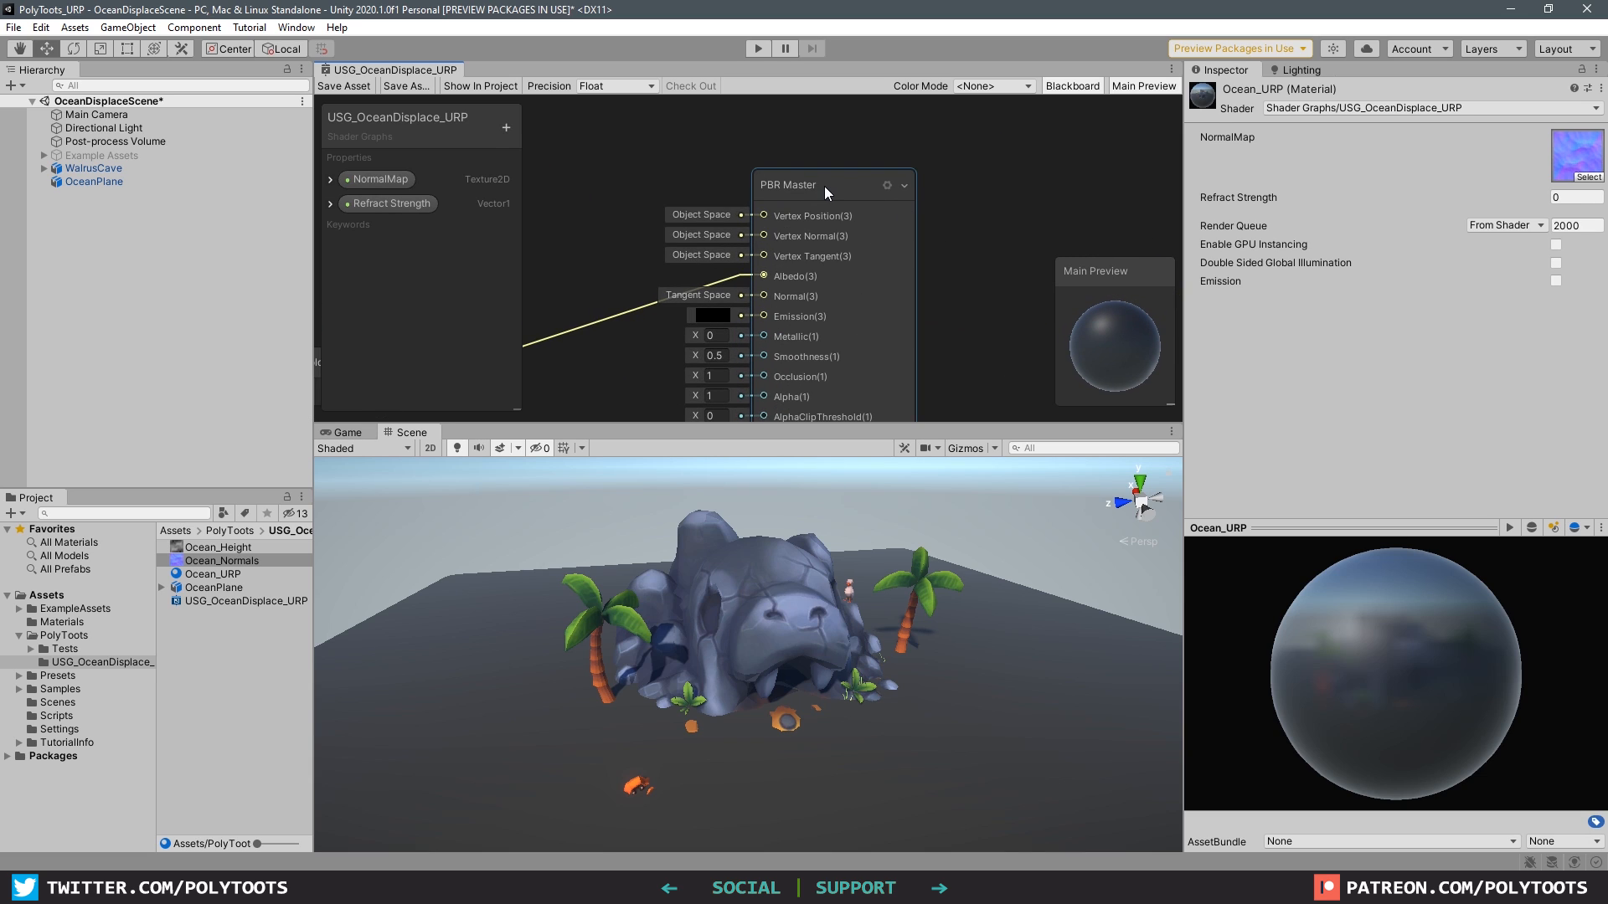
scroll(823, 185, up, 1)
click(823, 185)
middle_drag(807, 193, 695, 154)
scroll(754, 134, down, 1)
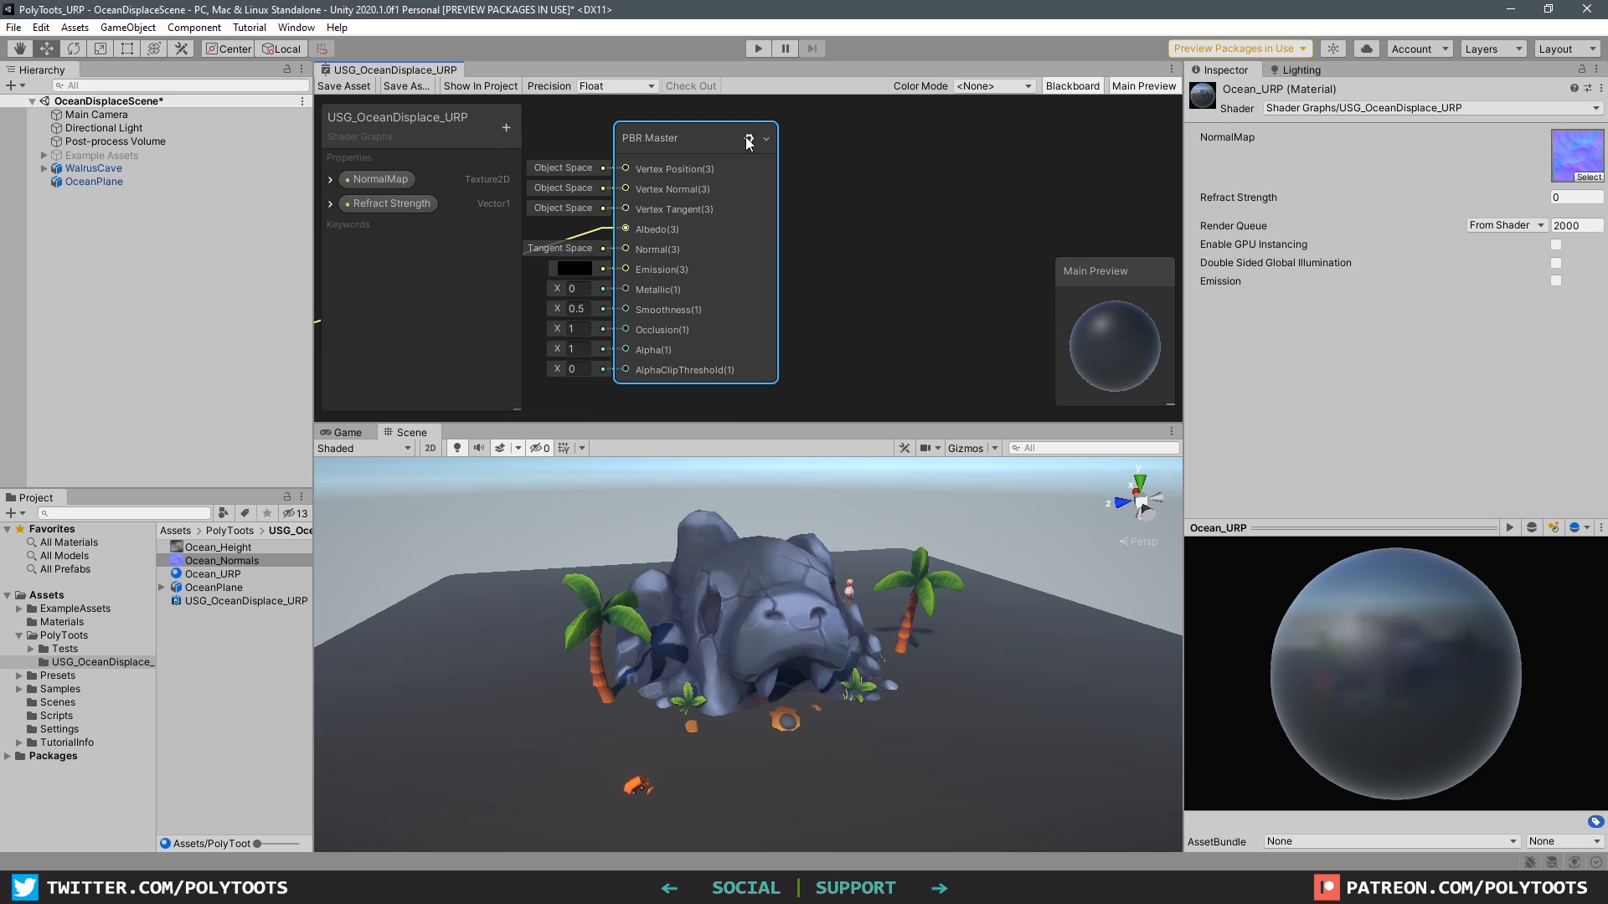
click(748, 139)
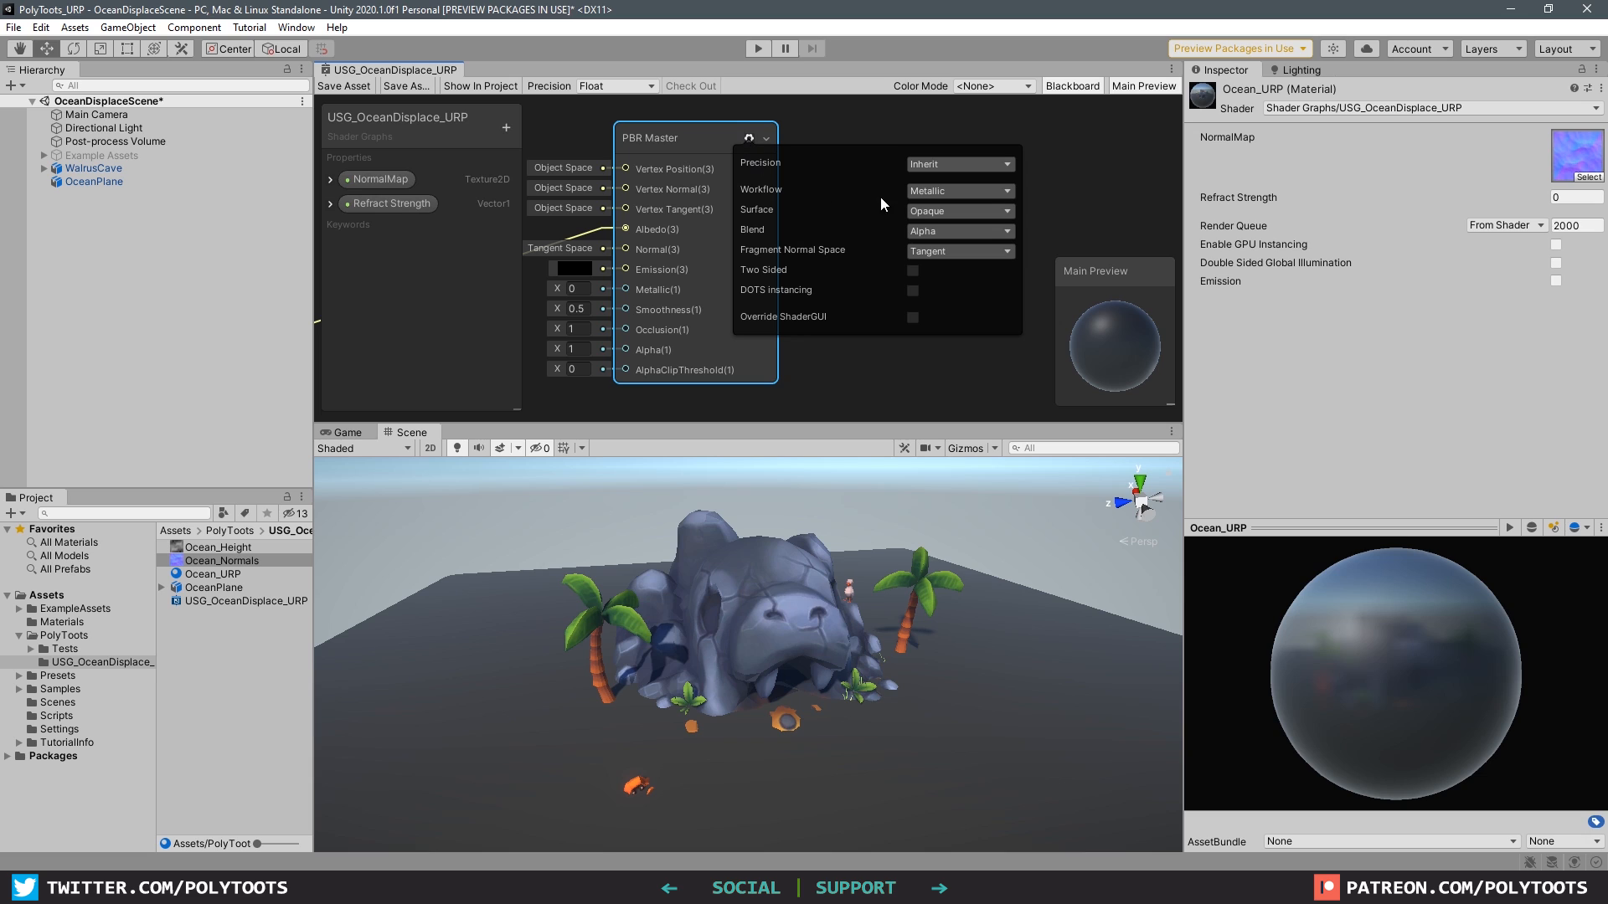
click(922, 212)
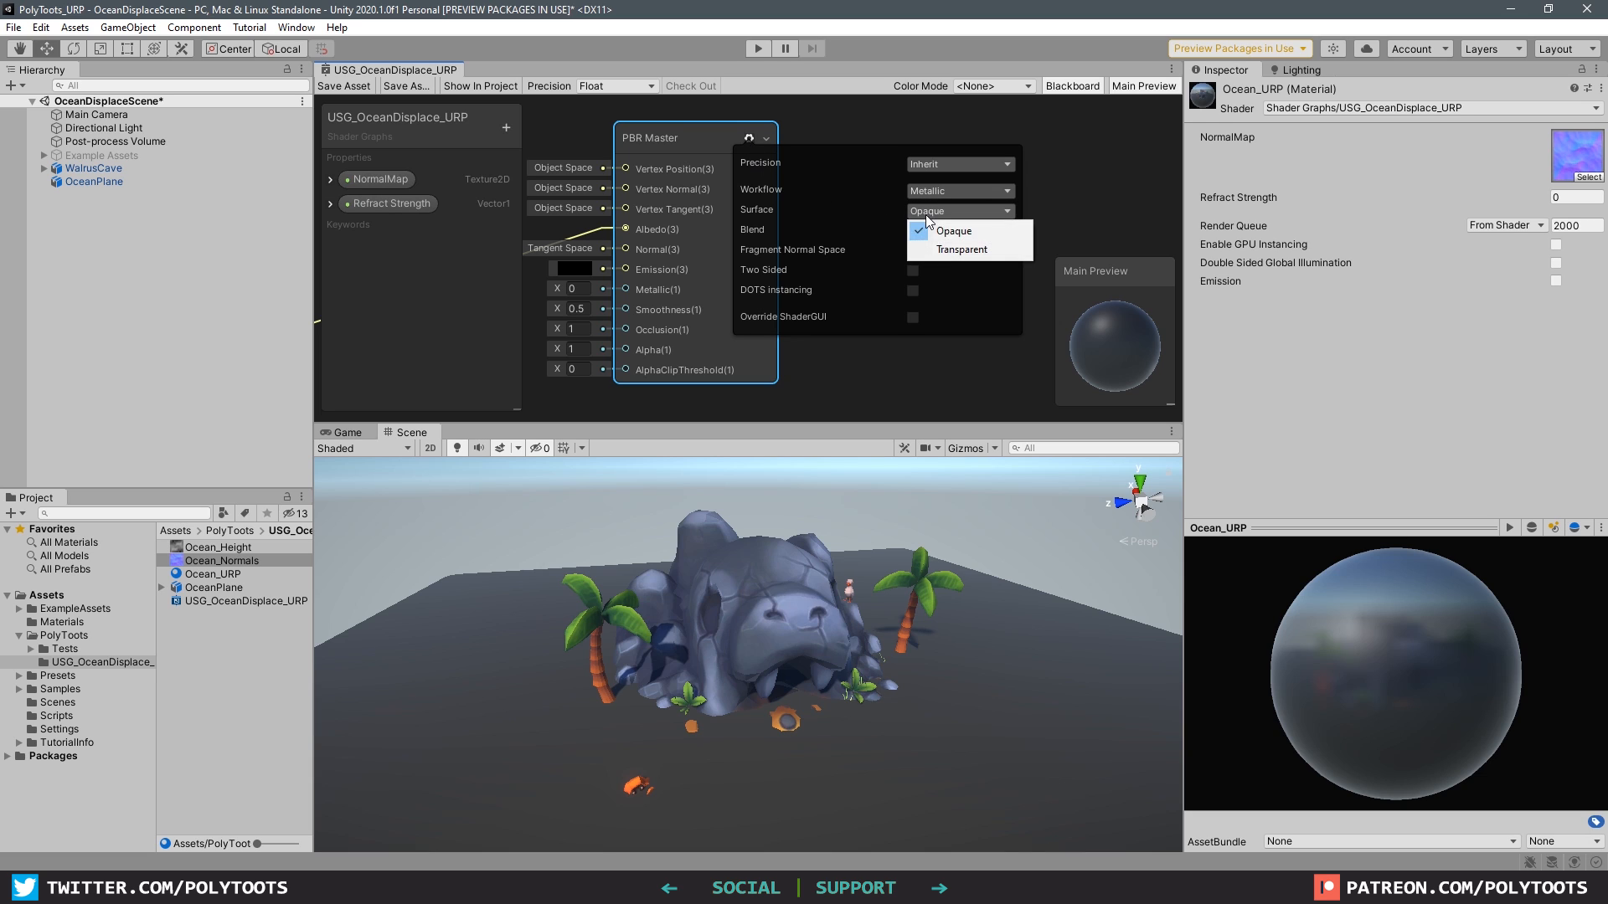
click(1000, 249)
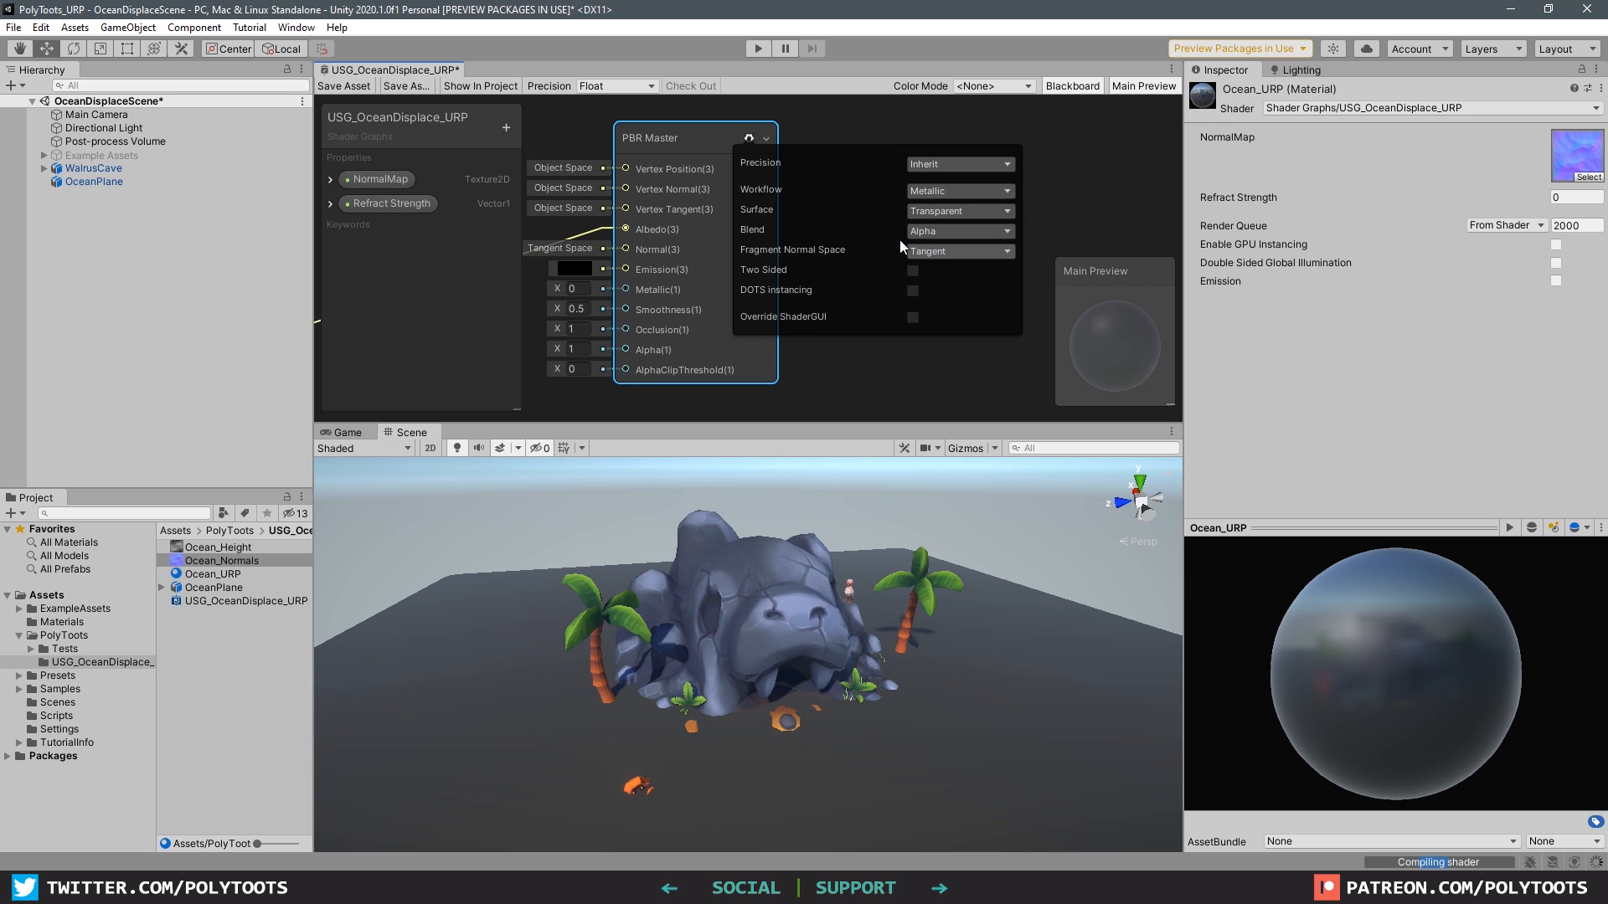
click(345, 85)
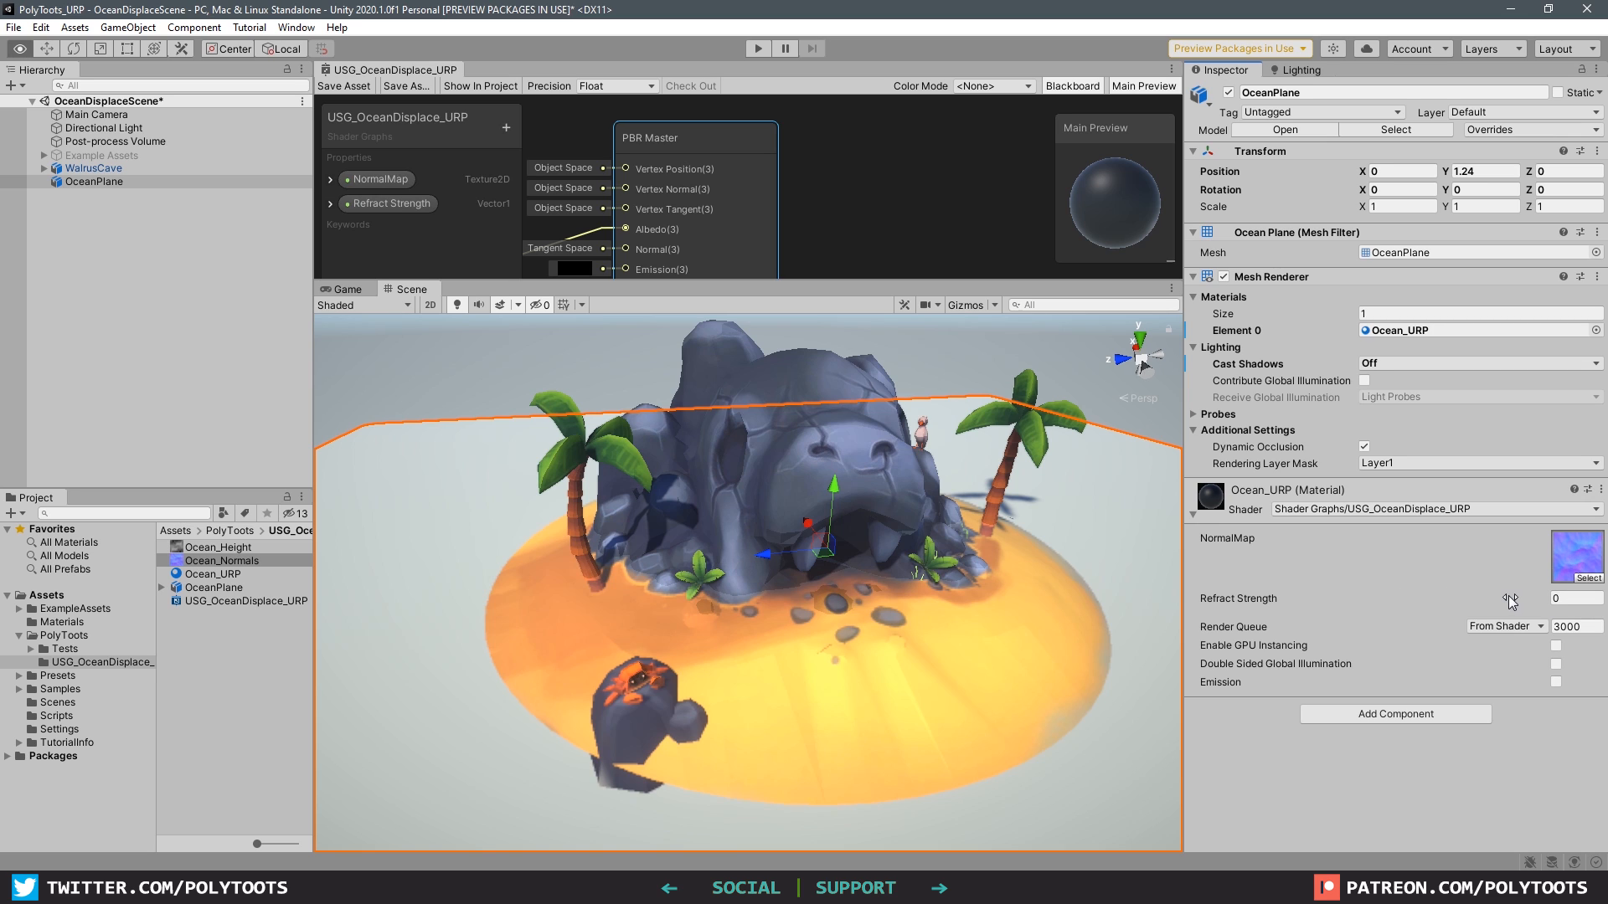
Set the OceanPlane material's Refract Strength to 0.05 and inspect the refraction around the island.
drag(1512, 601, 1423, 599)
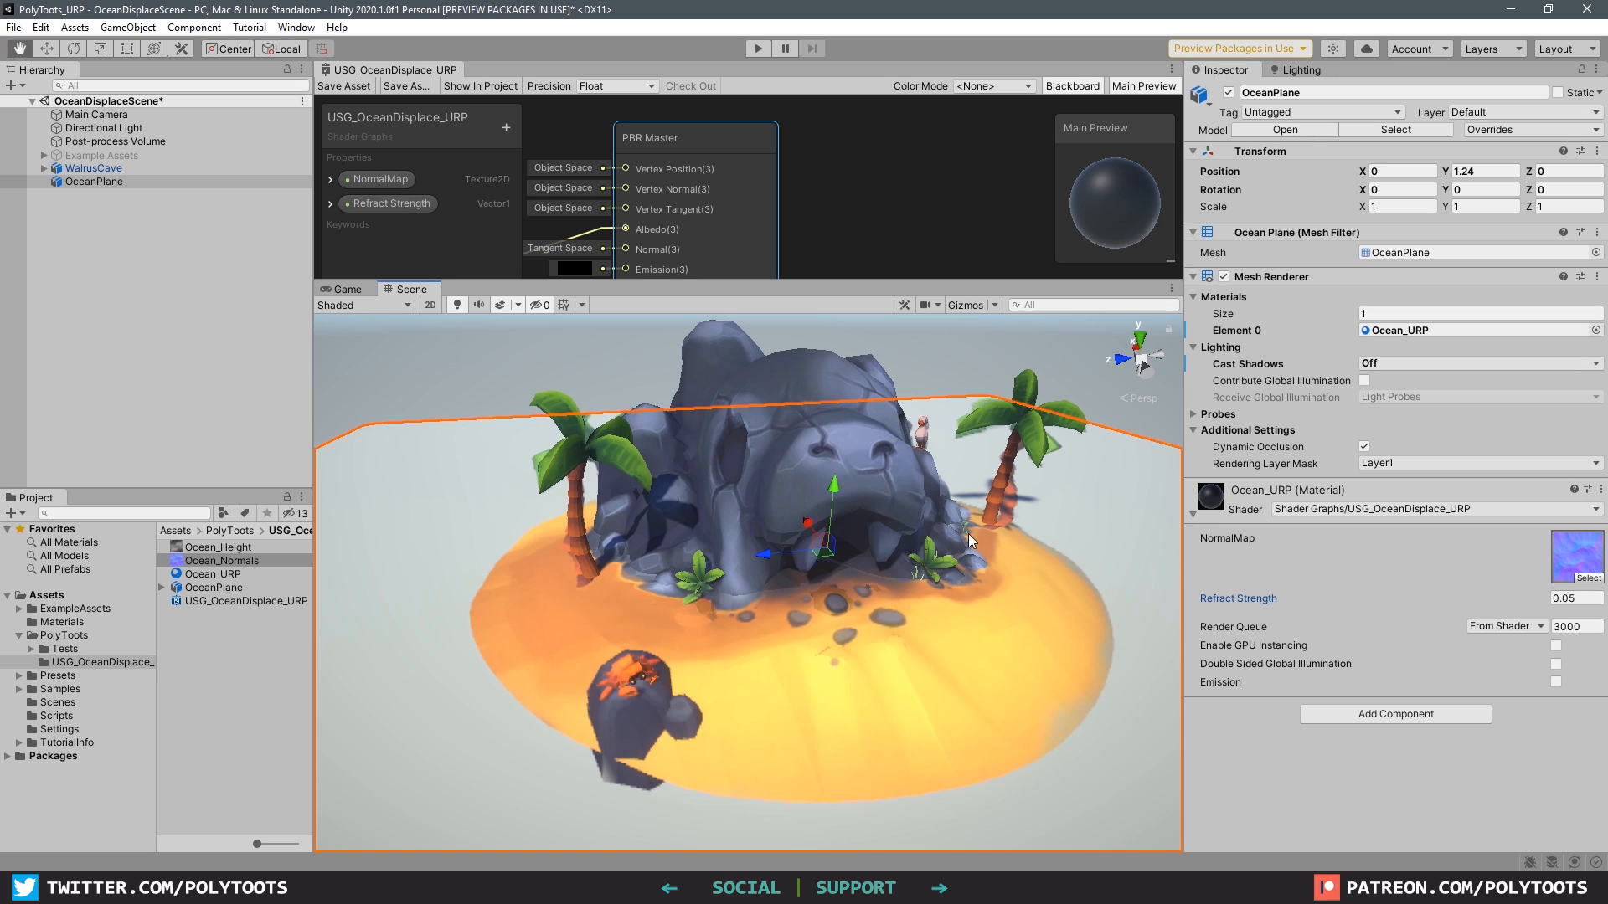
alt+drag(969, 541, 1077, 523)
scroll(787, 507, down, 1)
alt+drag(771, 494, 794, 427)
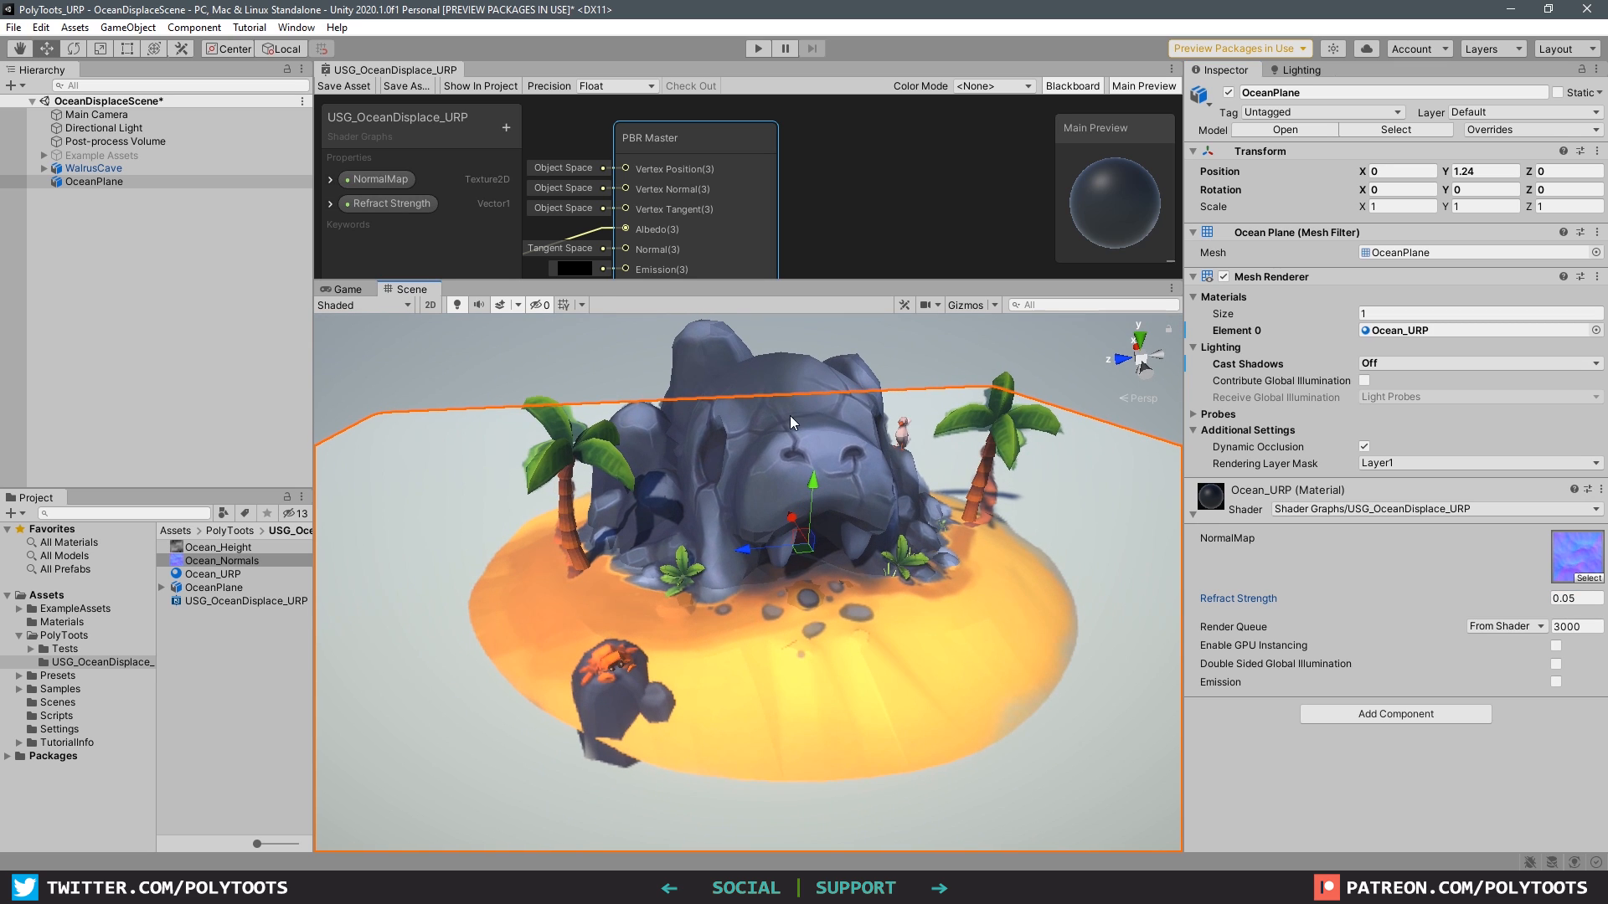
middle_drag(857, 515, 898, 480)
mouse_move(852, 450)
mouse_down()
mouse_move(849, 418)
mouse_move(837, 471)
mouse_move(841, 414)
mouse_move(841, 448)
mouse_up()
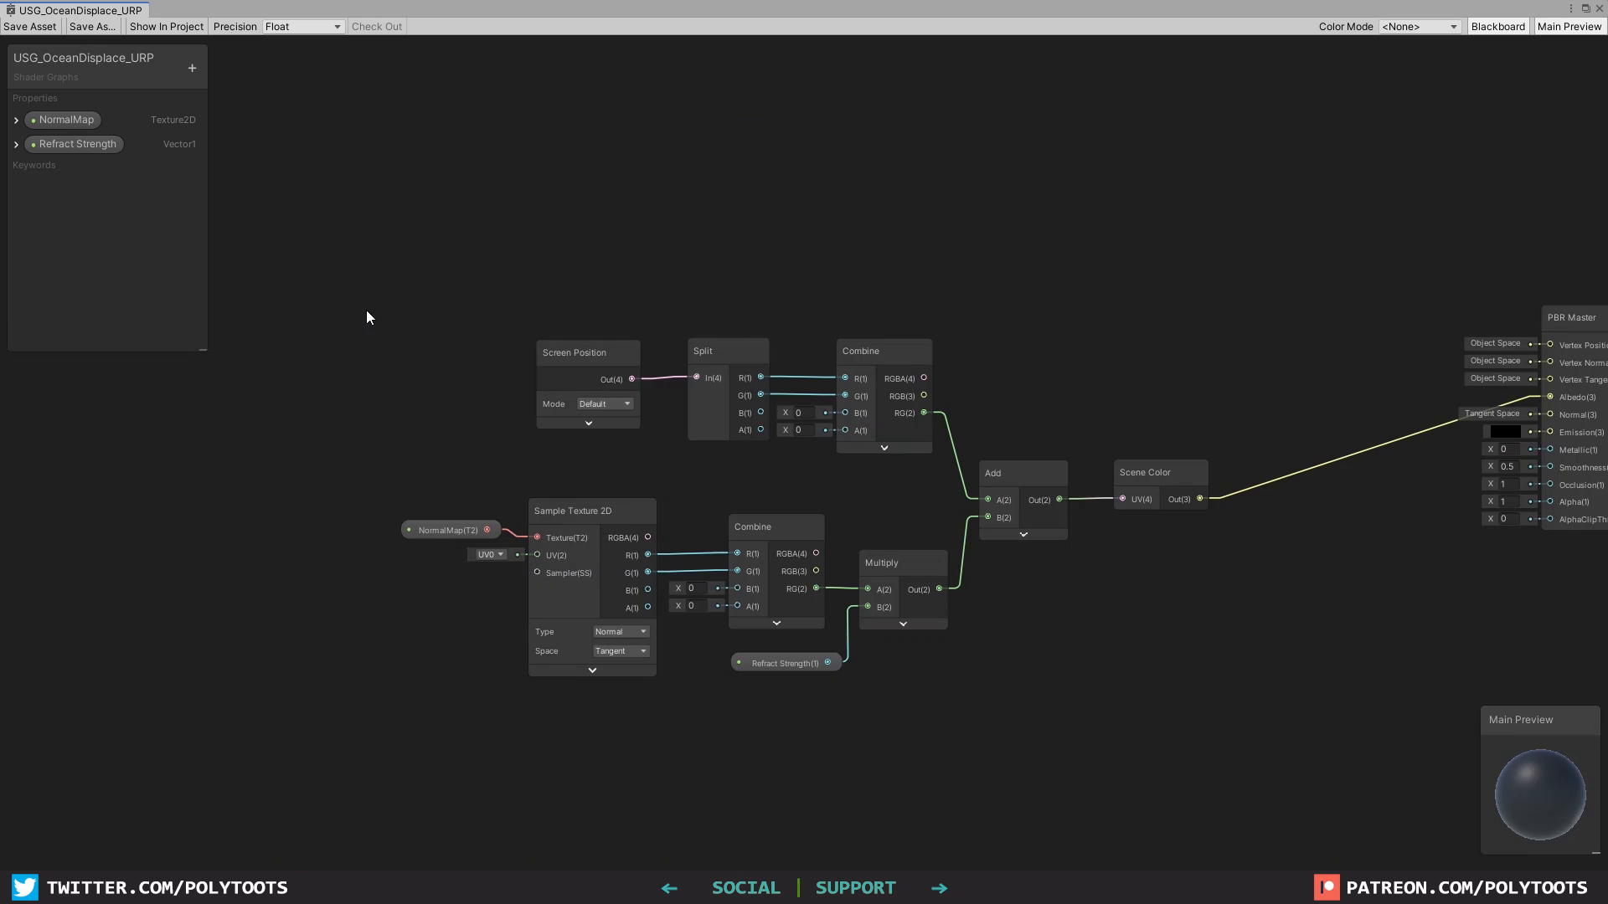
Group all the refraction nodes from Screen Position and NormalMap through Scene Color, and name the group "Refraction".
drag(294, 258, 1218, 721)
key(f)
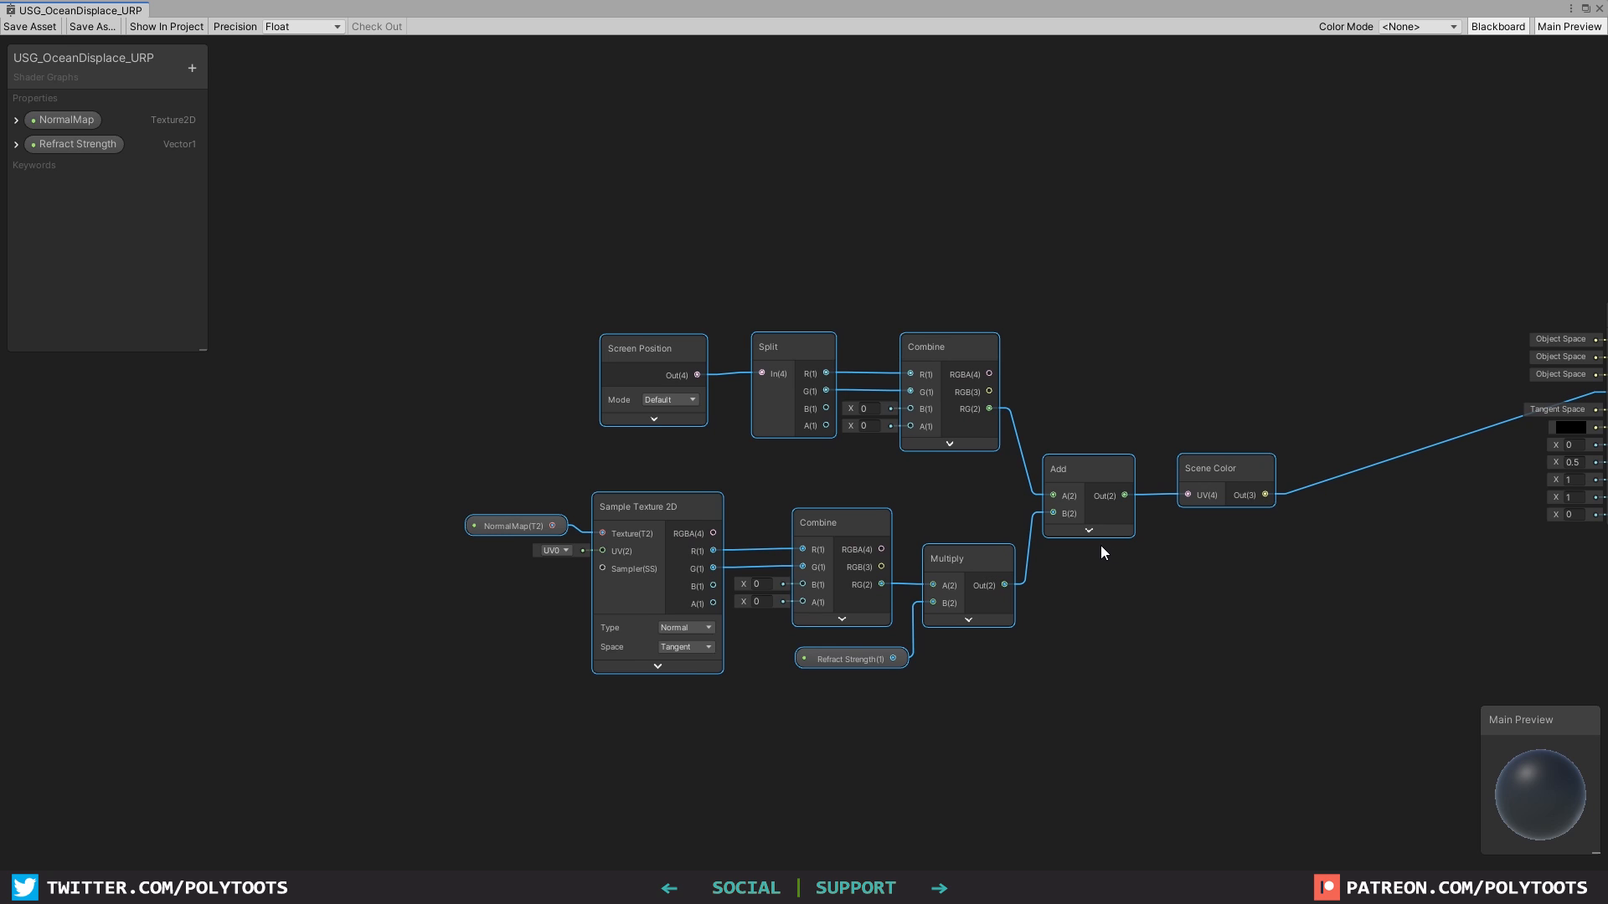
key(ctrl+g)
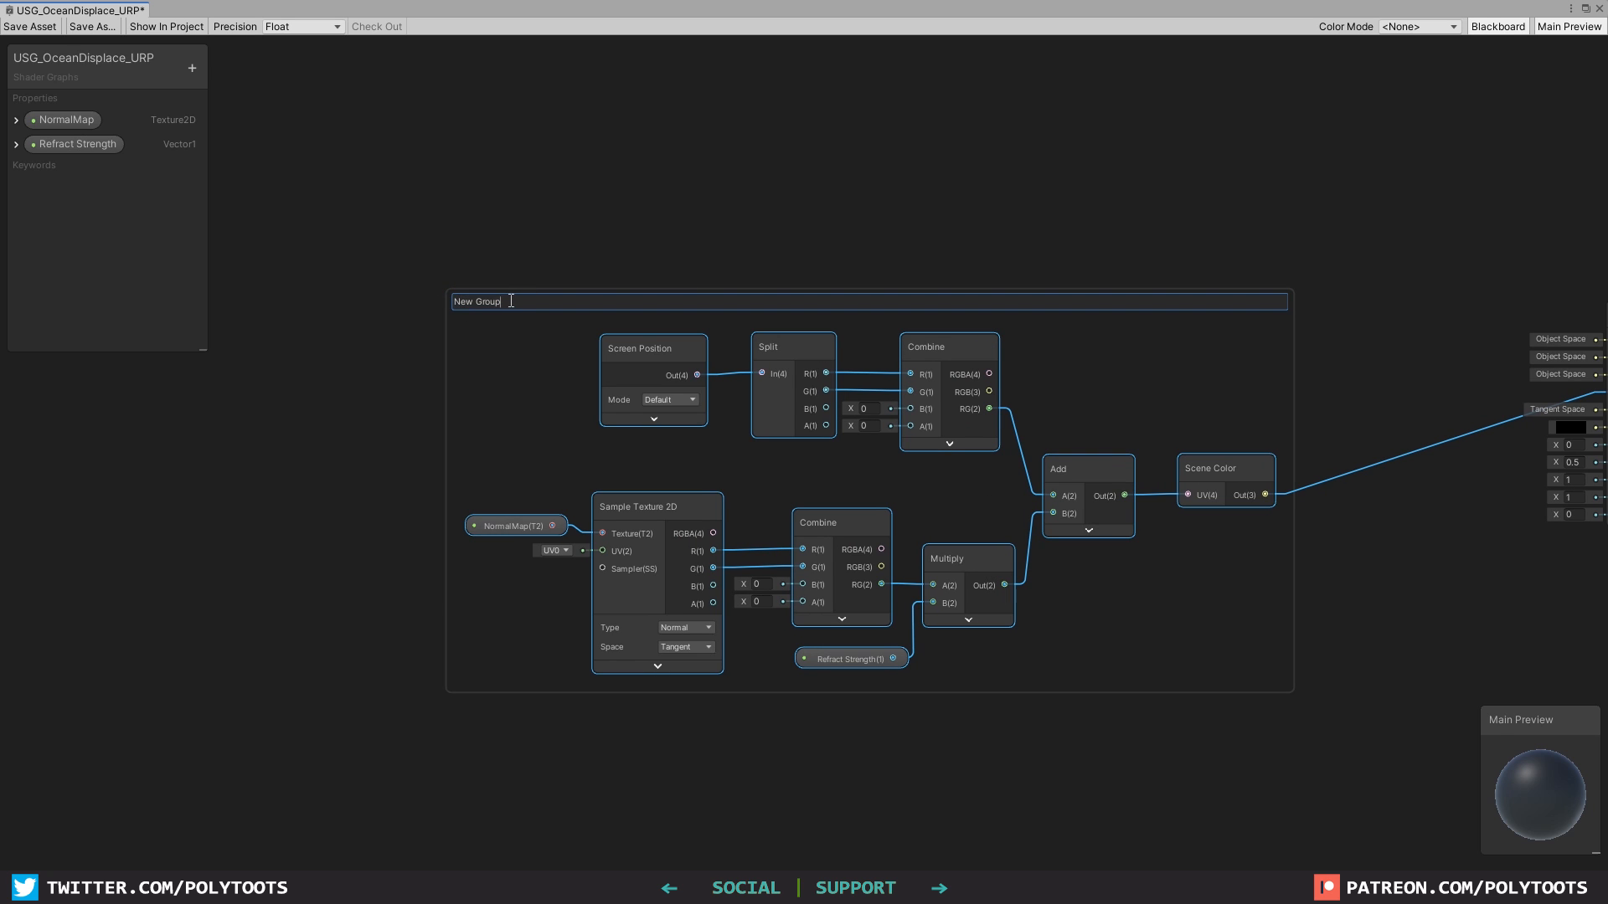
drag(502, 301, 449, 301)
text(Refraction)
key(Return)
Move the Refraction group to the lower left of the PBR Master node, leaving free space above it.
drag(917, 298, 767, 442)
click(914, 329)
scroll(913, 337, down, 2)
drag(884, 411, 956, 495)
click(923, 408)
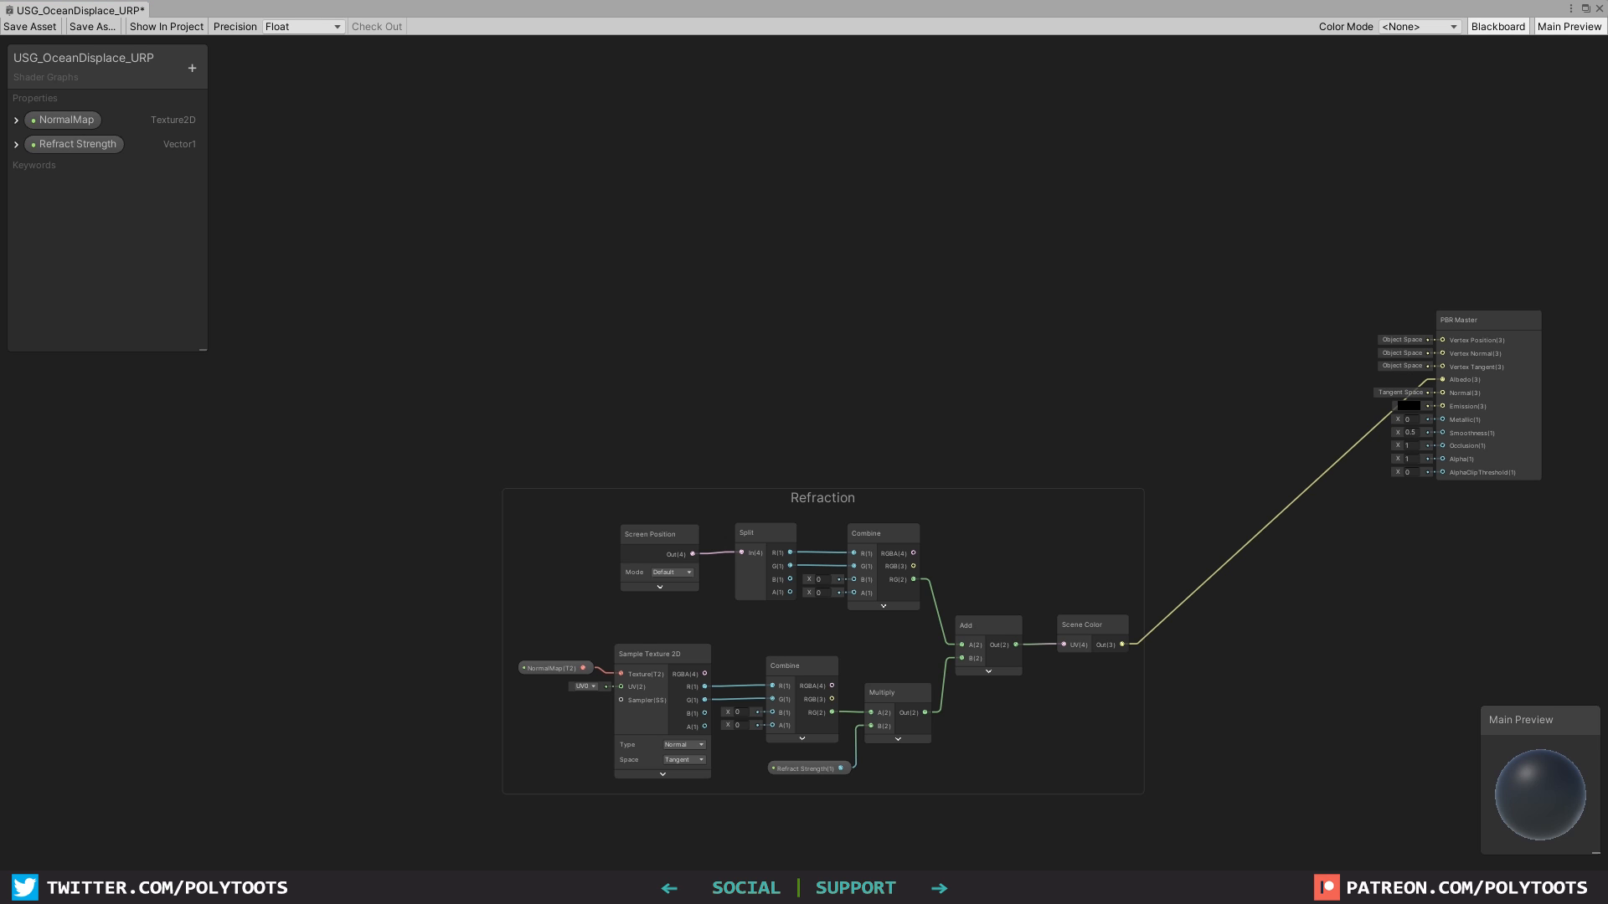
scroll(817, 308, up, 3)
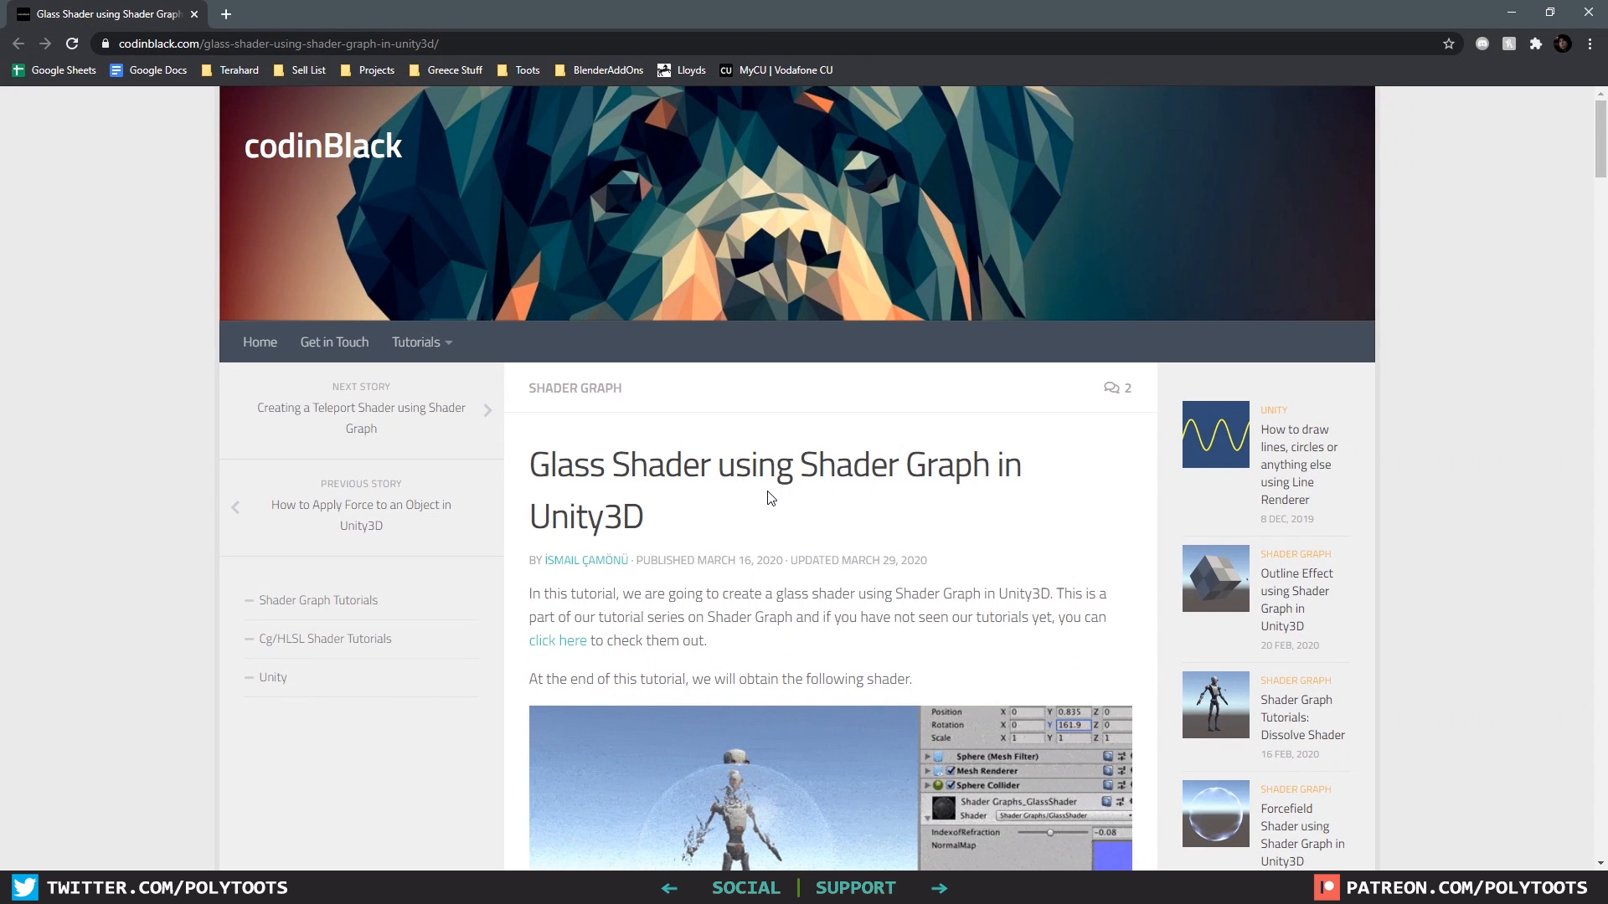
Switch to the web browser and examine the refract custom function line in codinBlack's Glass Shader article.
scroll(1142, 531, down, 20)
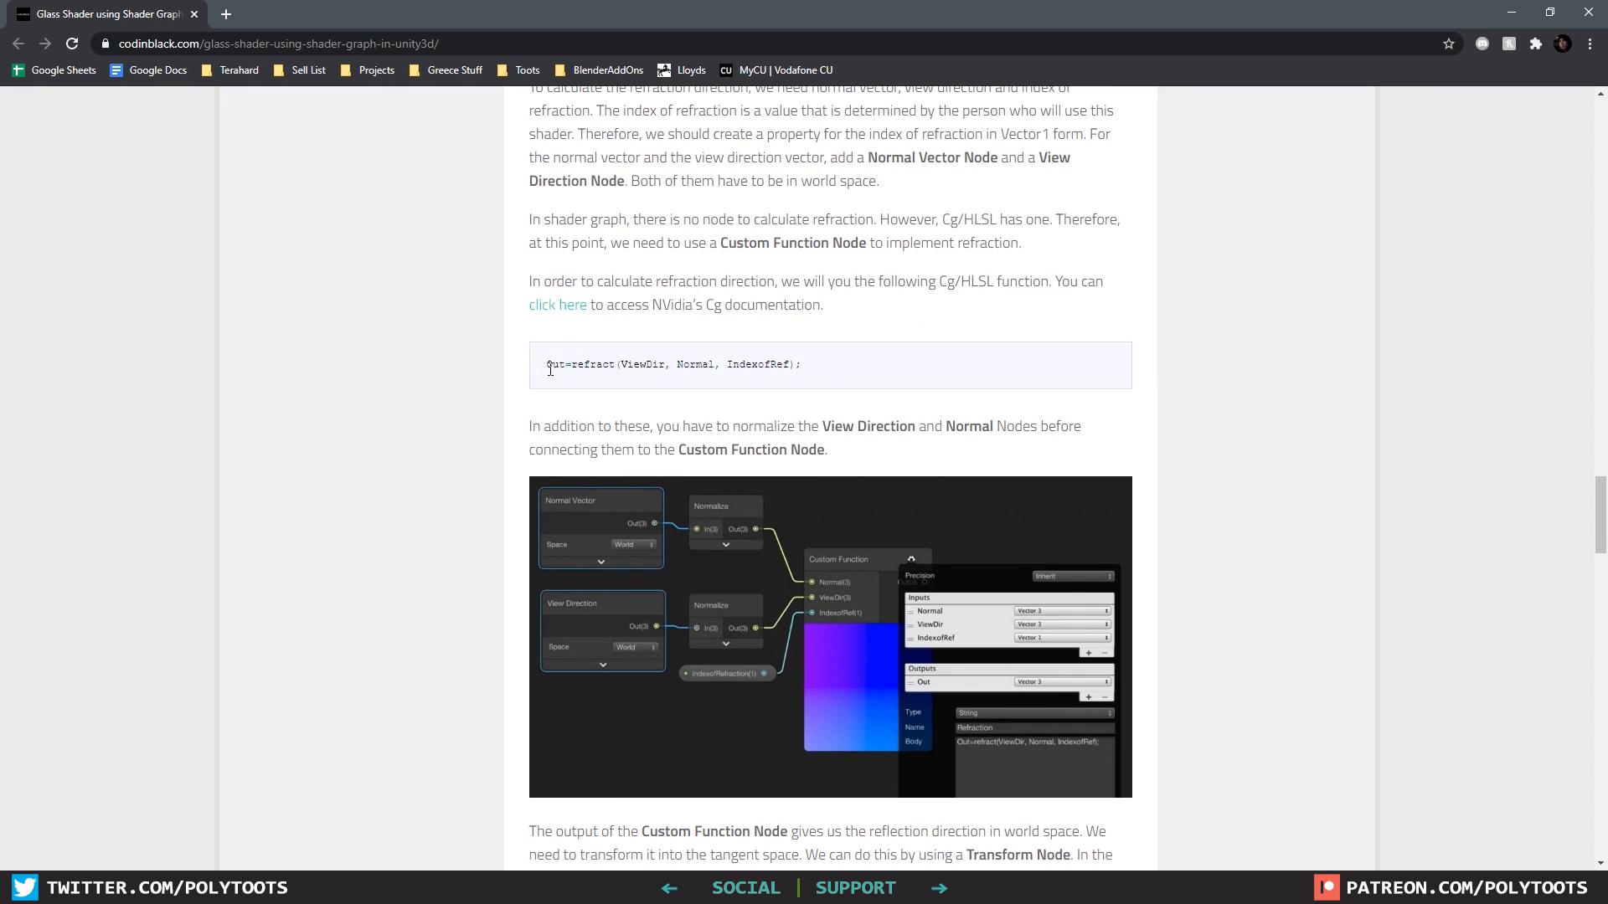
drag(546, 364, 814, 369)
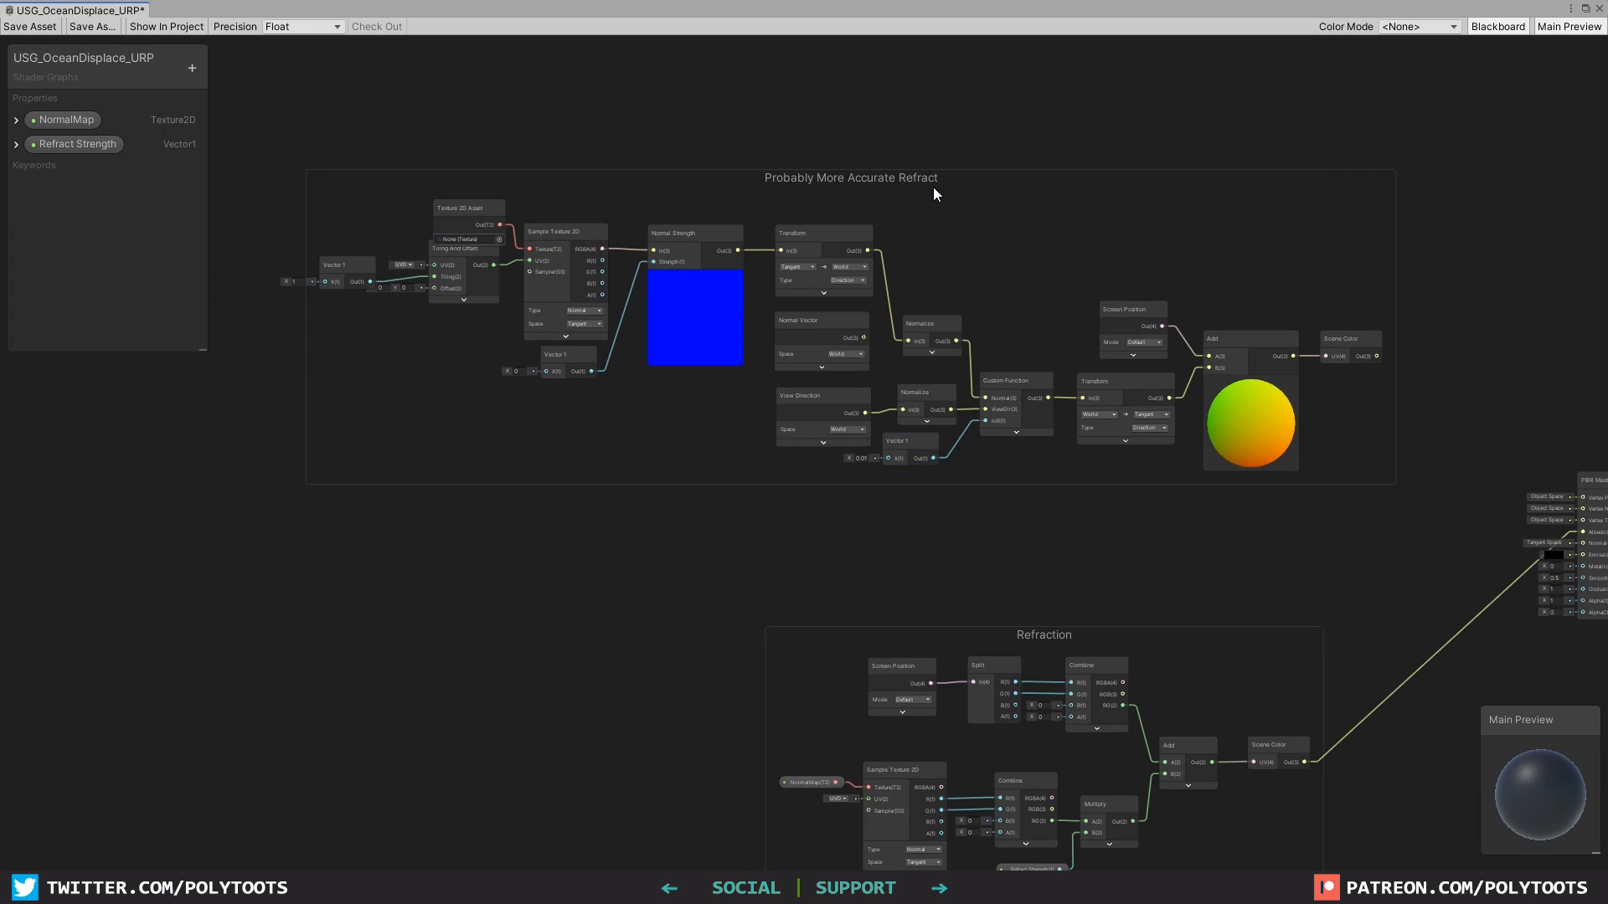
Delete the "Probably More Accurate Refract" group with all its nodes, keeping the Refraction group.
drag(953, 178, 943, 176)
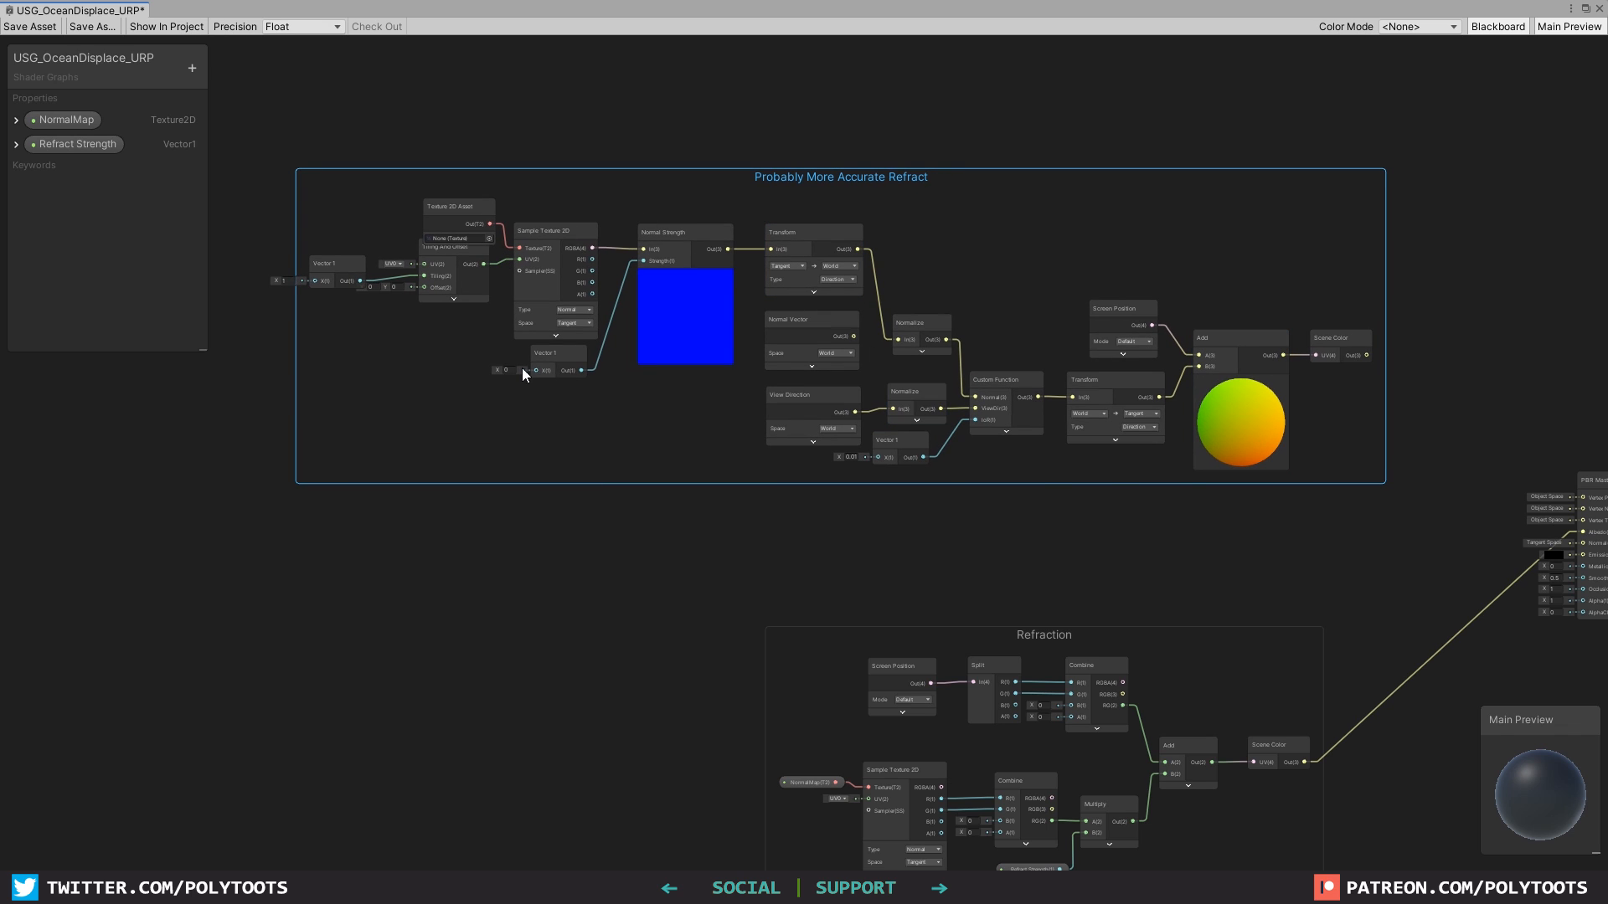
drag(1017, 179, 985, 160)
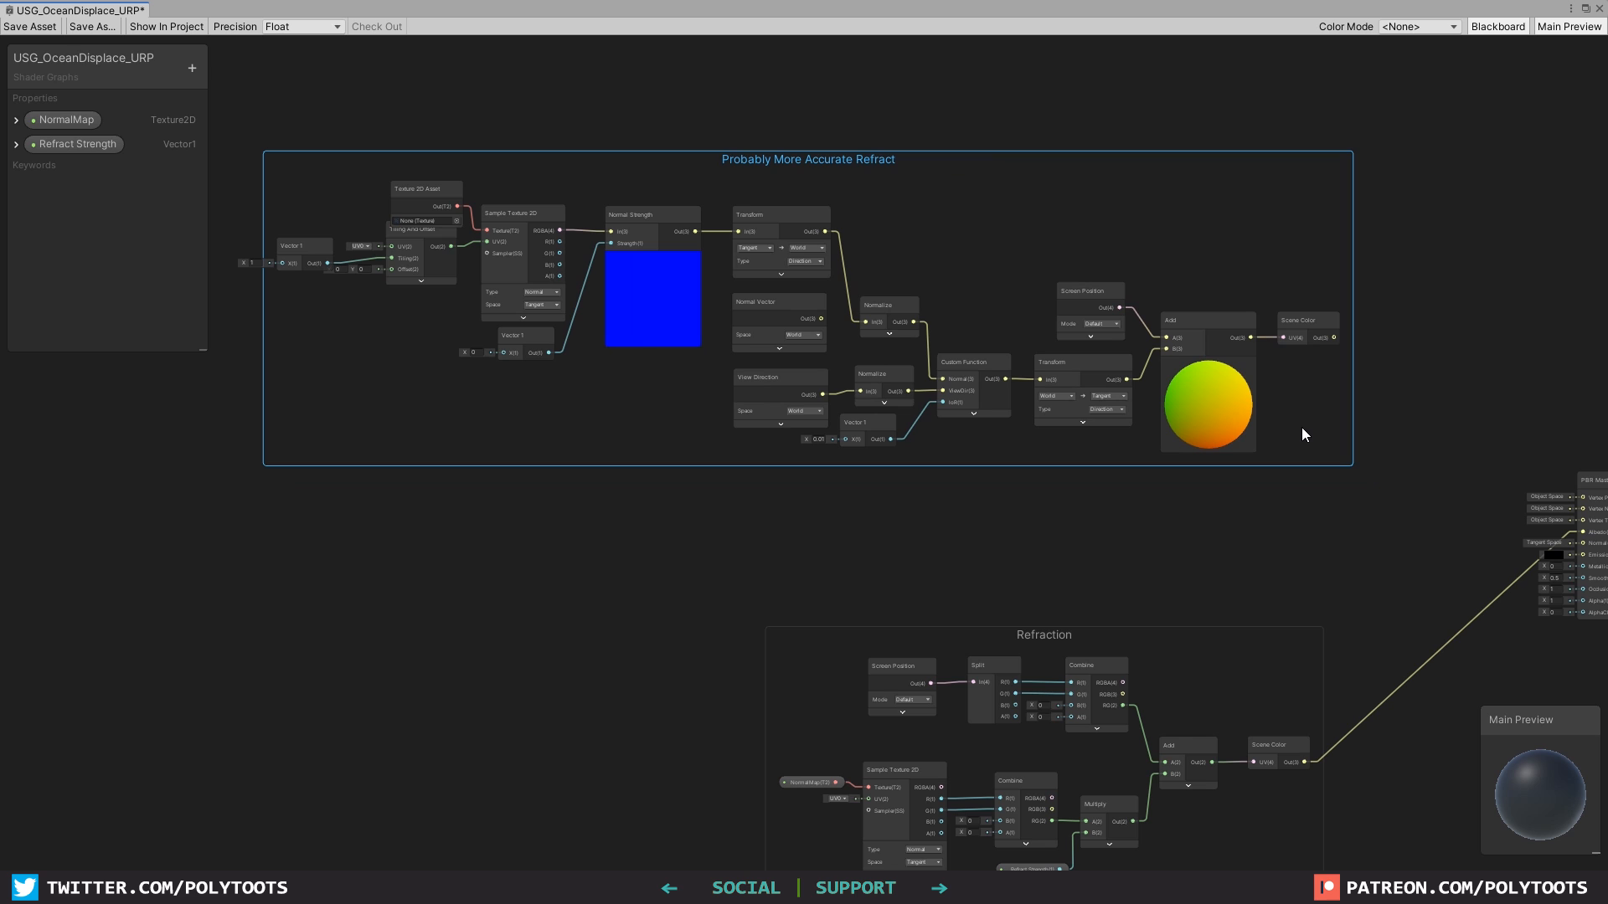
drag(1287, 797, 703, 484)
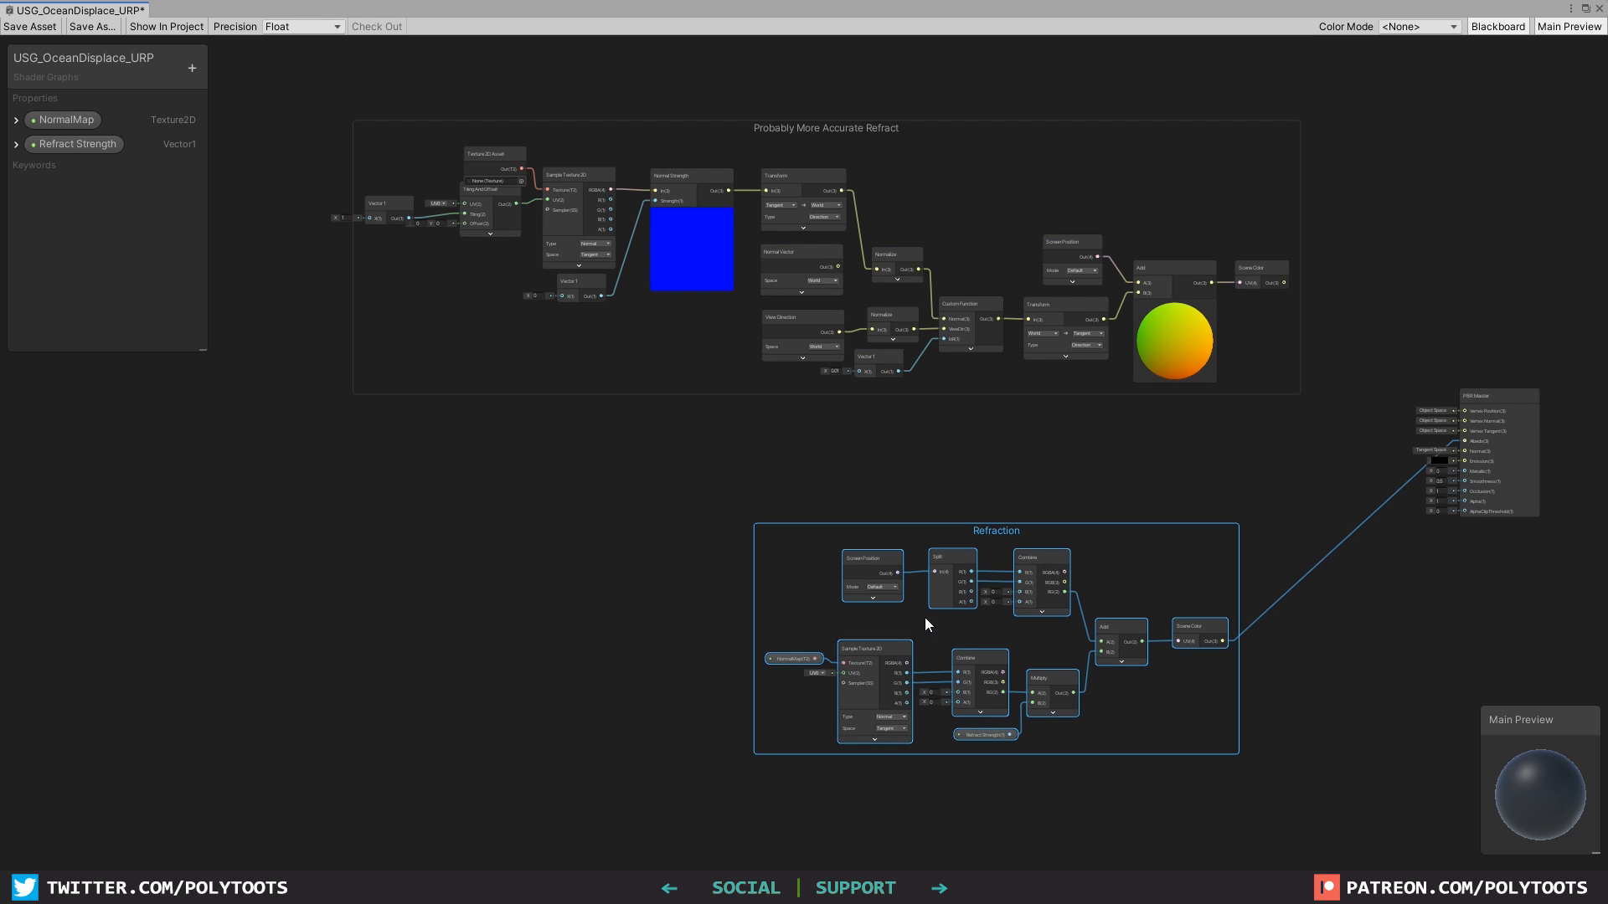
click(1002, 476)
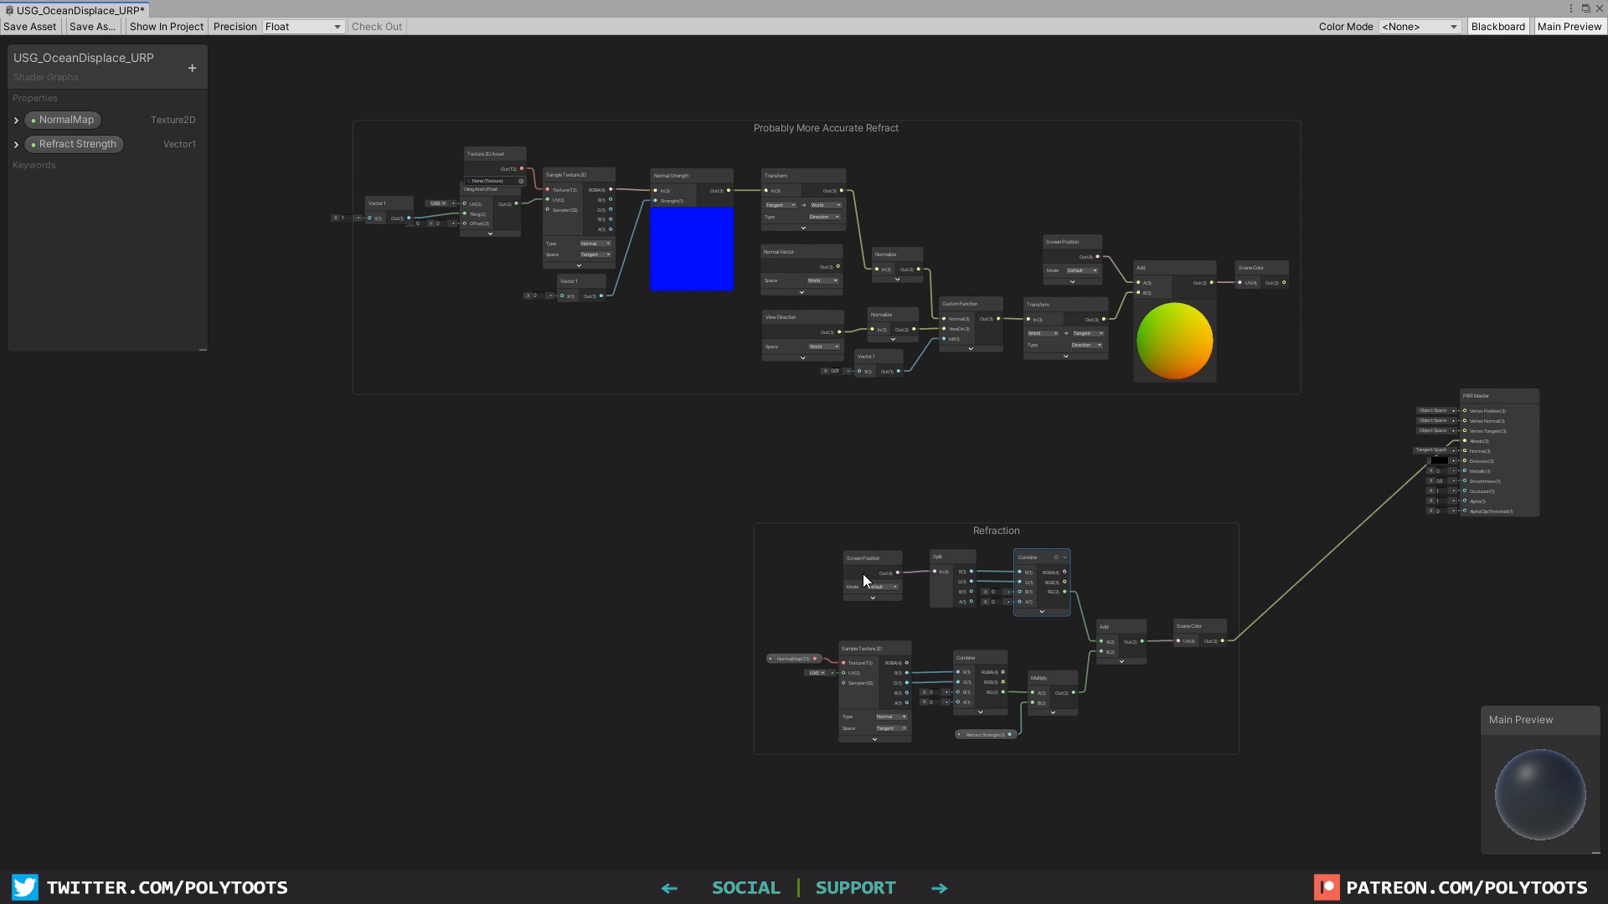
middle_drag(959, 468, 1006, 515)
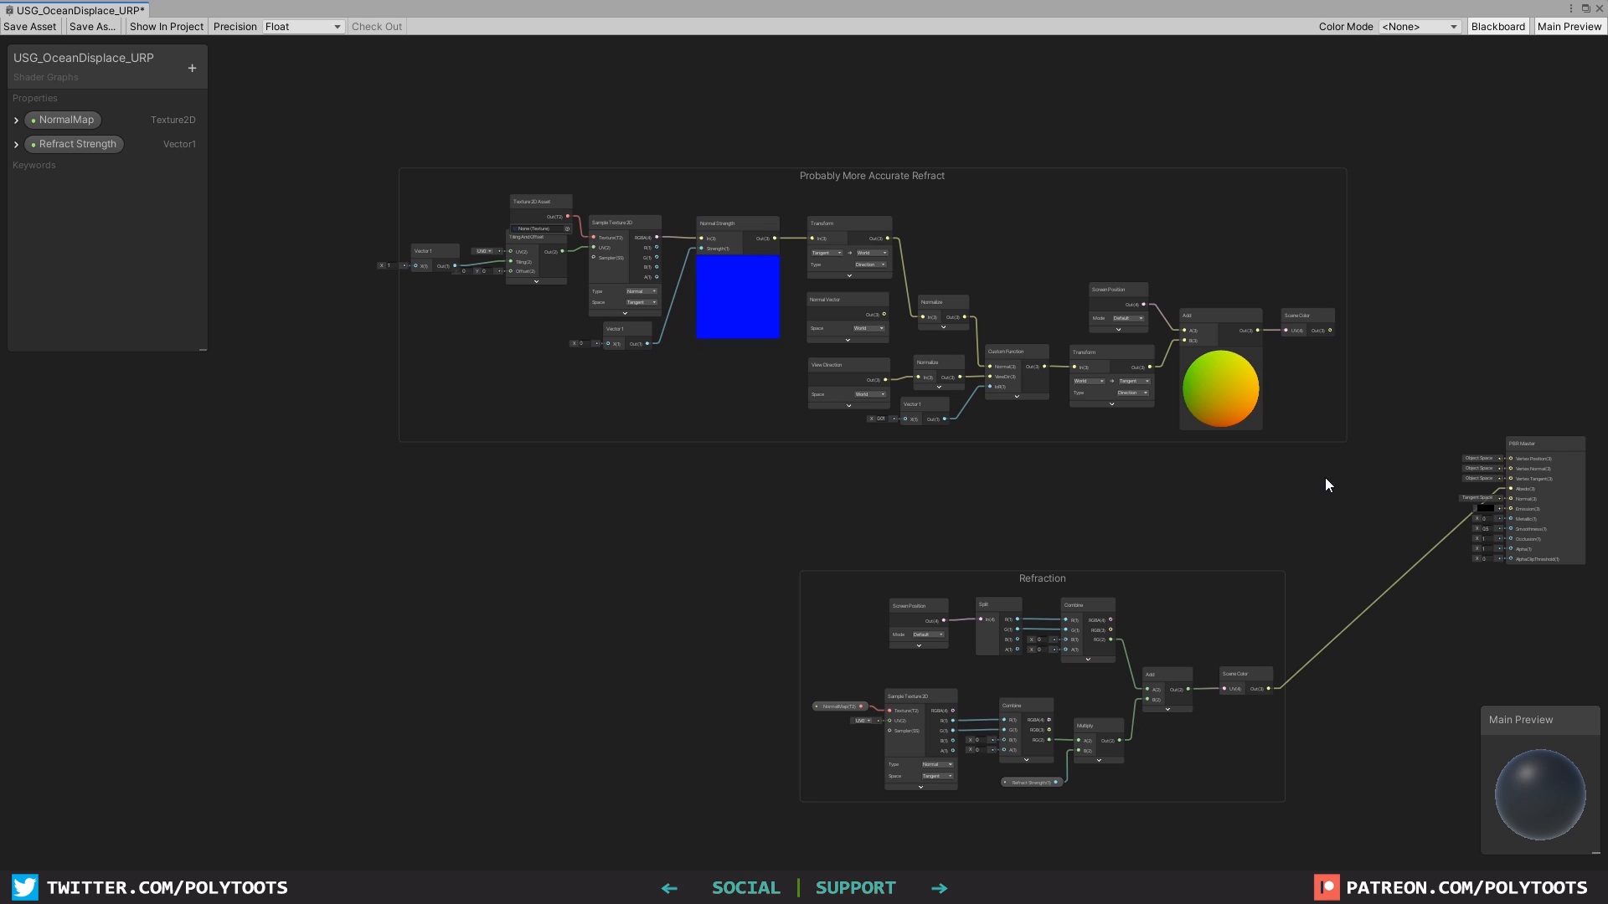
drag(1368, 468, 325, 102)
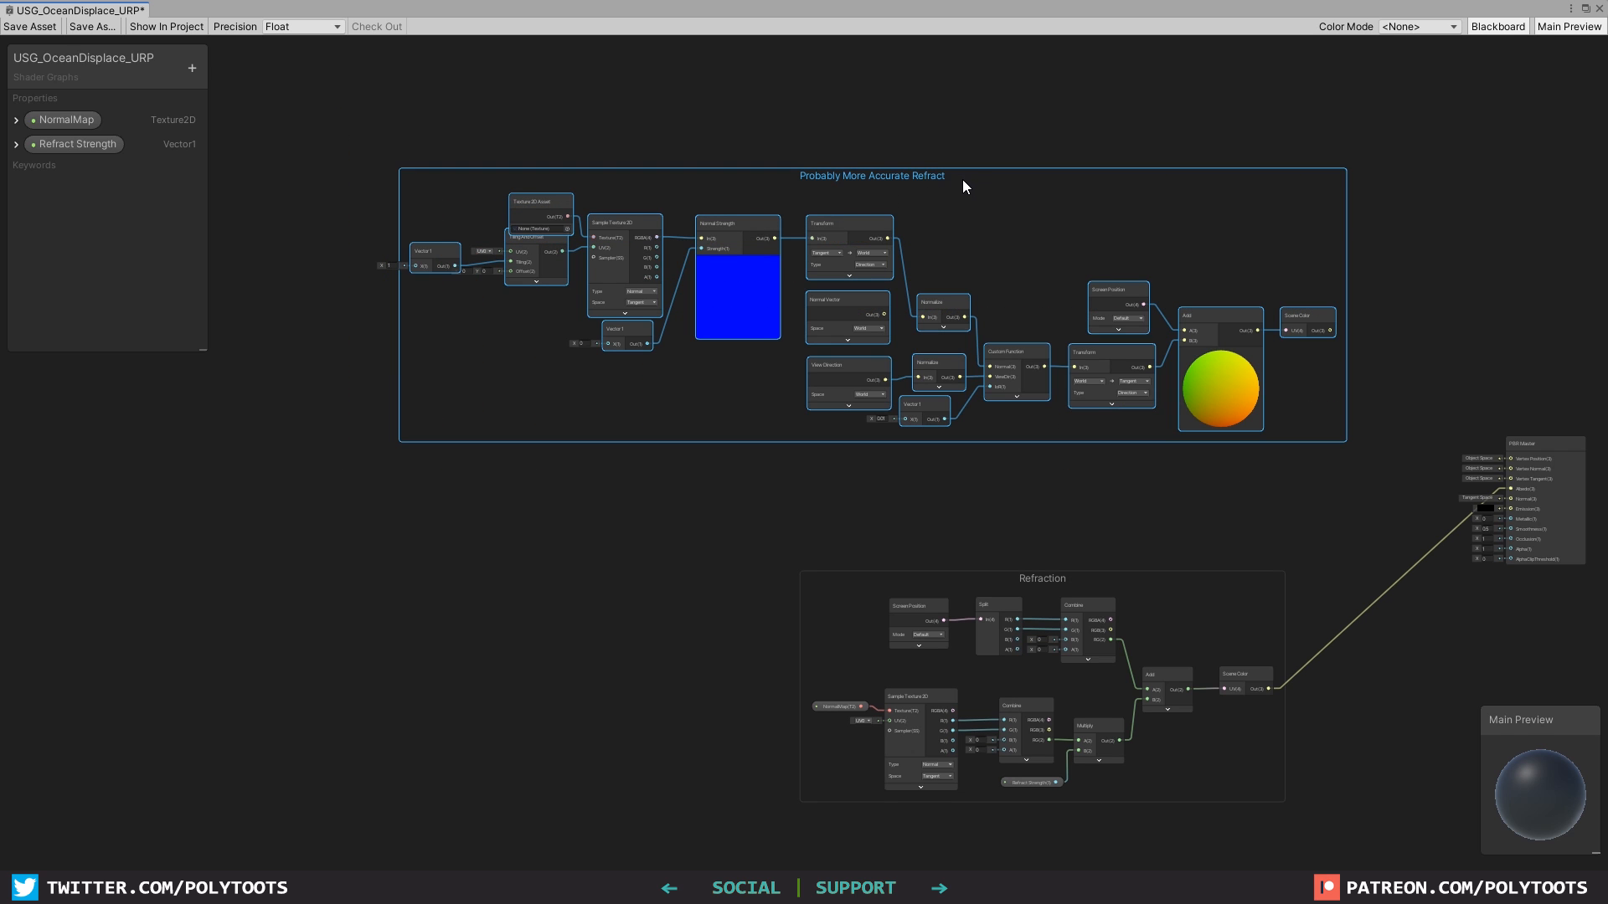
key(Delete)
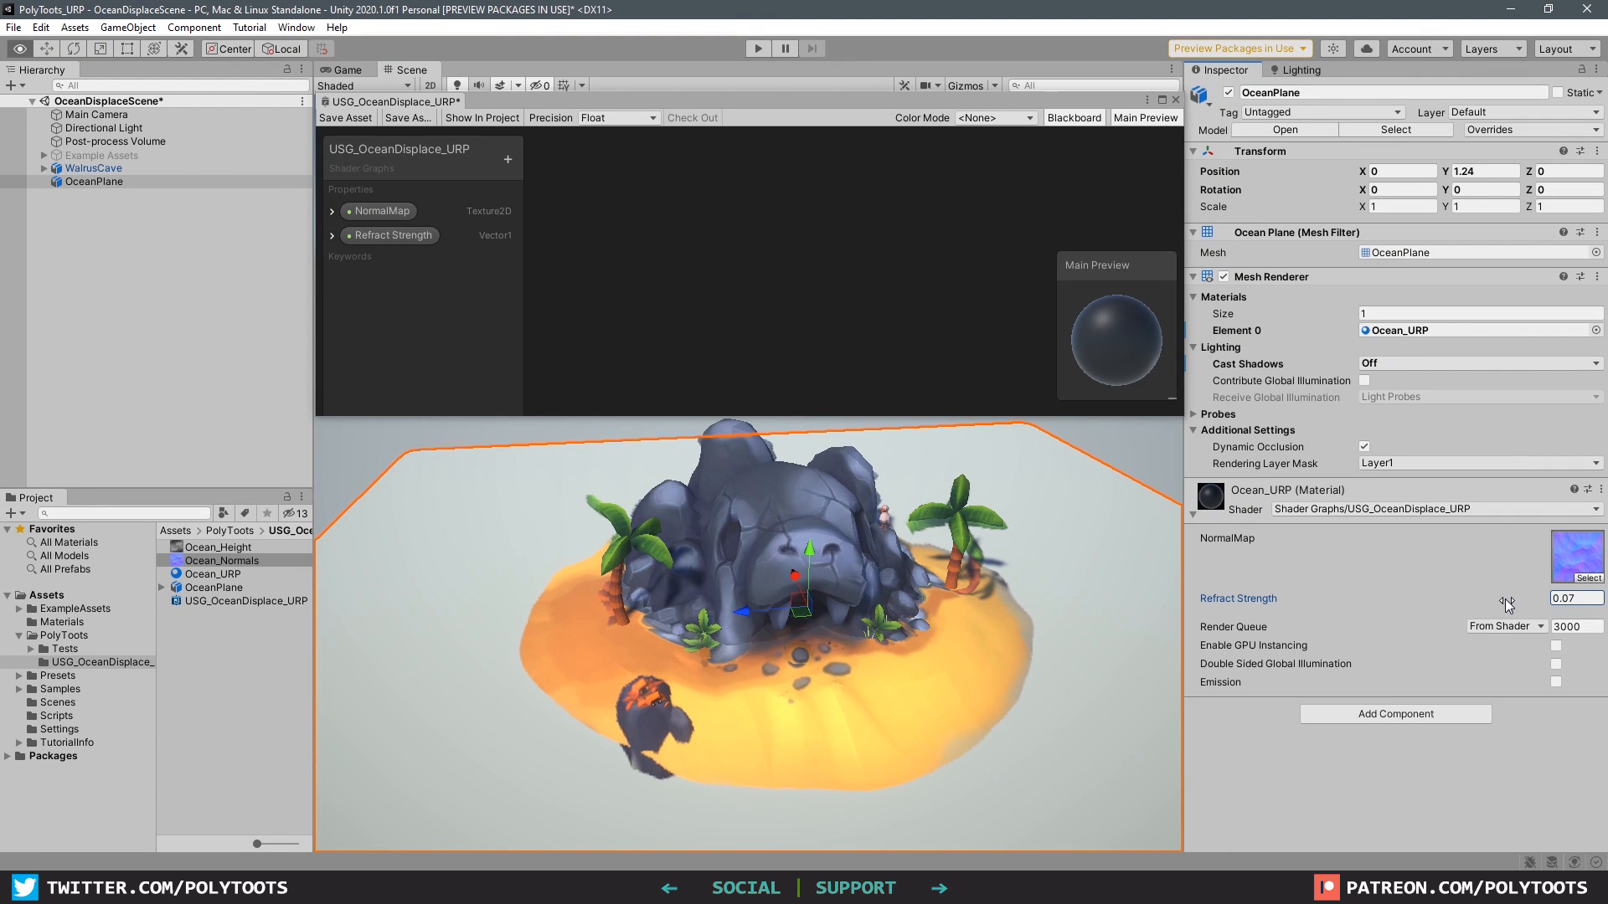
Set the ocean material's Refract Strength to 0.08 and deselect the OceanPlane to check the island's distortion.
drag(1507, 605, 1511, 604)
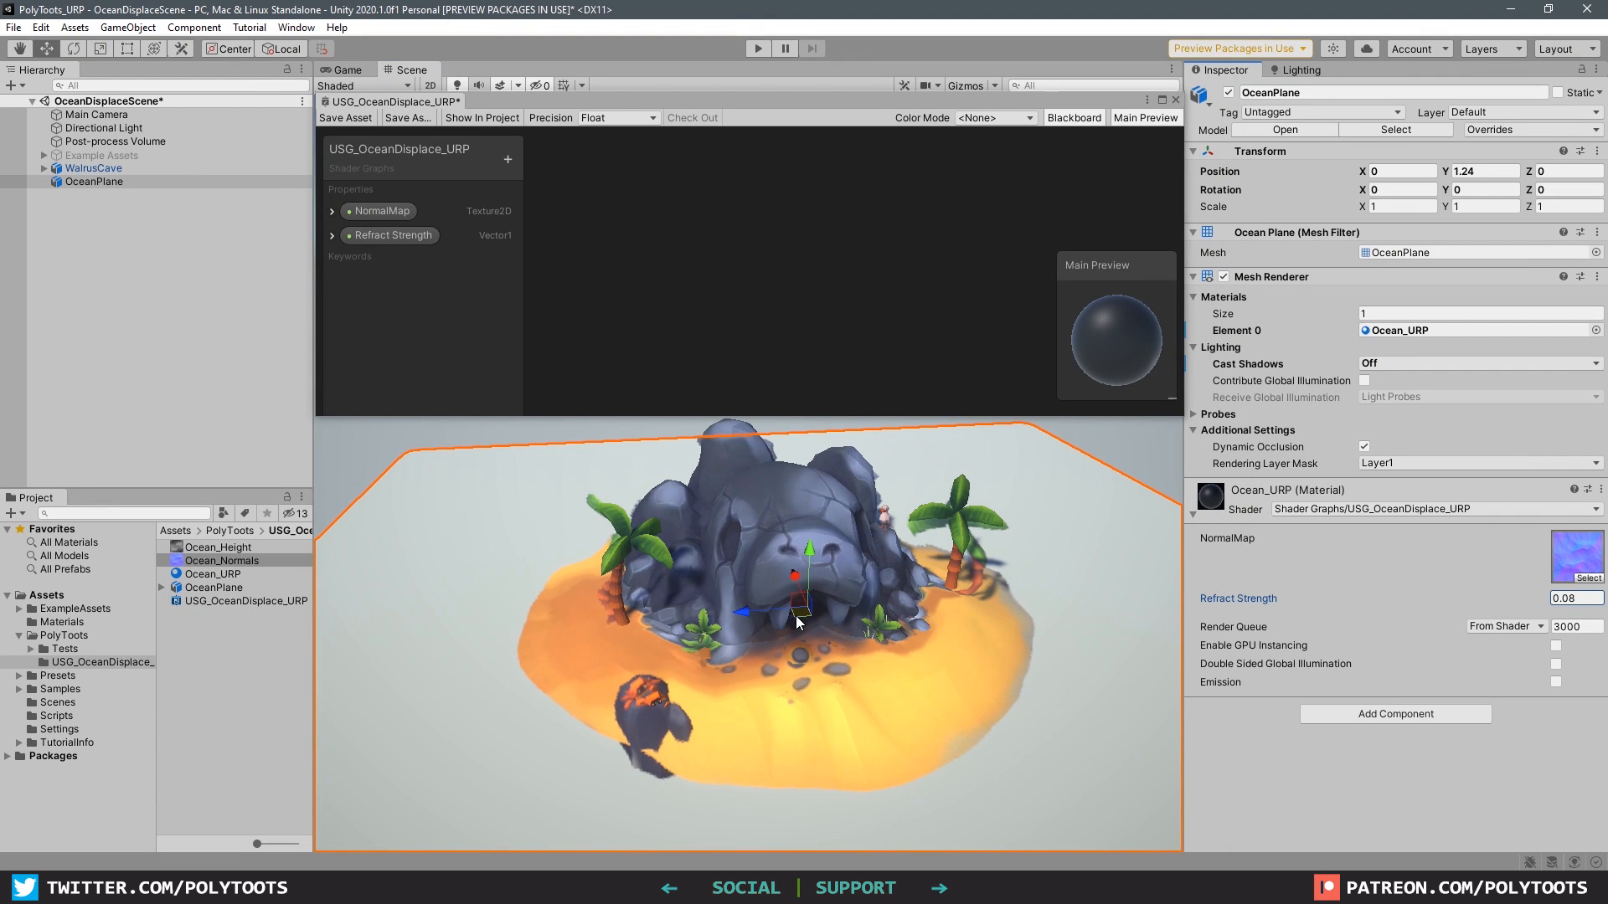
alt+drag(704, 645, 706, 611)
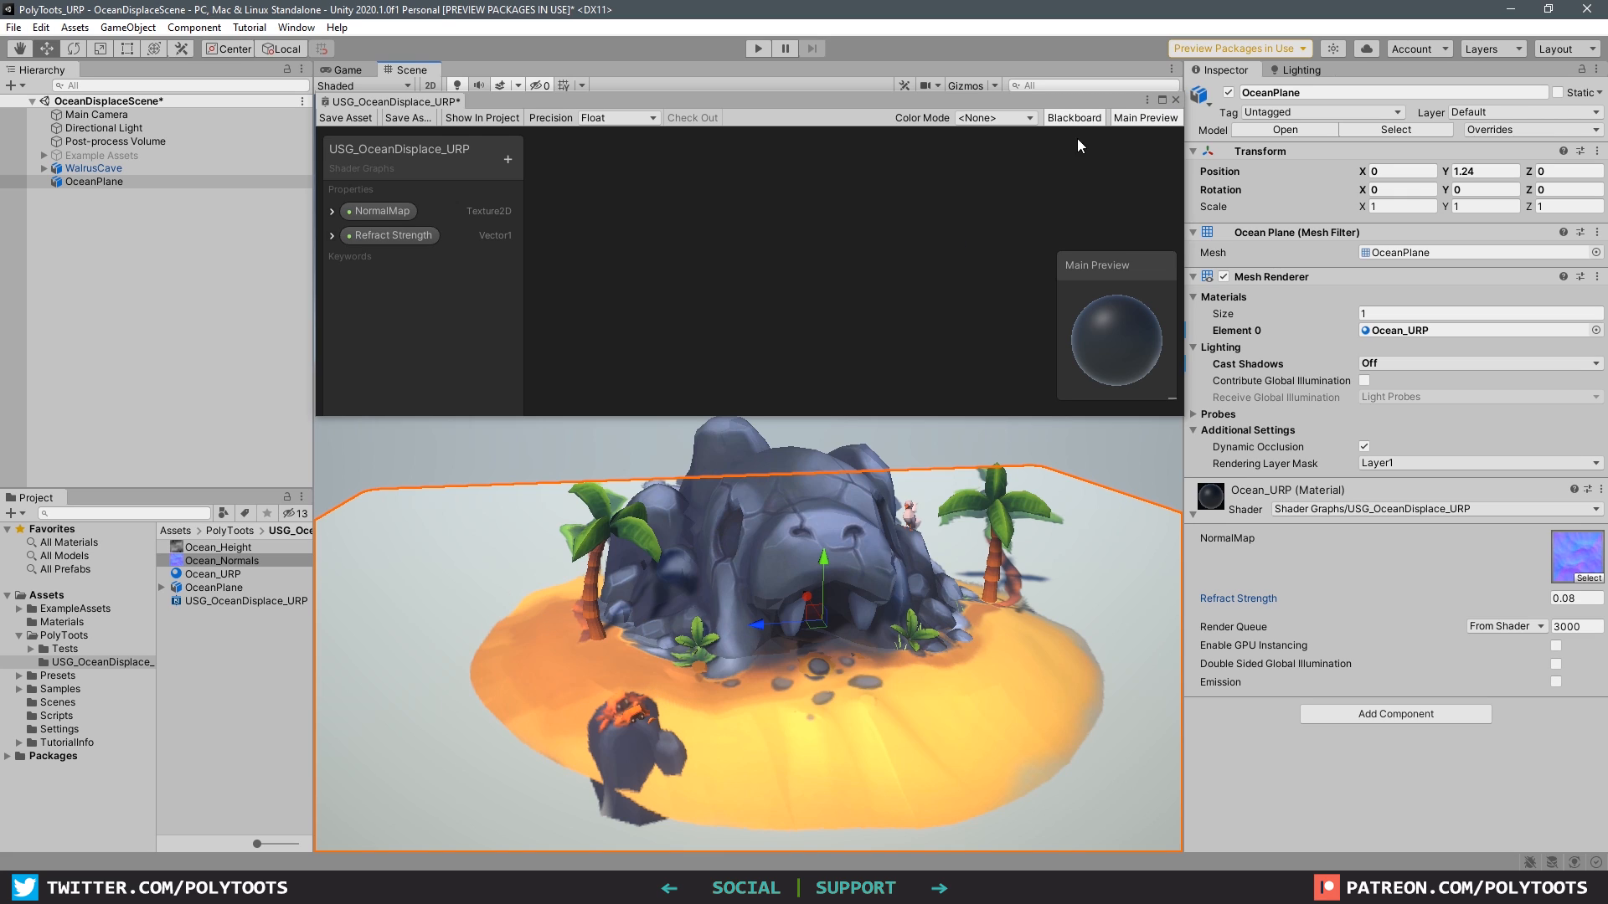
click(911, 439)
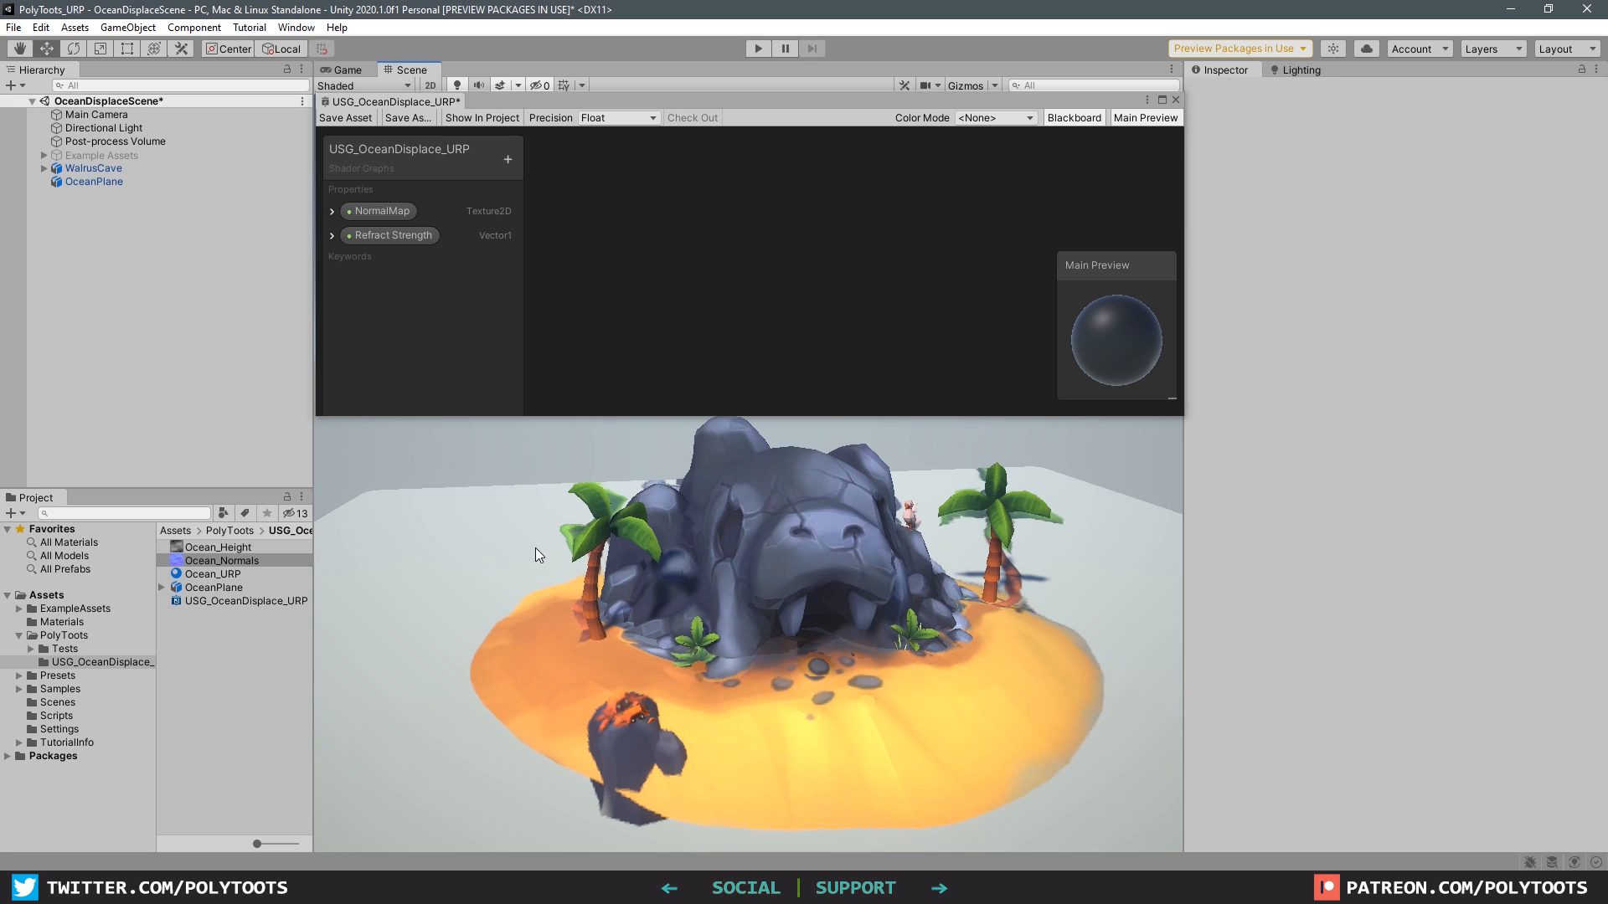
Maximize the shader graph and add a Scene Depth node in the empty space below the Refraction group.
click(1162, 99)
middle_drag(976, 499, 983, 405)
middle_drag(931, 580, 938, 491)
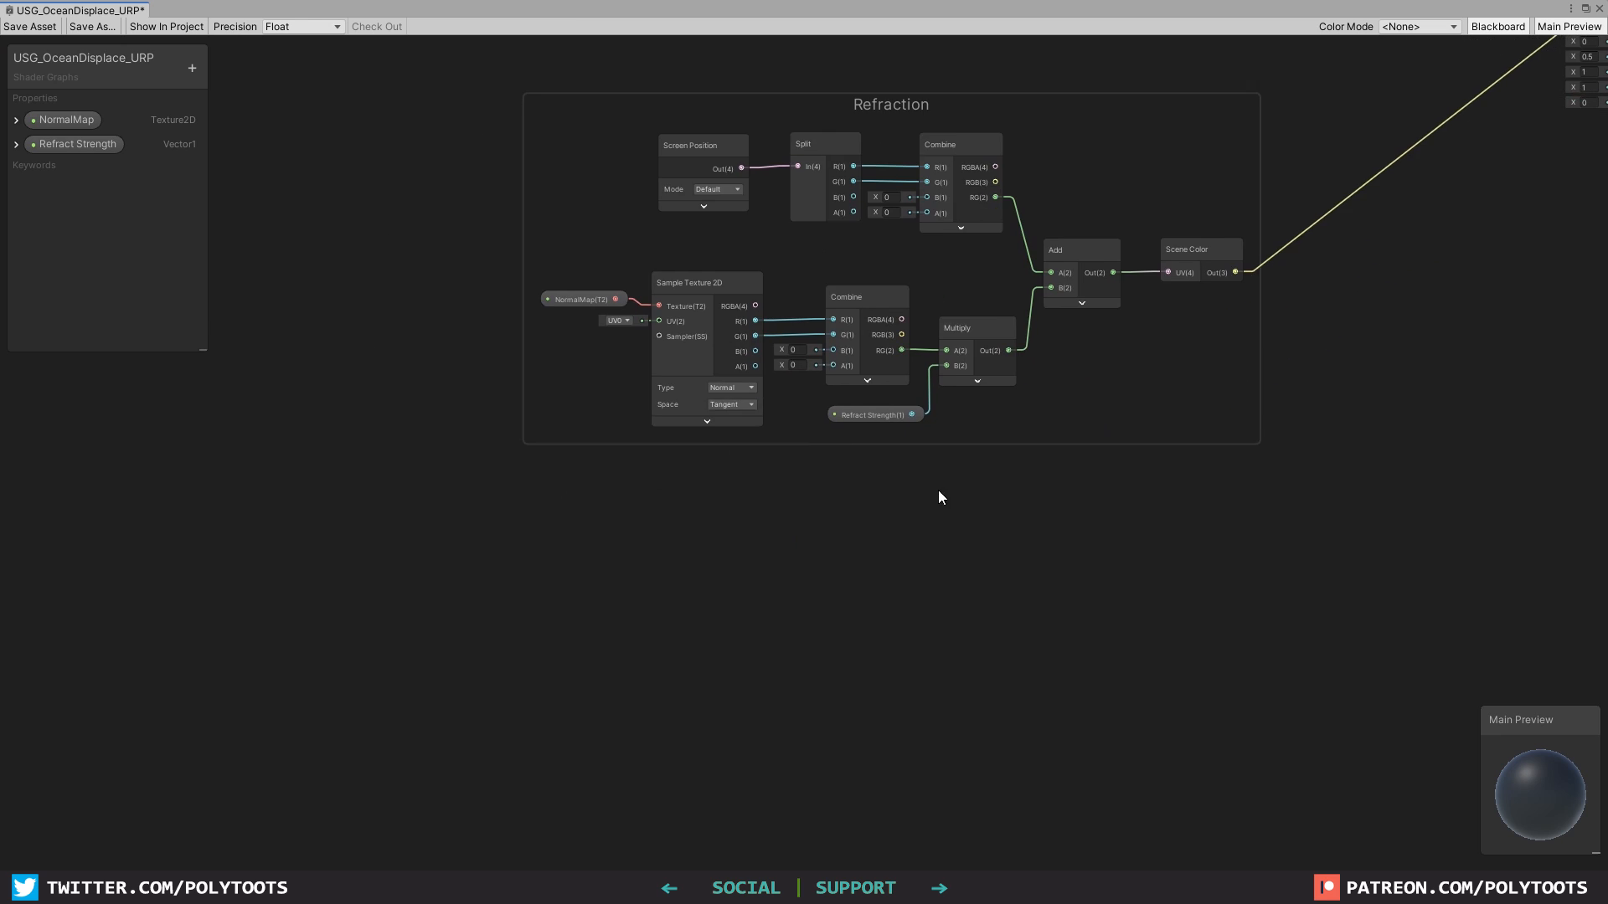
middle_drag(798, 530, 847, 485)
key(space)
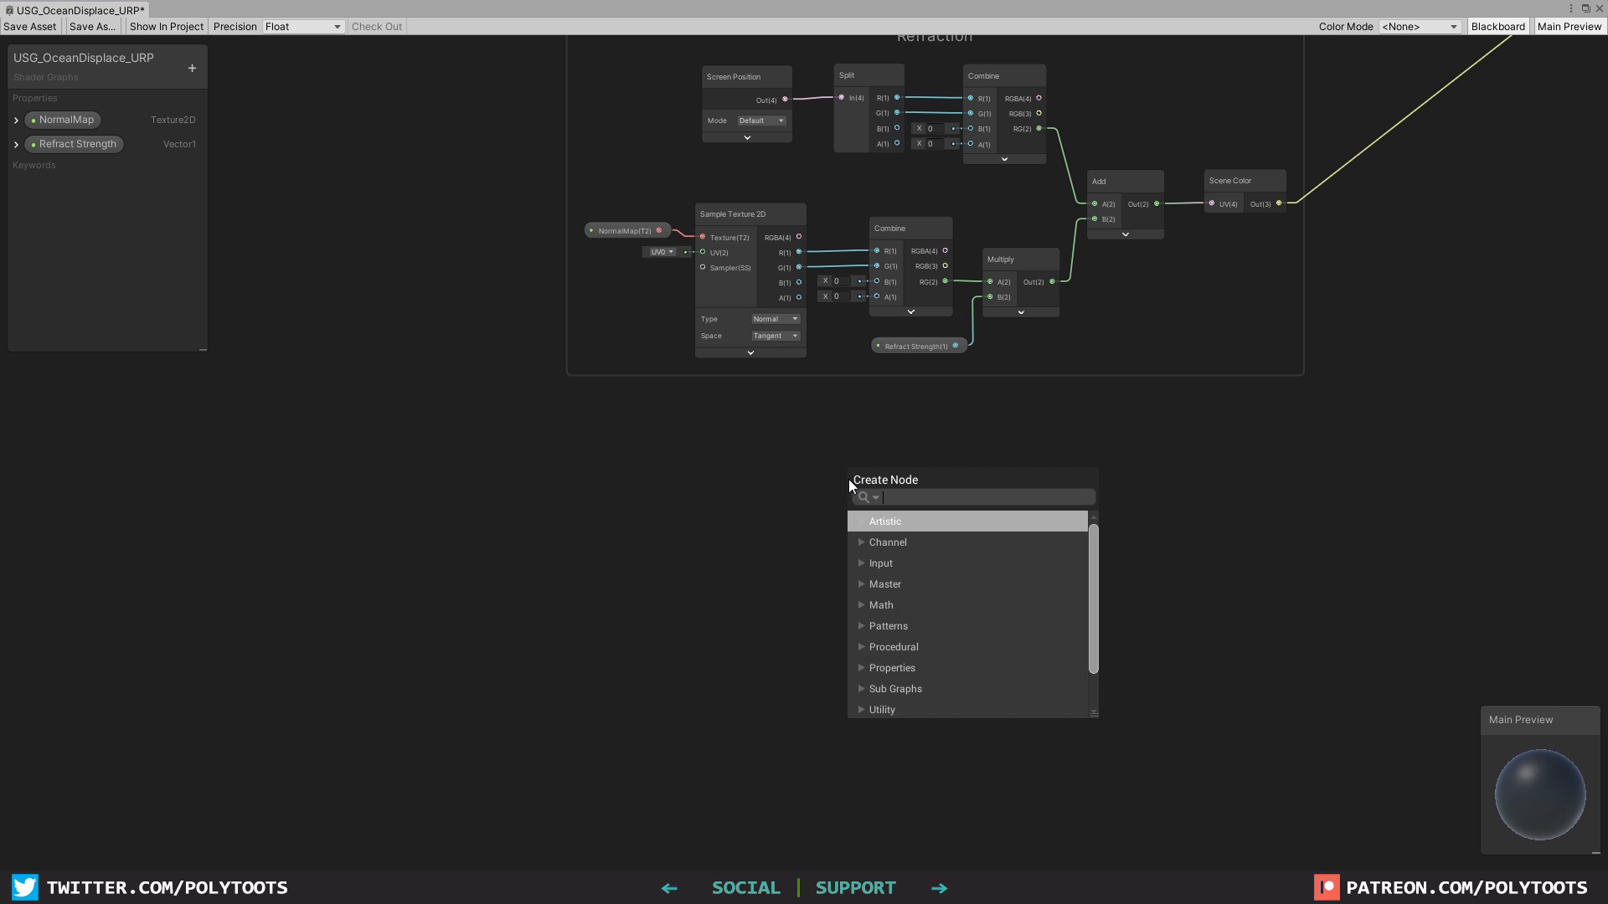
text(scene)
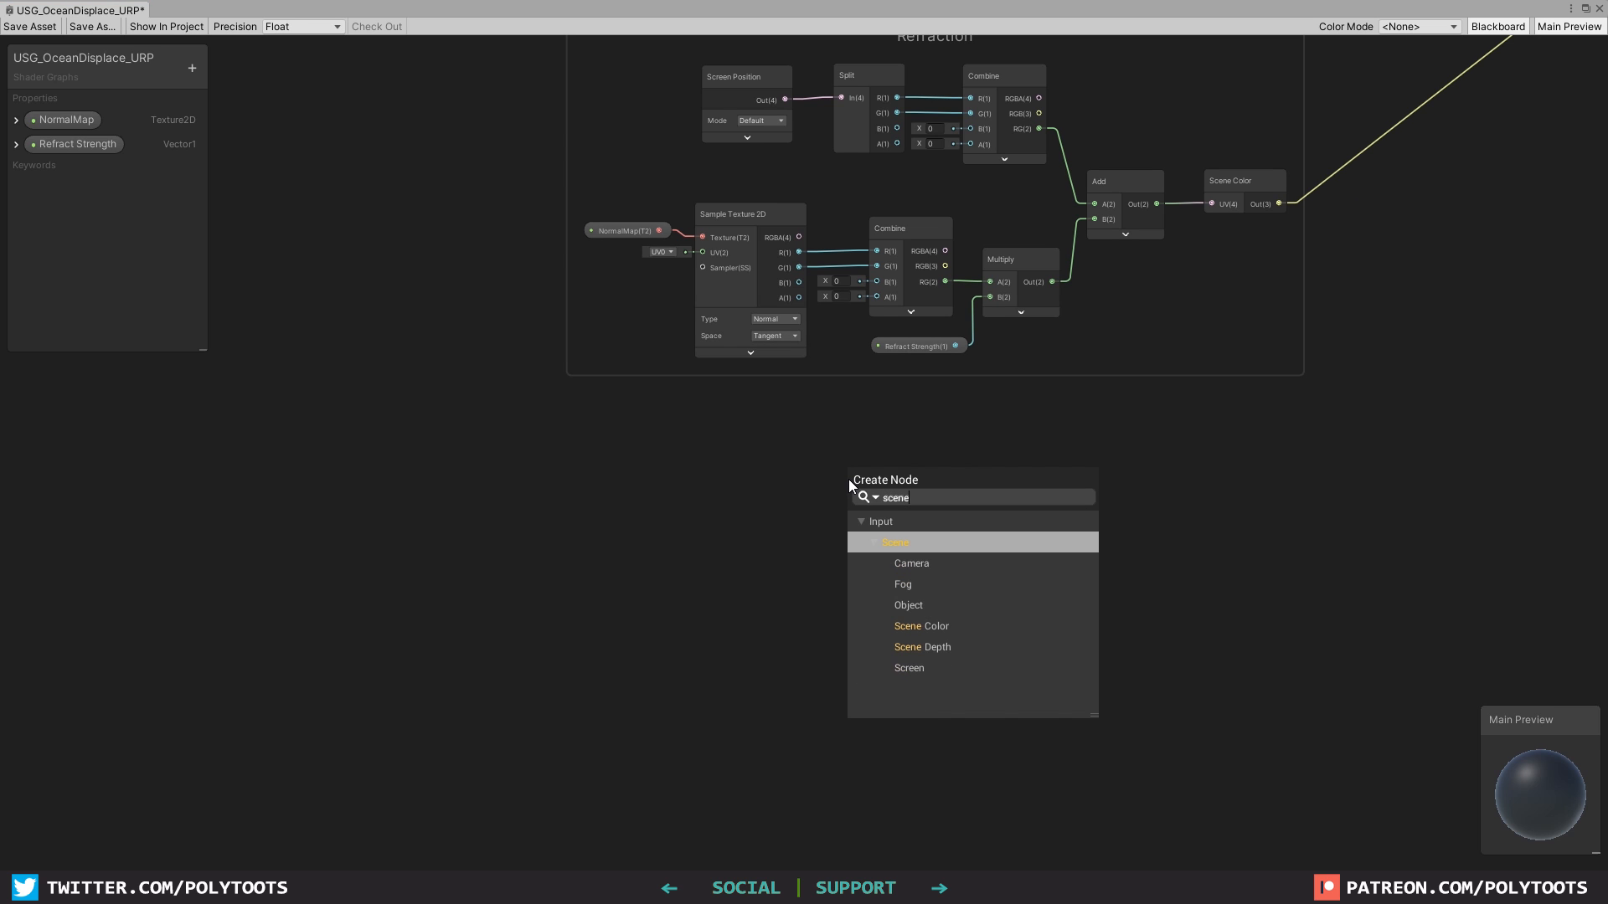
text( depth)
double_click(941, 564)
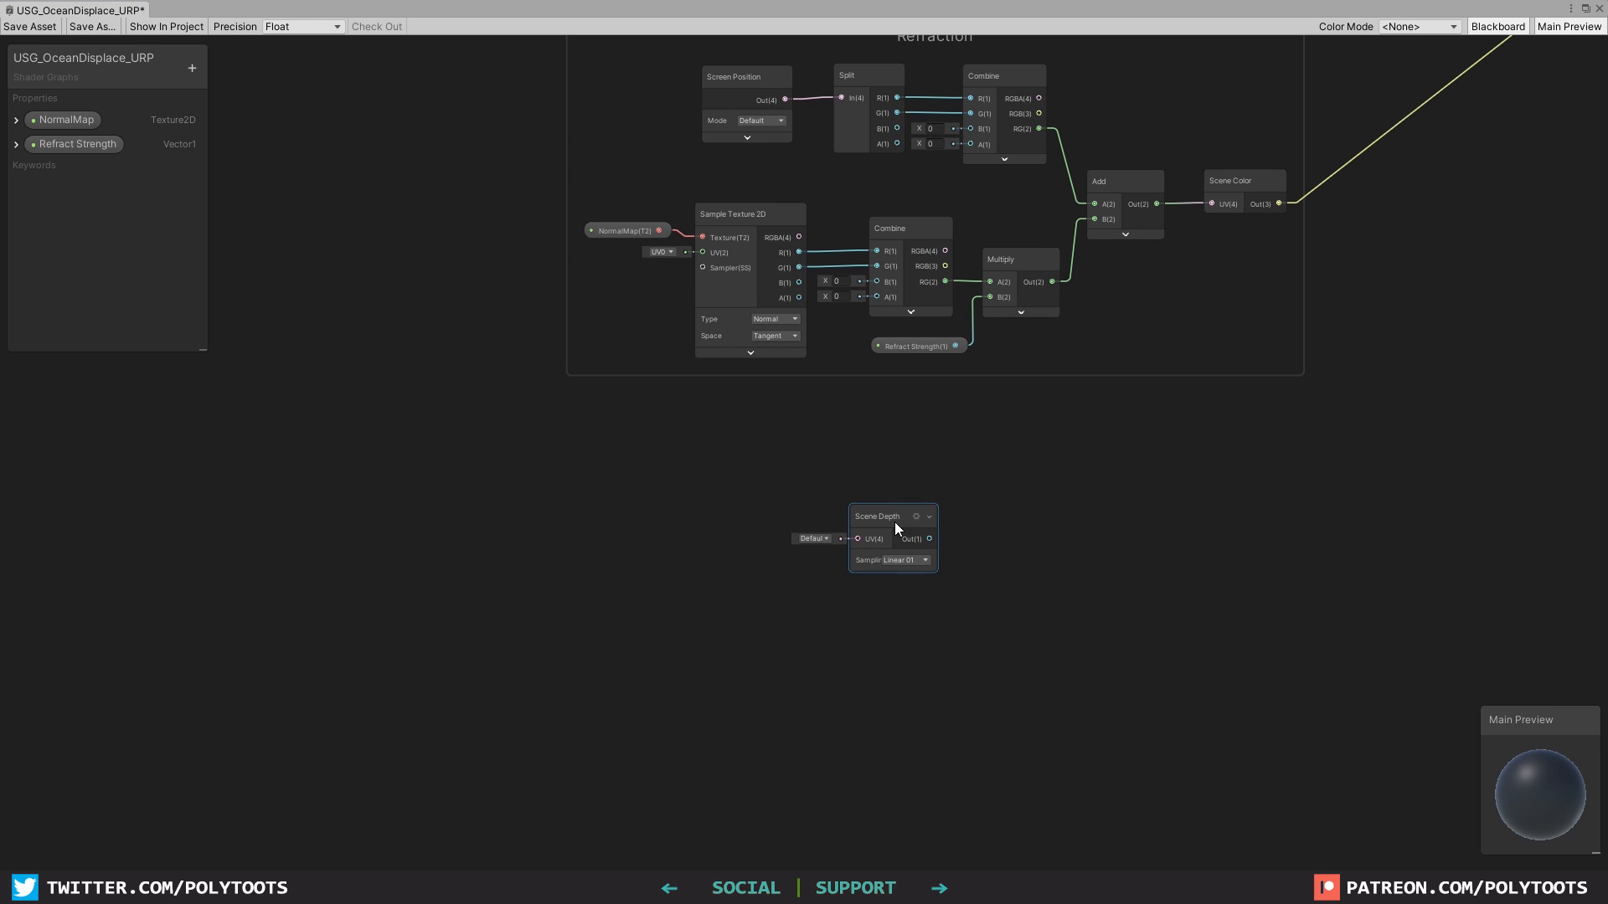
drag(894, 521, 749, 464)
Add a Multiply node beside Scene Depth and connect the Scene Depth output to its A input.
scroll(837, 478, up, 4)
key(space)
text(multi)
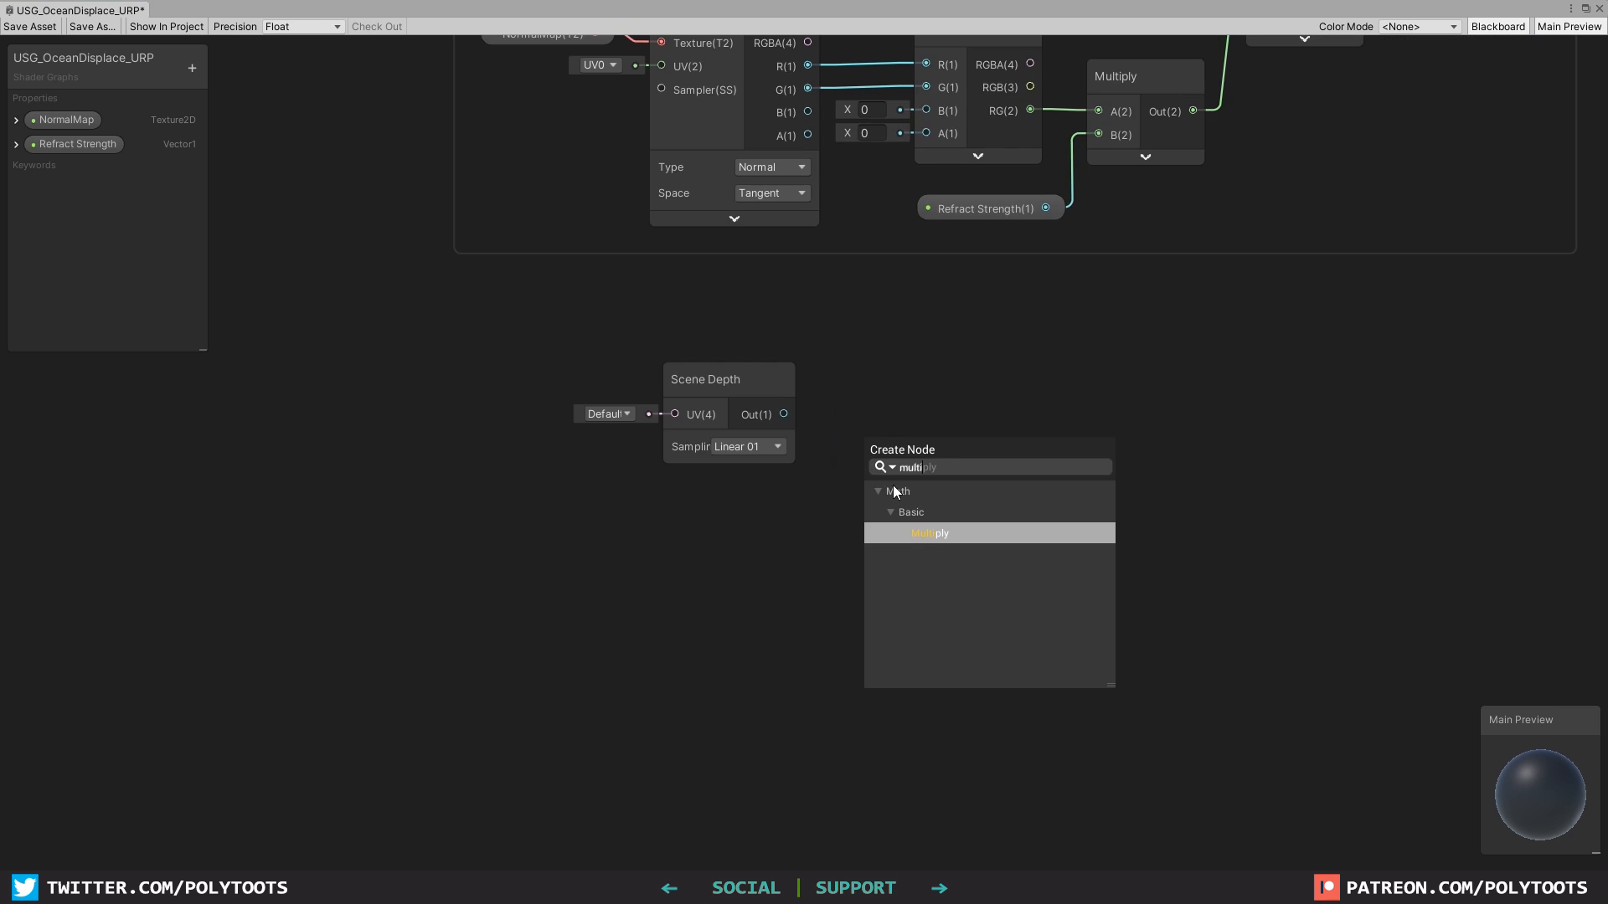
double_click(919, 533)
click(964, 584)
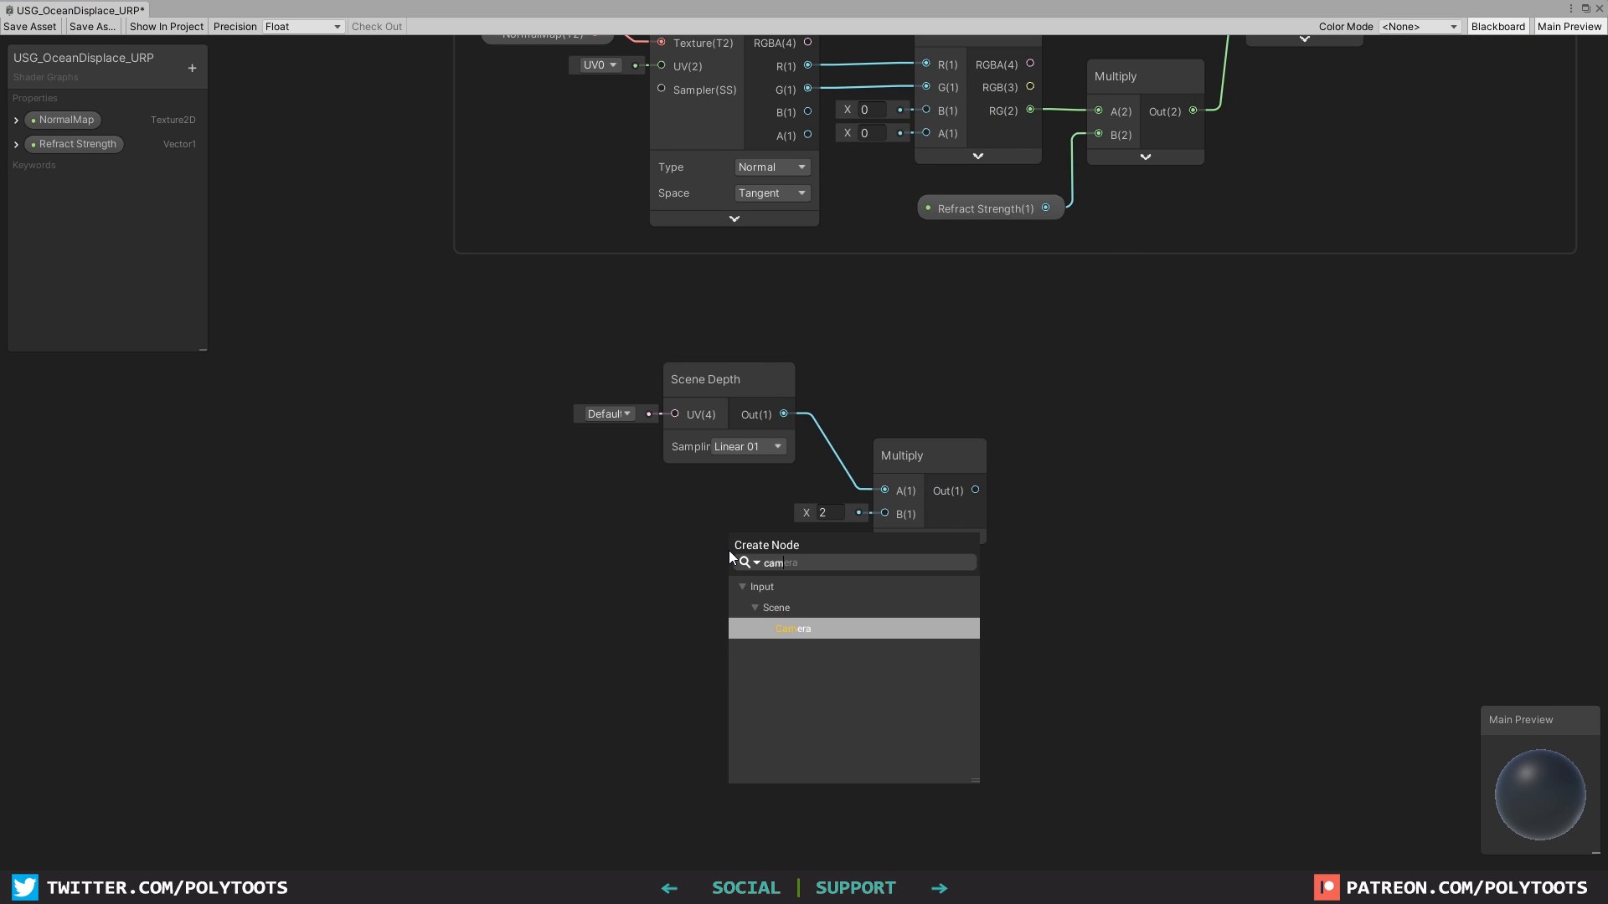
Add a Camera node below Scene Depth and connect its Far Plane output to the Multiply node's B input.
text(era)
double_click(803, 628)
drag(807, 621, 728, 535)
drag(755, 633, 884, 512)
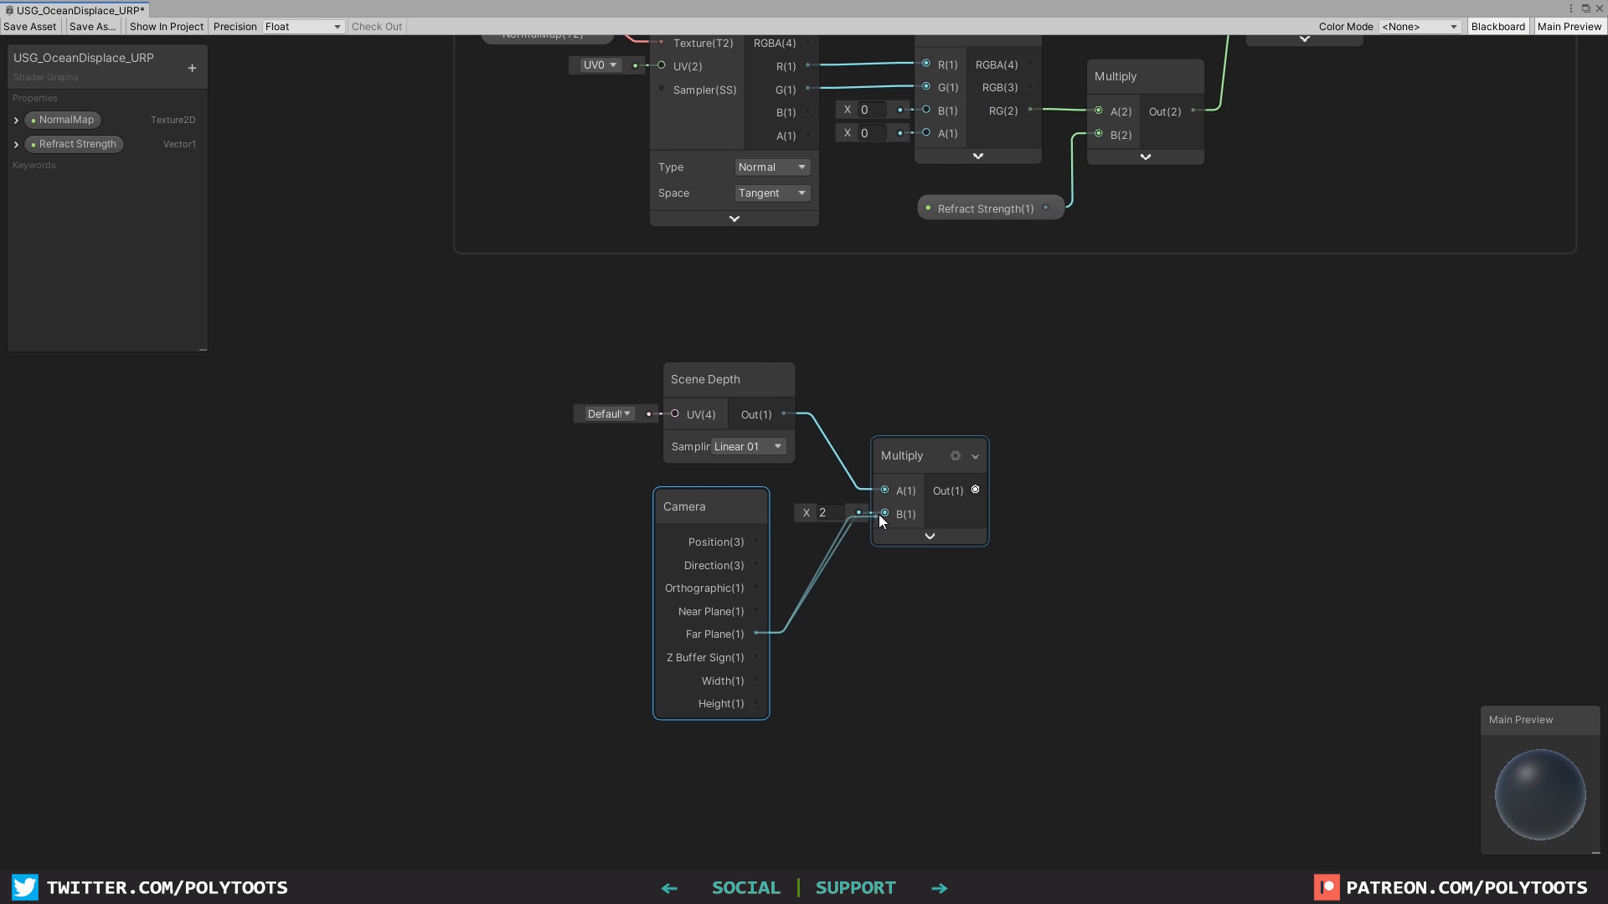
Tidy the Camera and Multiply nodes, add a Subtract node after them, and connect the Multiply output to its A input.
drag(700, 502, 730, 501)
drag(922, 457, 871, 449)
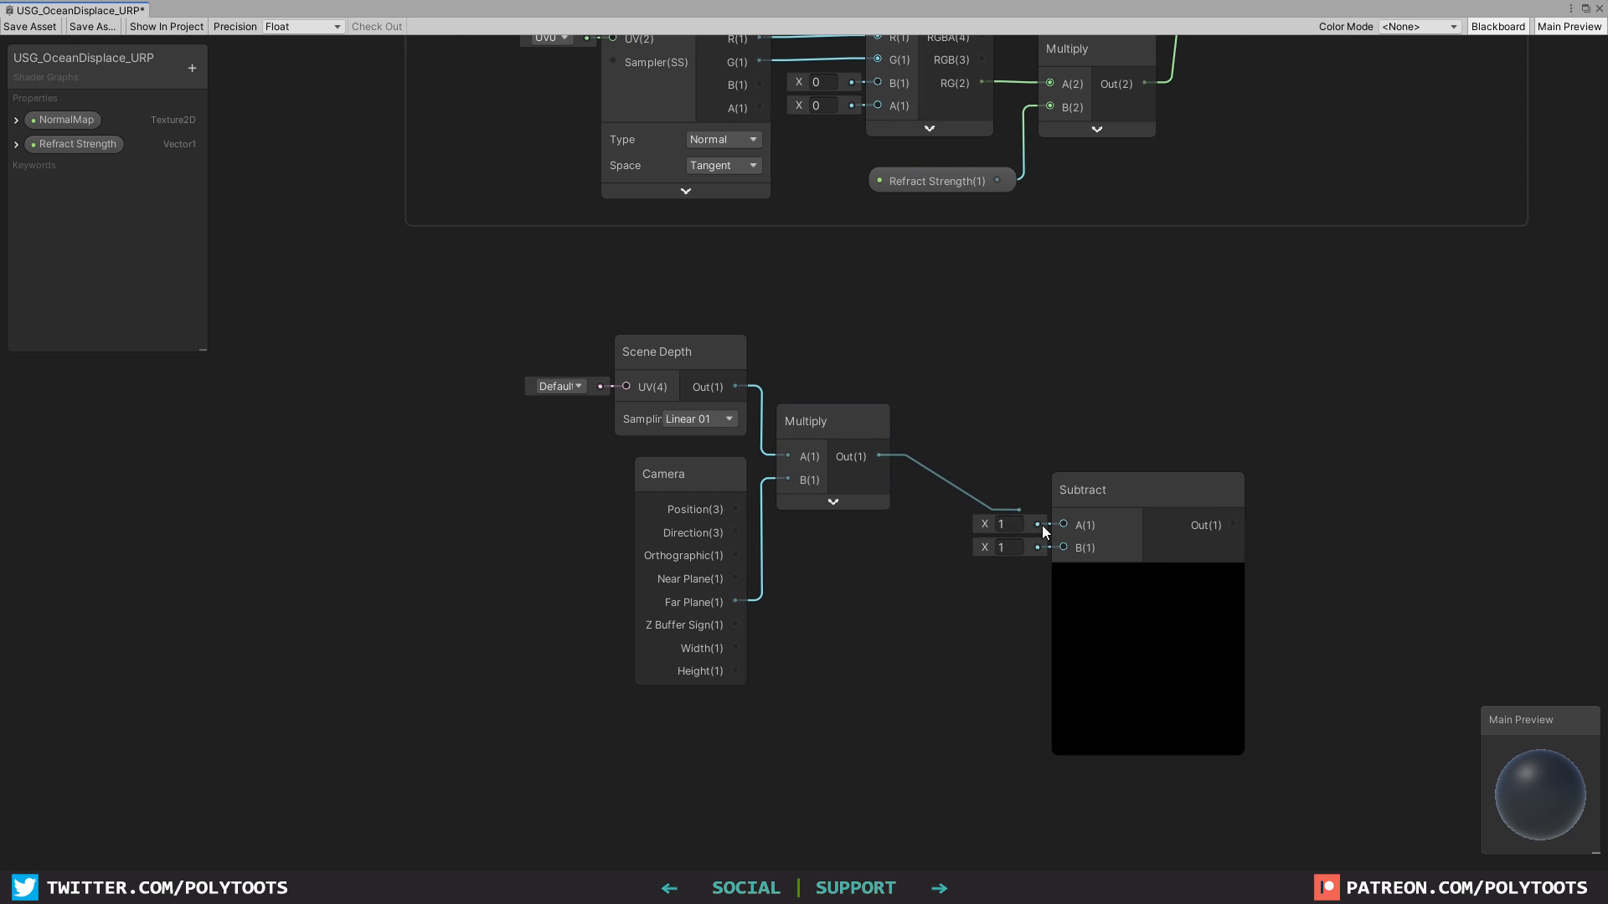
drag(1044, 531, 1107, 435)
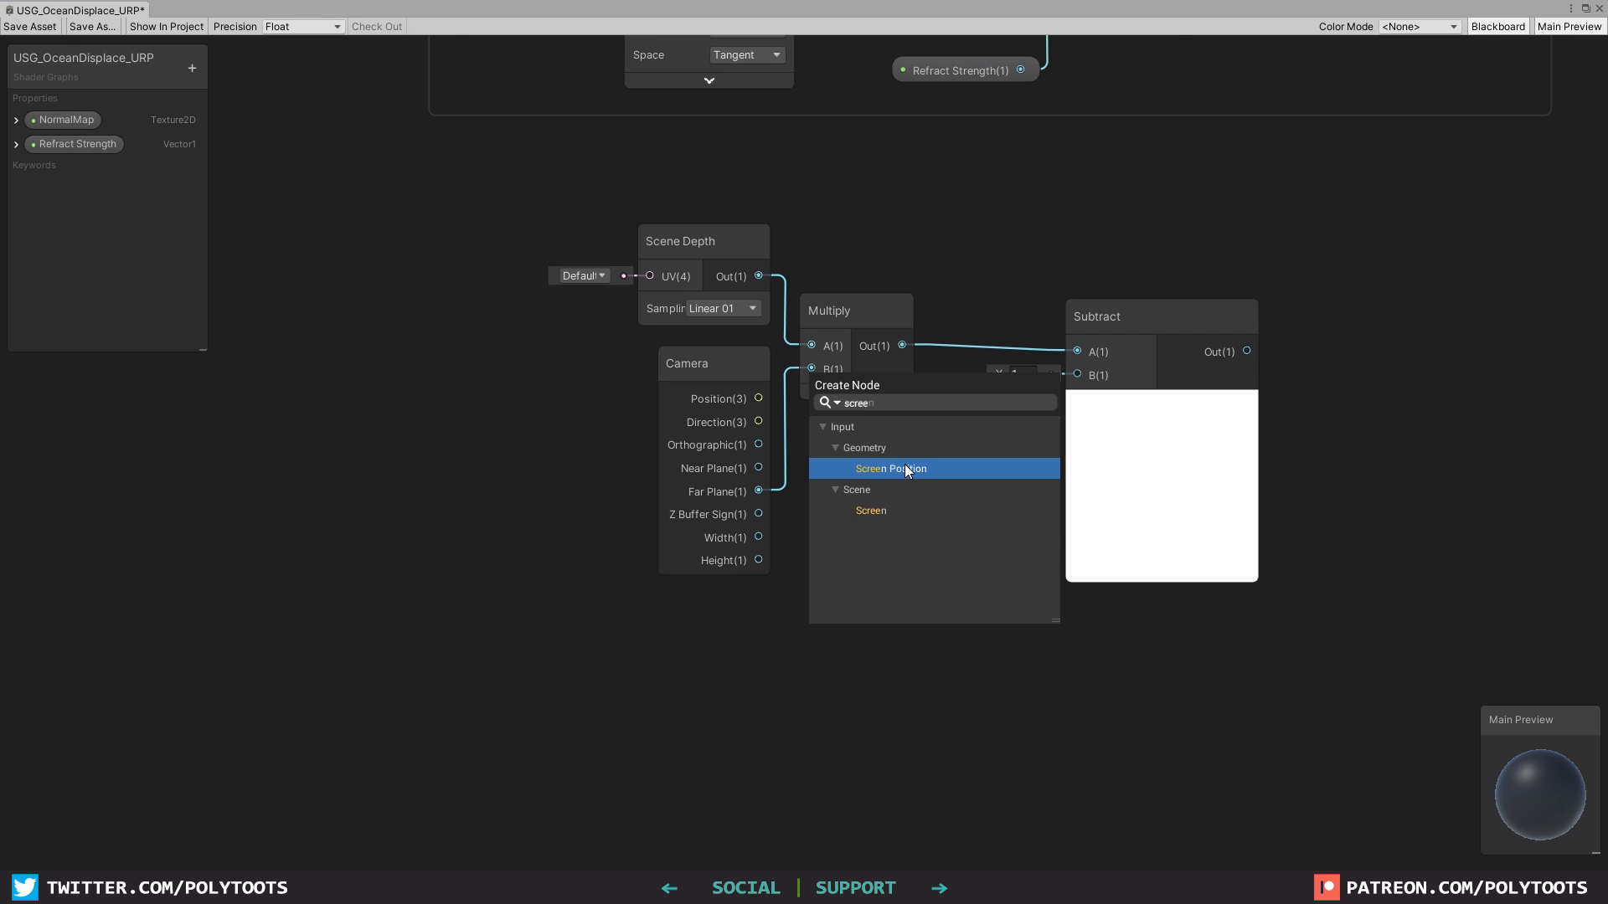
Add a Screen Position node below the Camera node and set its mode to Raw.
double_click(904, 464)
drag(886, 677, 701, 606)
click(735, 681)
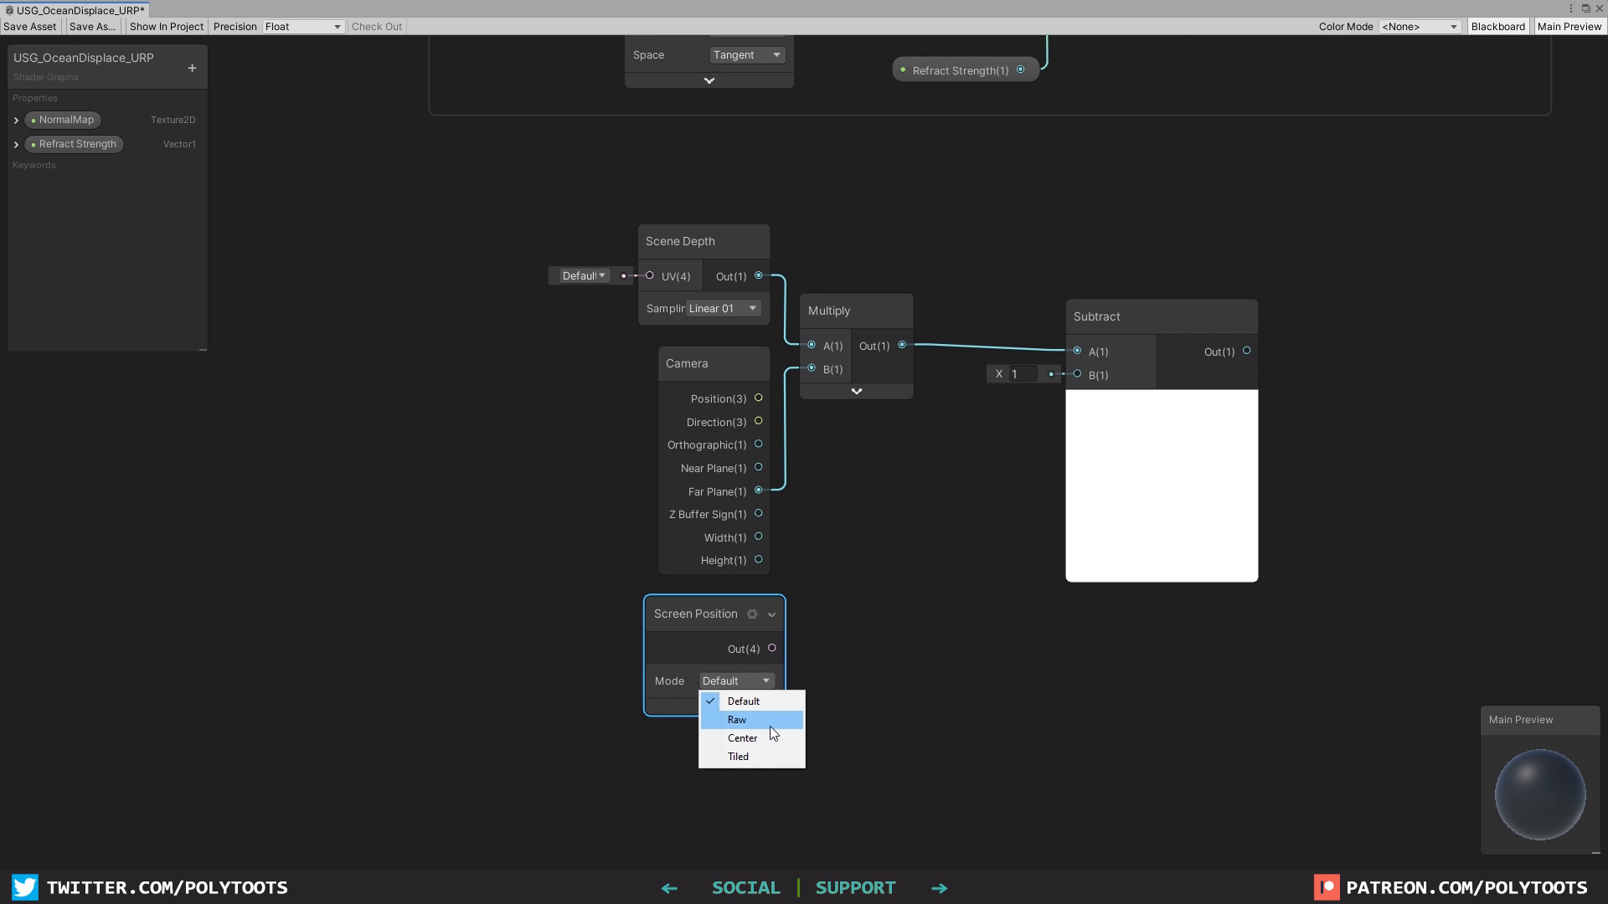
click(762, 720)
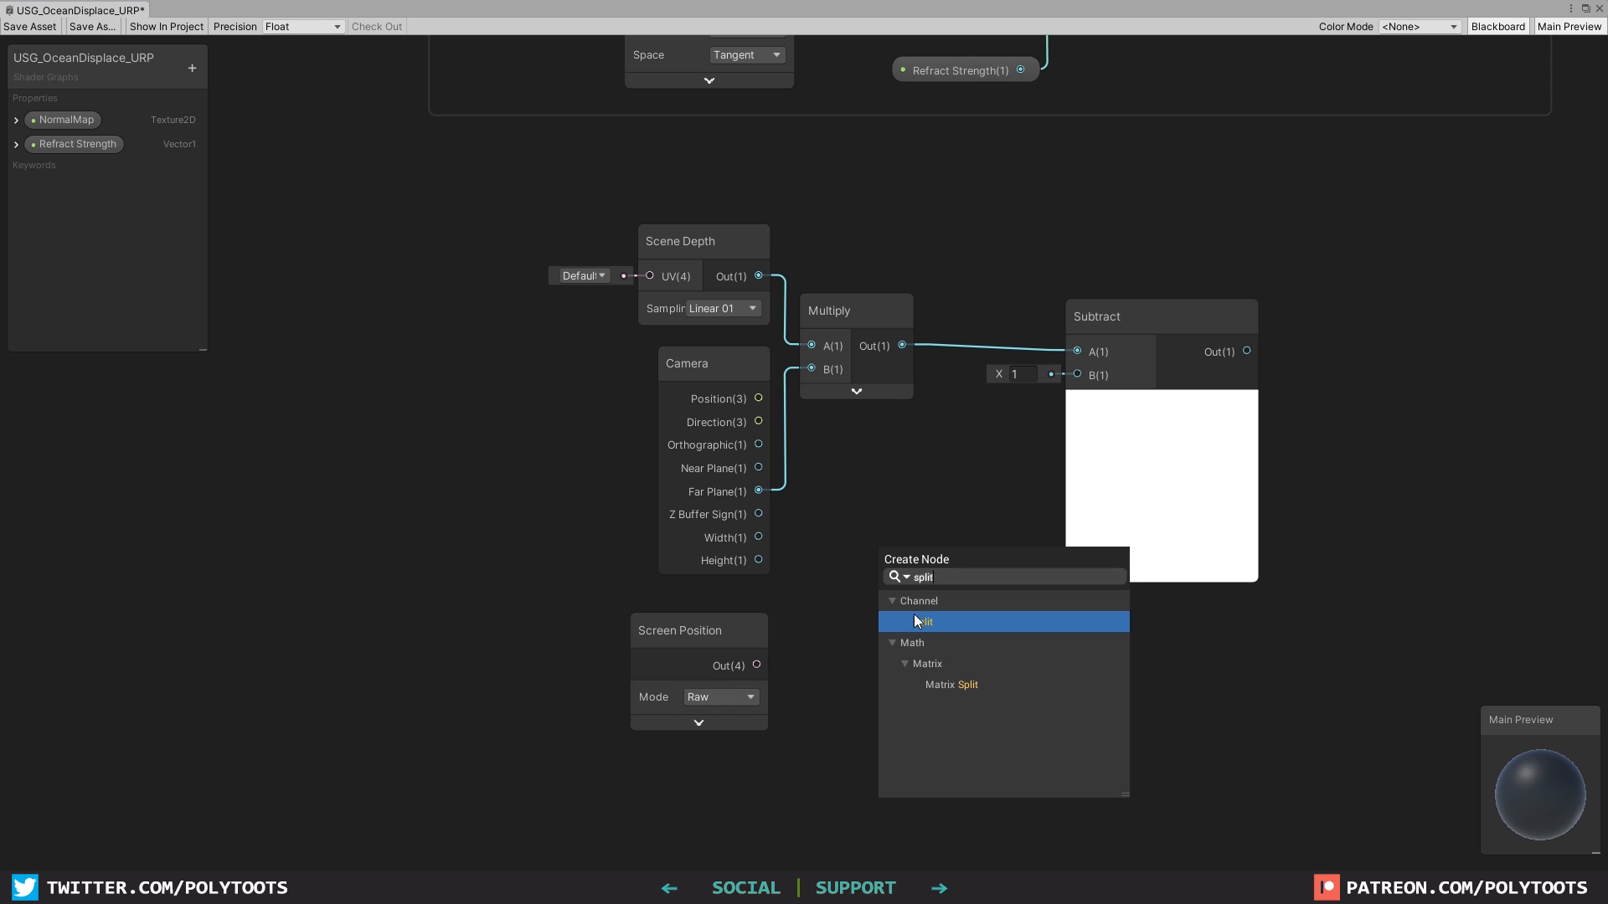
Add a Split node fed by Screen Position and connect its A output to the Subtract node's B input.
double_click(913, 615)
drag(758, 666, 832, 520)
drag(903, 627, 1077, 374)
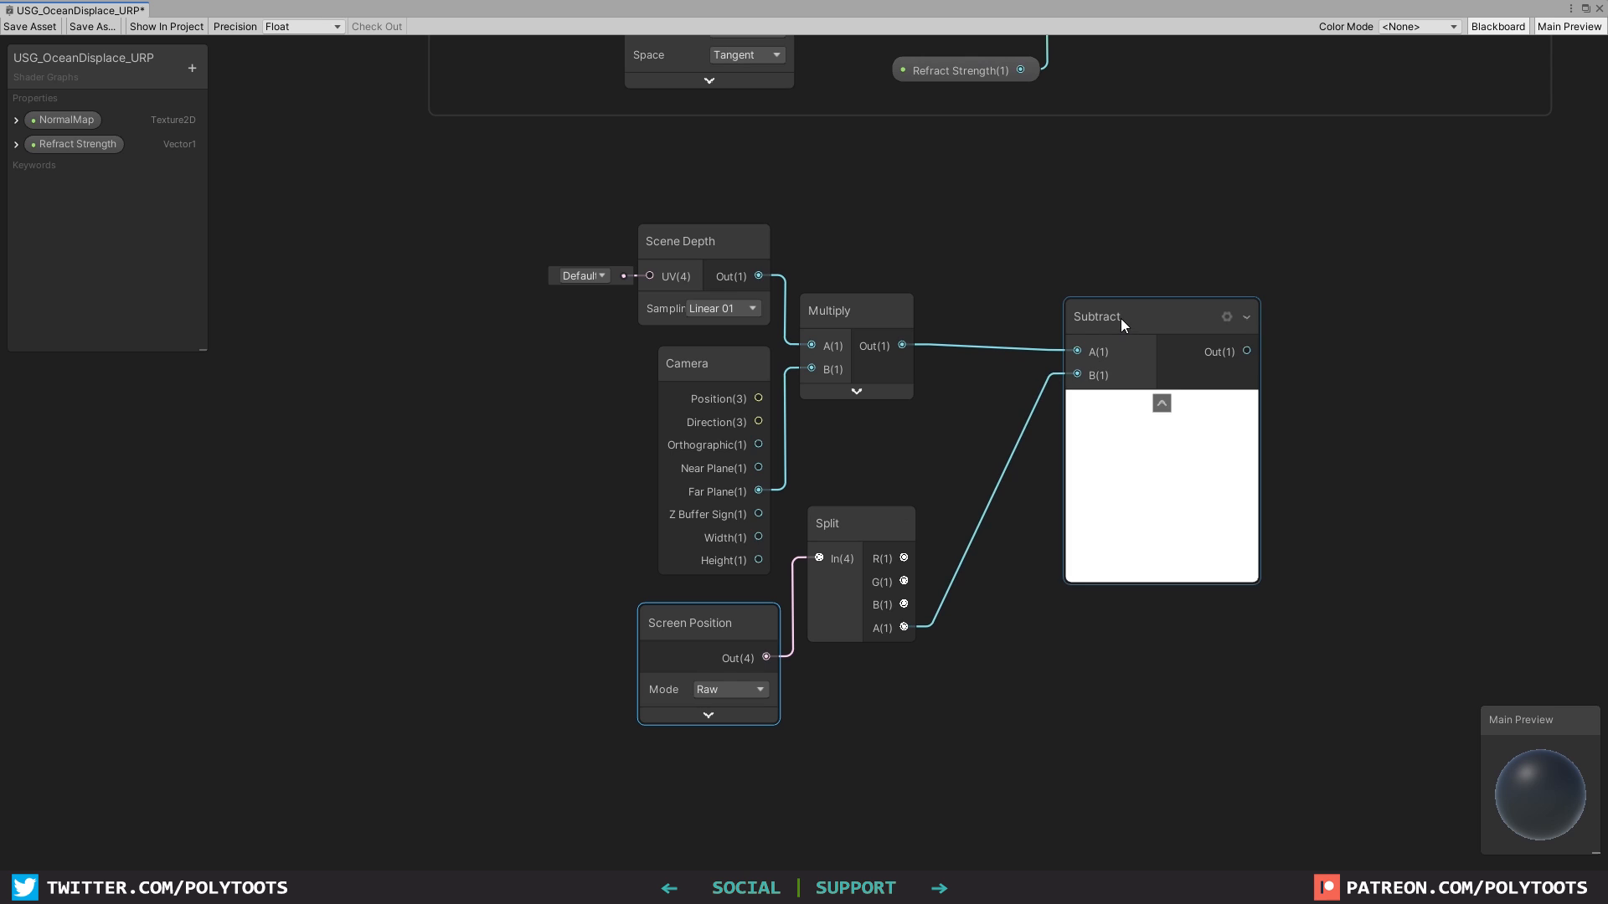
drag(1120, 318, 1023, 314)
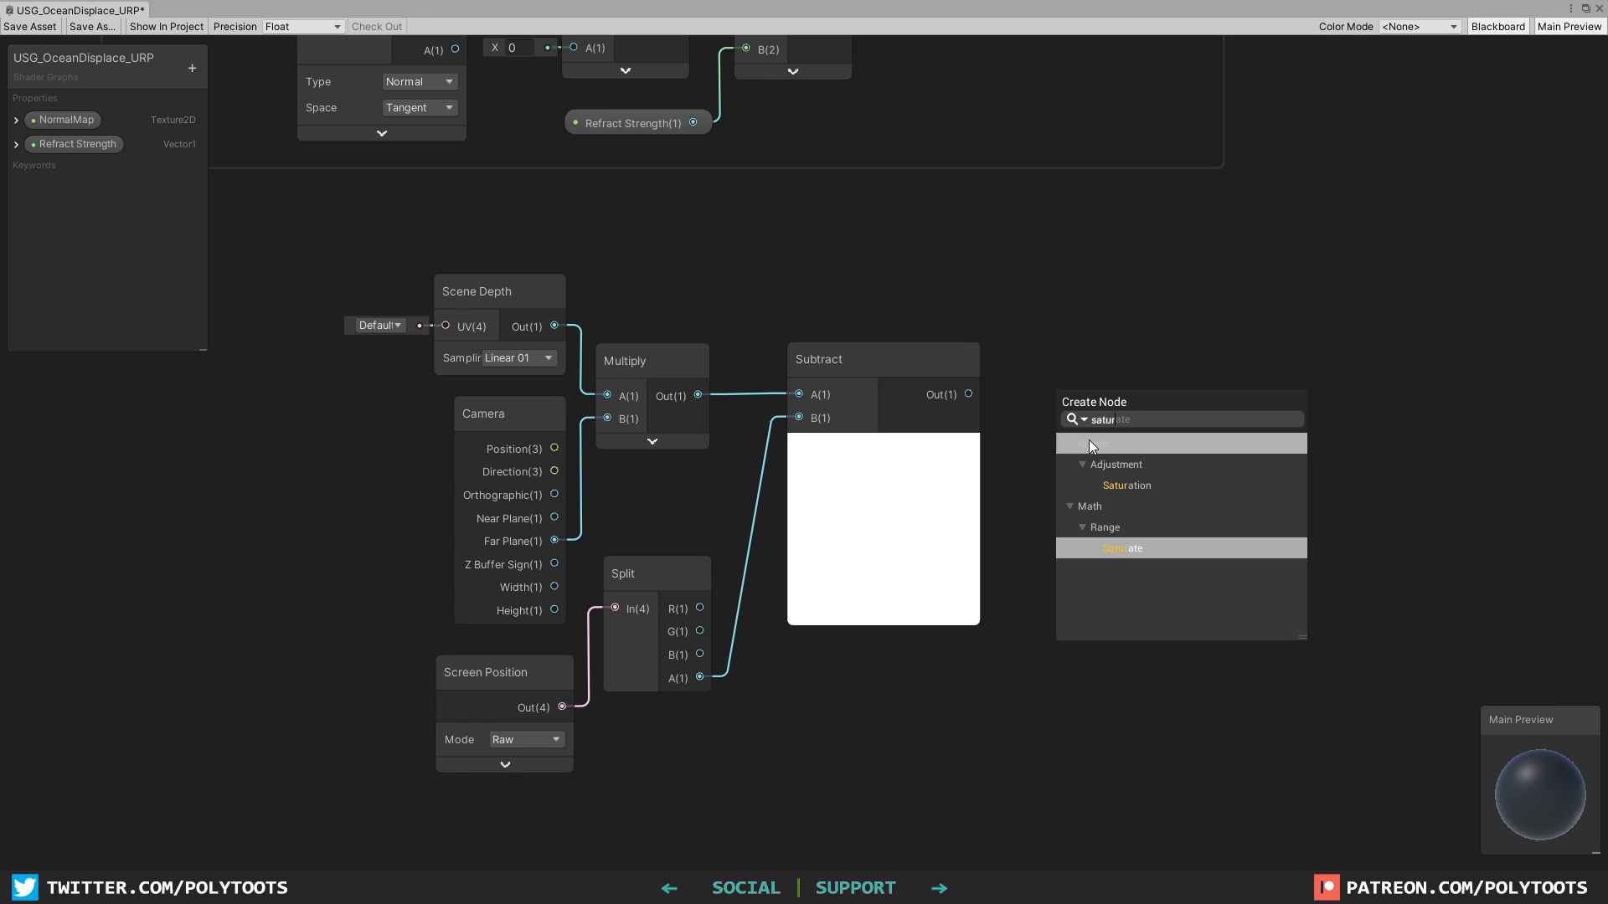
Add a Saturate node fed by the Subtract output, then collapse both nodes' previews and place them closer together.
click(1119, 549)
drag(968, 393, 1072, 425)
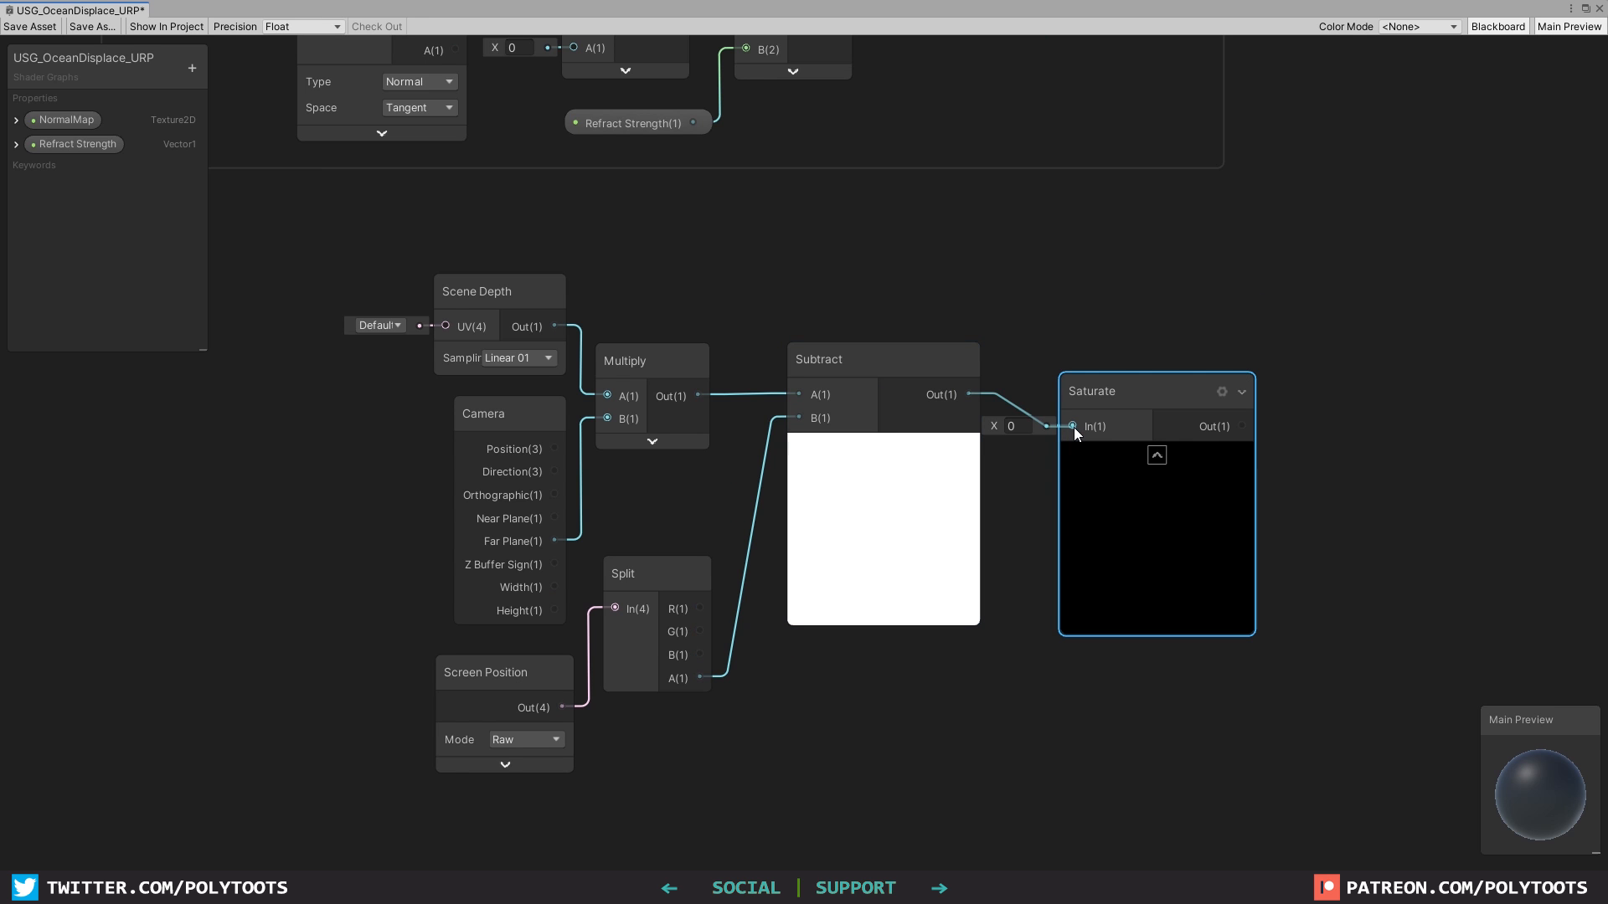
click(1156, 433)
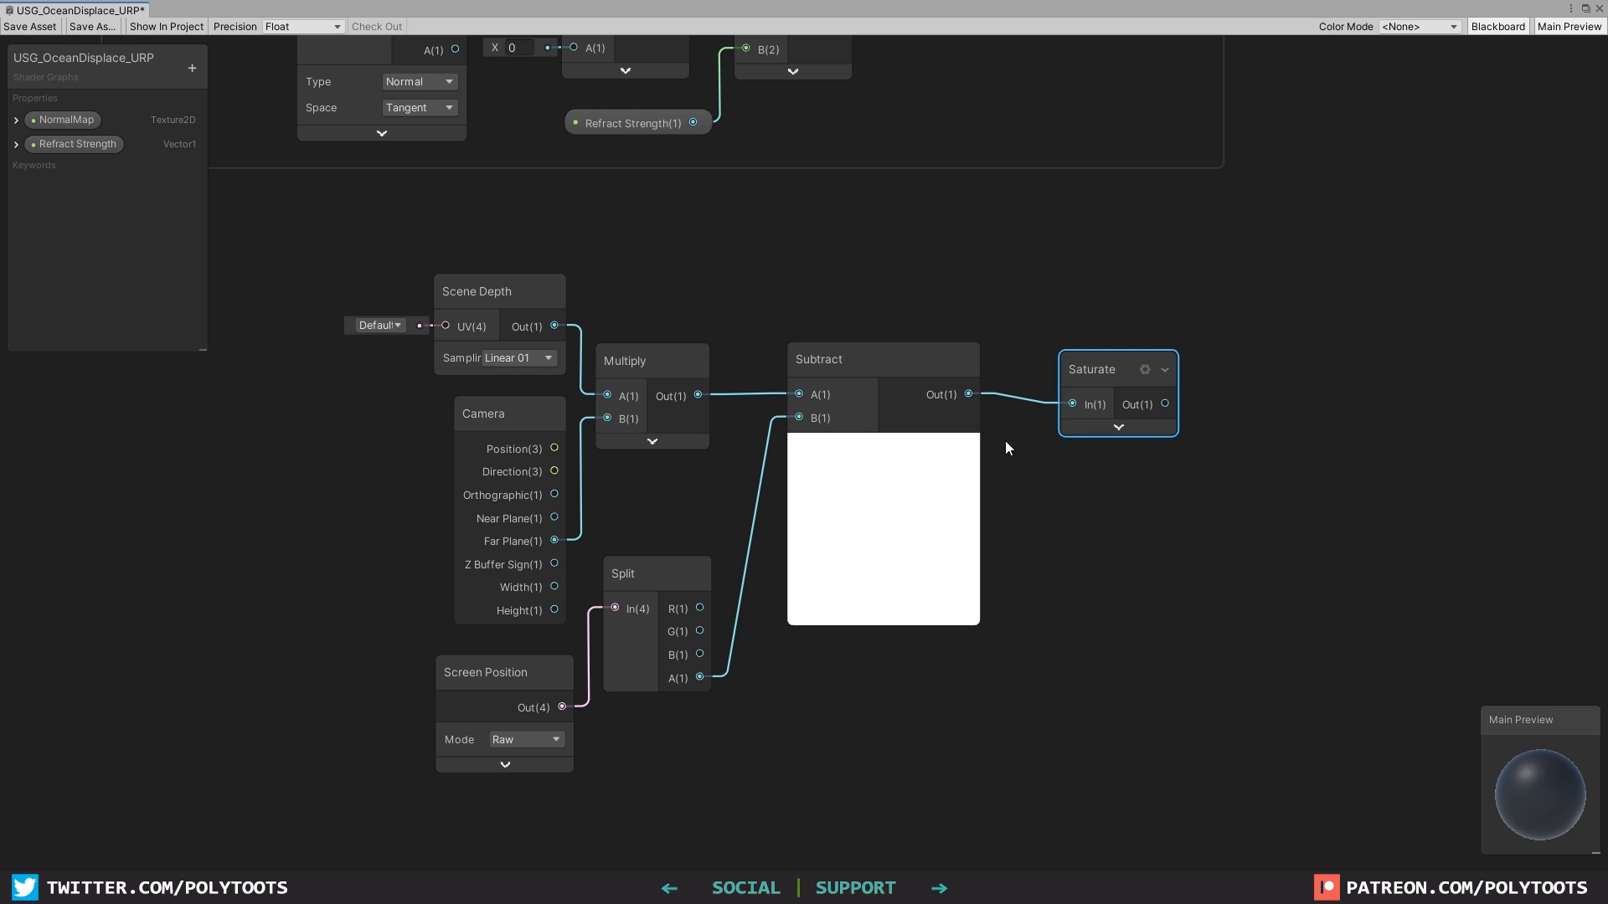
click(884, 444)
drag(819, 364, 795, 362)
drag(1097, 367, 1001, 363)
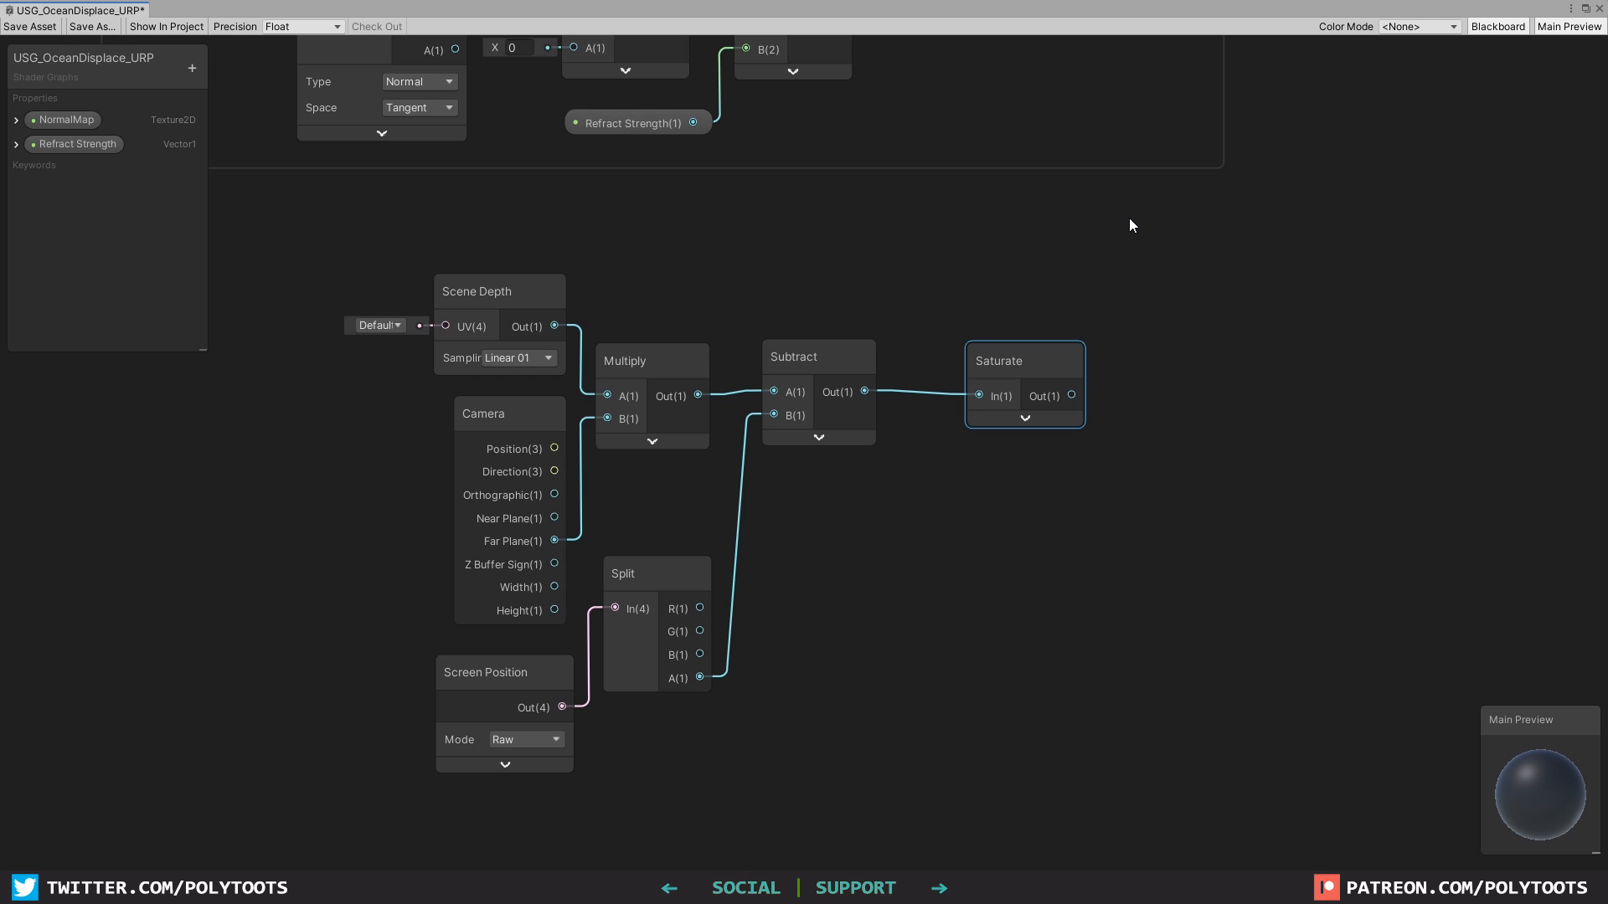
Connect the Saturate output to the PBR Master's Albedo, save the shader, and restore the editor layout to inspect the island.
scroll(1129, 218, down, 5)
drag(678, 748, 1142, 153)
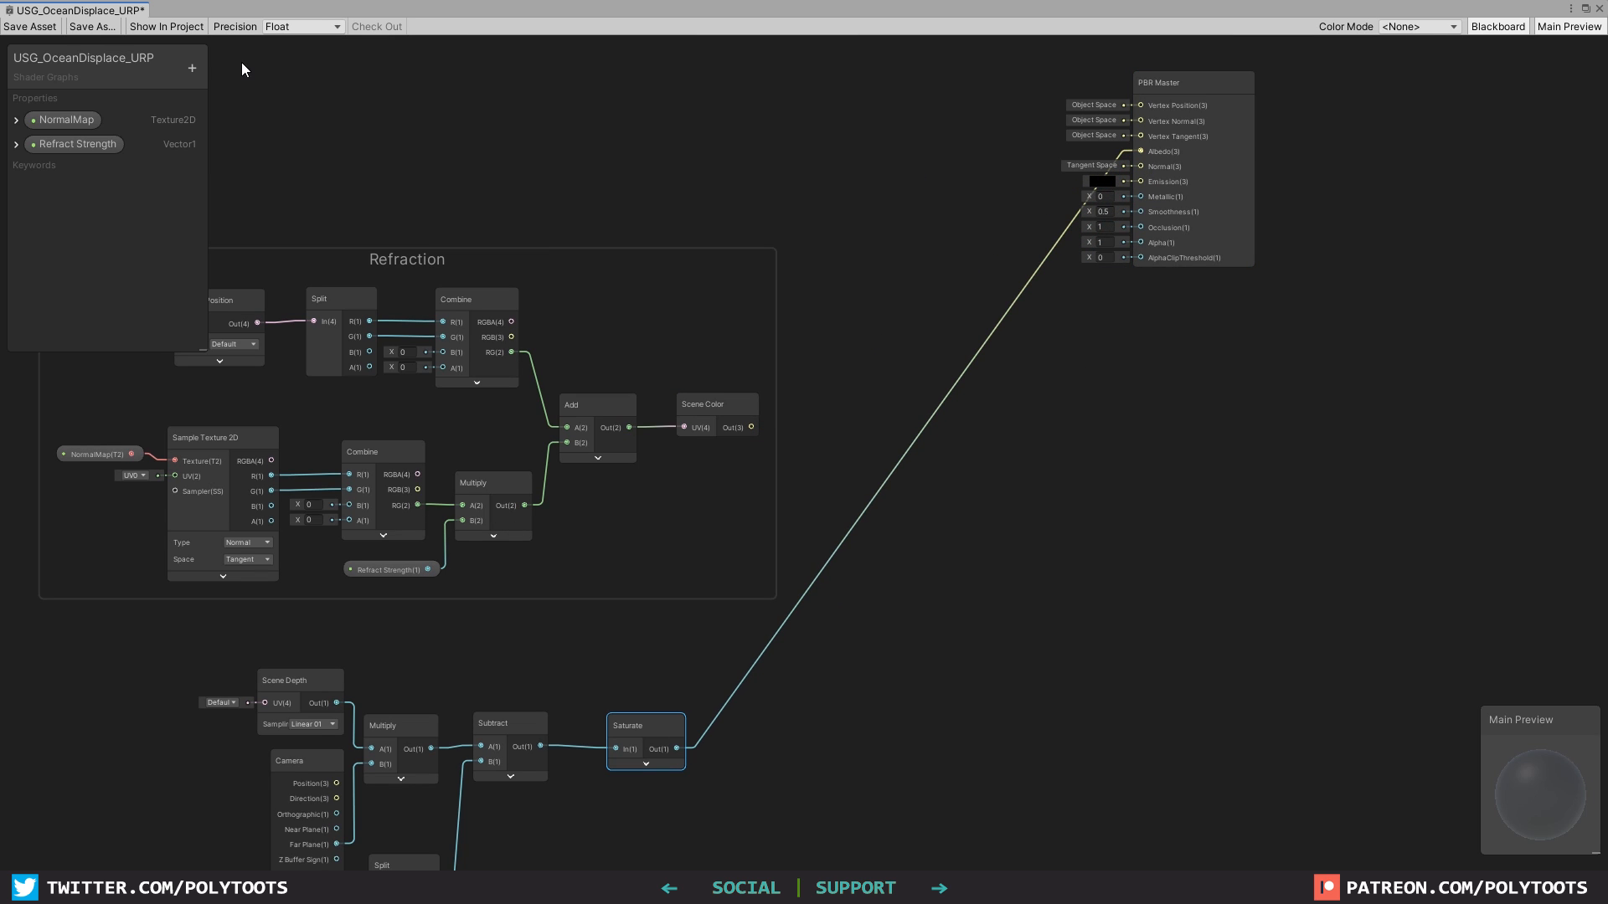
click(42, 31)
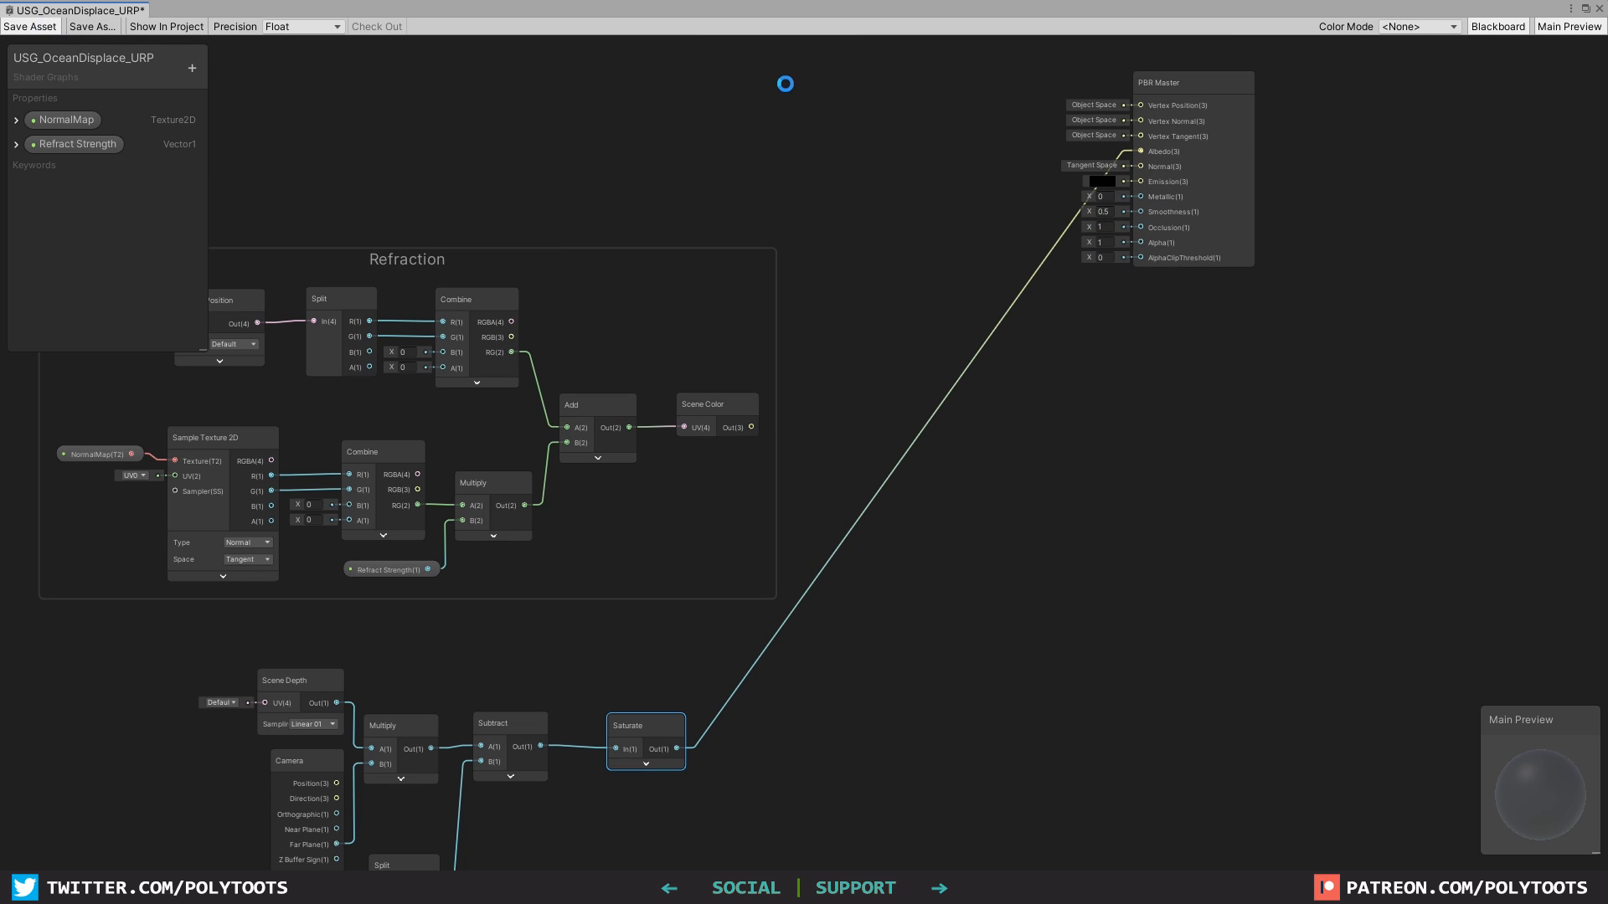
click(1586, 10)
right_drag(804, 586, 829, 545)
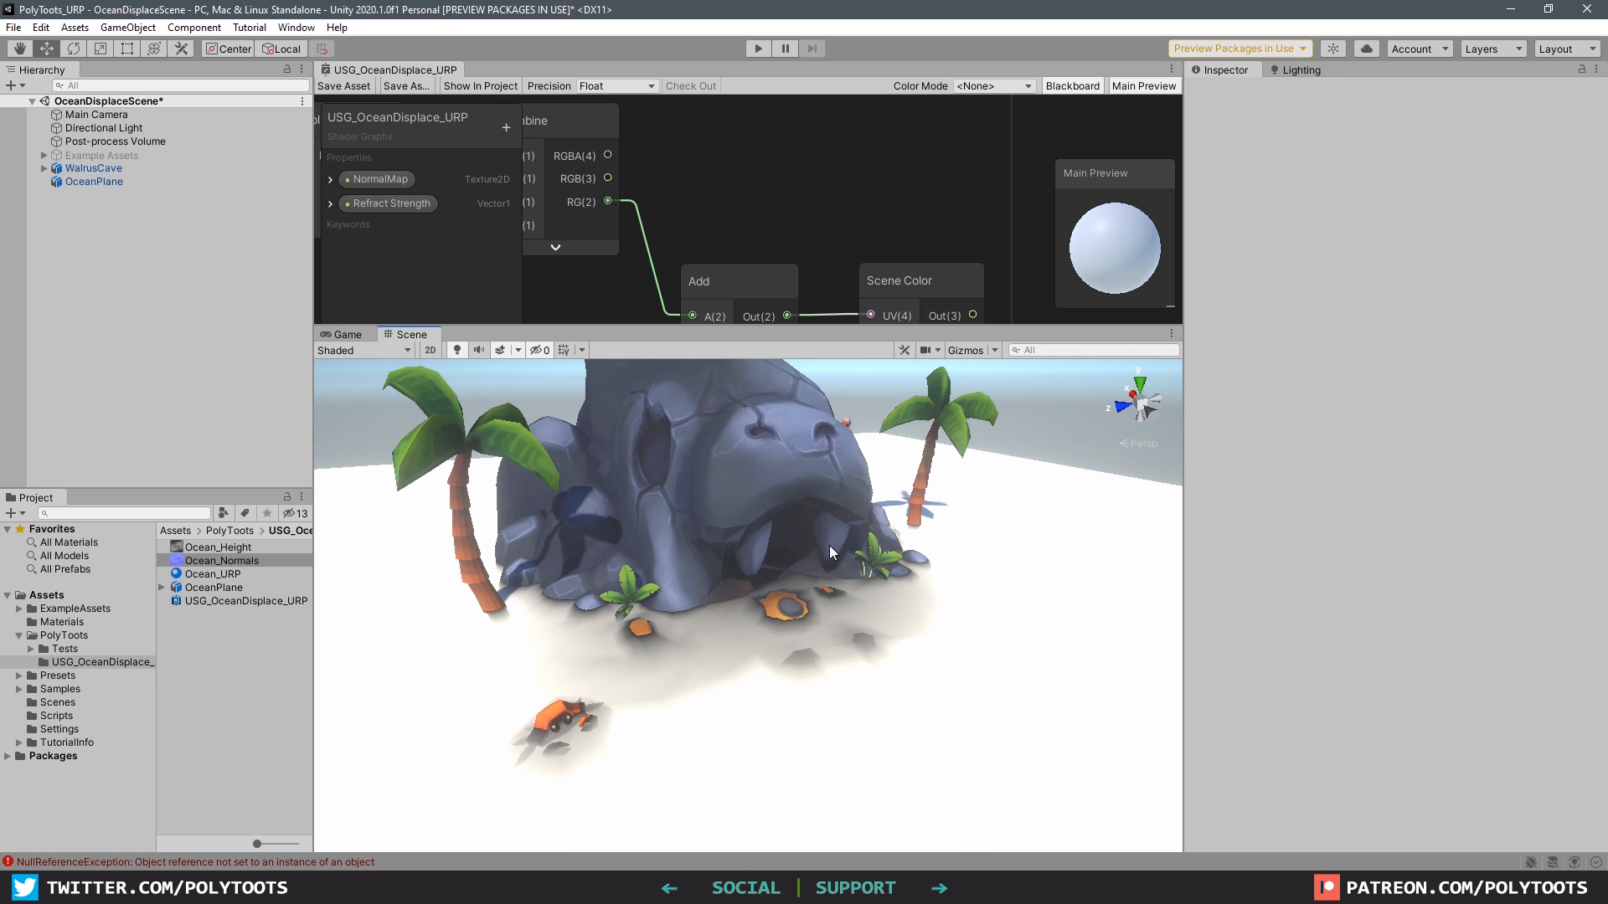
mouse_move(787, 583)
alt+mouse_down()
mouse_move(762, 586)
mouse_move(809, 588)
alt+mouse_up()
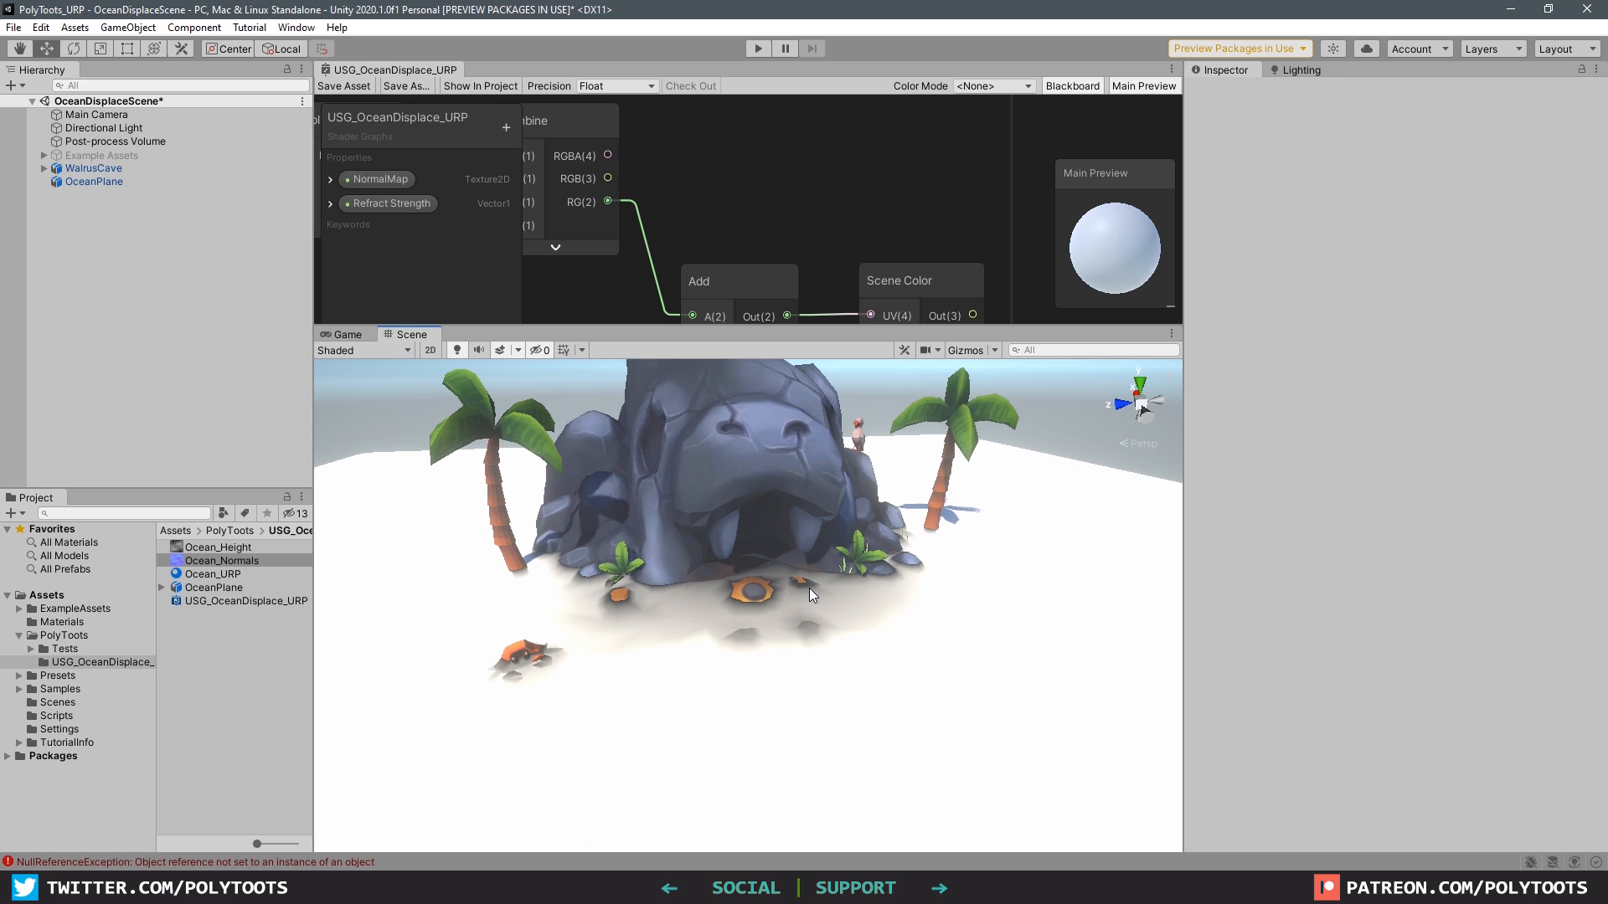
middle_drag(628, 604, 675, 593)
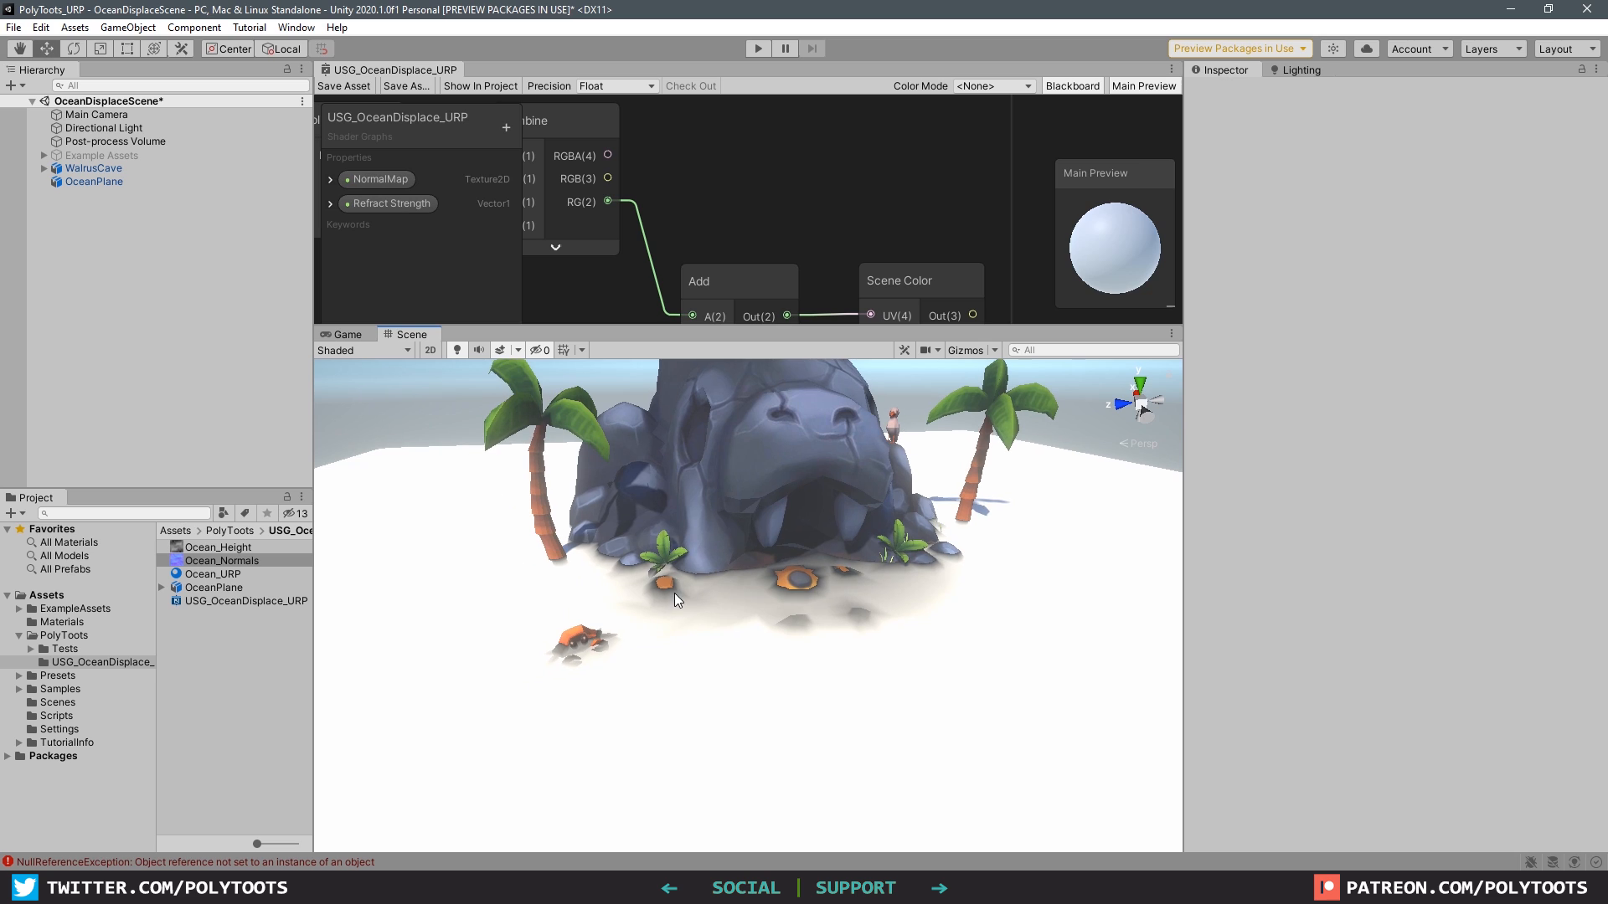
Enlarge the shader graph area above the Scene view to make room for editing the depth nodes.
drag(890, 378, 890, 422)
middle_drag(900, 335, 904, 279)
scroll(904, 279, down, 4)
scroll(711, 329, down, 2)
middle_drag(768, 406, 827, 277)
scroll(827, 276, down, 2)
middle_drag(900, 326, 846, 259)
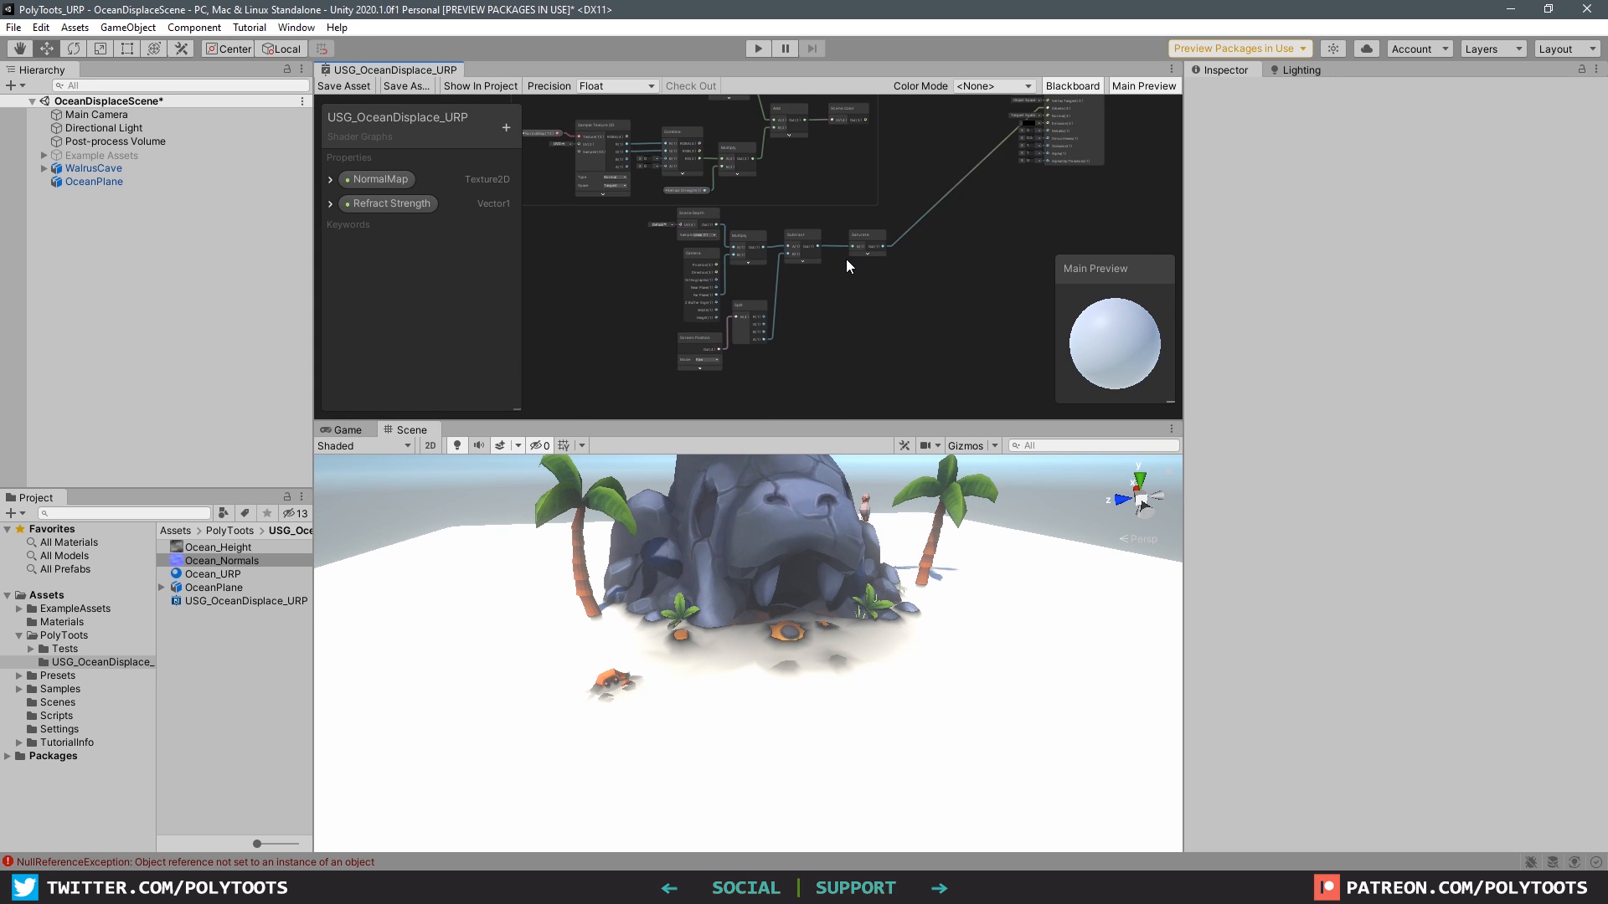
scroll(846, 251, up, 6)
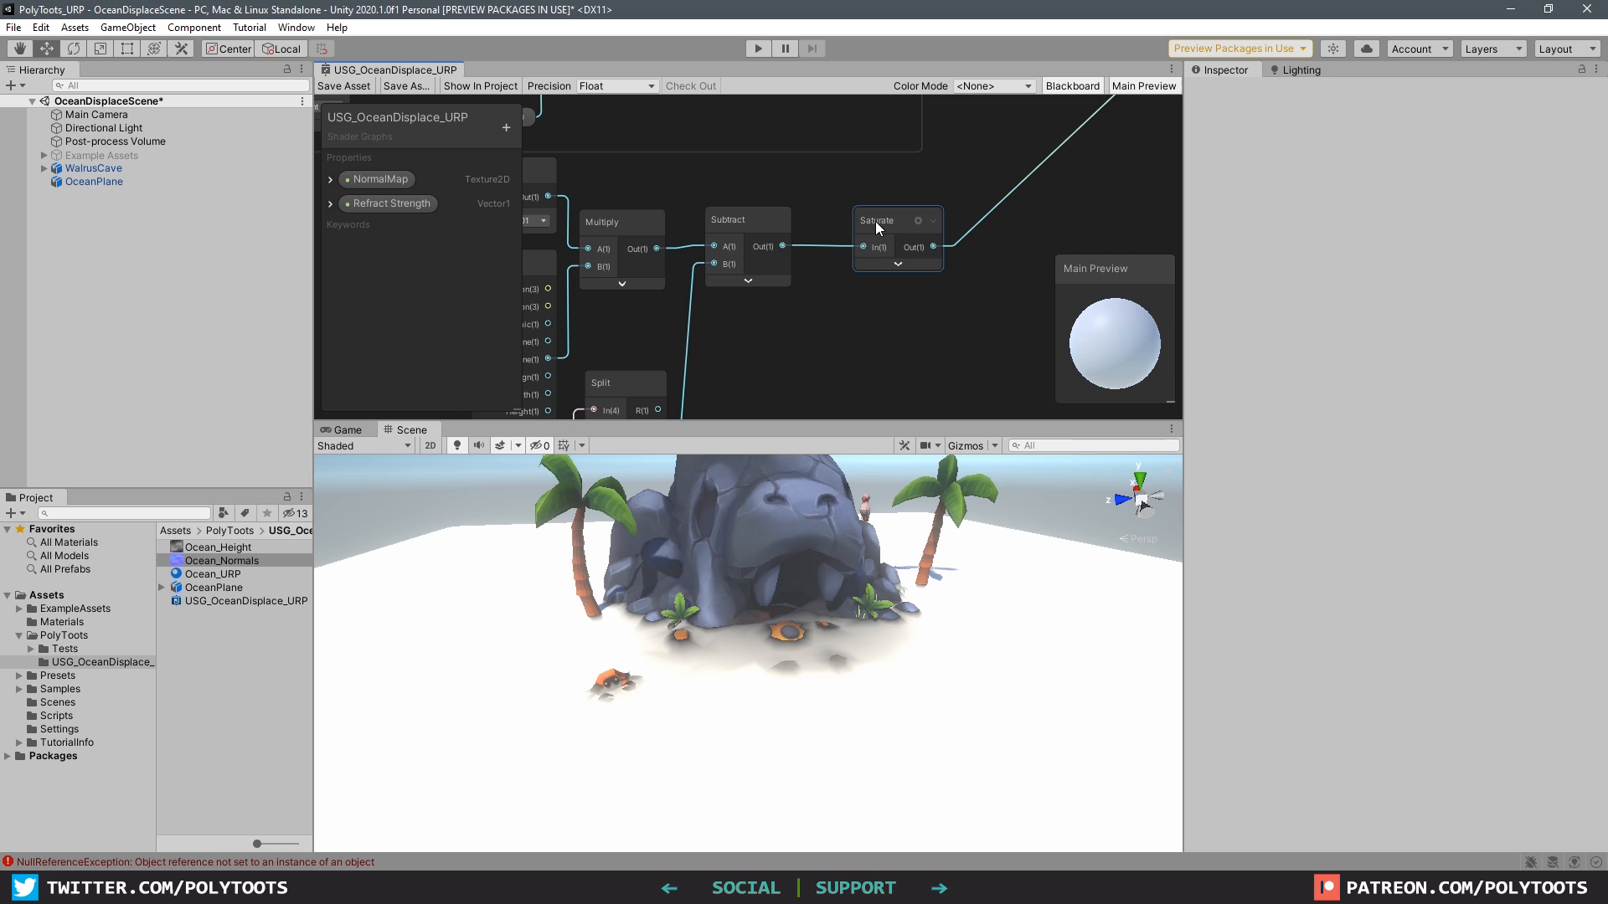
Insert a One Minus node between Subtract and Saturate, save the shader, and check the ocean around the island.
drag(876, 221, 1046, 223)
key(space)
text(one)
click(913, 116)
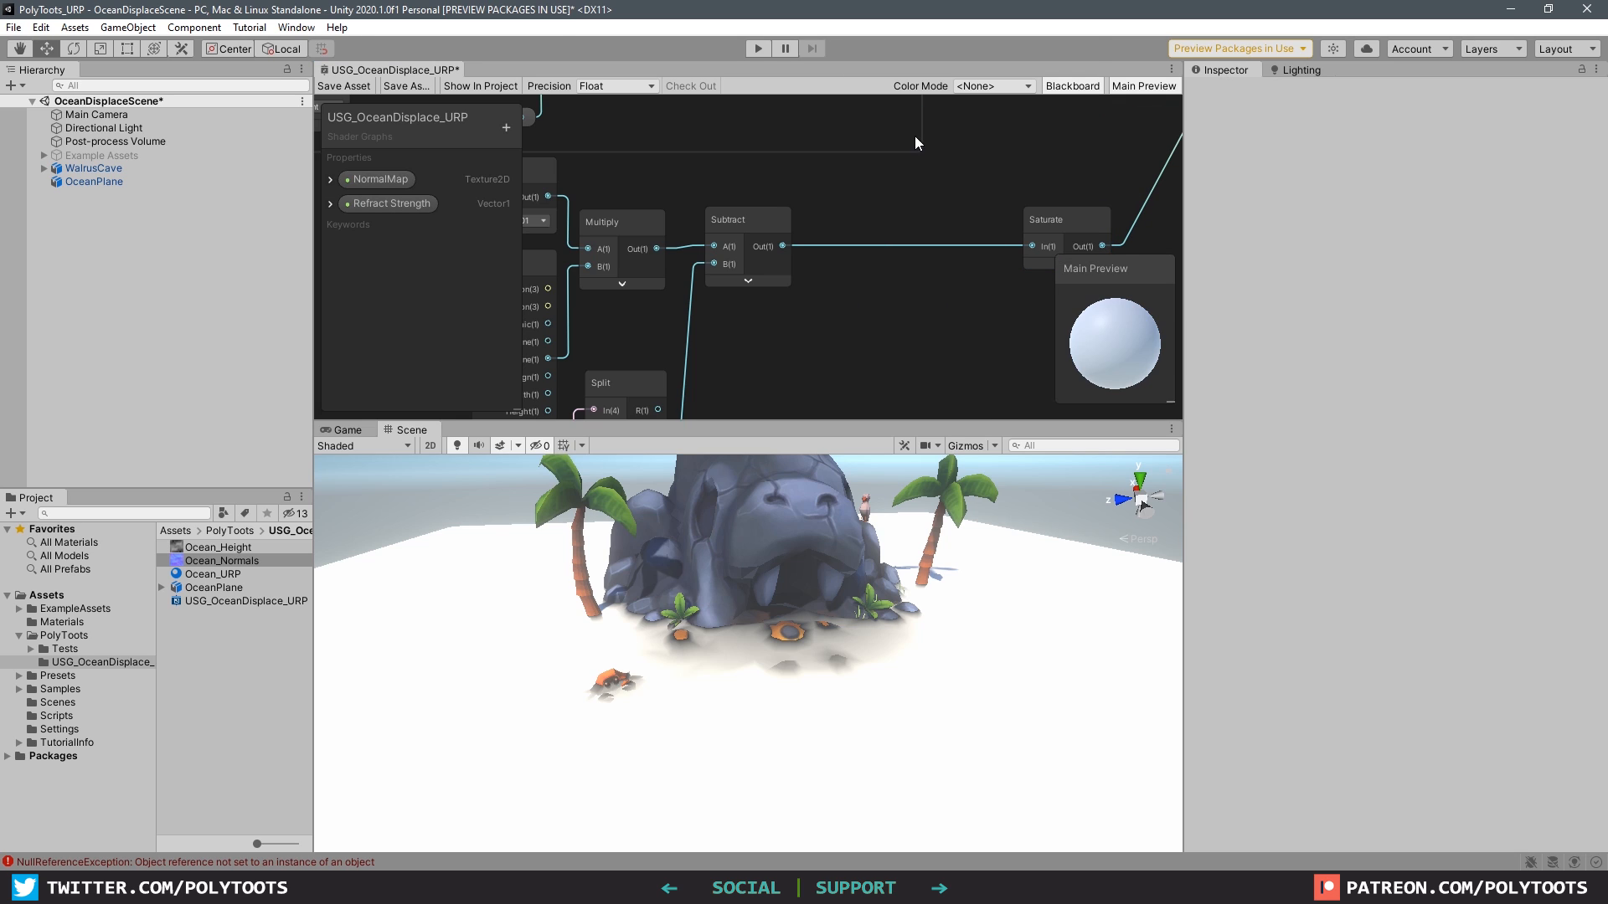
drag(783, 246, 1032, 237)
drag(887, 285, 901, 208)
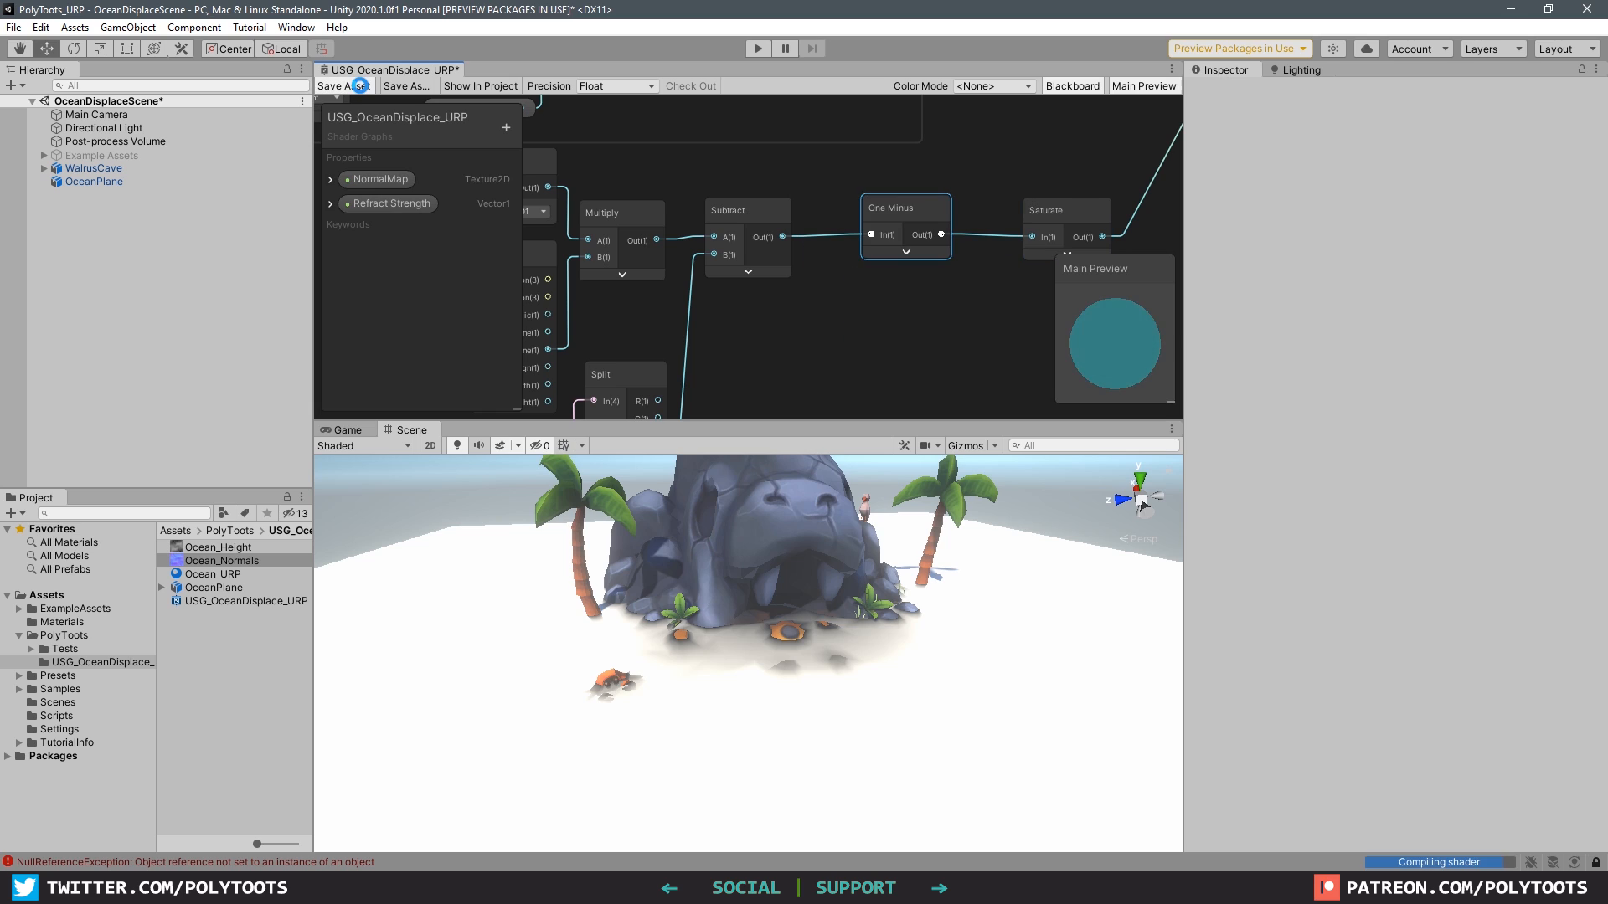
click(356, 85)
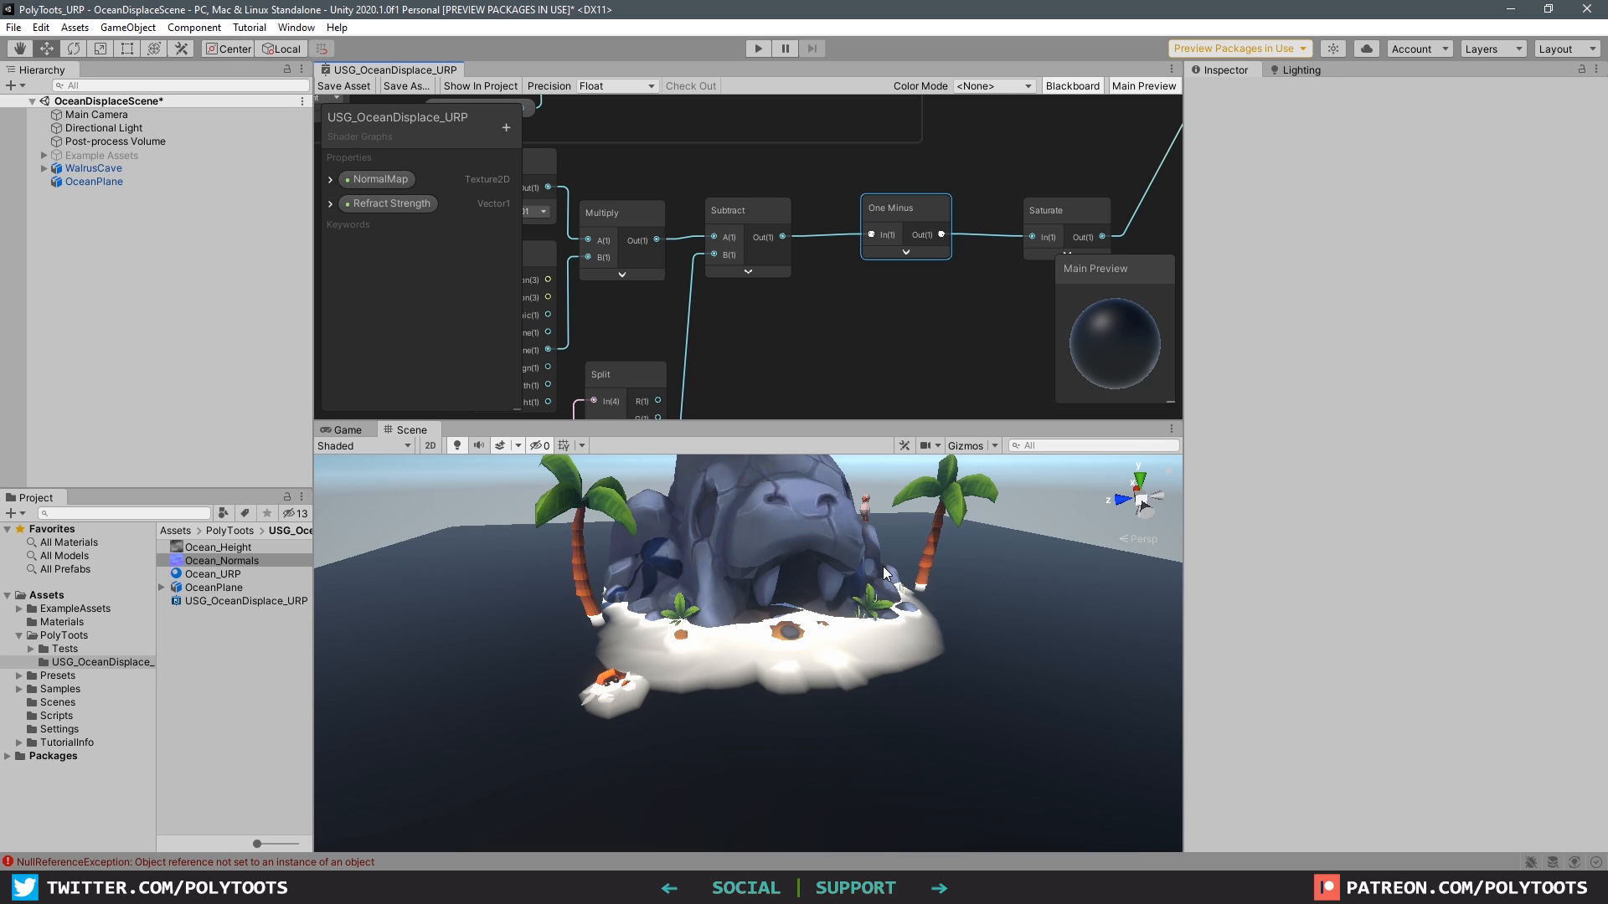
alt+drag(926, 576, 913, 590)
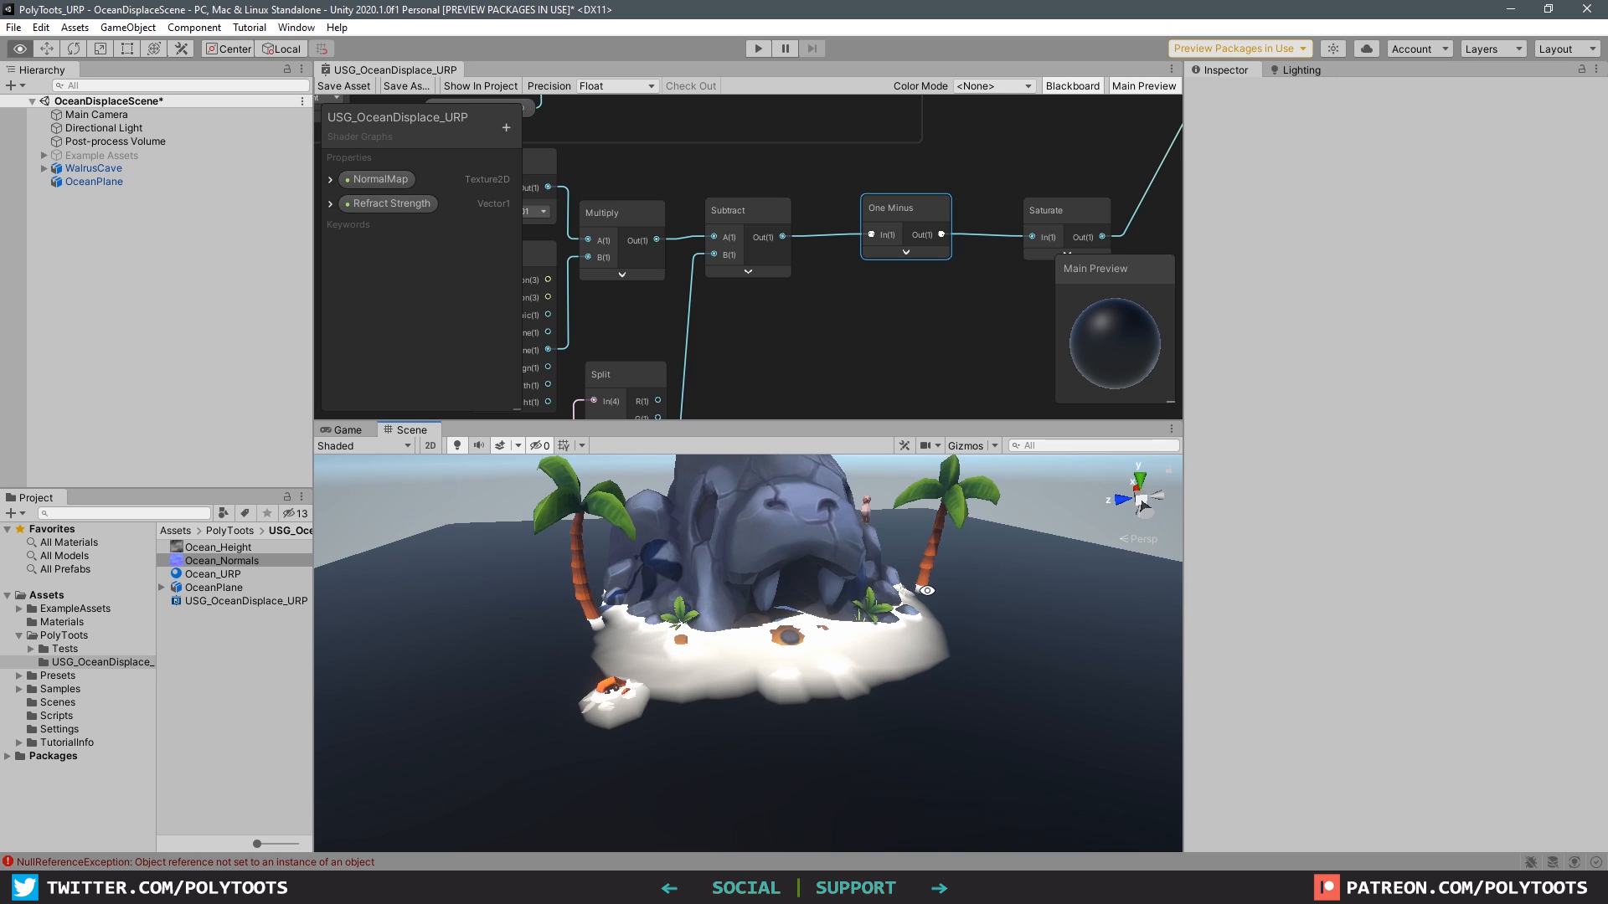
Add a Multiply node beside the Screen Position's Split node and connect the Split's A output to its A input.
key(space)
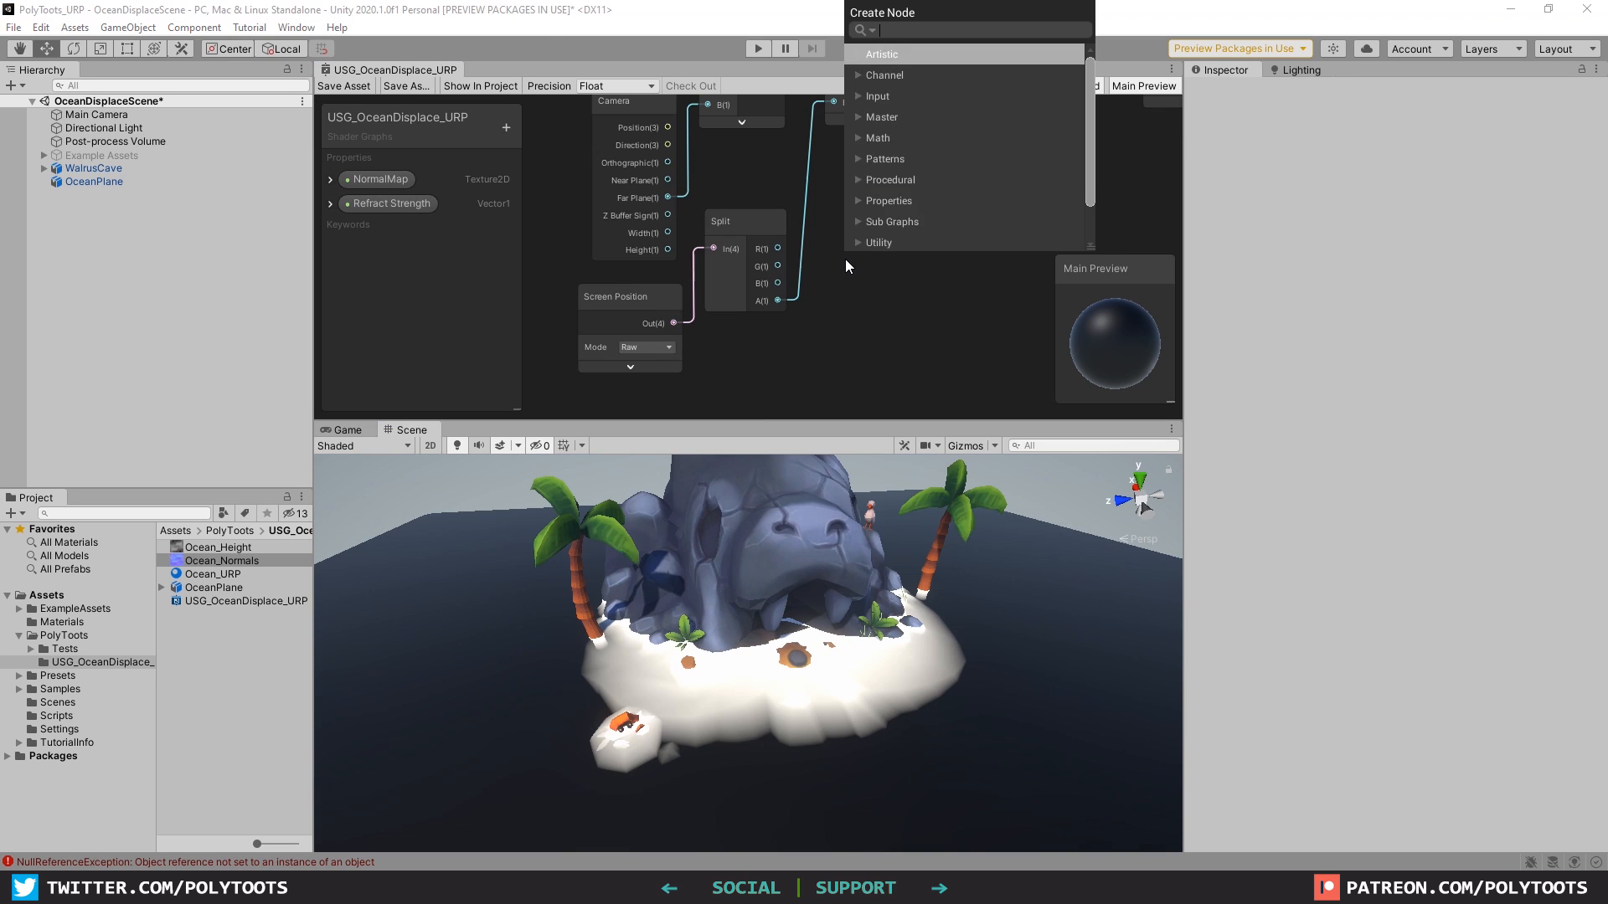
text(multi)
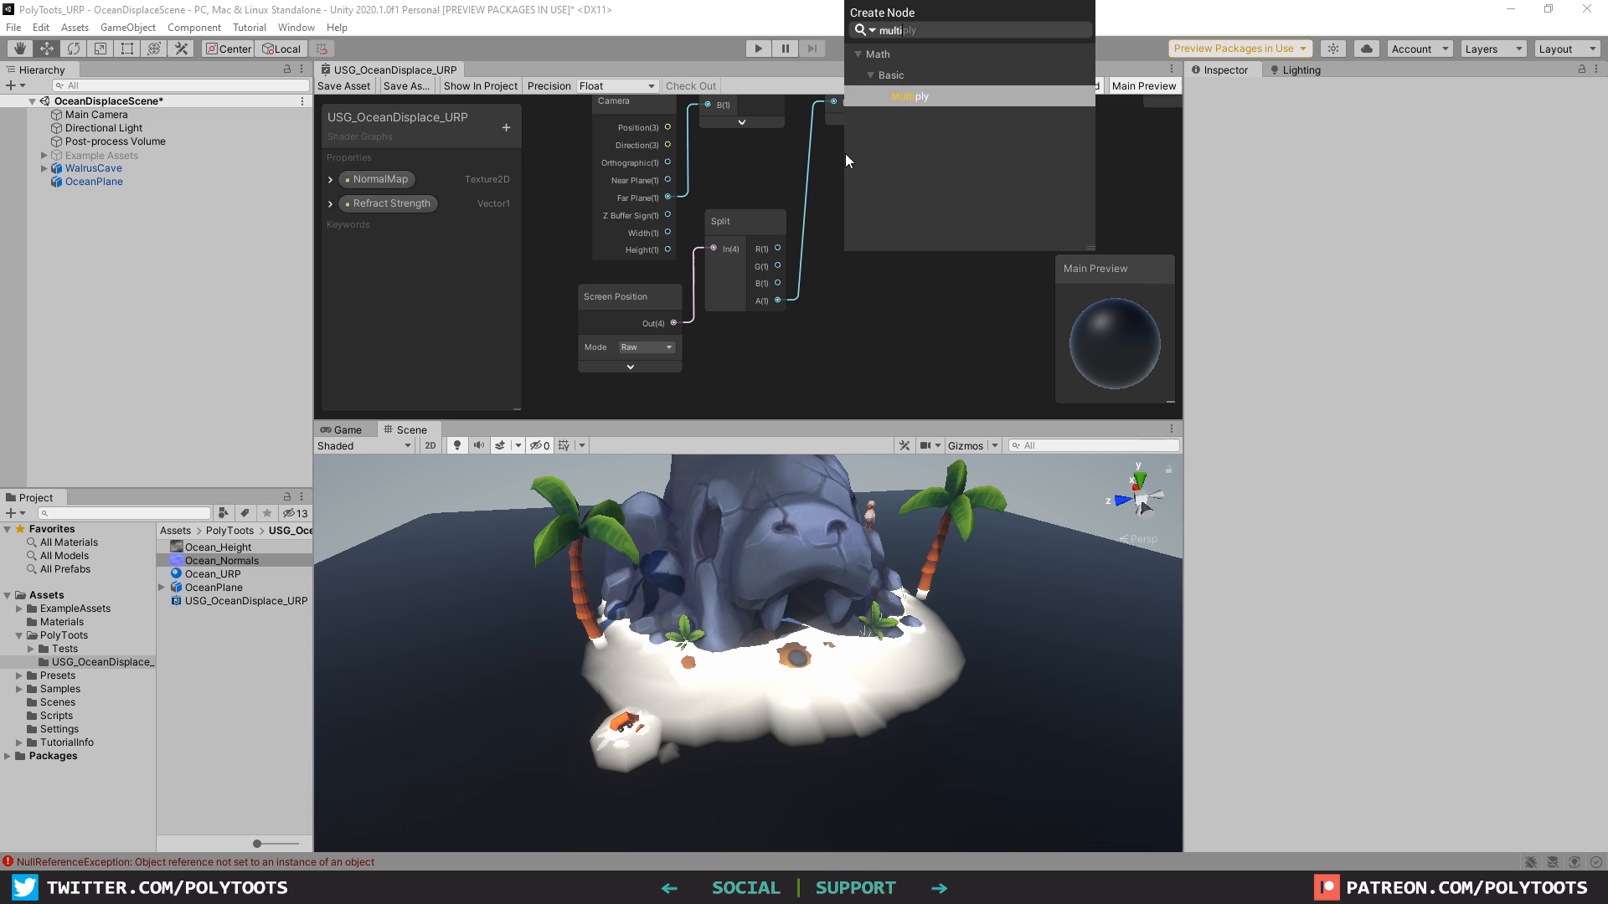
click(921, 96)
click(937, 300)
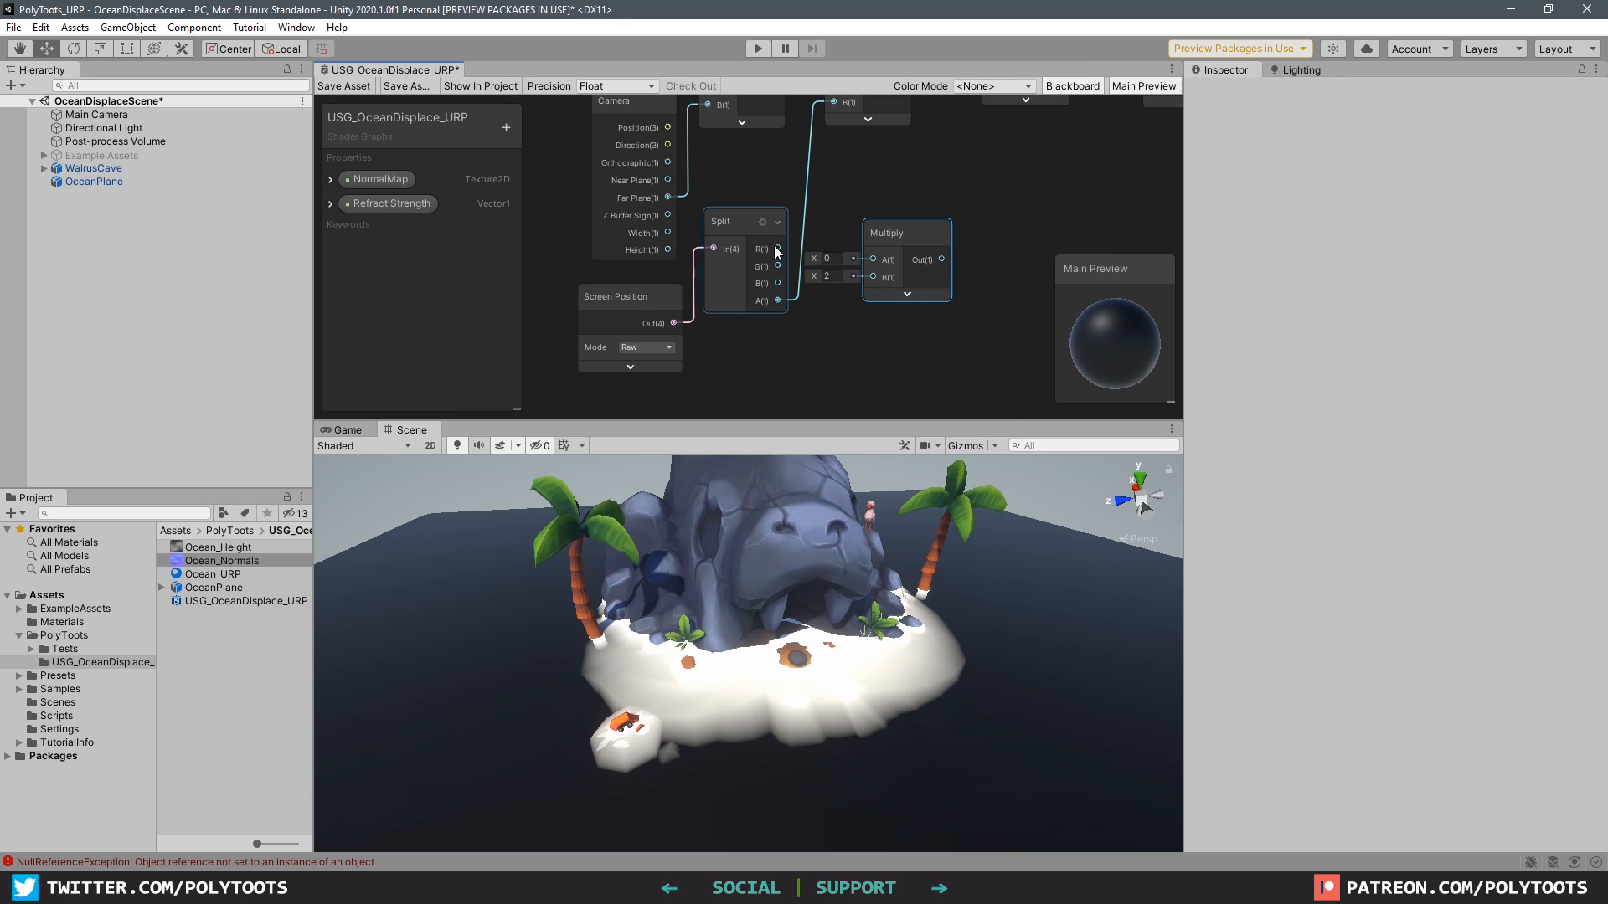
drag(778, 300, 884, 269)
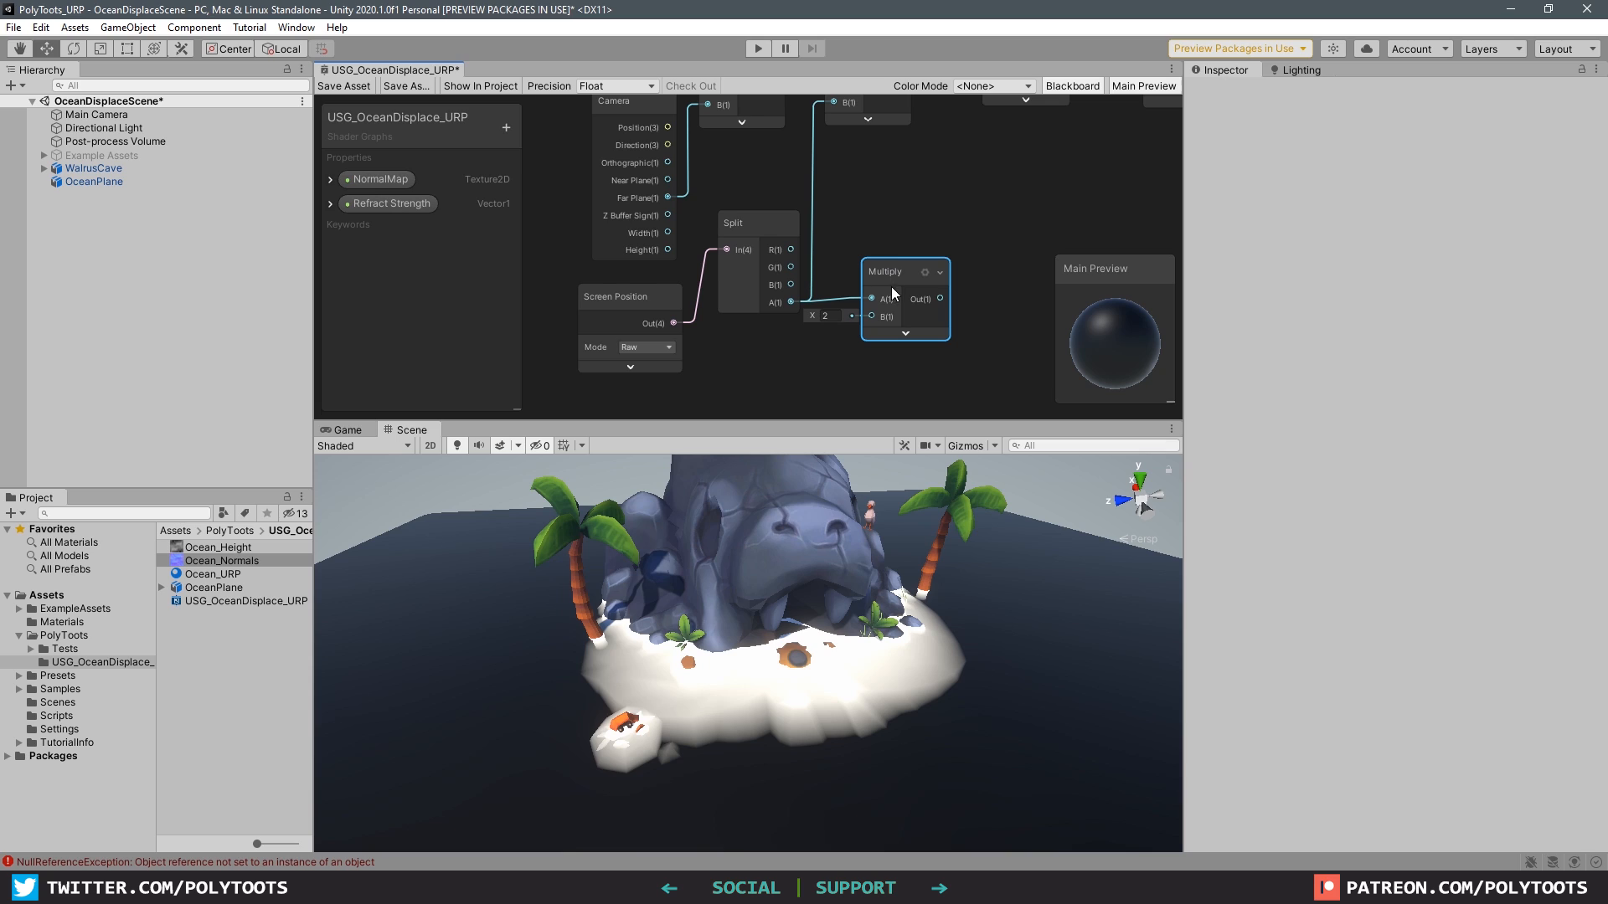
middle_drag(838, 337, 887, 293)
click(887, 294)
Create a Vector1 property named Depth Distance and connect it to the B input of the Multiply beside Split.
click(507, 127)
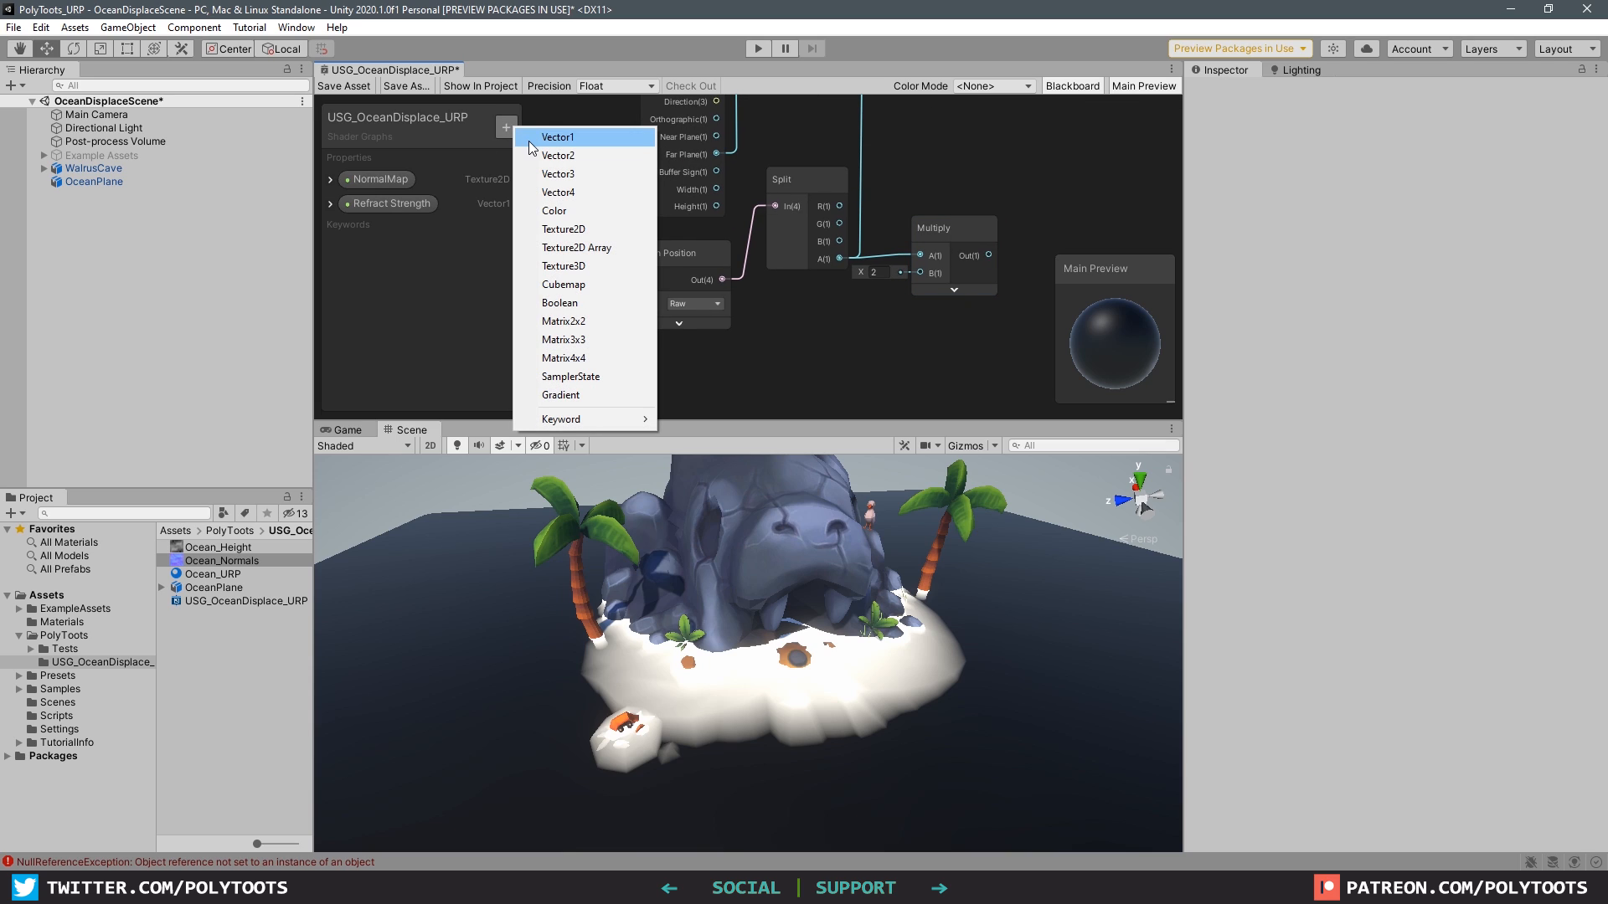
click(531, 140)
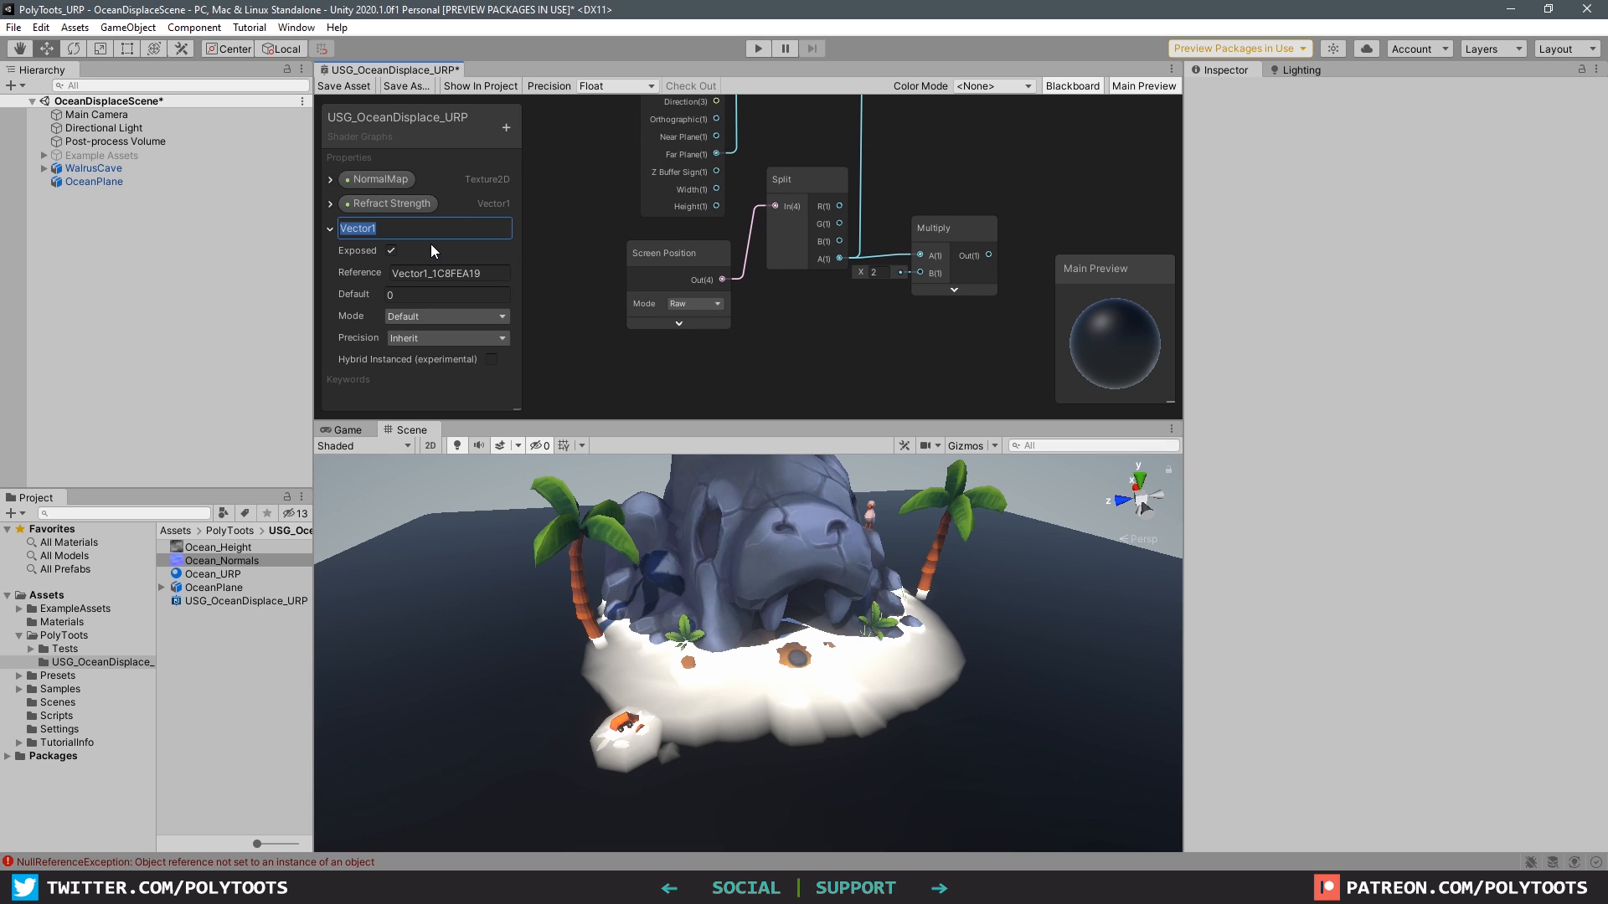
text(Depth Distance)
key(Return)
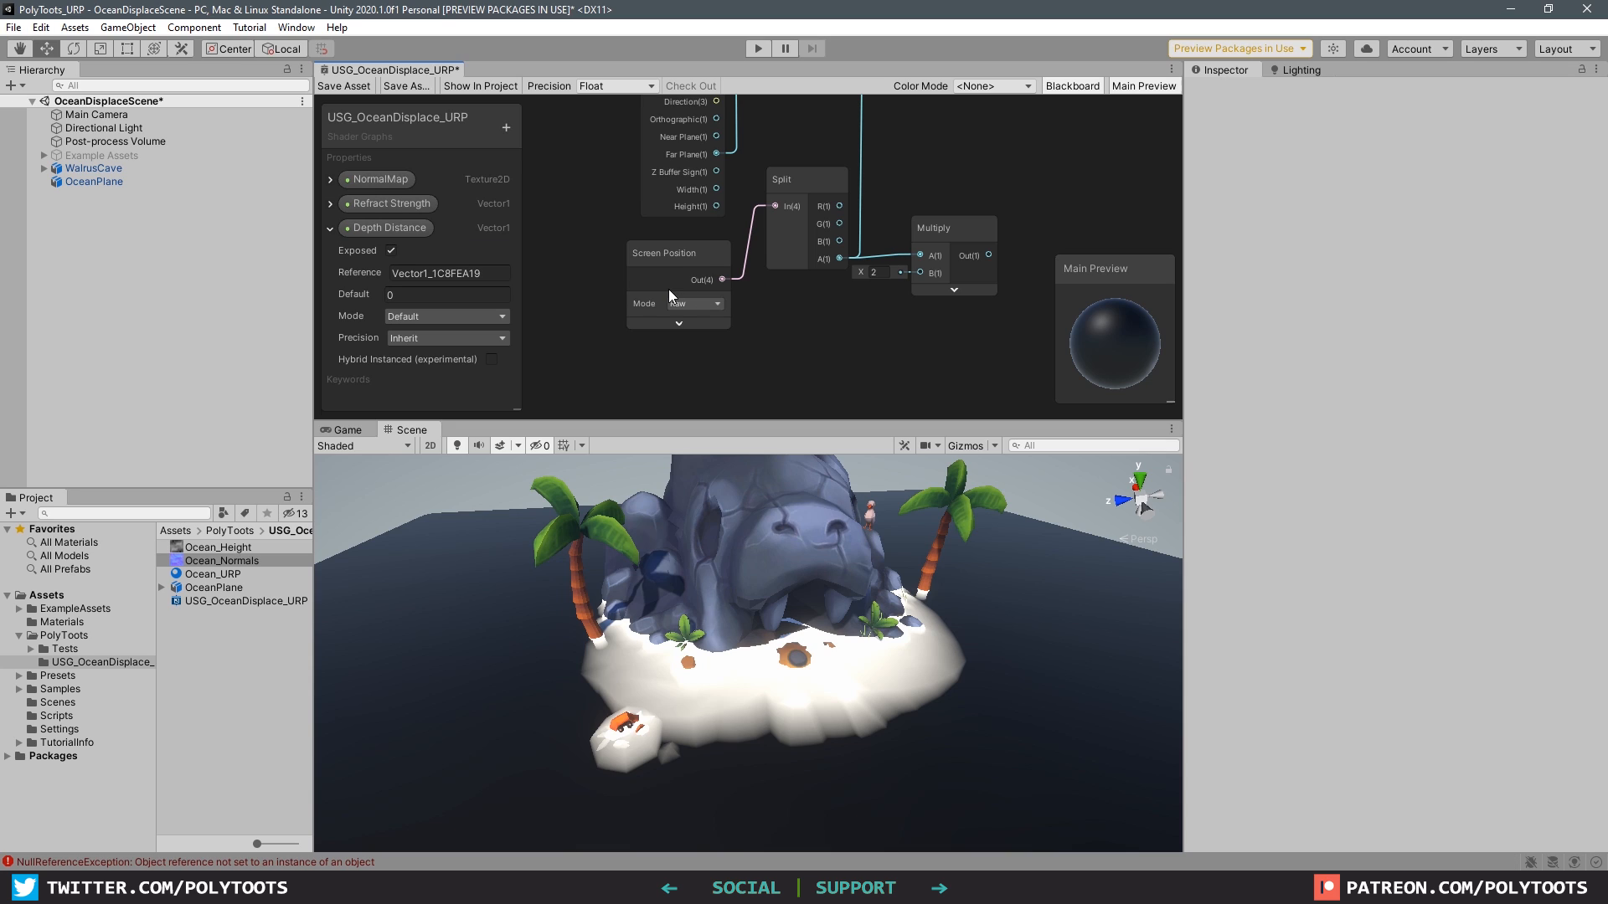
drag(804, 333, 922, 230)
middle_drag(950, 204, 865, 288)
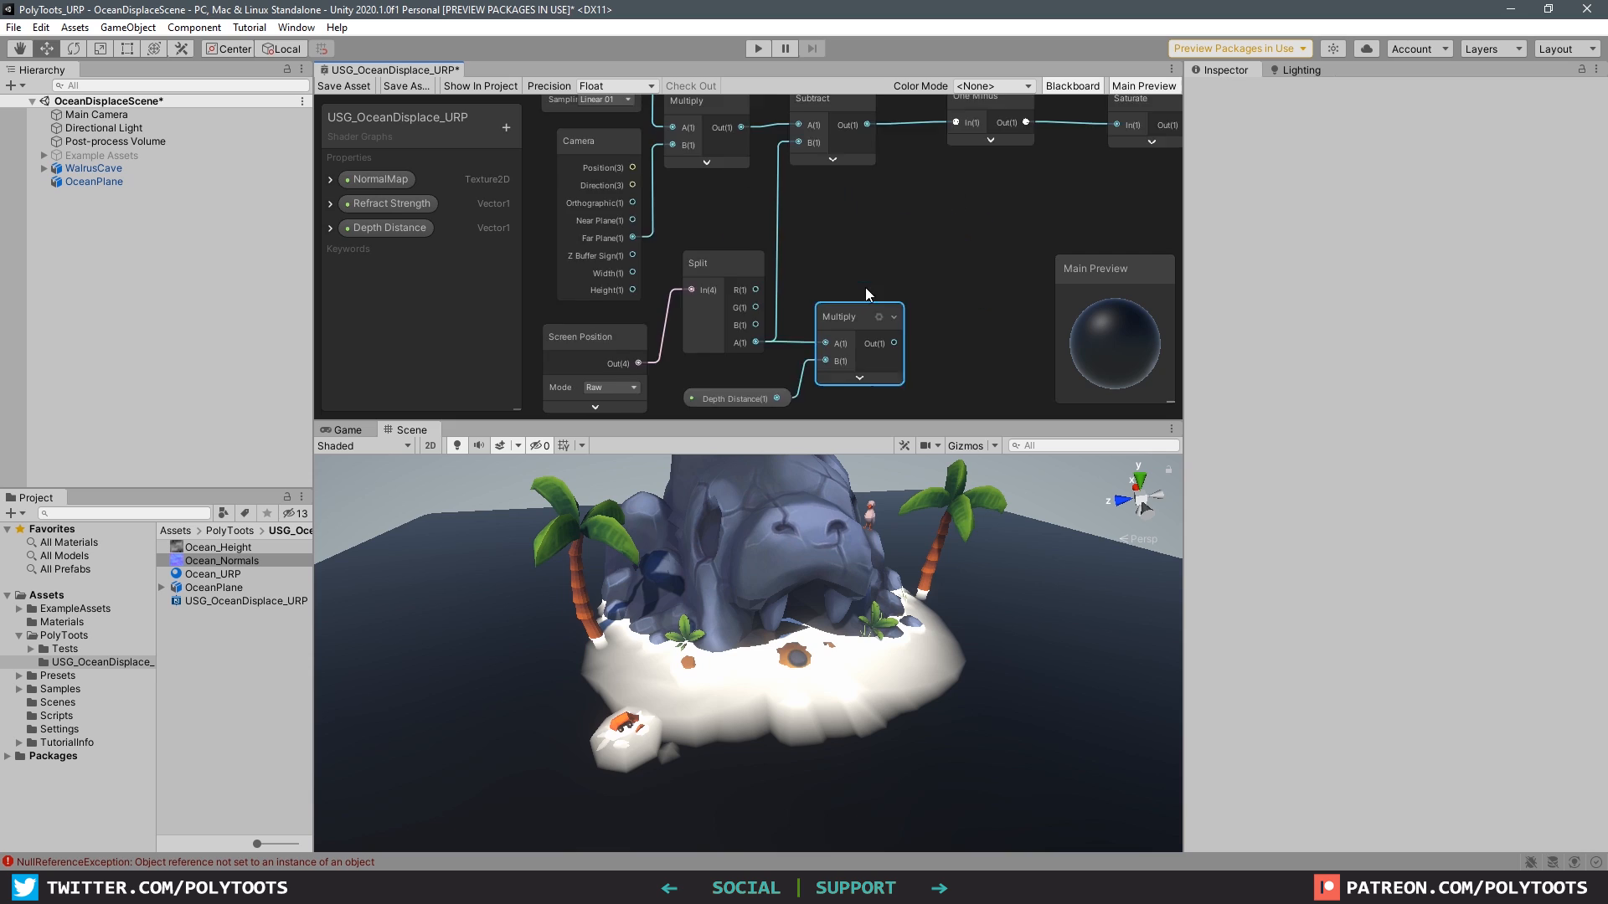
Connect the Depth Distance Multiply output to the Subtract node's B input and space out the surrounding nodes.
scroll(871, 301, down, 2)
drag(887, 333, 812, 183)
middle_drag(988, 225, 931, 263)
scroll(931, 263, down, 1)
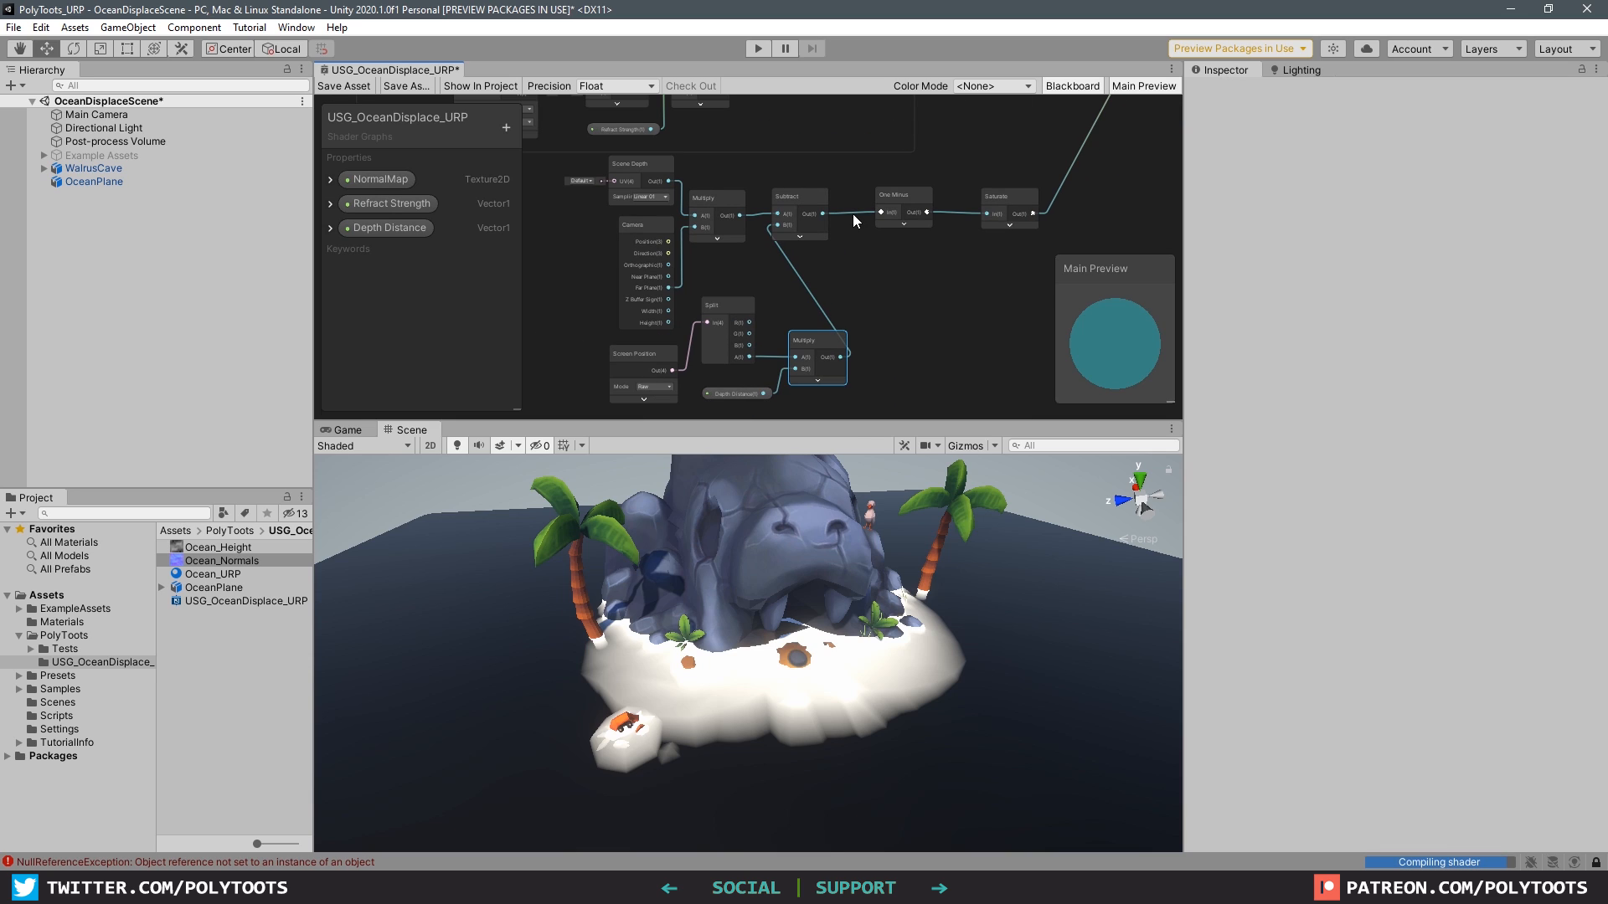
drag(1005, 269, 792, 193)
drag(792, 194, 871, 193)
middle_drag(836, 299, 849, 261)
drag(826, 302, 811, 302)
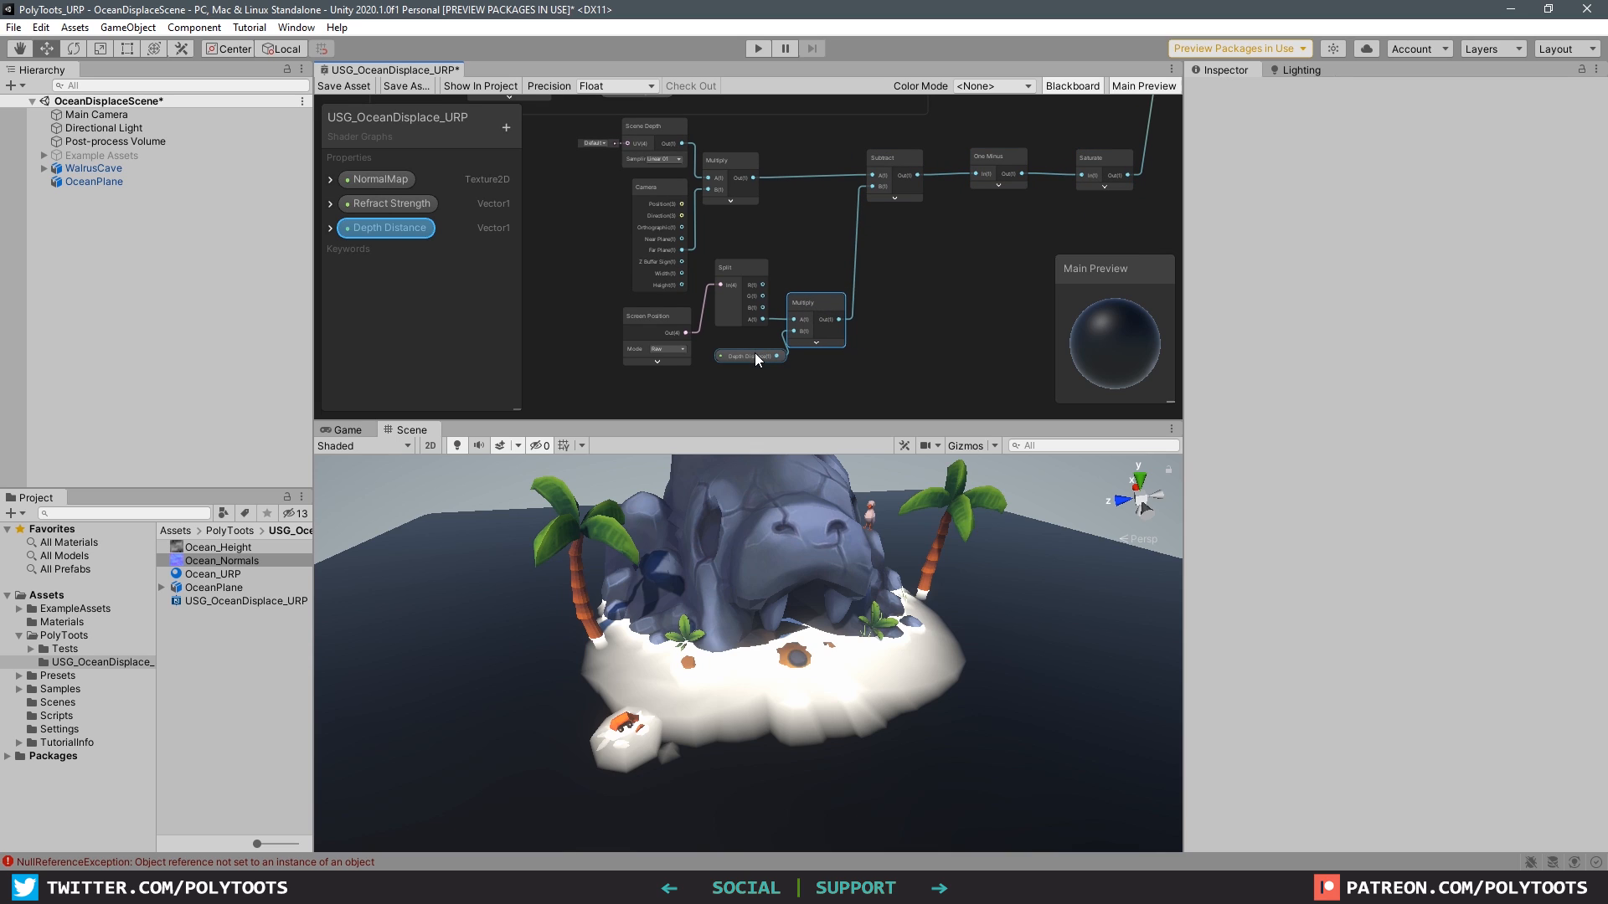
drag(755, 354, 741, 352)
Insert a Multiply node between One Minus and Saturate, using One Minus as its A input.
drag(960, 232, 1012, 232)
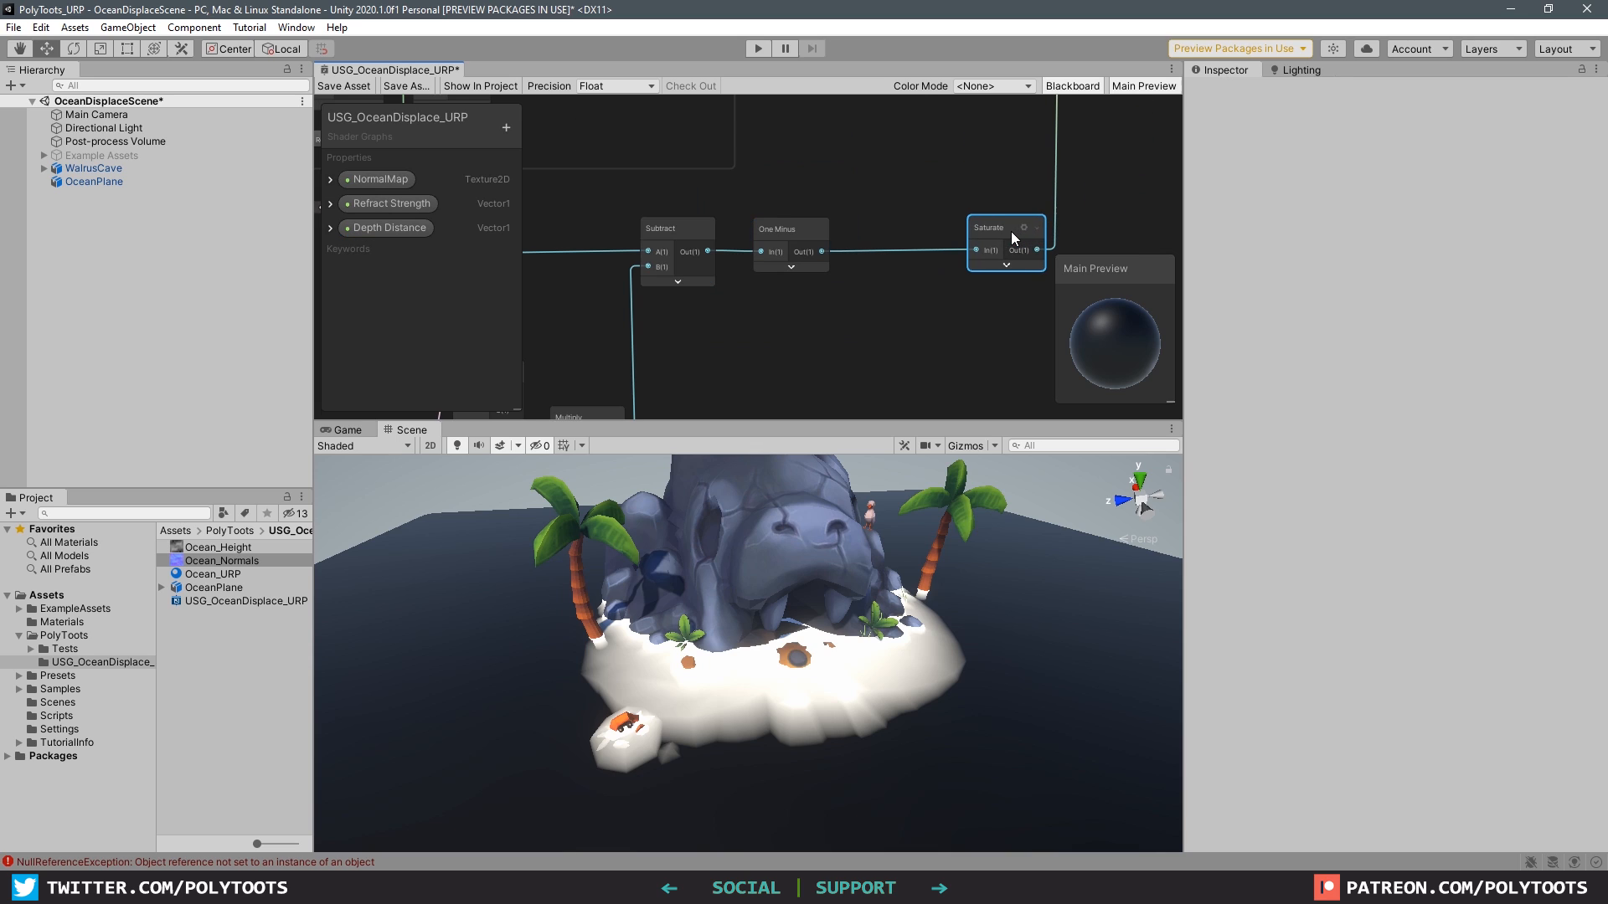
click(911, 318)
key(space)
text(multi)
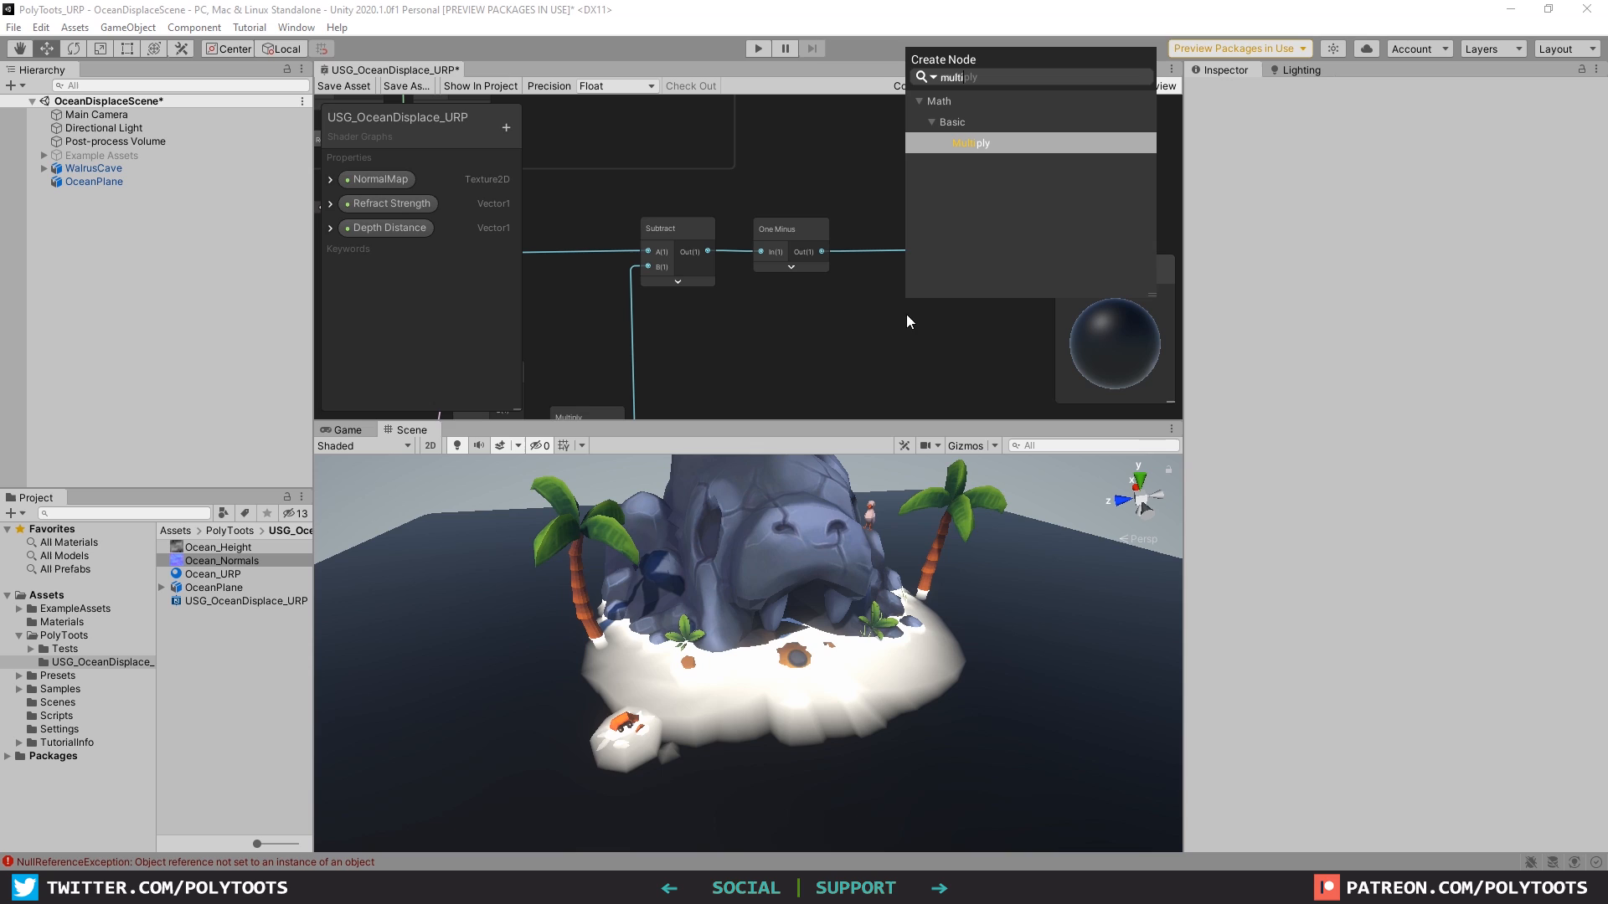
click(1004, 149)
drag(971, 396, 1002, 225)
click(1008, 226)
drag(911, 230, 915, 217)
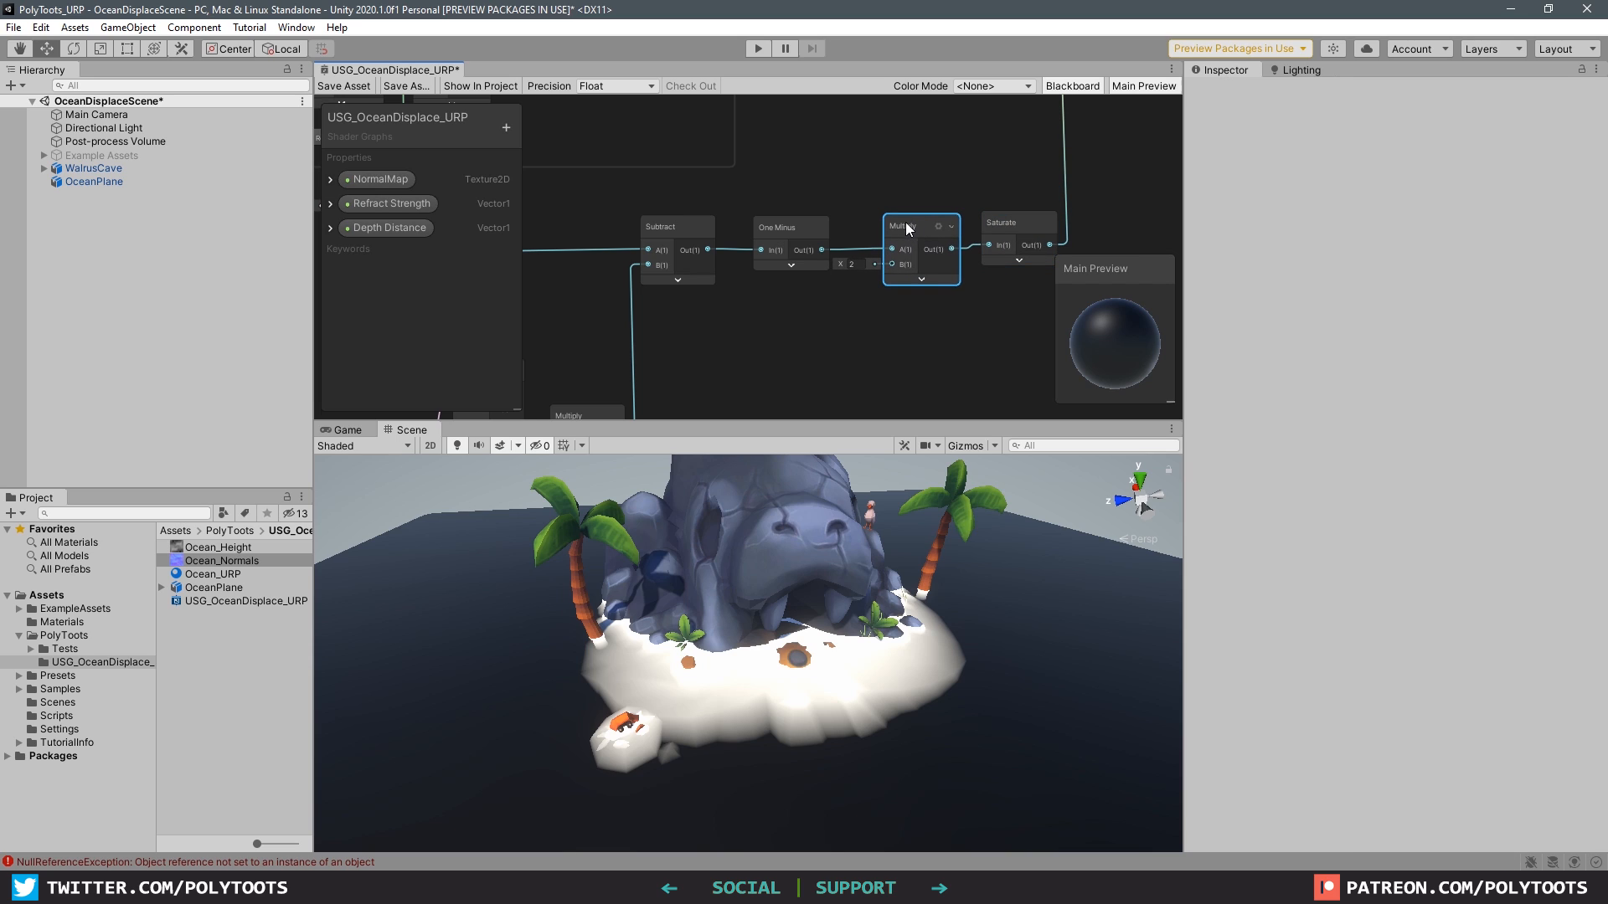
Create a Vector1 property named Depth Strength.
click(504, 128)
click(544, 139)
text(D)
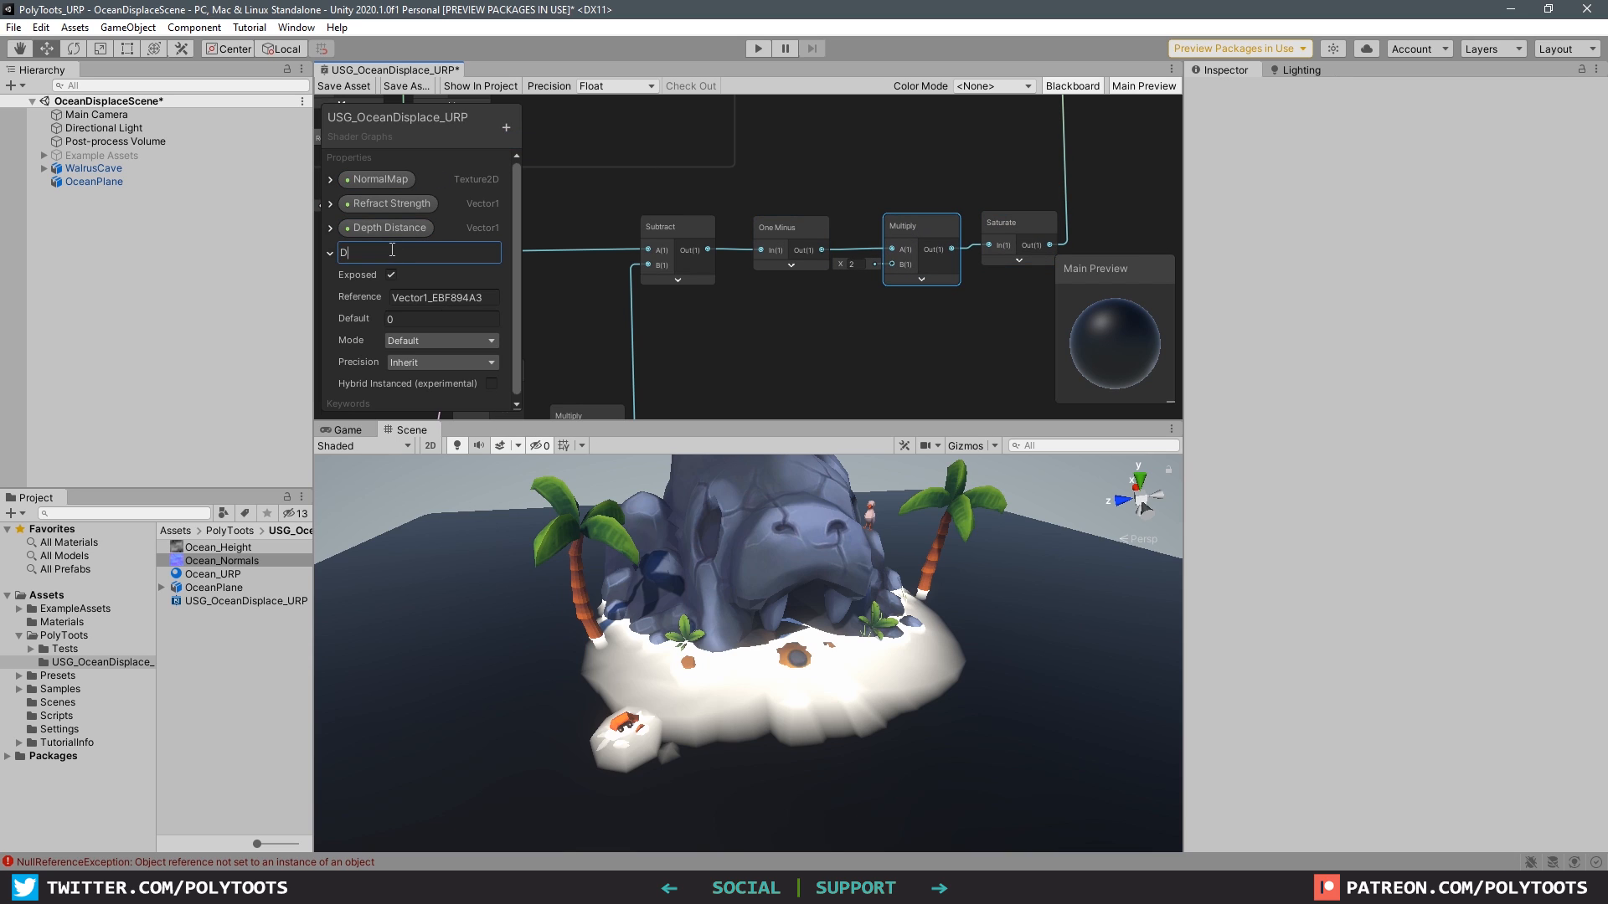
text(epth Strength)
key(Return)
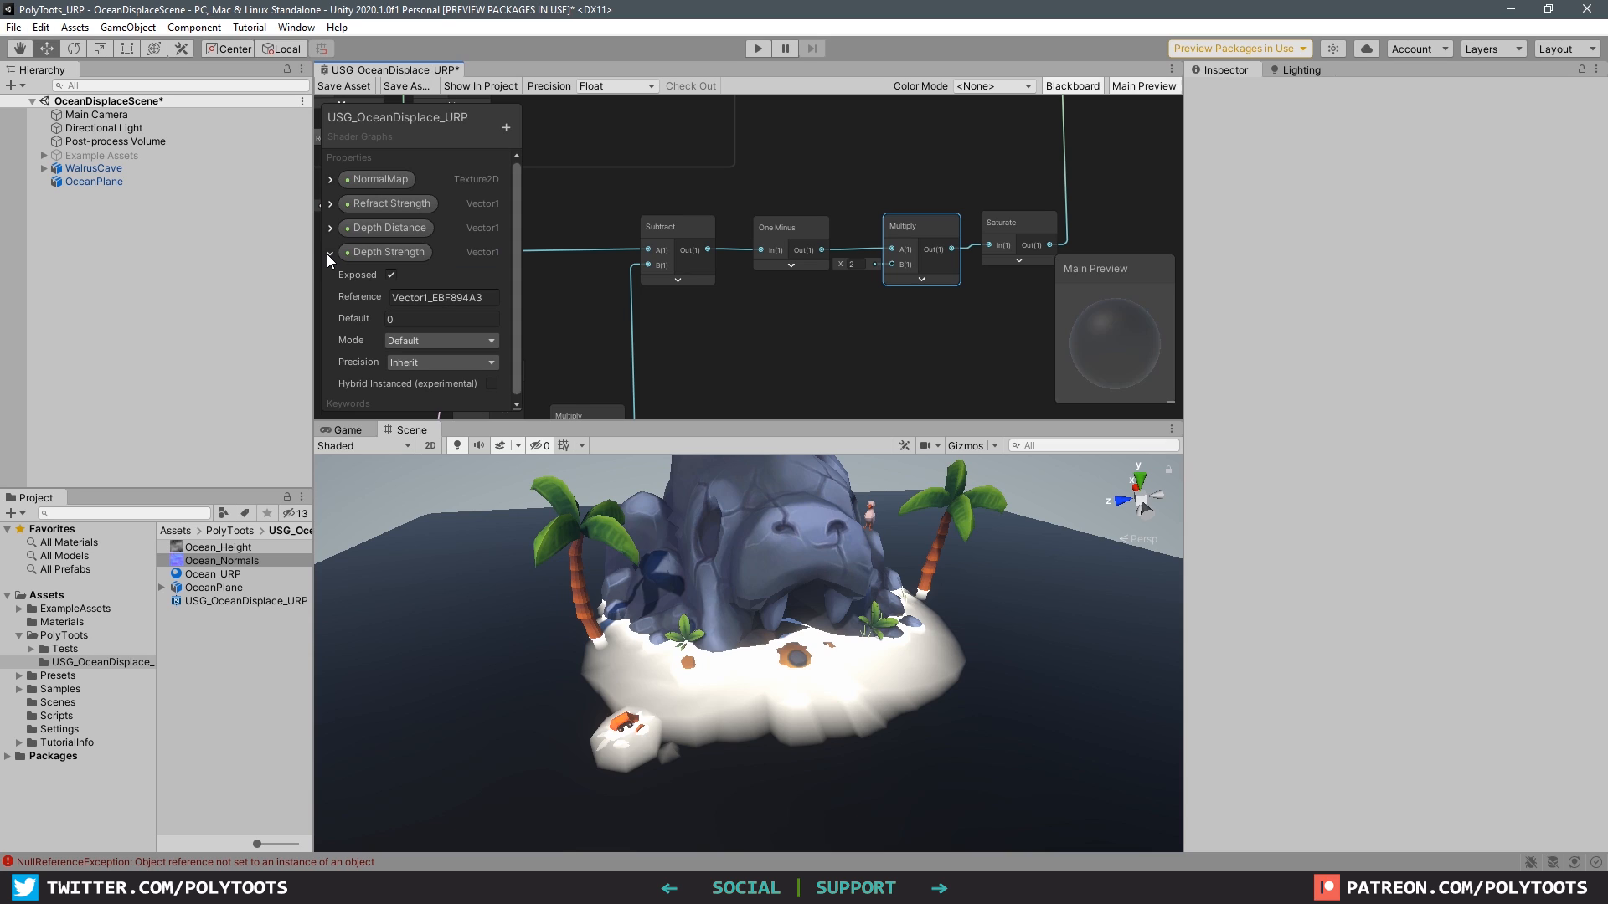
Connect the Depth Strength property to the B input of the Multiply after One Minus, tidy the nodes and save the shader.
click(330, 252)
drag(375, 248, 894, 264)
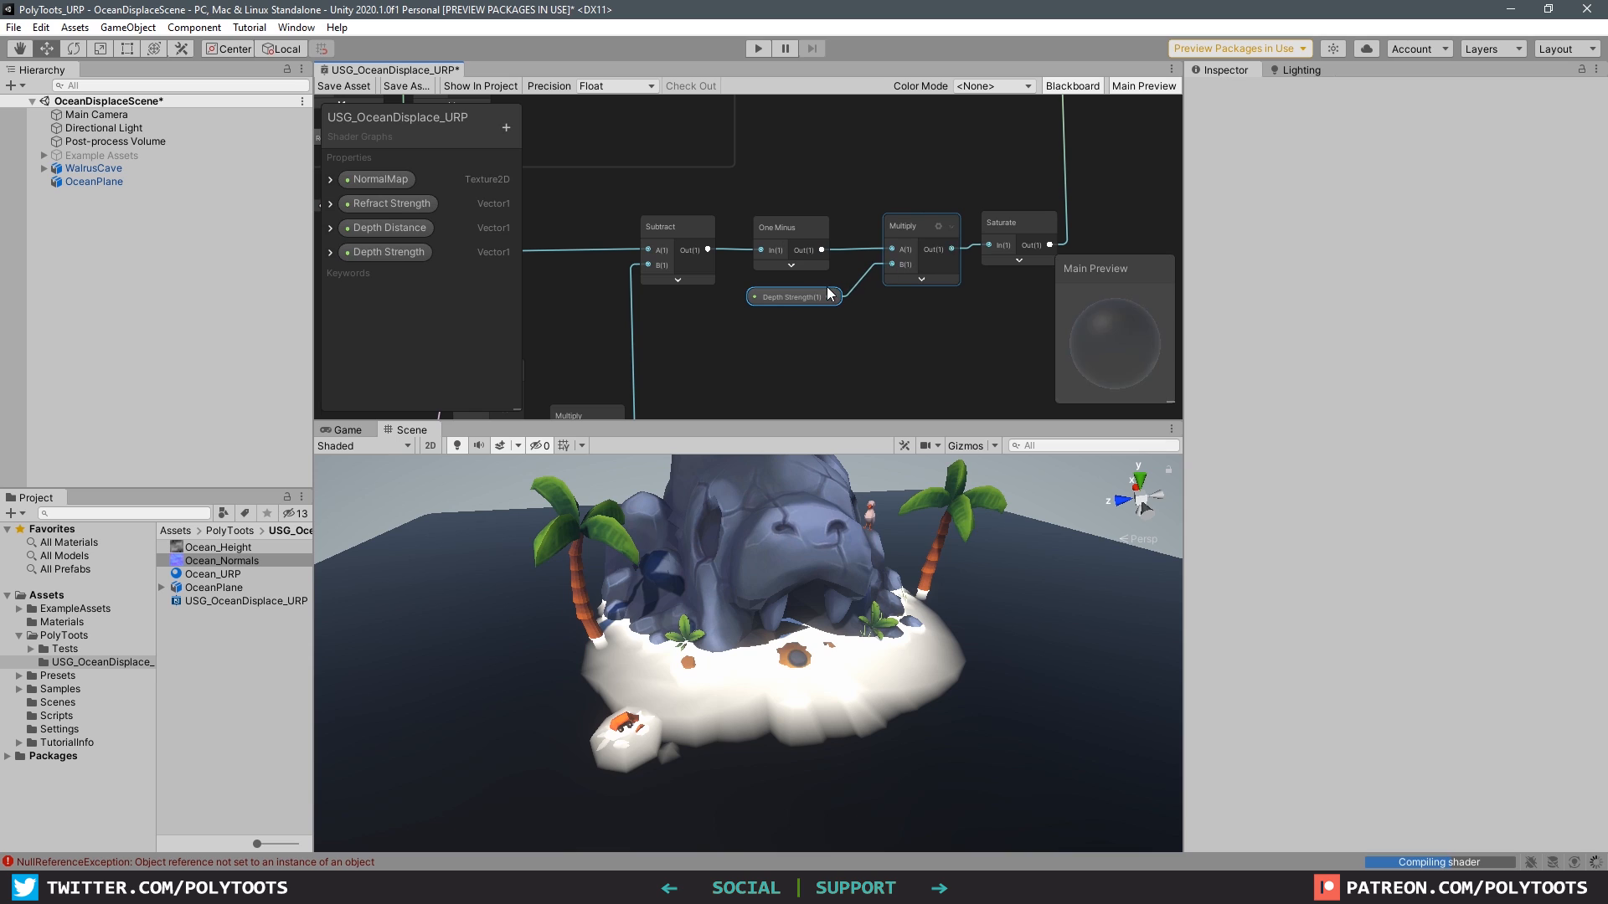
drag(791, 295, 801, 300)
drag(908, 230, 908, 230)
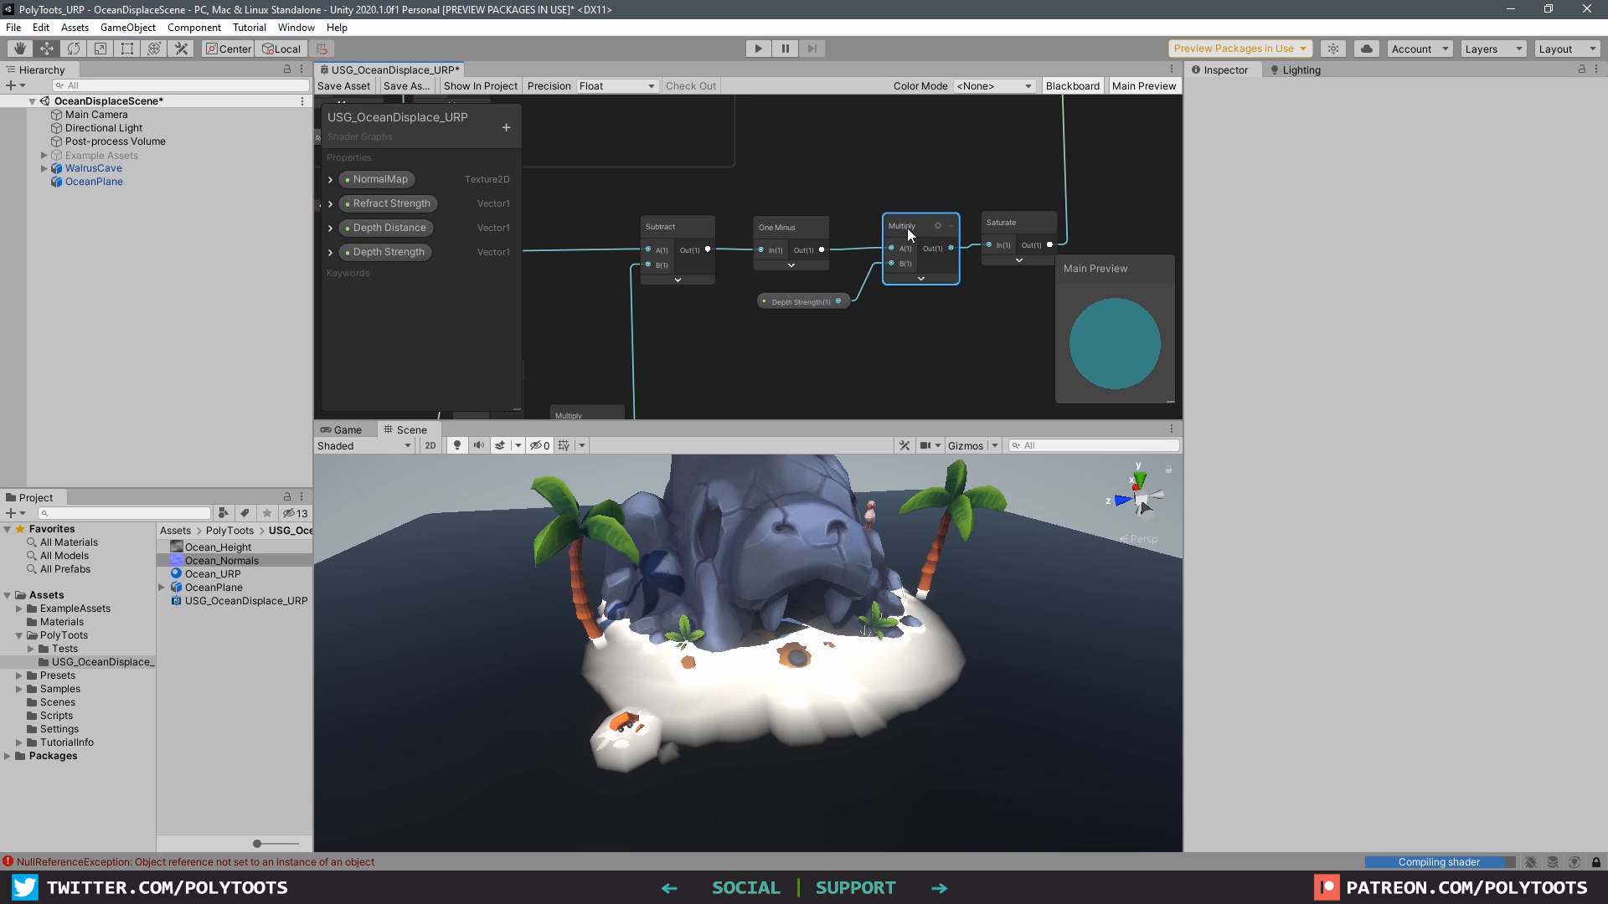
click(345, 86)
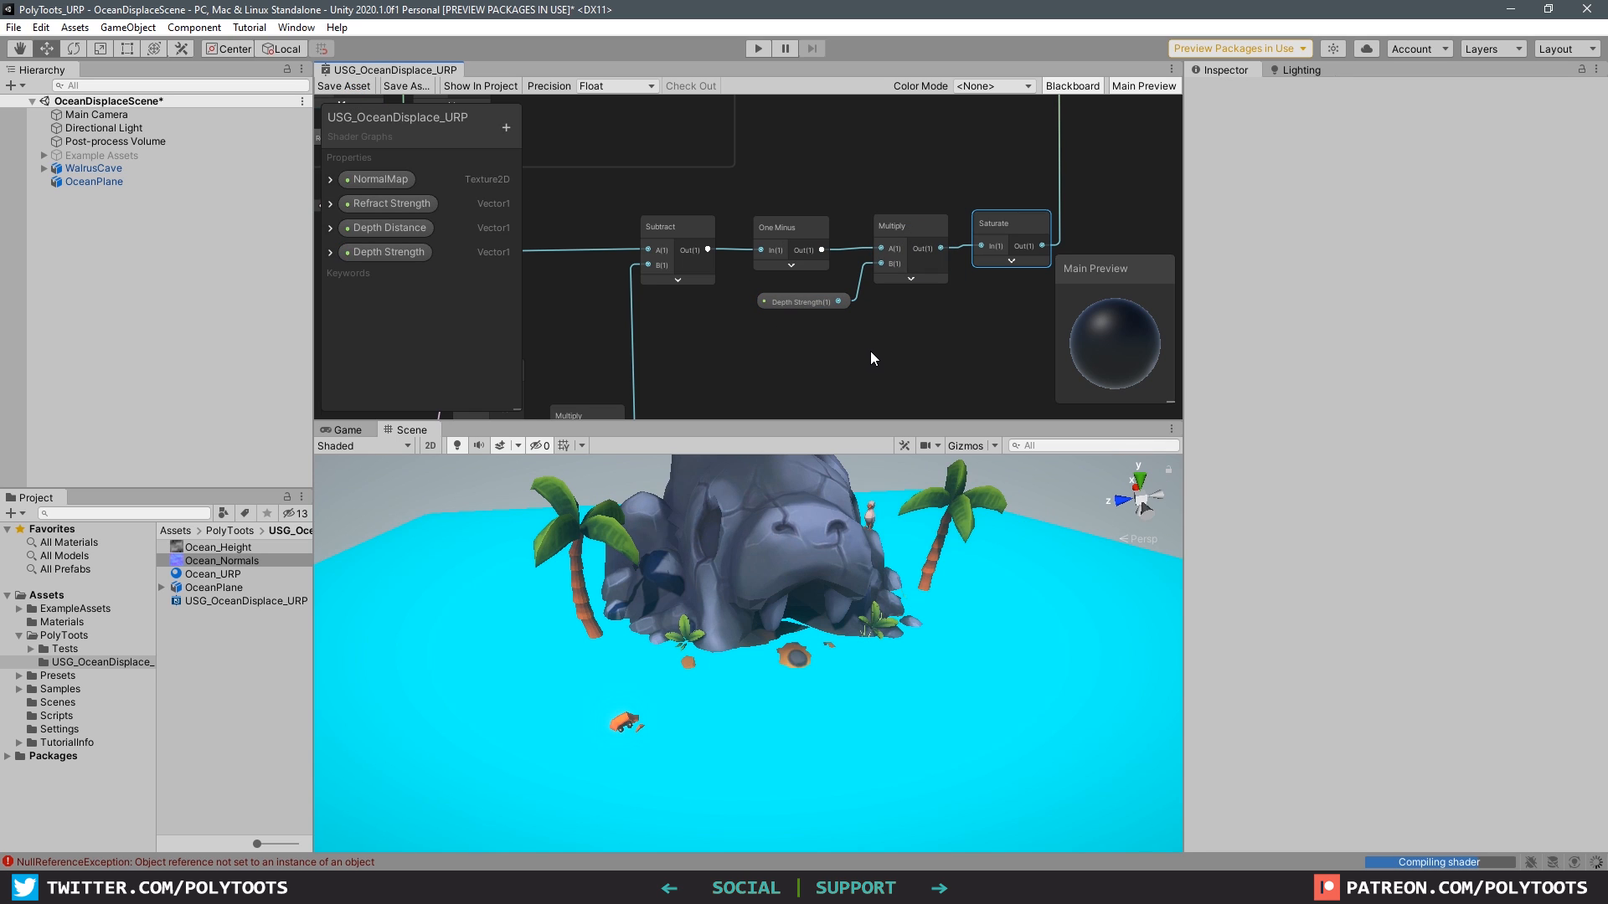
Select the ocean plane and adjust its material's Depth Distance to 0.96 and Depth Strength to 0.25.
click(1066, 577)
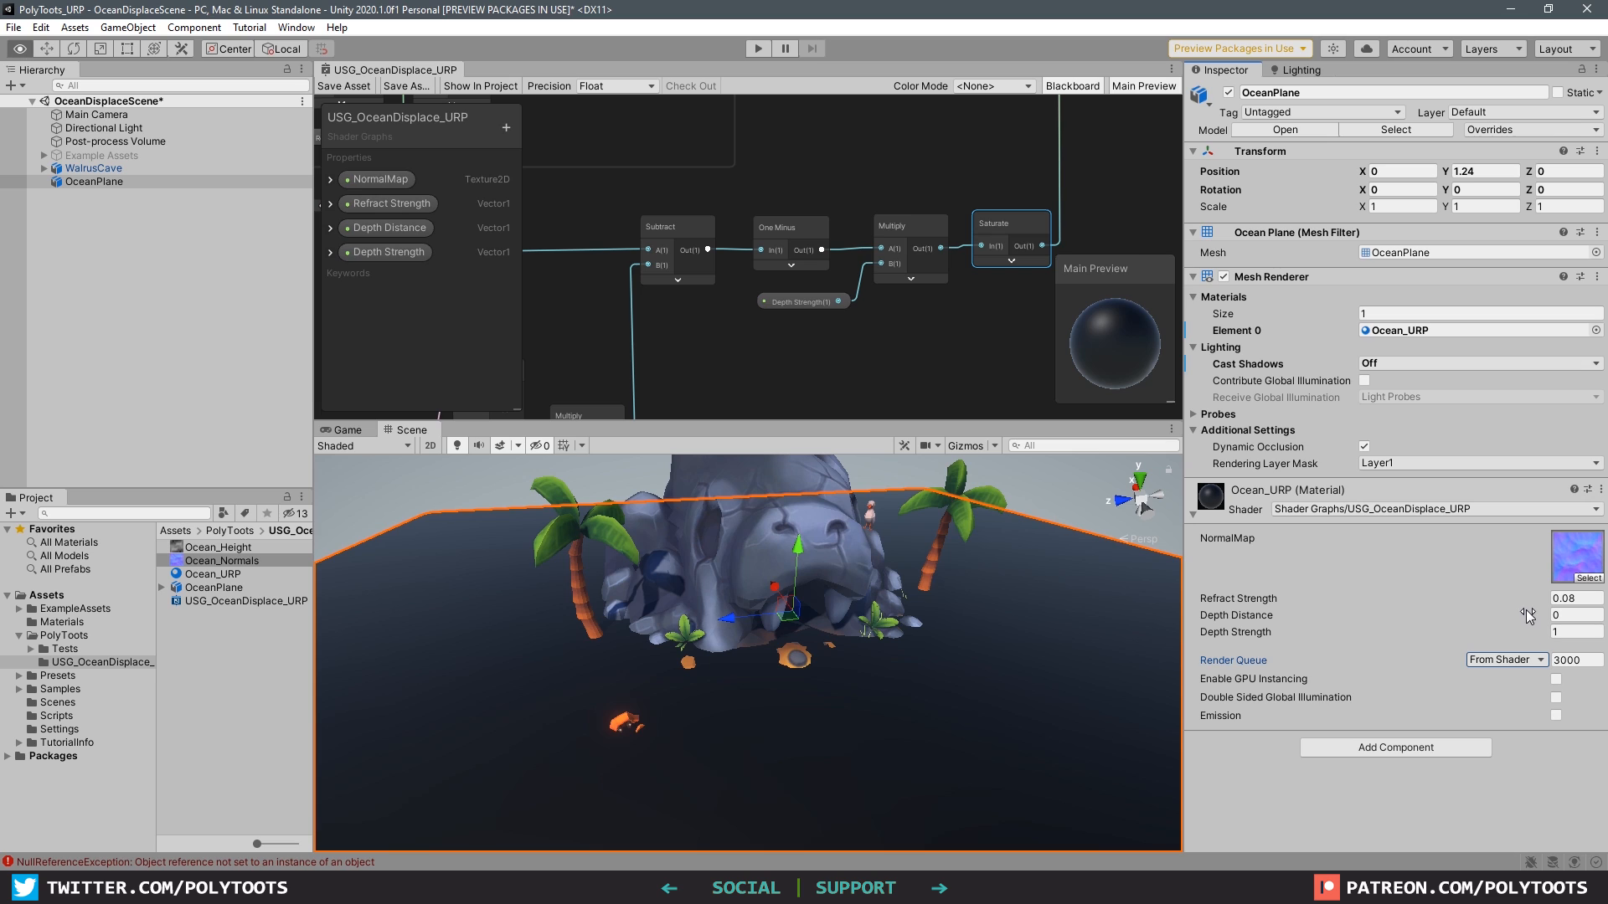
drag(1528, 616, 1561, 616)
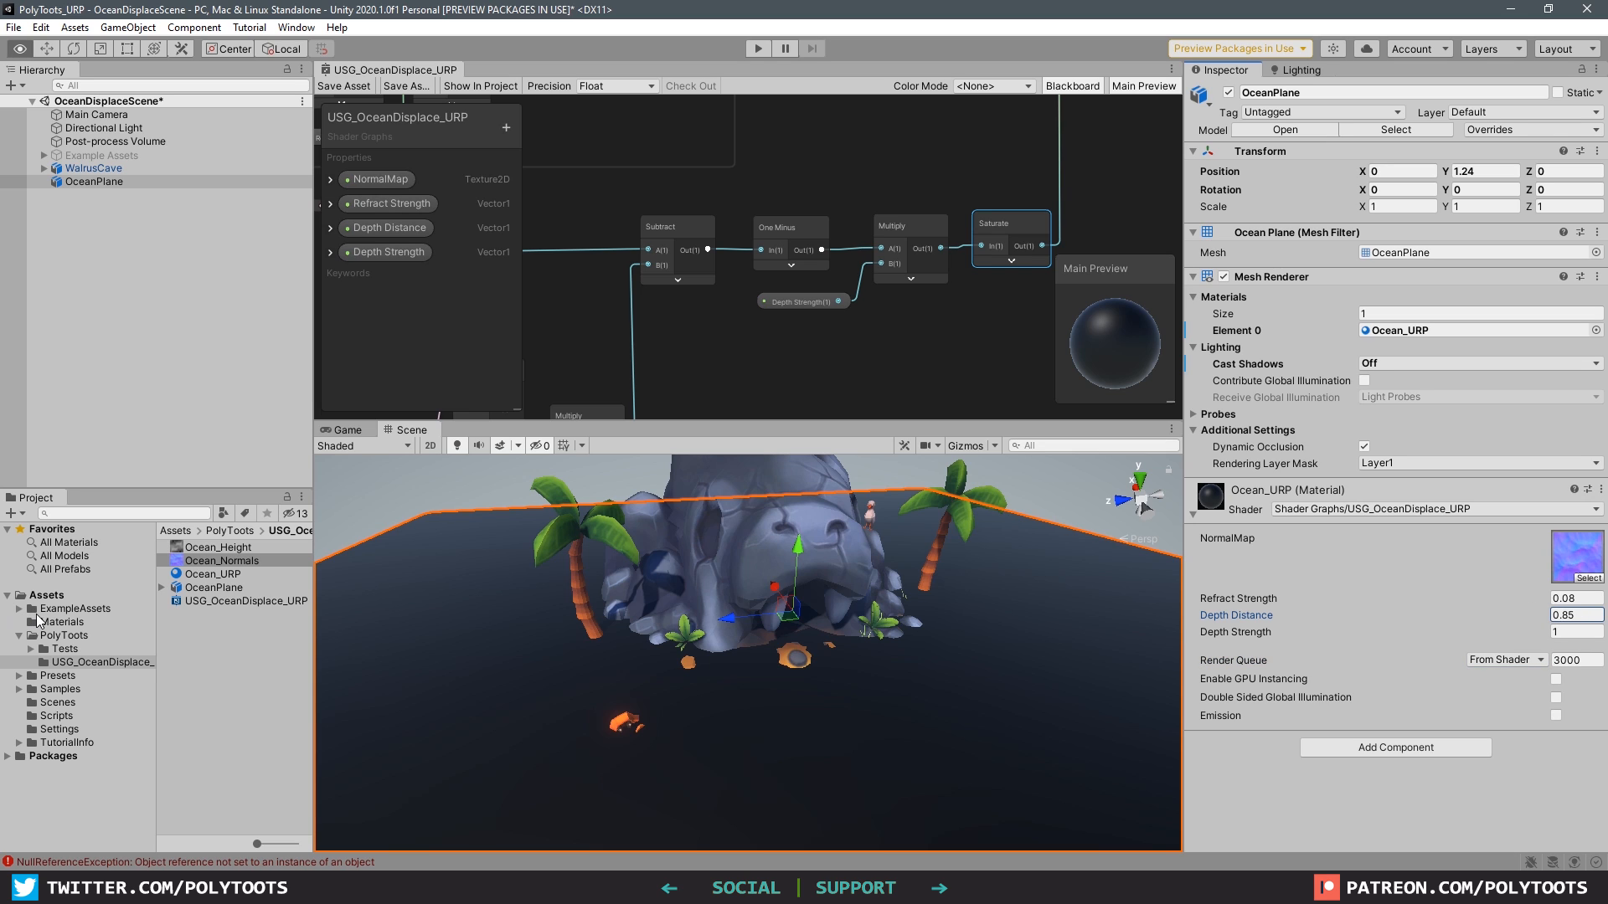
drag(38, 620, 53, 623)
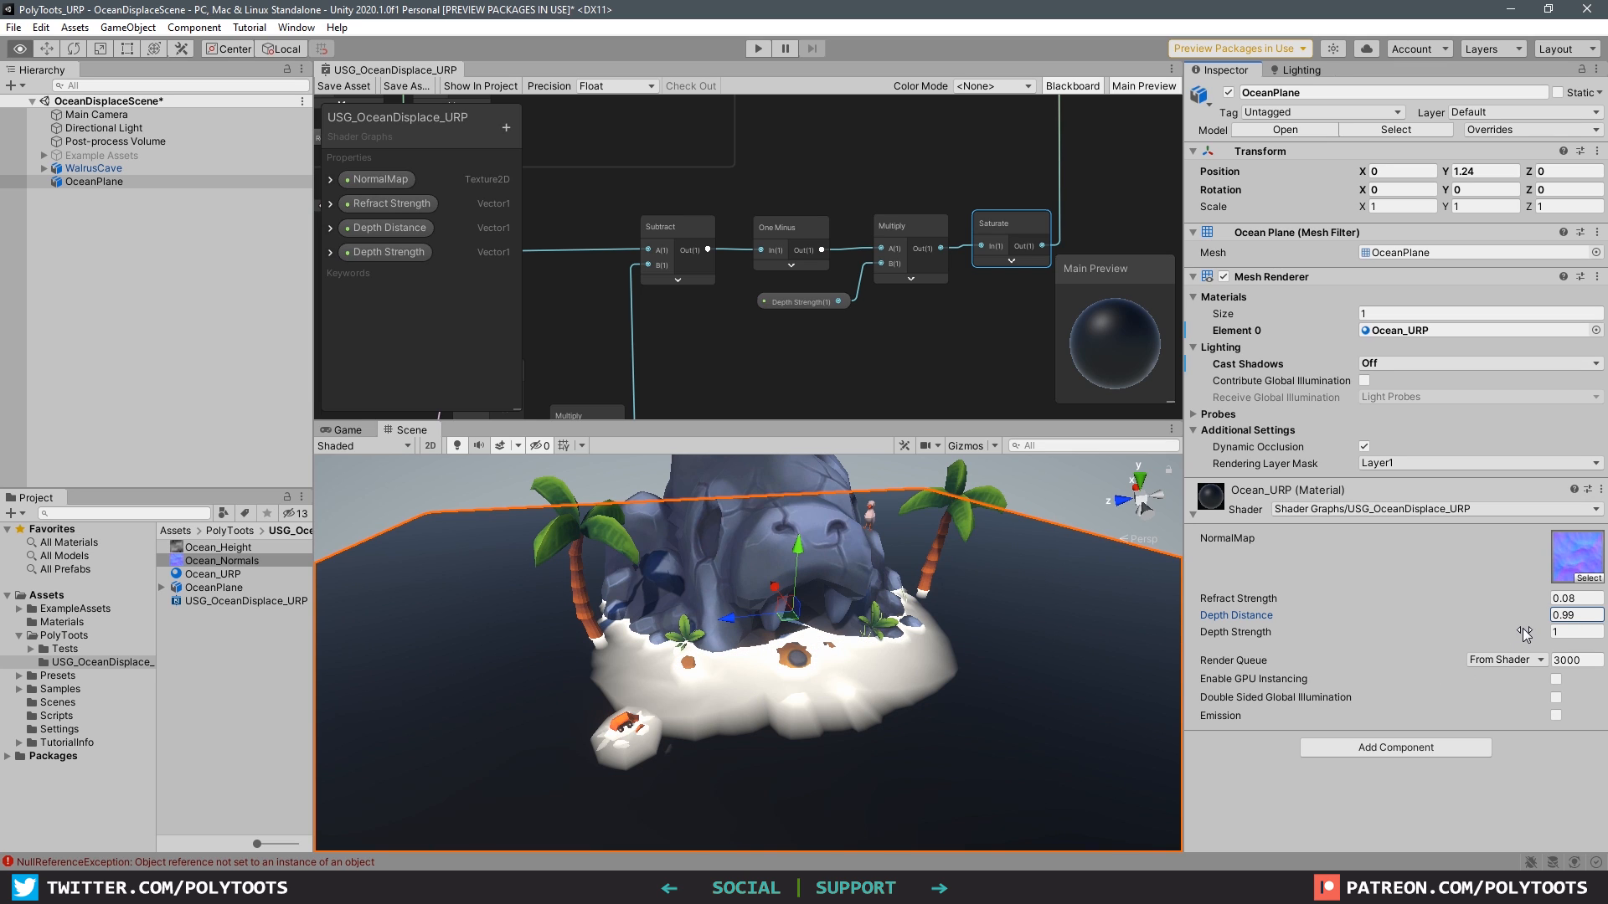
mouse_move(1516, 633)
mouse_down()
mouse_move(1384, 631)
mouse_move(1479, 644)
mouse_move(1425, 656)
mouse_move(1512, 622)
mouse_up()
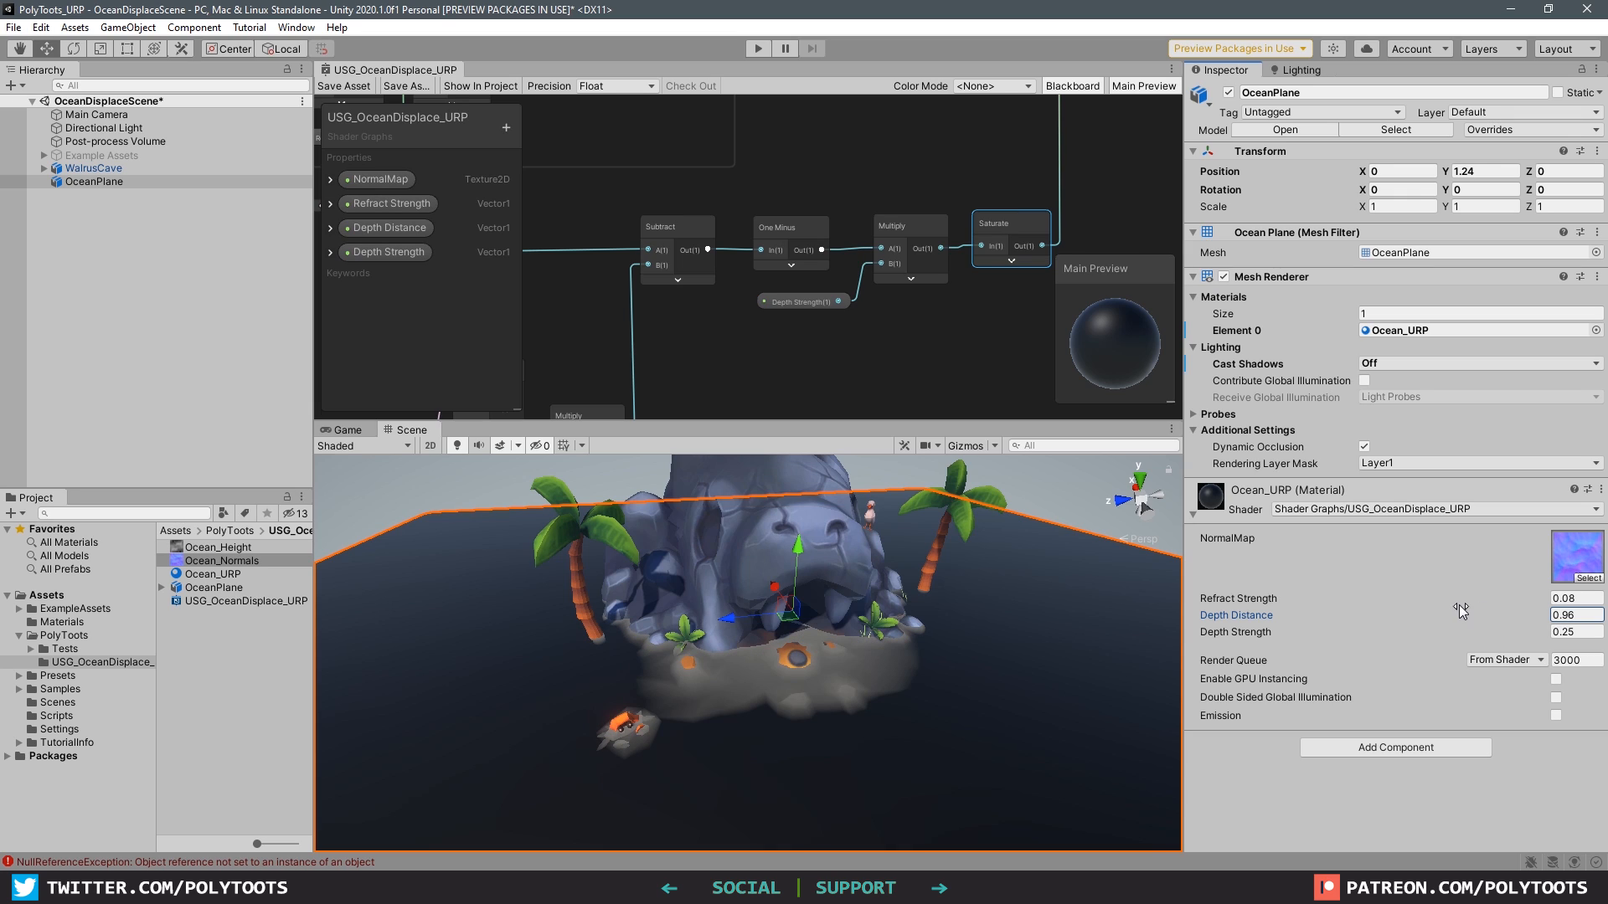
Set the ocean material's Depth Strength to 1.
key(alt)
alt+right_drag(817, 632, 920, 632)
mouse_move(920, 632)
alt+mouse_down()
mouse_move(924, 837)
mouse_move(921, 603)
alt+mouse_up()
click(1590, 634)
text(1)
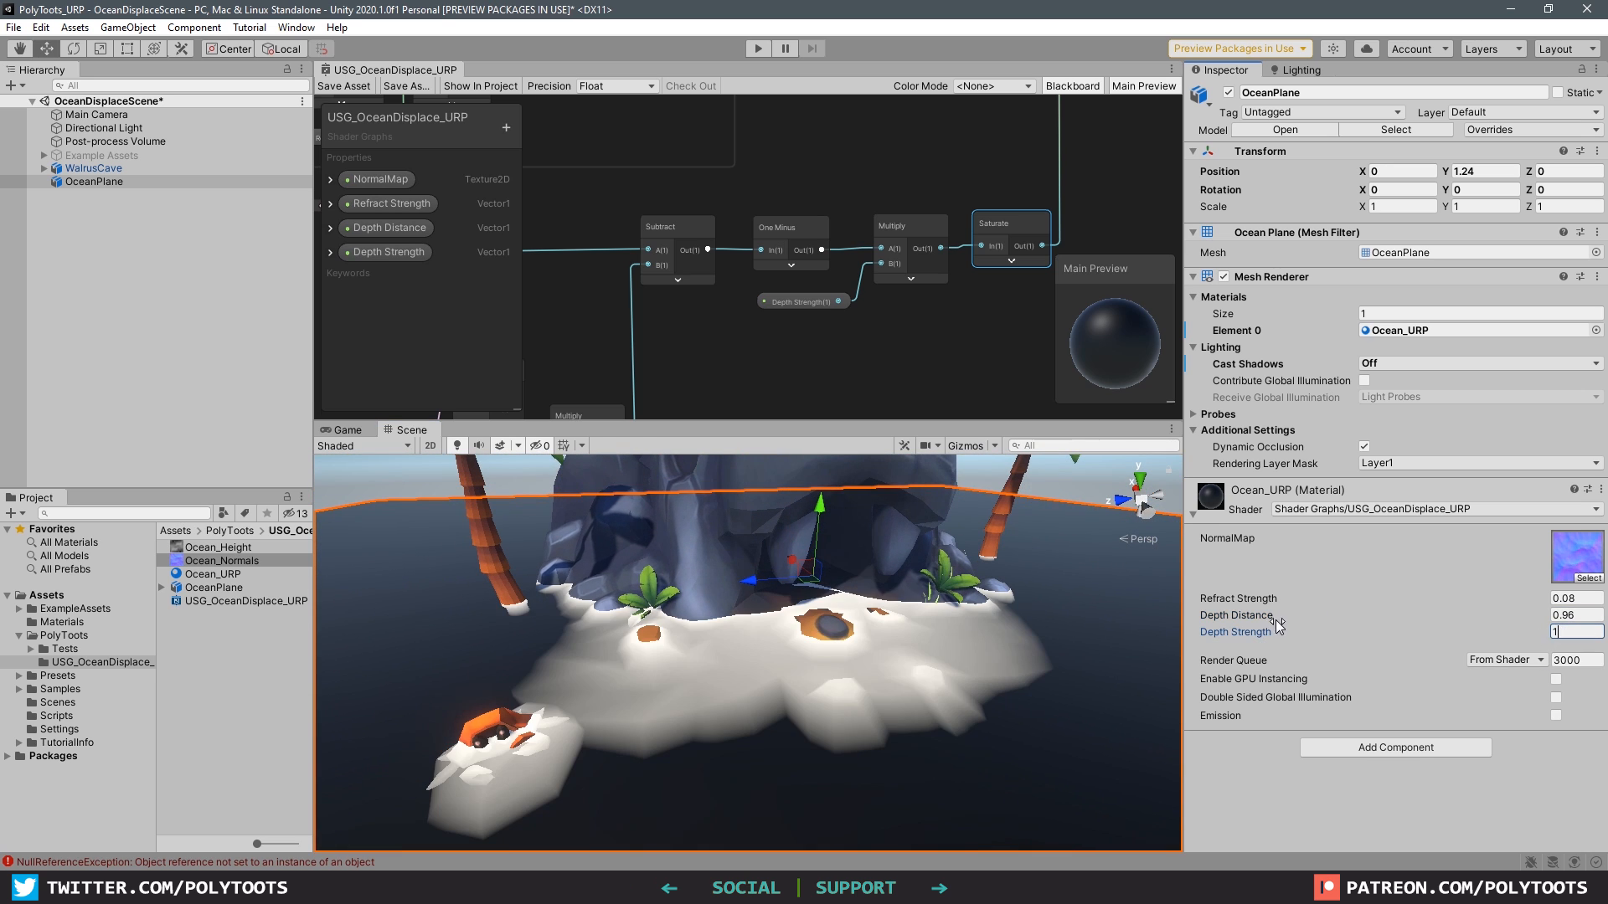
key(Tab)
Try a Depth Distance of 0.9 on the ocean material and settle on 0.95.
alt+drag(846, 519, 858, 574)
drag(1519, 615, 1514, 615)
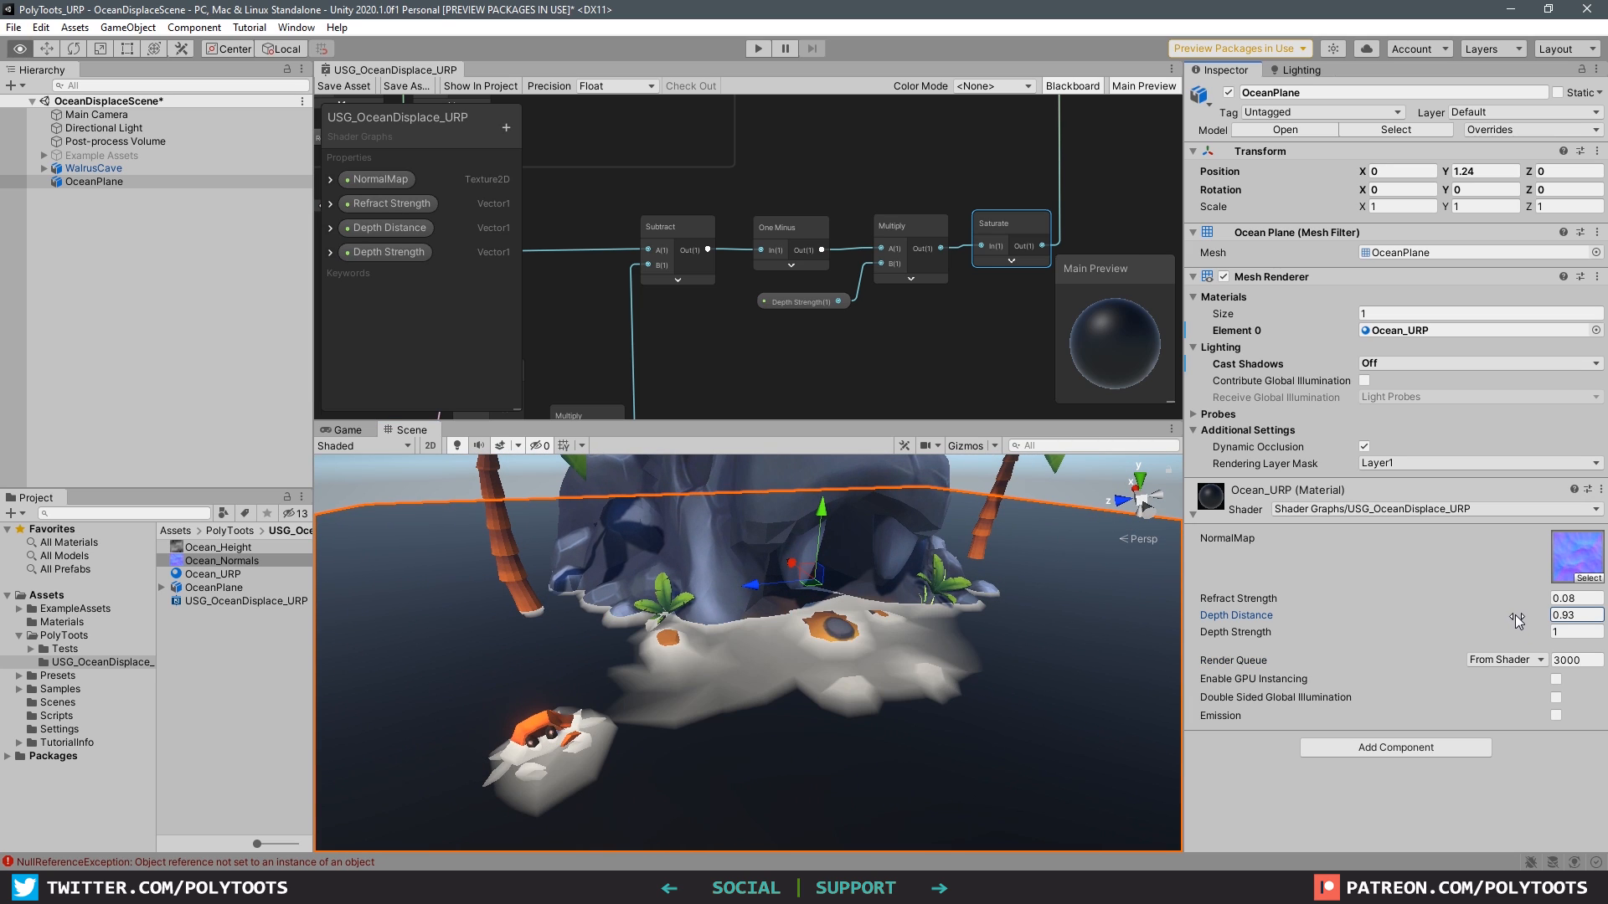
text(0.9)
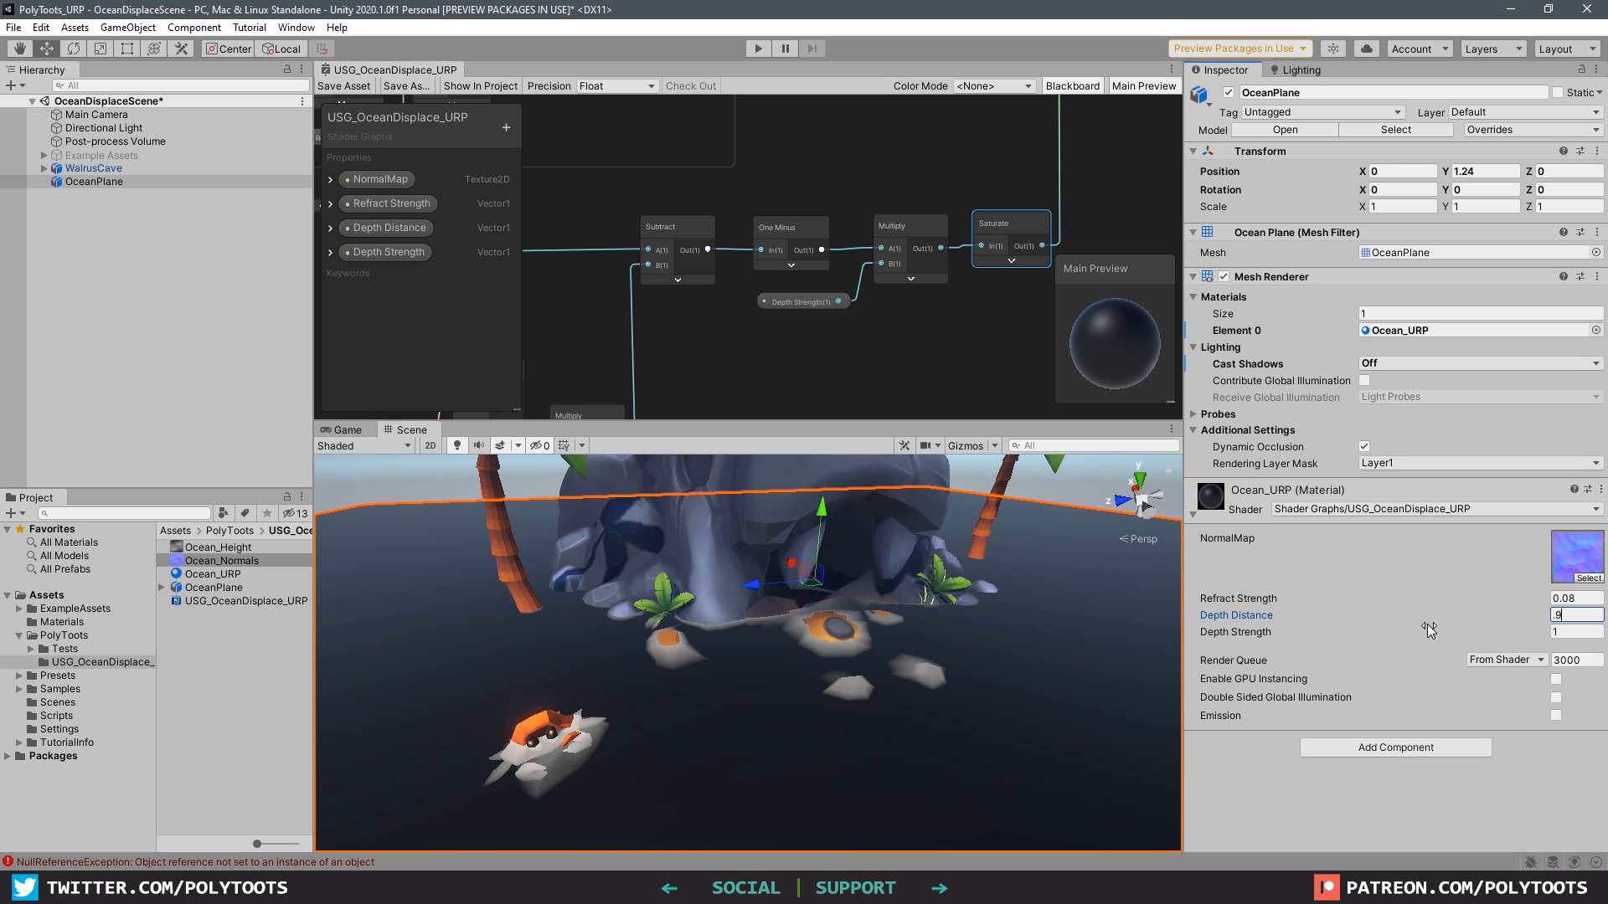
key(Tab)
mouse_move(846, 591)
alt+right_down()
mouse_move(714, 595)
mouse_move(858, 599)
alt+right_up()
drag(1538, 618, 1545, 618)
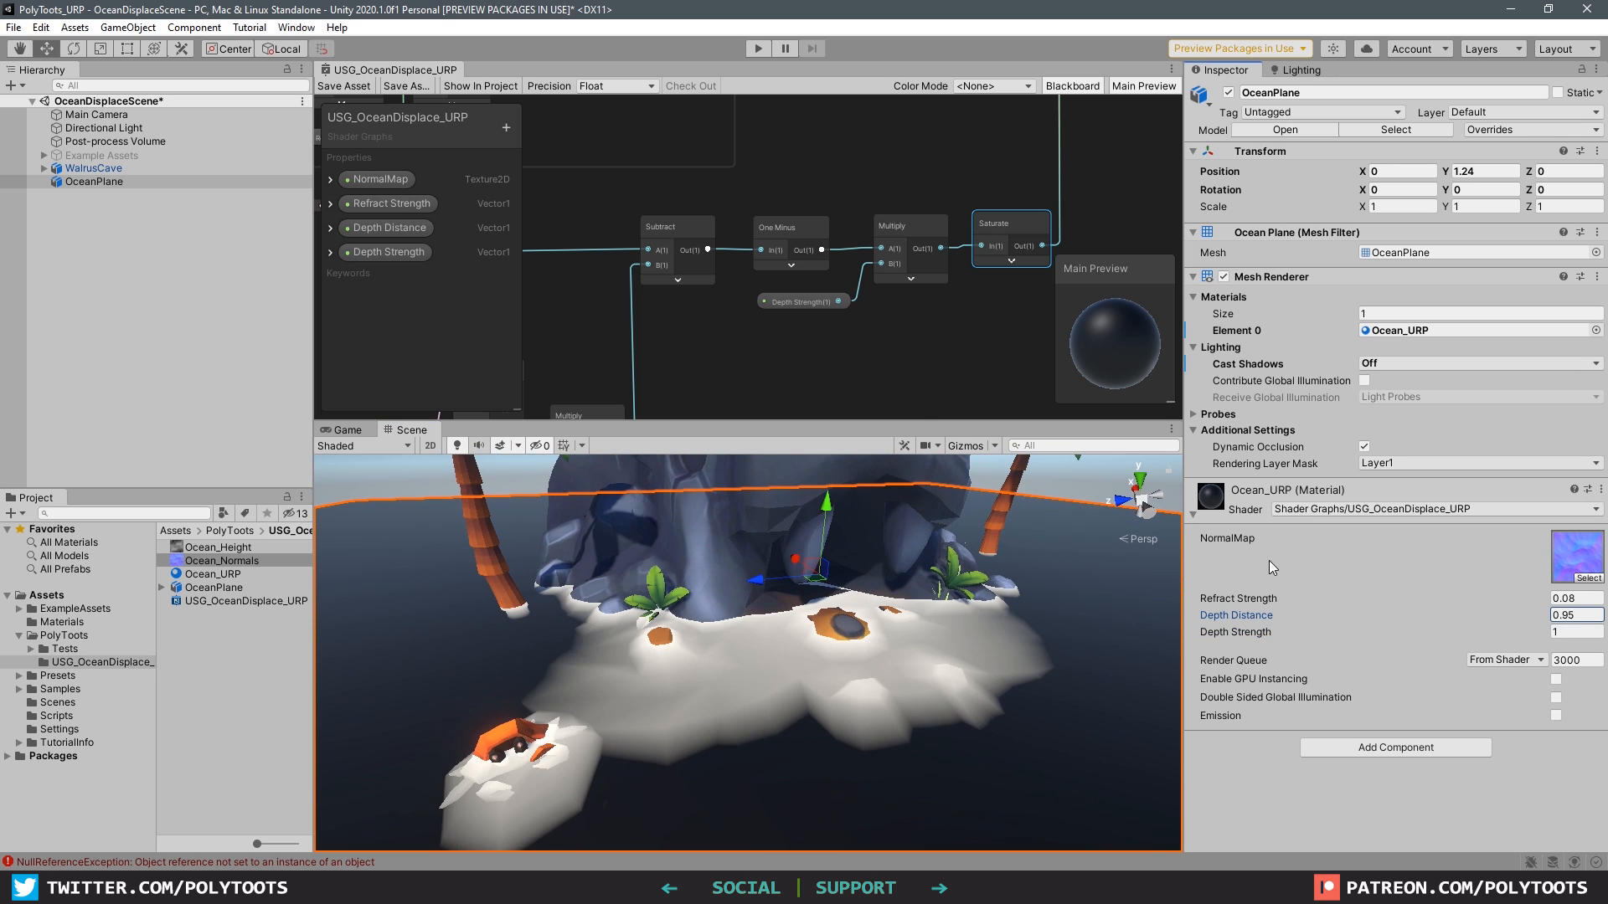
Deselect the ocean plane, detach the shader graph into its own window and maximize it.
click(916, 350)
scroll(827, 364, down, 1)
scroll(745, 673, down, 2)
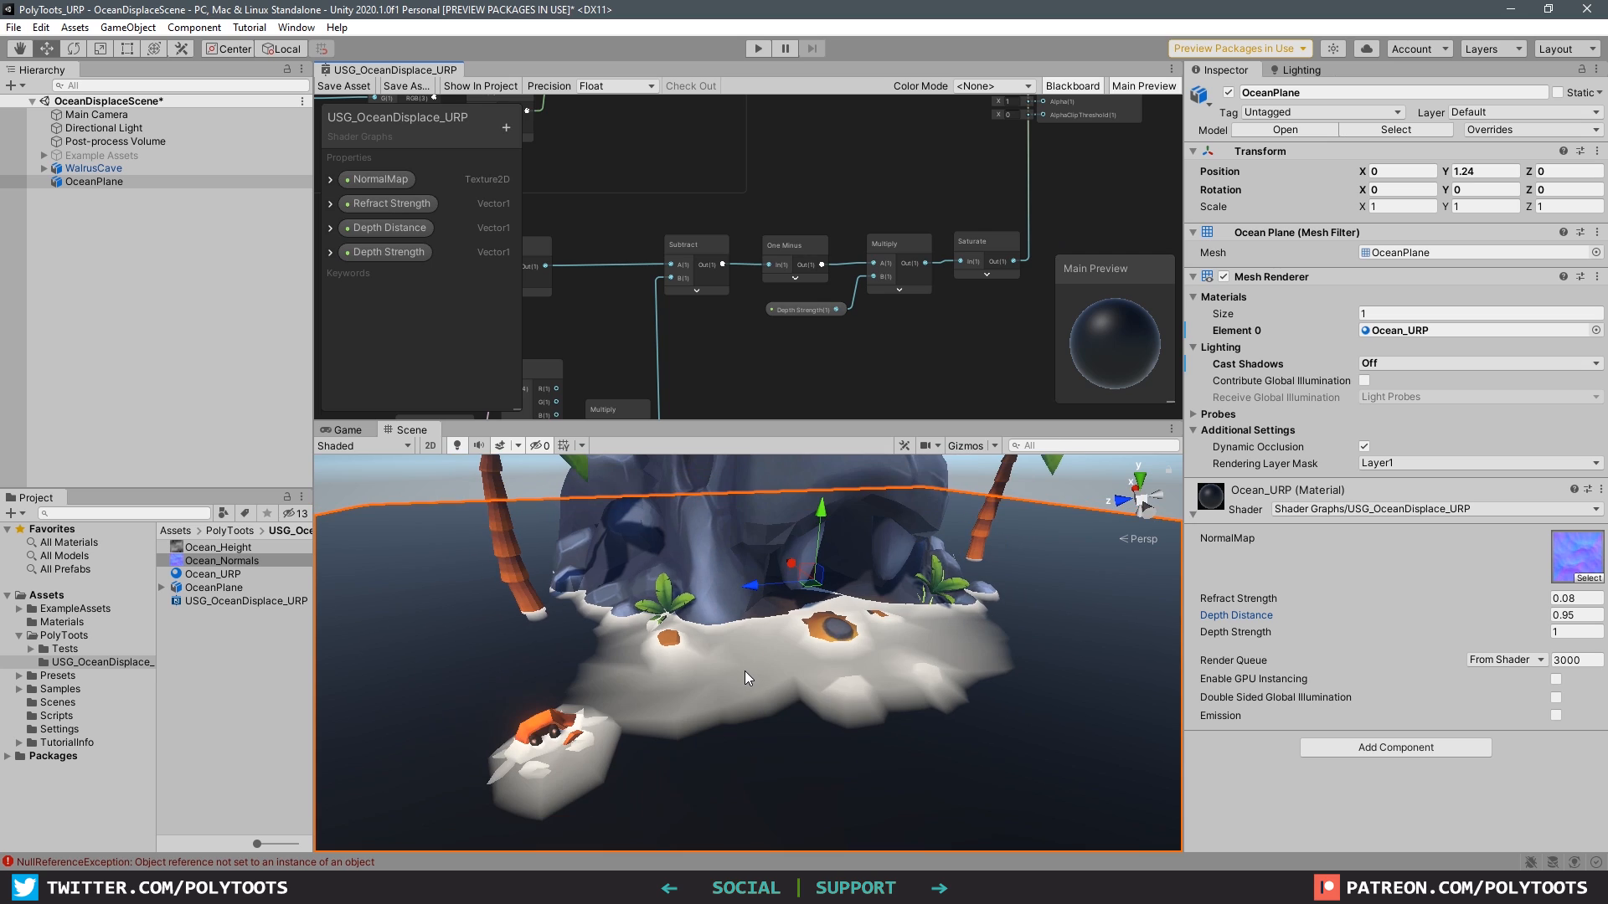
scroll(833, 604, down, 1)
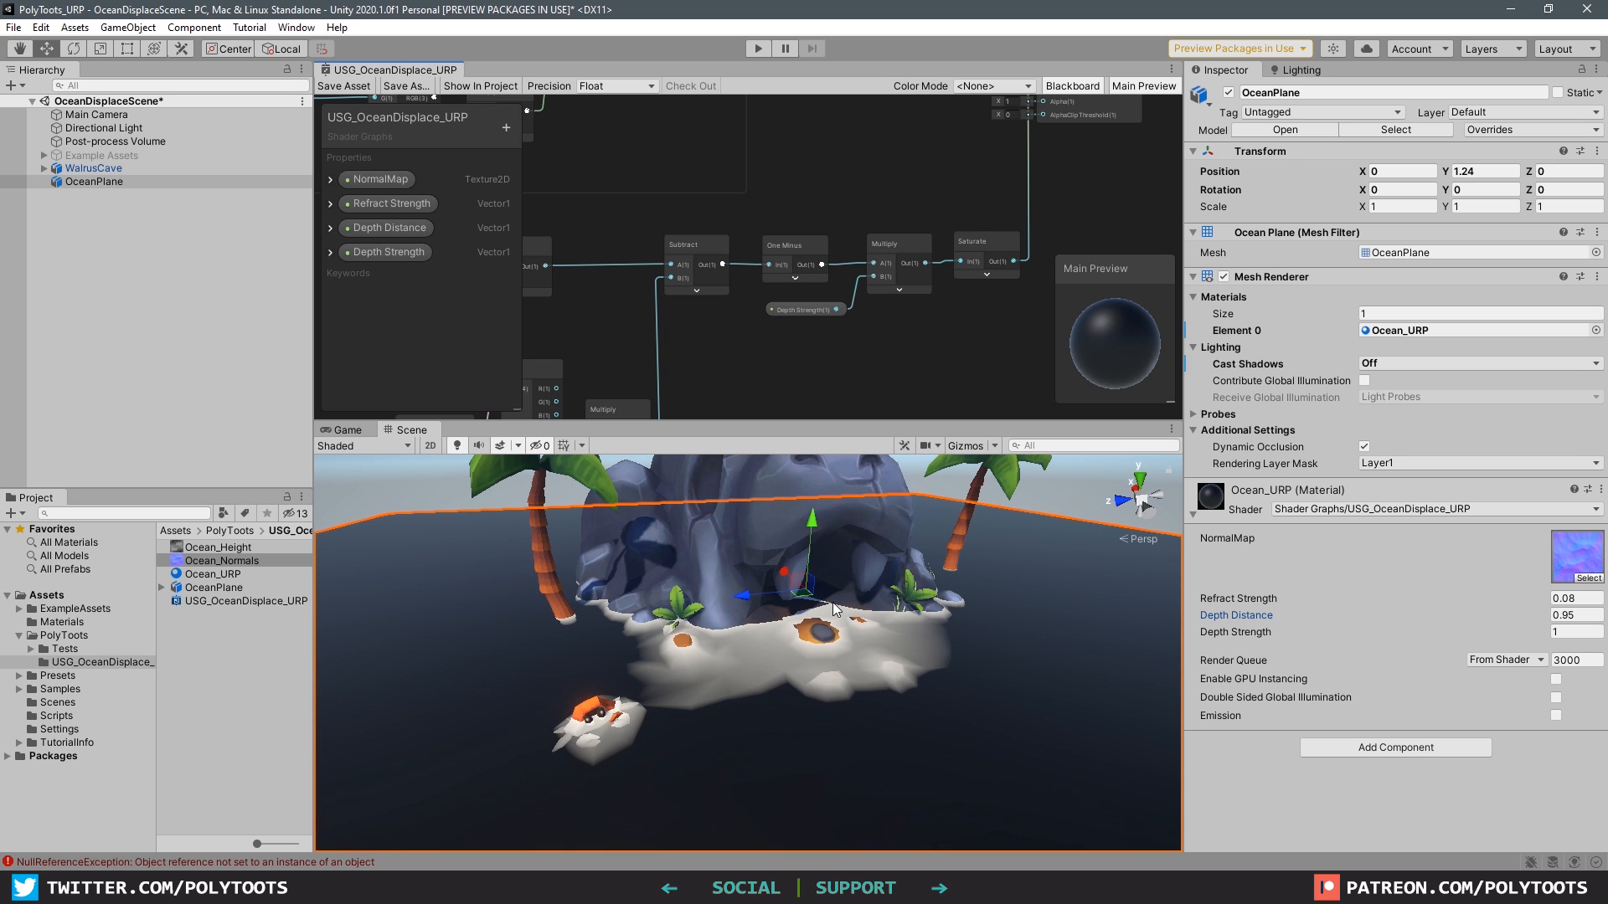
click(1082, 490)
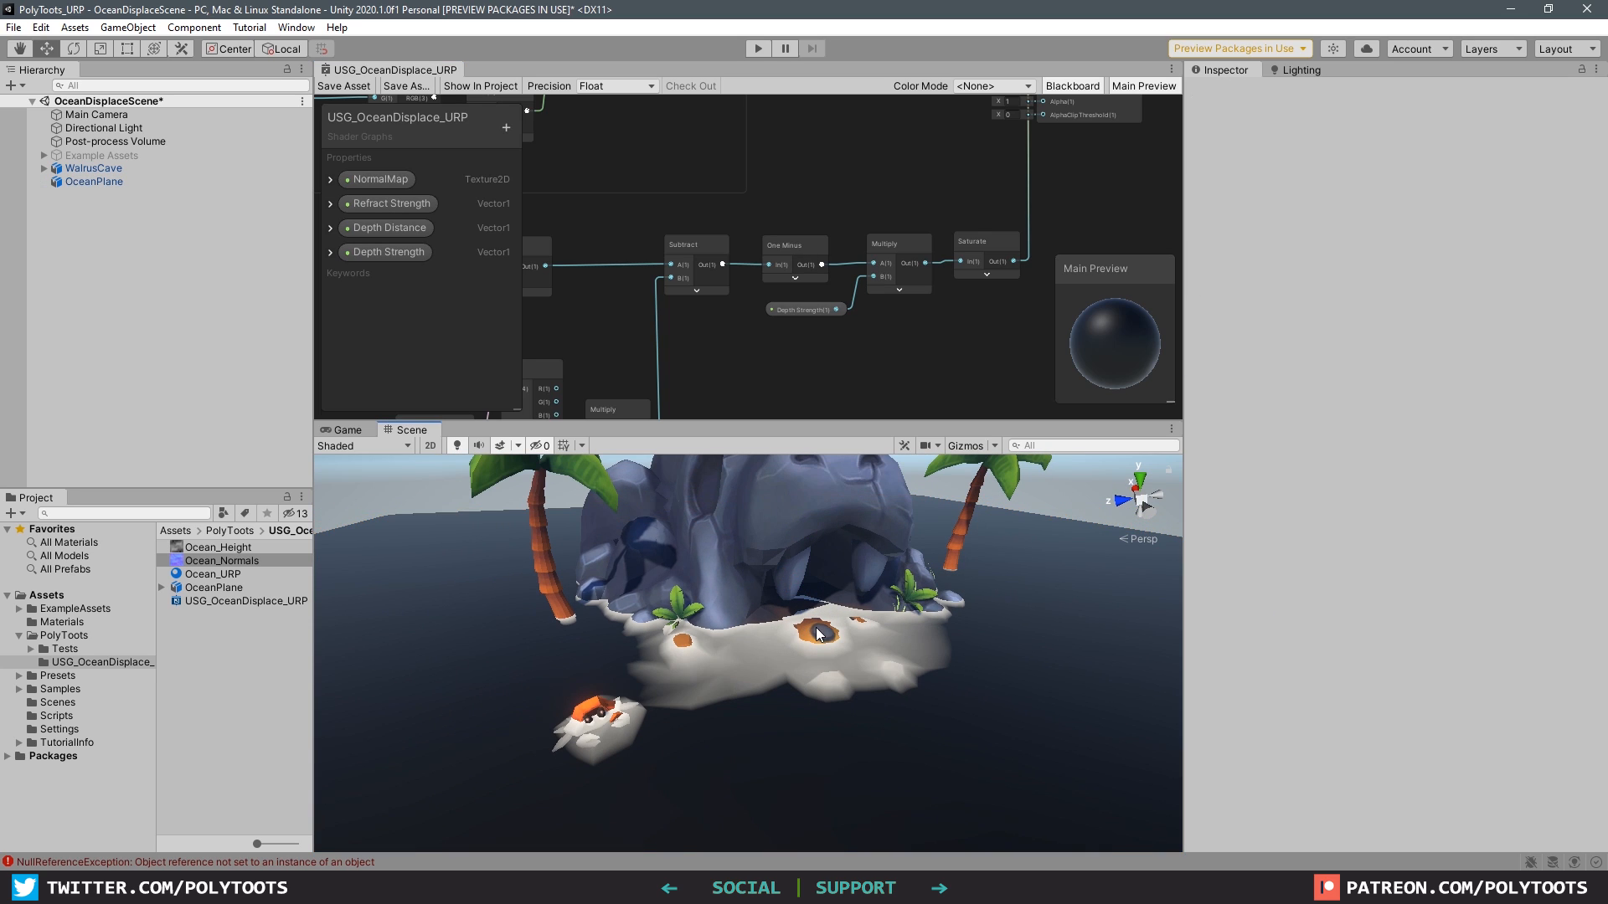
scroll(797, 166, down, 1)
middle_drag(798, 165, 857, 253)
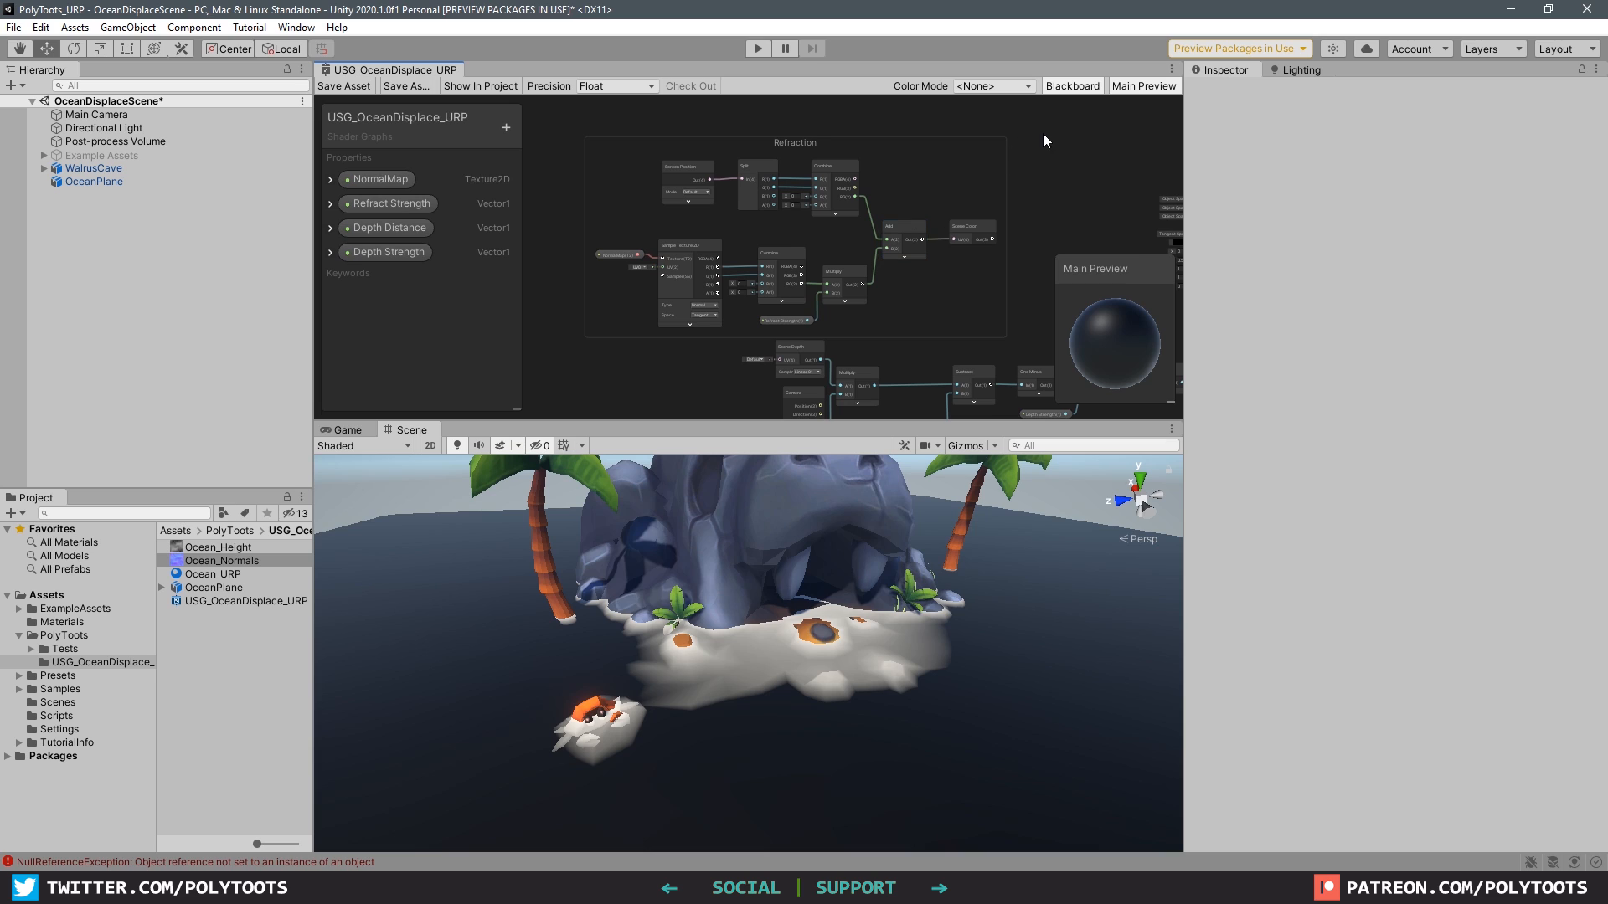
drag(580, 330, 581, 330)
click(1090, 157)
drag(431, 72, 784, 324)
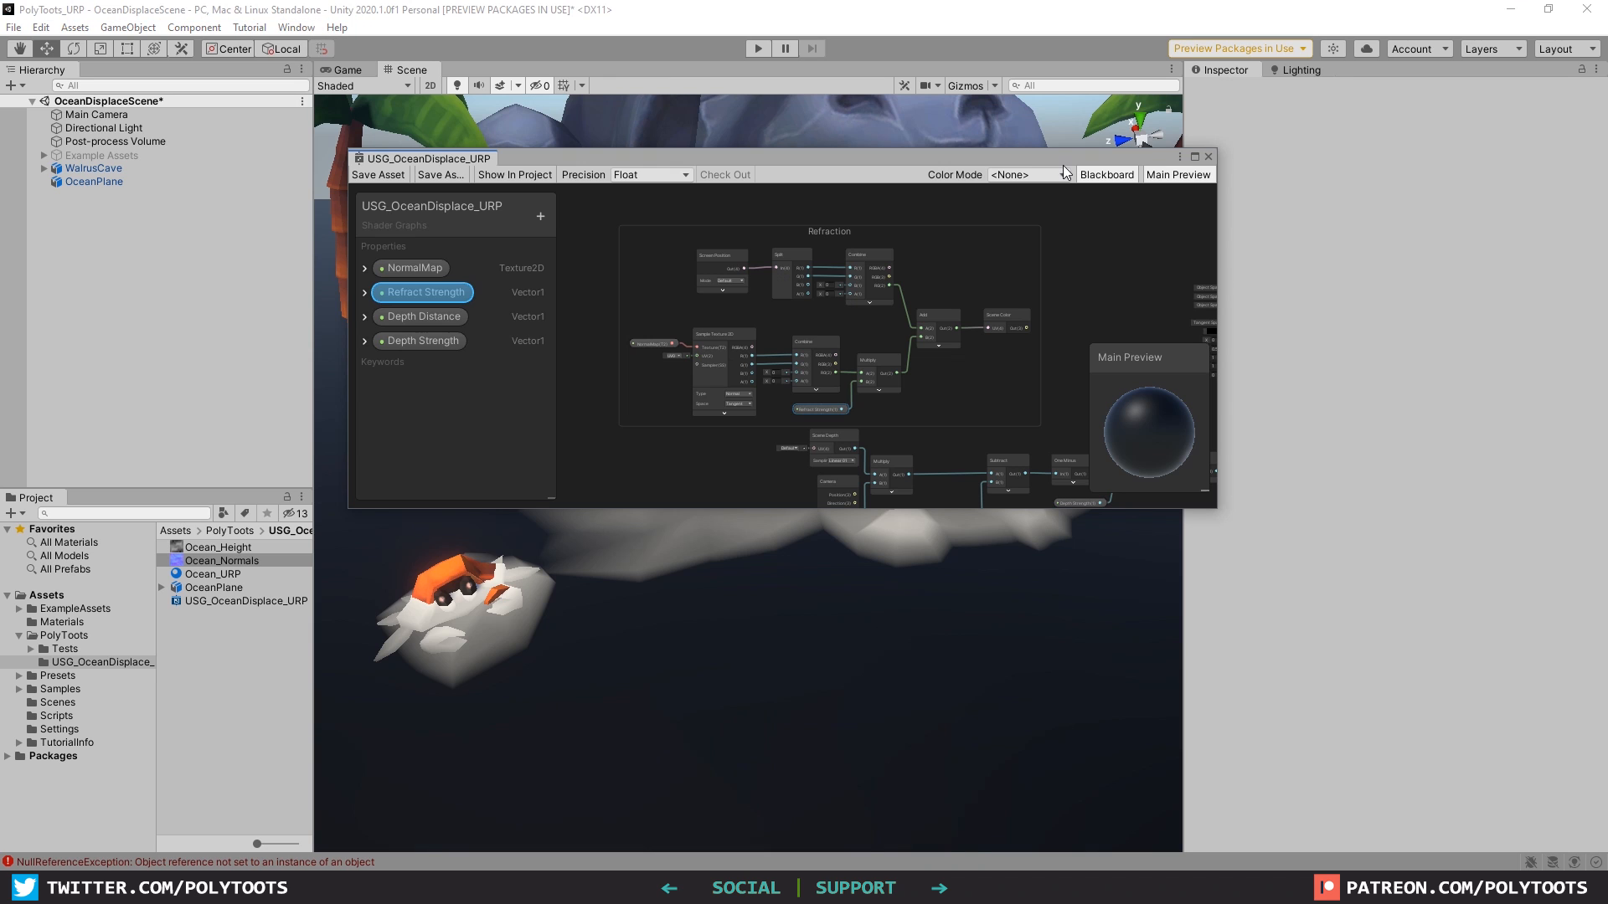
click(1196, 161)
Group all the scene-depth nodes from Scene Depth through Saturate and name the group Refract Depth.
key(a)
drag(1262, 784, 389, 496)
key(ctrl+g)
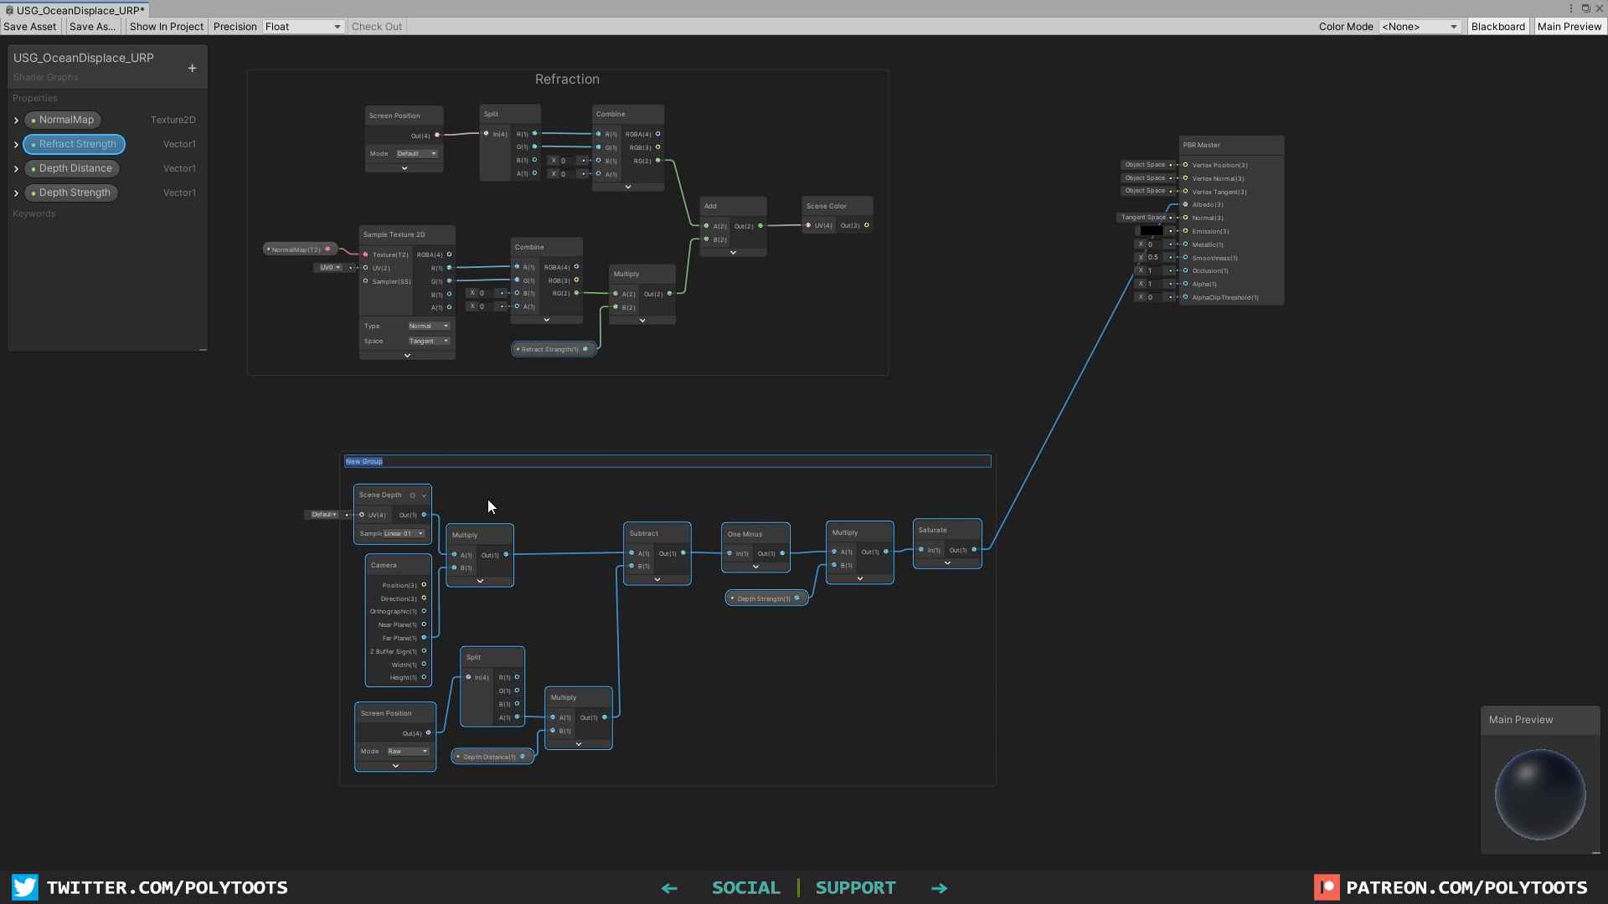
click(399, 456)
double_click(405, 460)
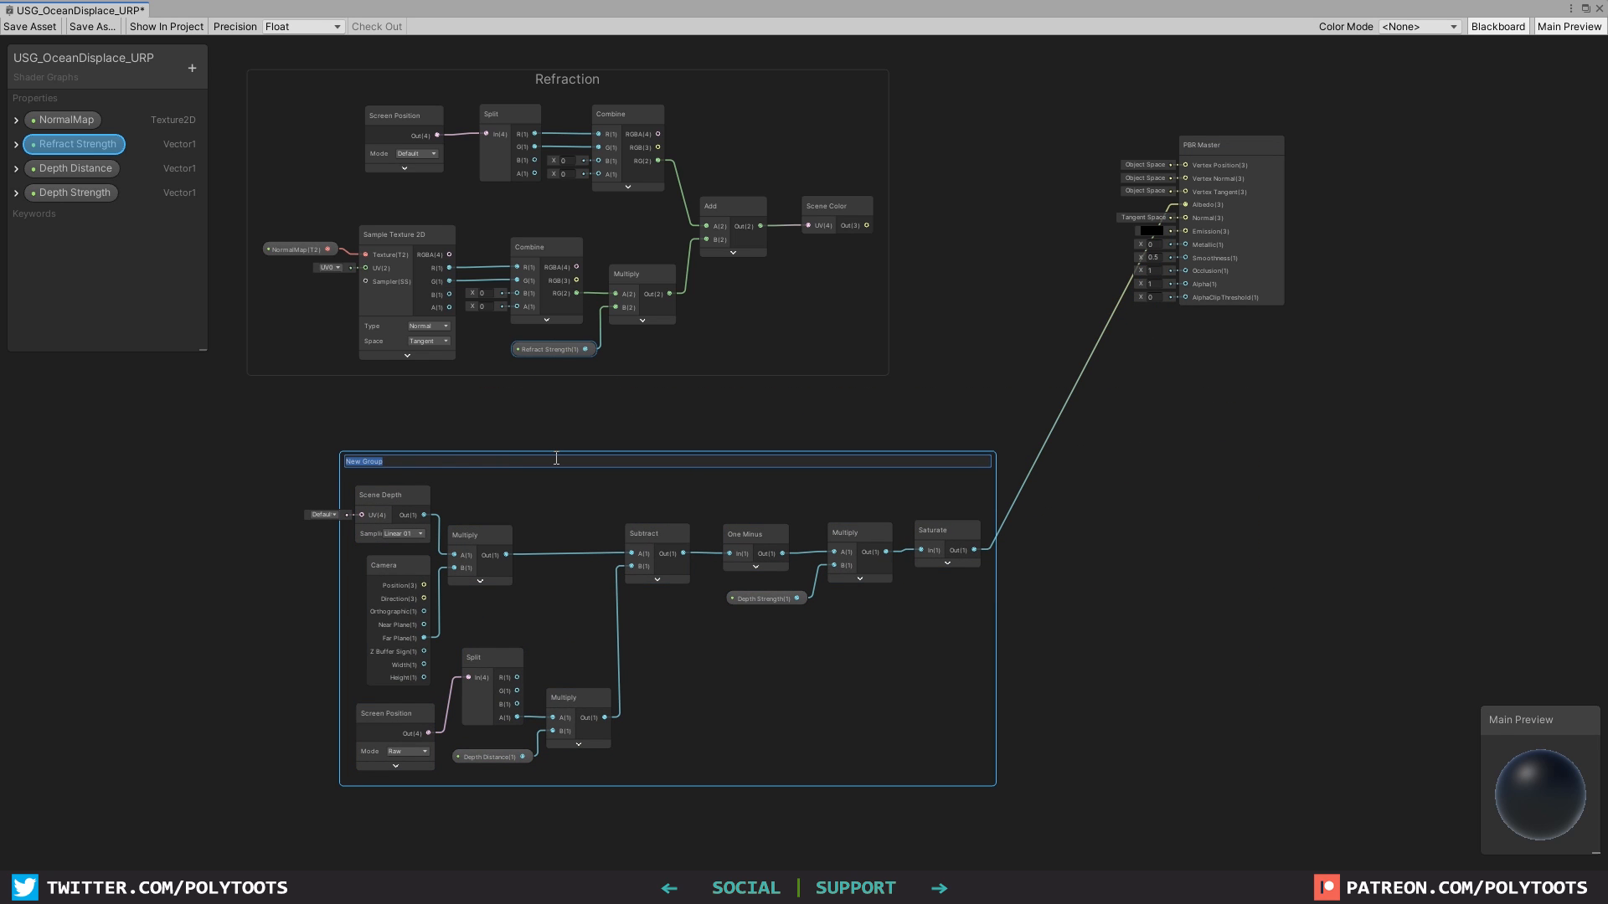
text(Refract Deopthpth)
key(Return)
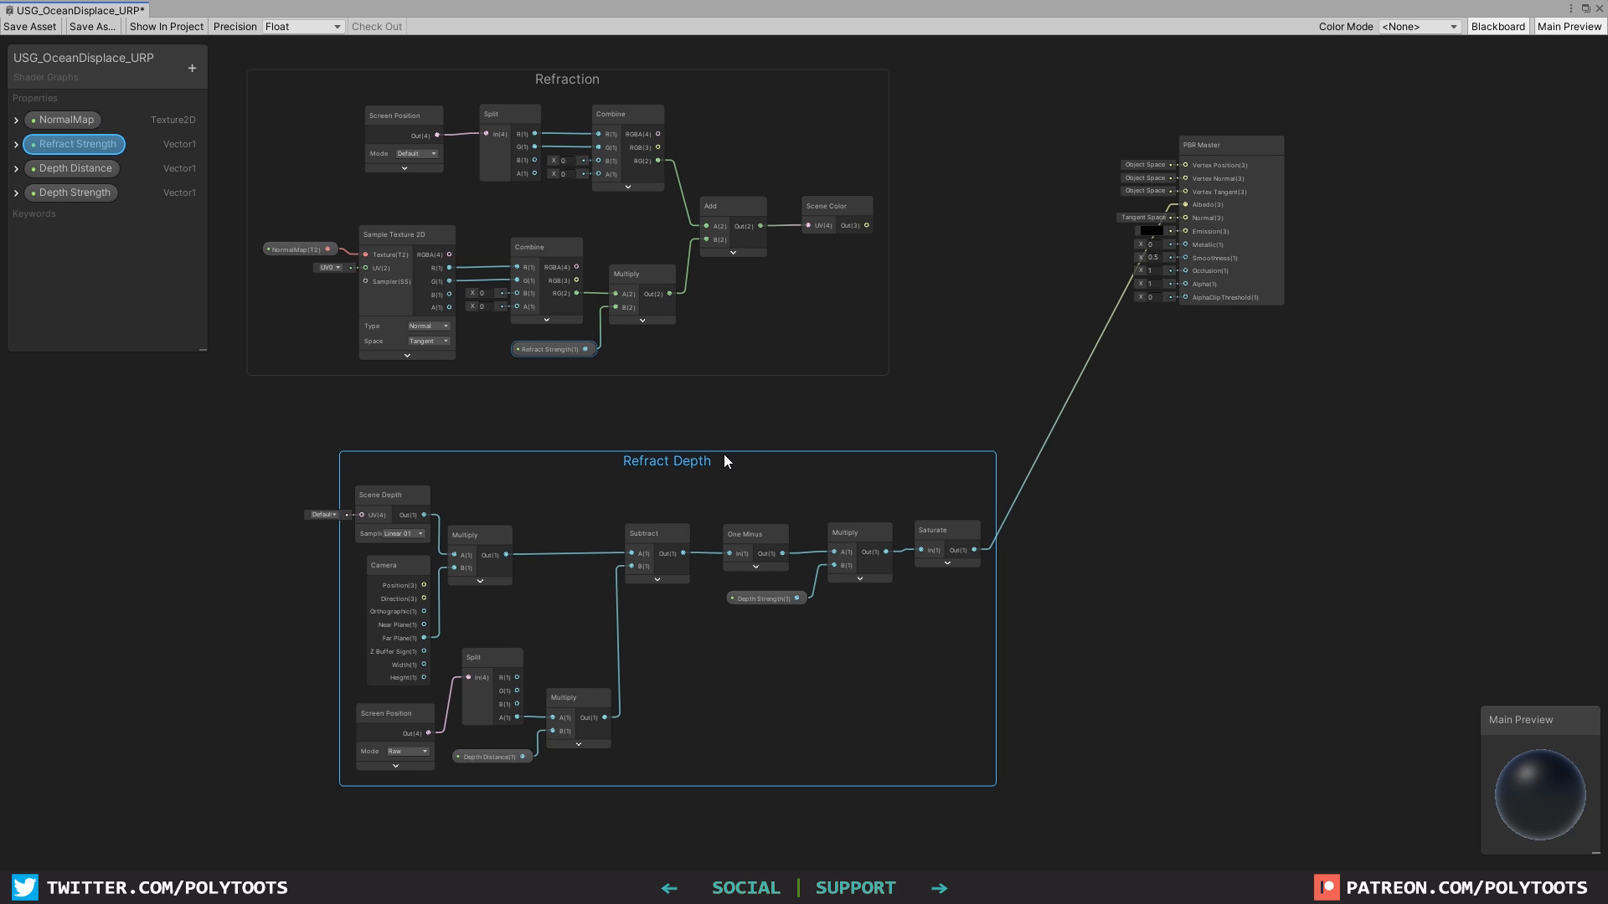
Arrange the Refract Depth group below the Refraction group and move both groups farther from the PBR Master node.
drag(853, 459, 756, 431)
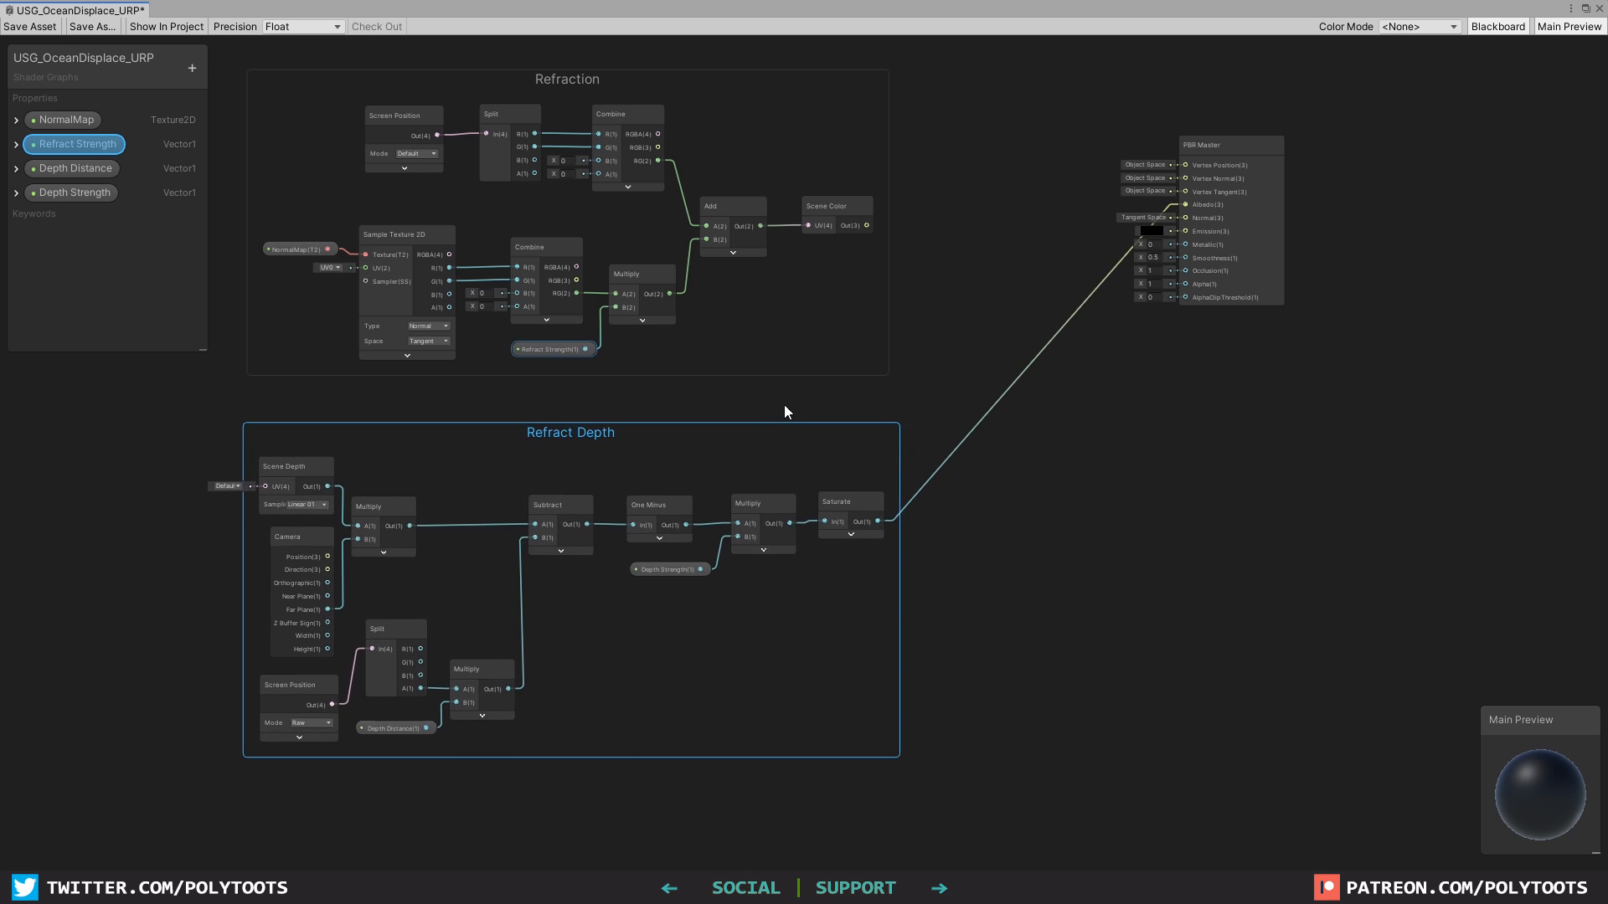
scroll(783, 404, down, 1)
middle_drag(914, 395, 1044, 485)
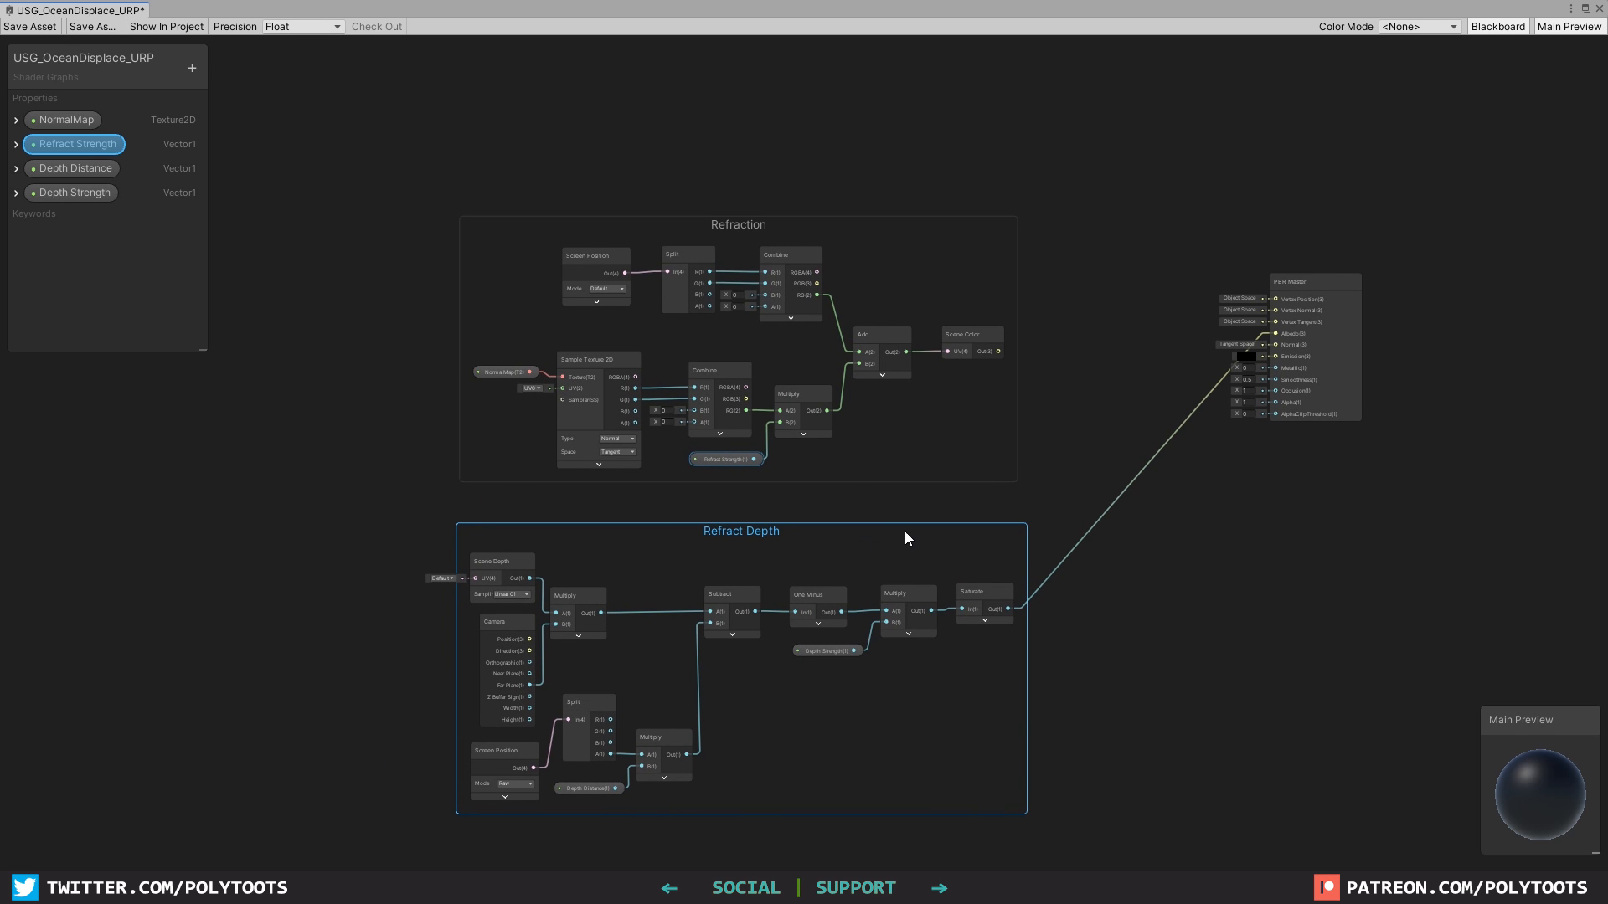
scroll(905, 531, down, 3)
drag(844, 545, 755, 580)
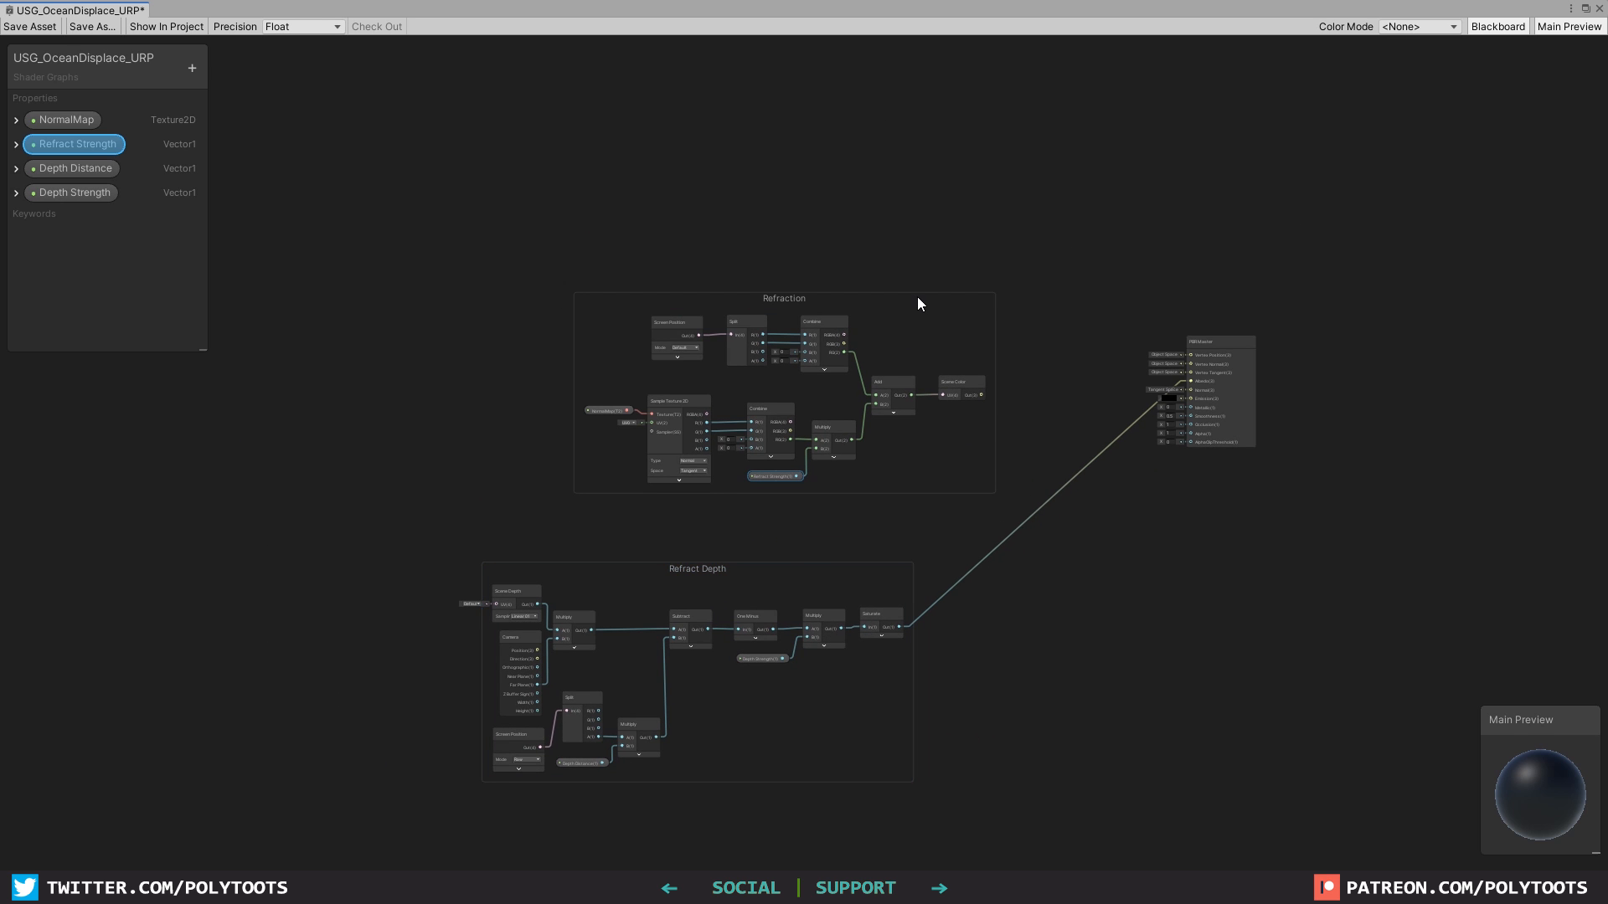
drag(917, 296, 812, 311)
Add a Lerp node between the two groups and the PBR Master node.
scroll(978, 427, up, 3)
key(space)
text(lerp)
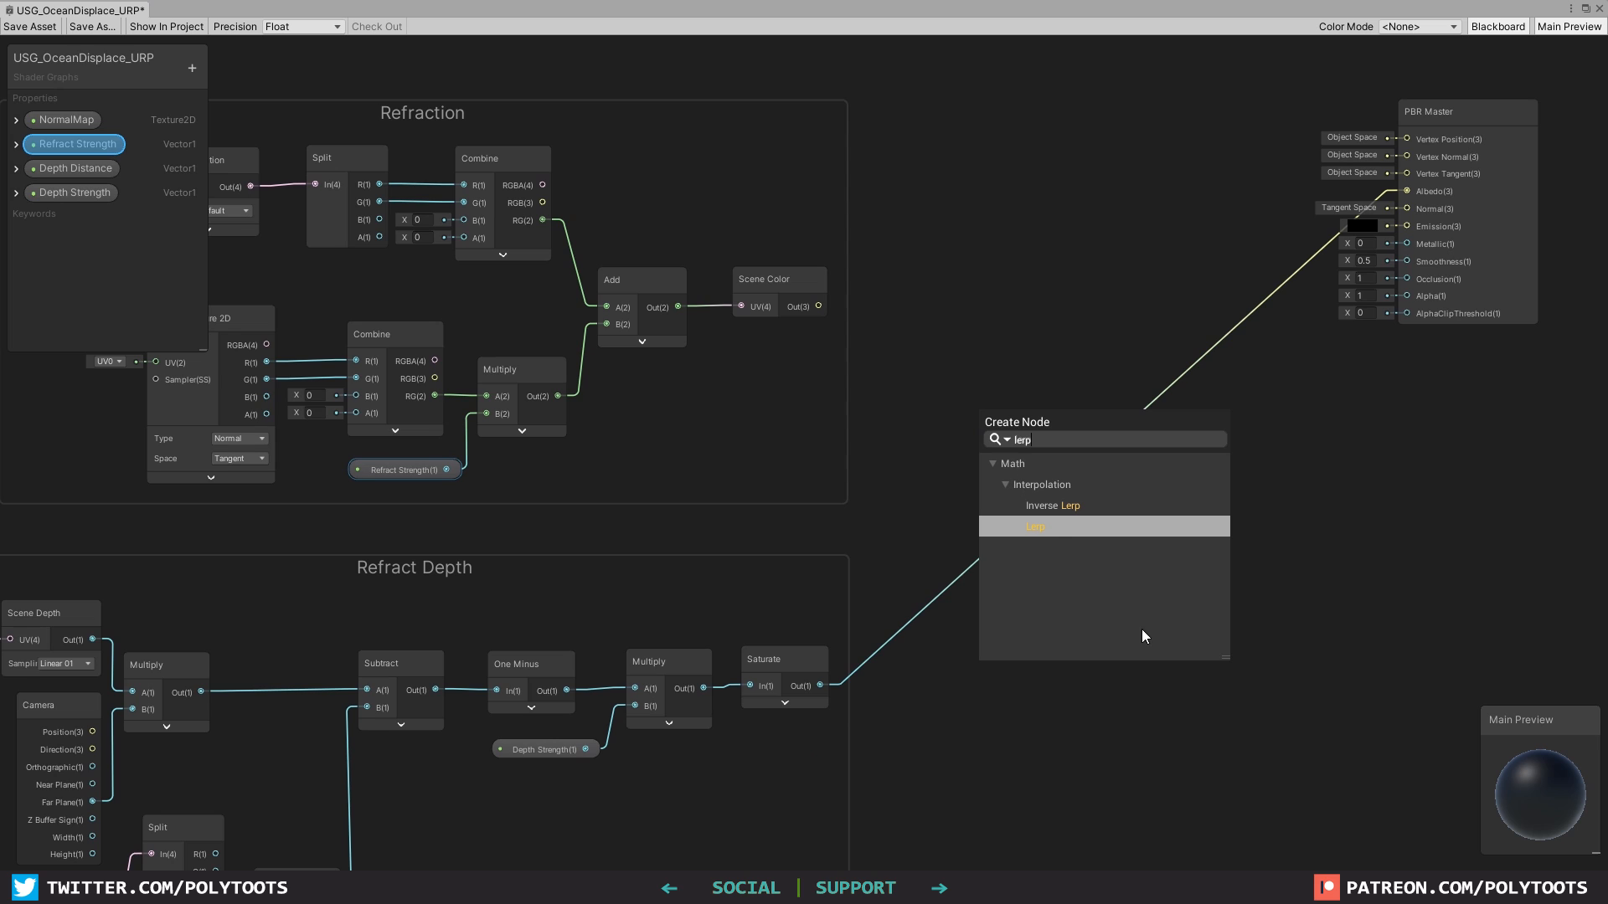
click(1052, 530)
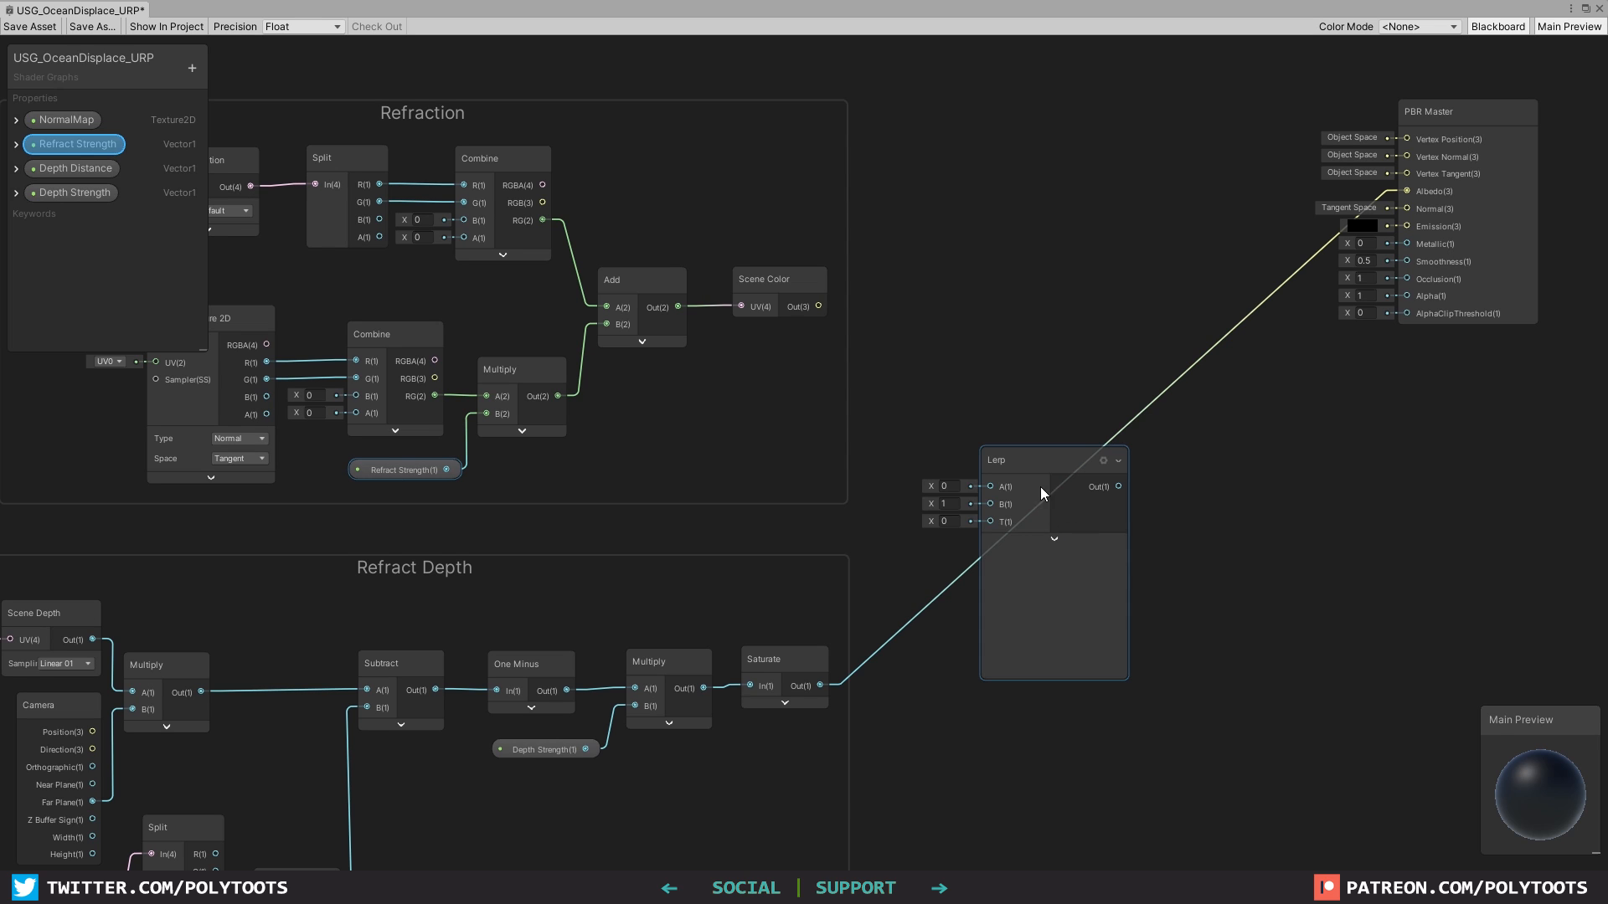
drag(1038, 459, 1044, 377)
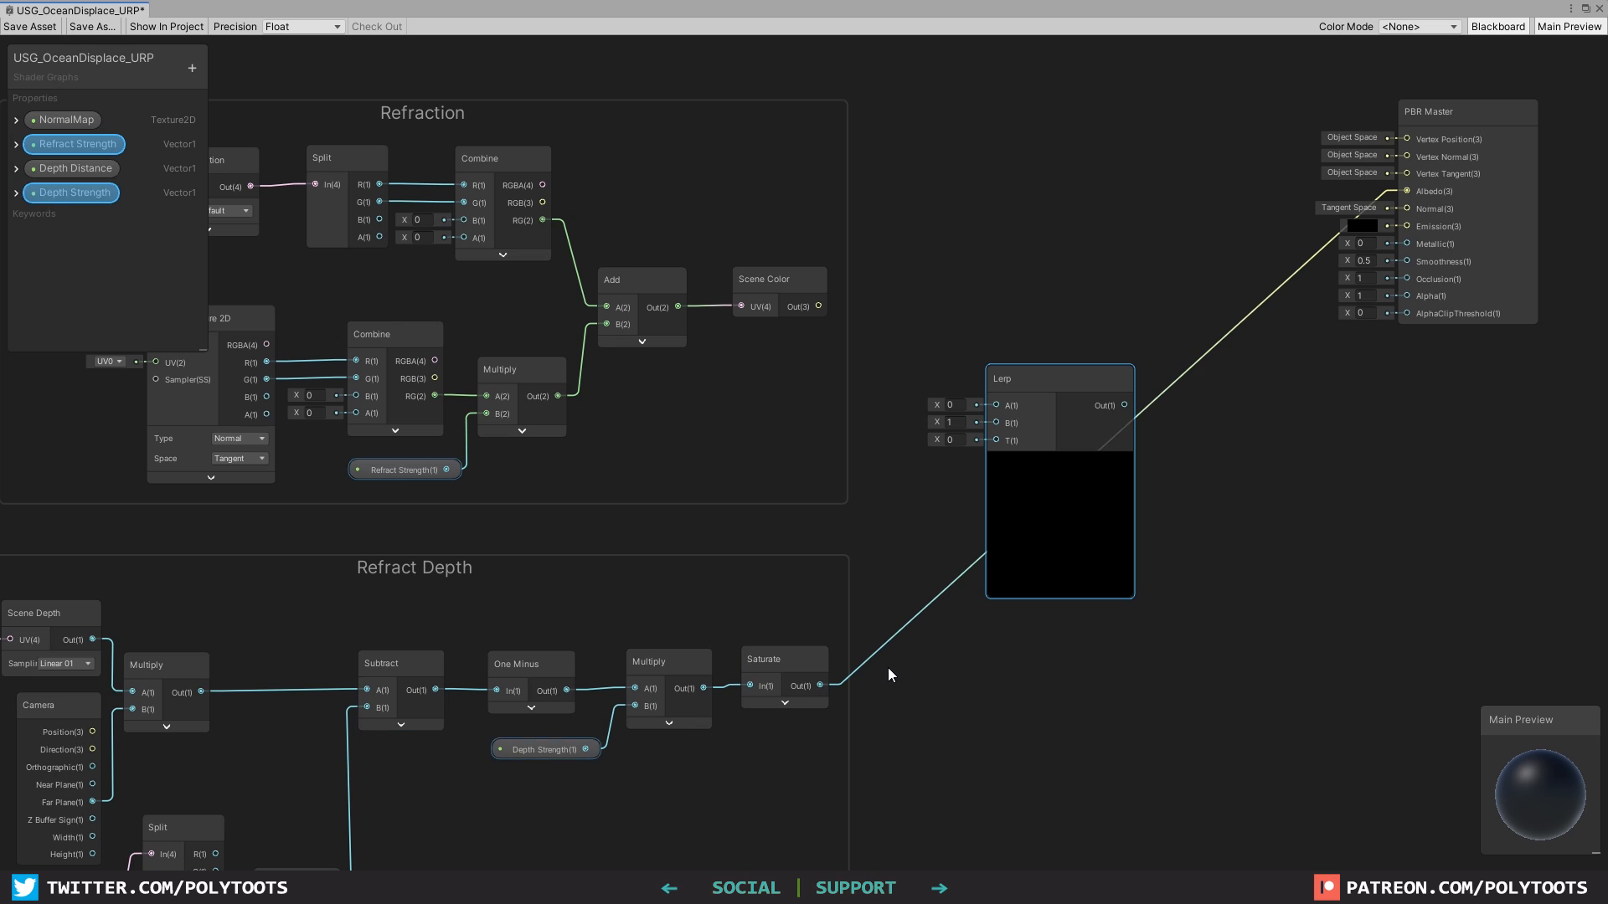
Connect the Saturate output to the Lerp's T input and the Scene Color output to its B input.
drag(820, 686, 998, 440)
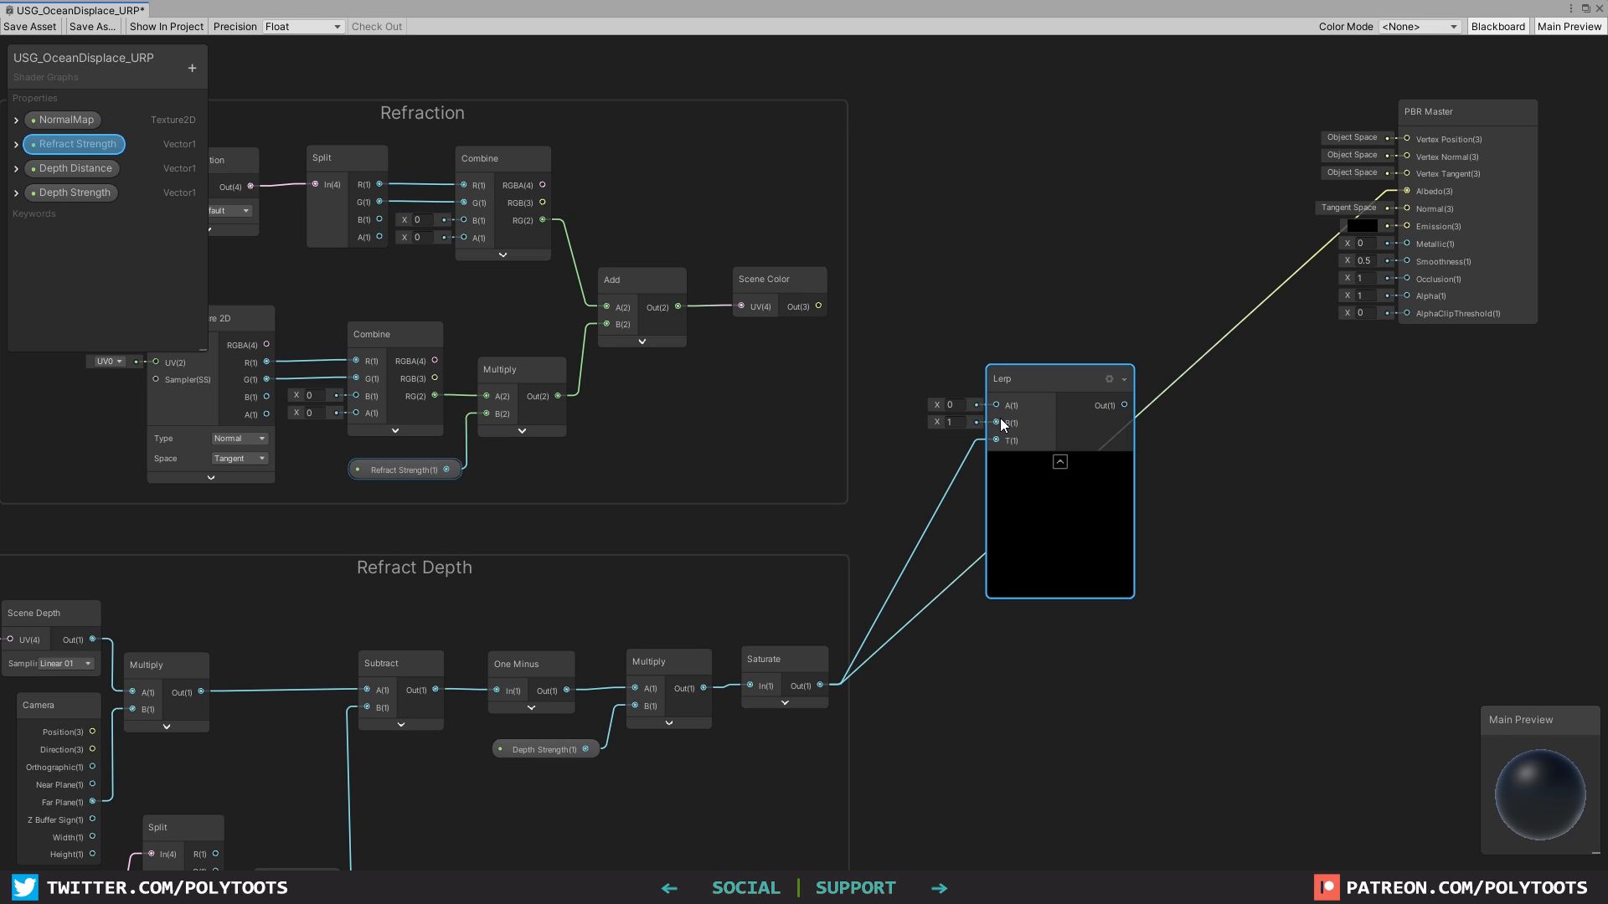
click(821, 308)
drag(821, 307, 971, 384)
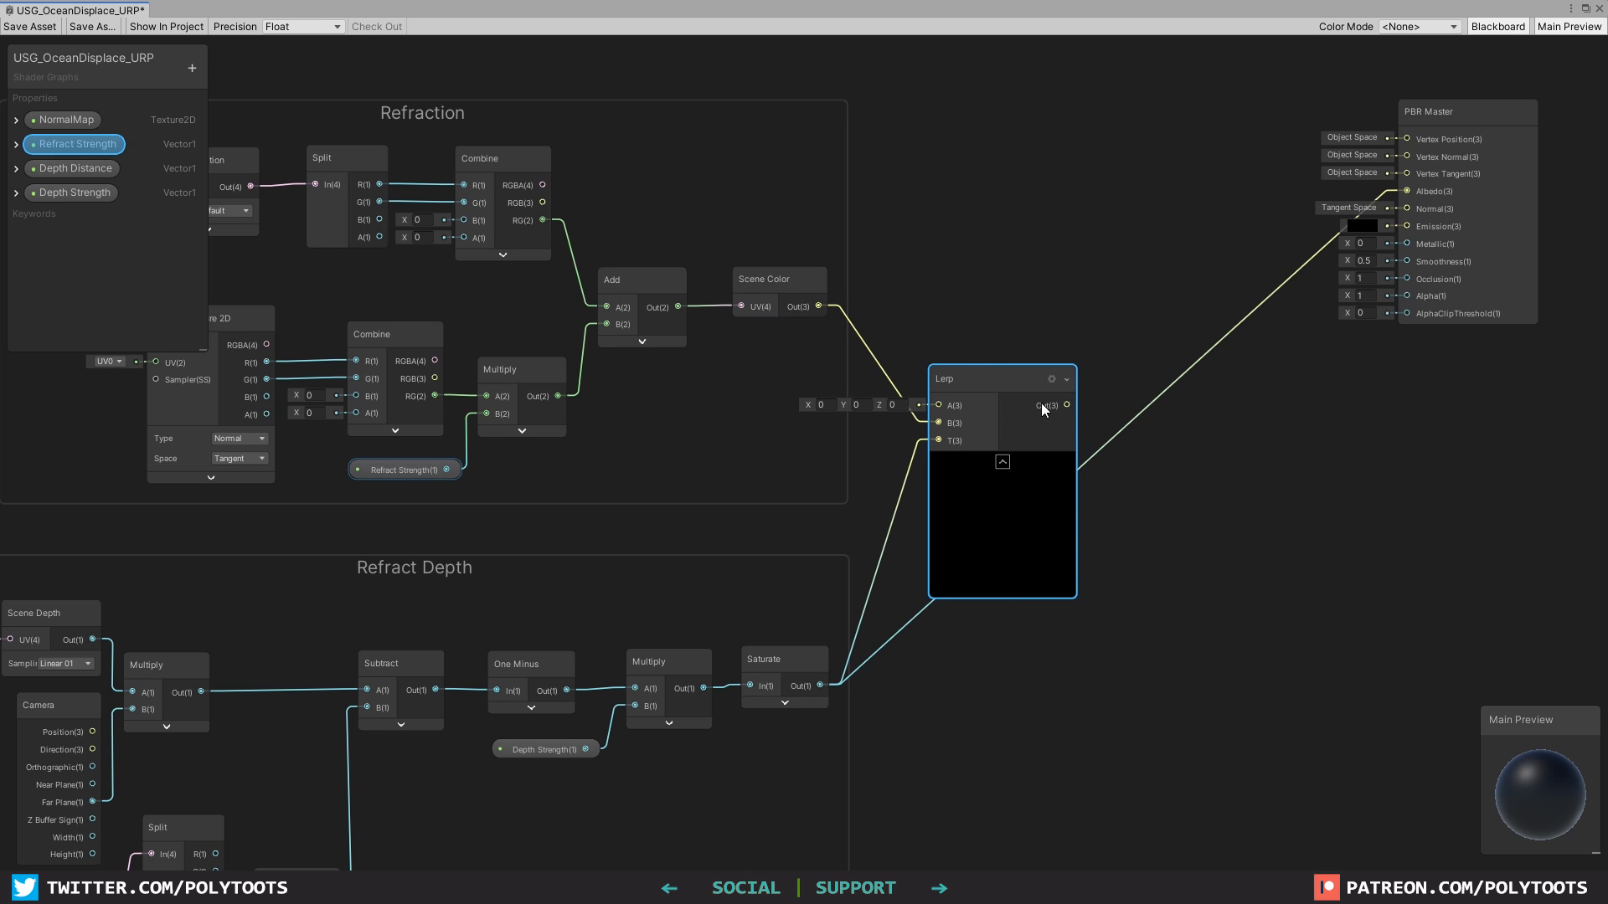
Connect the Lerp output to the PBR Master's Albedo input and save the shader.
drag(1068, 405, 1401, 193)
click(1001, 380)
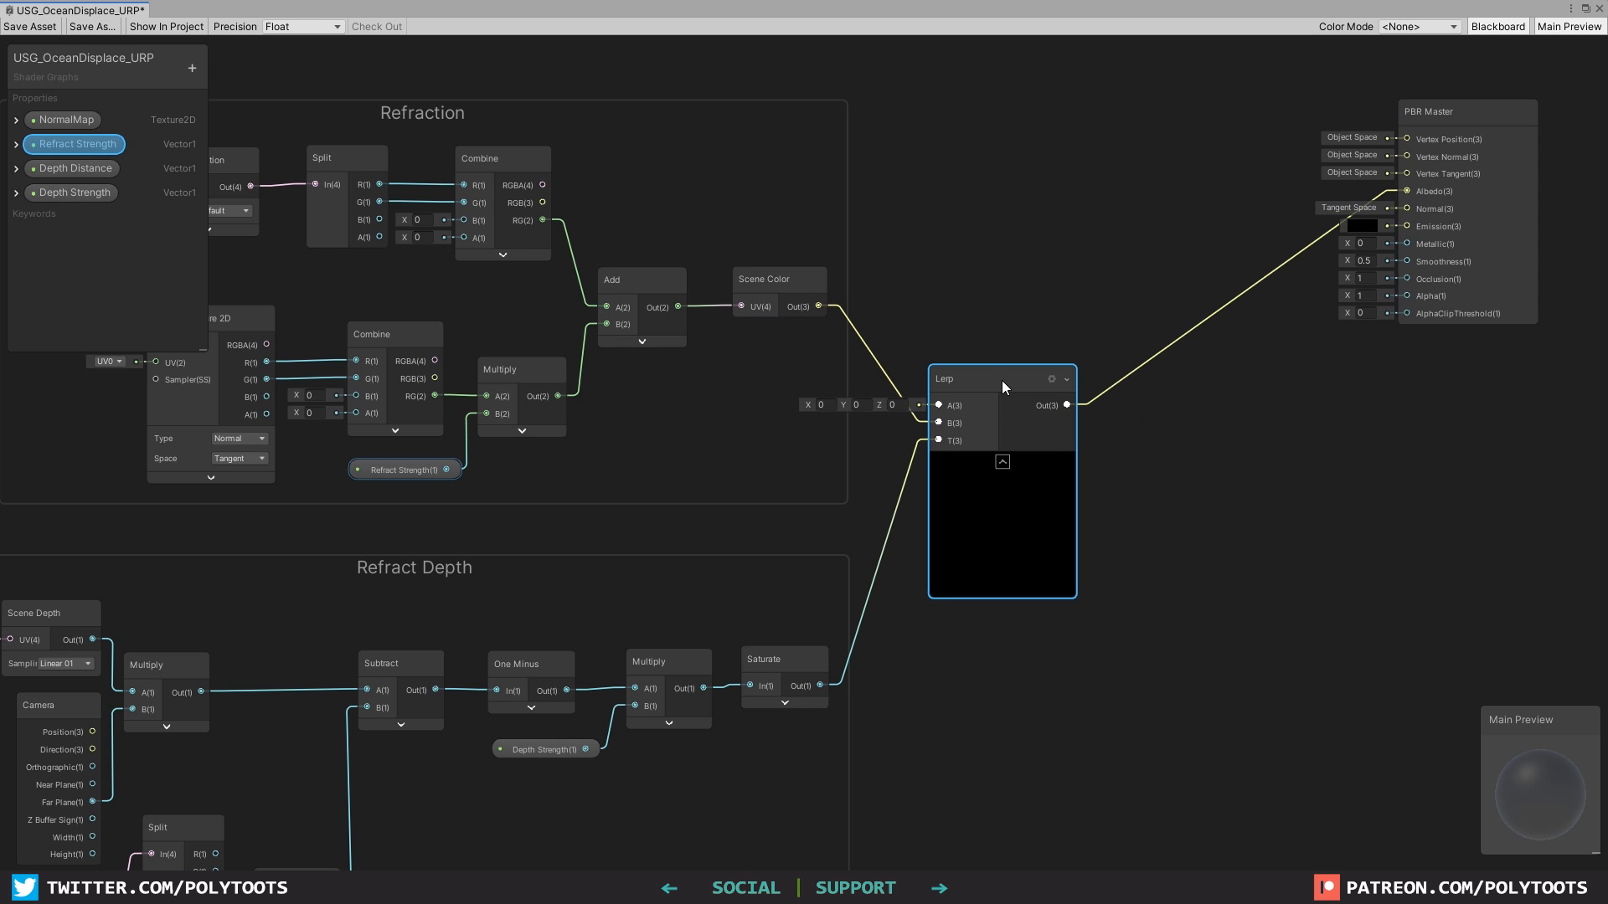
click(44, 28)
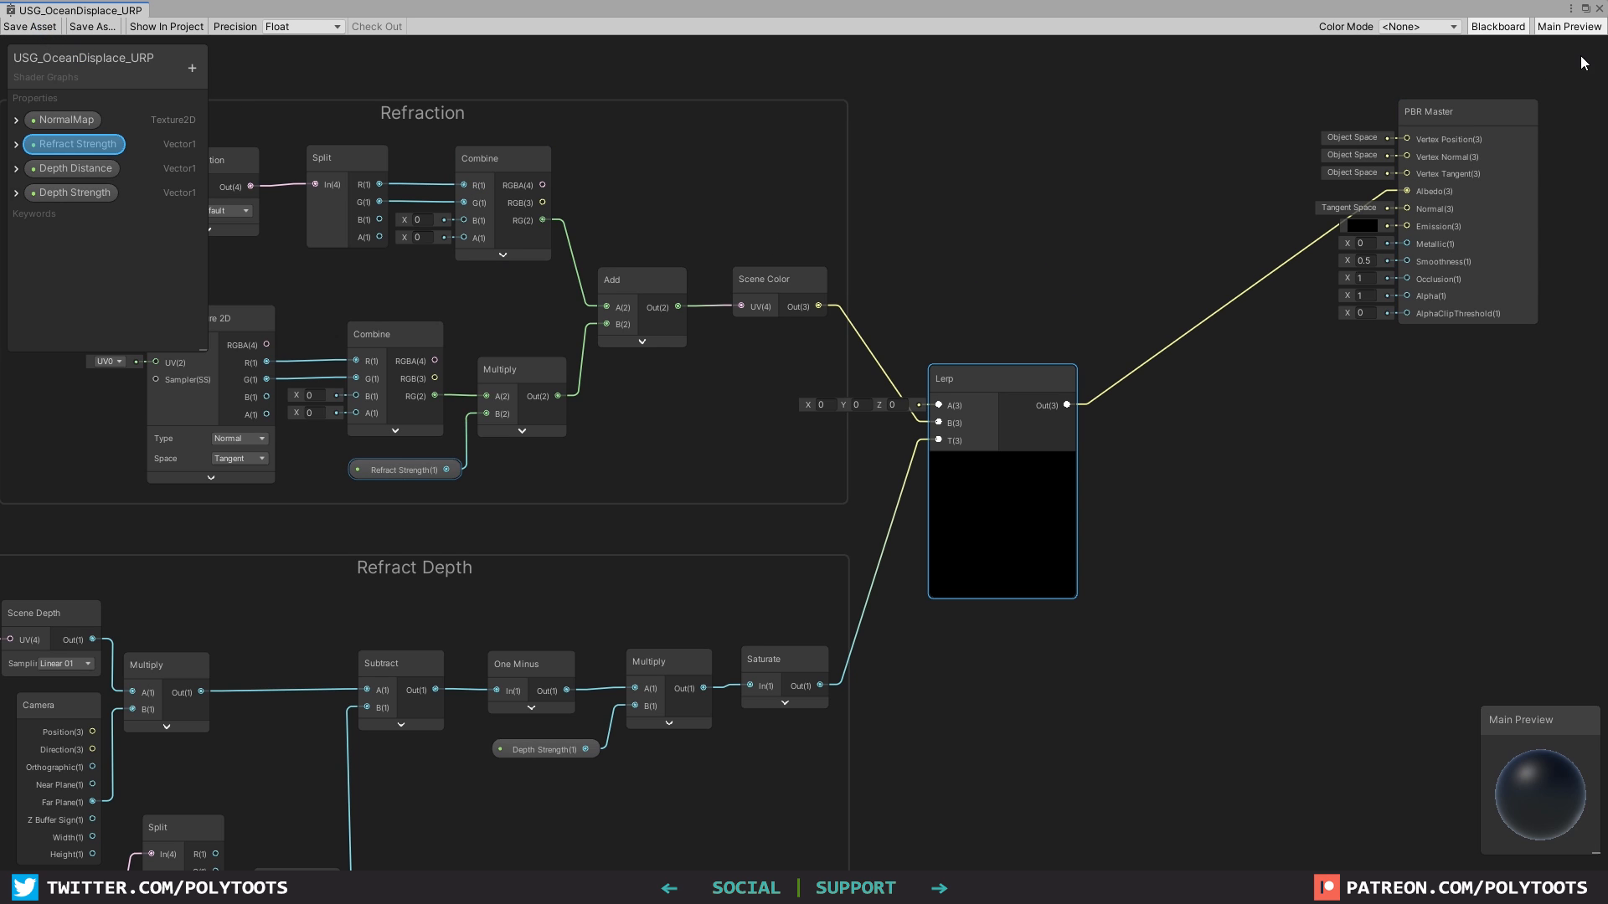
Restore the graph window to a smaller size, uncover the scene and set the ocean plane's Refract Strength to 0.14.
click(1585, 9)
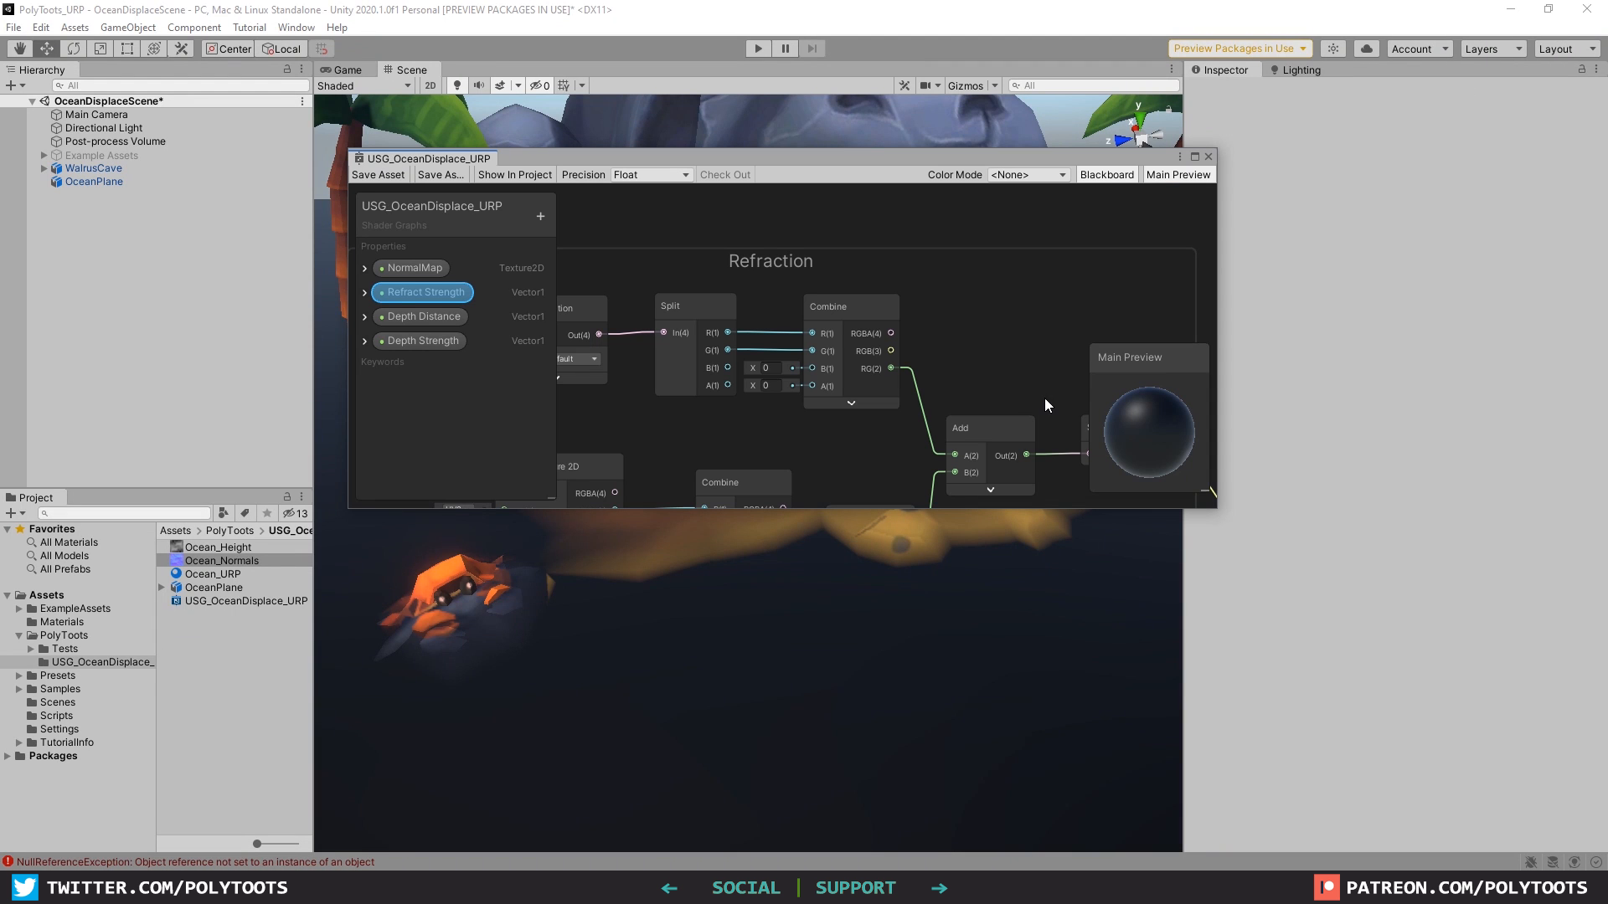
drag(951, 161, 939, 62)
alt+drag(877, 501, 822, 584)
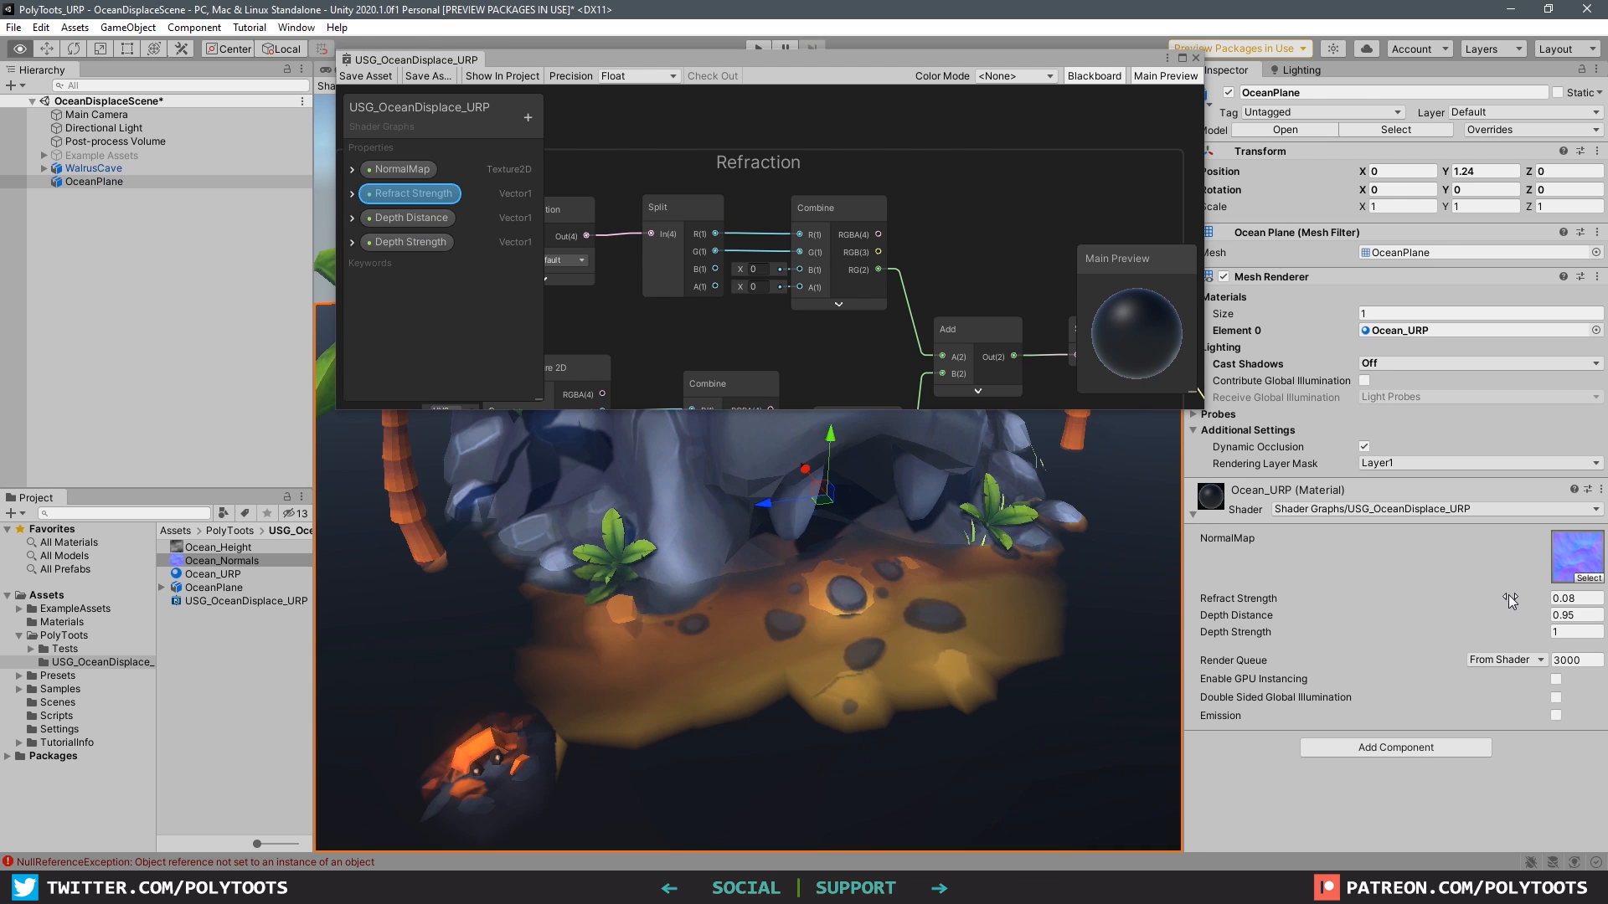
mouse_move(1509, 594)
mouse_down()
mouse_move(1490, 591)
mouse_move(1519, 585)
mouse_move(1490, 586)
mouse_move(1524, 584)
mouse_up()
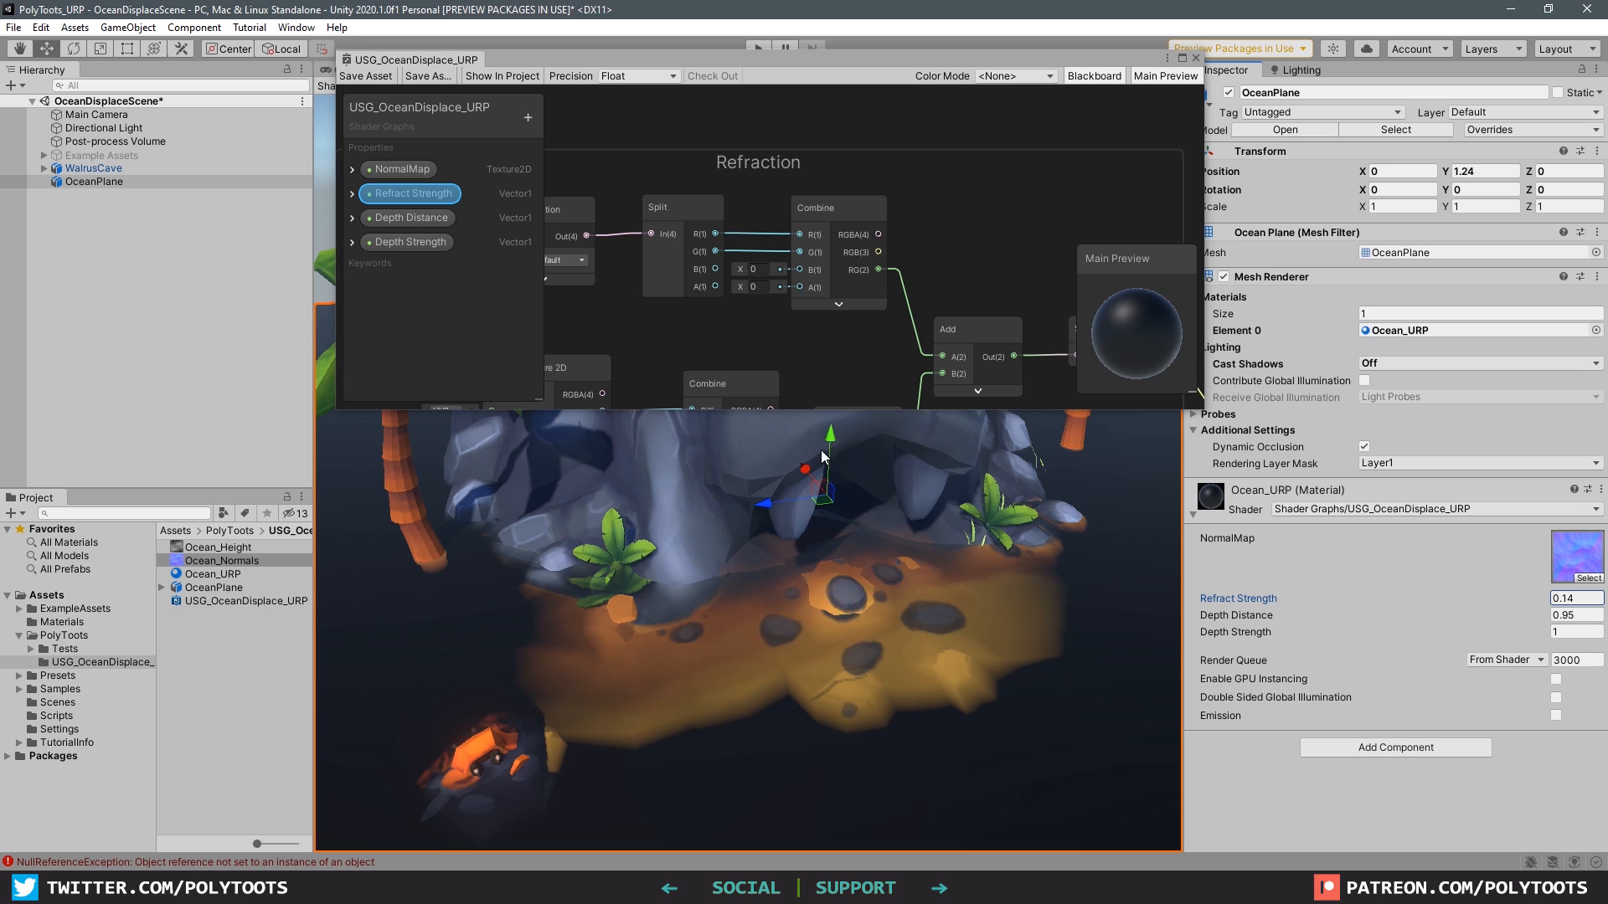
Lower the ocean plane to Y 1.14 and raise its Depth Strength to 1.1 and Depth Distance to about 1.16.
drag(831, 435, 840, 435)
drag(839, 435, 839, 446)
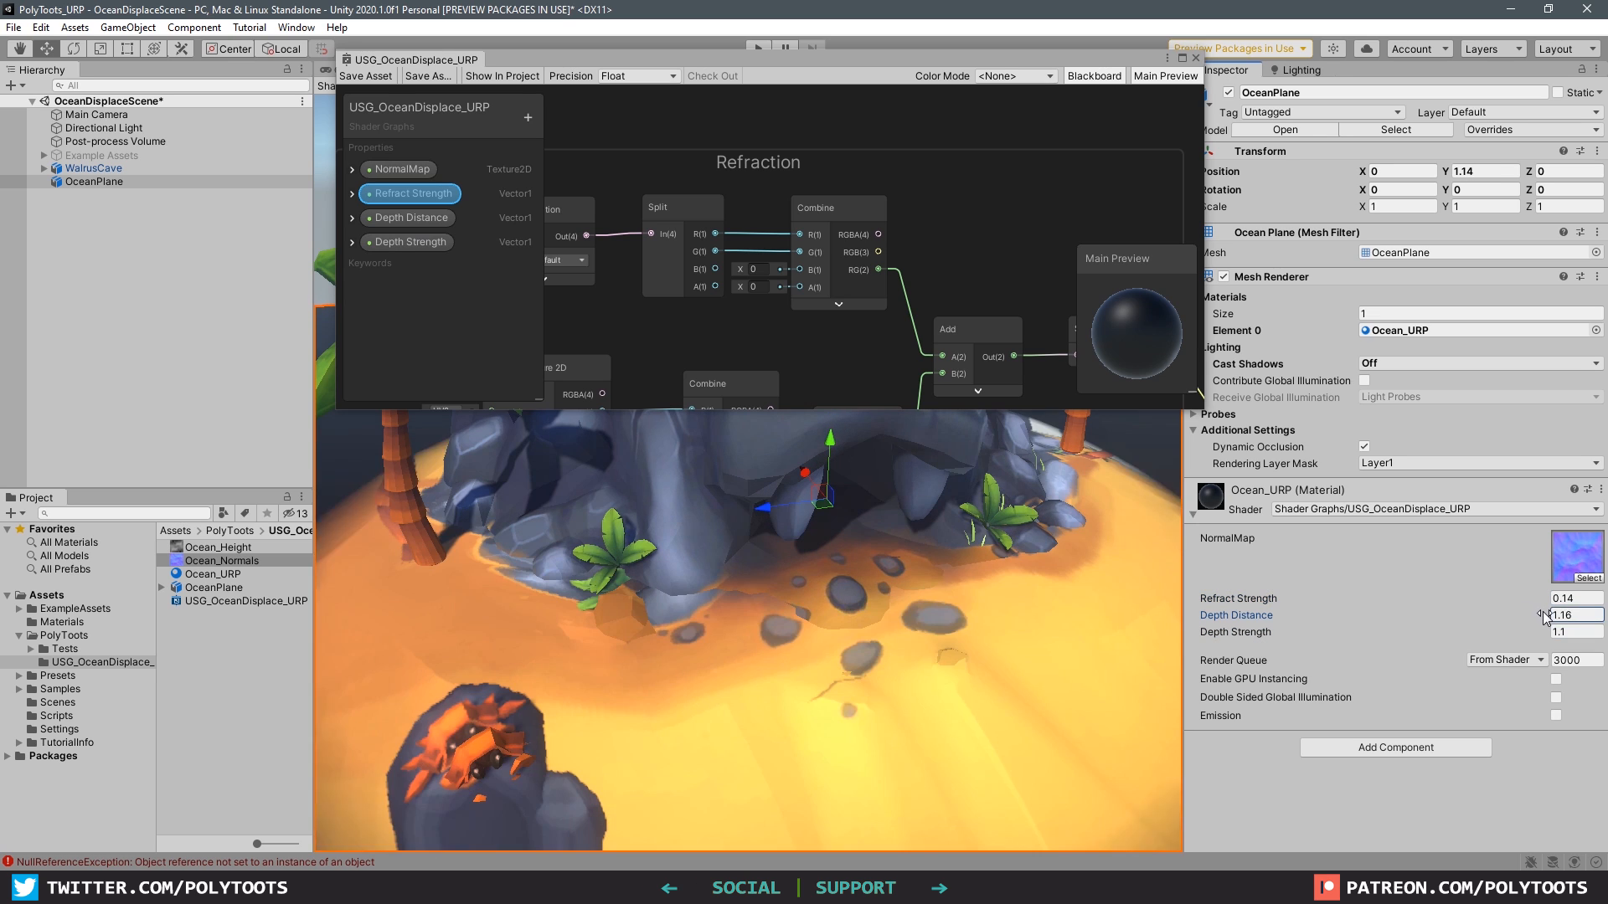
mouse_move(1546, 616)
mouse_down()
mouse_move(1529, 620)
mouse_move(1539, 598)
mouse_move(1578, 600)
mouse_move(102, 603)
mouse_up()
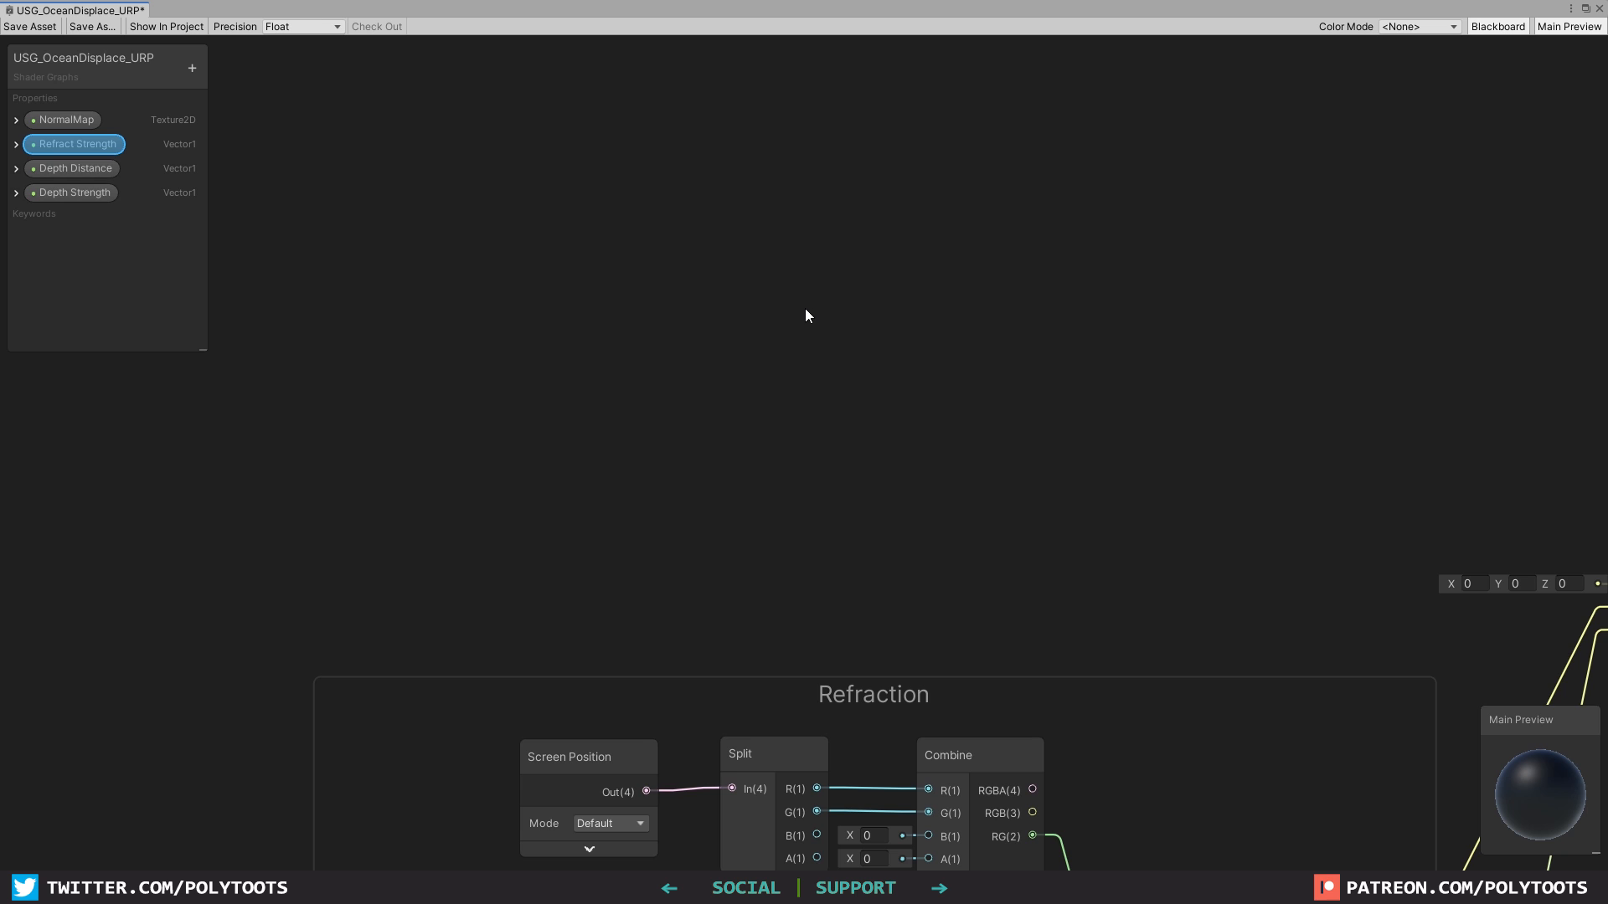
Add a Sample Texture 2D node above the Refraction group, collapse its preview and feed the NormalMap property into its Texture input.
key(space)
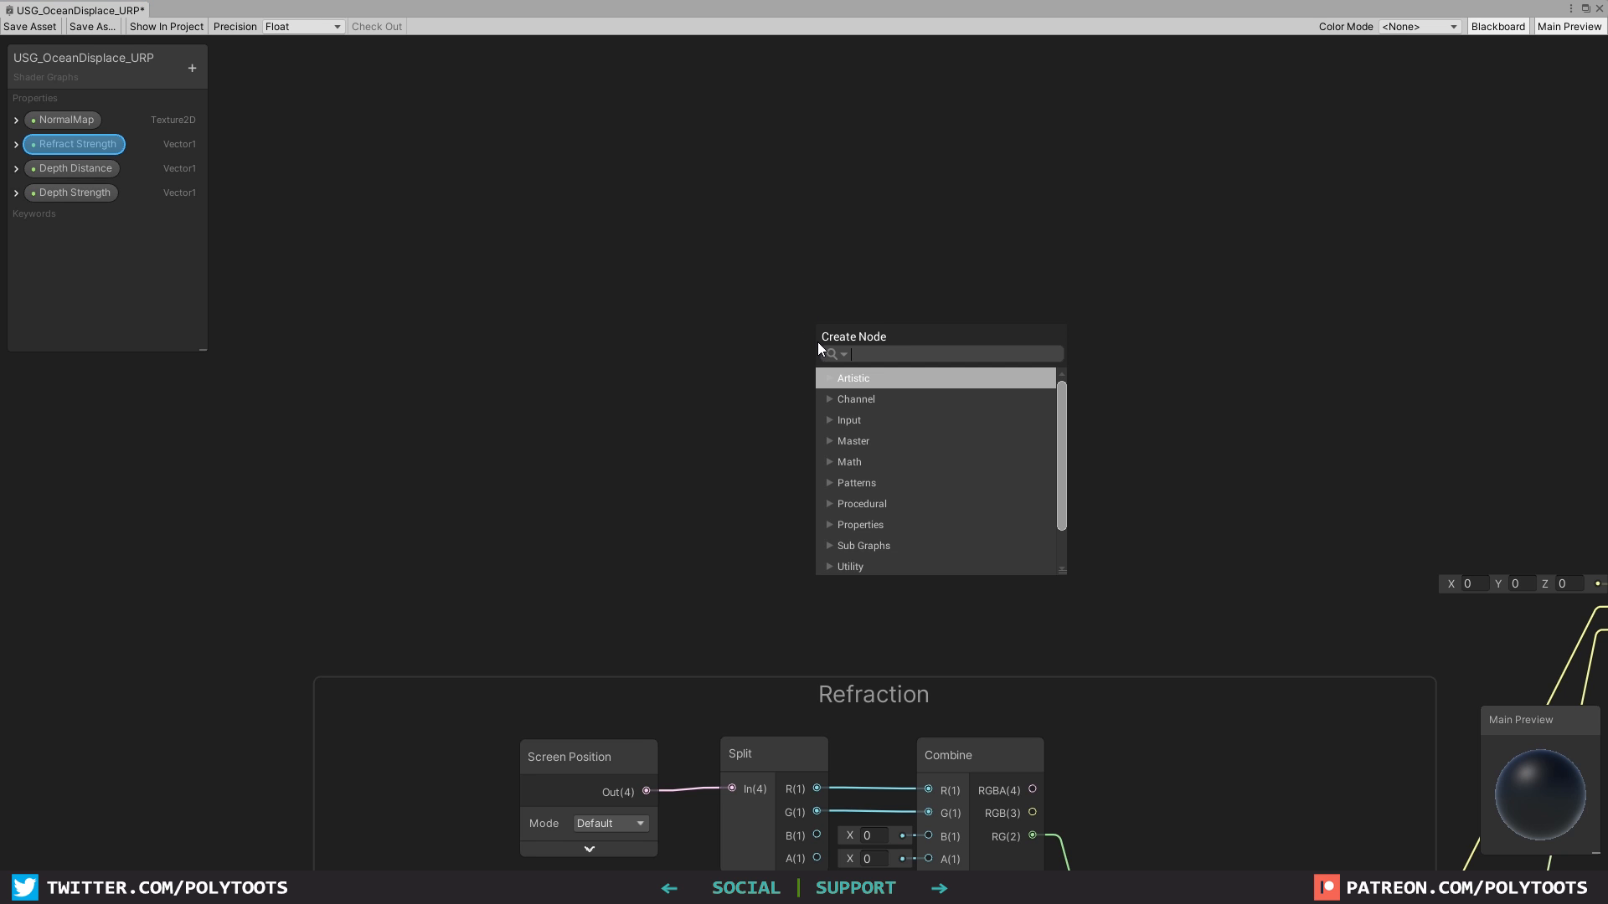
text(sample)
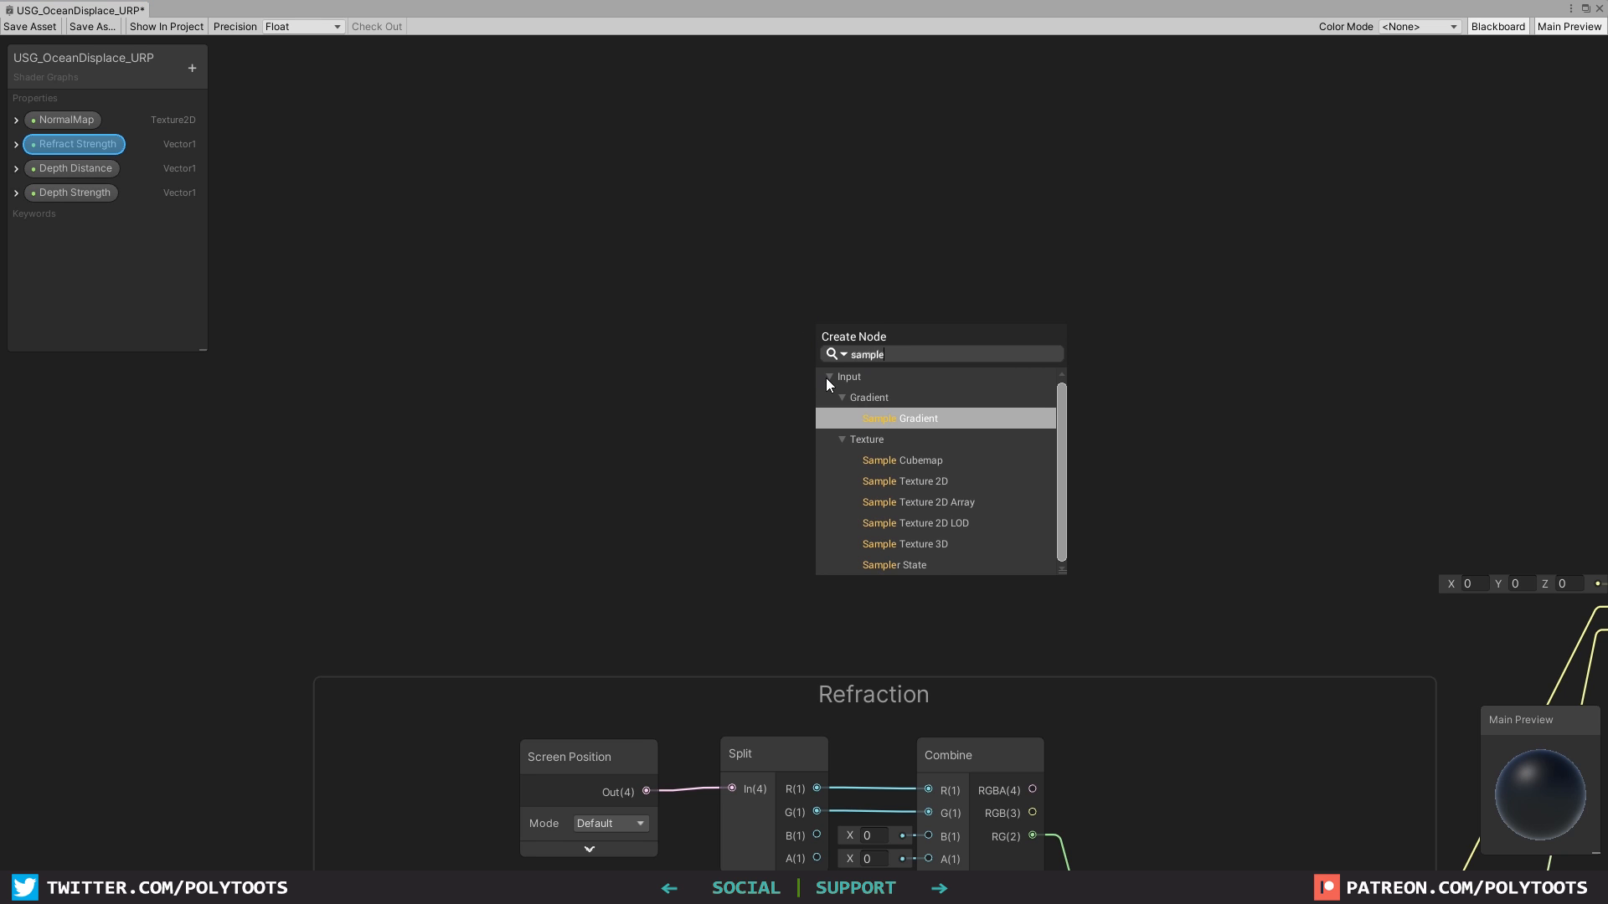
click(914, 482)
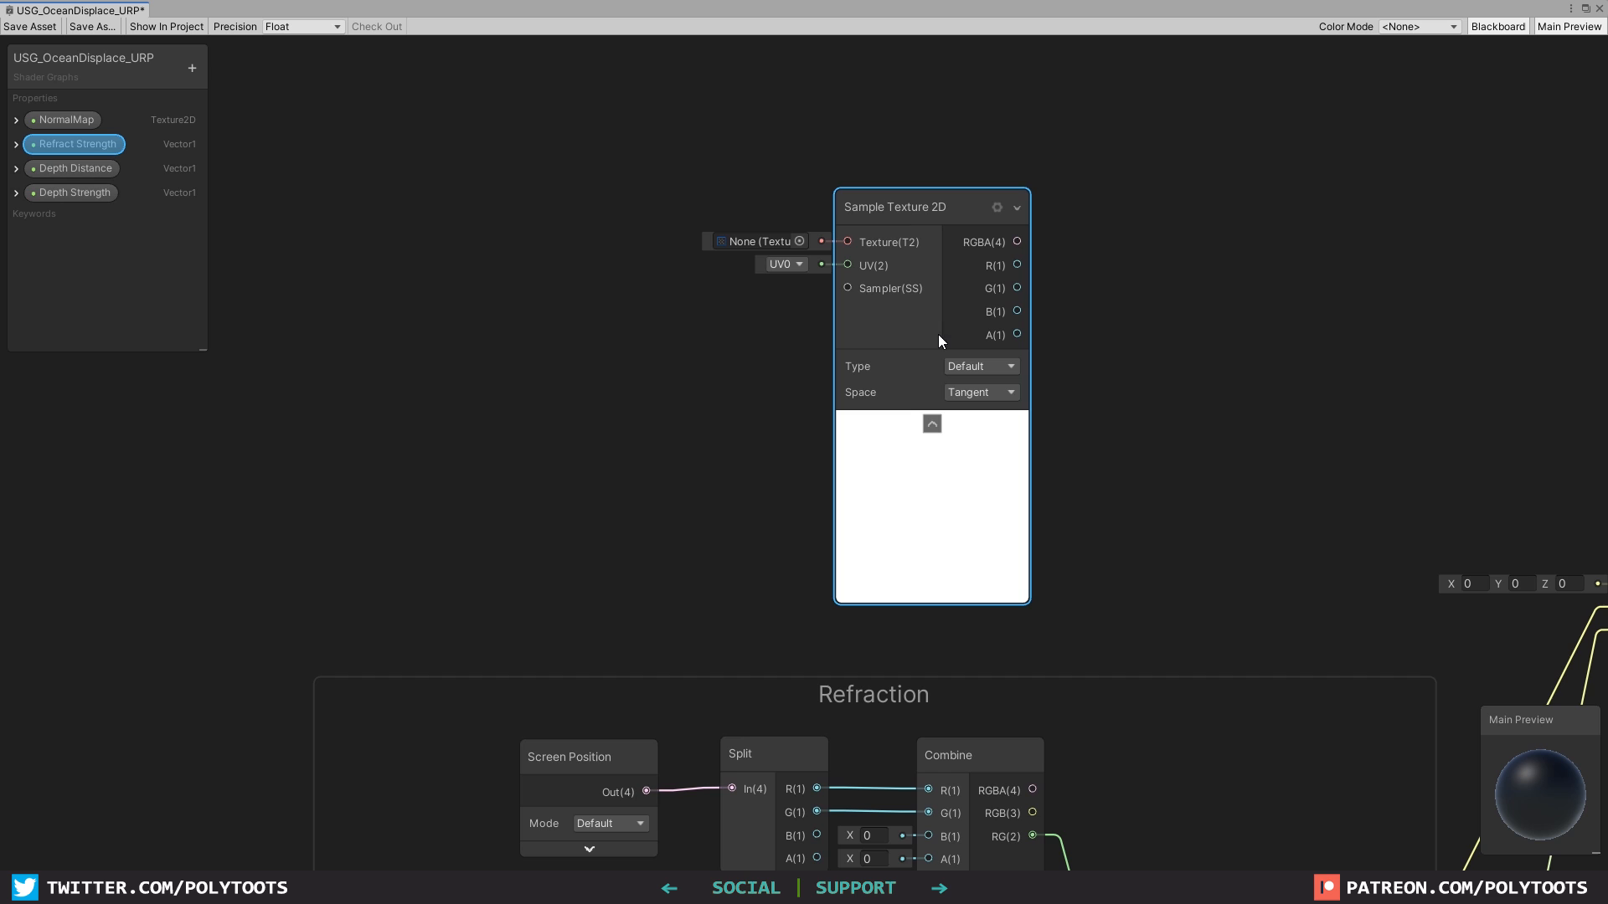
click(932, 423)
drag(891, 216, 886, 168)
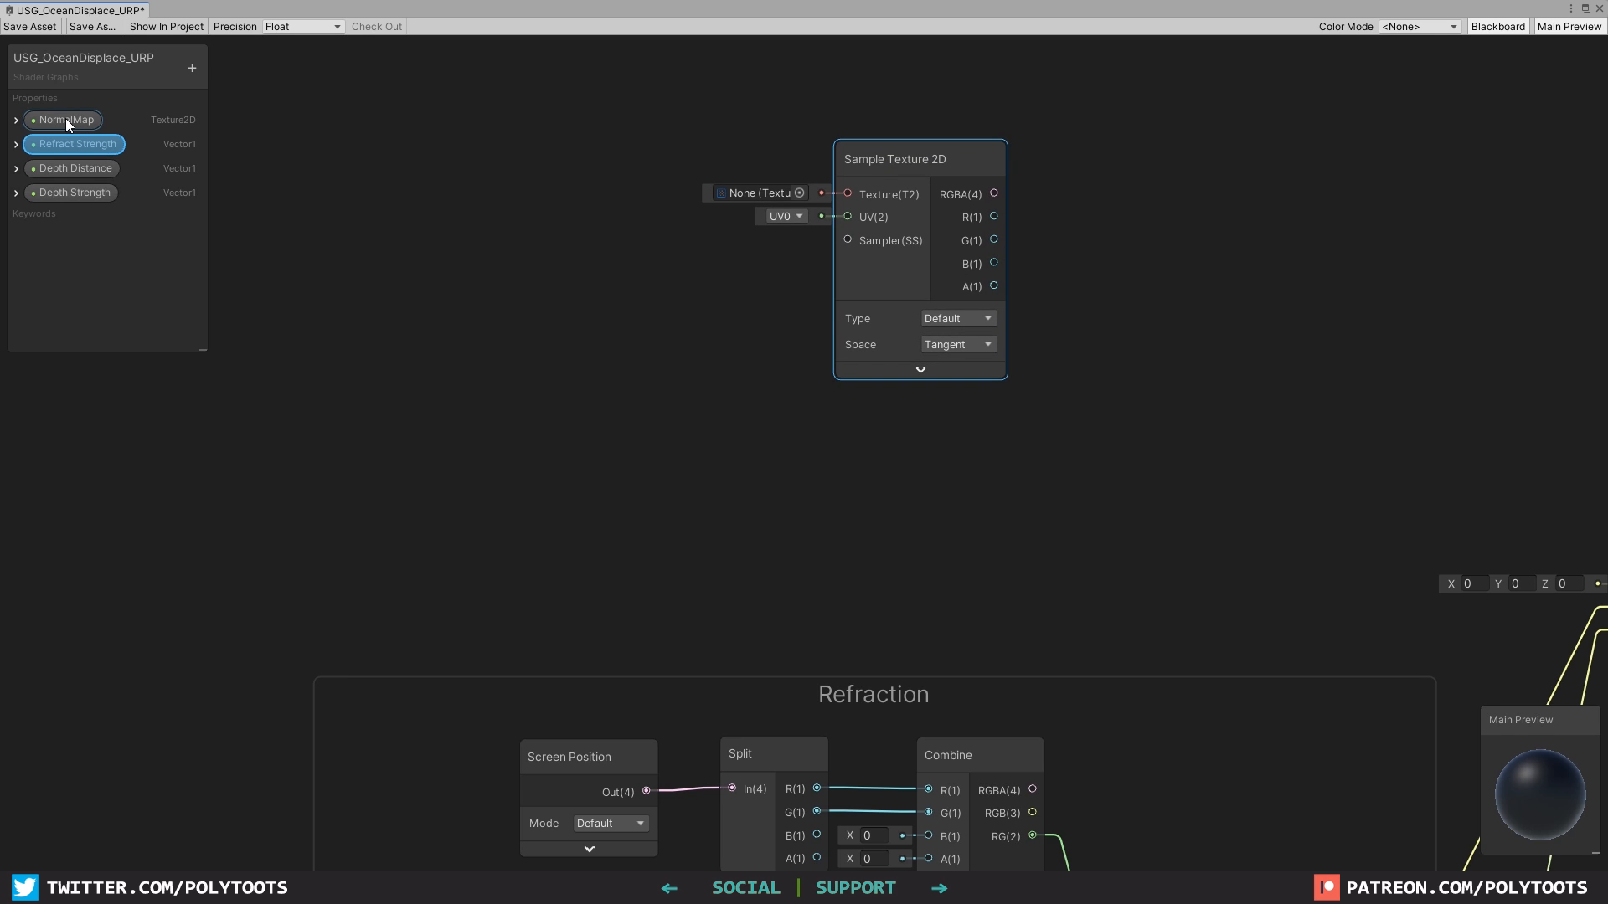
drag(65, 118, 799, 173)
click(948, 251)
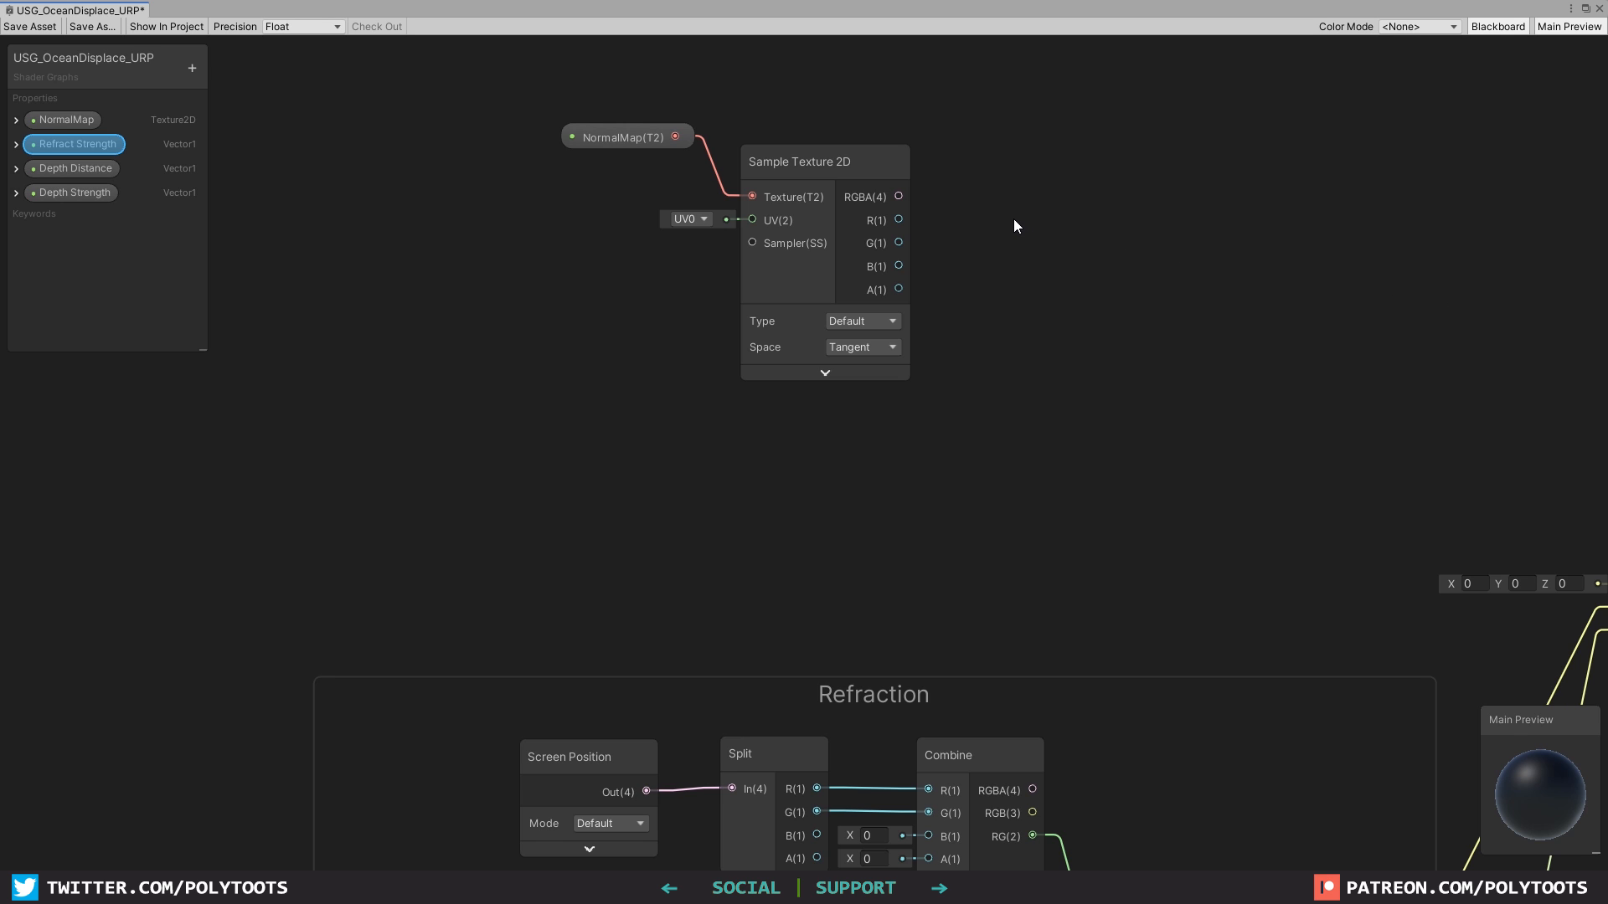
Add a Normal Strength node beside the new Sample Texture 2D and connect the sampler's RGBA output to its In input.
key(space)
text(normal)
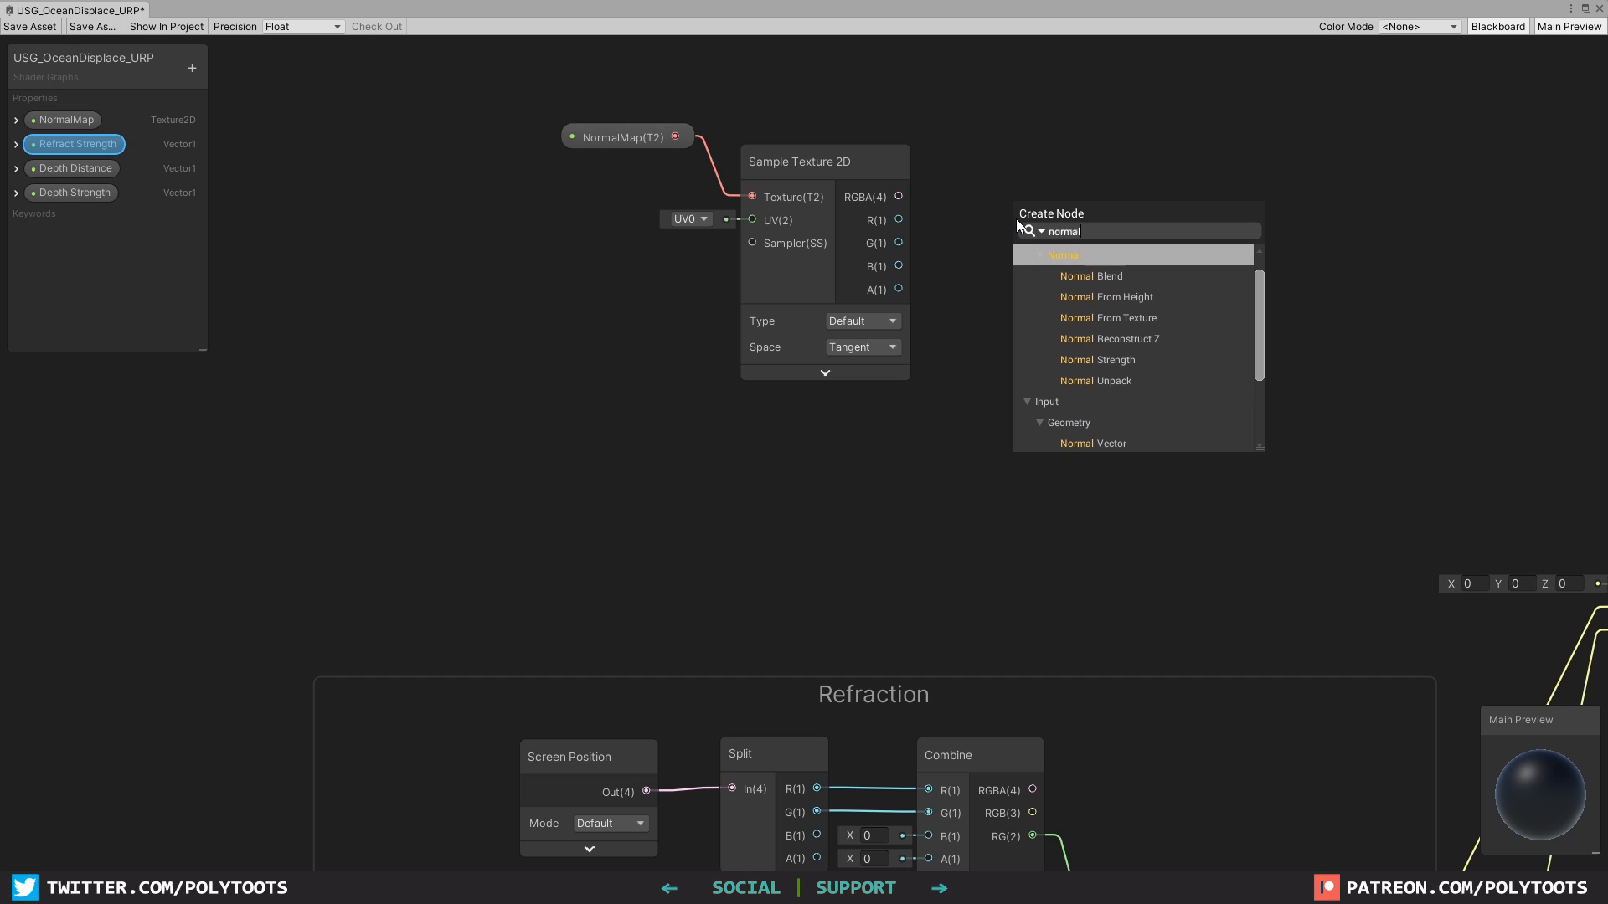
click(1142, 361)
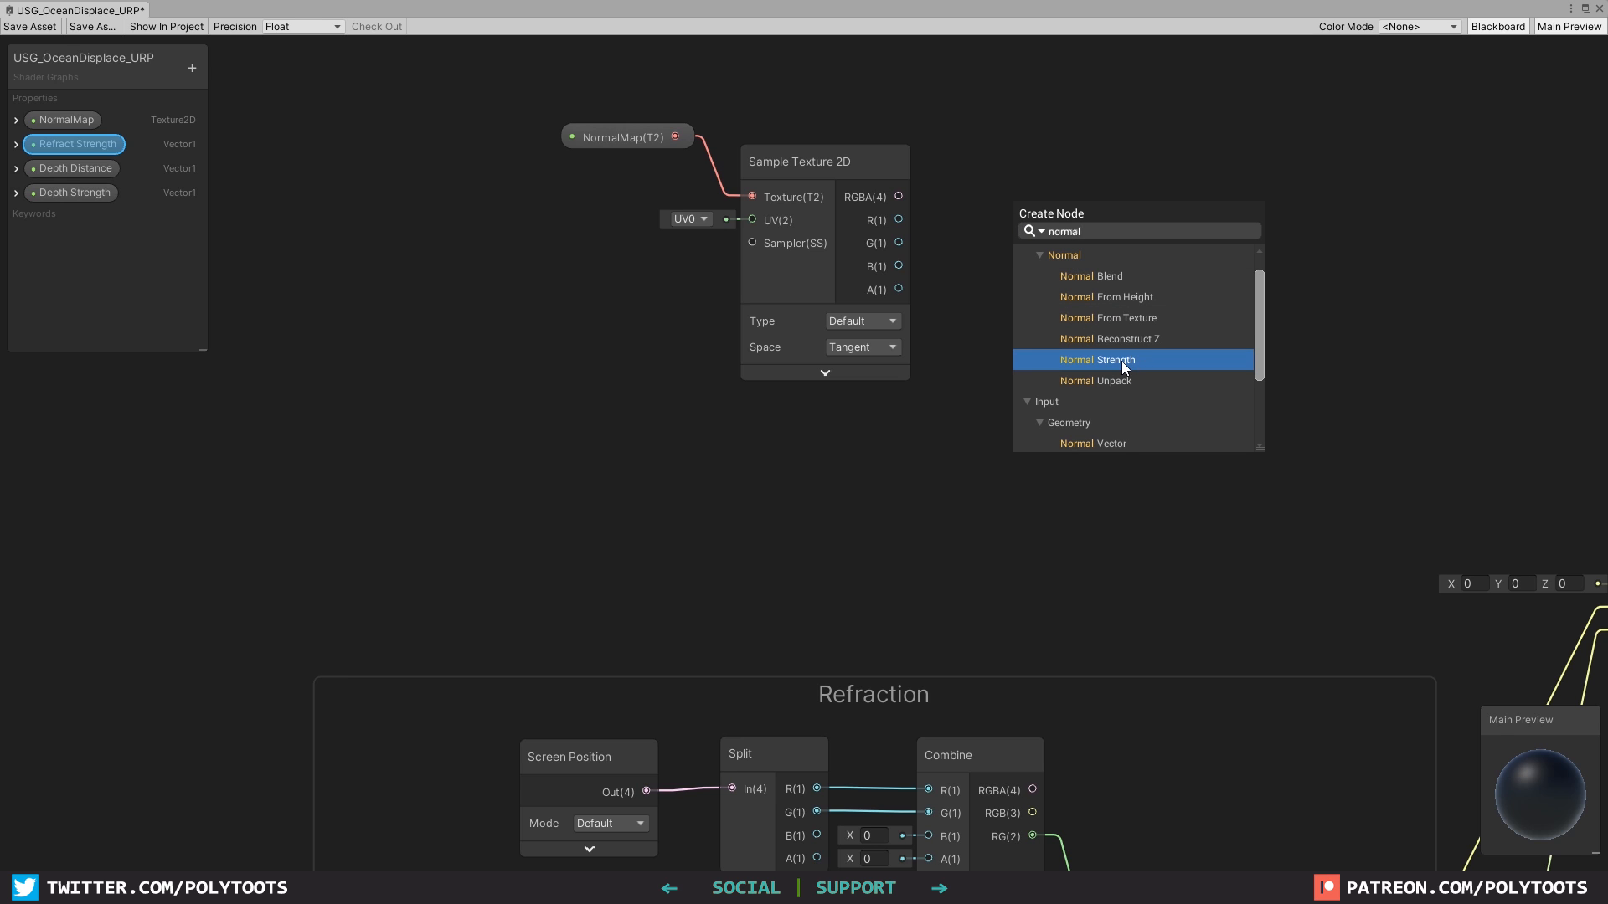
click(1142, 360)
click(1119, 345)
drag(1068, 262, 1130, 195)
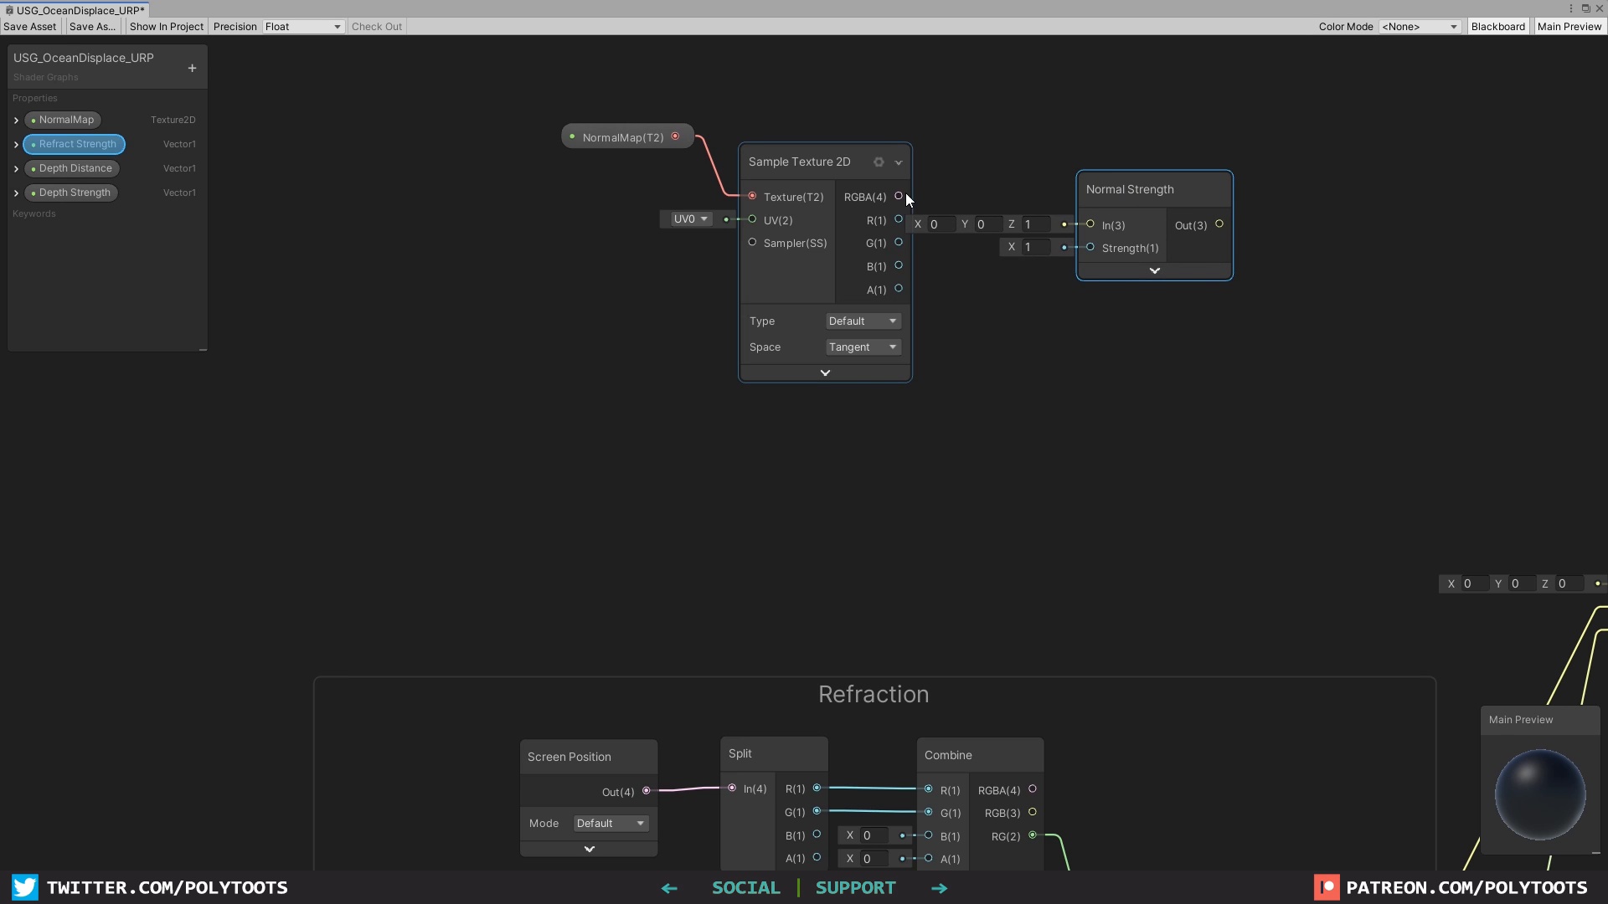
drag(899, 196, 1122, 166)
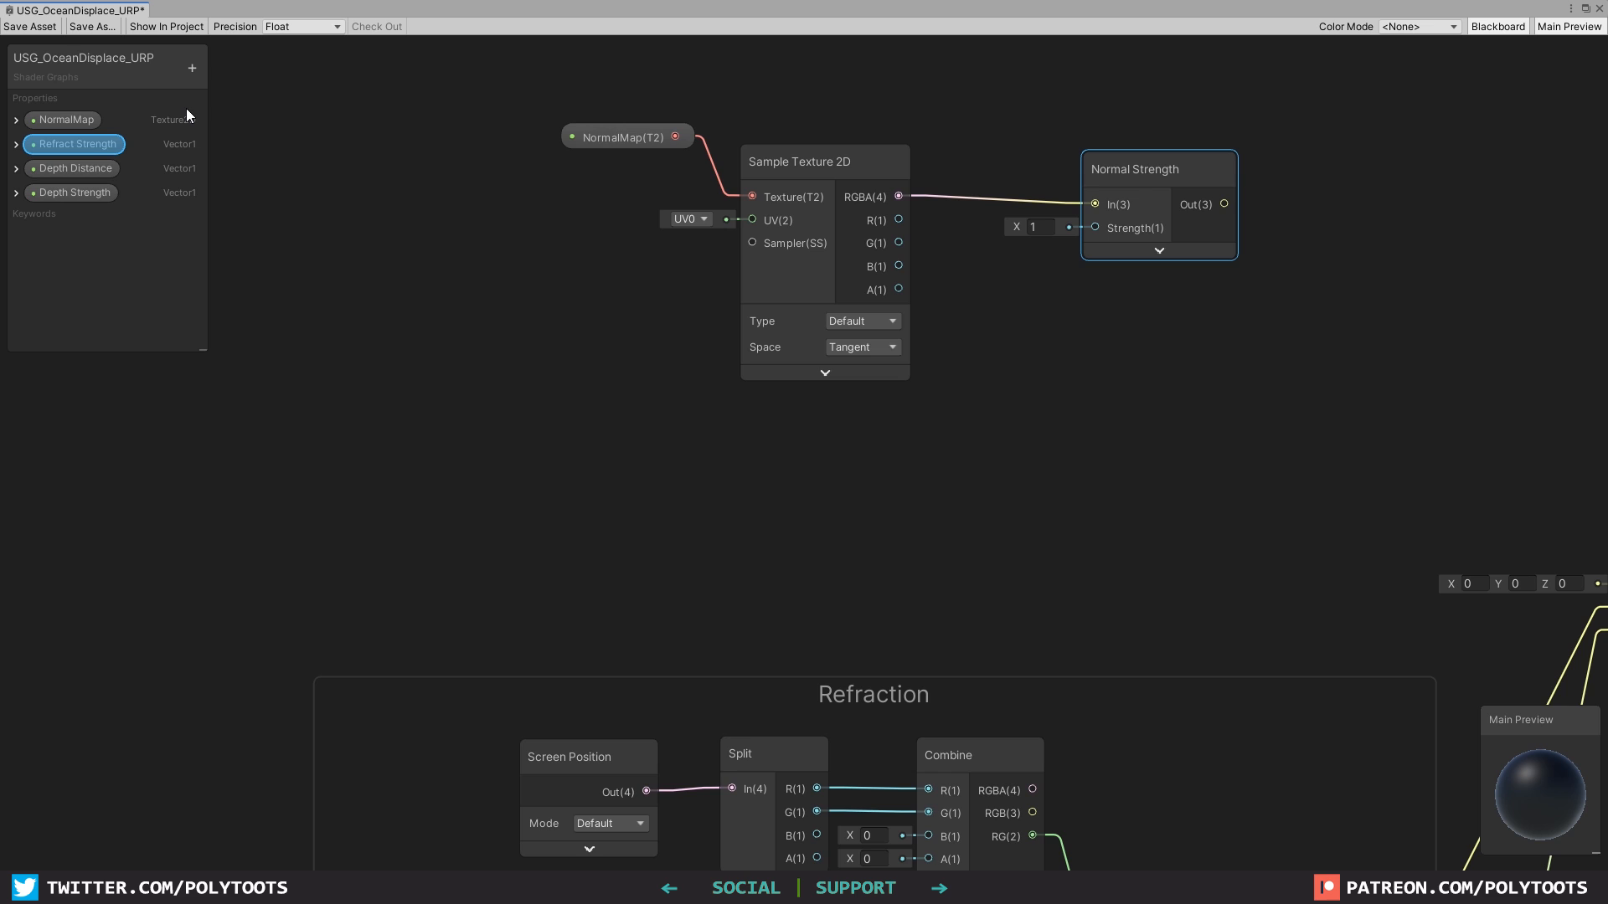
Add a Vector1 property named Normal Strength to the shader's properties.
click(192, 68)
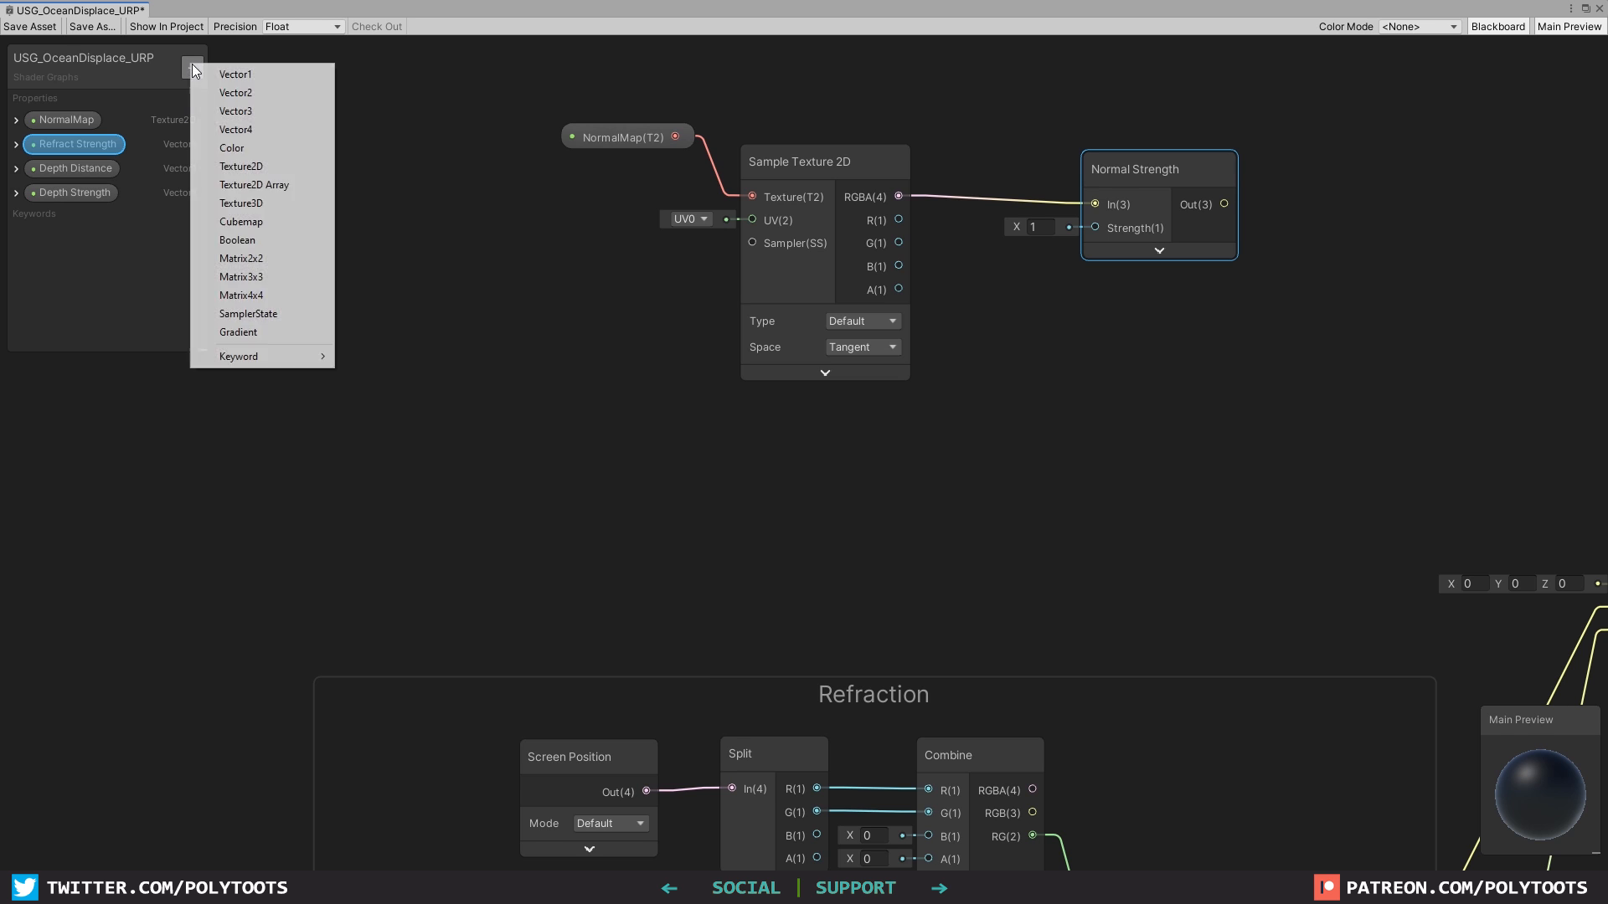
click(222, 75)
text(Normal Strength)
key(Return)
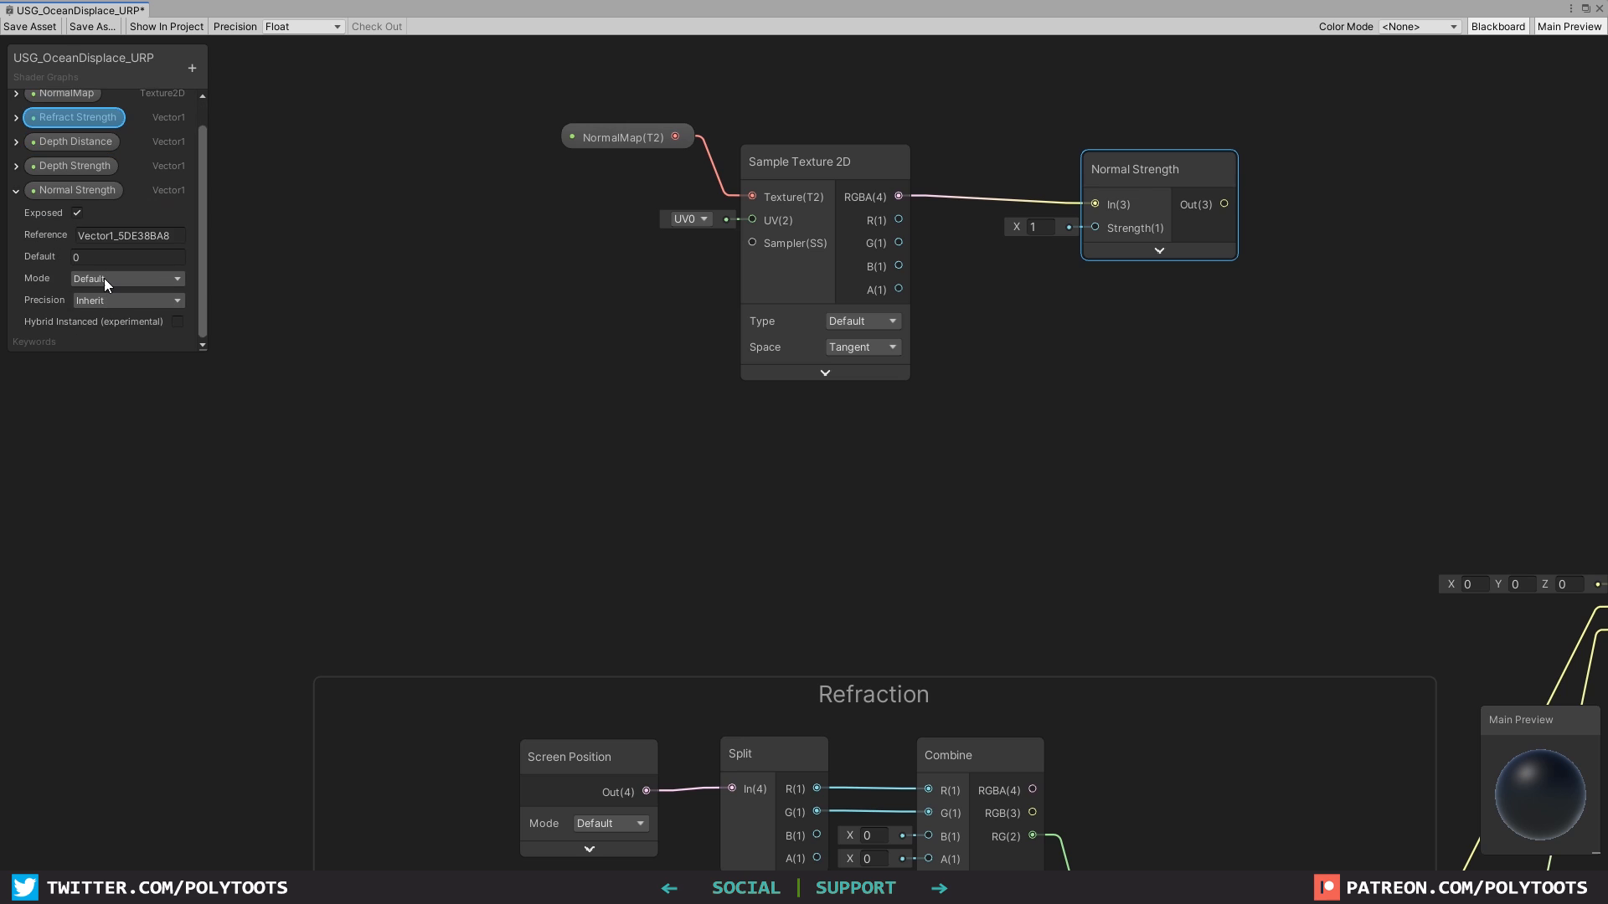
Make the Normal Strength property a slider with default 1 and move it directly below NormalMap in the property list.
click(105, 305)
click(98, 316)
click(95, 257)
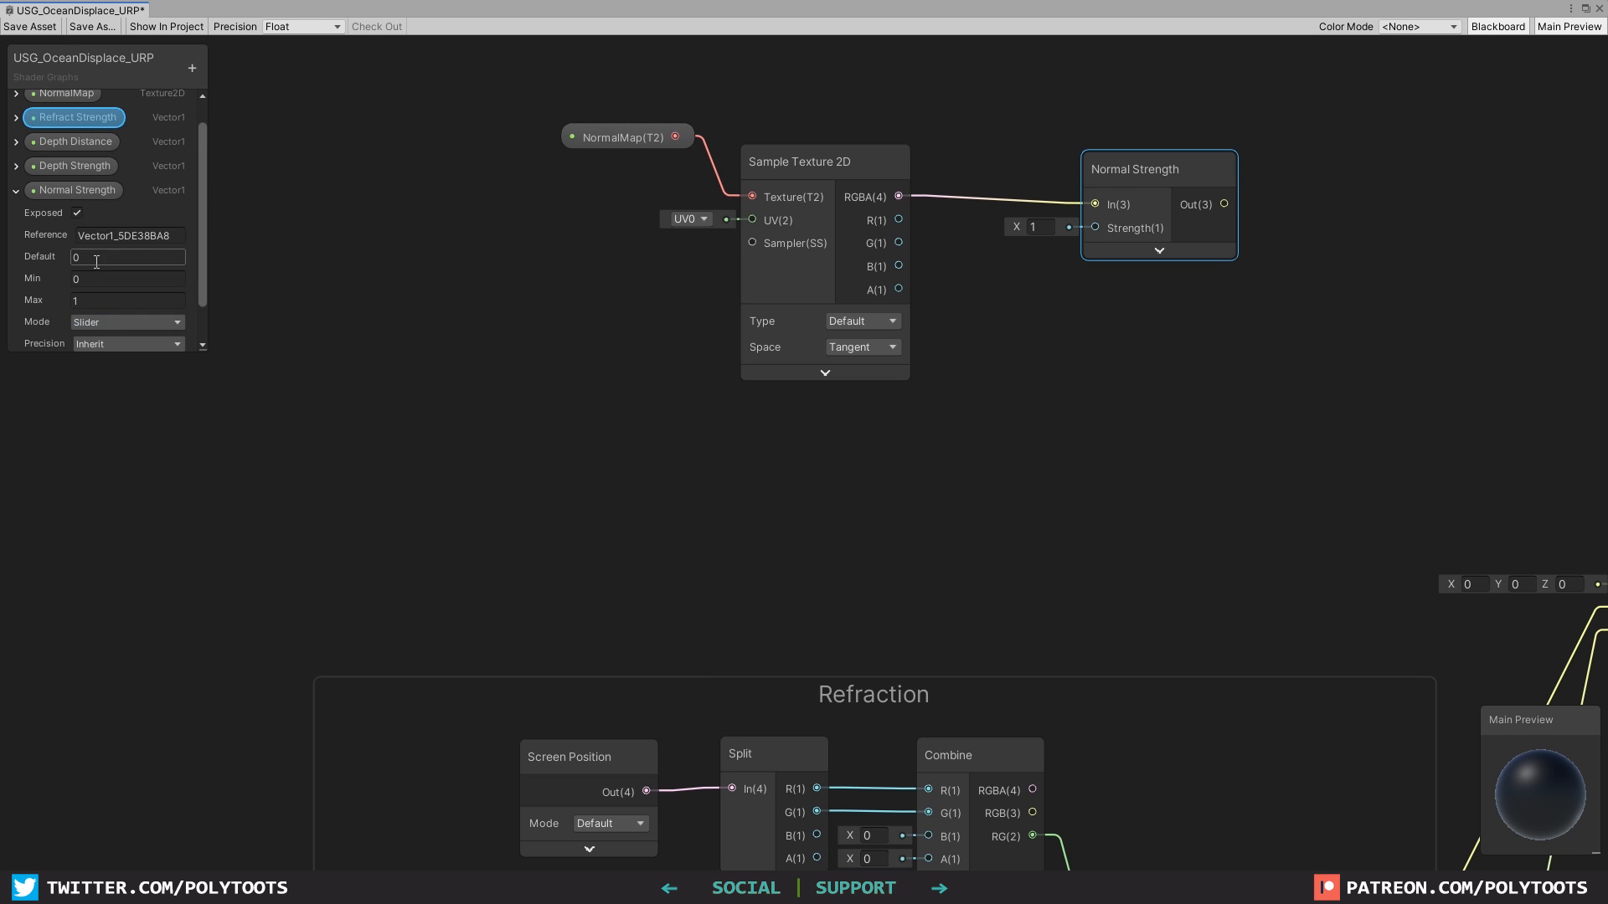
text(1)
key(Tab)
click(16, 193)
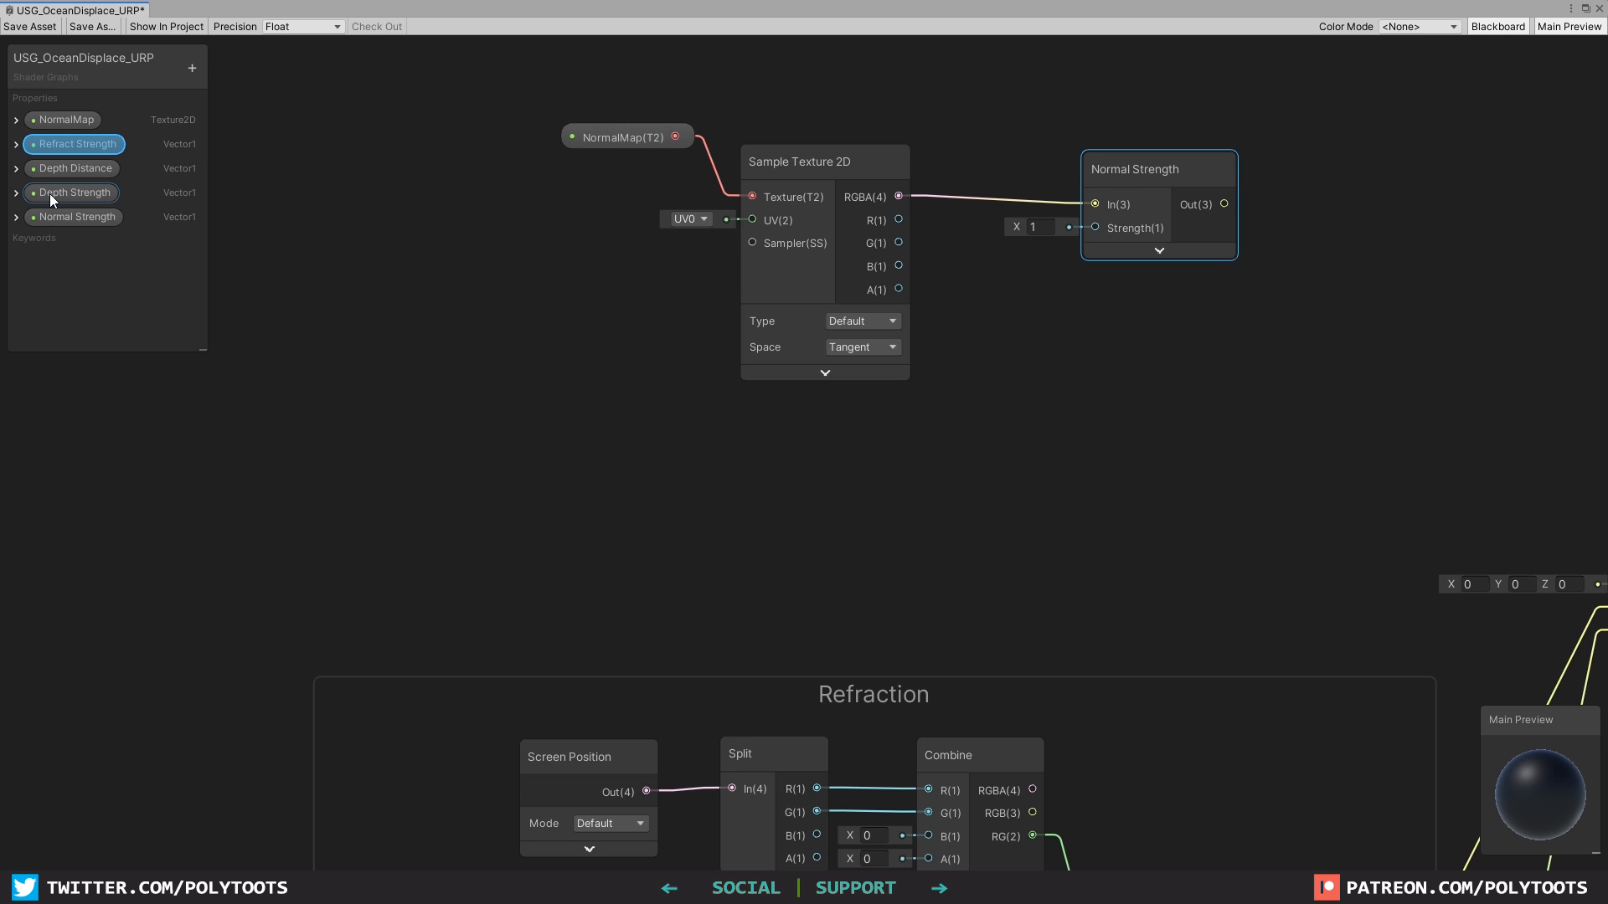
drag(67, 217, 97, 132)
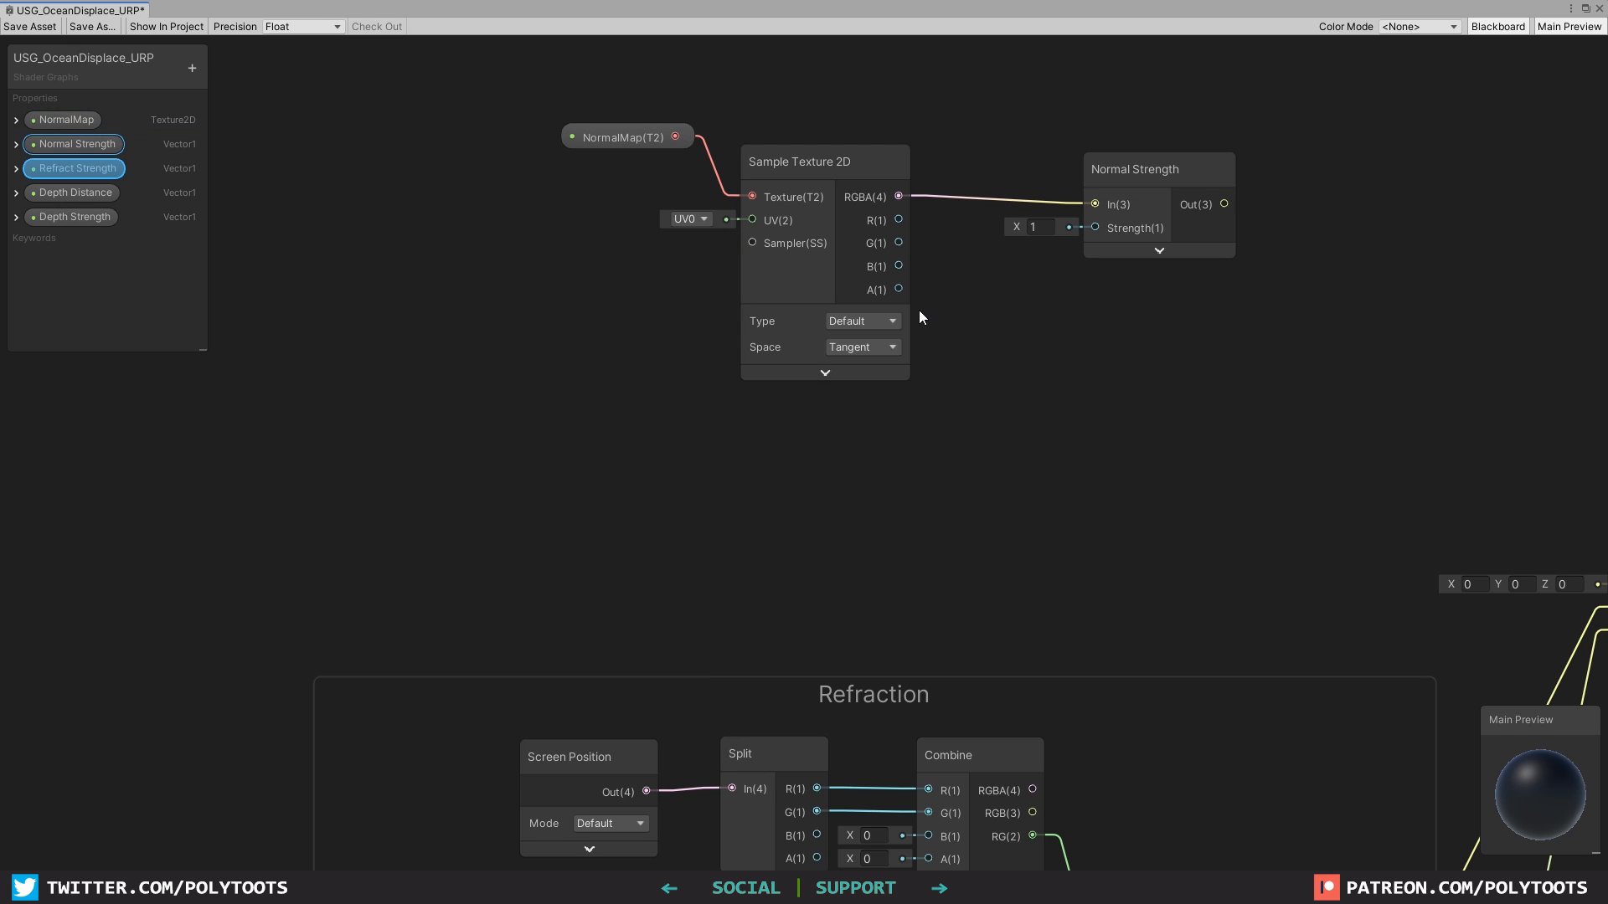
Feed the Normal Strength property into the node's Strength input, connect the node's output to the PBR Master's Normal input and tidy the nodes.
drag(881, 425, 991, 169)
scroll(1060, 188, down, 4)
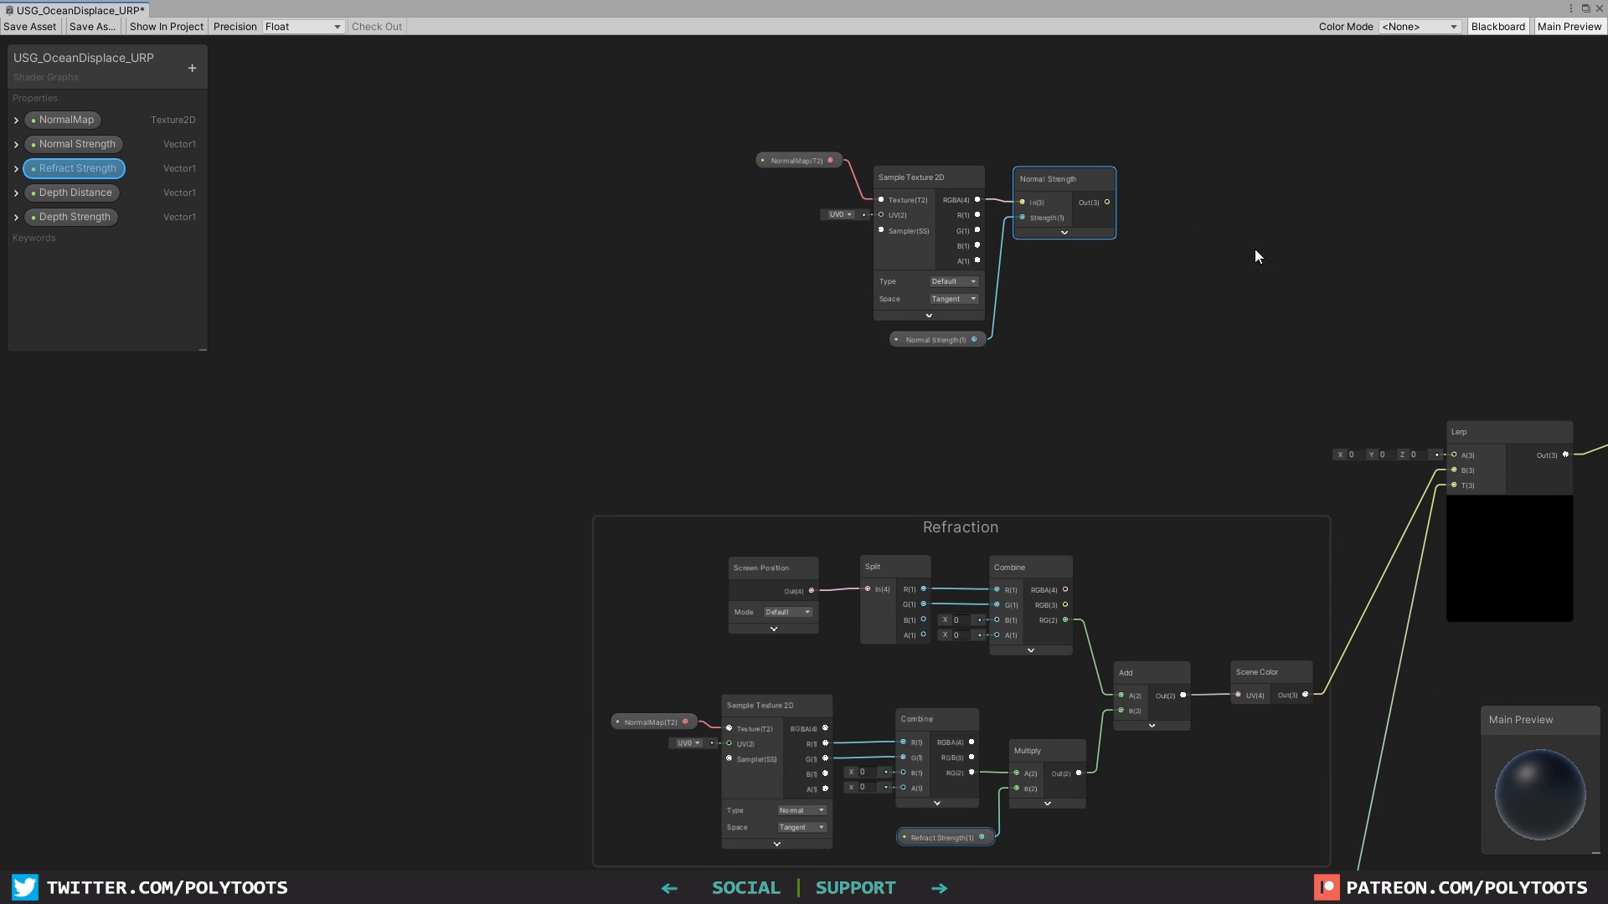
middle_drag(1254, 249, 792, 248)
drag(605, 199, 1319, 385)
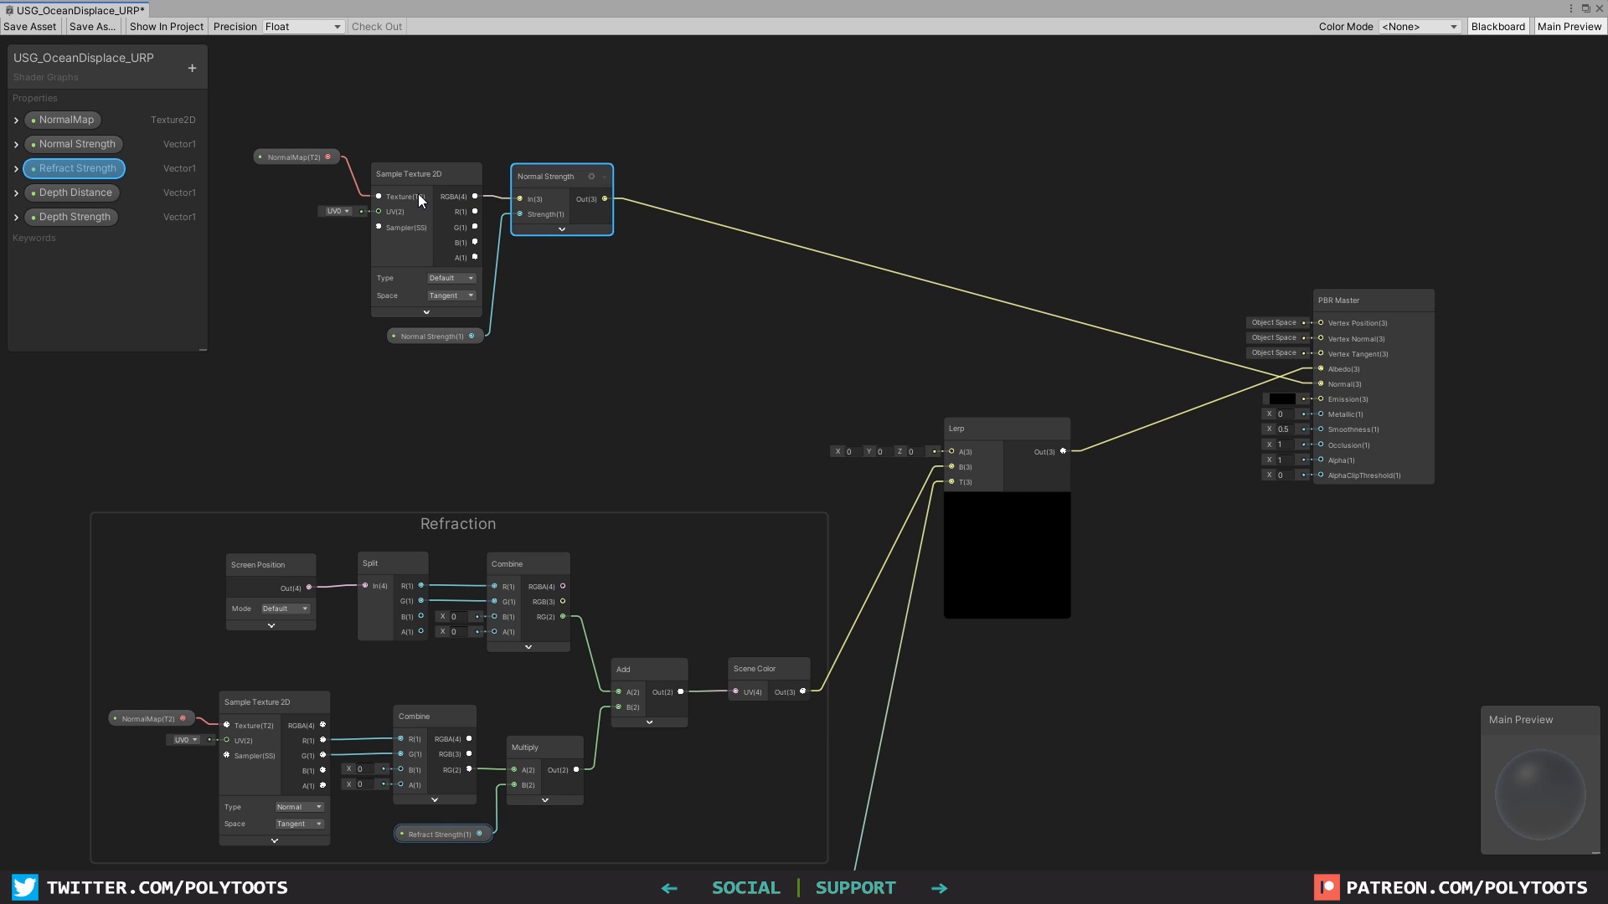
middle_drag(571, 288, 1028, 362)
scroll(1029, 362, up, 3)
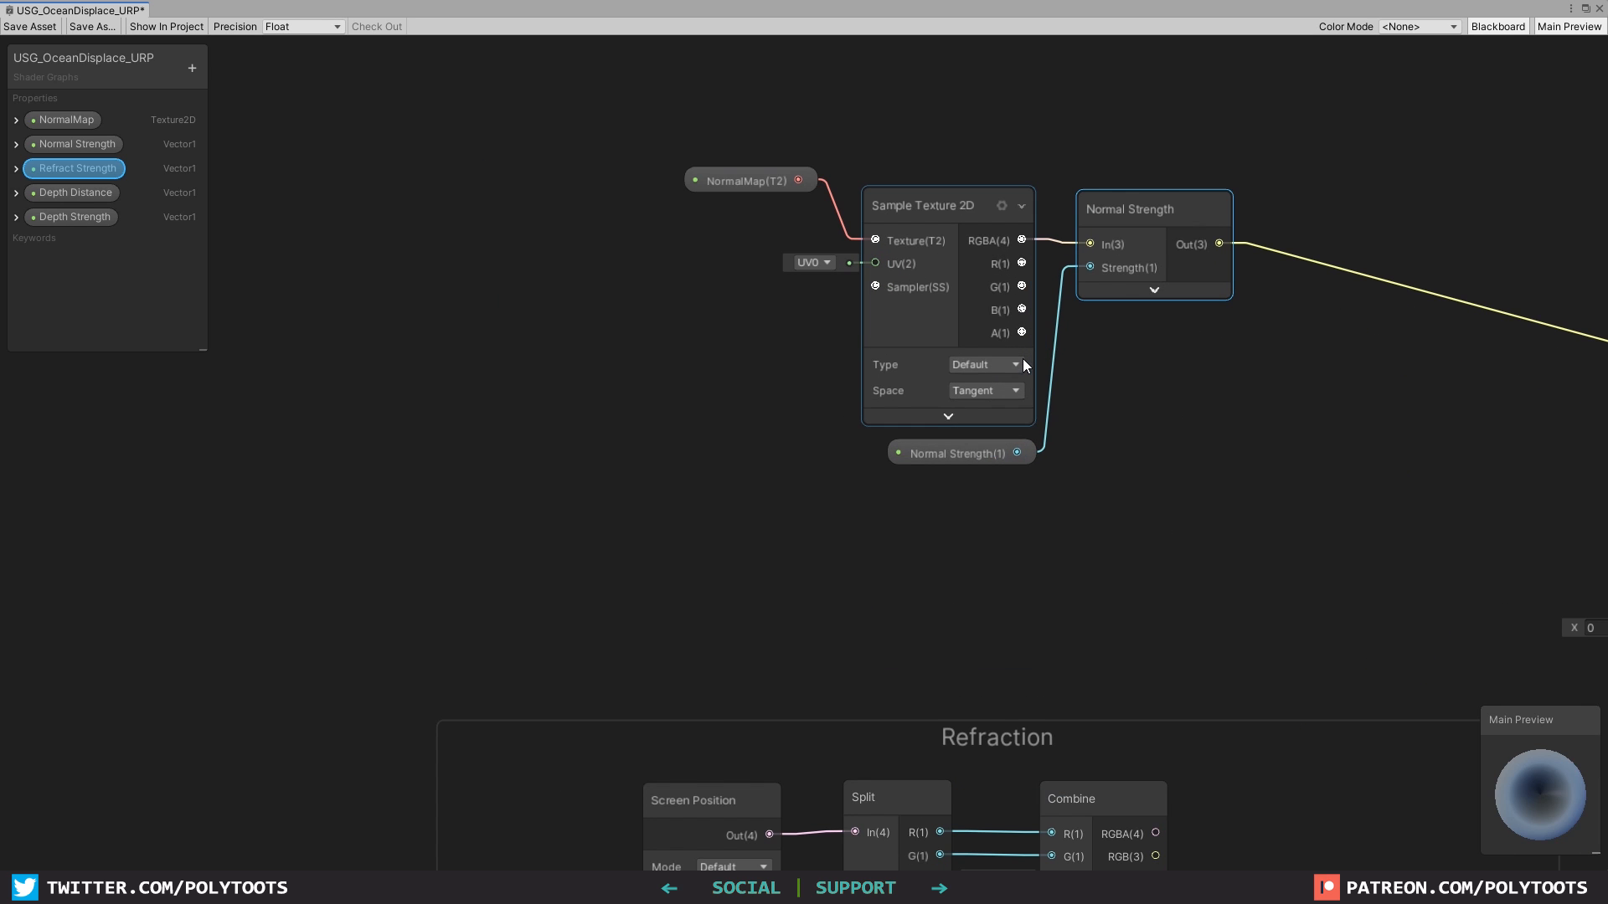
drag(1147, 199, 1142, 196)
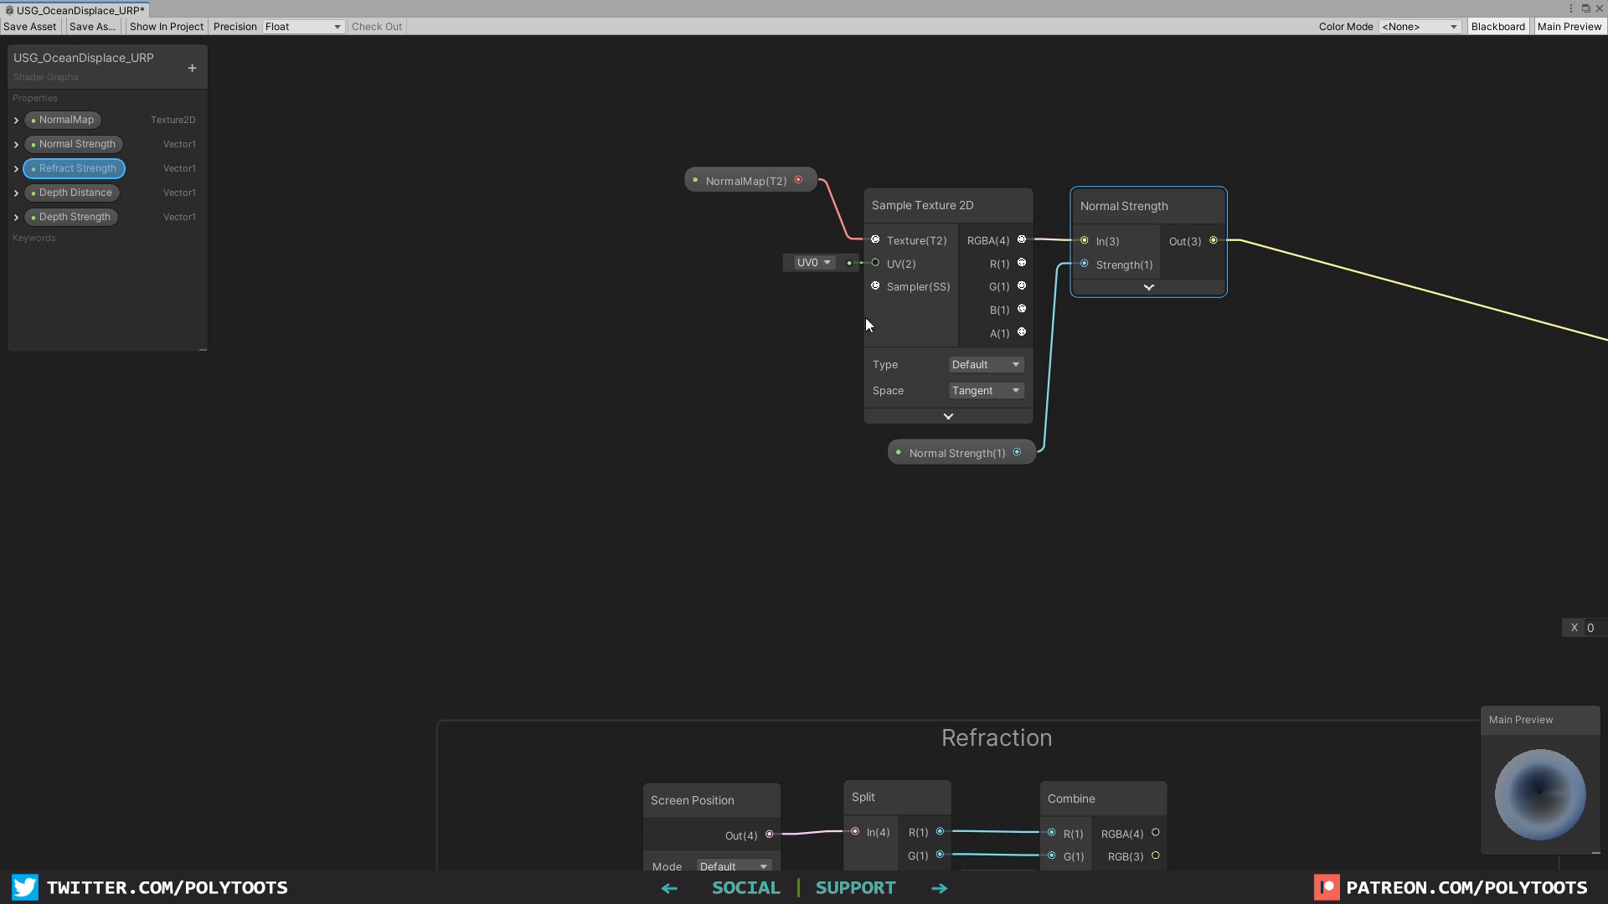
drag(973, 453, 974, 458)
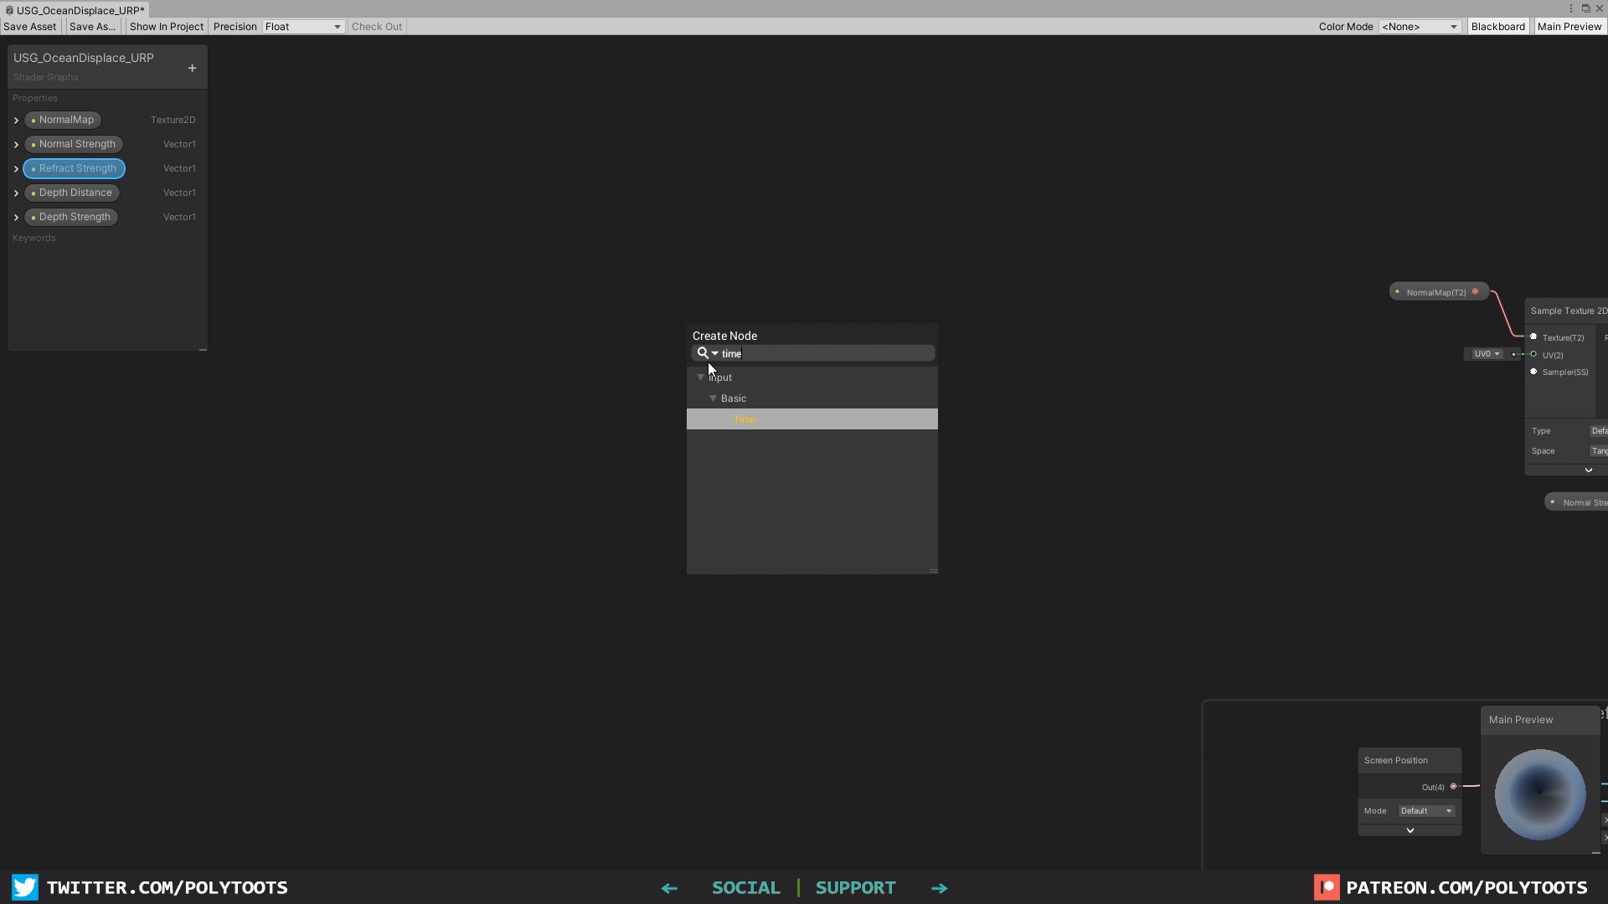
Add Time and Multiply nodes in the empty area before the normal sampler and connect the Time output to Multiply's A input.
click(756, 419)
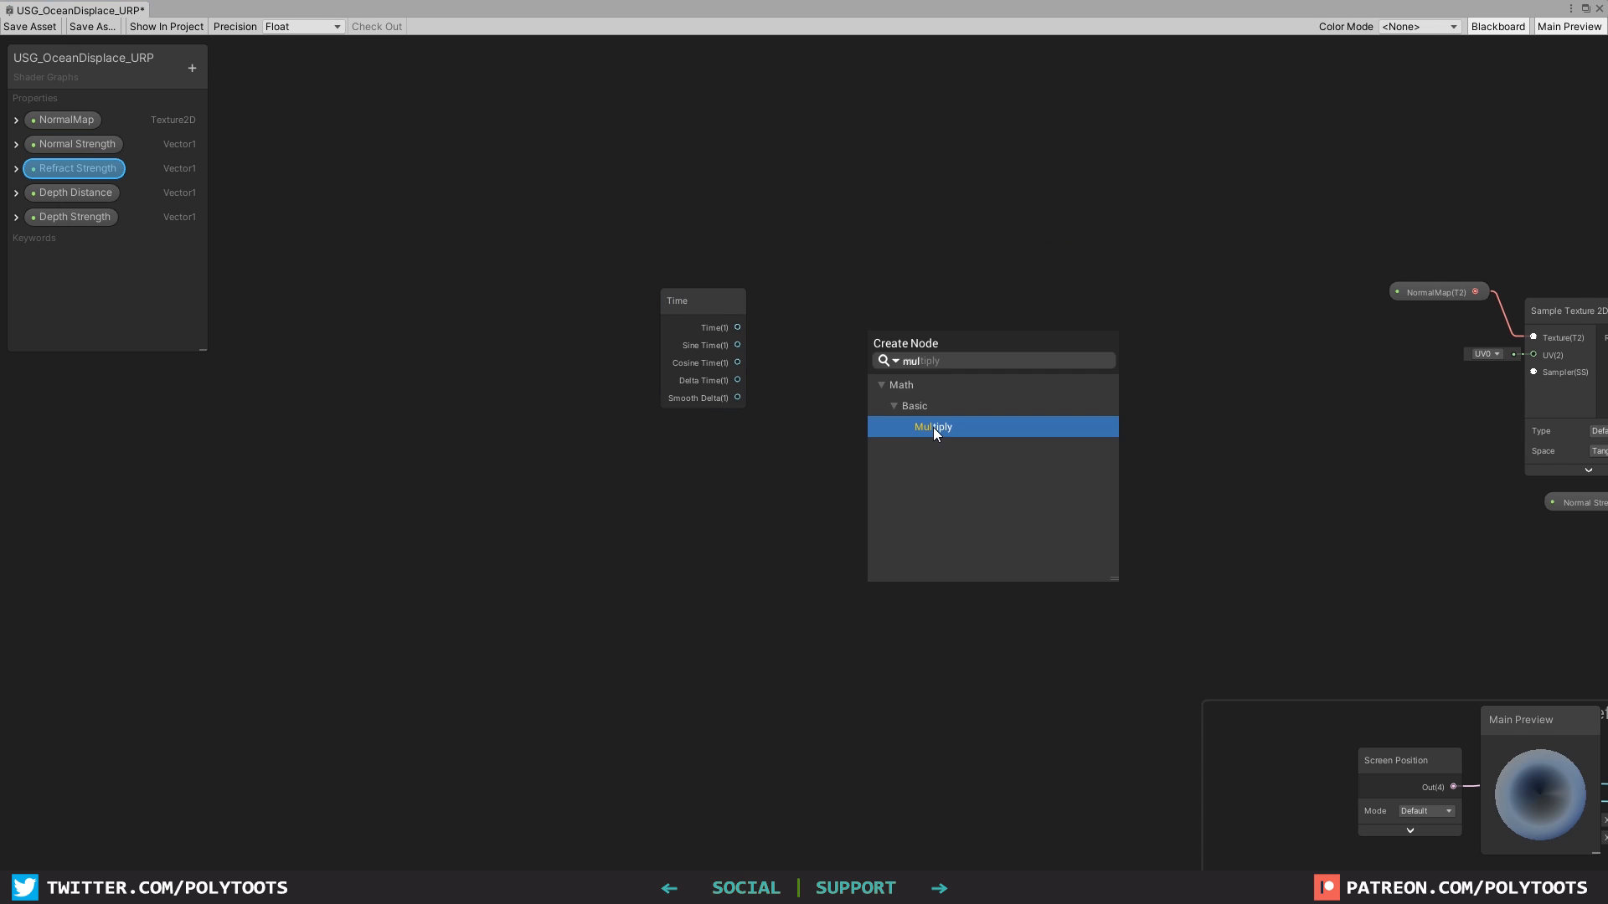
click(932, 427)
drag(740, 329, 878, 408)
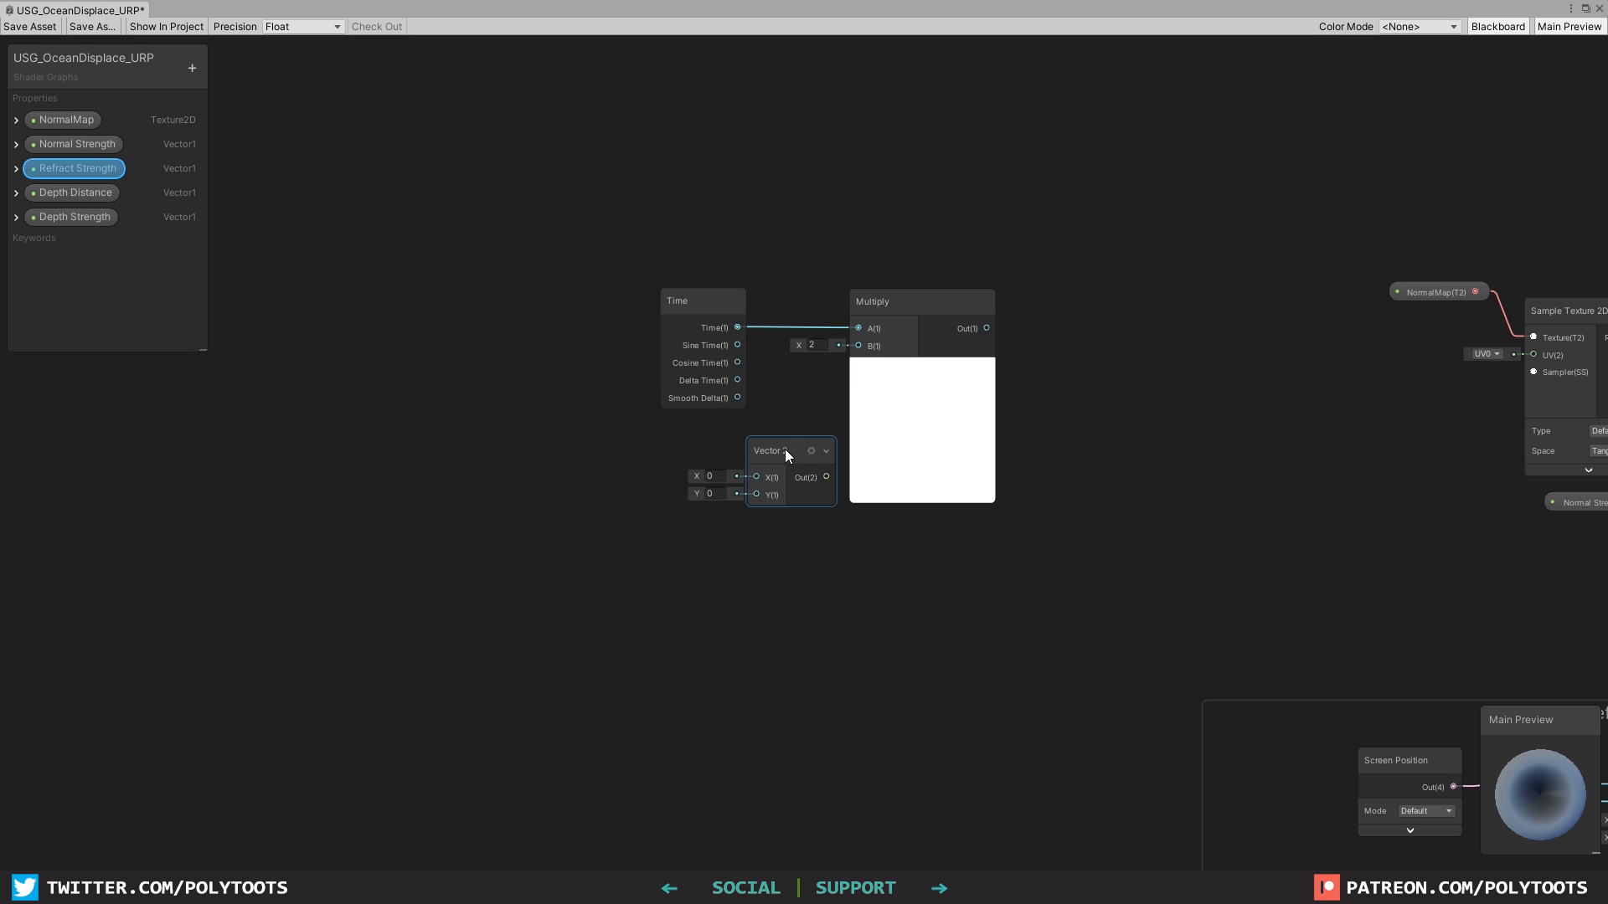
Place a Vector 2 node below Time with X 0 and Y -1, connect it to Multiply's B input and reposition the three nodes.
drag(785, 448, 699, 439)
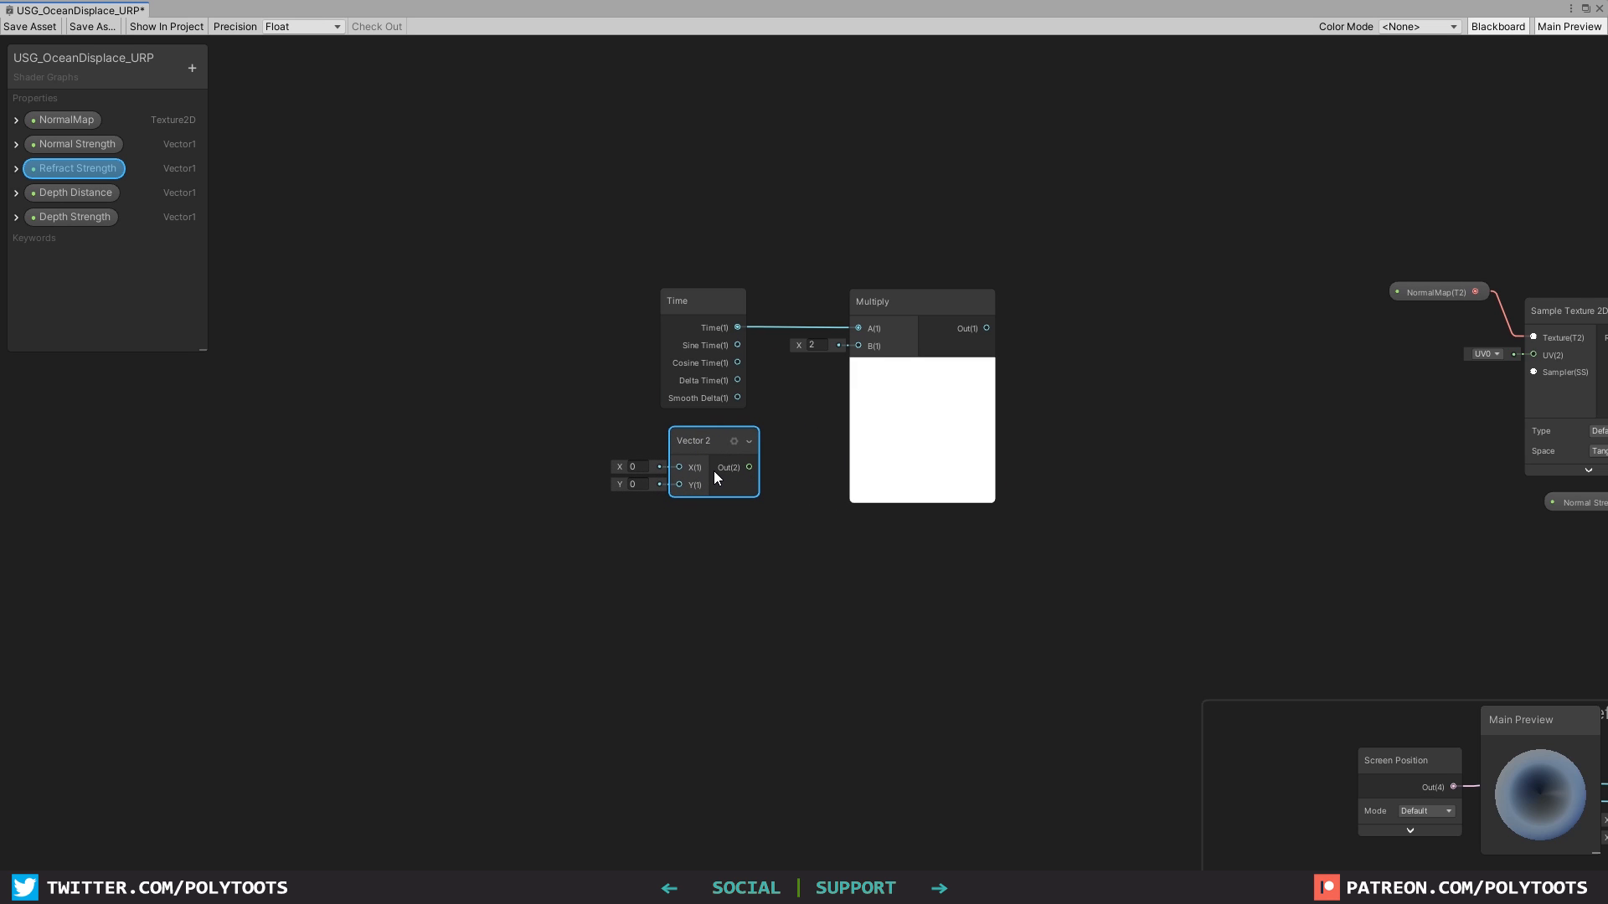
click(645, 465)
click(641, 484)
click(636, 467)
key(Tab)
text(-1)
click(642, 484)
drag(748, 467, 832, 299)
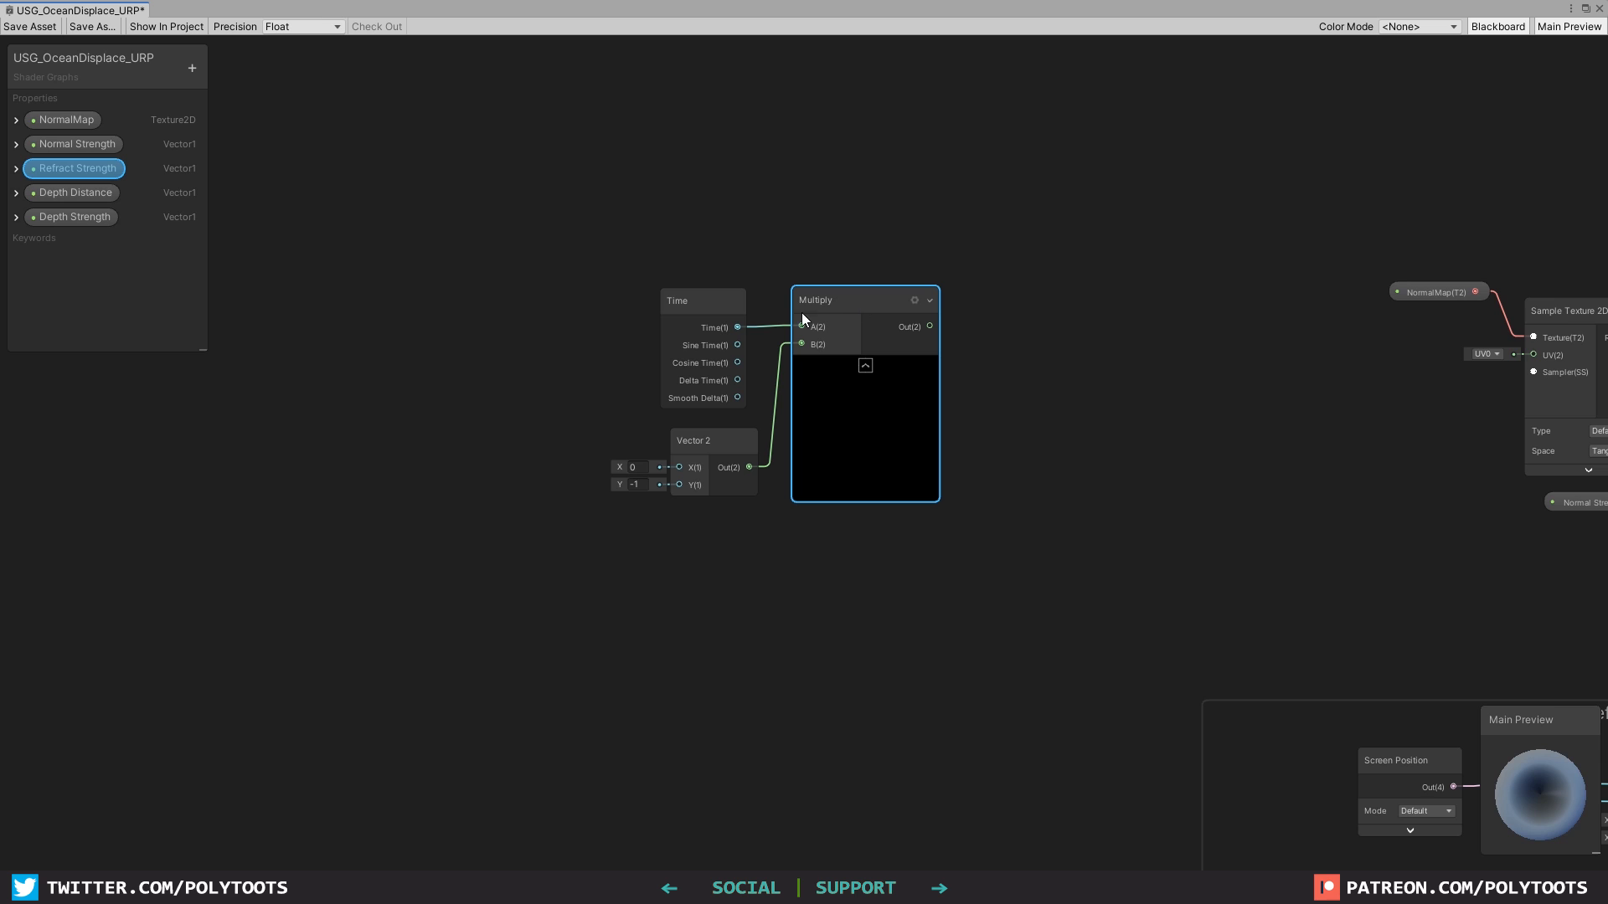
drag(565, 259, 857, 507)
drag(857, 301, 790, 289)
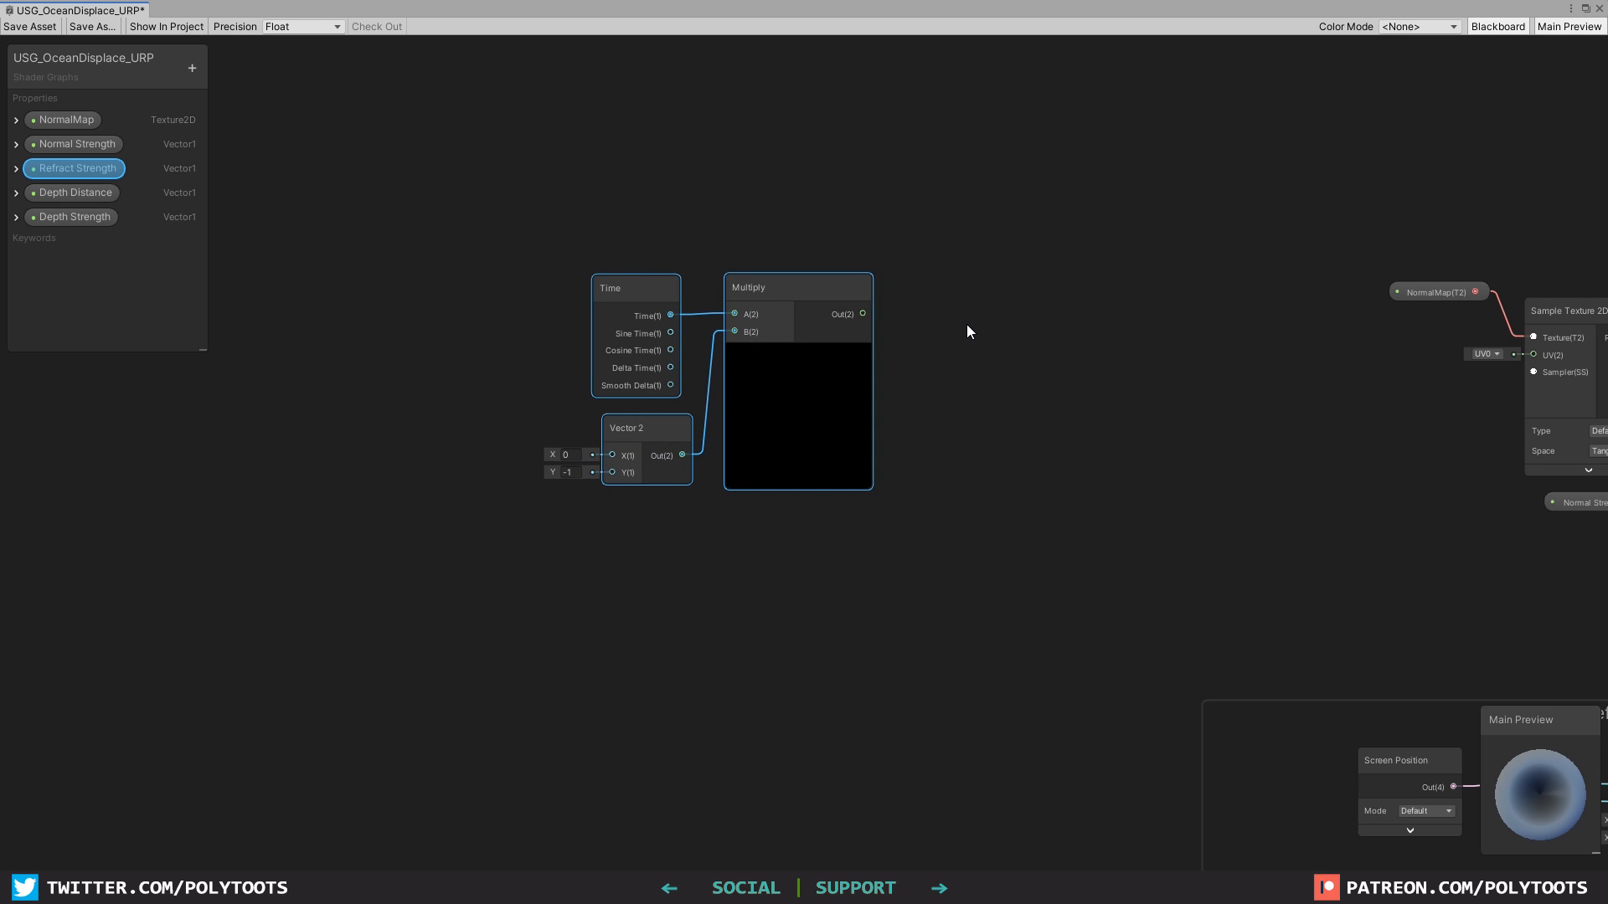
Add a second Multiply node and connect the first Multiply's output to its A input.
click(966, 324)
key(space)
double_click(1049, 405)
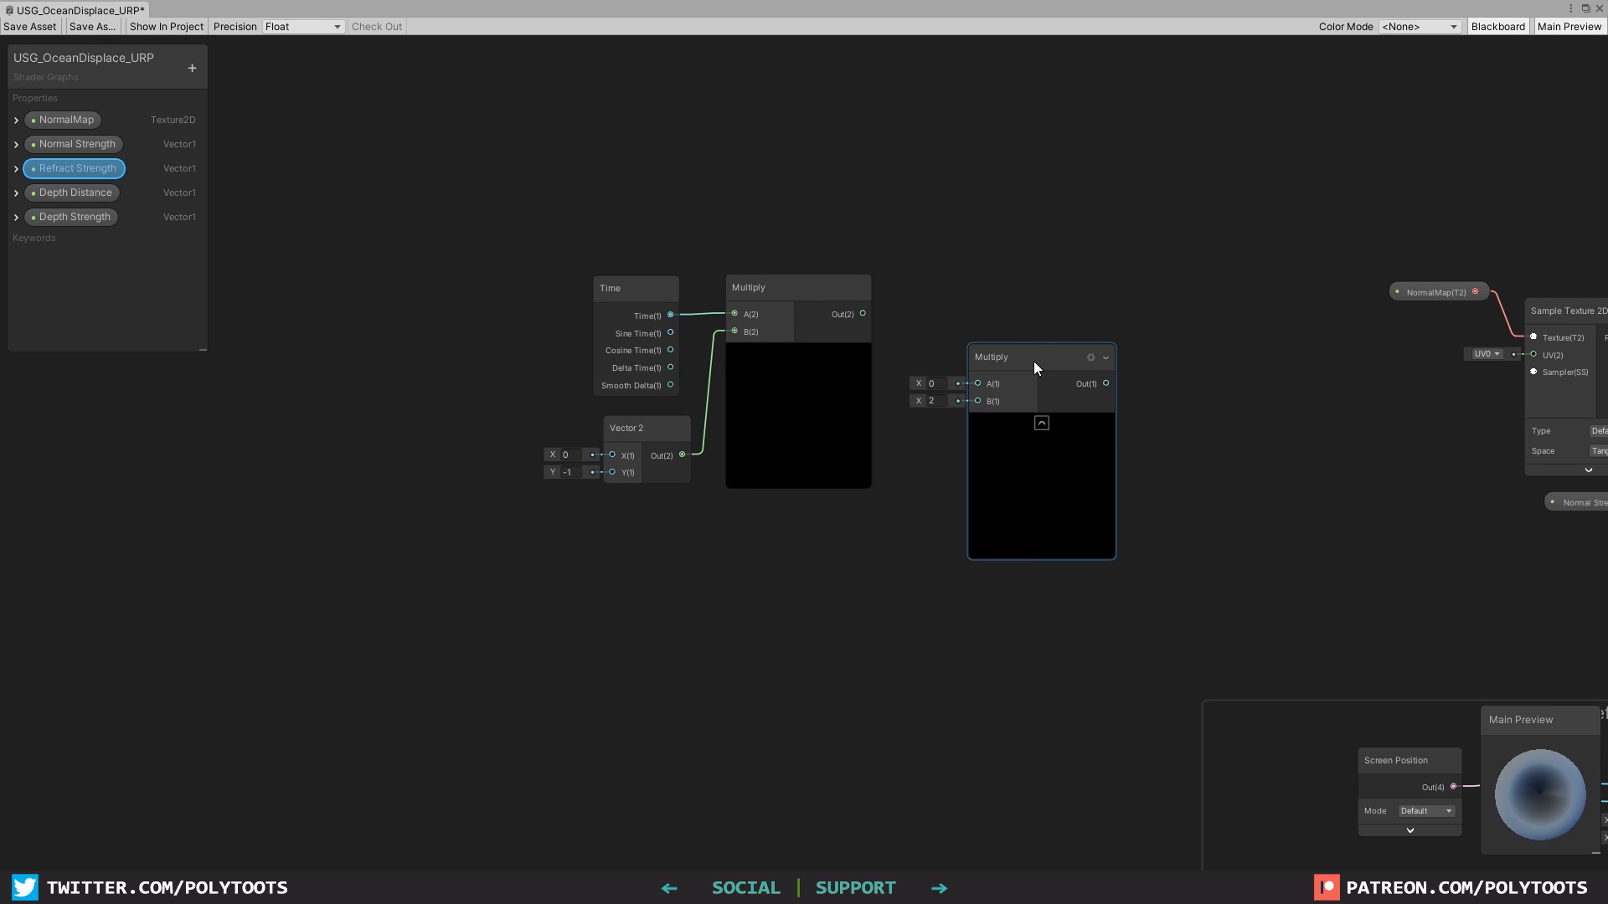
drag(1035, 358, 1093, 307)
drag(863, 314, 1052, 290)
Add a Vector1 property named Pan Speed and connect it to the second Multiply's B input.
click(192, 67)
click(223, 87)
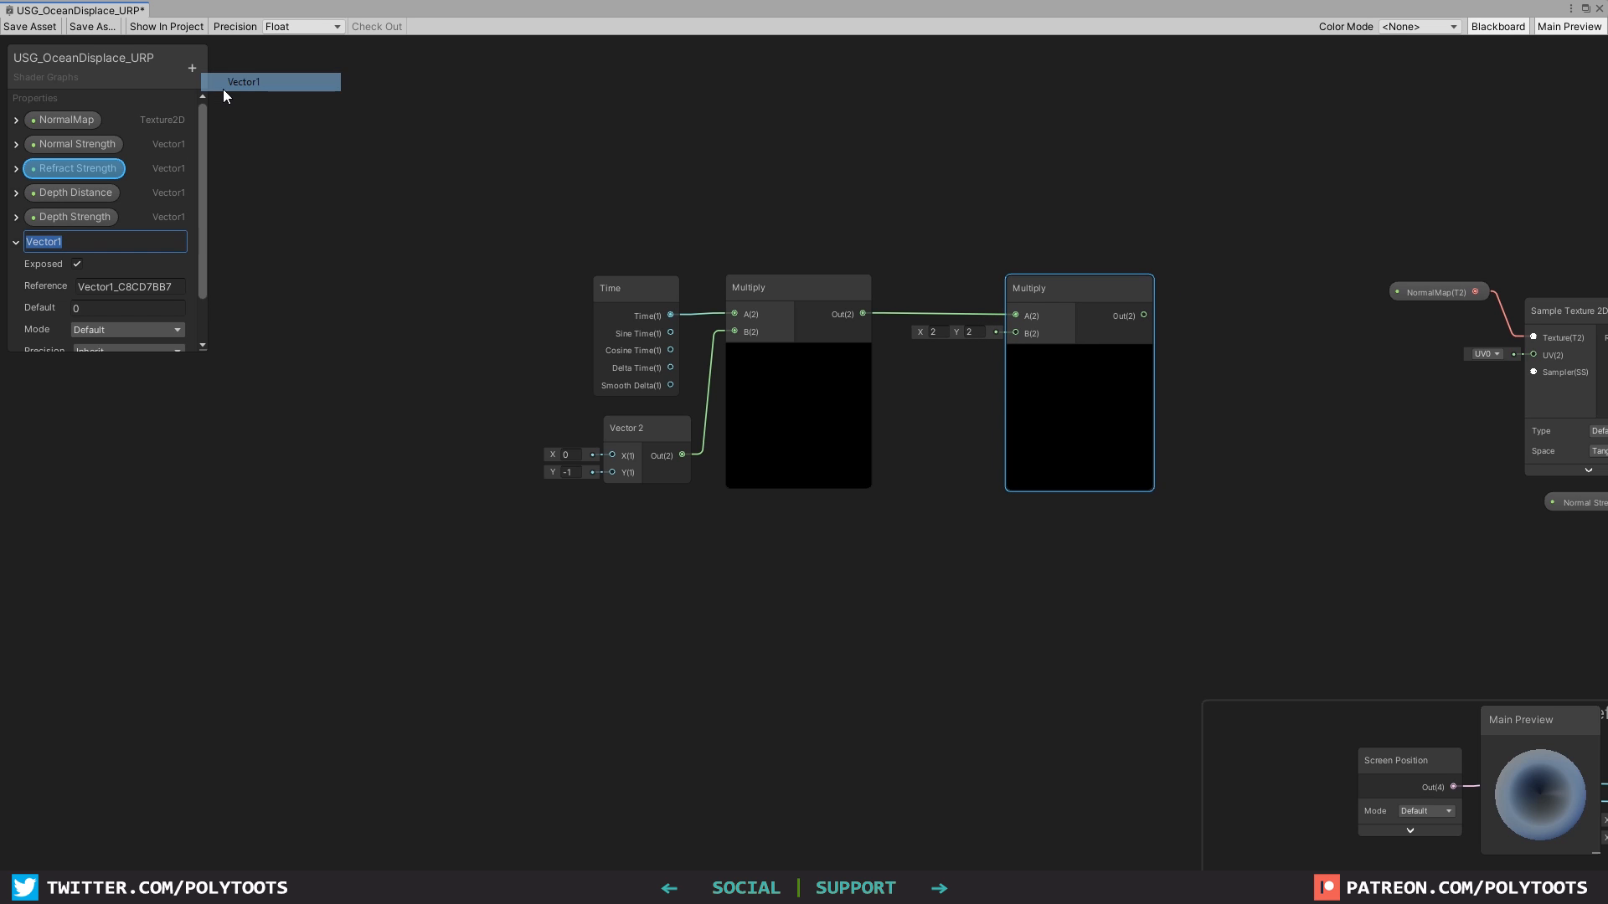
text(Pan Speed)
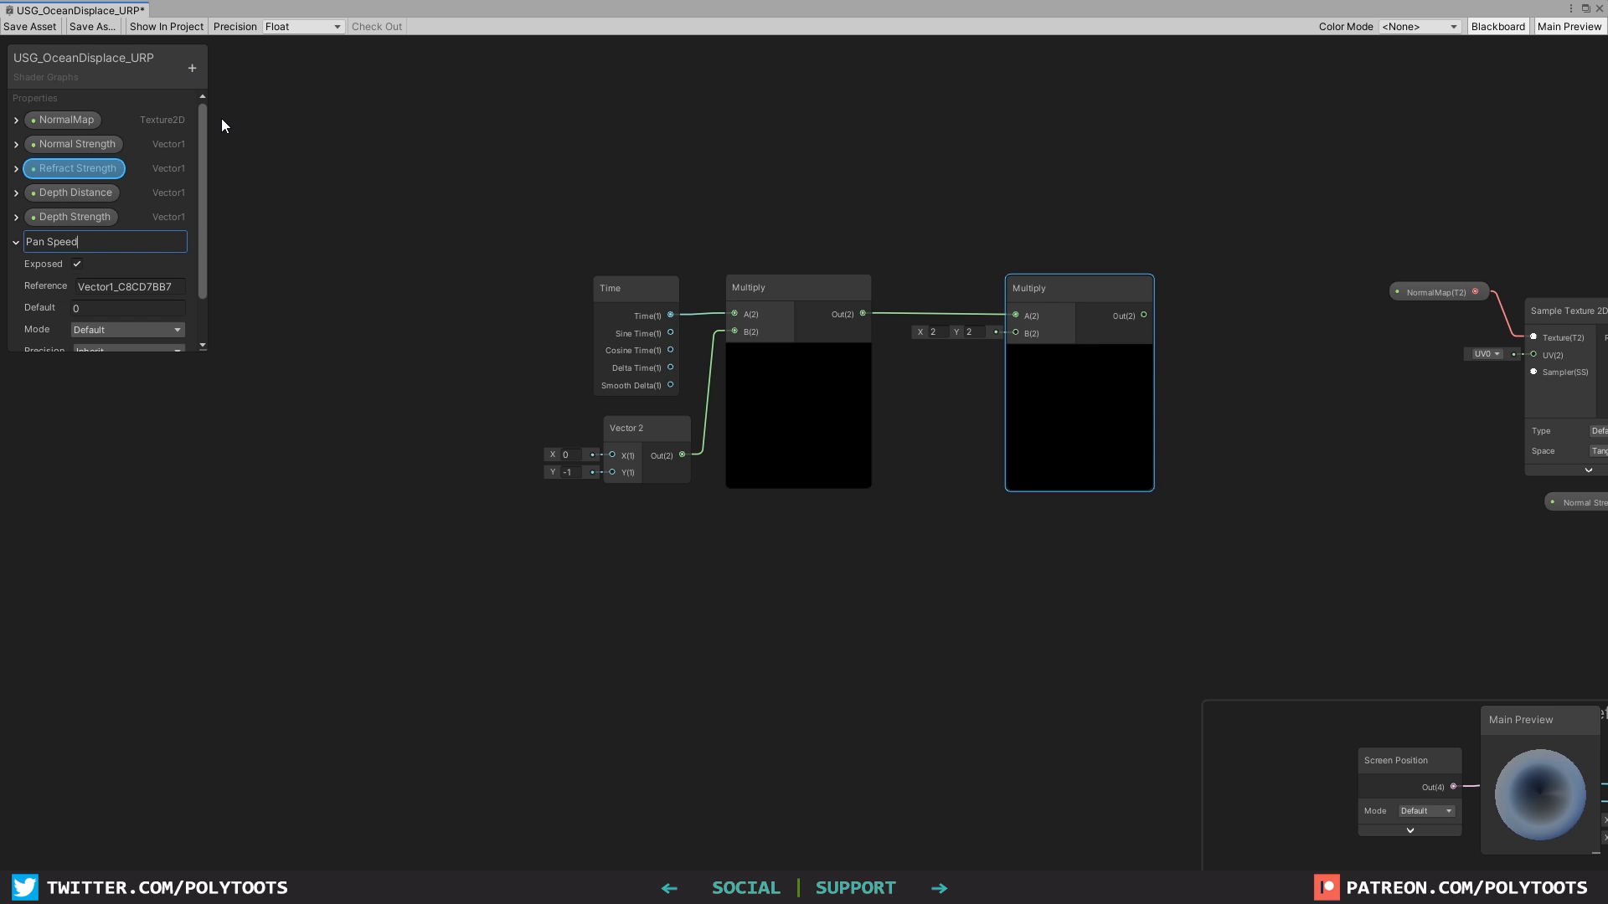
drag(65, 241, 1012, 333)
drag(848, 525, 843, 505)
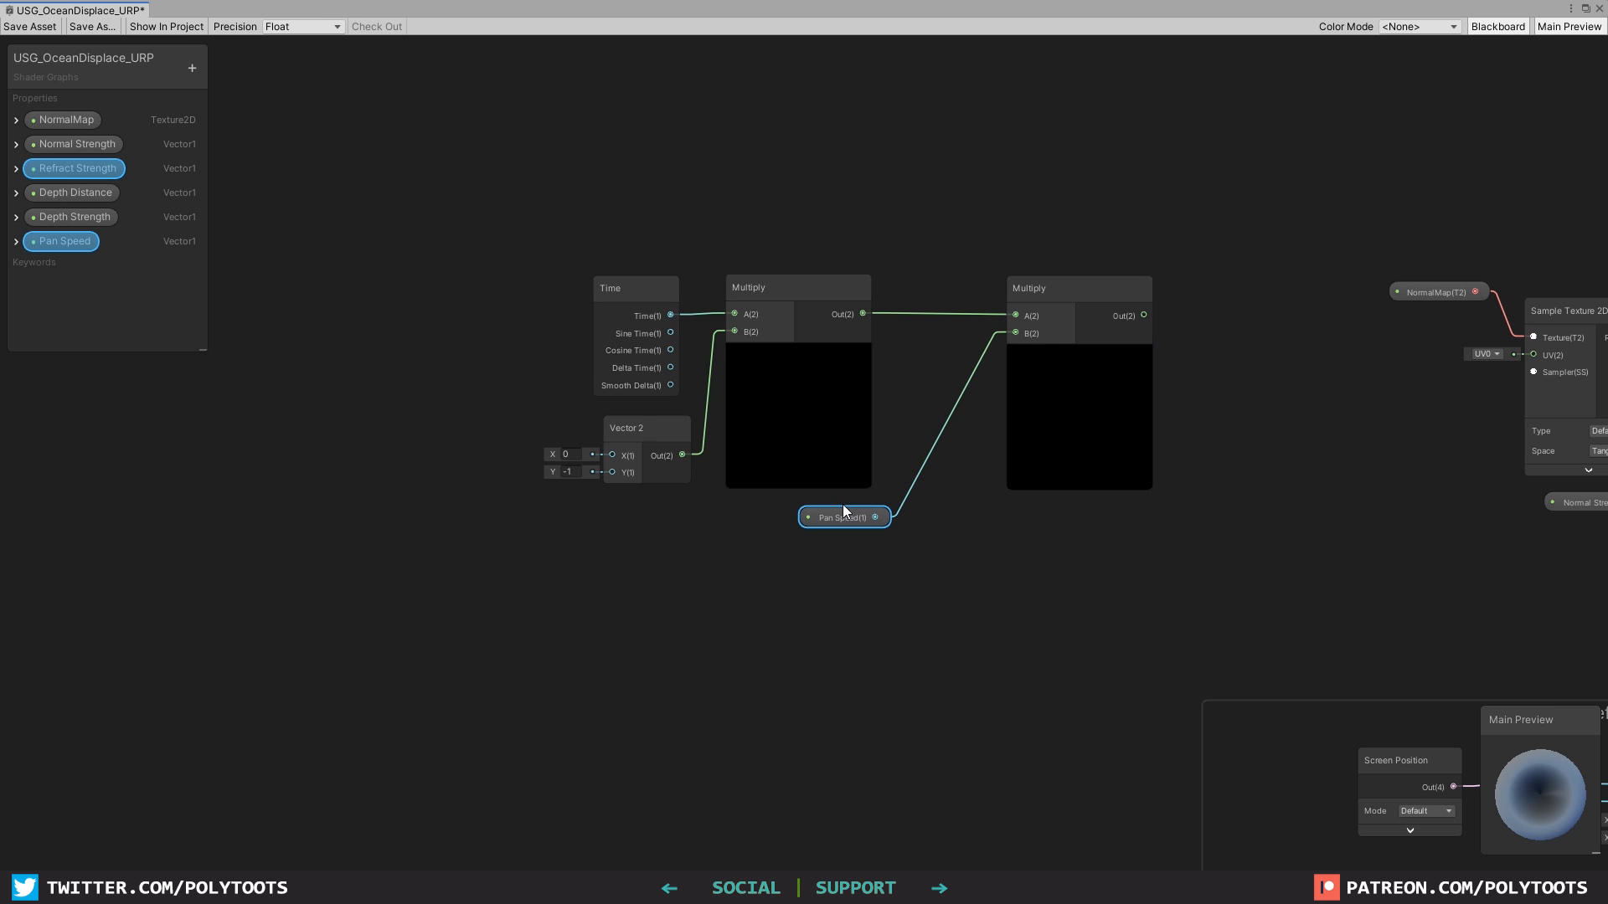
Move the second Multiply closer to the first, adjust the Pan Speed node's position and collapse both Multiply previews.
drag(1063, 289, 972, 286)
drag(834, 511, 857, 520)
middle_drag(1099, 362, 1024, 343)
click(1023, 343)
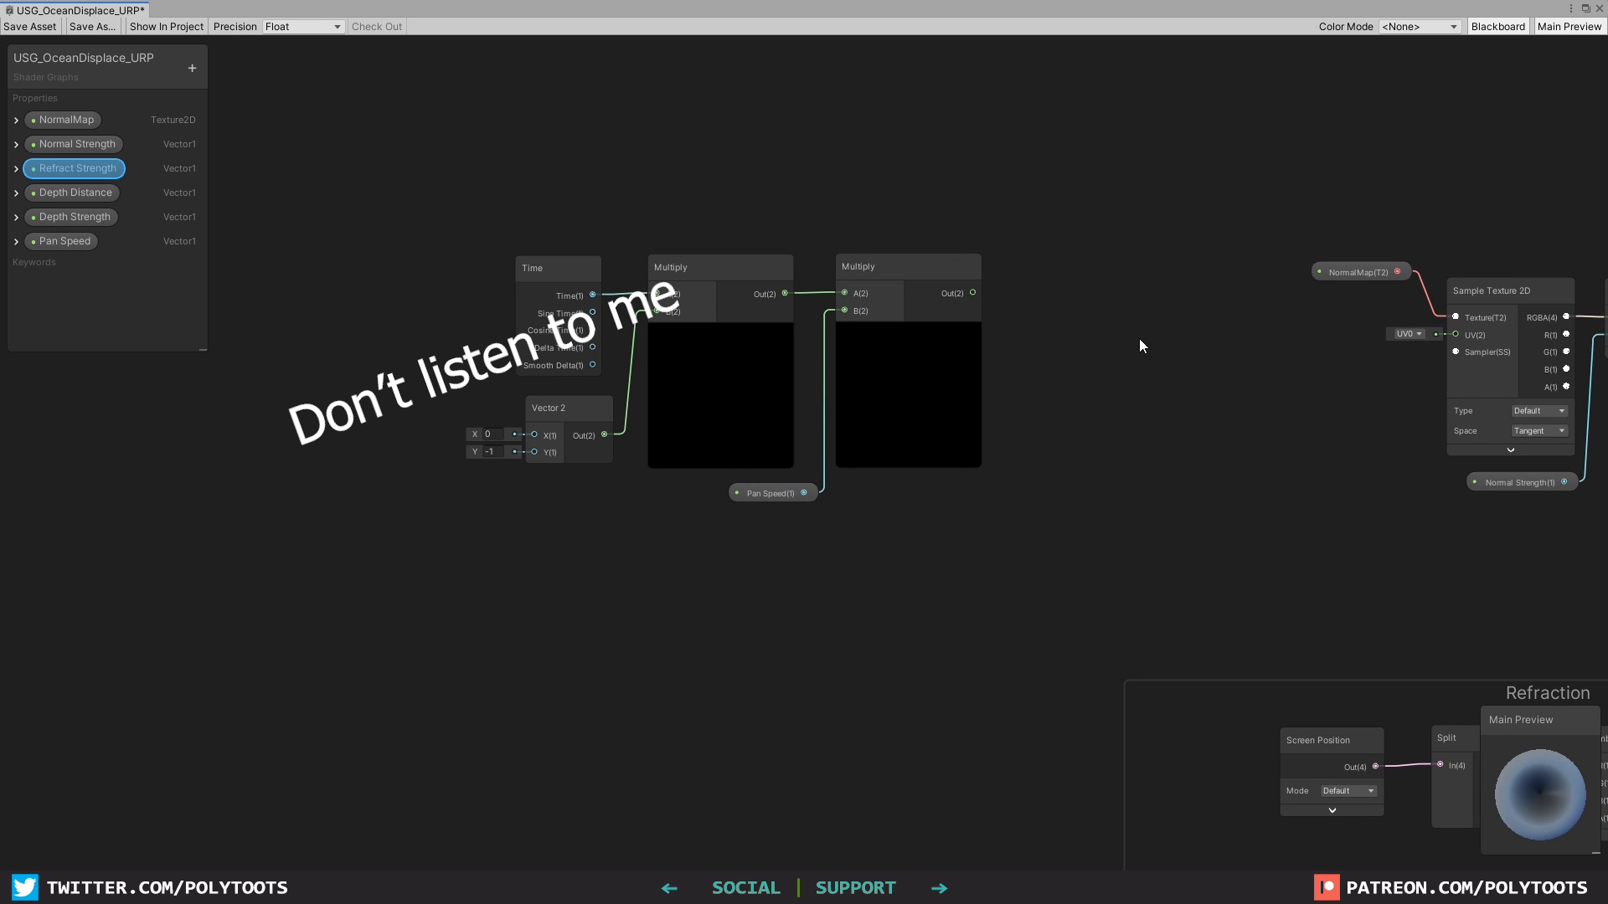
click(720, 333)
click(909, 332)
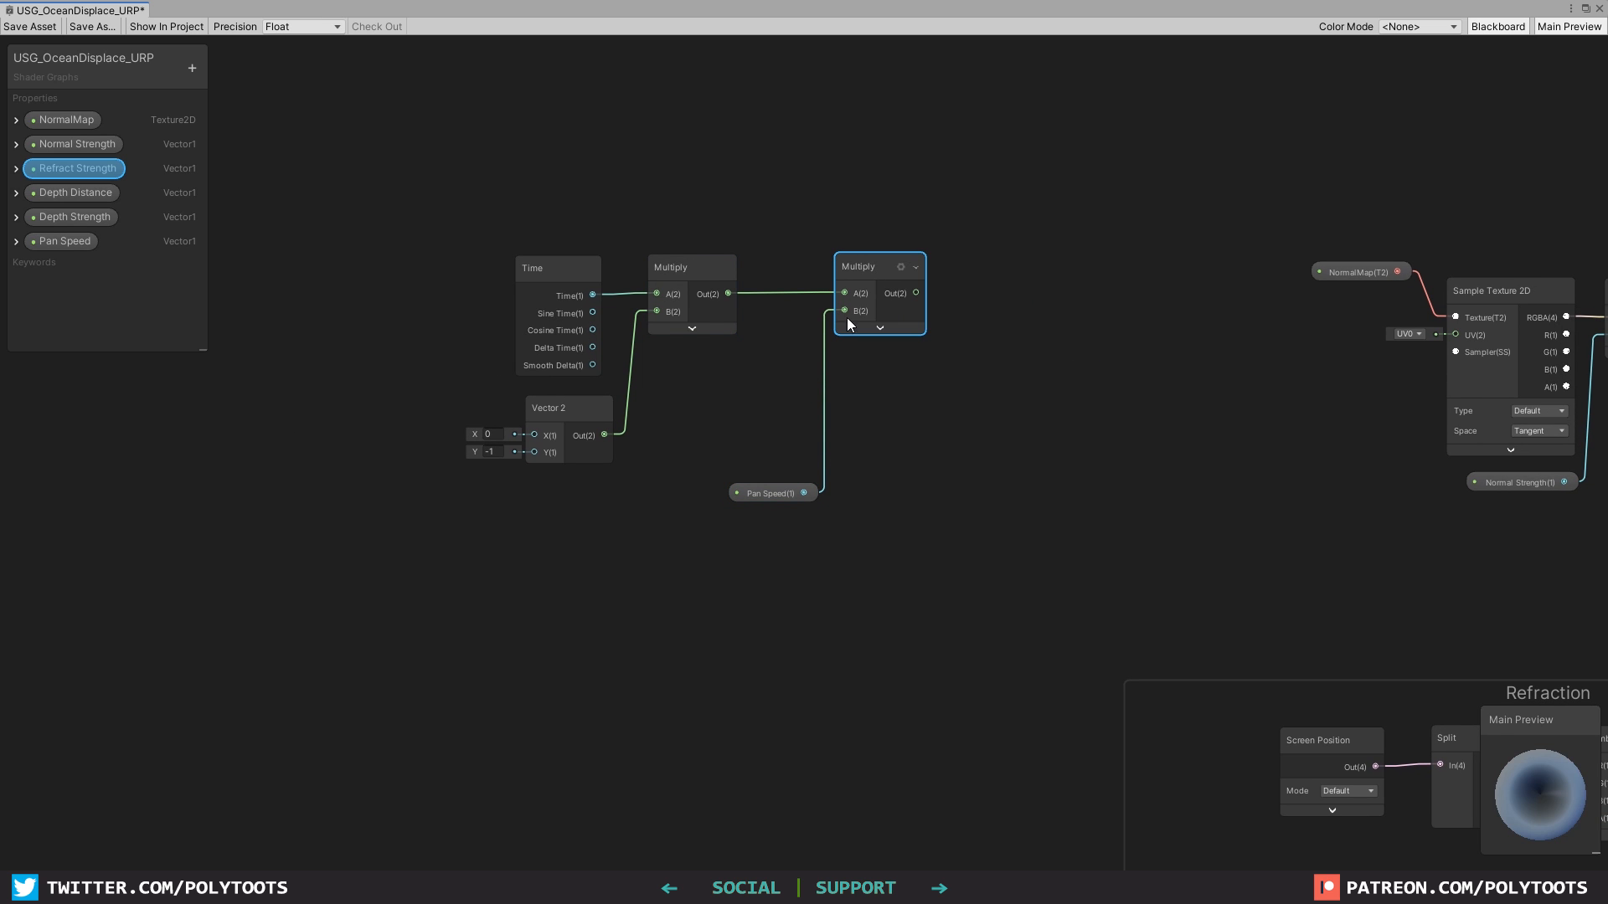
Tidy the Pan Speed and second Multiply nodes, and feed that Multiply's output into the Offset of a new Tiling And Offset node.
drag(762, 494, 719, 393)
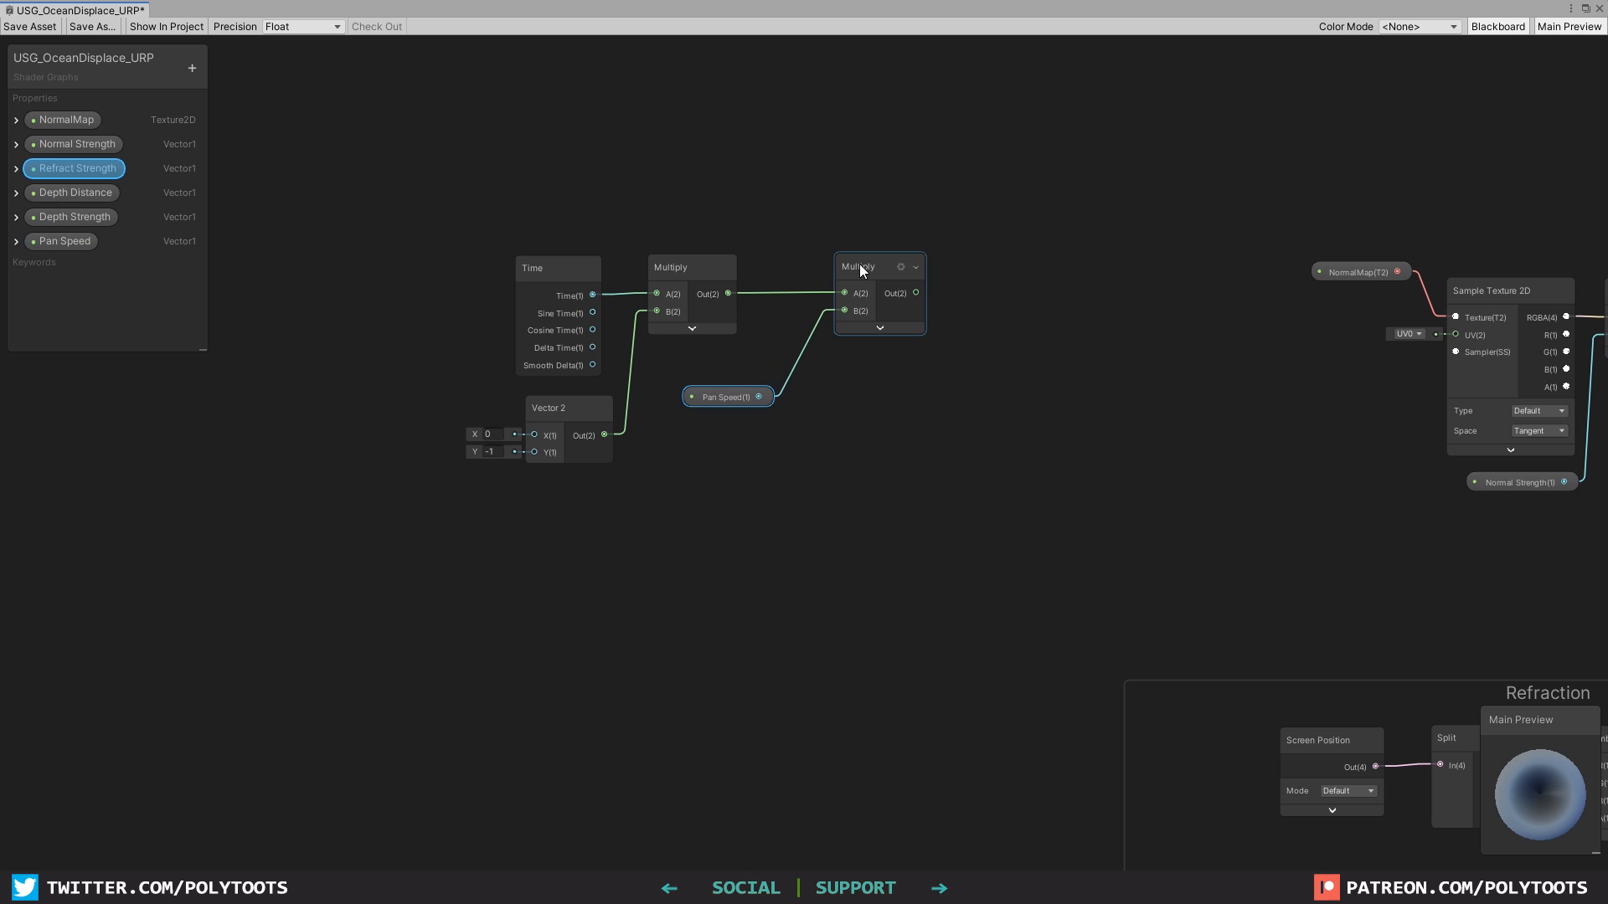
drag(860, 264, 839, 263)
key(space)
text(tiling)
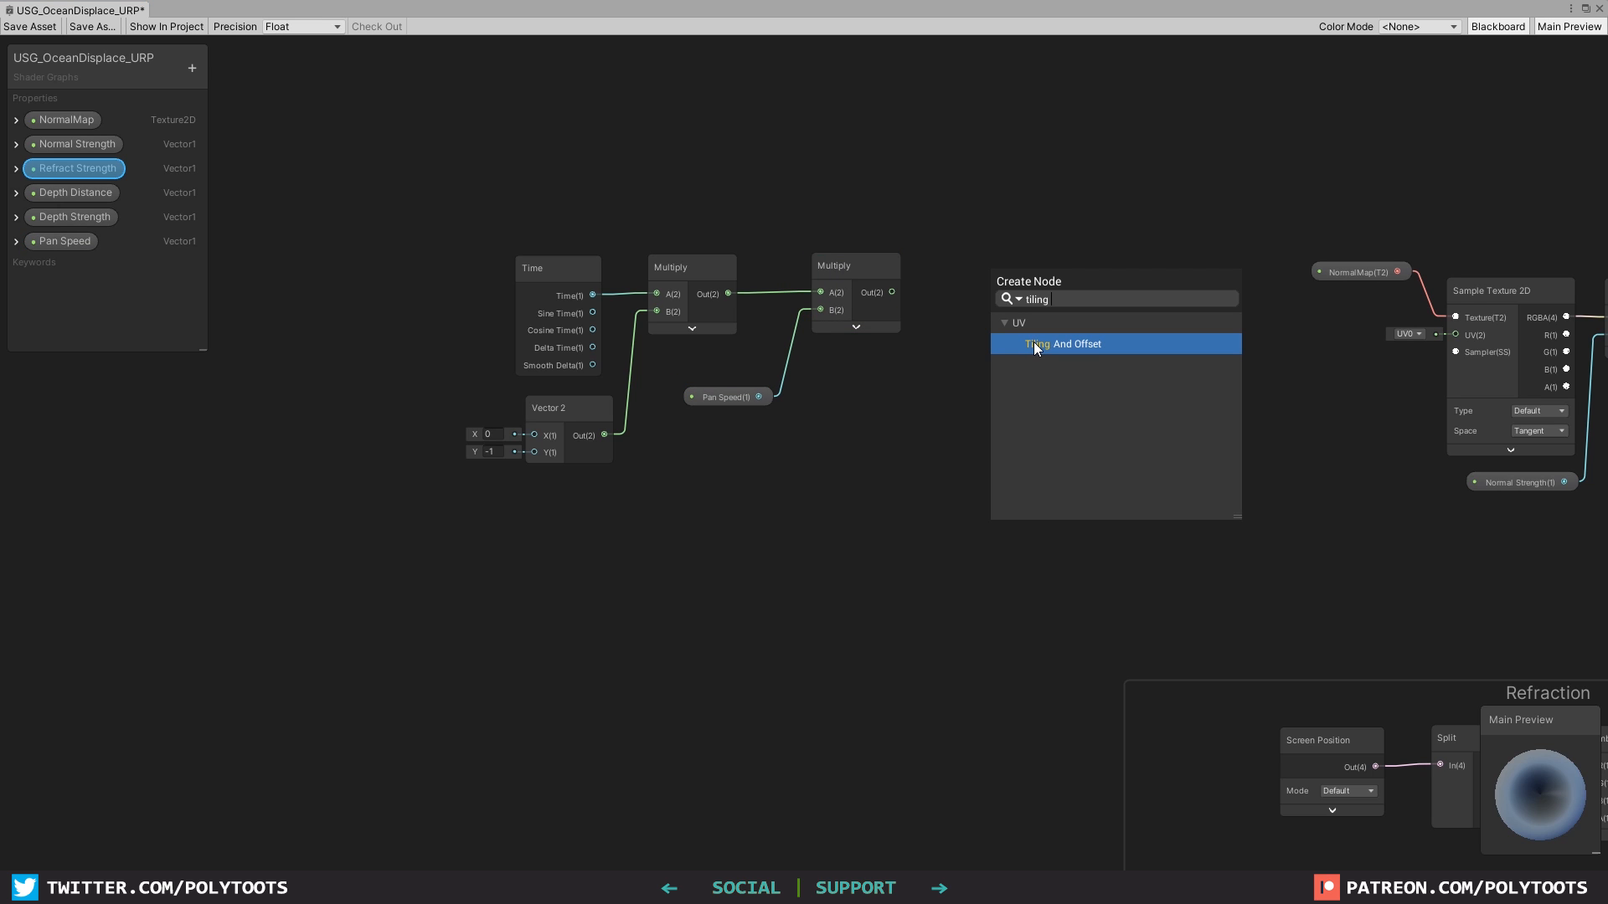
click(1035, 345)
click(1060, 394)
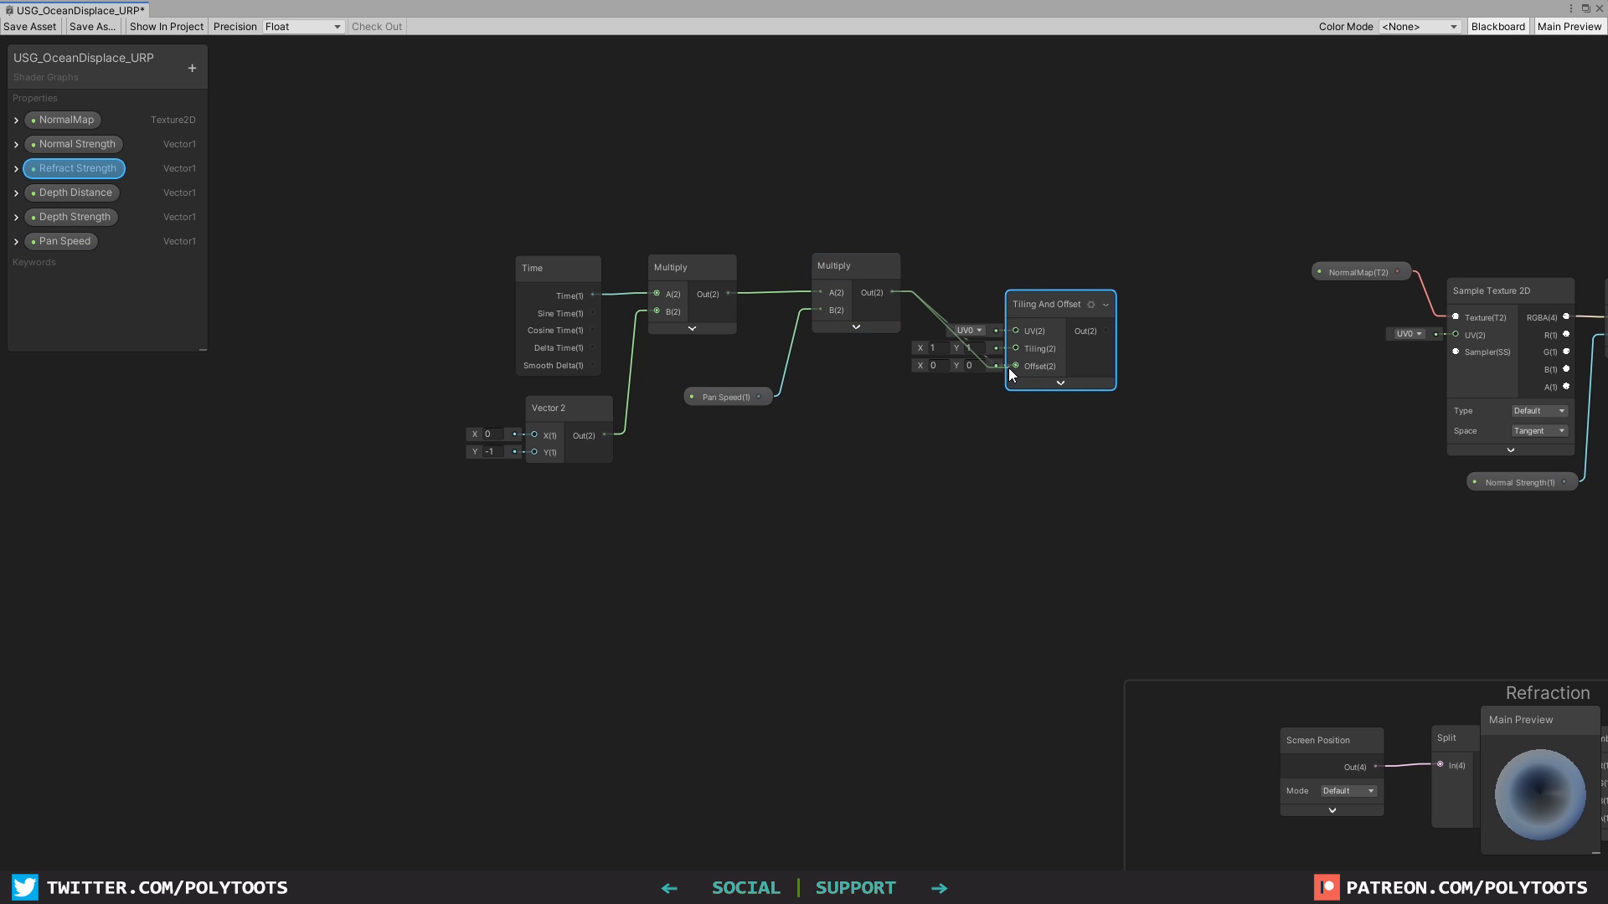
Connect the Tiling And Offset output to the UV input of the normal map's Sample Texture 2D node and save the graph.
drag(1046, 304, 1052, 232)
middle_drag(1112, 261, 942, 288)
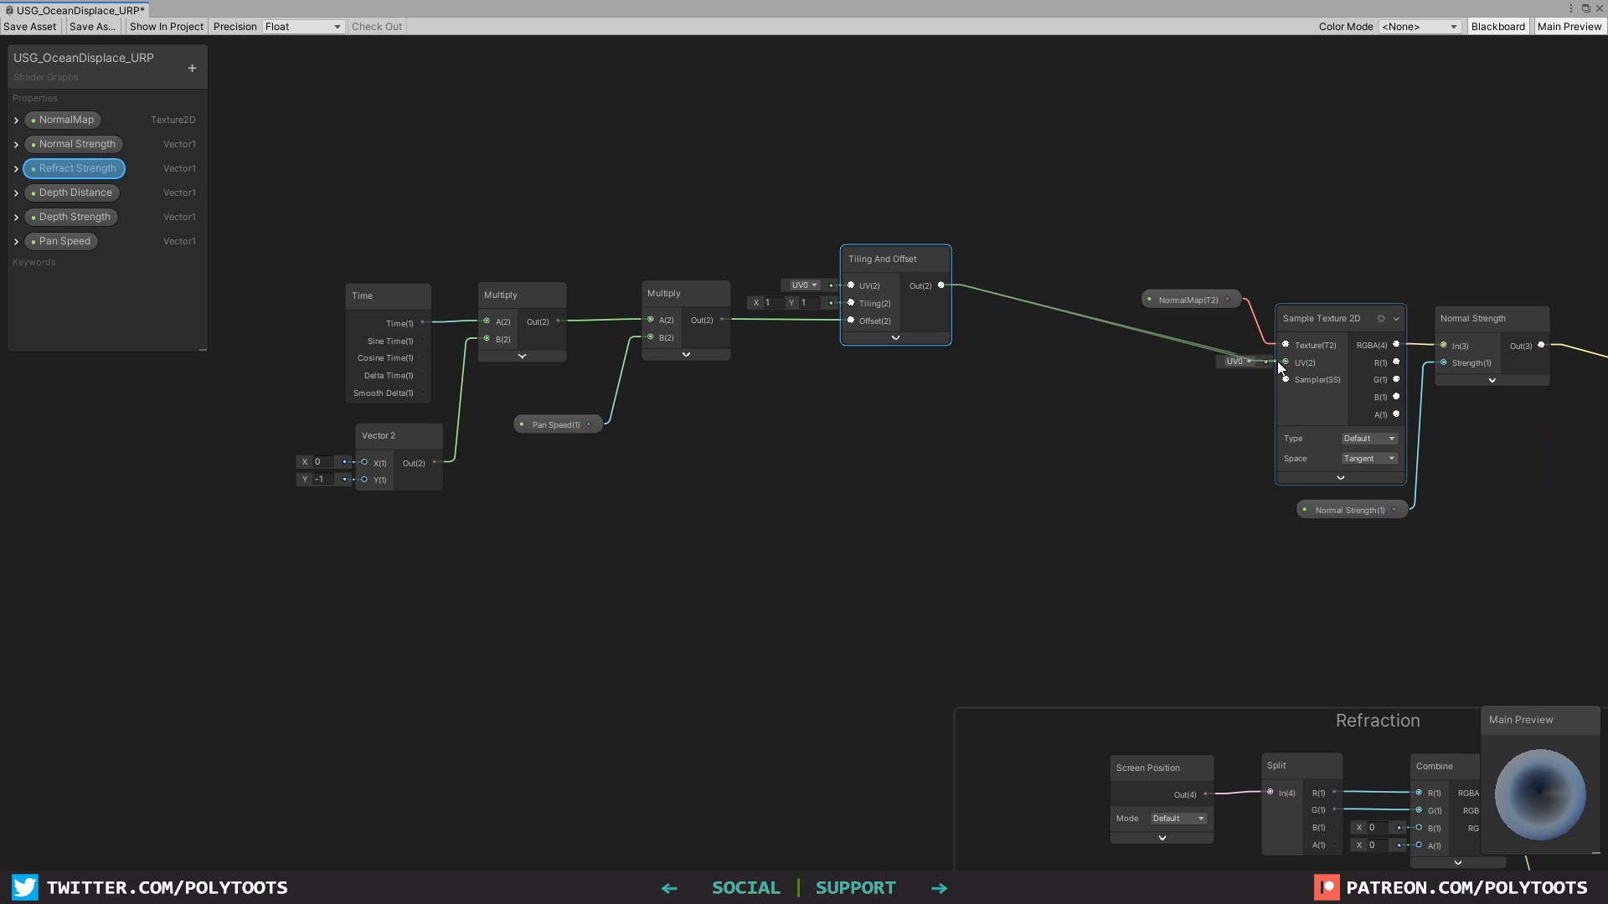
click(54, 25)
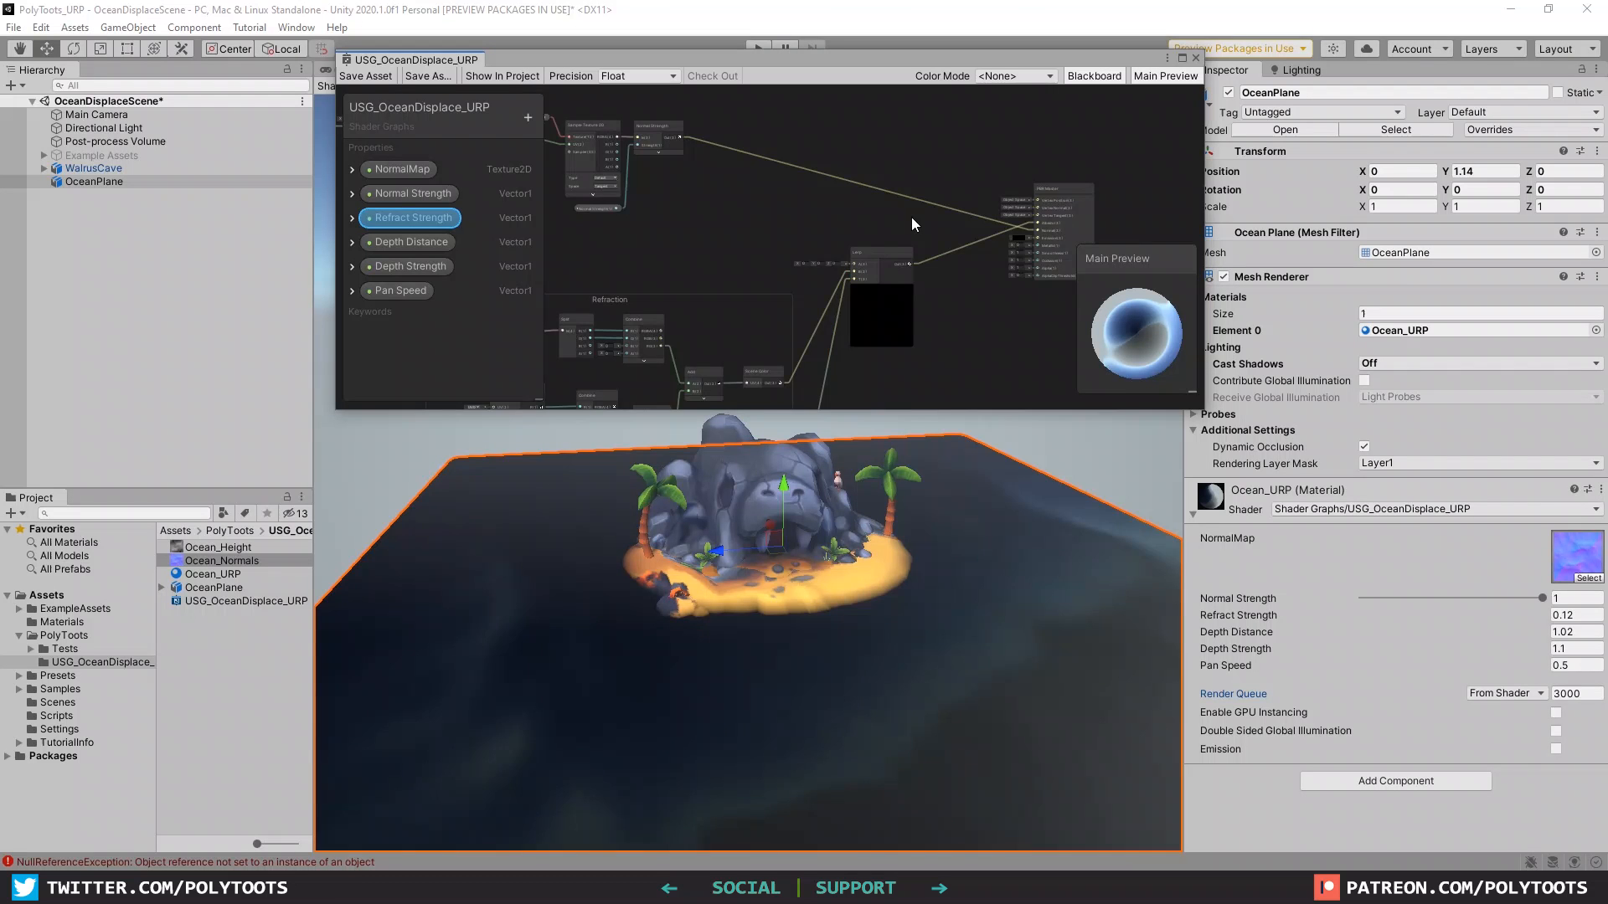
Set the Vector 2 node's Y value to 1 and save the shader graph.
middle_drag(911, 217, 787, 277)
click(869, 288)
text(1)
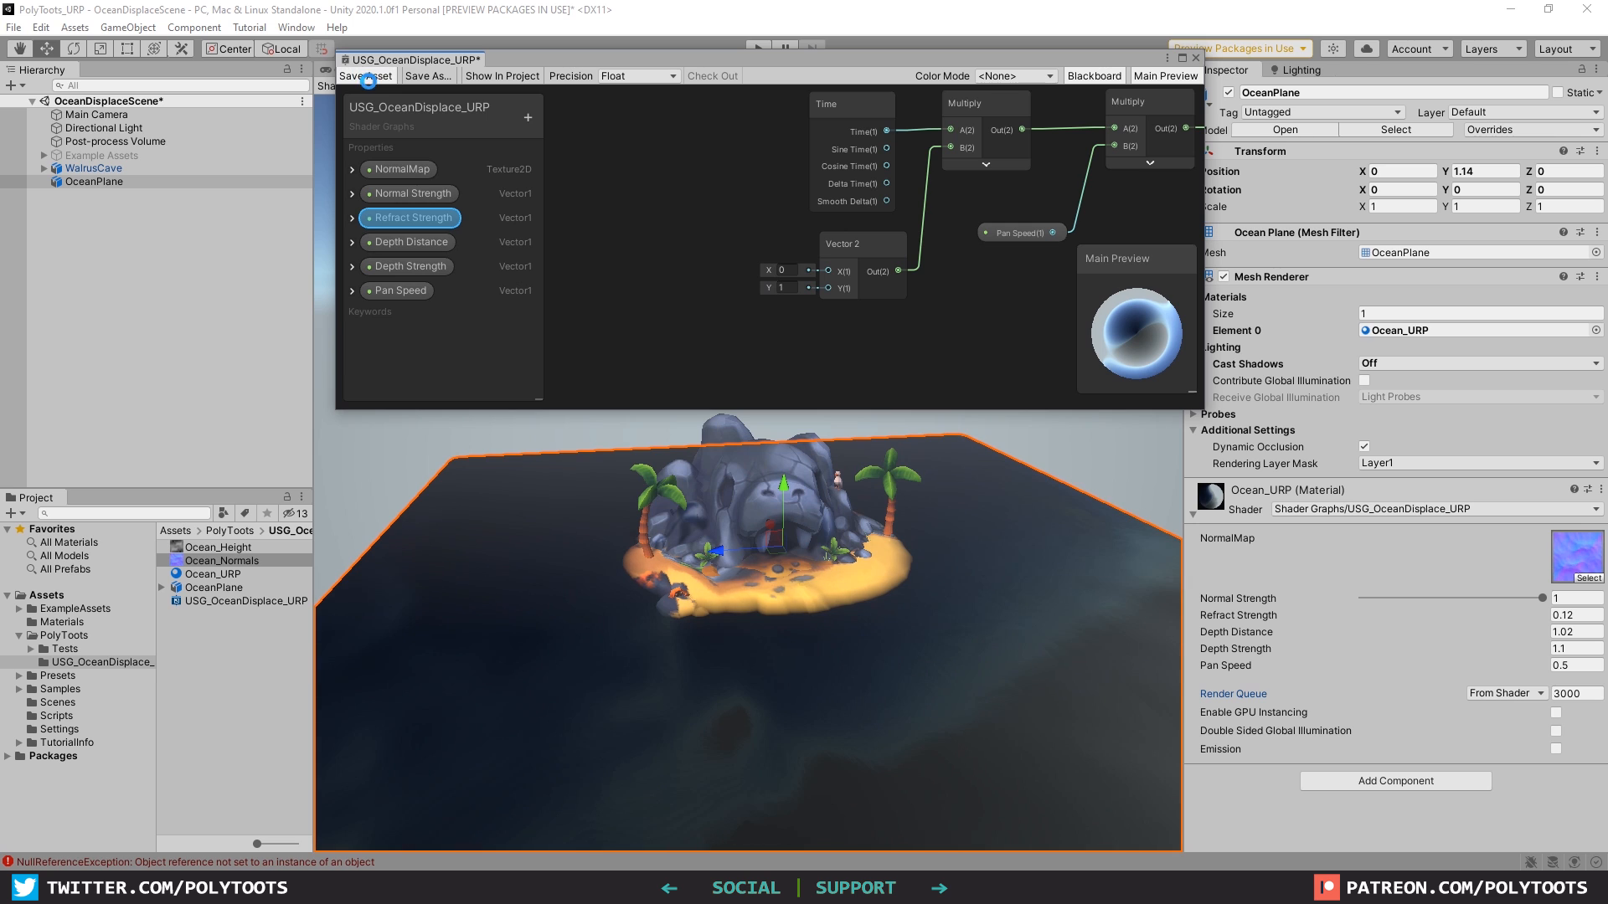
key(ctrl+s)
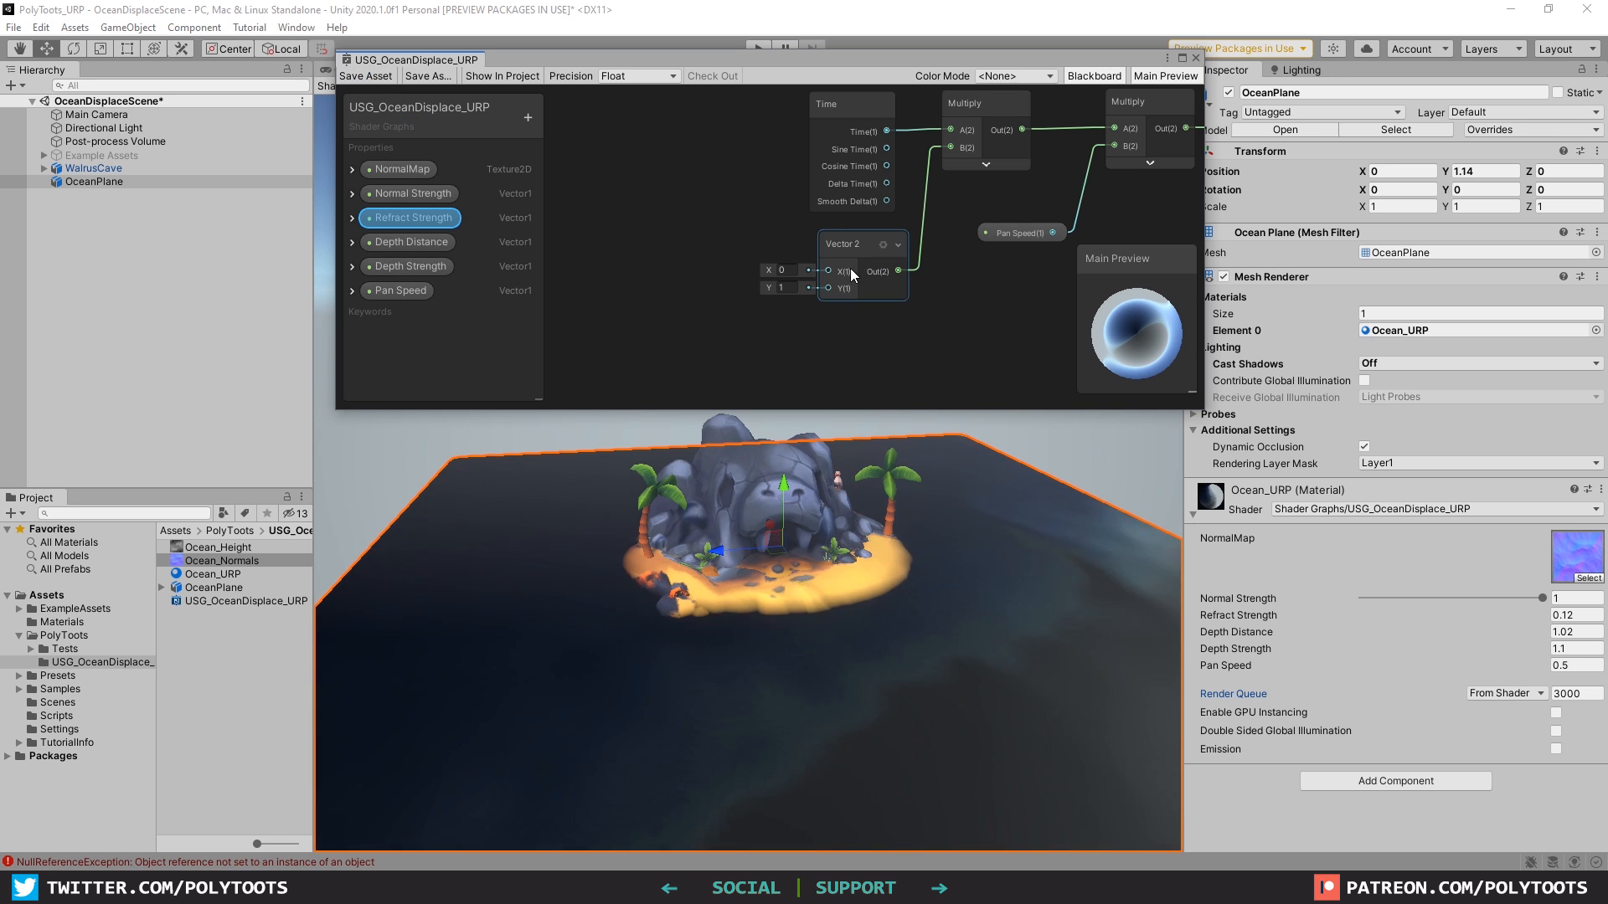
click(785, 270)
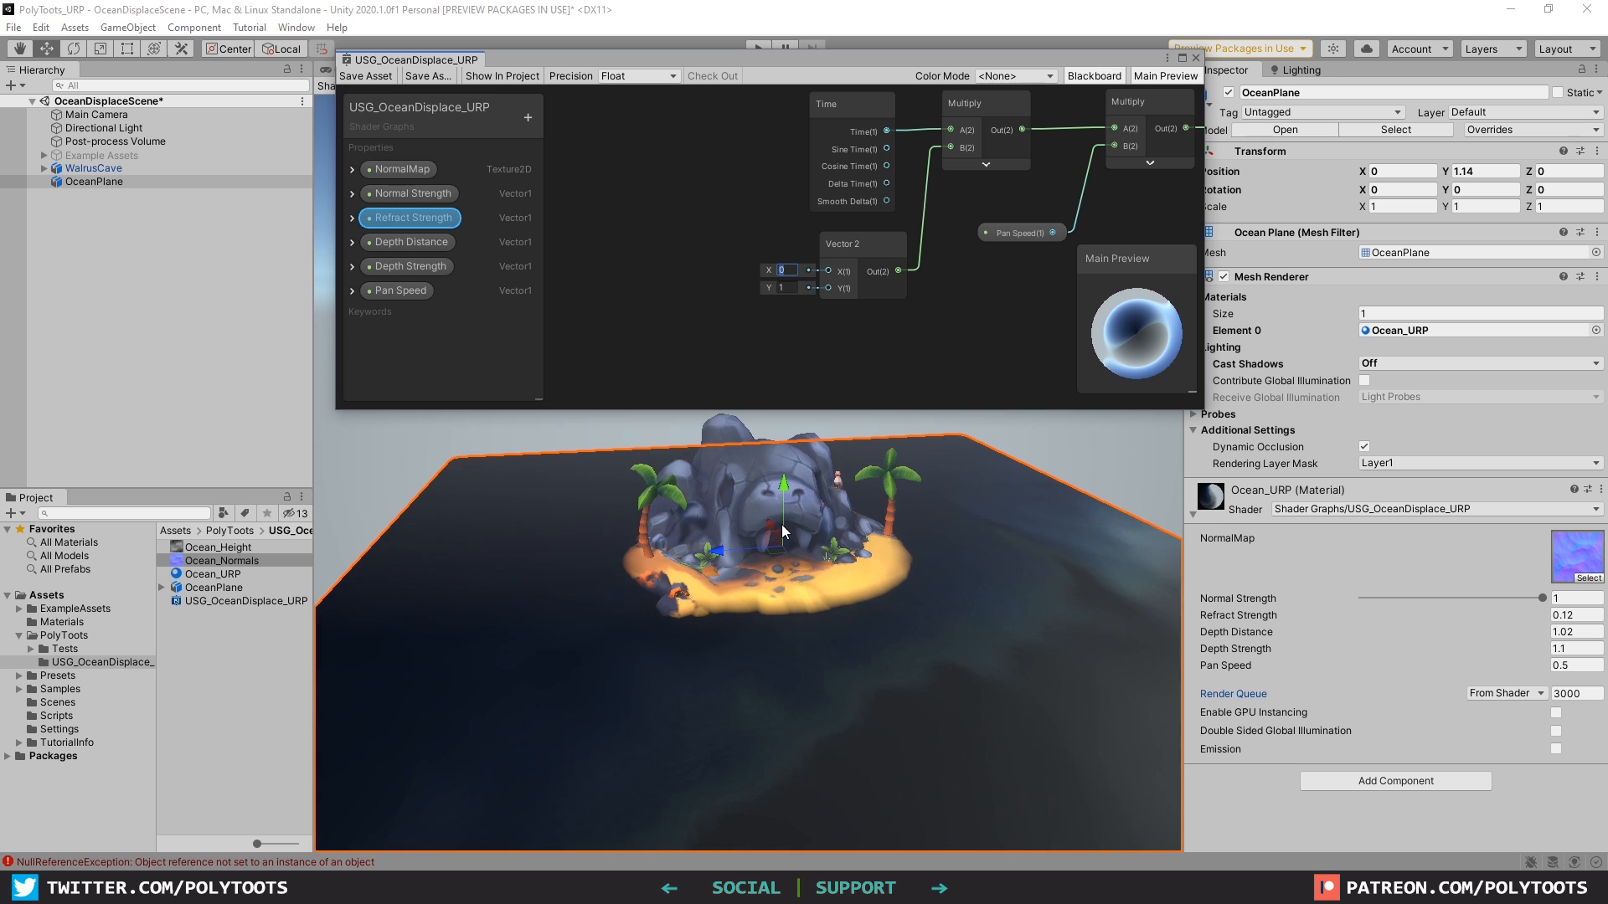
key(Tab)
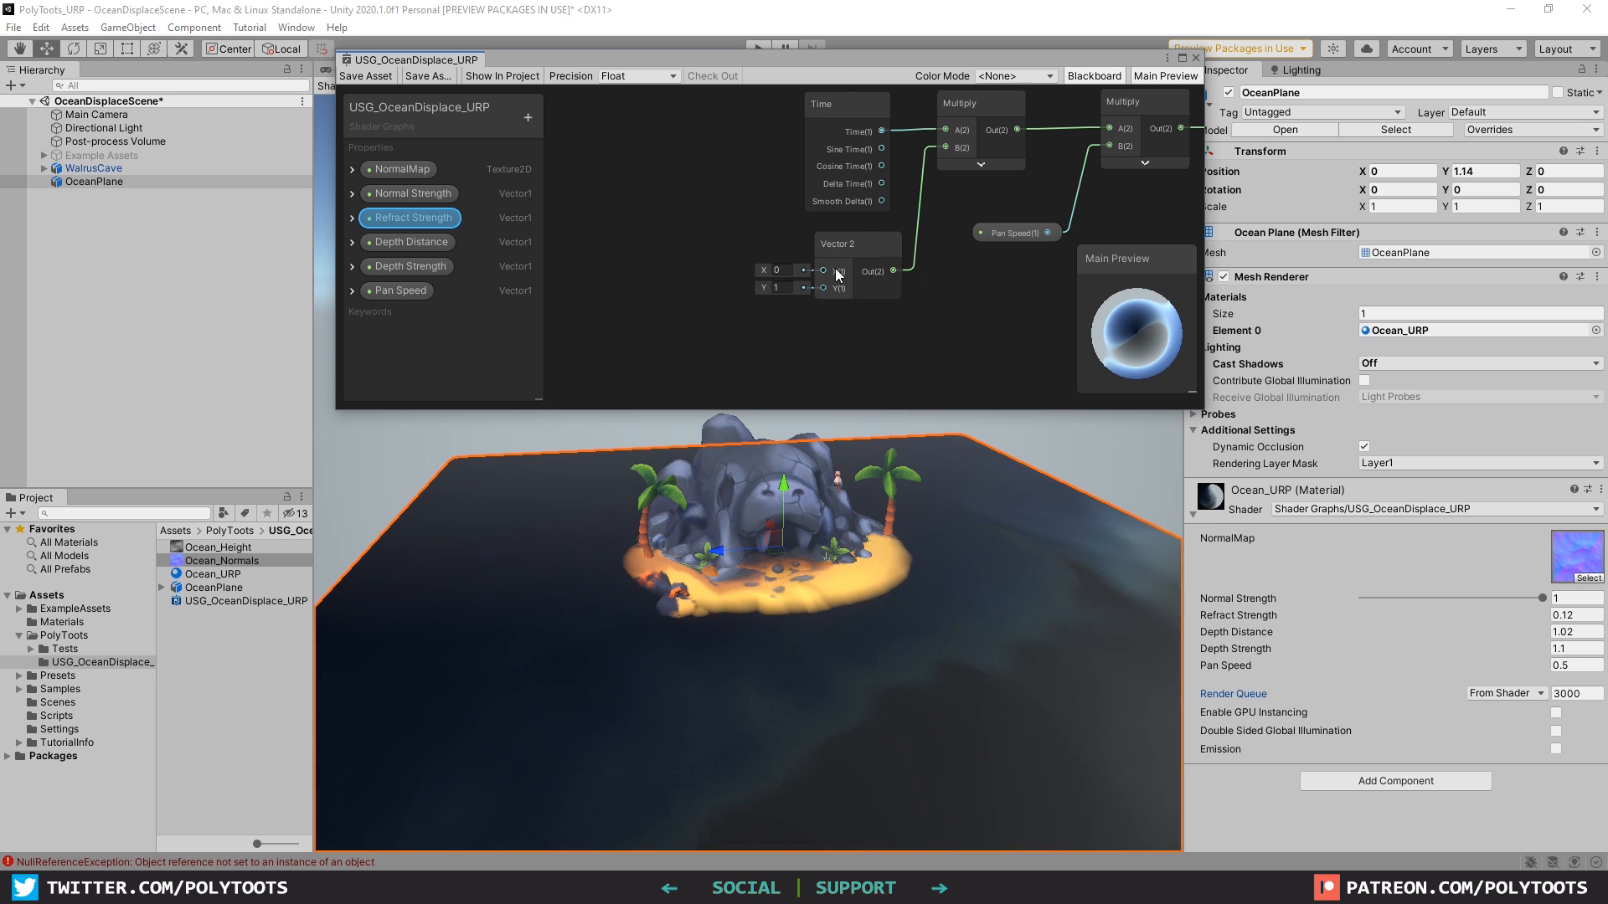
Add an exposed Vector1 property named Normal Tiling with a default value of 1.
middle_drag(840, 272, 532, 277)
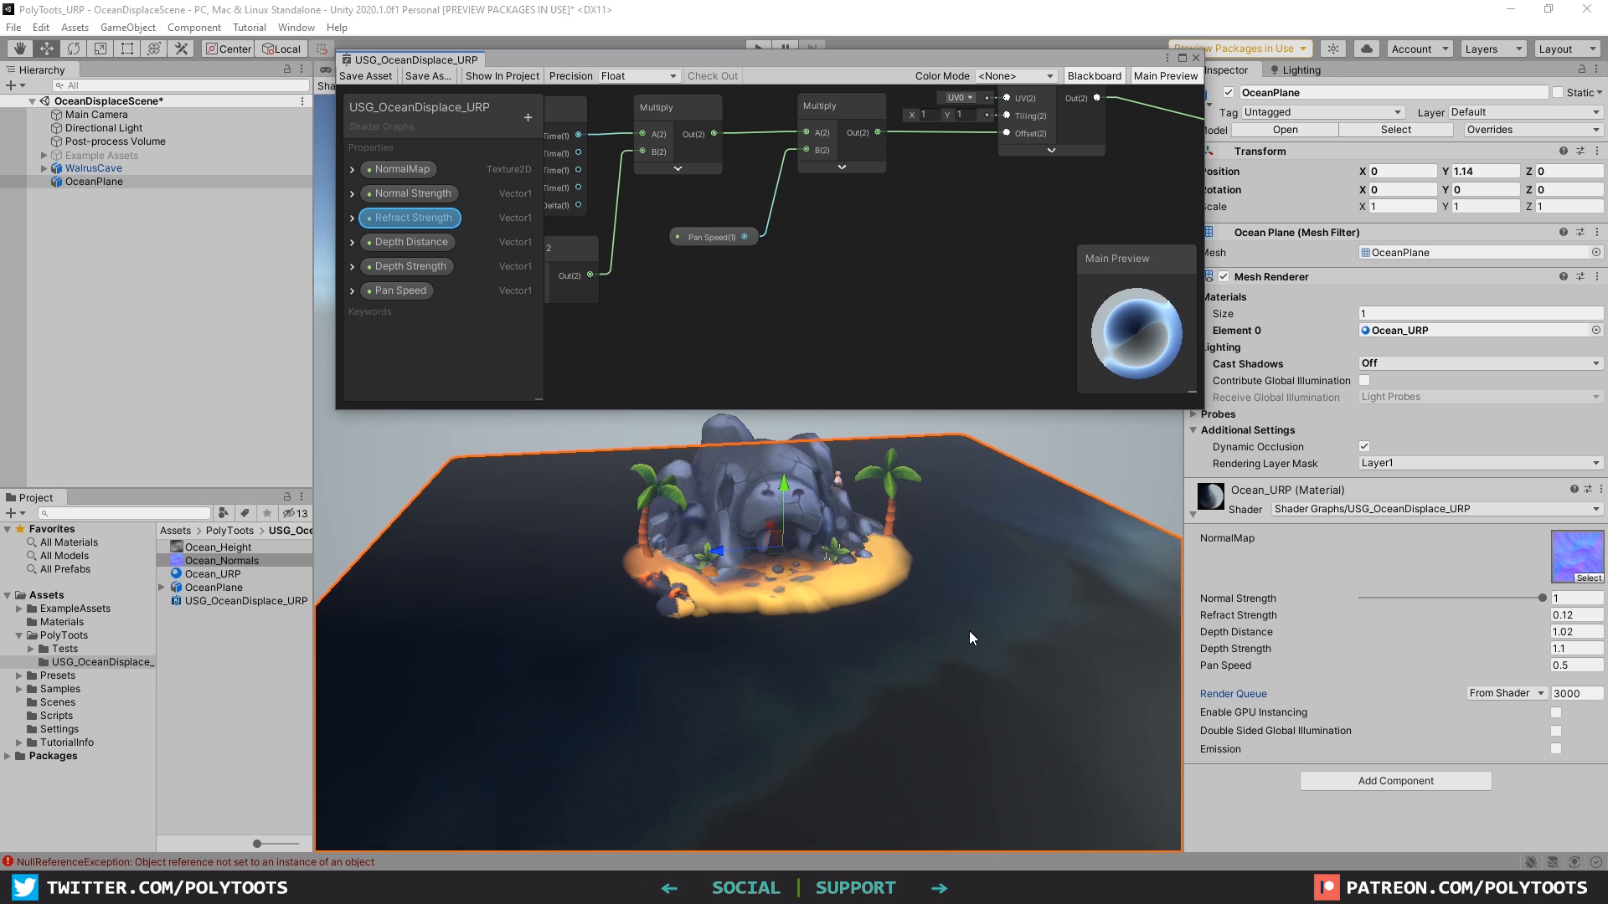
middle_drag(968, 170, 915, 321)
click(978, 228)
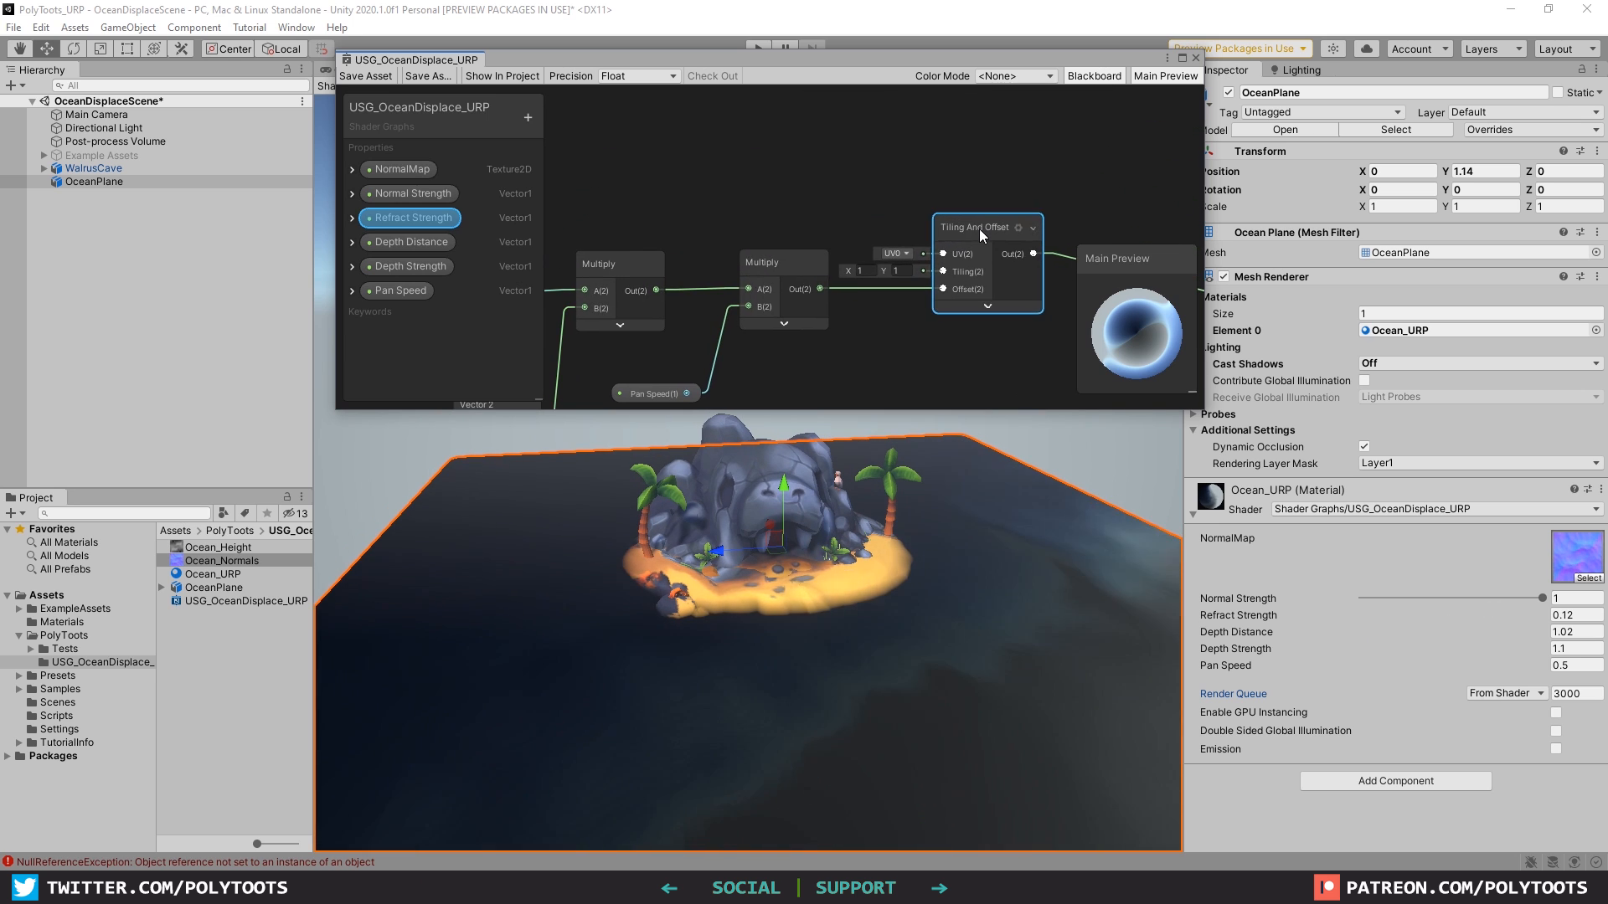
click(912, 184)
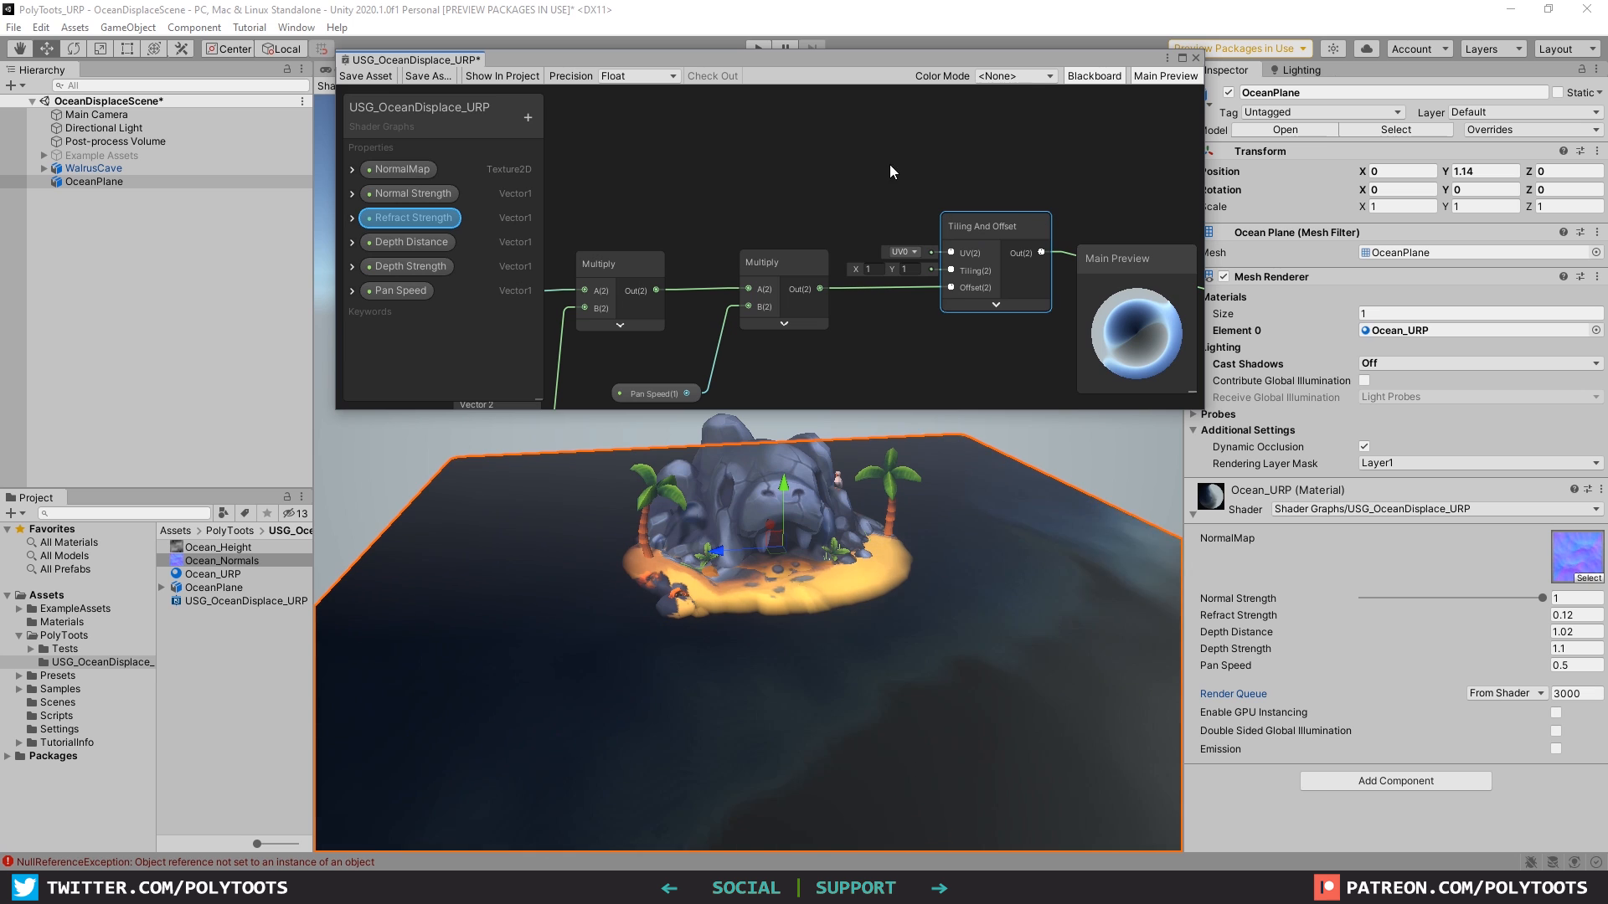
click(528, 117)
click(549, 119)
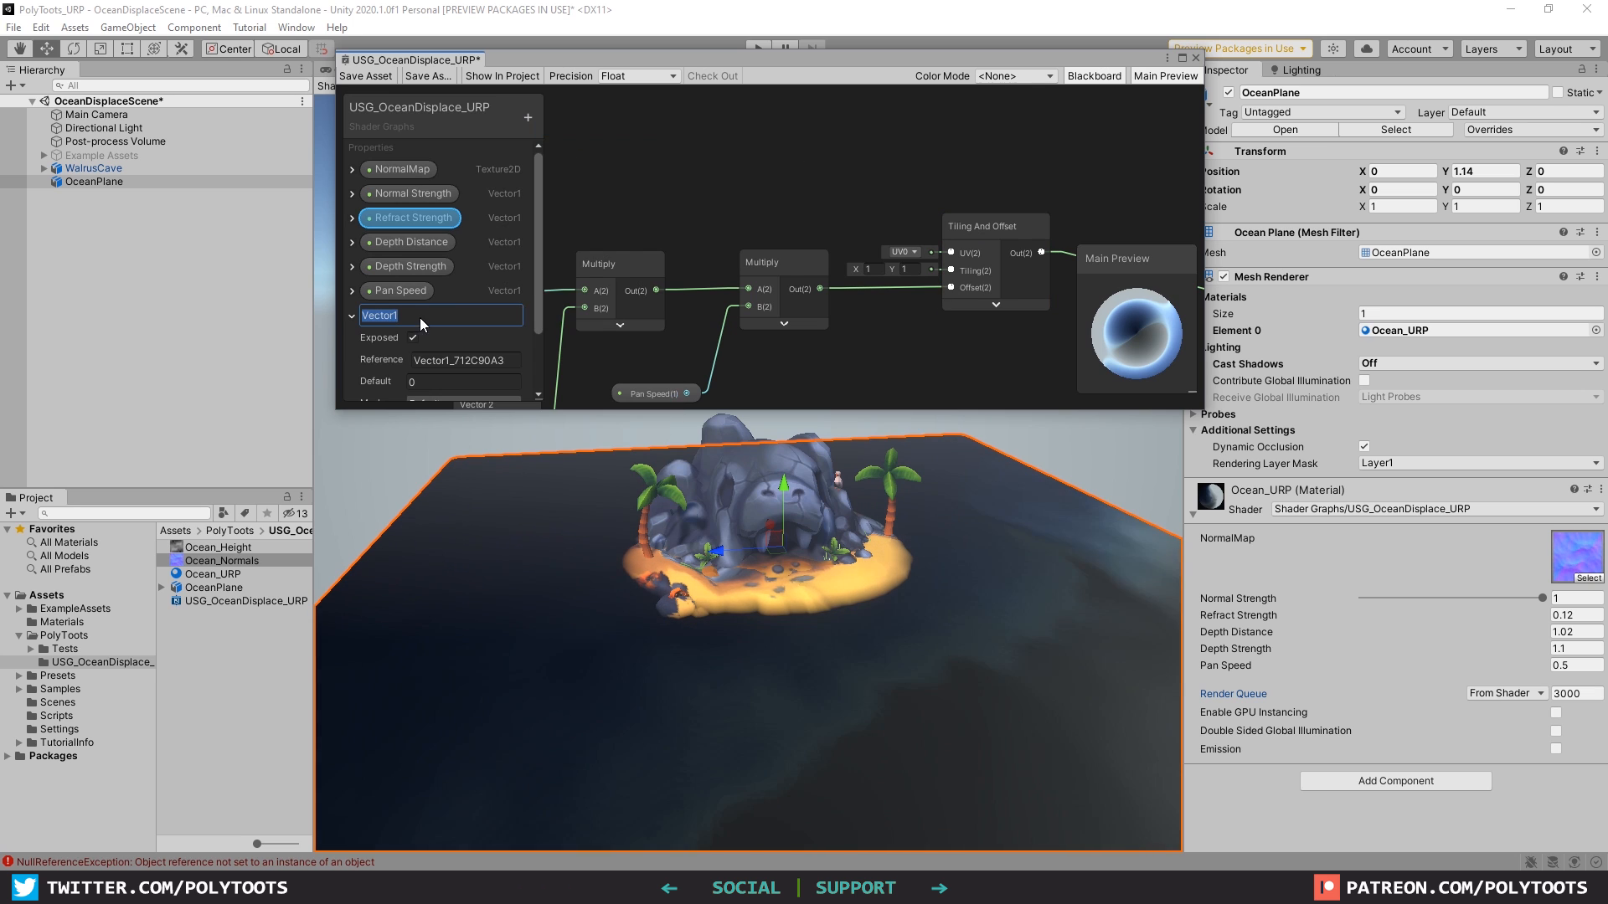
text(Normal Tiling)
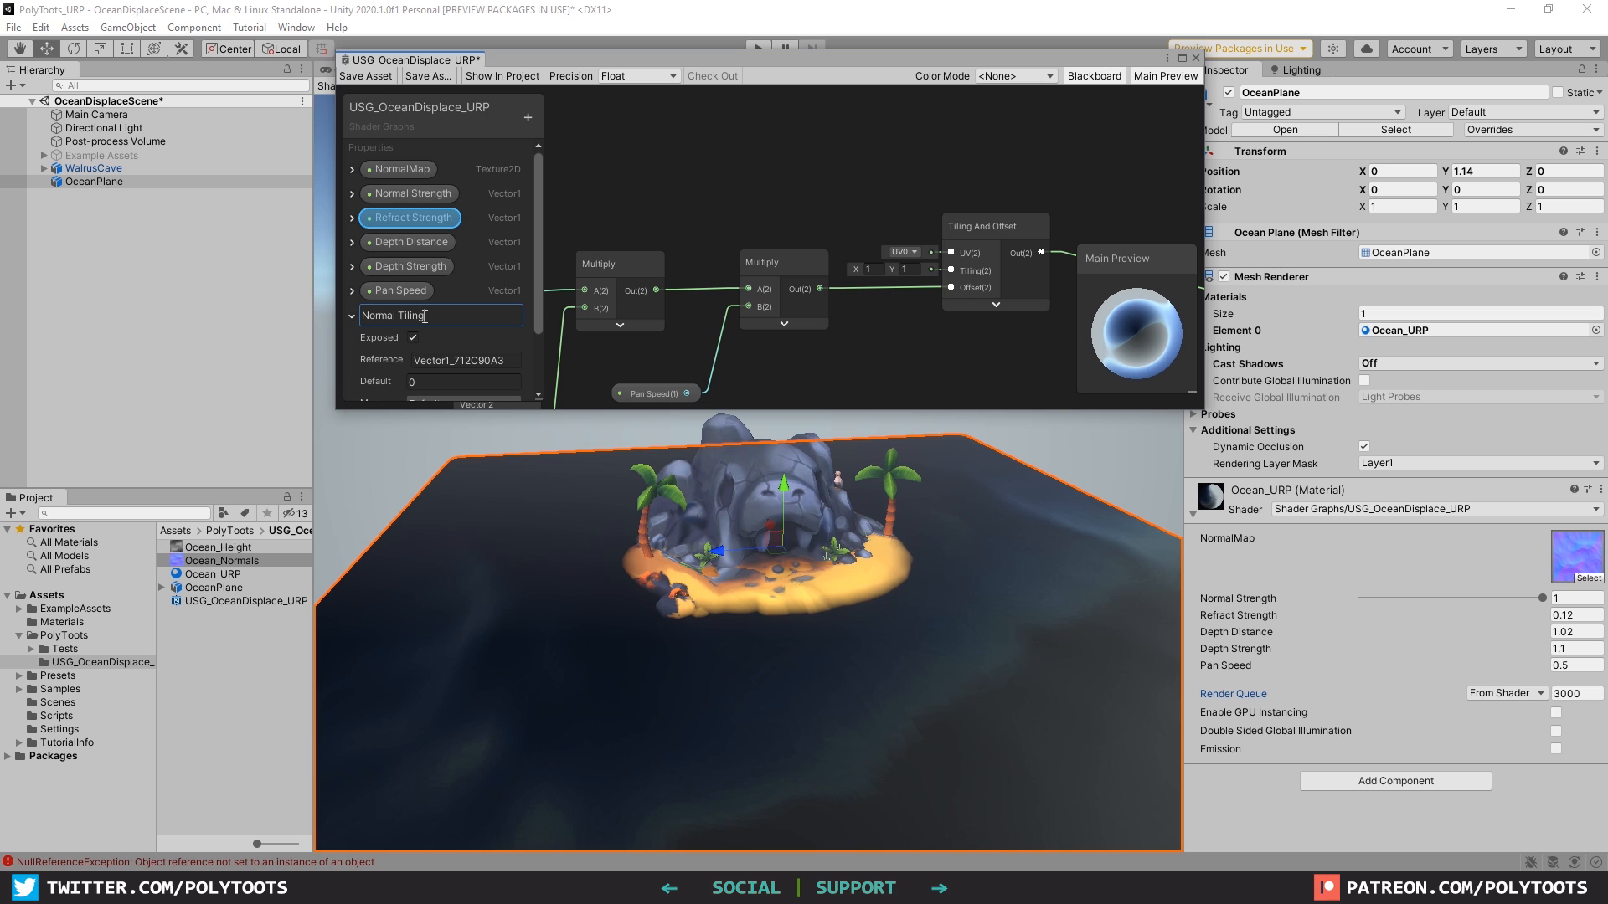
key(Return)
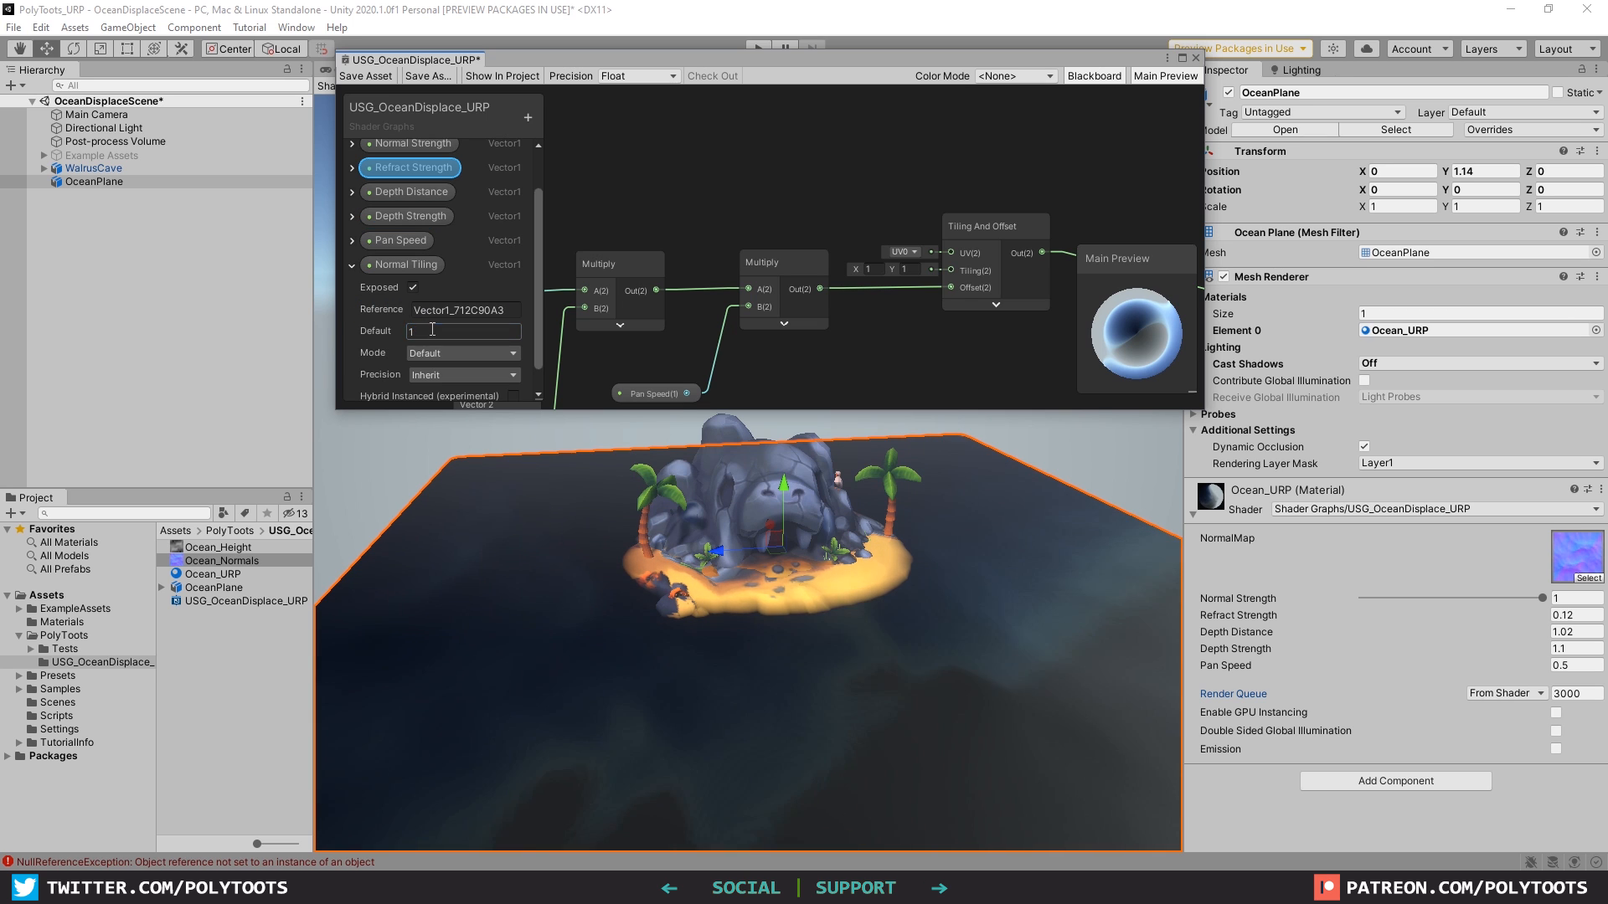
Place Normal Tiling directly below NormalMap in the property order, wire it into Tiling And Offset's Tiling input, and save the graph.
drag(406, 264, 428, 185)
drag(427, 193, 952, 301)
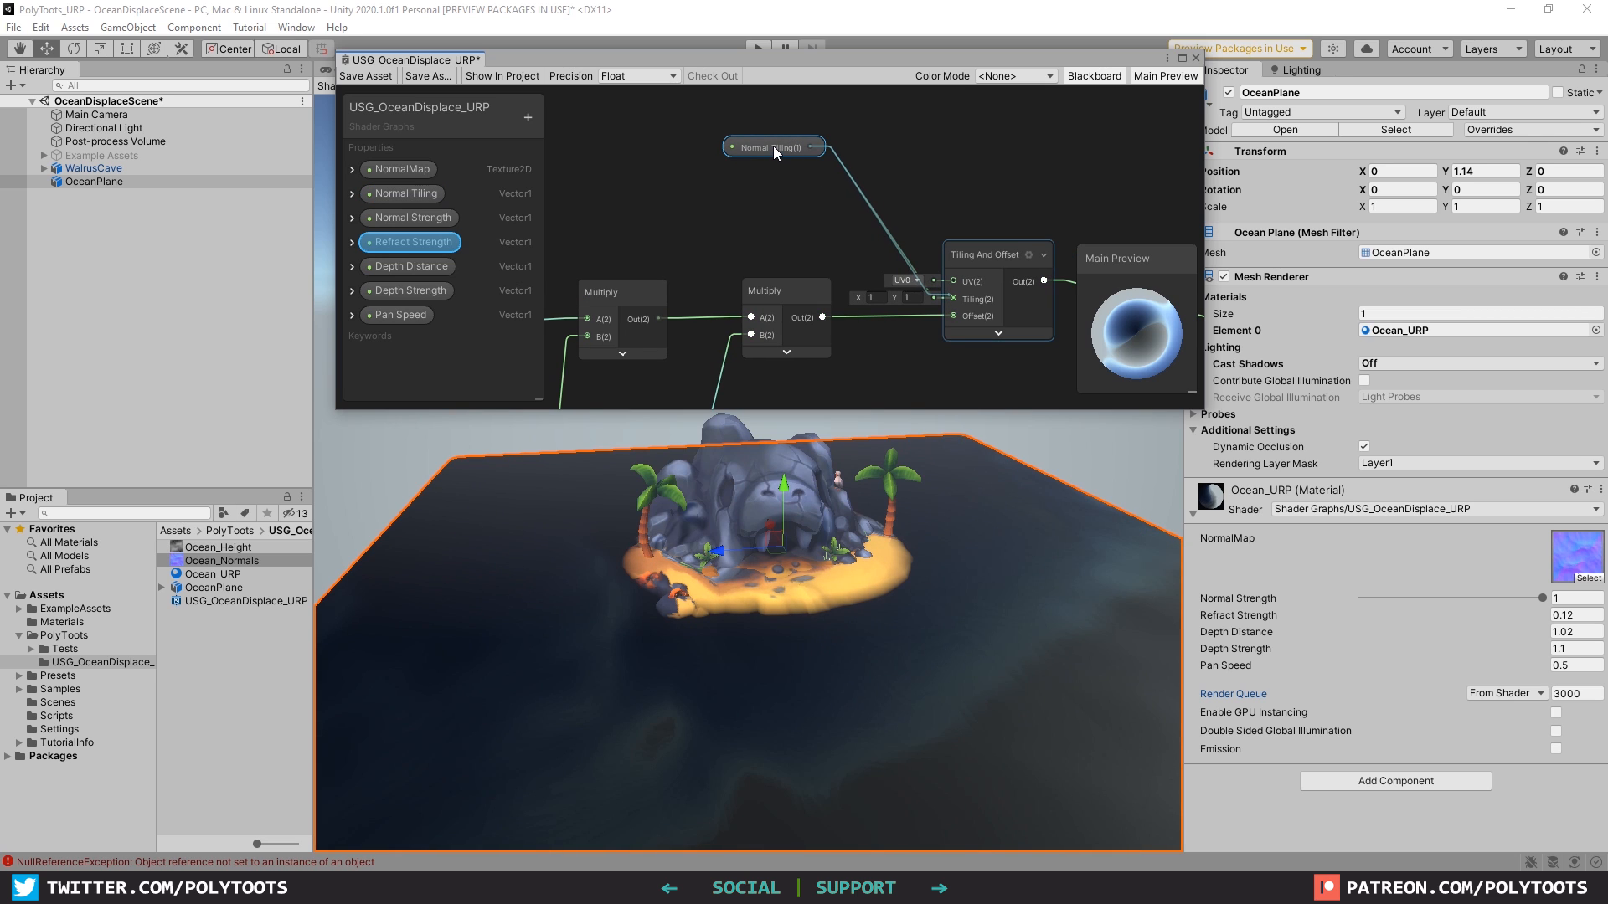
drag(775, 151, 854, 207)
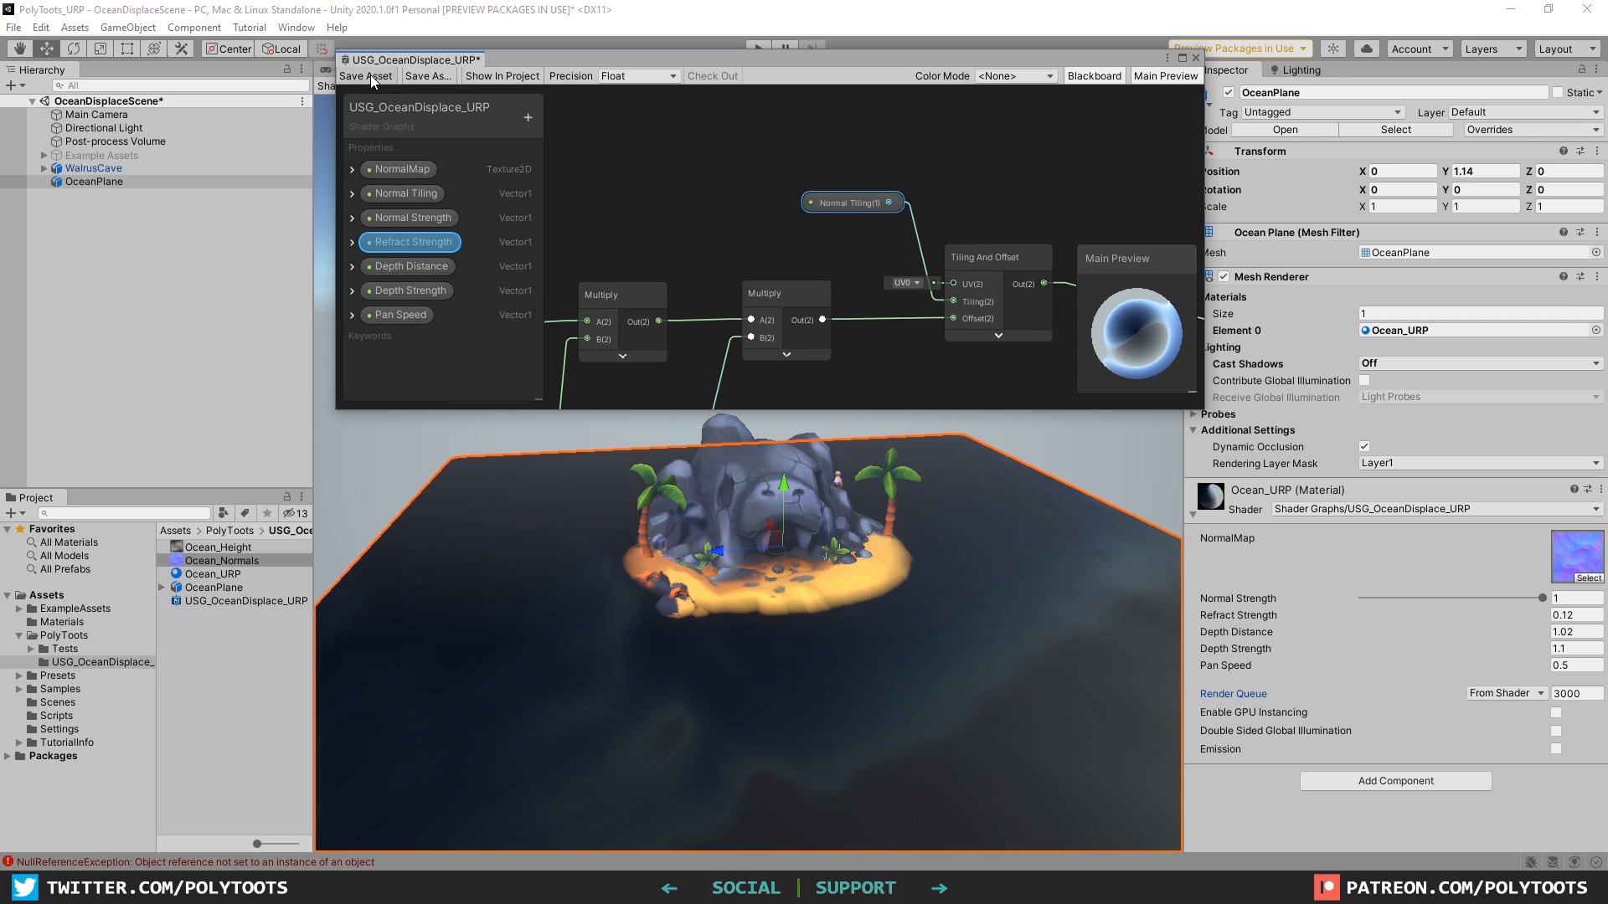
click(371, 77)
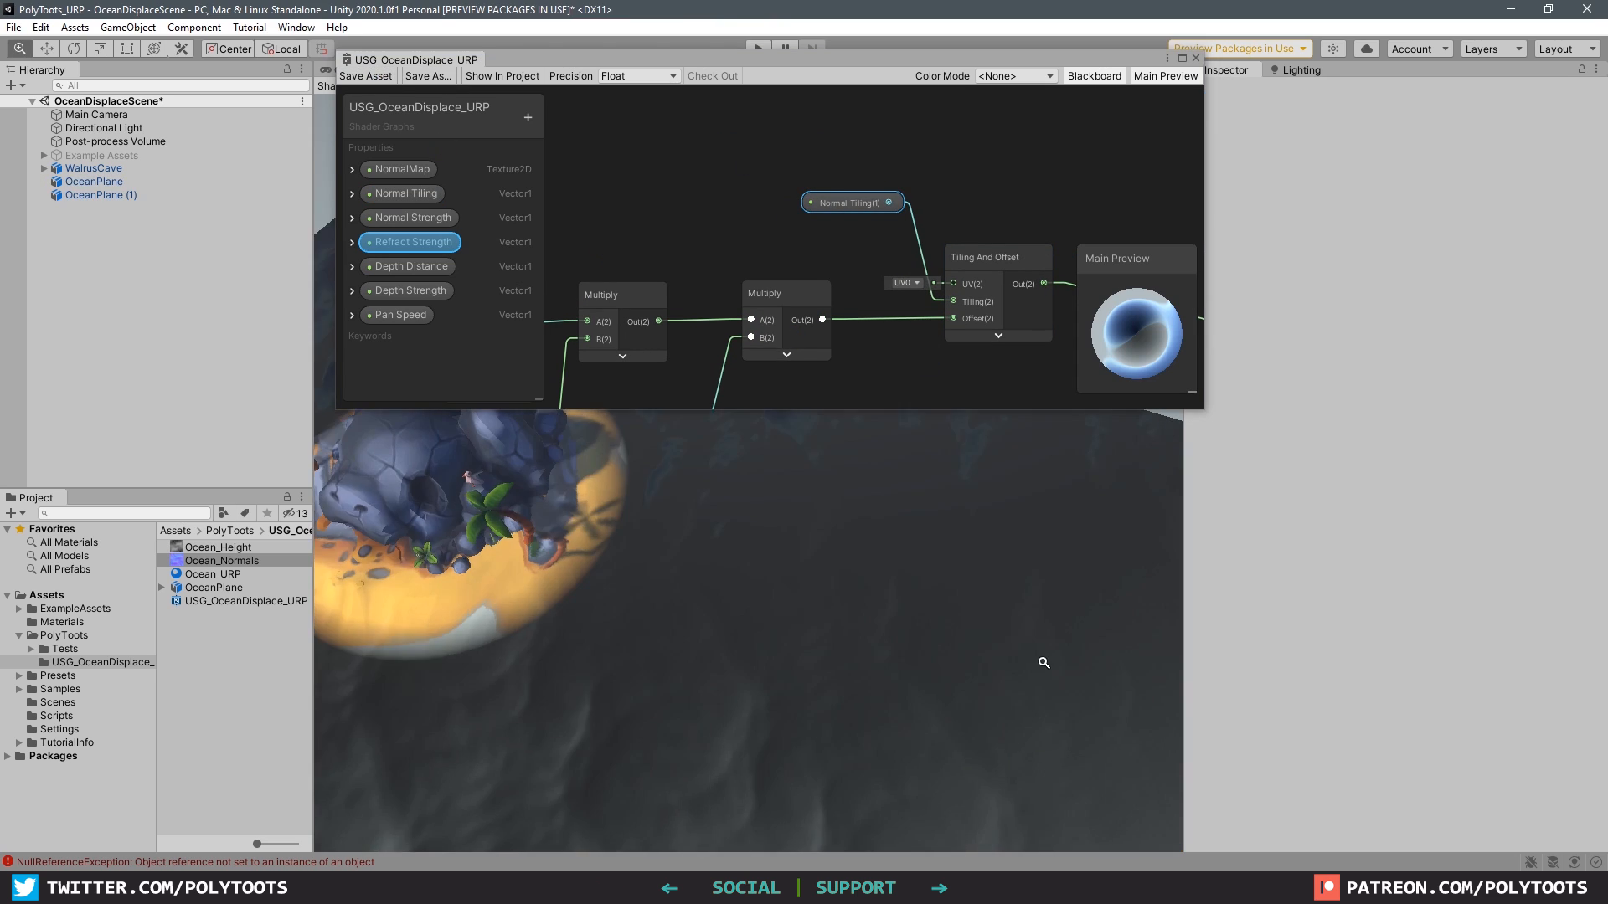
Examine the seam between the two adjacent ocean planes in the scene for continuous wave normals.
alt+drag(1044, 660, 926, 502)
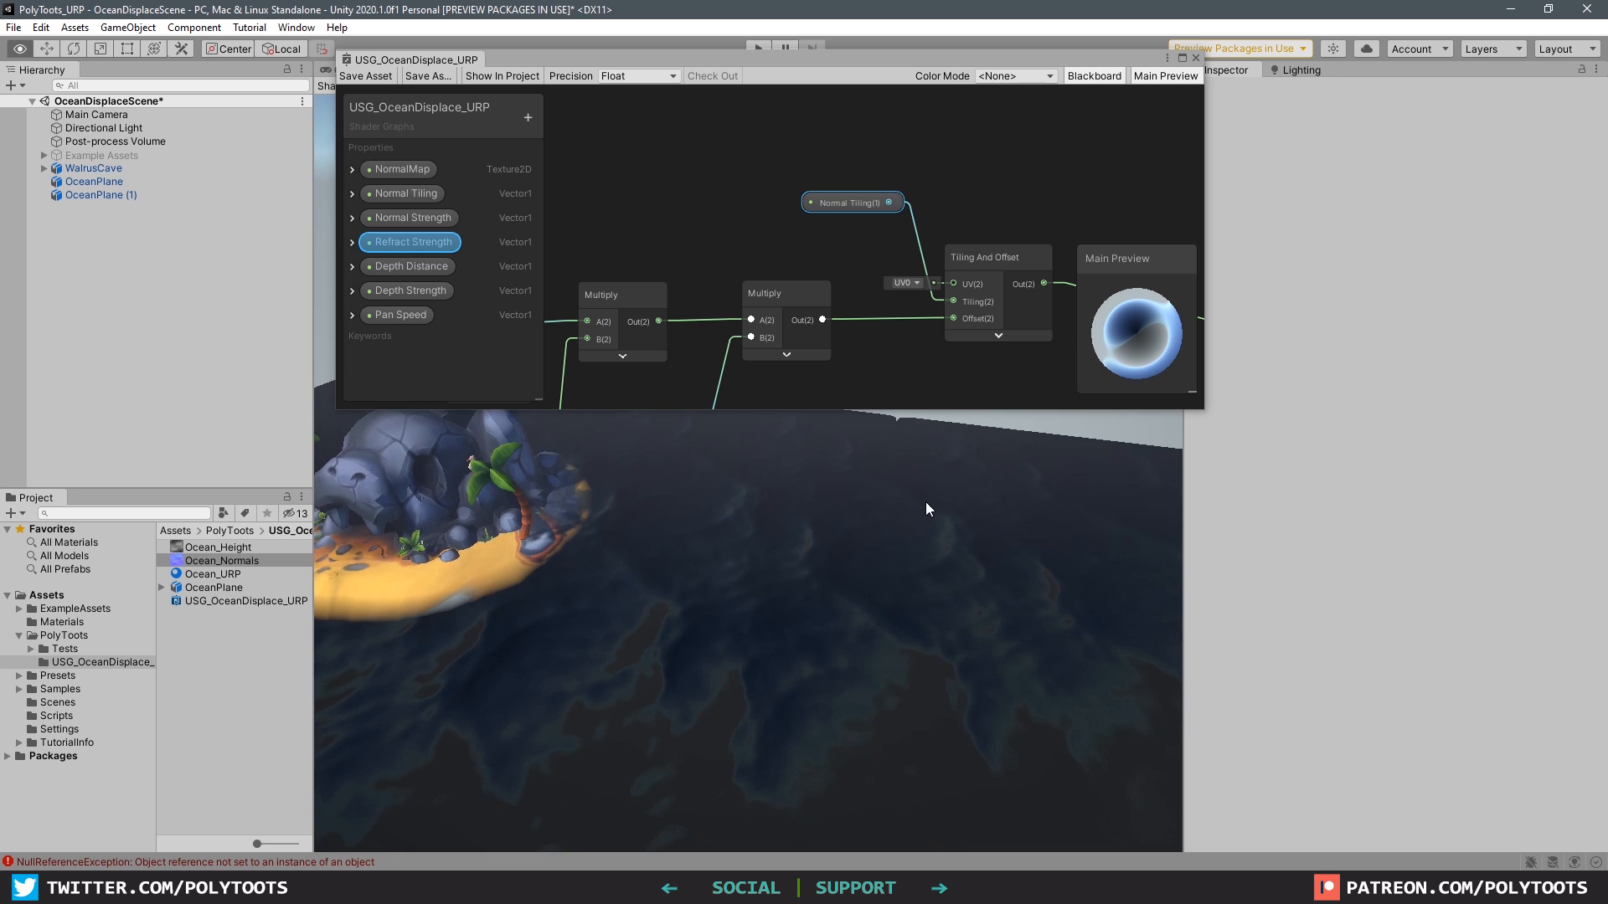
click(943, 503)
scroll(821, 590, up, 5)
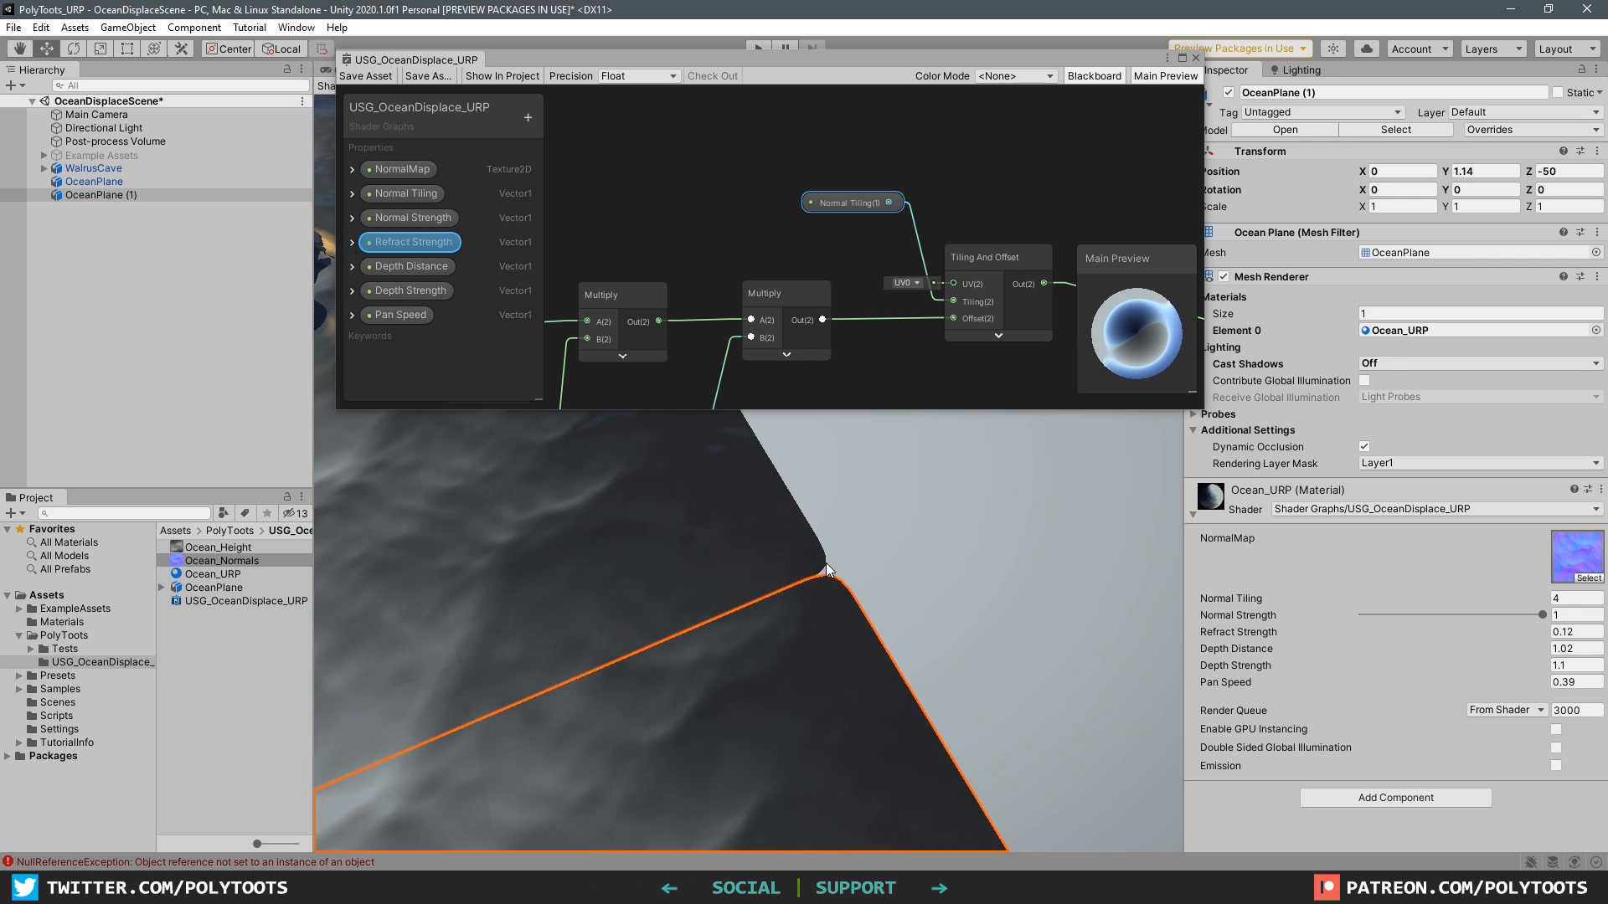
click(712, 641)
click(855, 647)
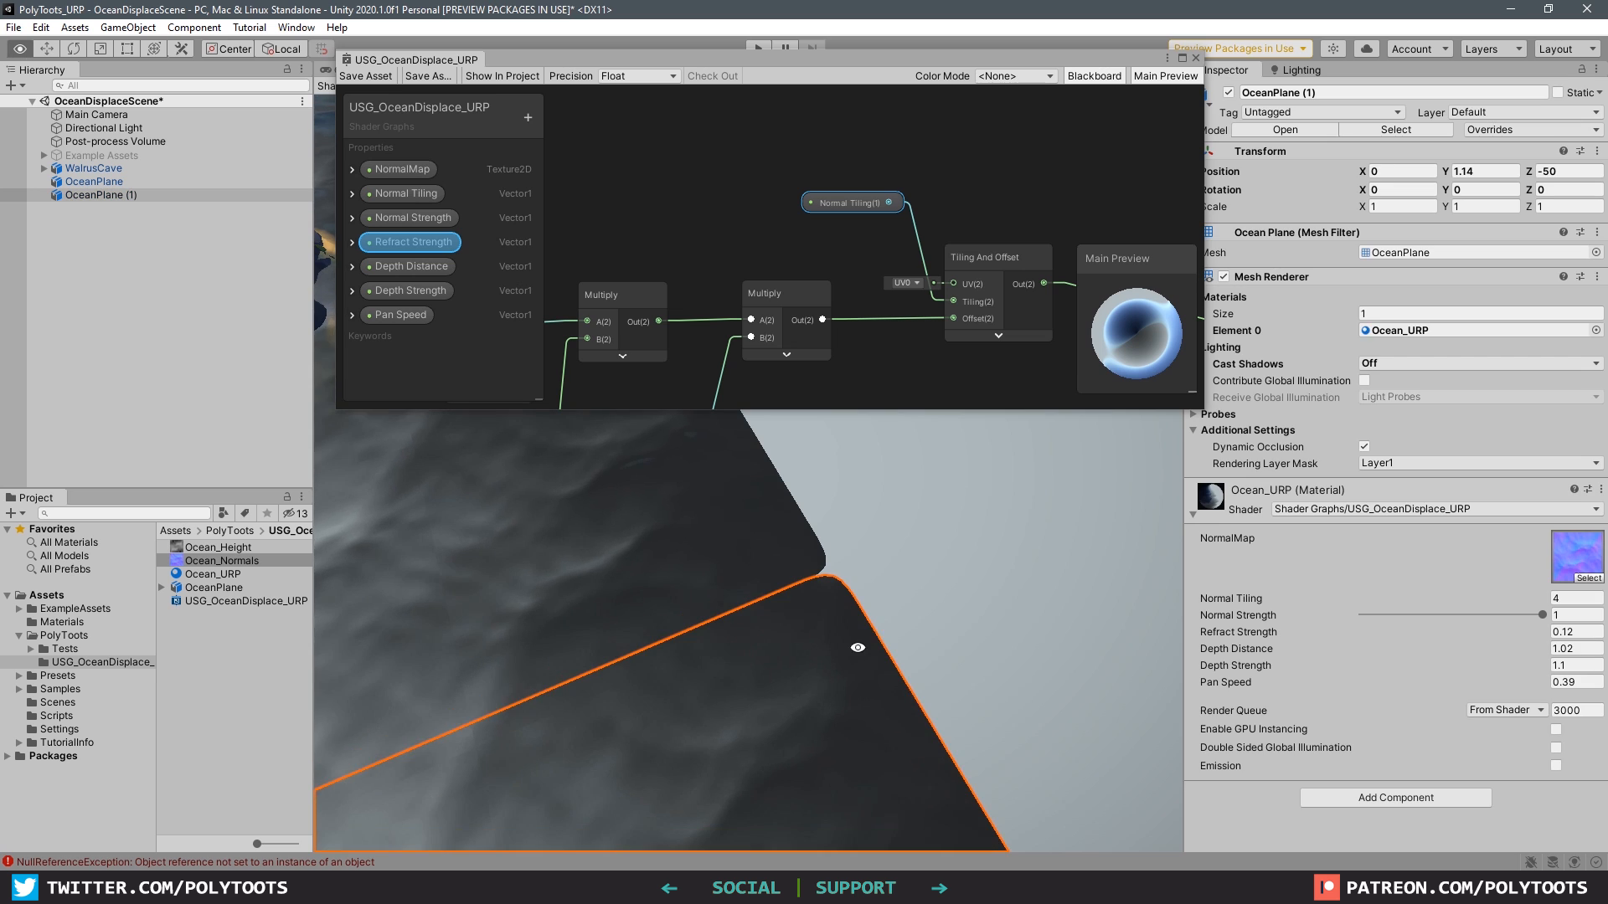
alt+drag(858, 647, 764, 574)
alt+right_drag(764, 574, 712, 586)
alt+drag(712, 586, 846, 531)
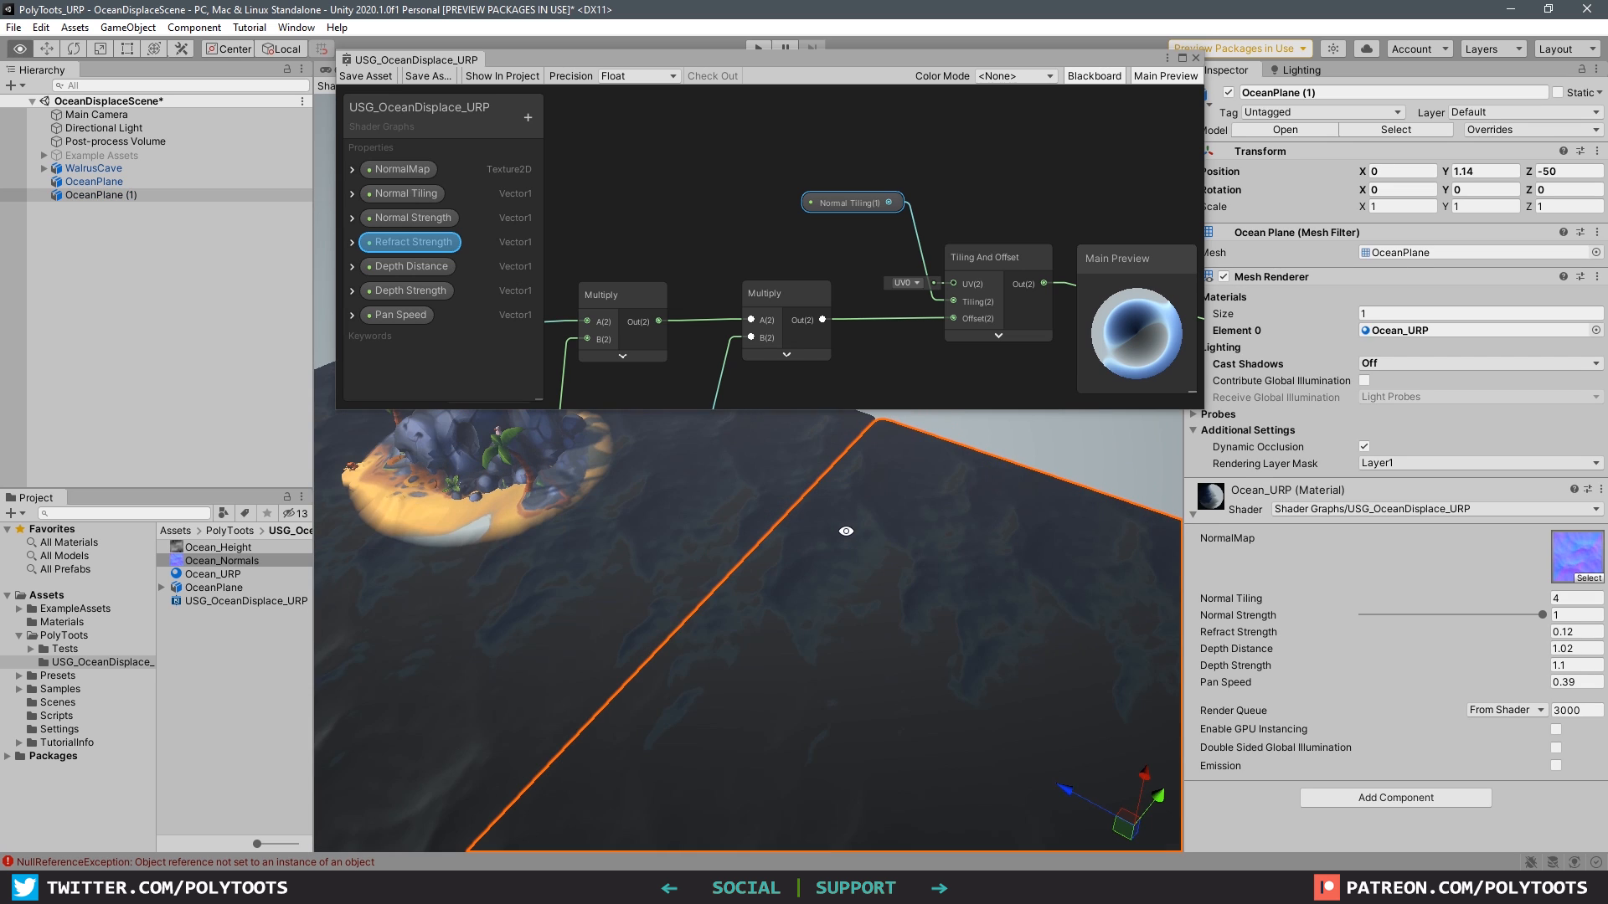
click(1021, 433)
alt+drag(930, 586, 844, 621)
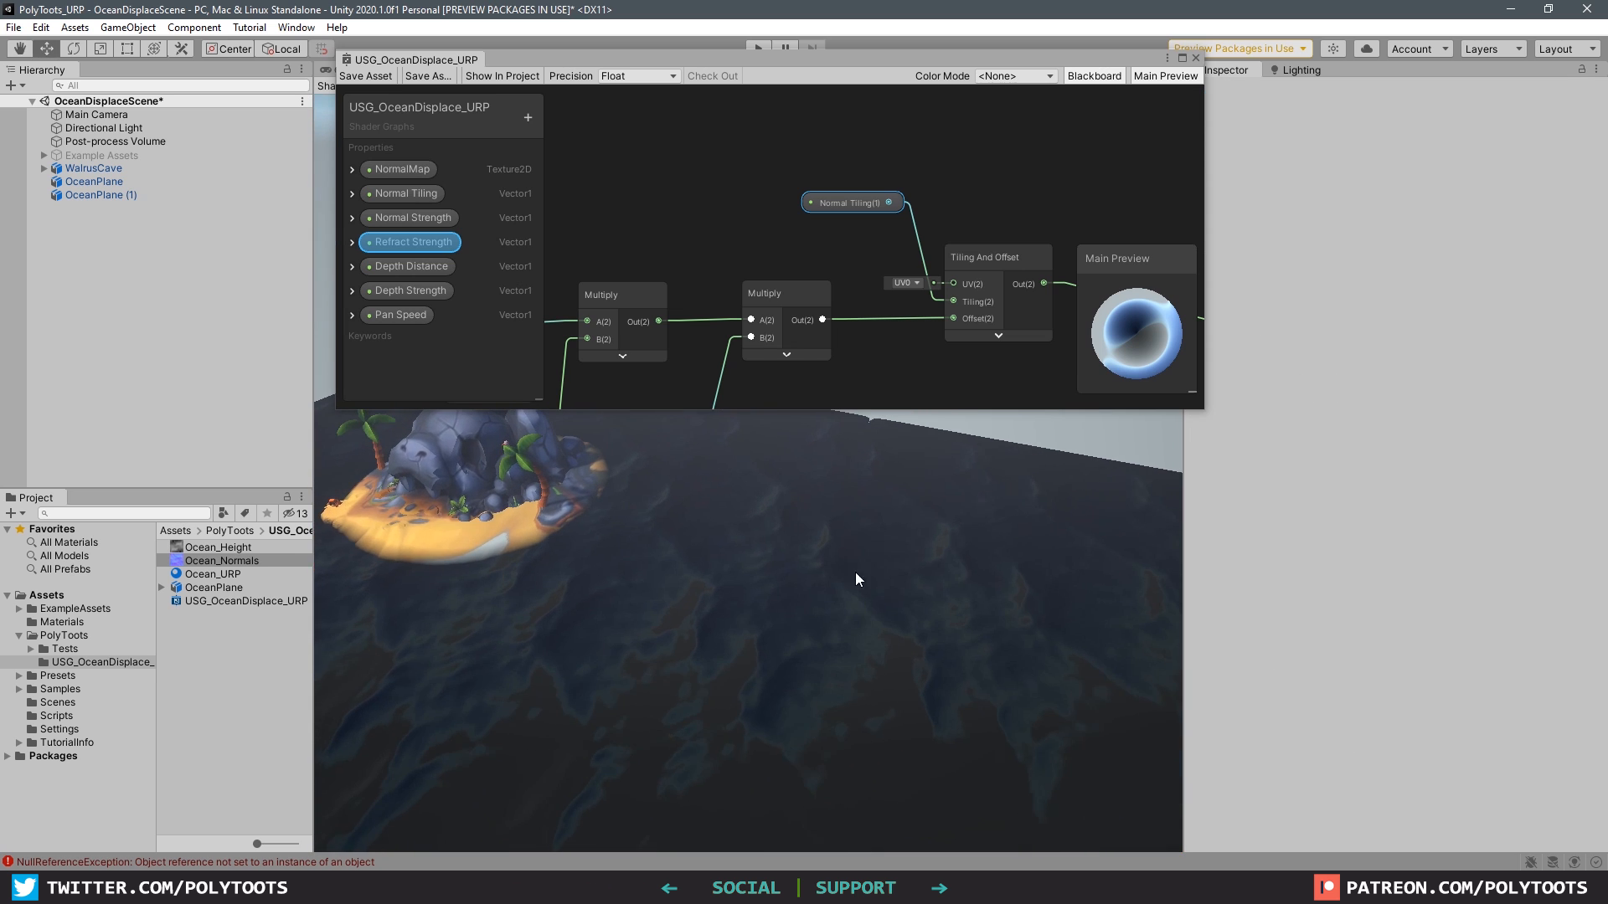
Set Normal Tiling to 4.59 on the second ocean plane's Ocean_URP material.
click(928, 617)
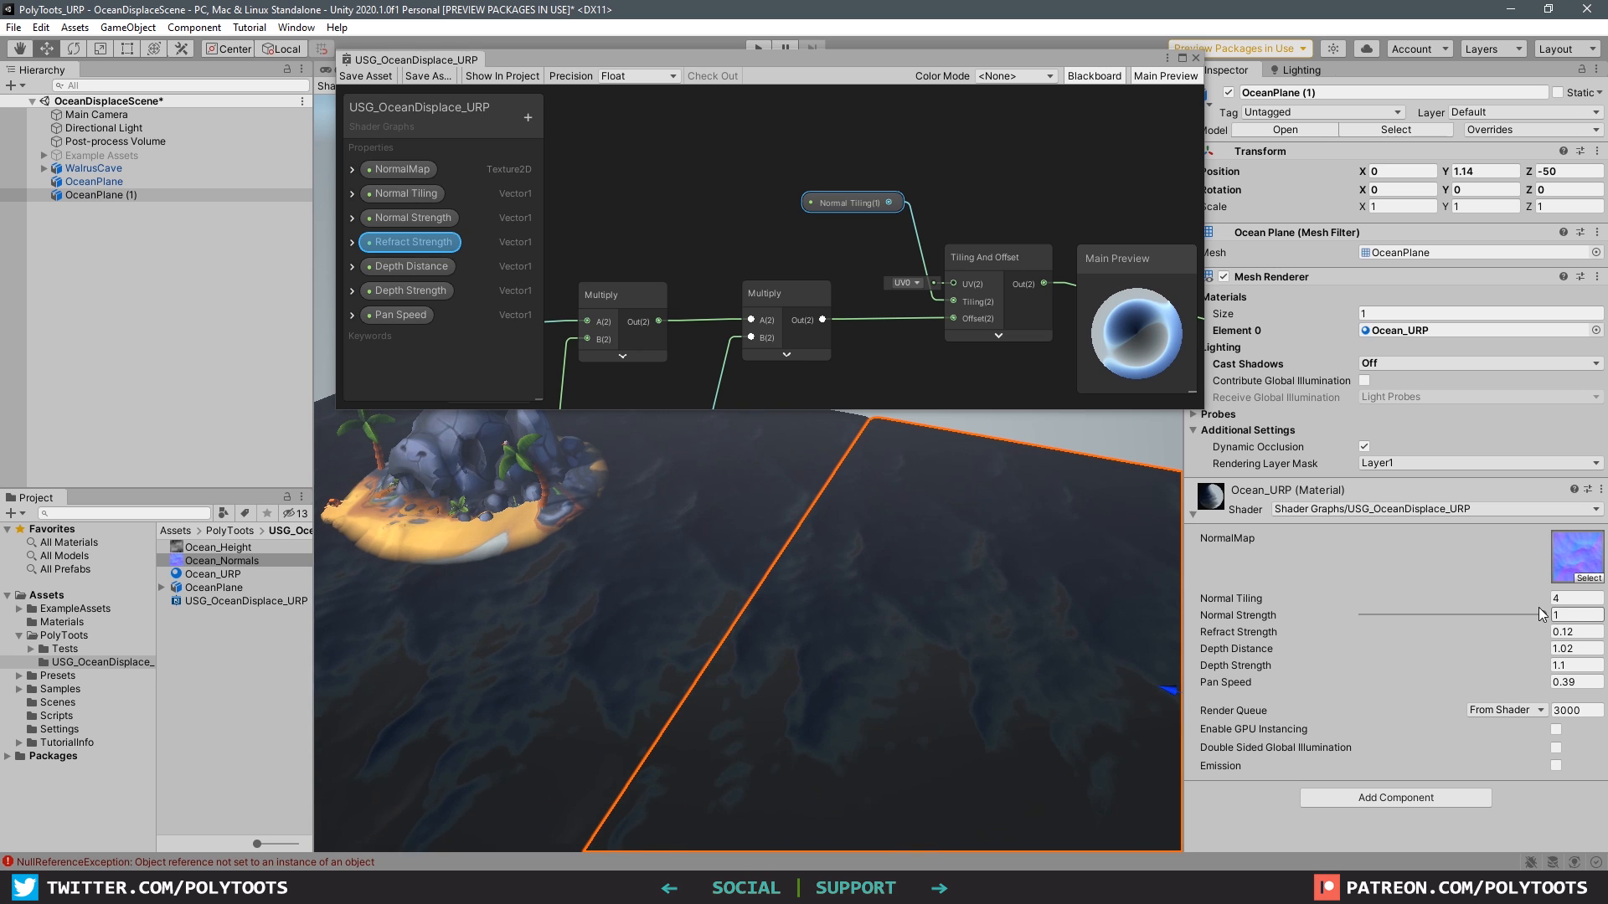
drag(1530, 597, 1550, 596)
click(1584, 598)
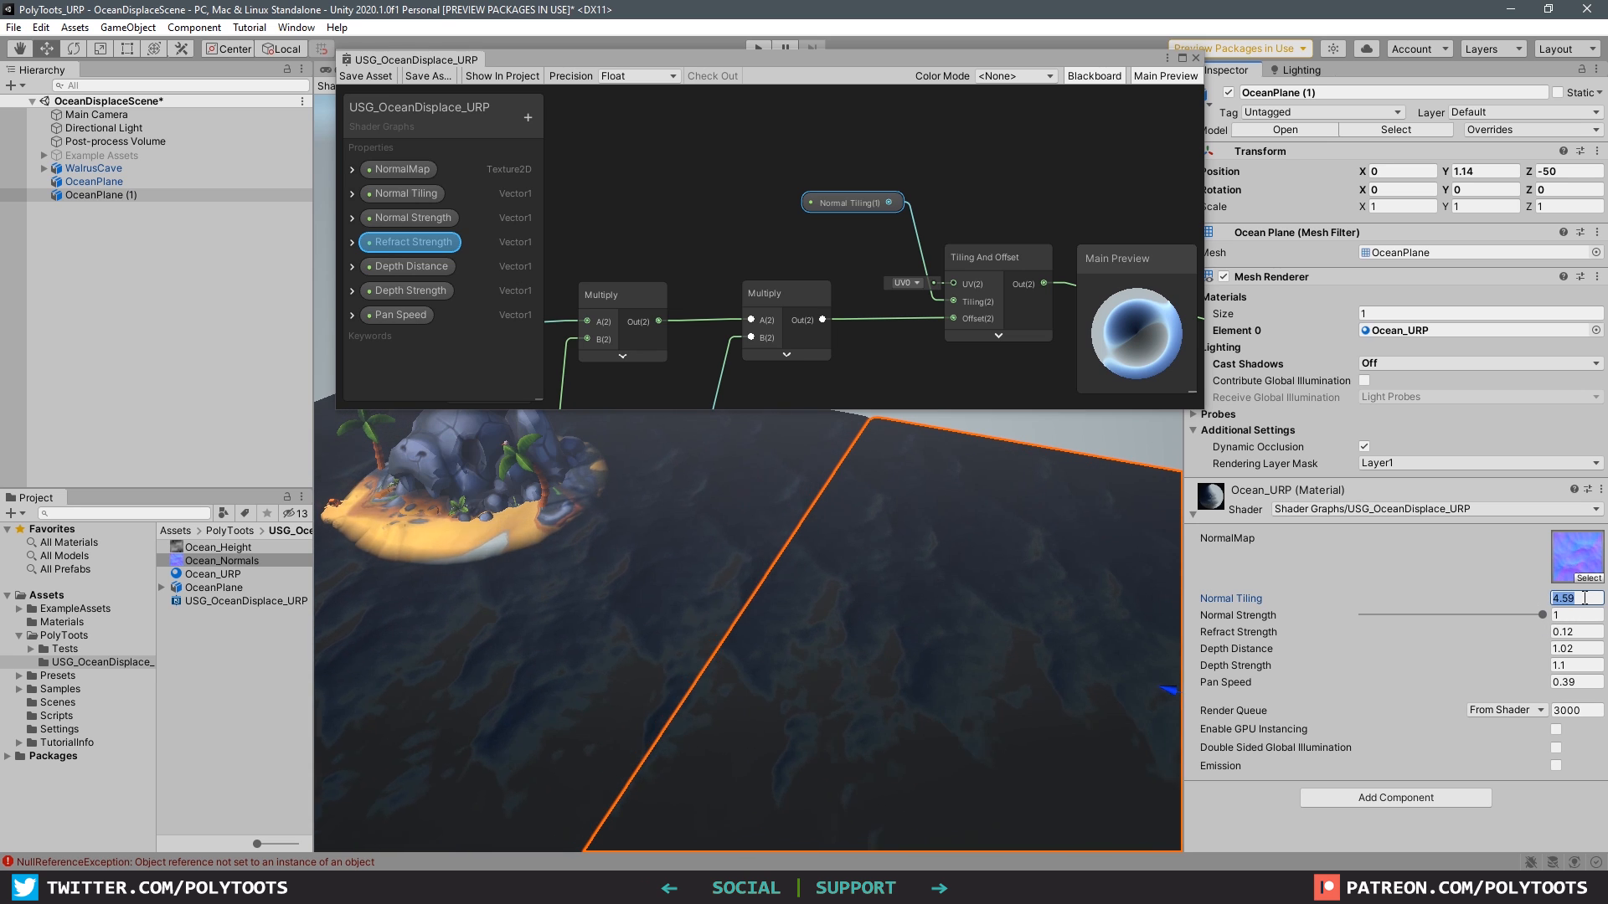
click(1084, 445)
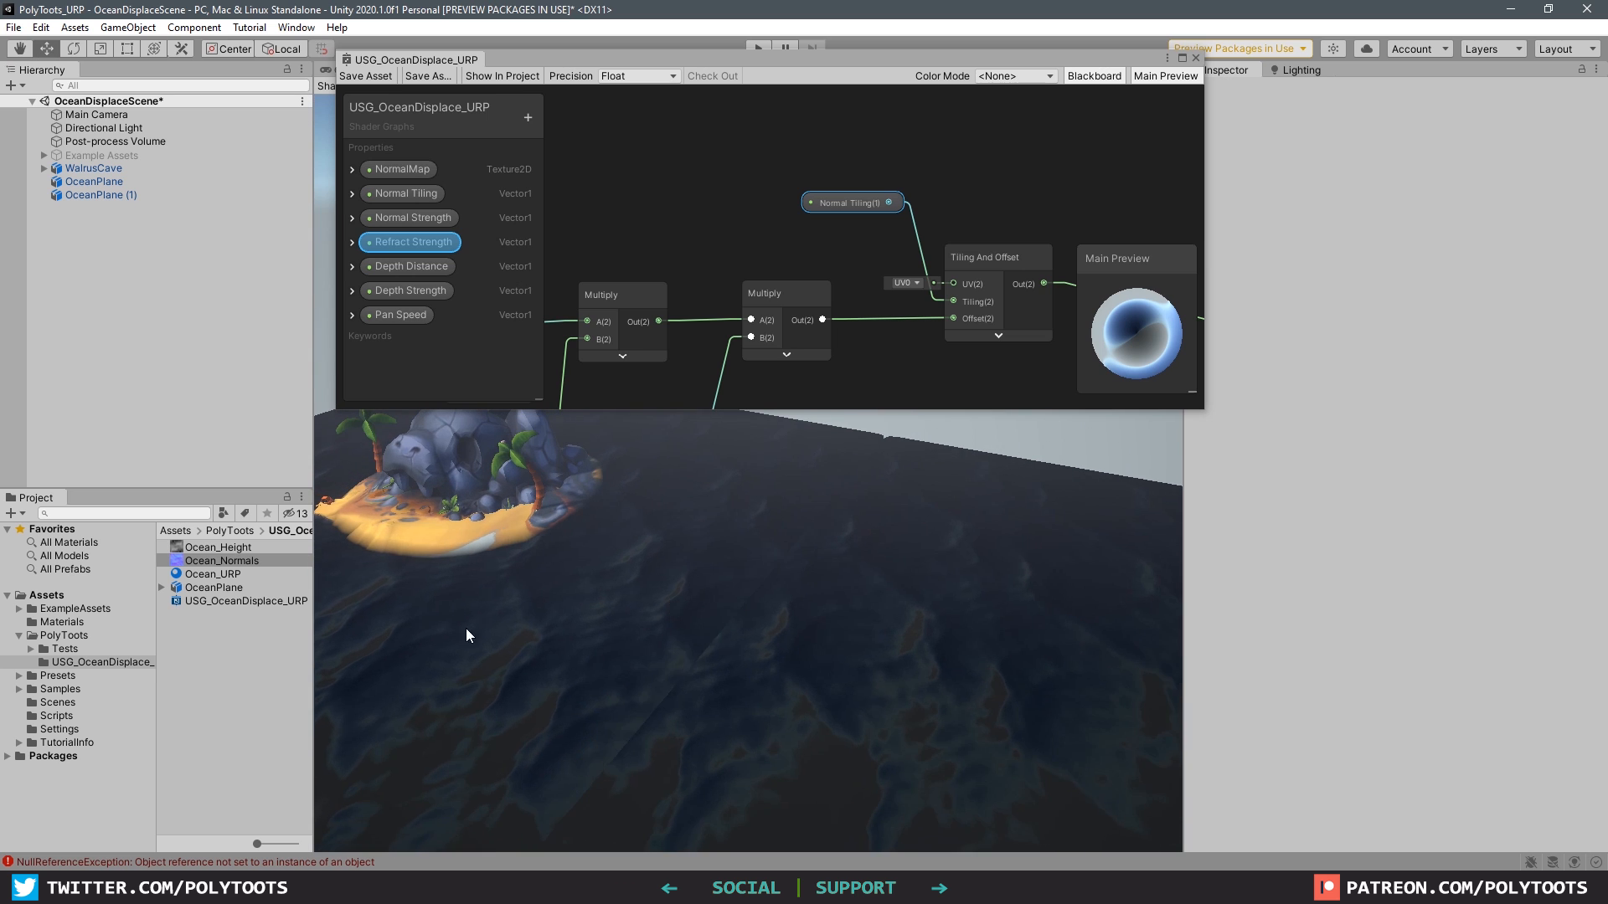
Change the Sample Texture 2D node's type to Normal and save the shader graph.
middle_drag(822, 319, 916, 271)
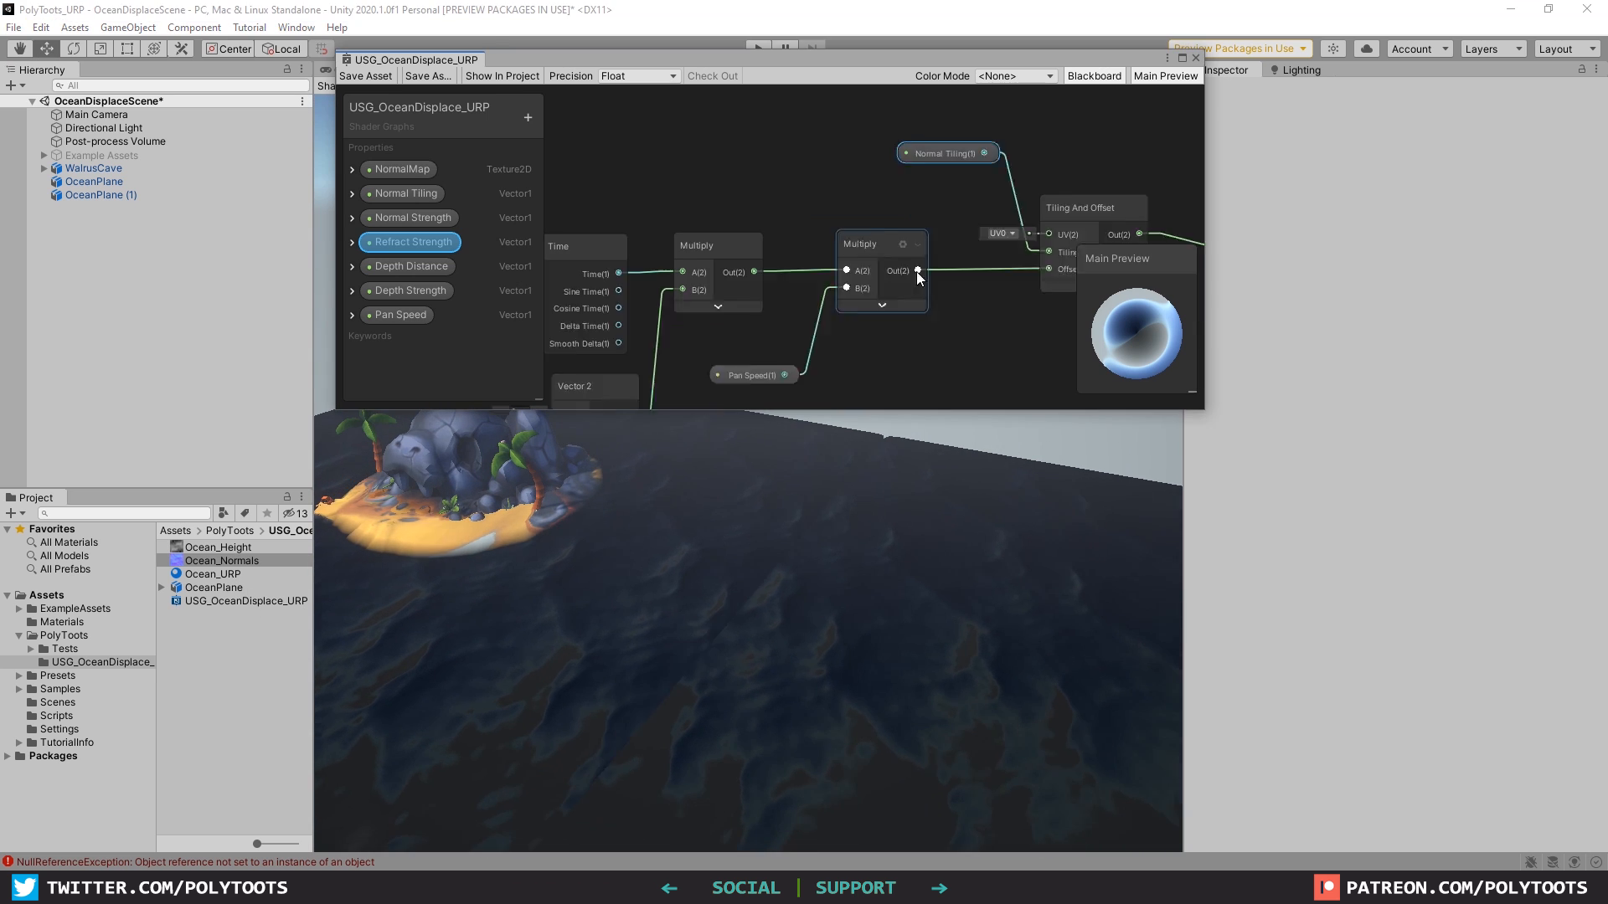
scroll(881, 245, down, 3)
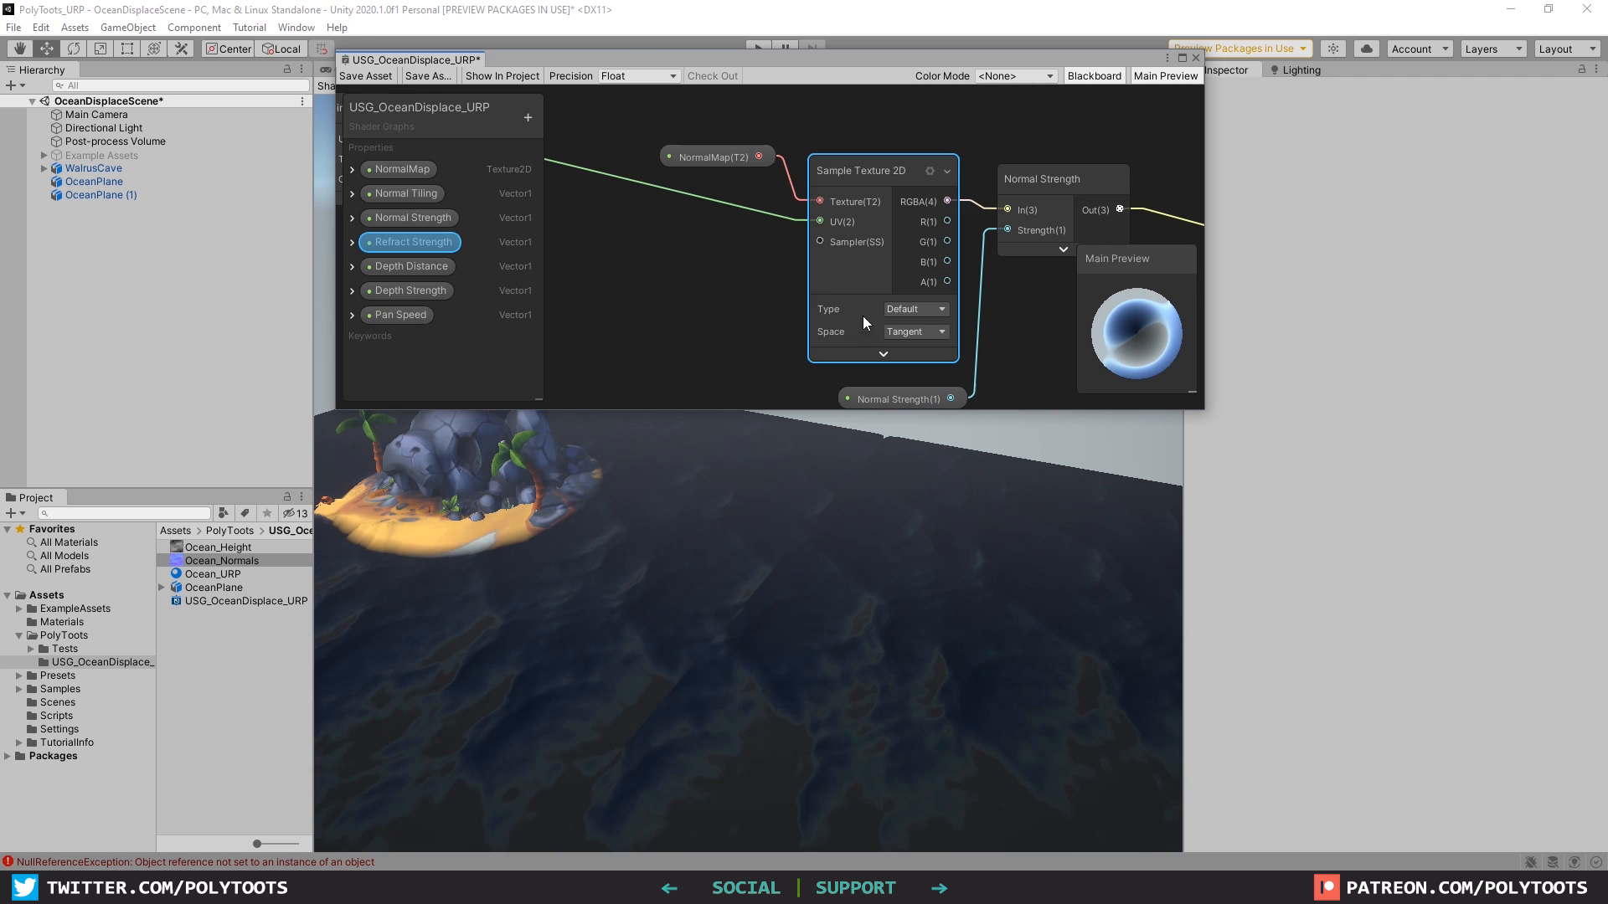
click(911, 307)
click(925, 345)
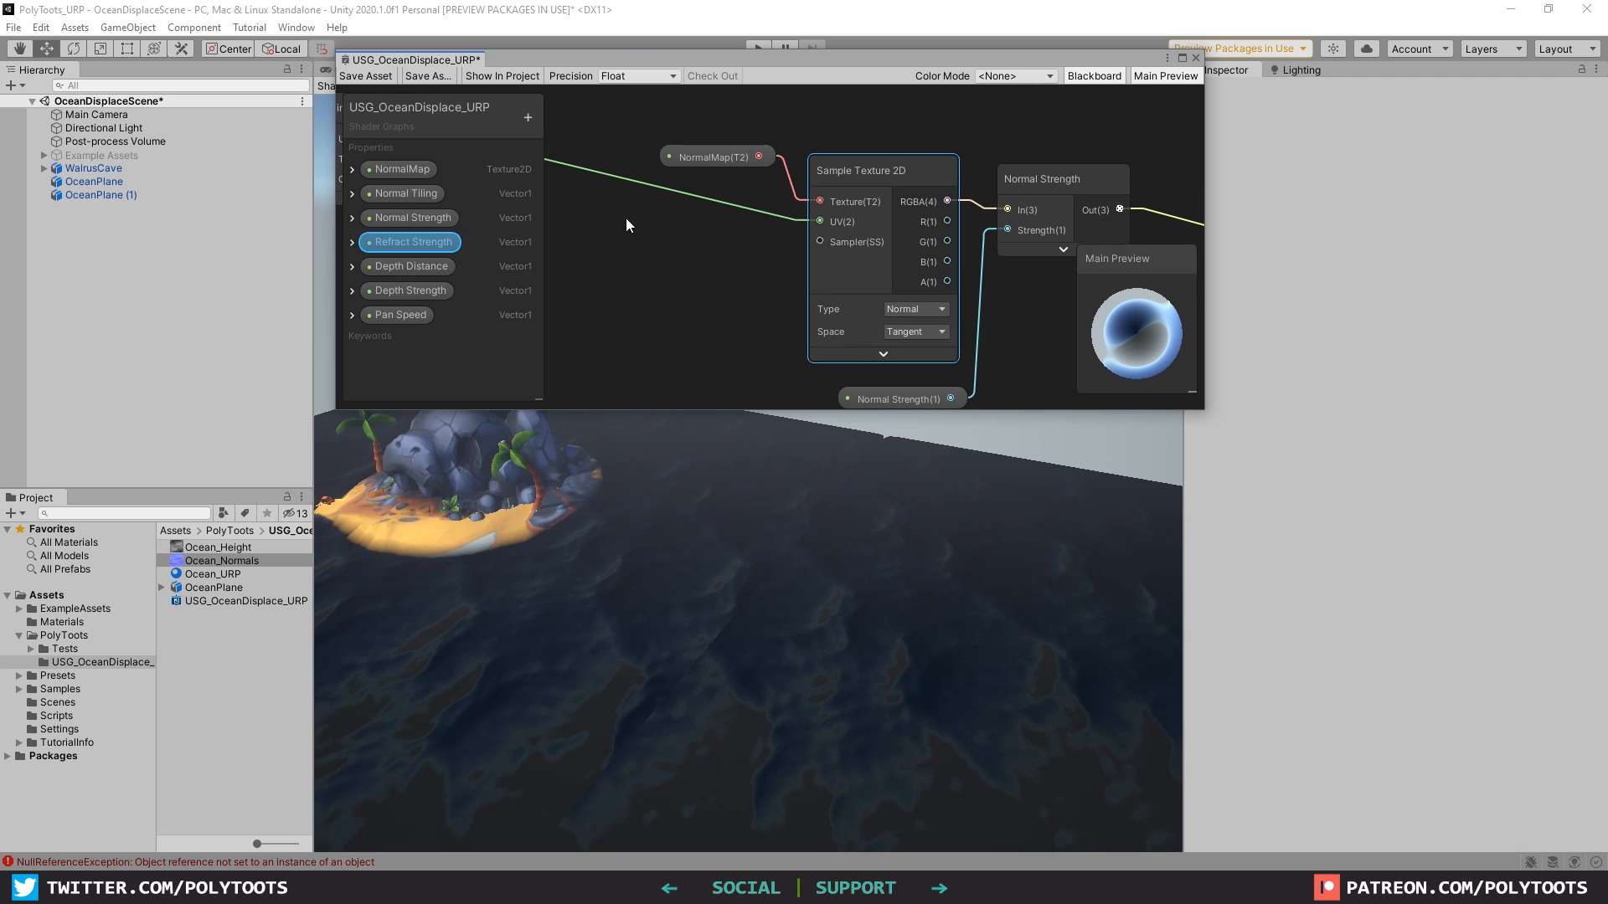
click(363, 77)
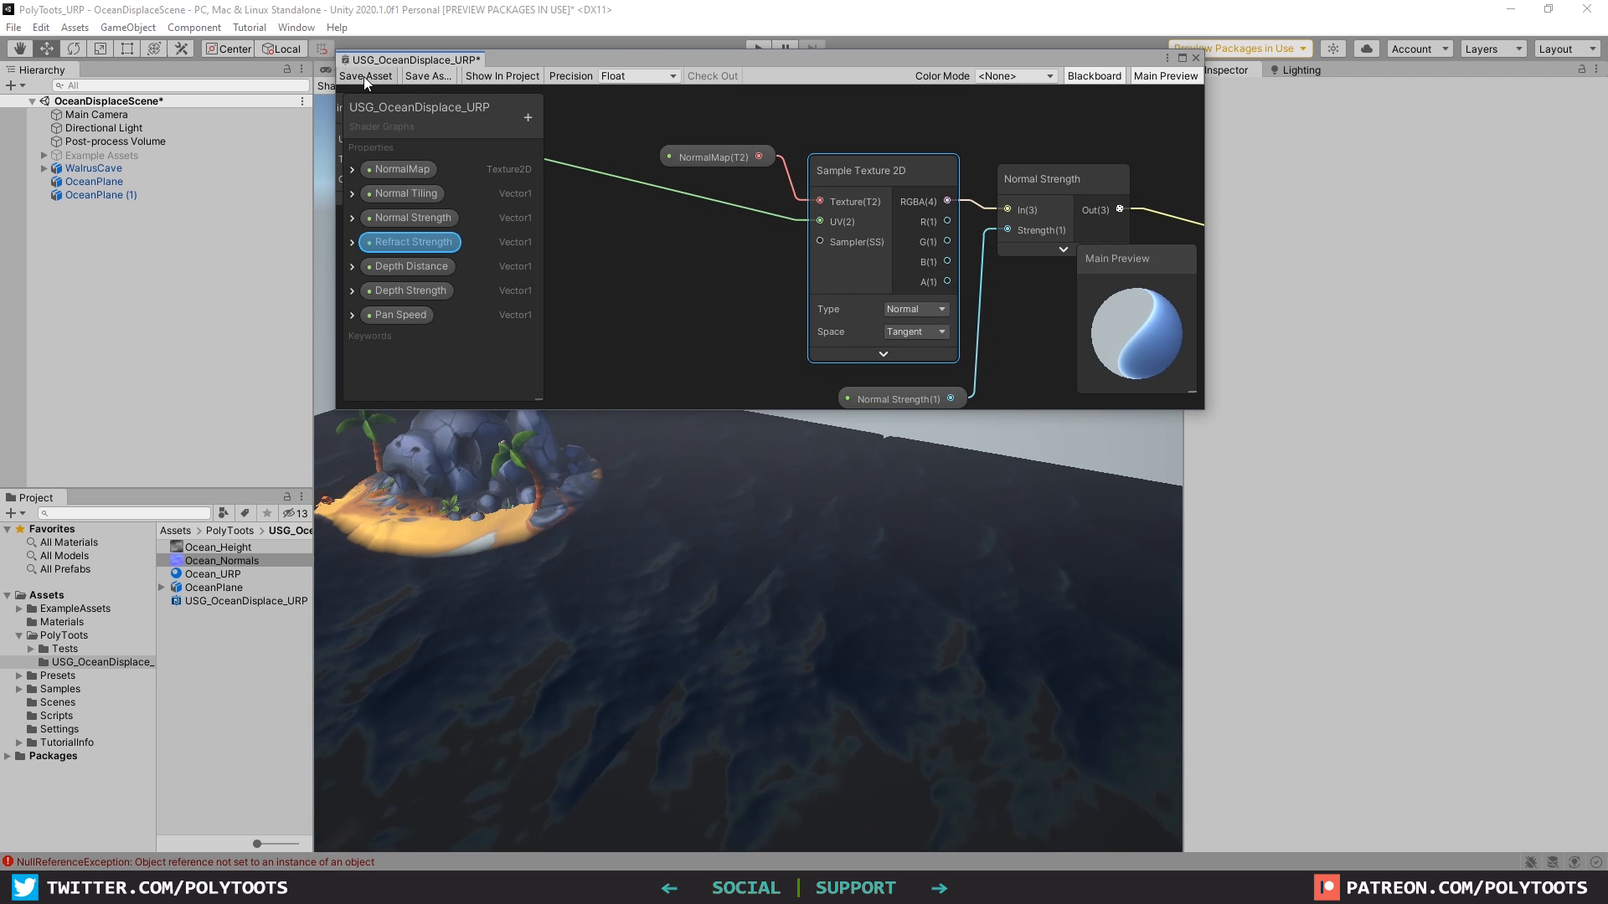
Set Normal Tiling to 2 on the Ocean_URP material of the second ocean plane.
alt+drag(915, 569, 858, 528)
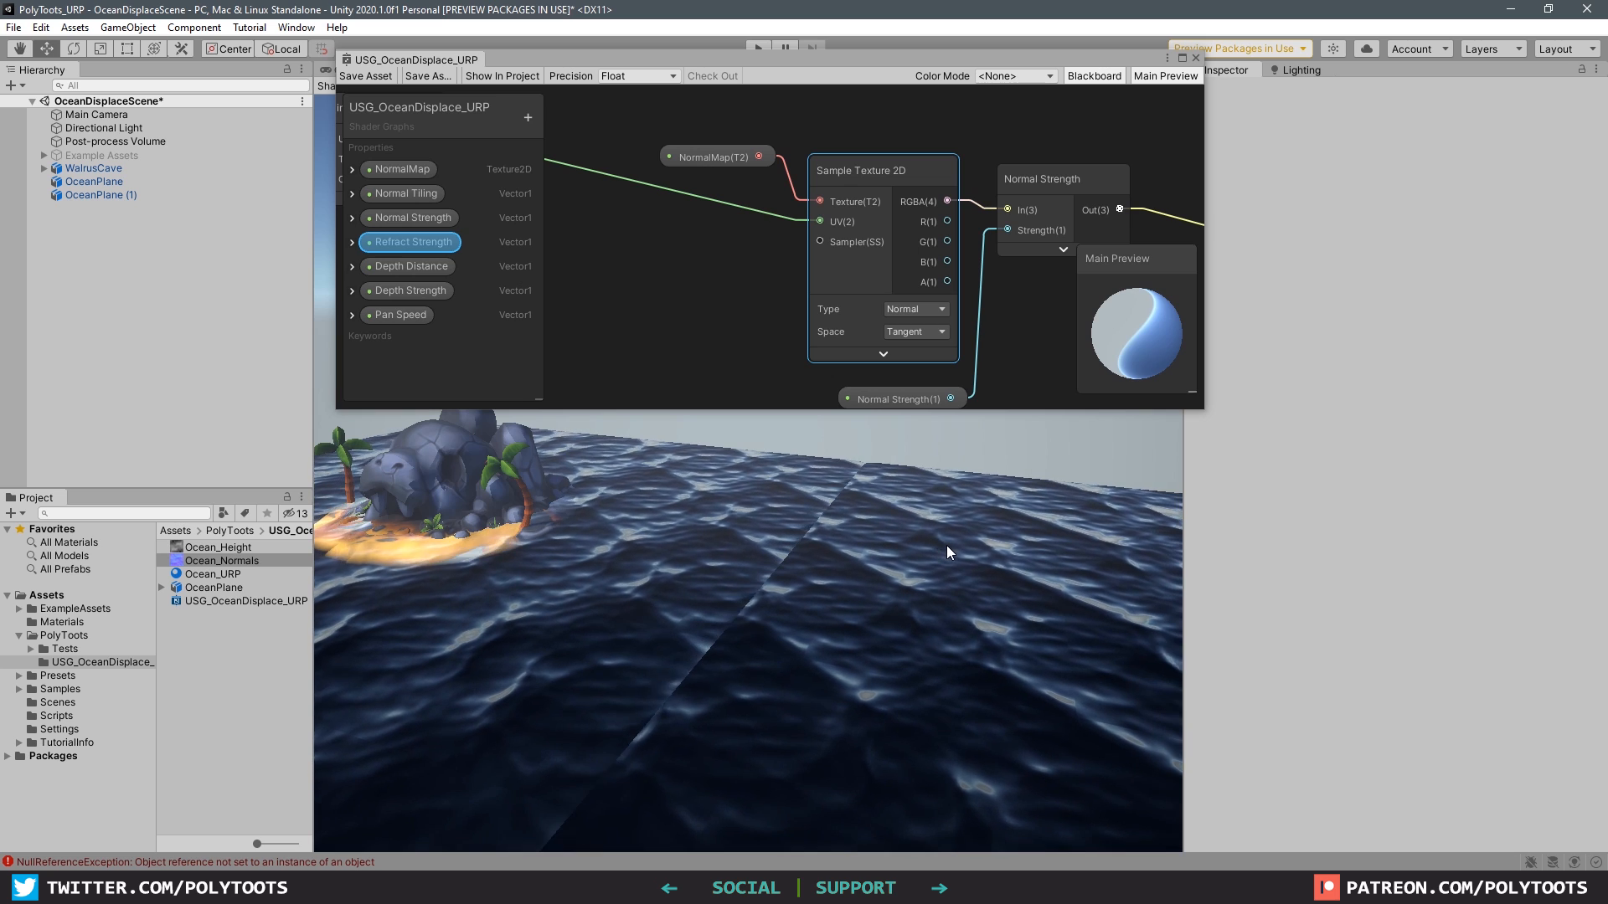
click(946, 545)
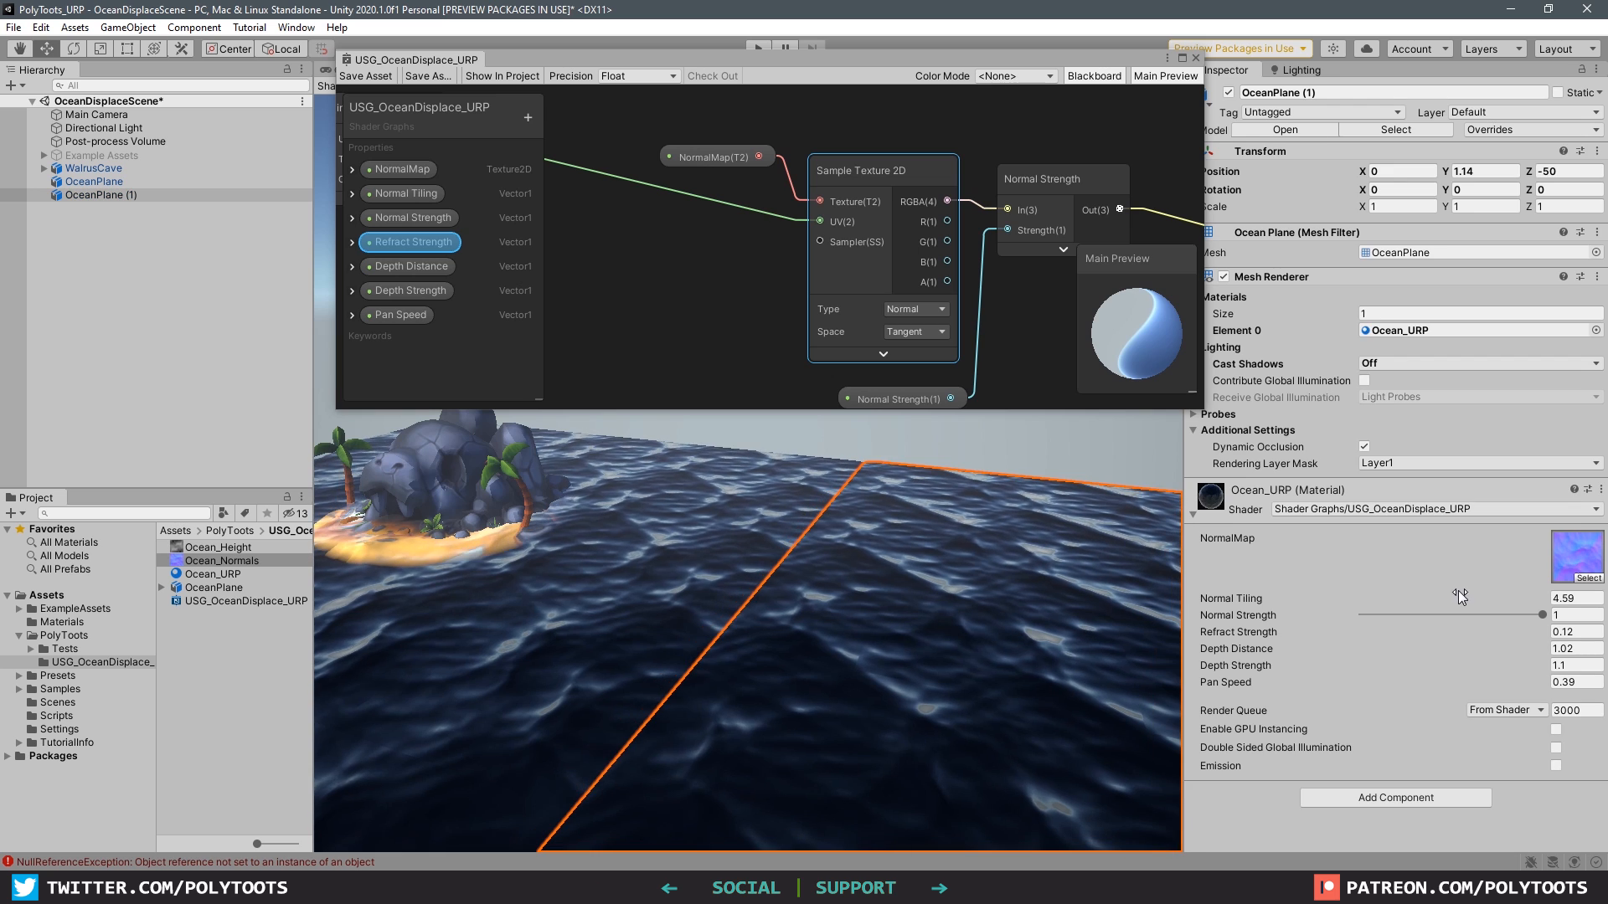
click(1574, 599)
text(2)
key(Tab)
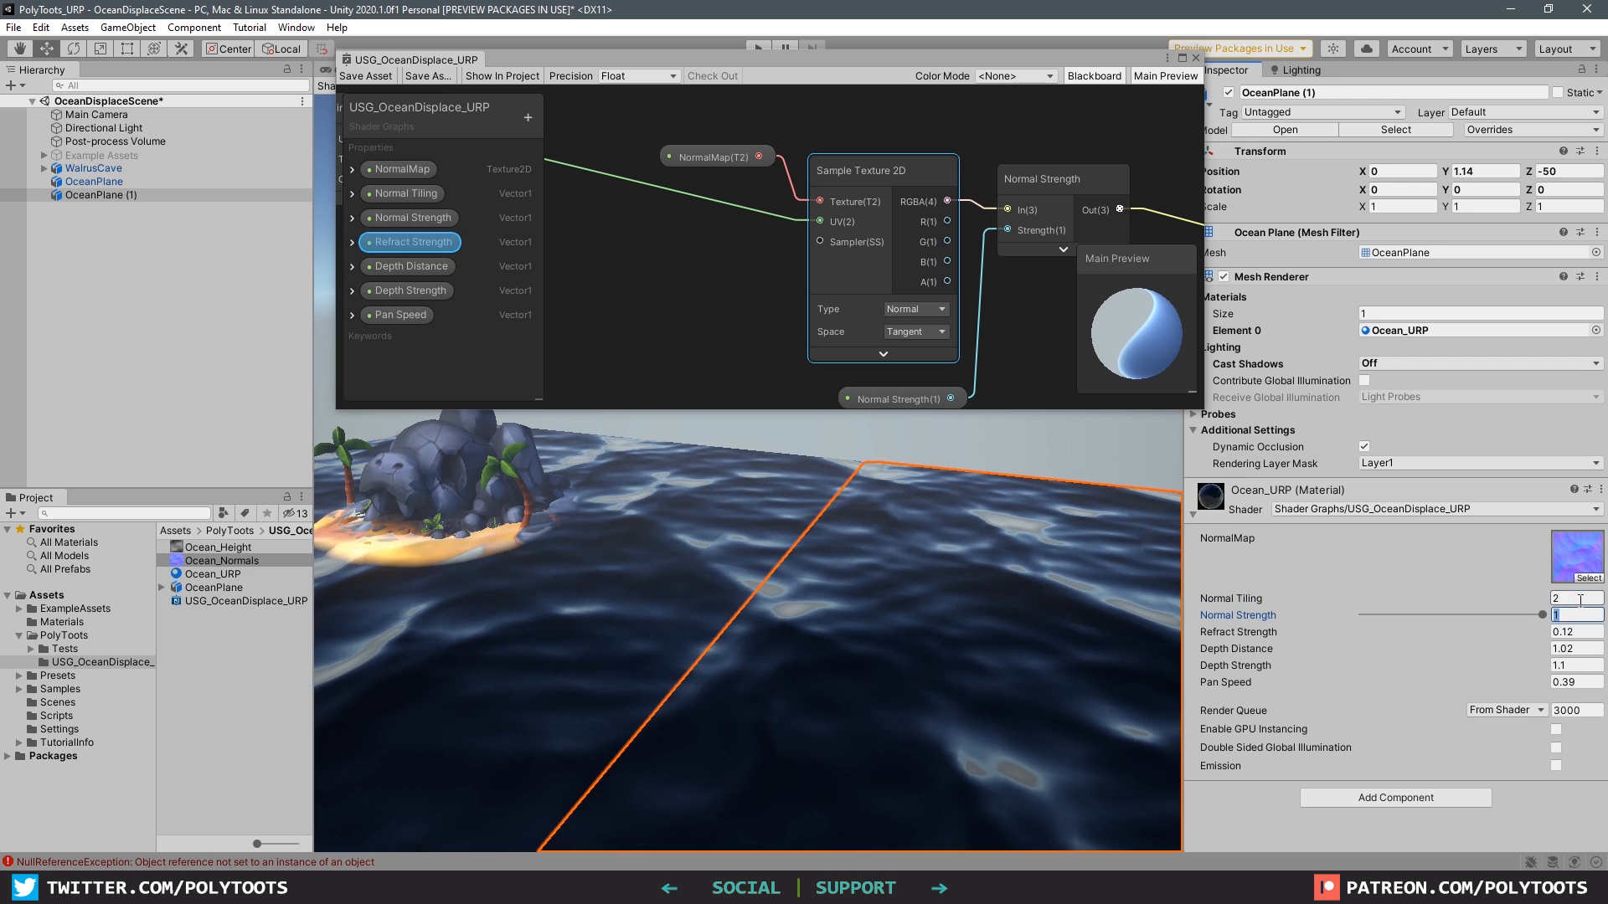
Delete the duplicate ocean plane OceanPlane (1) and inspect the water around the island.
alt+drag(907, 560, 787, 634)
key(Delete)
middle_drag(787, 634, 838, 668)
alt+drag(838, 668, 843, 692)
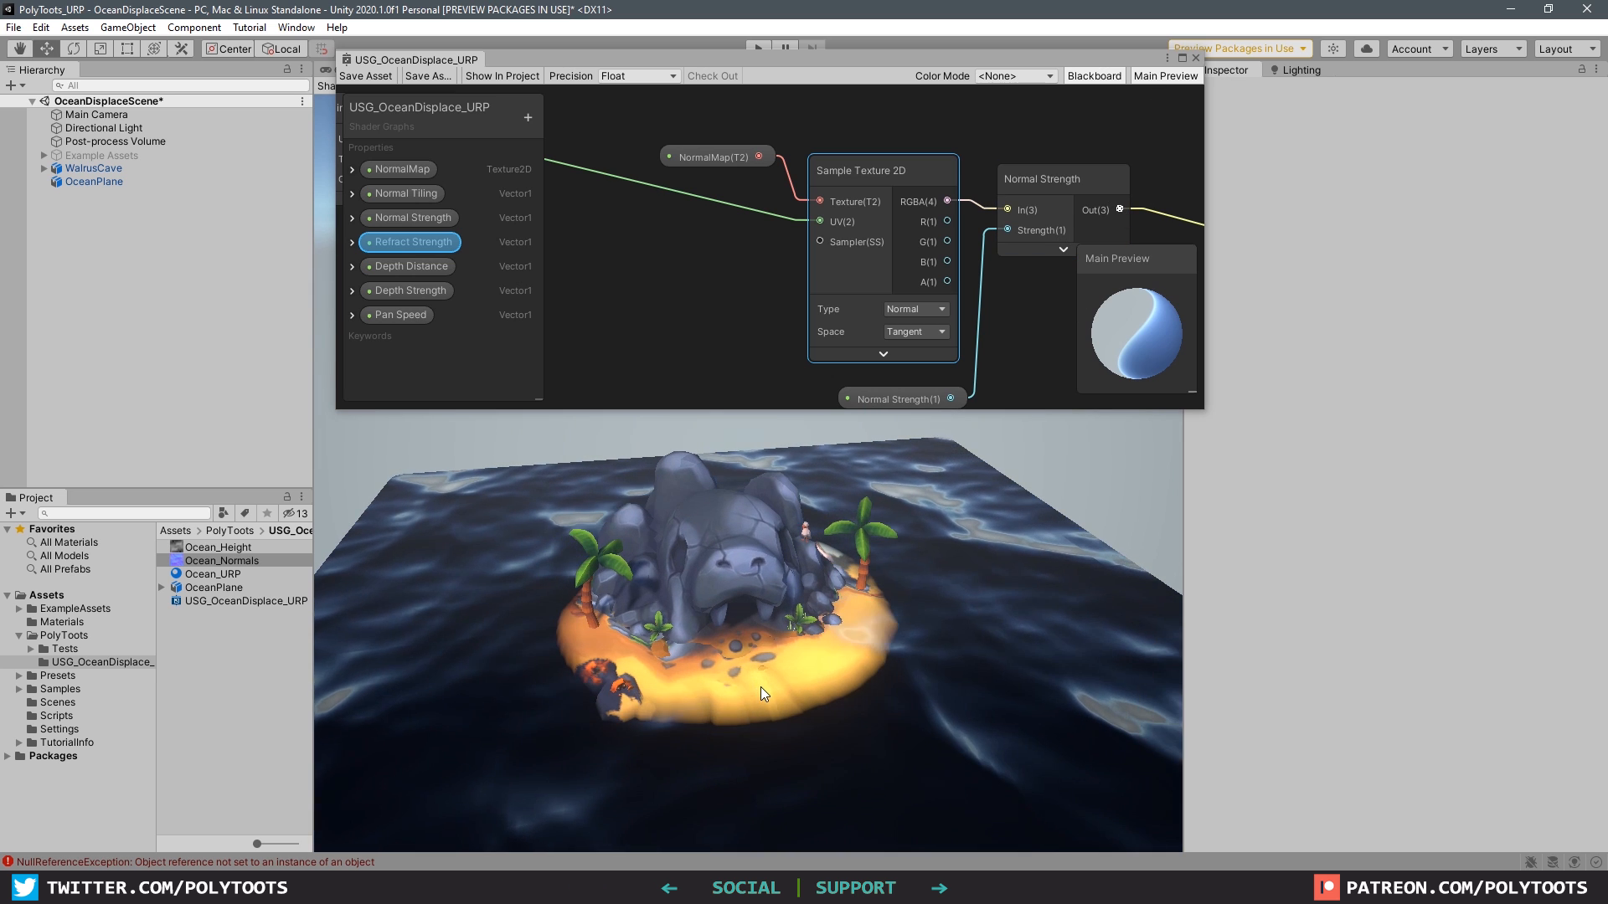
scroll(701, 632, up, 4)
middle_drag(702, 631, 740, 574)
scroll(739, 575, up, 5)
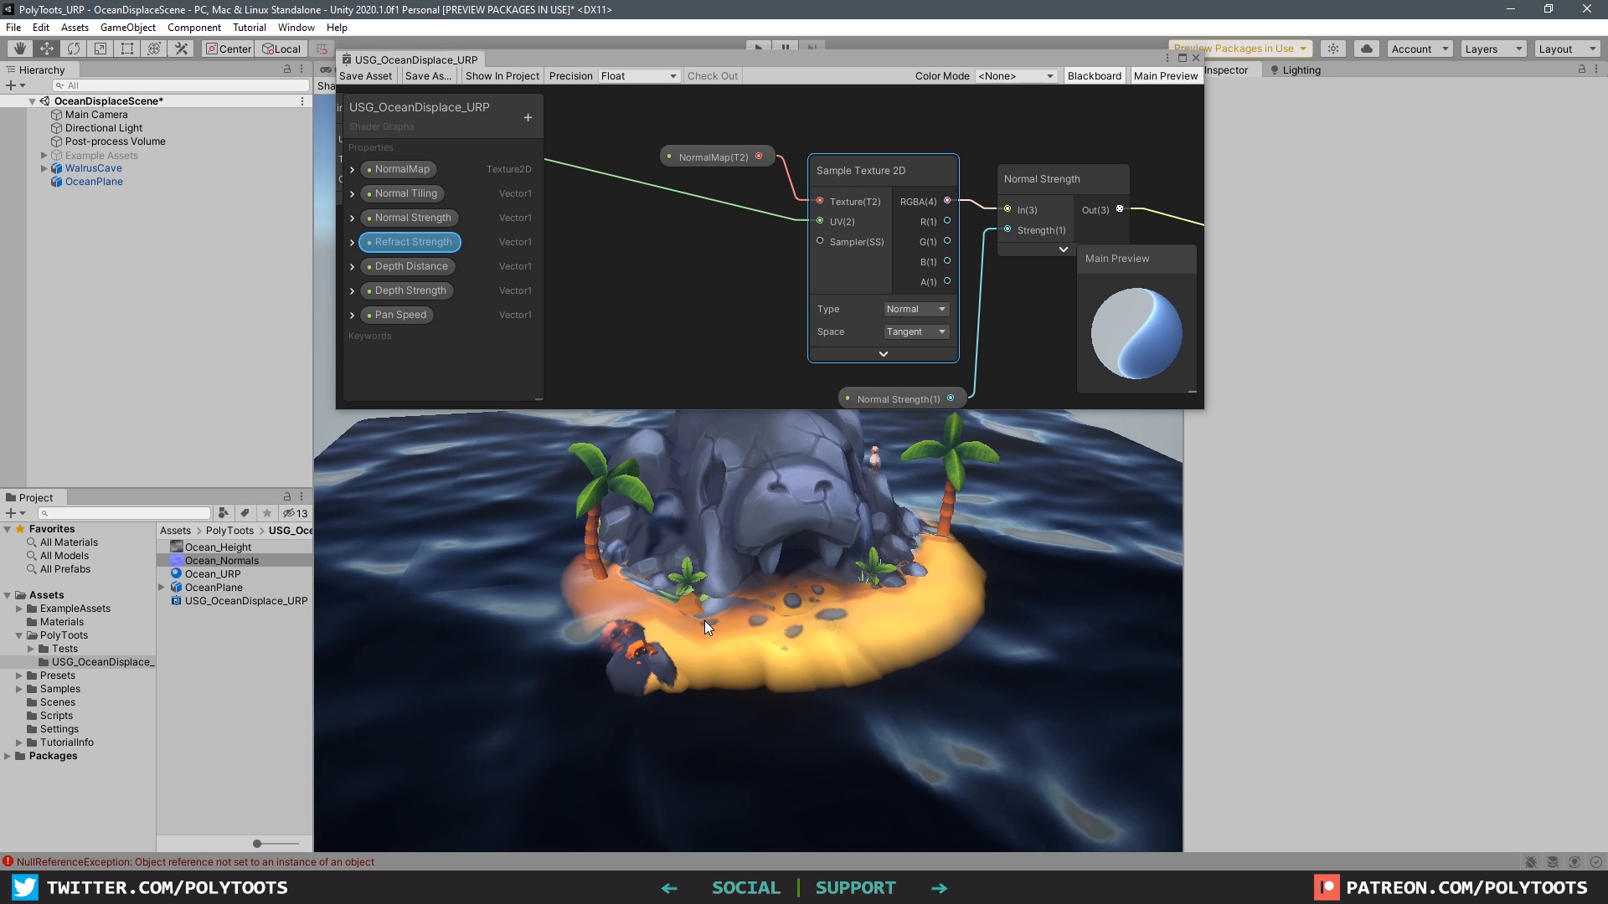
Connect the Tiling And Offset output to the UV input of the Refraction group's Sample Texture 2D node.
click(1179, 60)
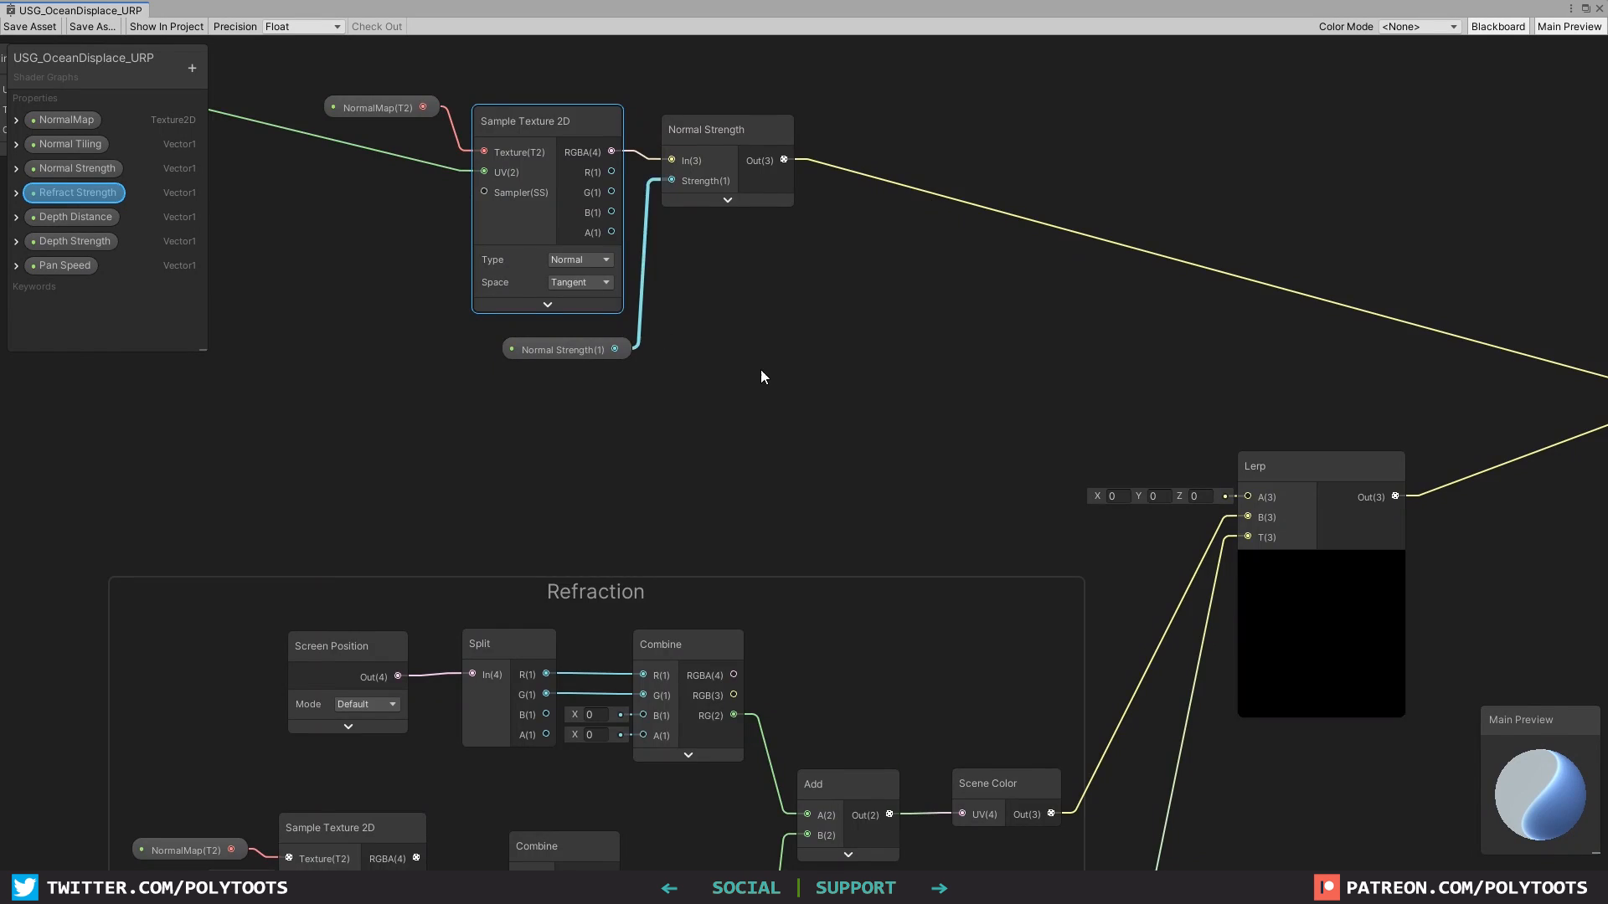
scroll(761, 370, down, 3)
middle_drag(418, 252, 864, 324)
drag(794, 125, 276, 437)
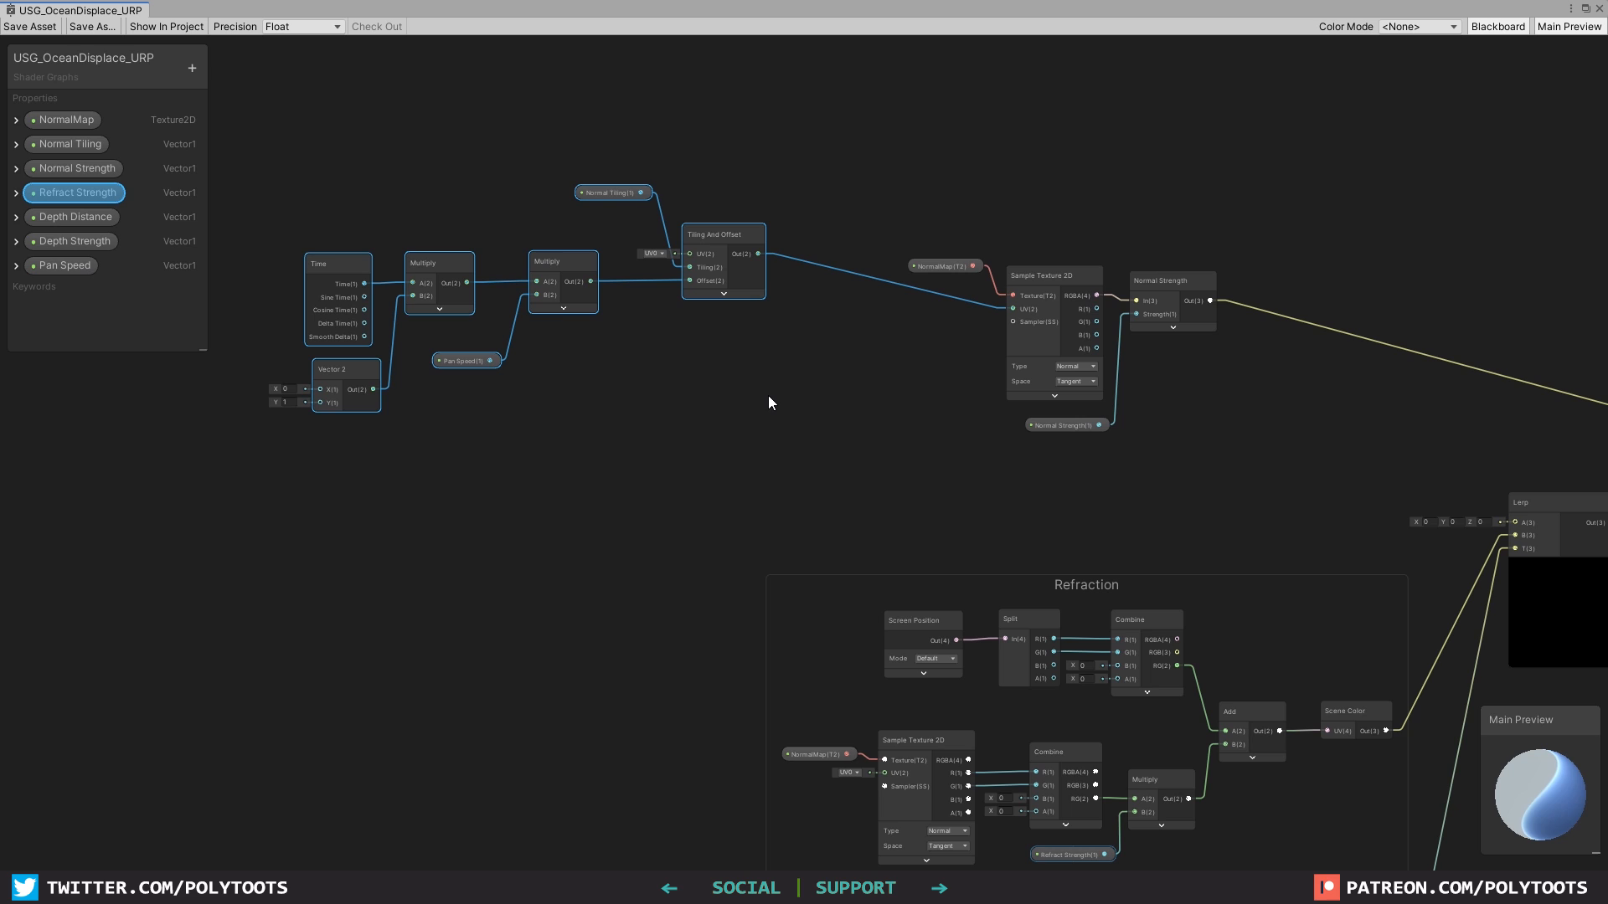
middle_drag(767, 395, 687, 291)
click(682, 157)
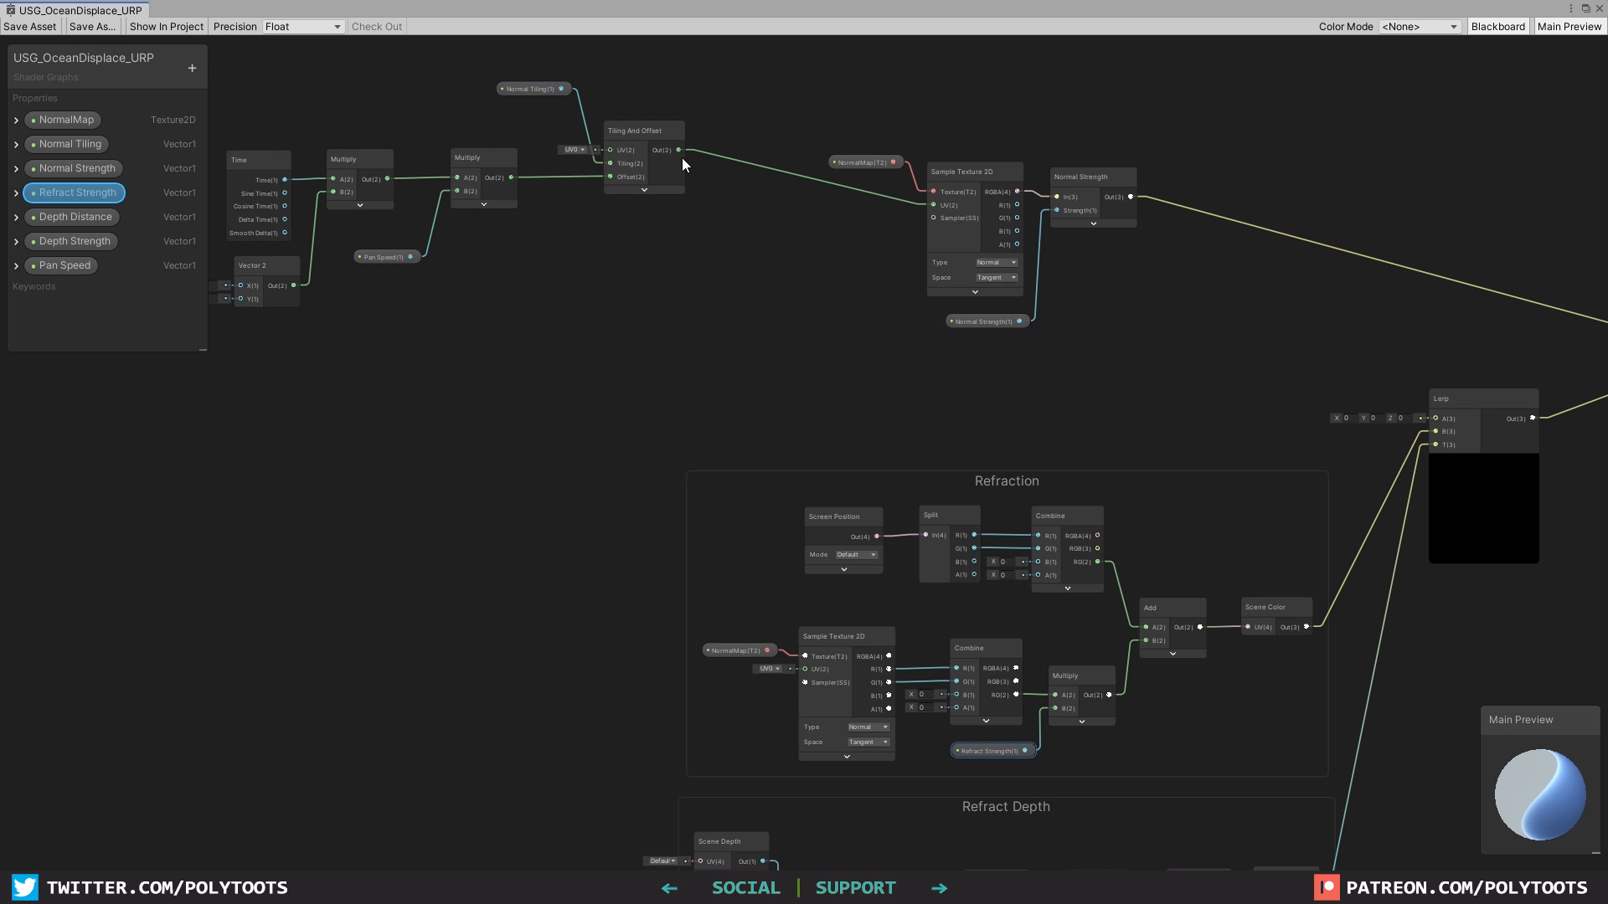
drag(685, 150, 801, 671)
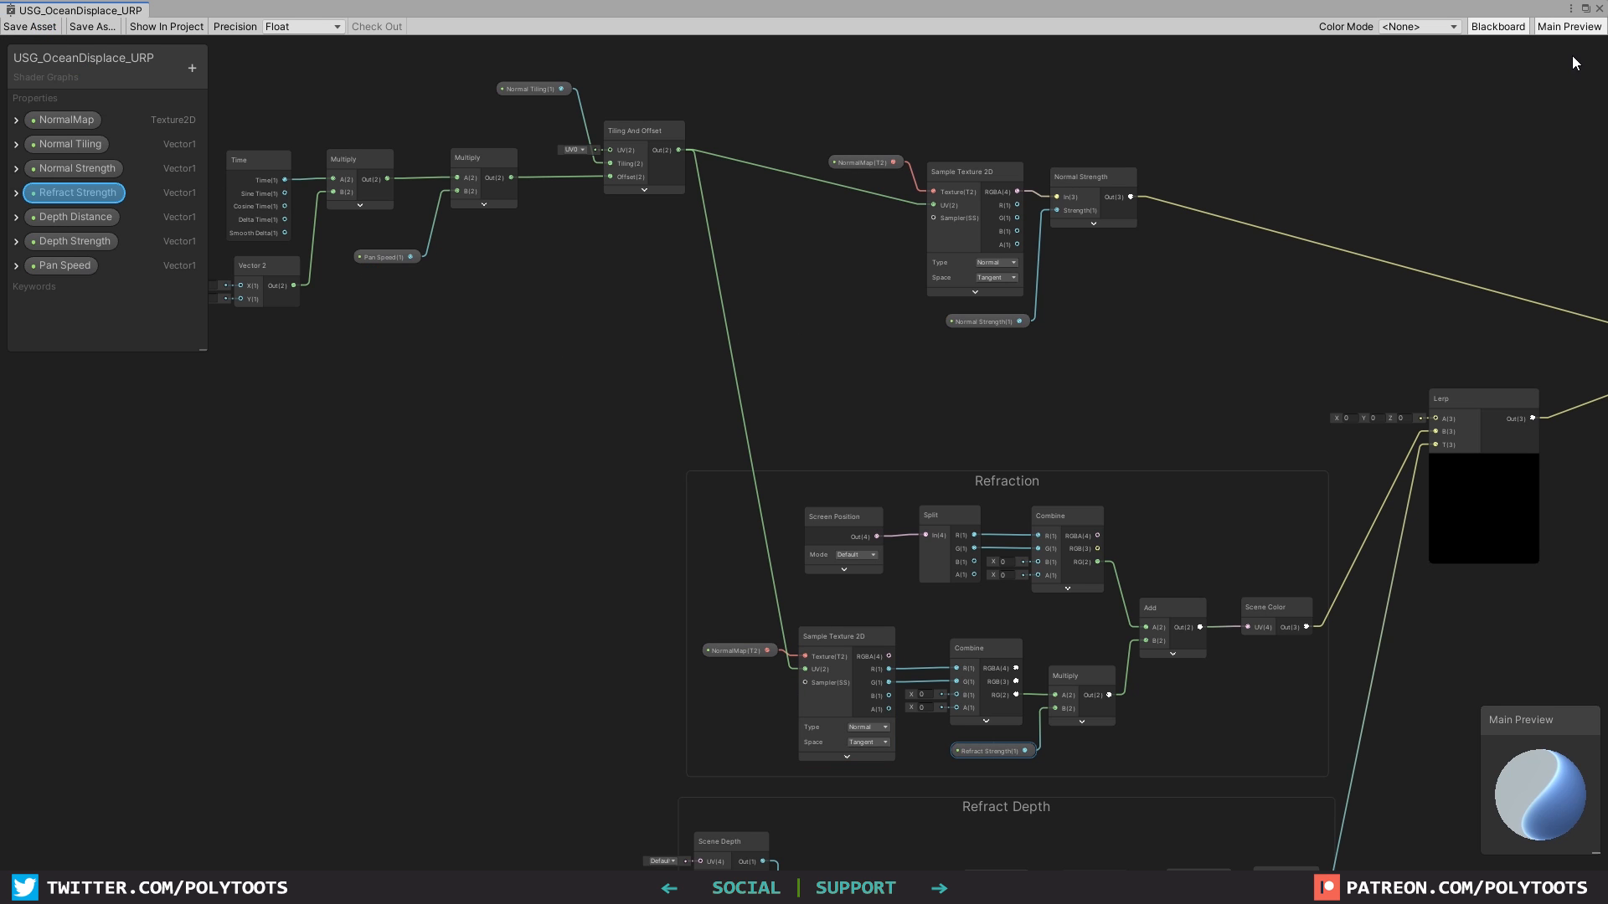
click(1585, 8)
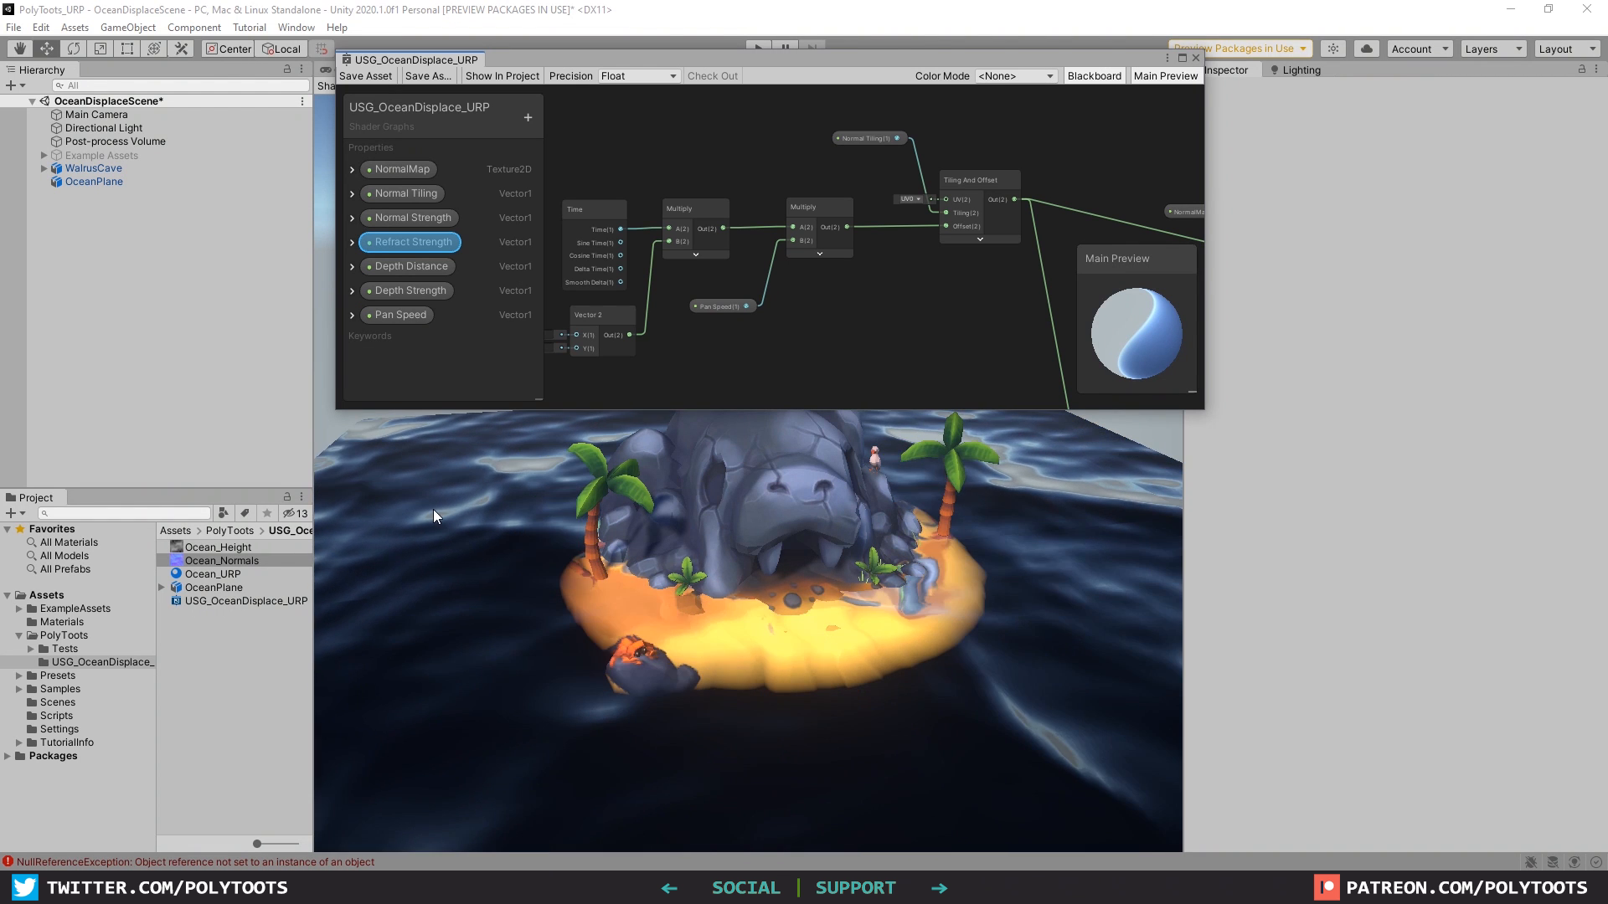
Set Normal Tiling to 4 and Pan Speed to 0.22 on the OceanPlane's Ocean_URP material.
click(1122, 531)
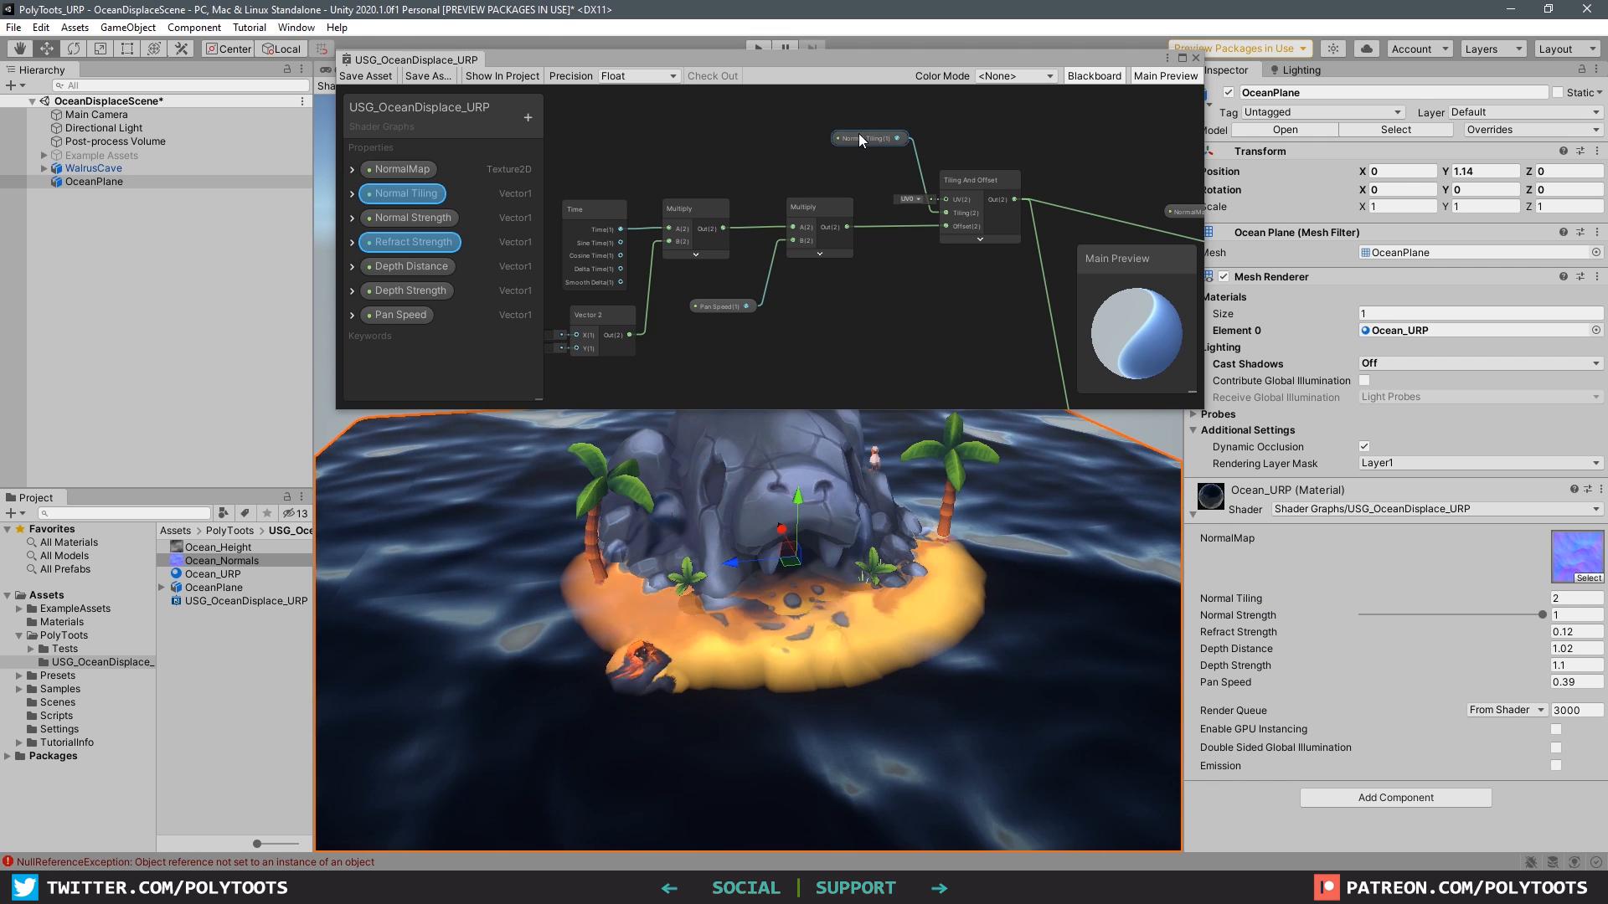
drag(857, 133, 865, 190)
scroll(935, 293, down, 4)
middle_drag(946, 313, 824, 206)
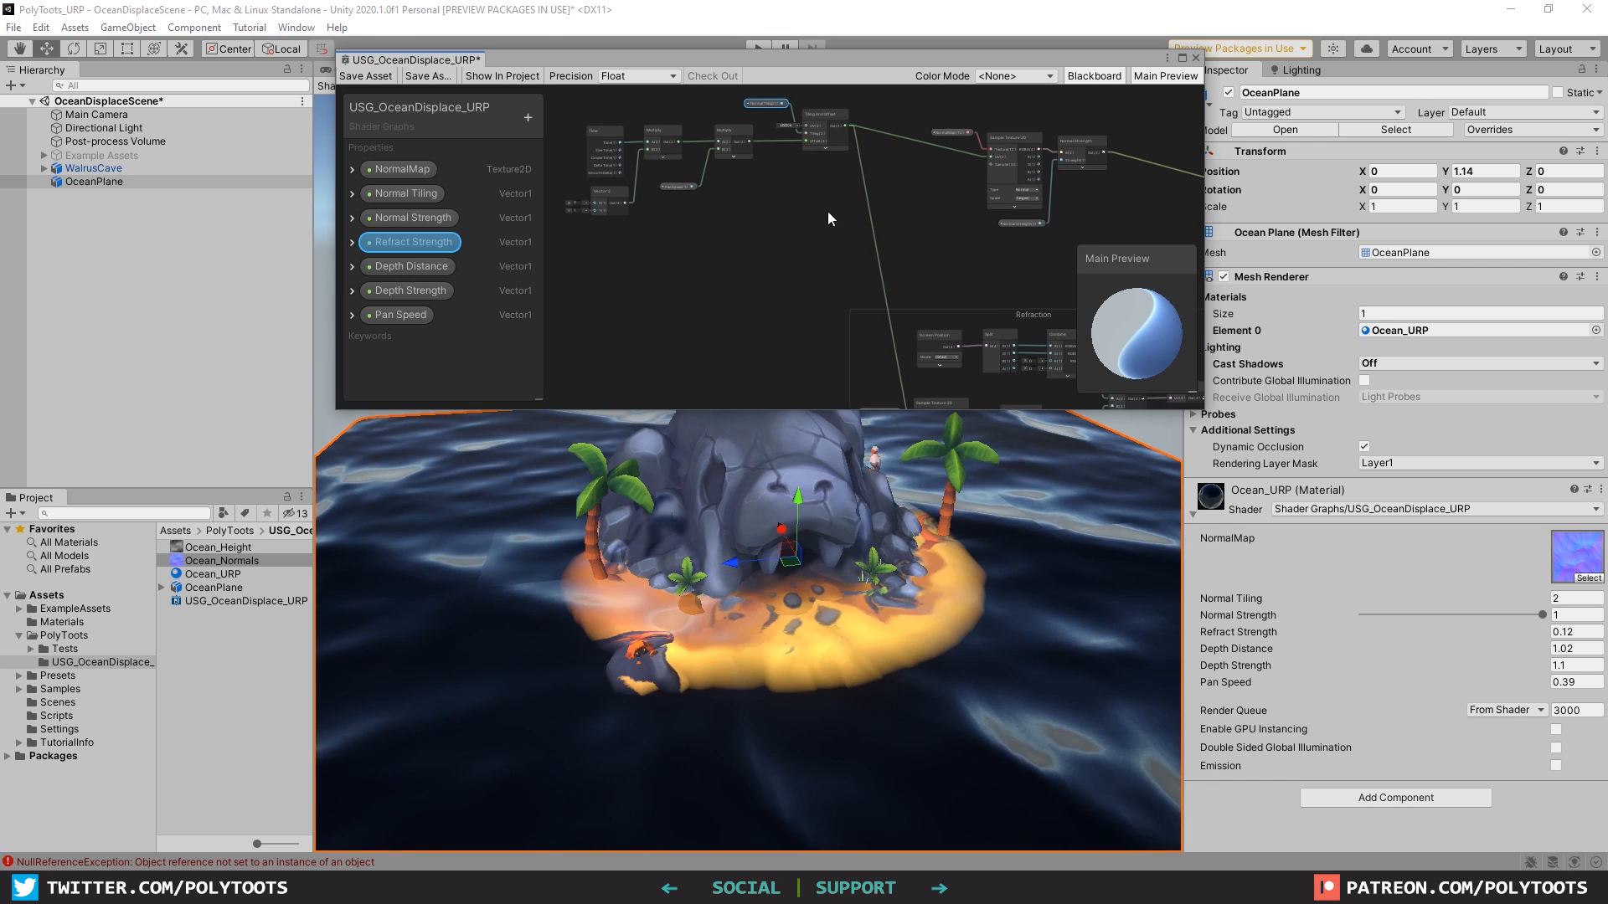
middle_drag(927, 249, 894, 208)
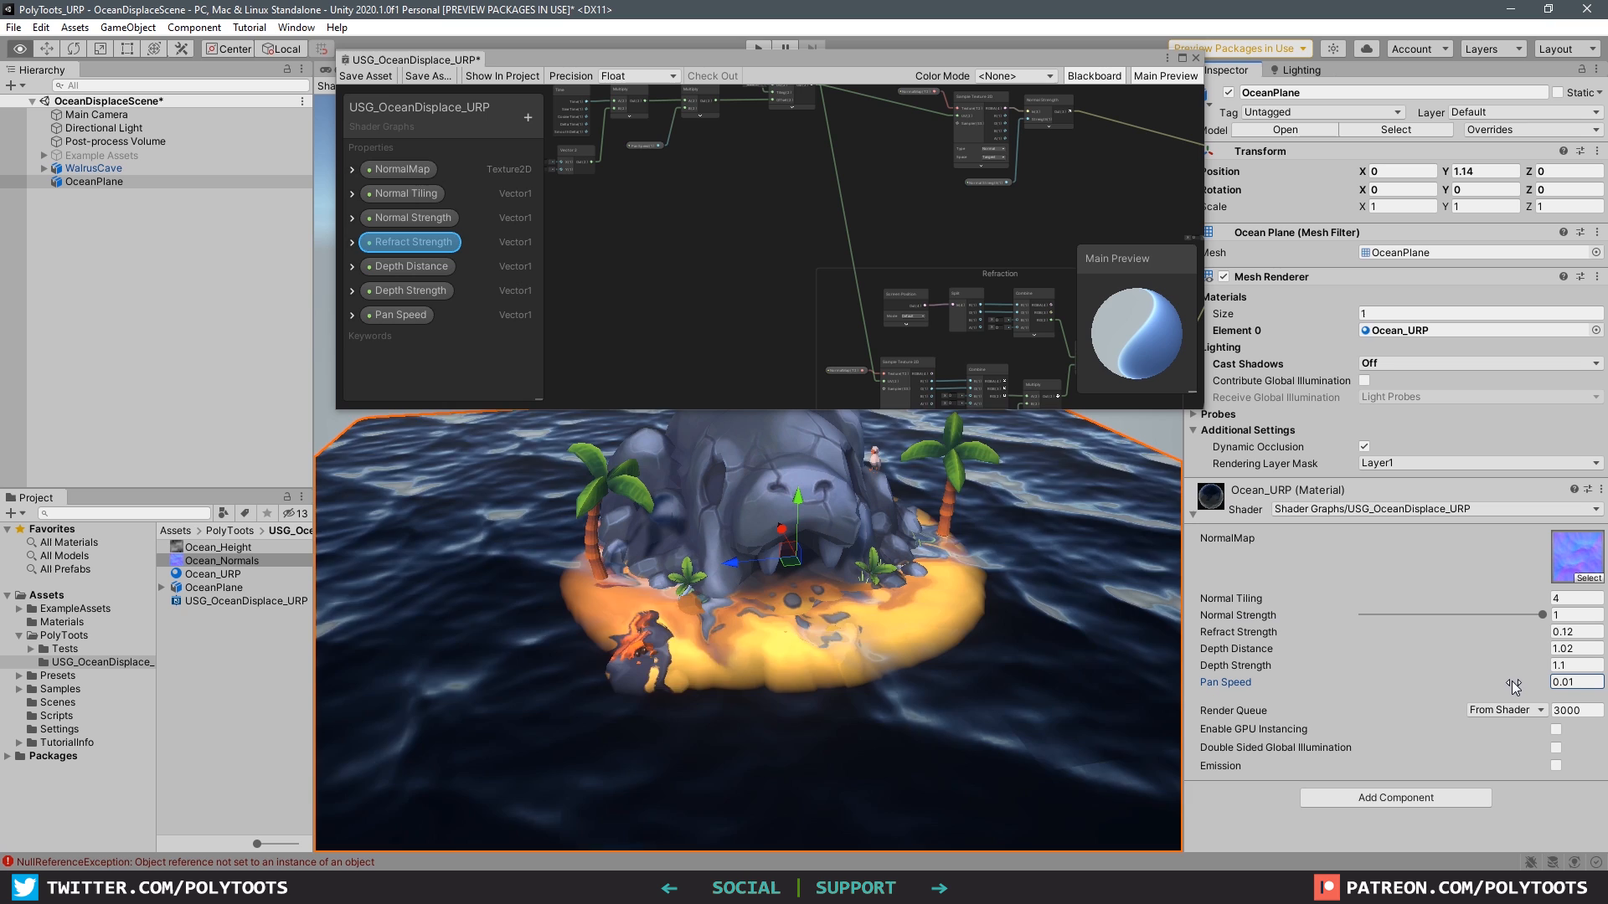
alt+drag(1514, 679, 1521, 679)
drag(1543, 616, 1574, 632)
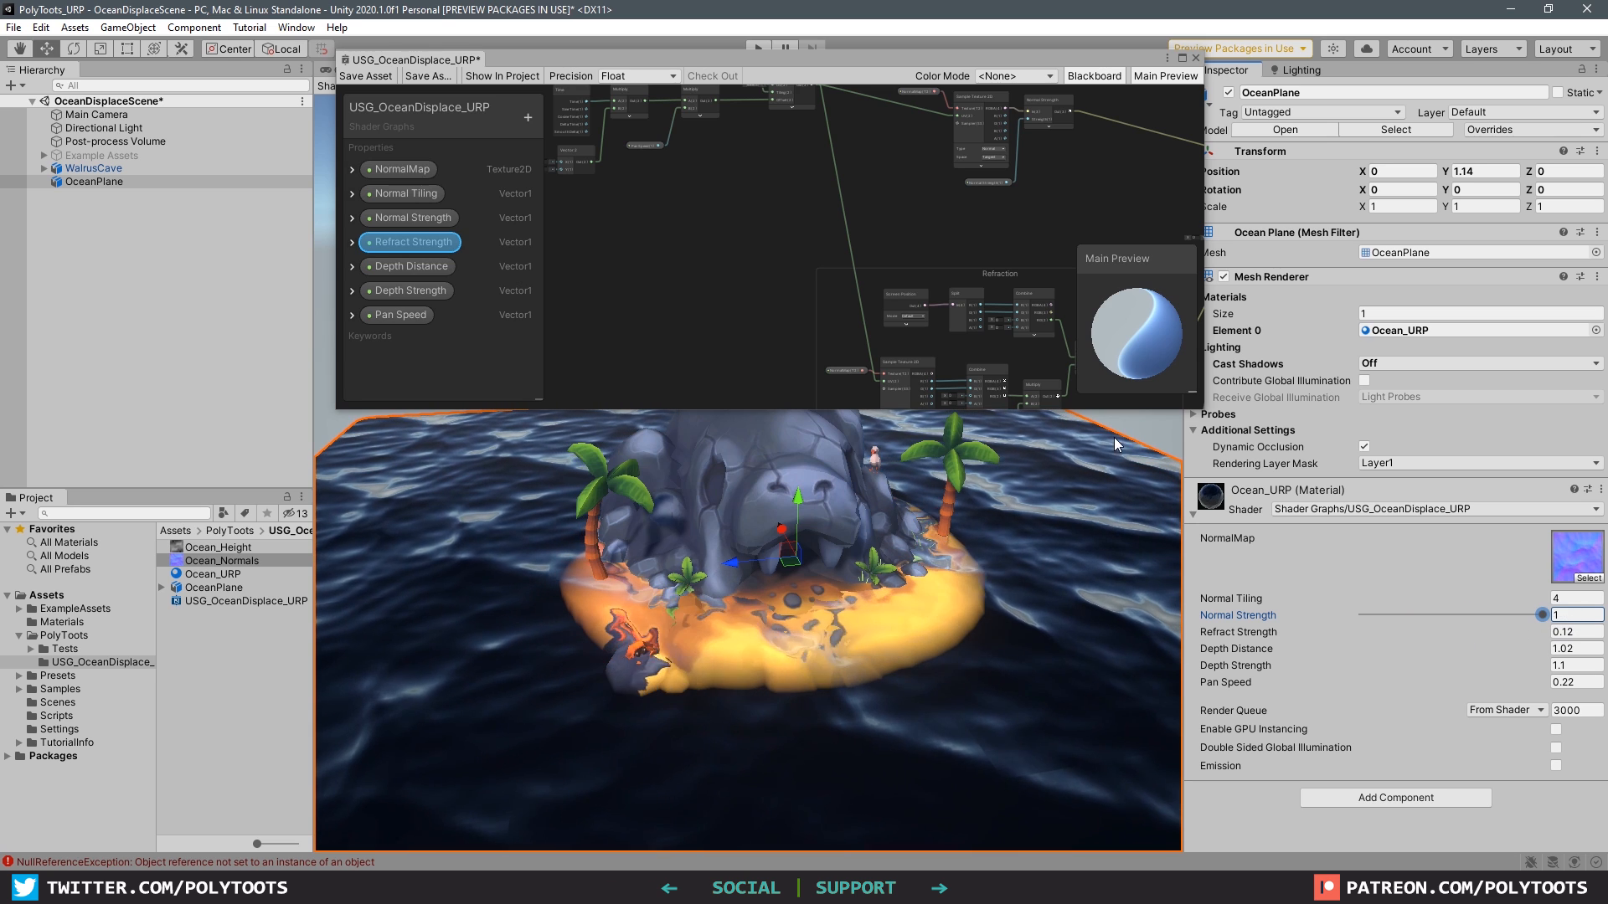
Examine the Refraction and Refract Depth groups and the normal map node chain in the shader graph.
click(873, 337)
middle_drag(873, 334, 826, 234)
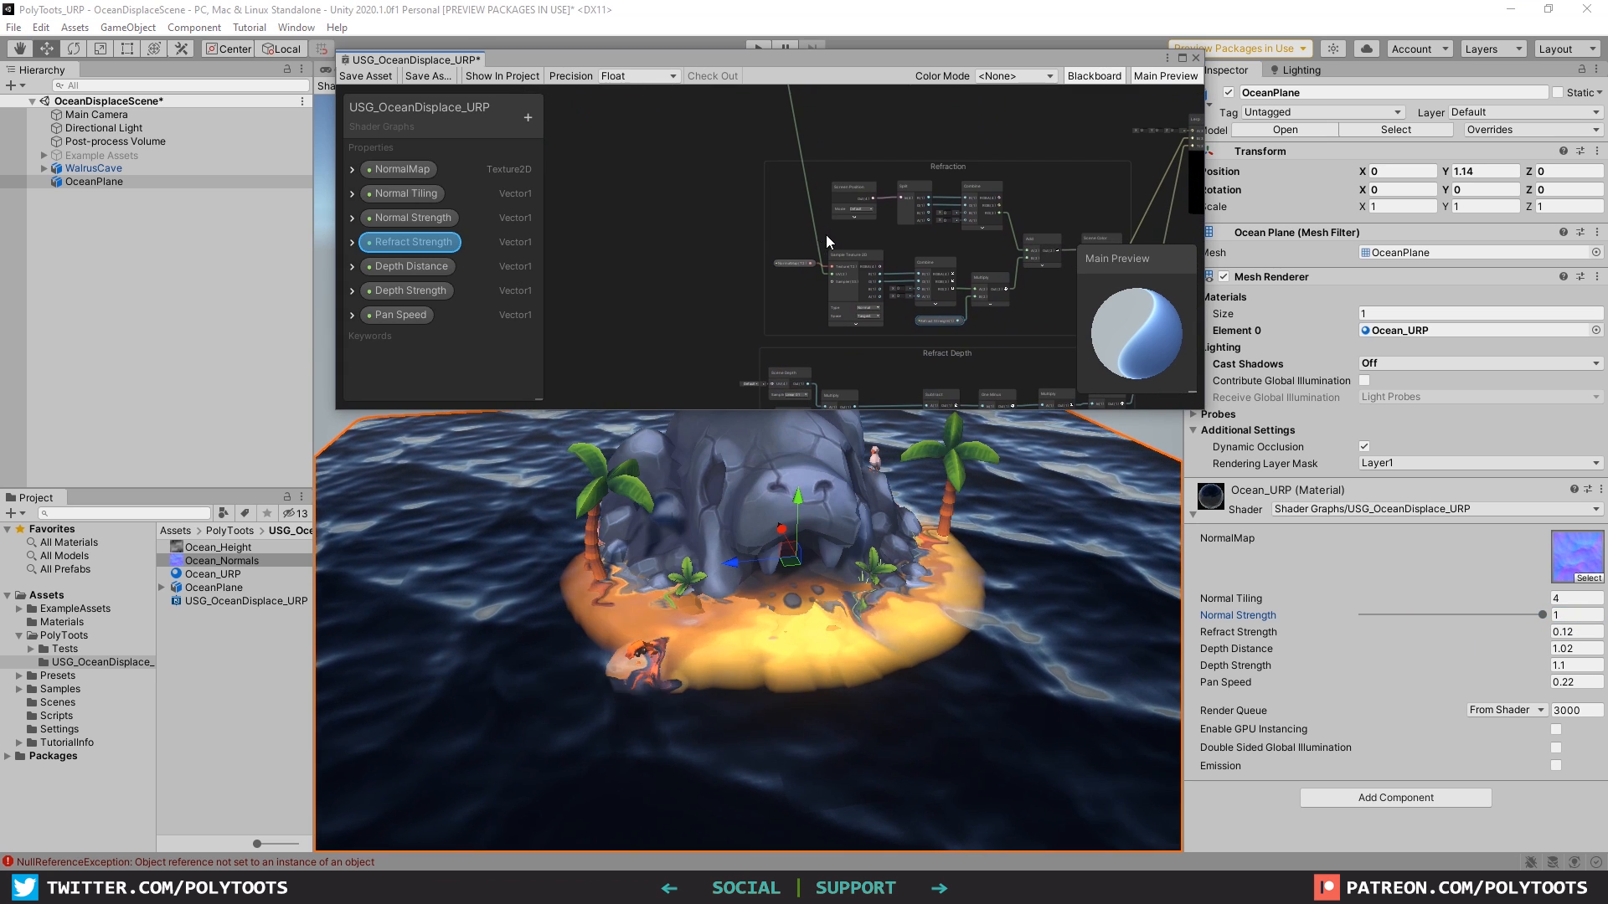
mouse_move(1541, 615)
mouse_down()
mouse_move(1338, 618)
mouse_move(1541, 614)
mouse_up()
scroll(869, 244, up, 3)
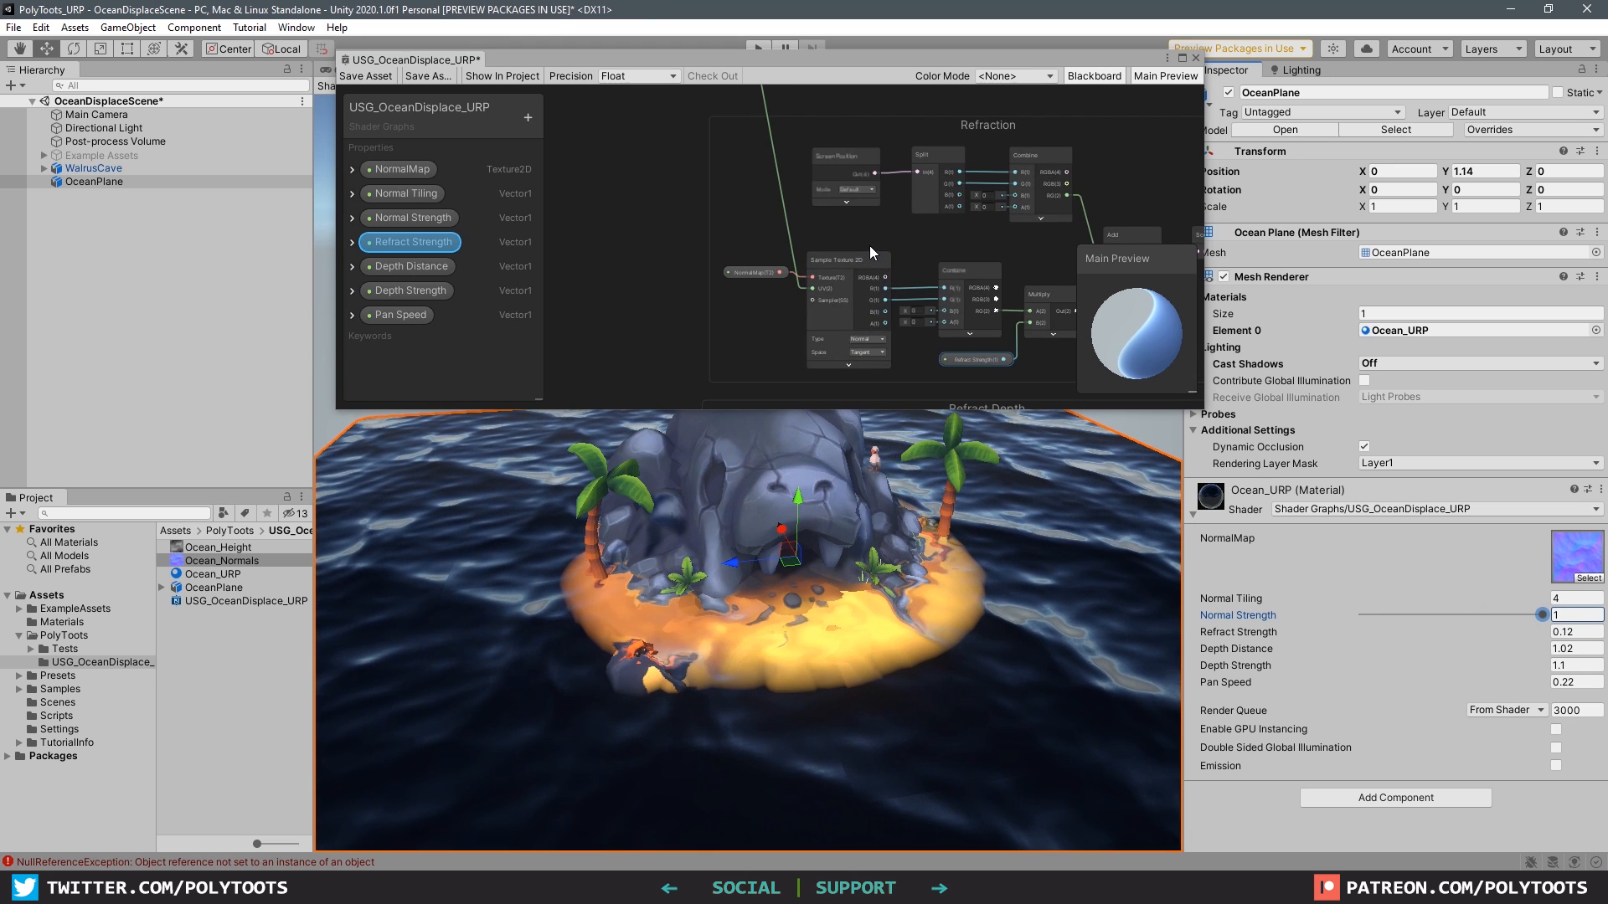
middle_drag(899, 271, 874, 240)
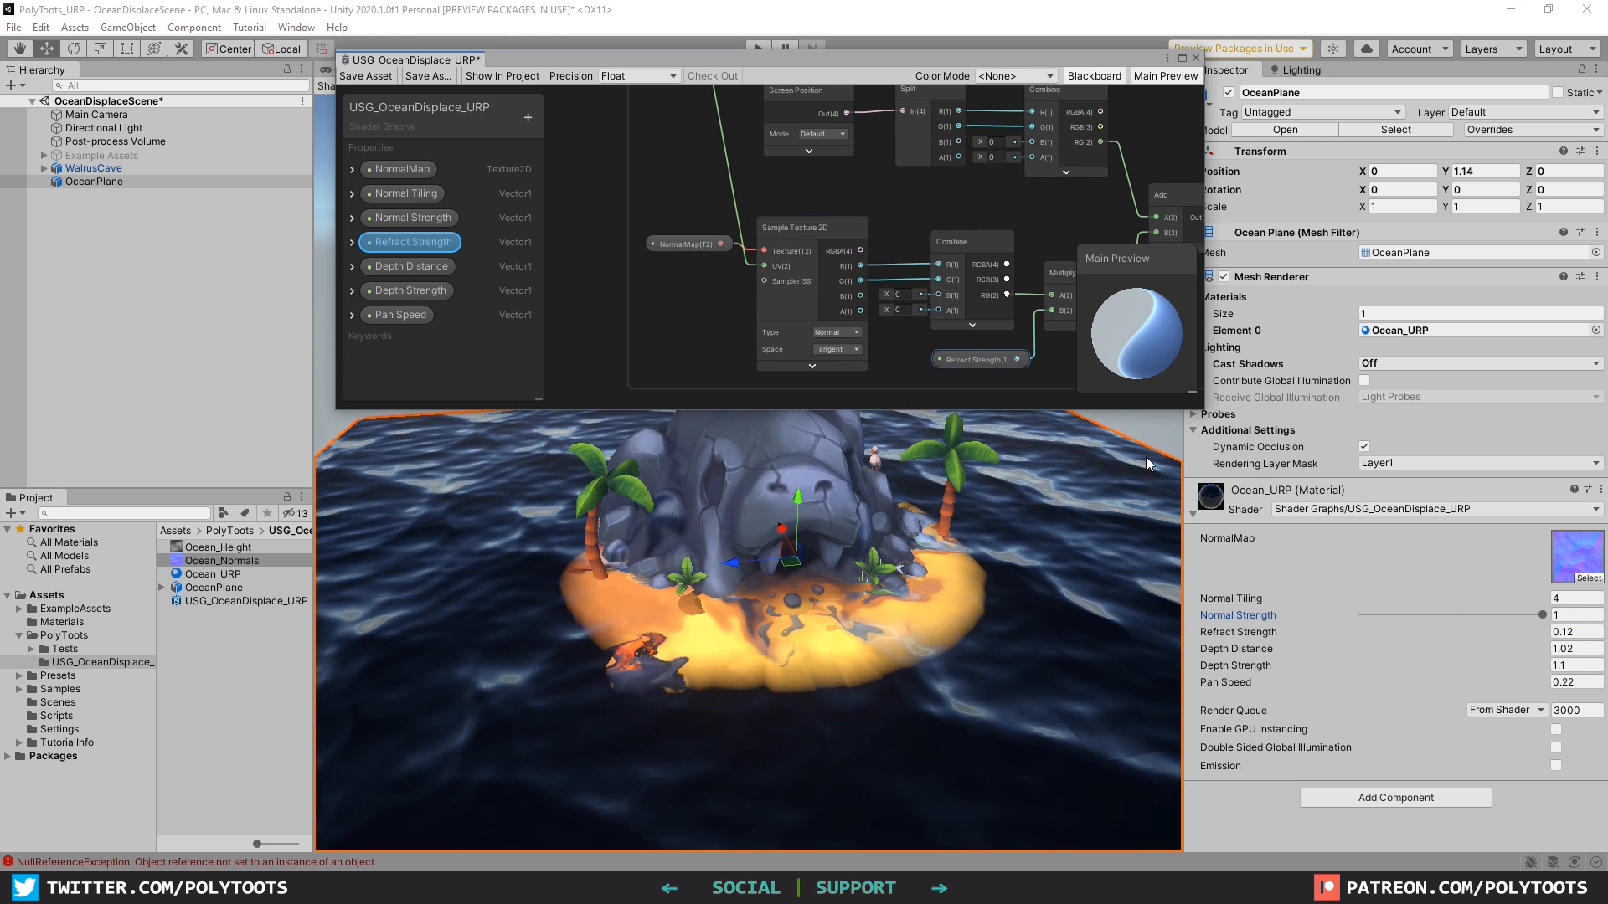
scroll(835, 151, down, 4)
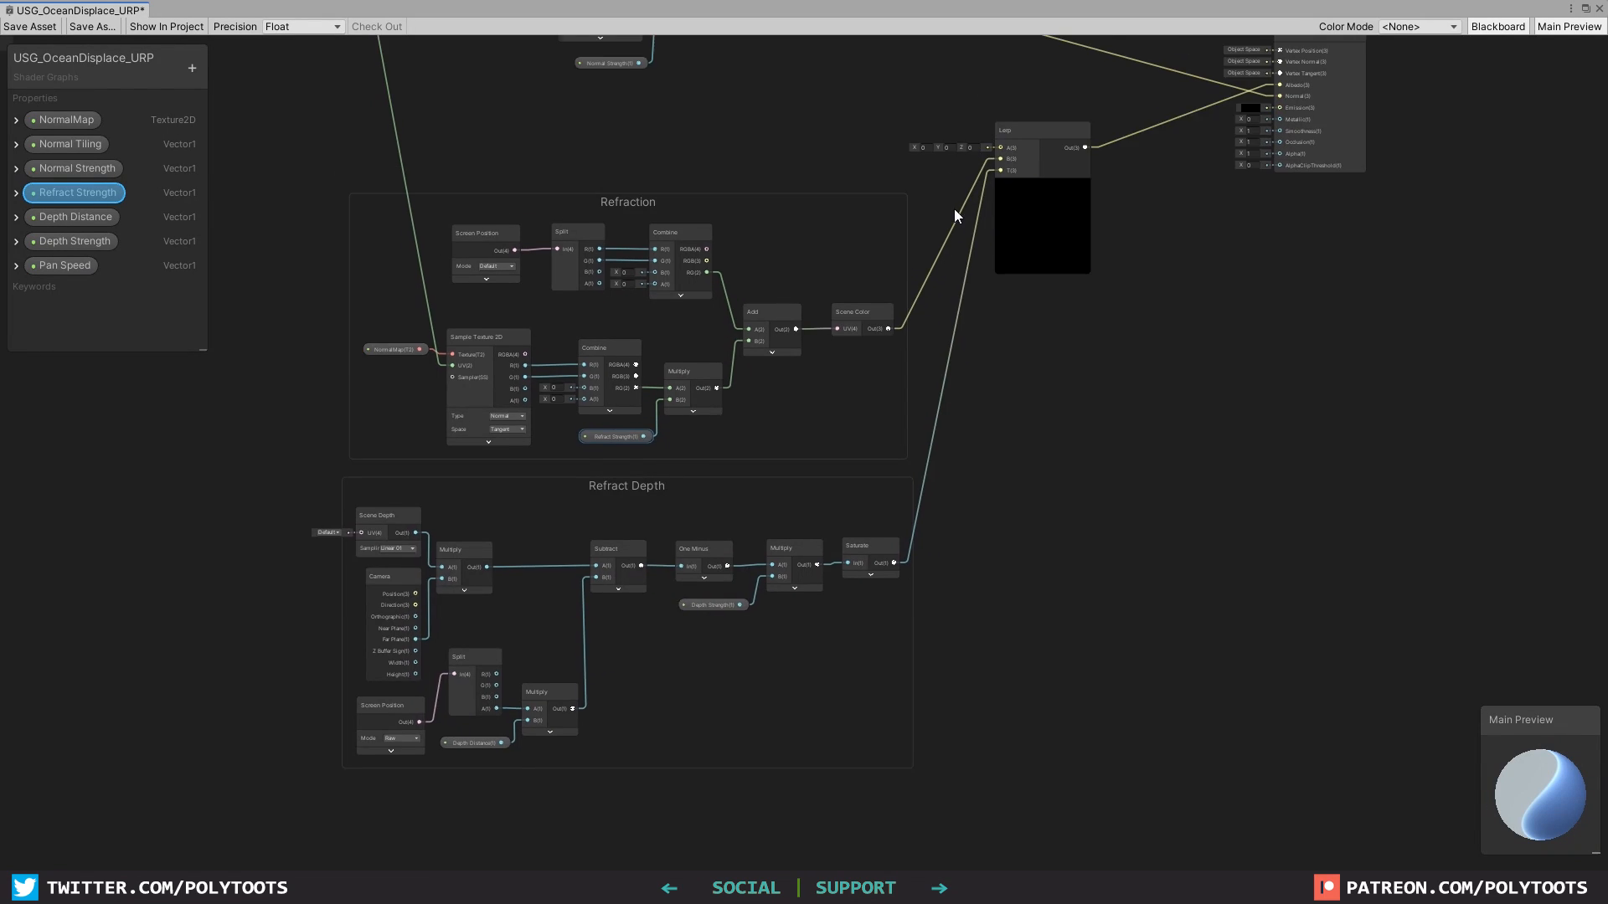
middle_drag(953, 208, 1070, 195)
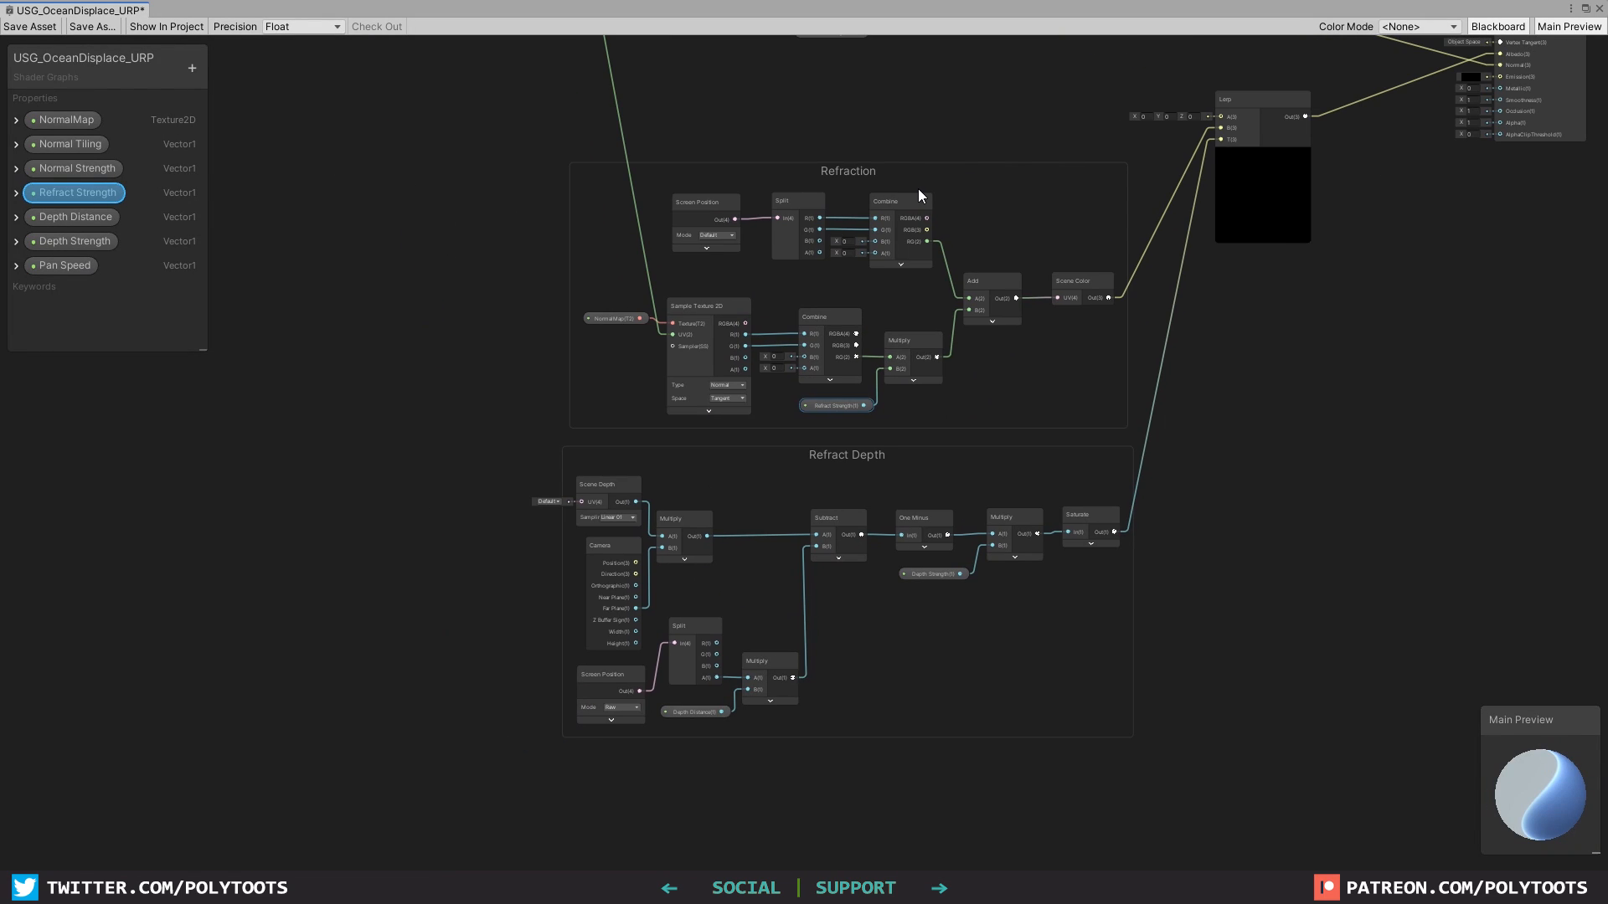
middle_drag(893, 195, 1002, 548)
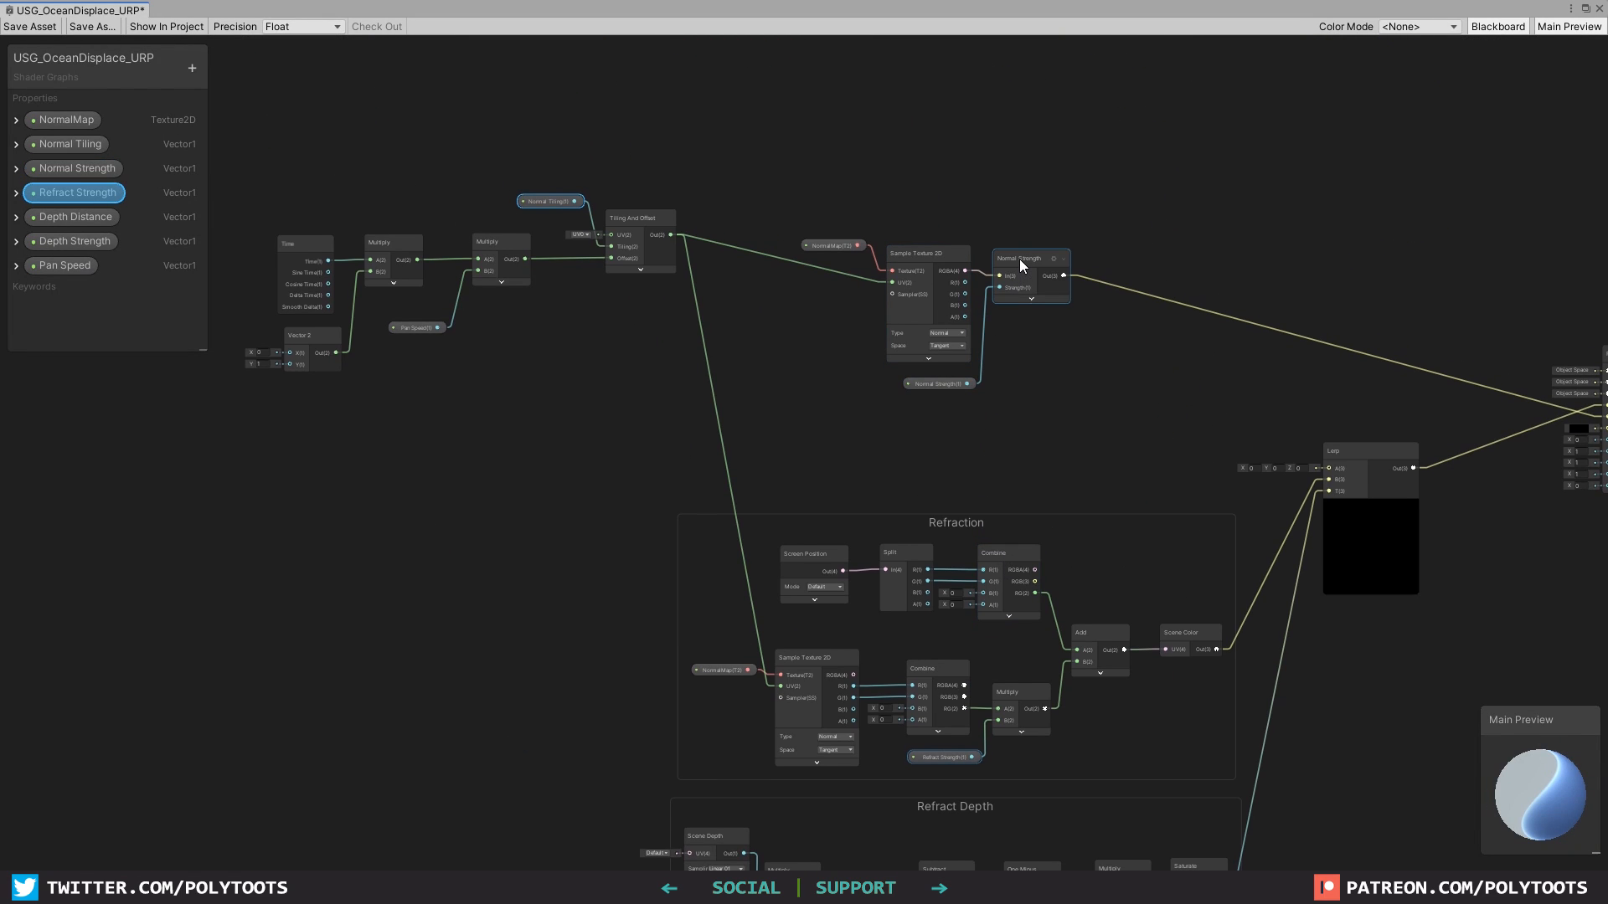
click(941, 384)
scroll(941, 384, up, 3)
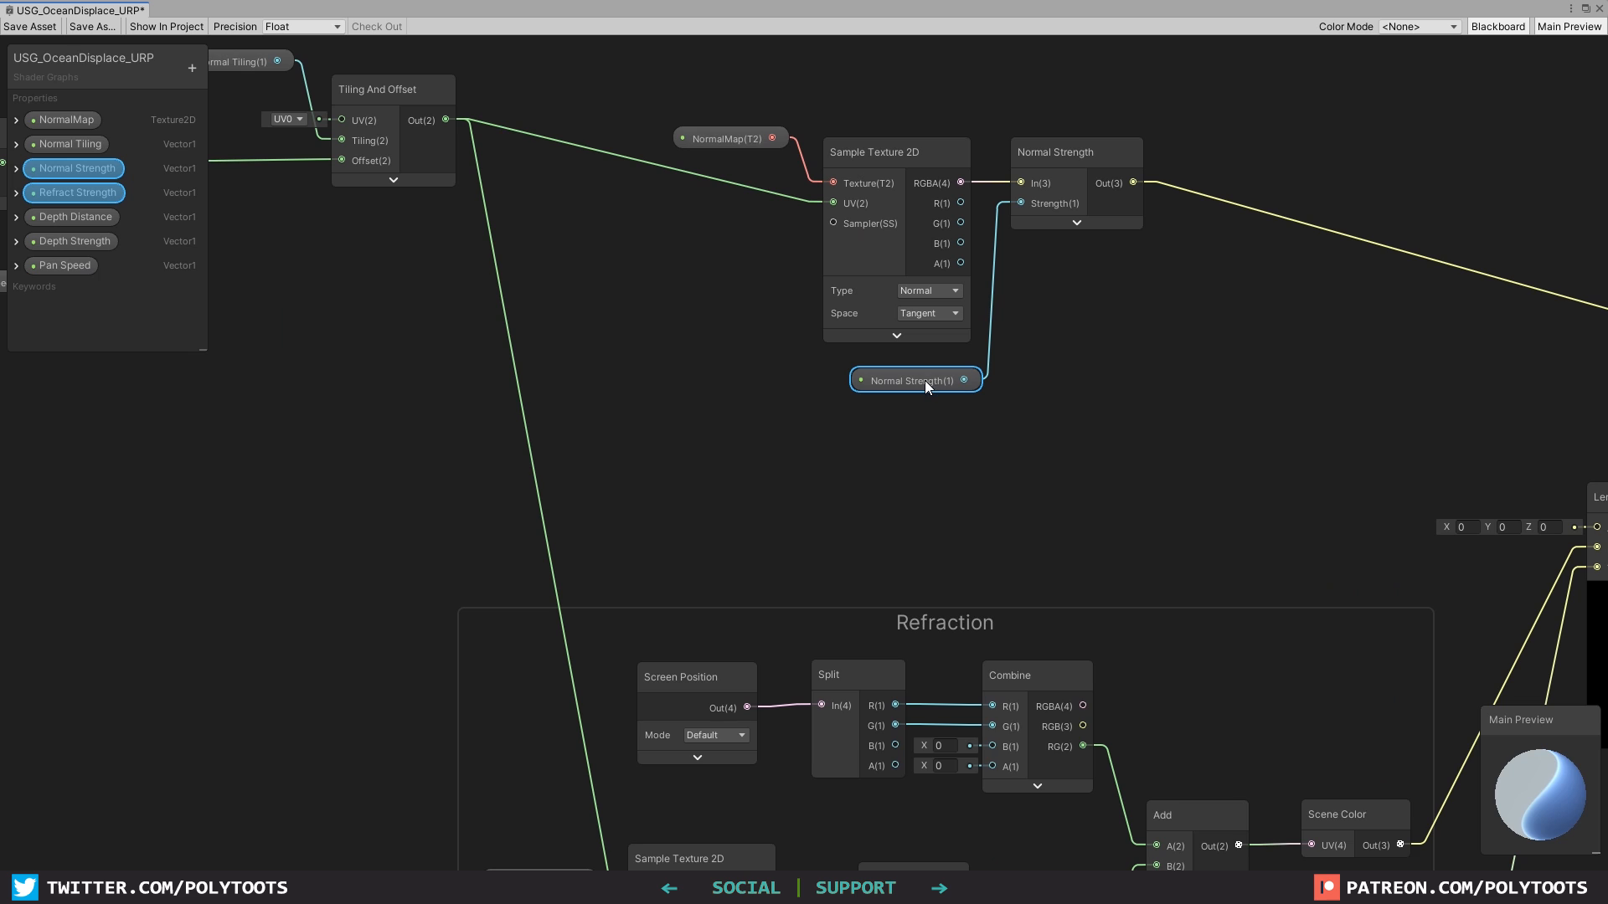
click(978, 596)
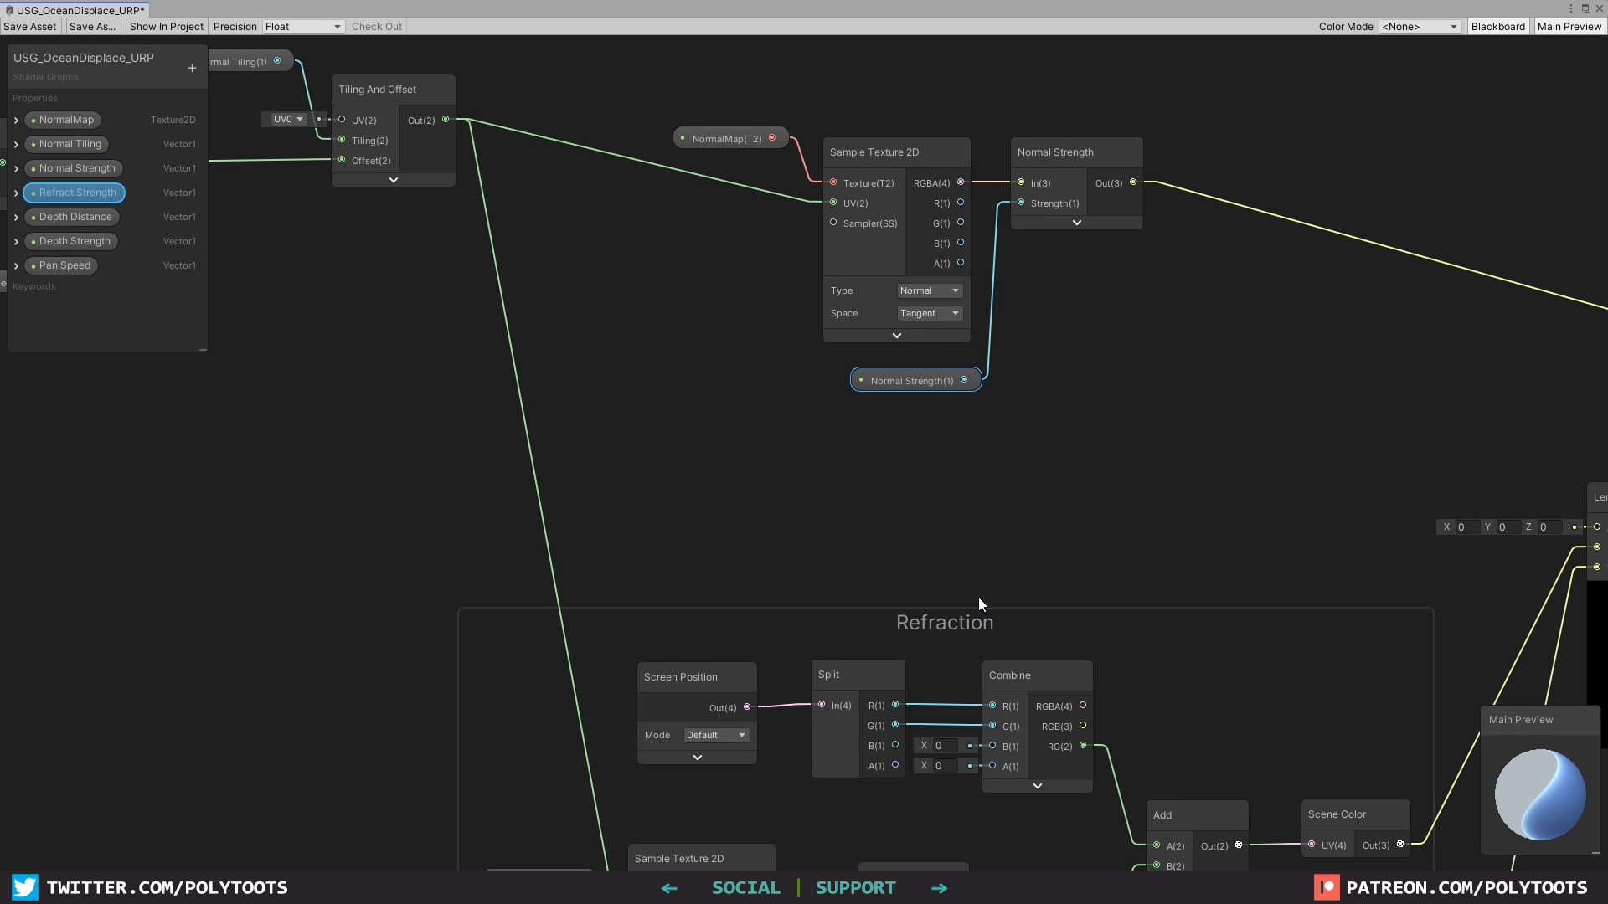
Duplicate the main NormalMap, Sample Texture 2D and Normal Strength nodes above the originals, with the copied sampler feeding the copied Normal Strength node.
middle_drag(978, 596, 1004, 199)
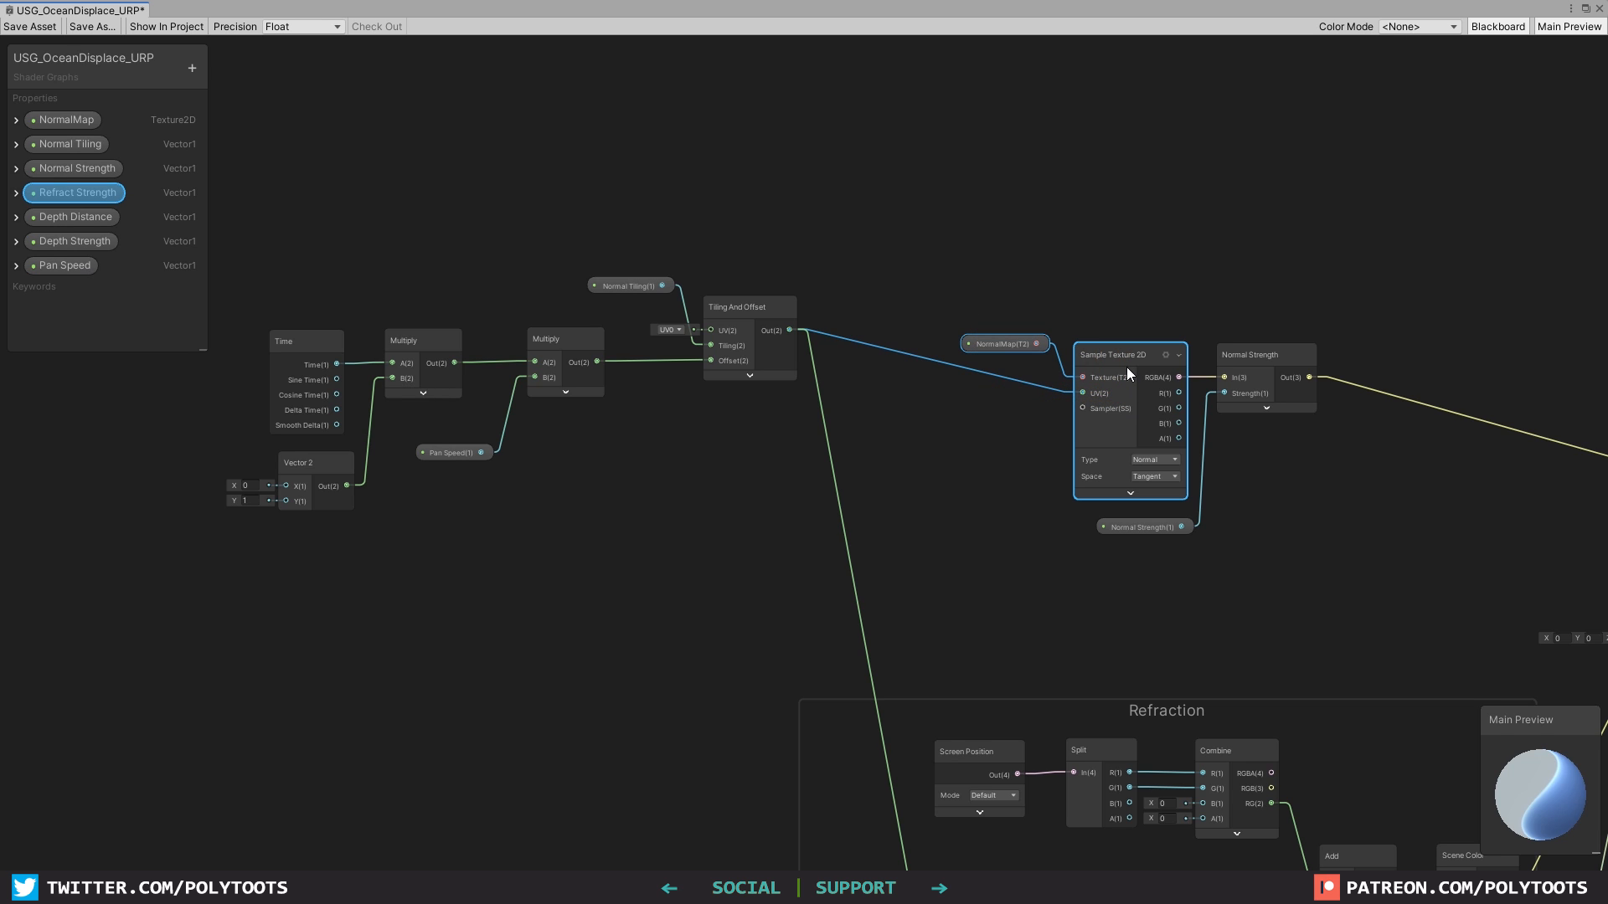
key(ctrl+d)
drag(1130, 371, 1112, 158)
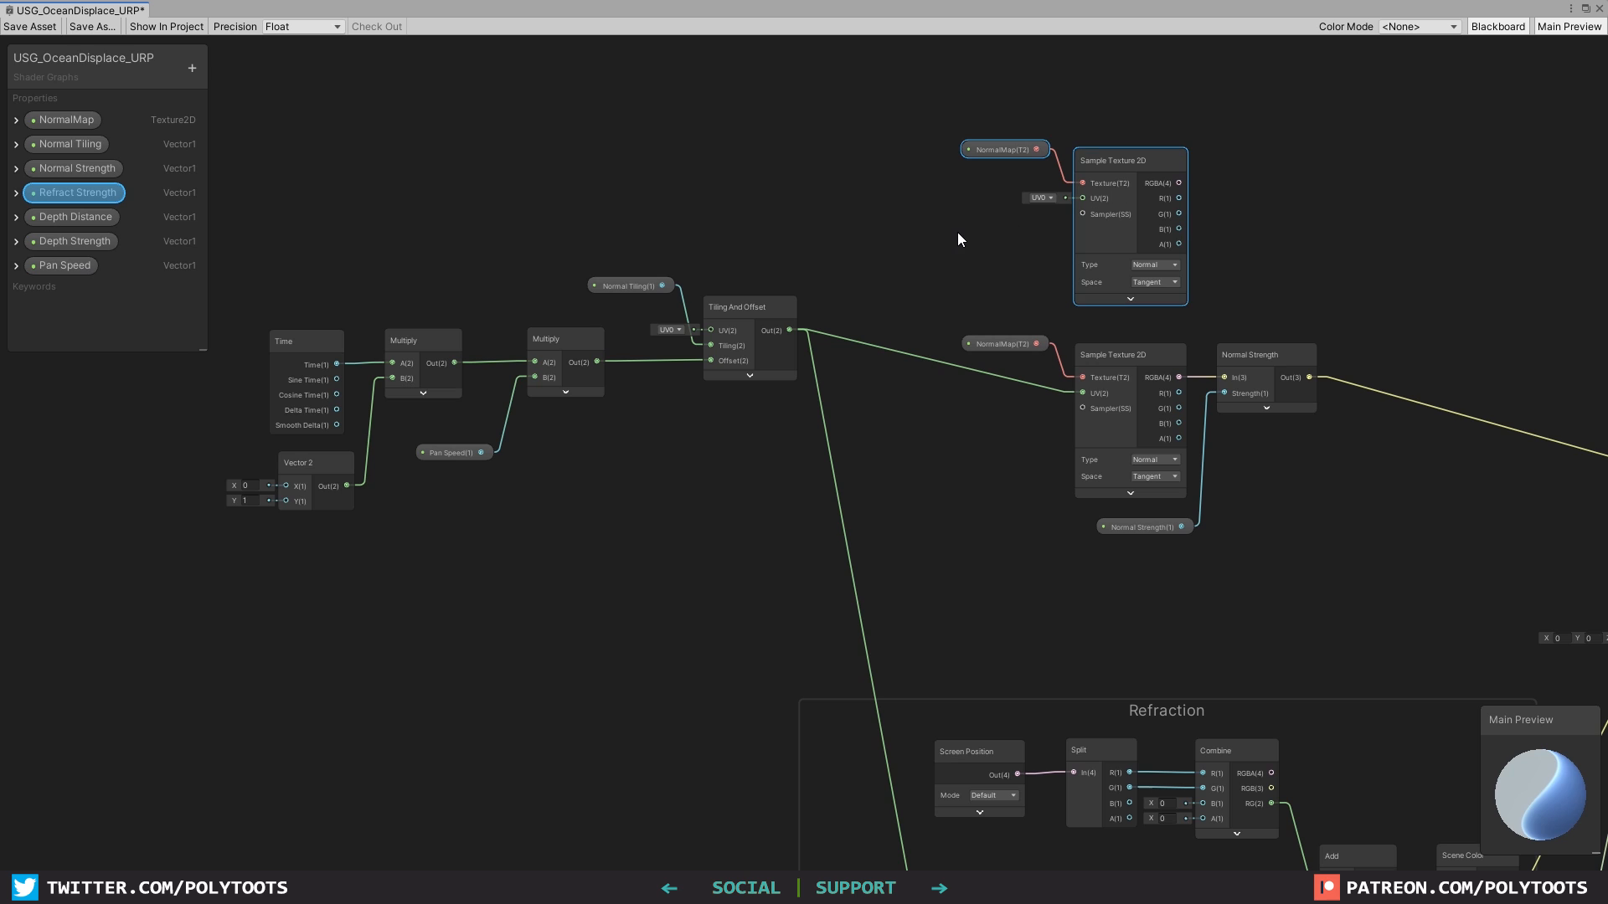
middle_drag(1215, 303, 1134, 348)
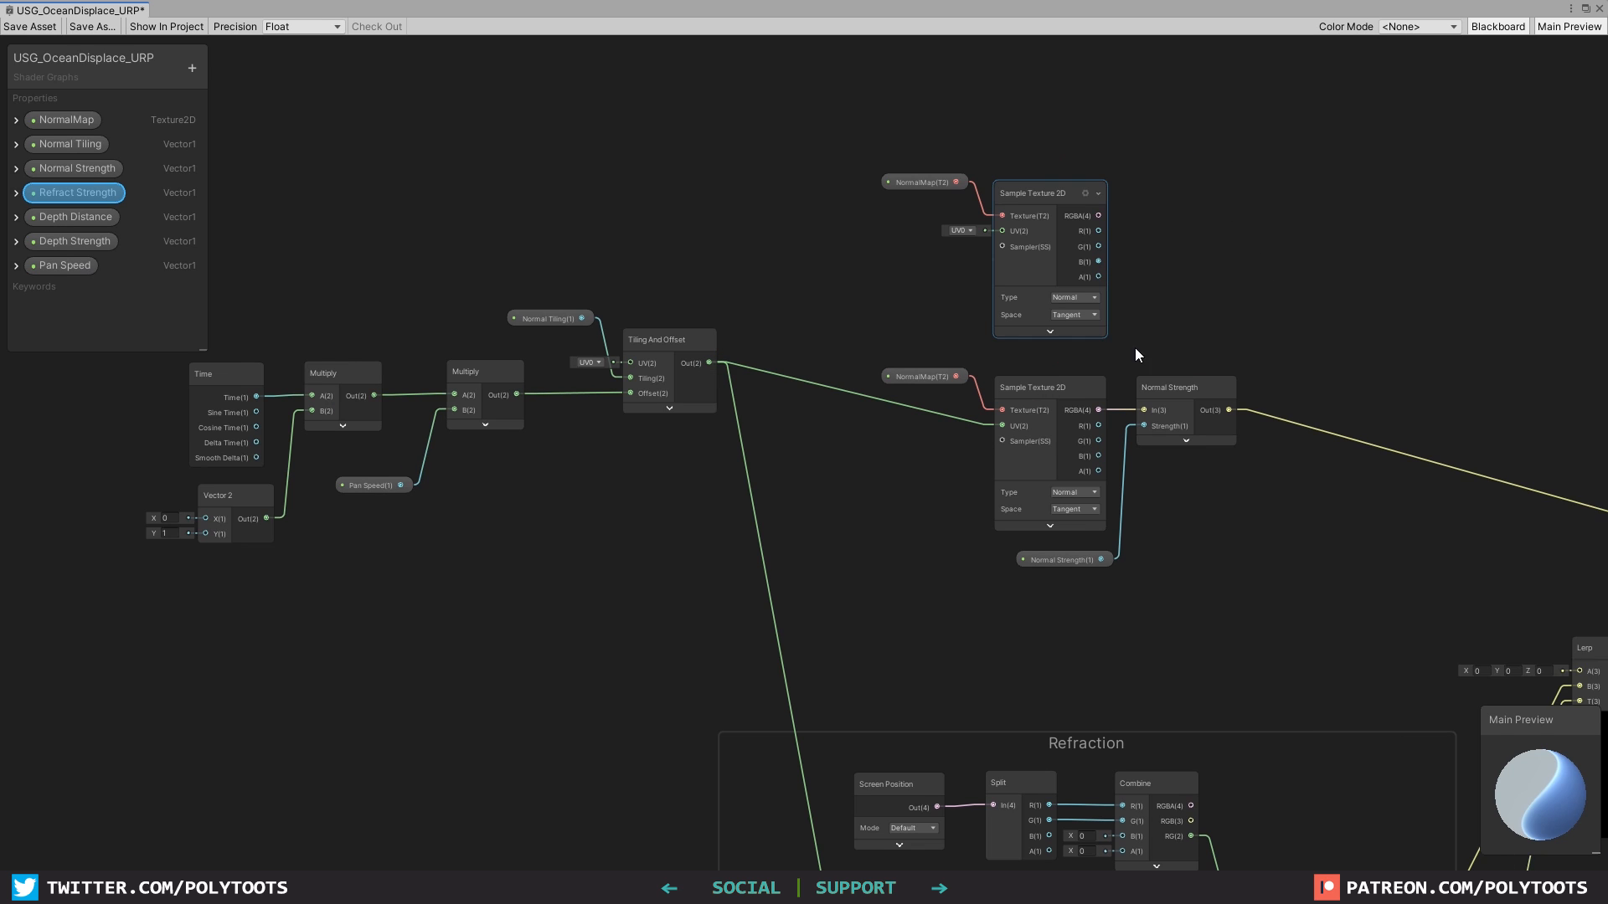
click(1163, 402)
key(ctrl+d)
drag(1203, 420, 1174, 239)
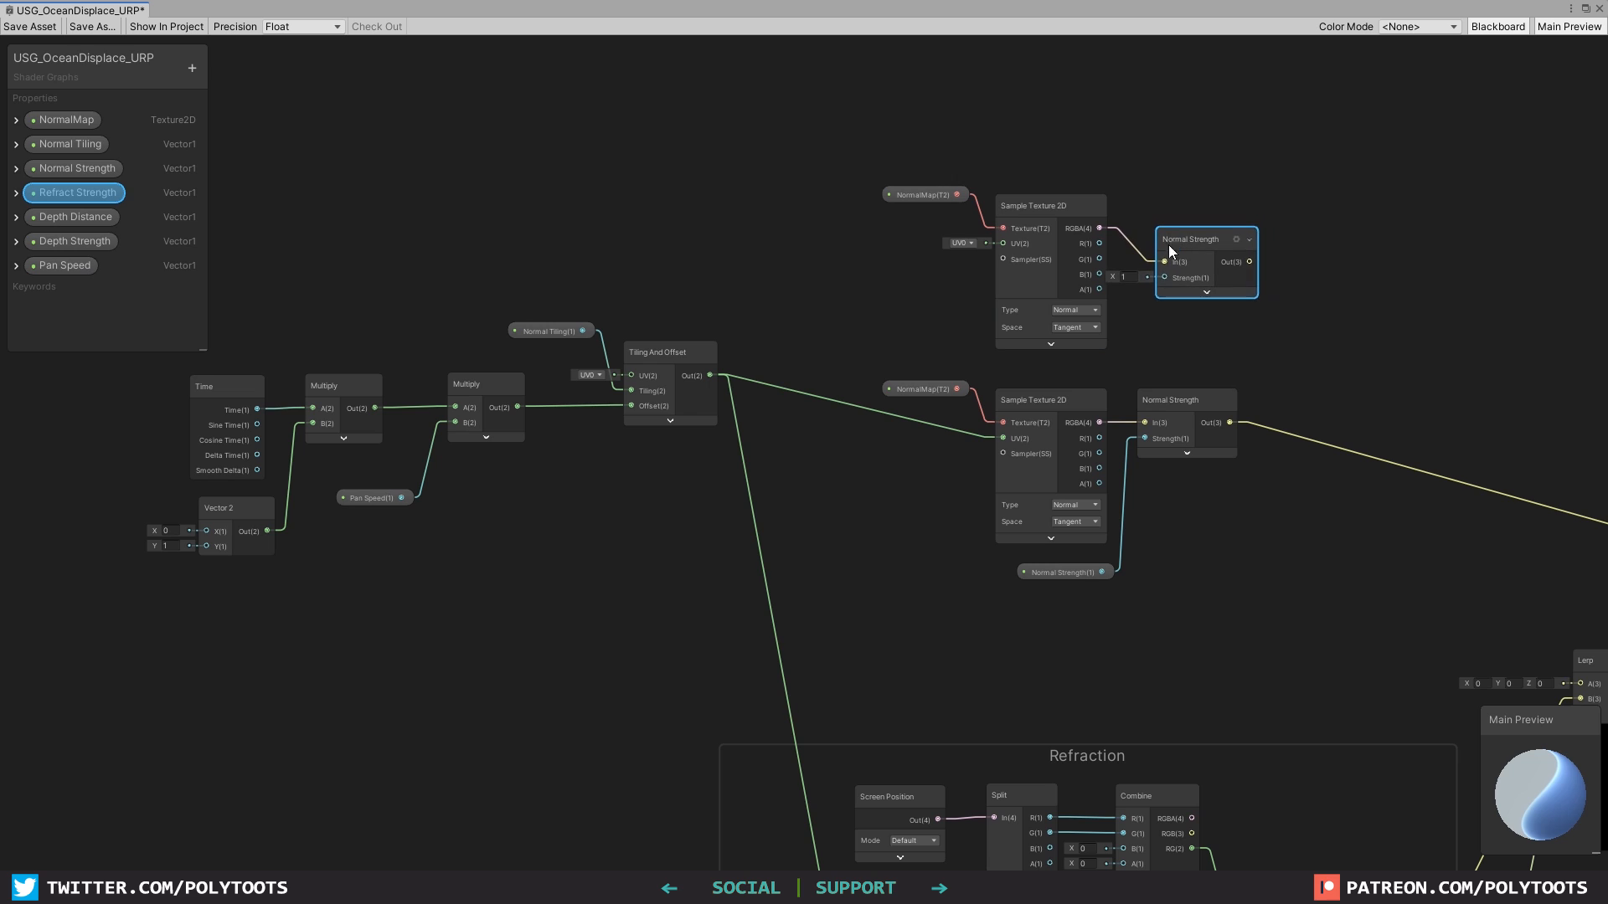
Connect the Normal Strength property to the copied Normal Strength node's Strength input and tidy the surrounding nodes.
drag(925, 196, 894, 207)
drag(928, 389, 901, 365)
drag(1102, 572, 1137, 485)
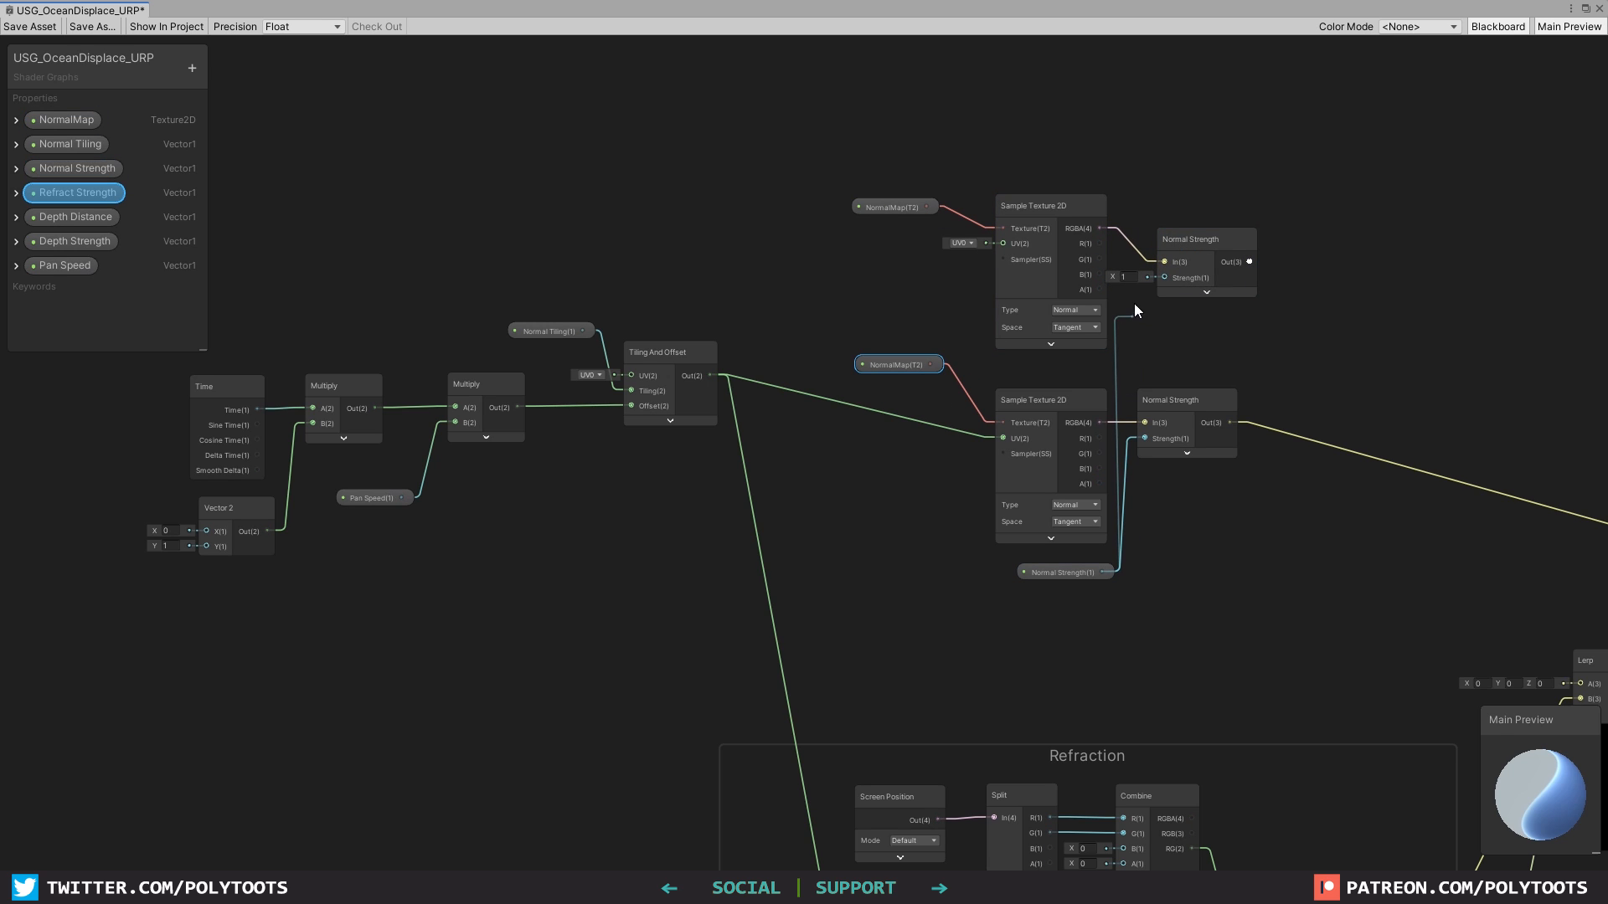
drag(1134, 303, 1164, 278)
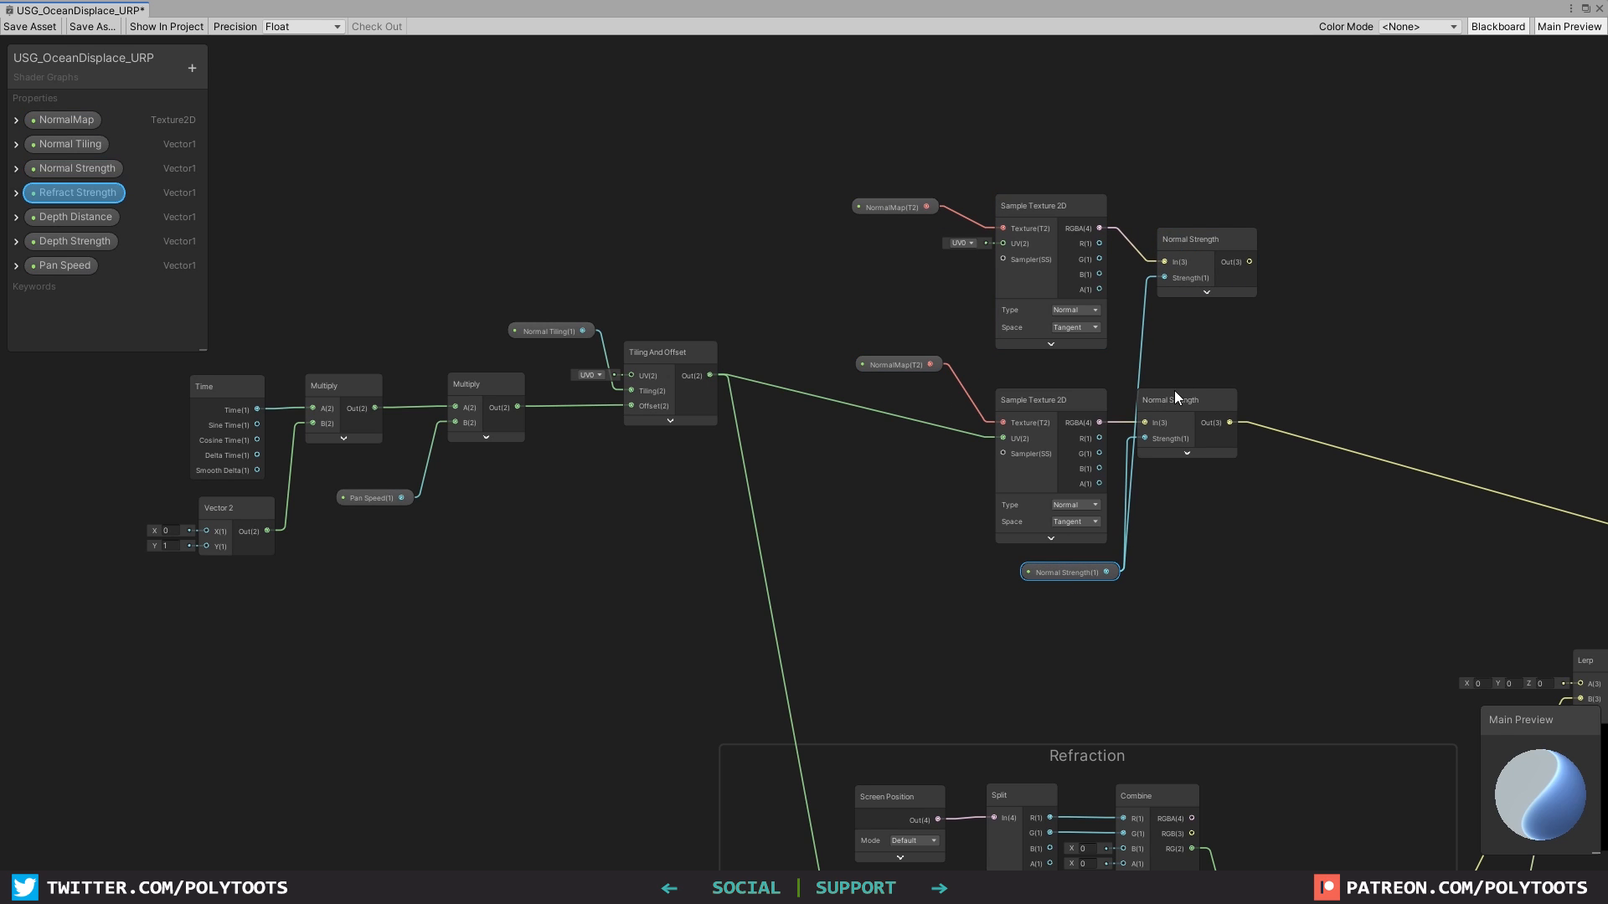
drag(1174, 390, 1196, 397)
drag(1187, 248, 1186, 253)
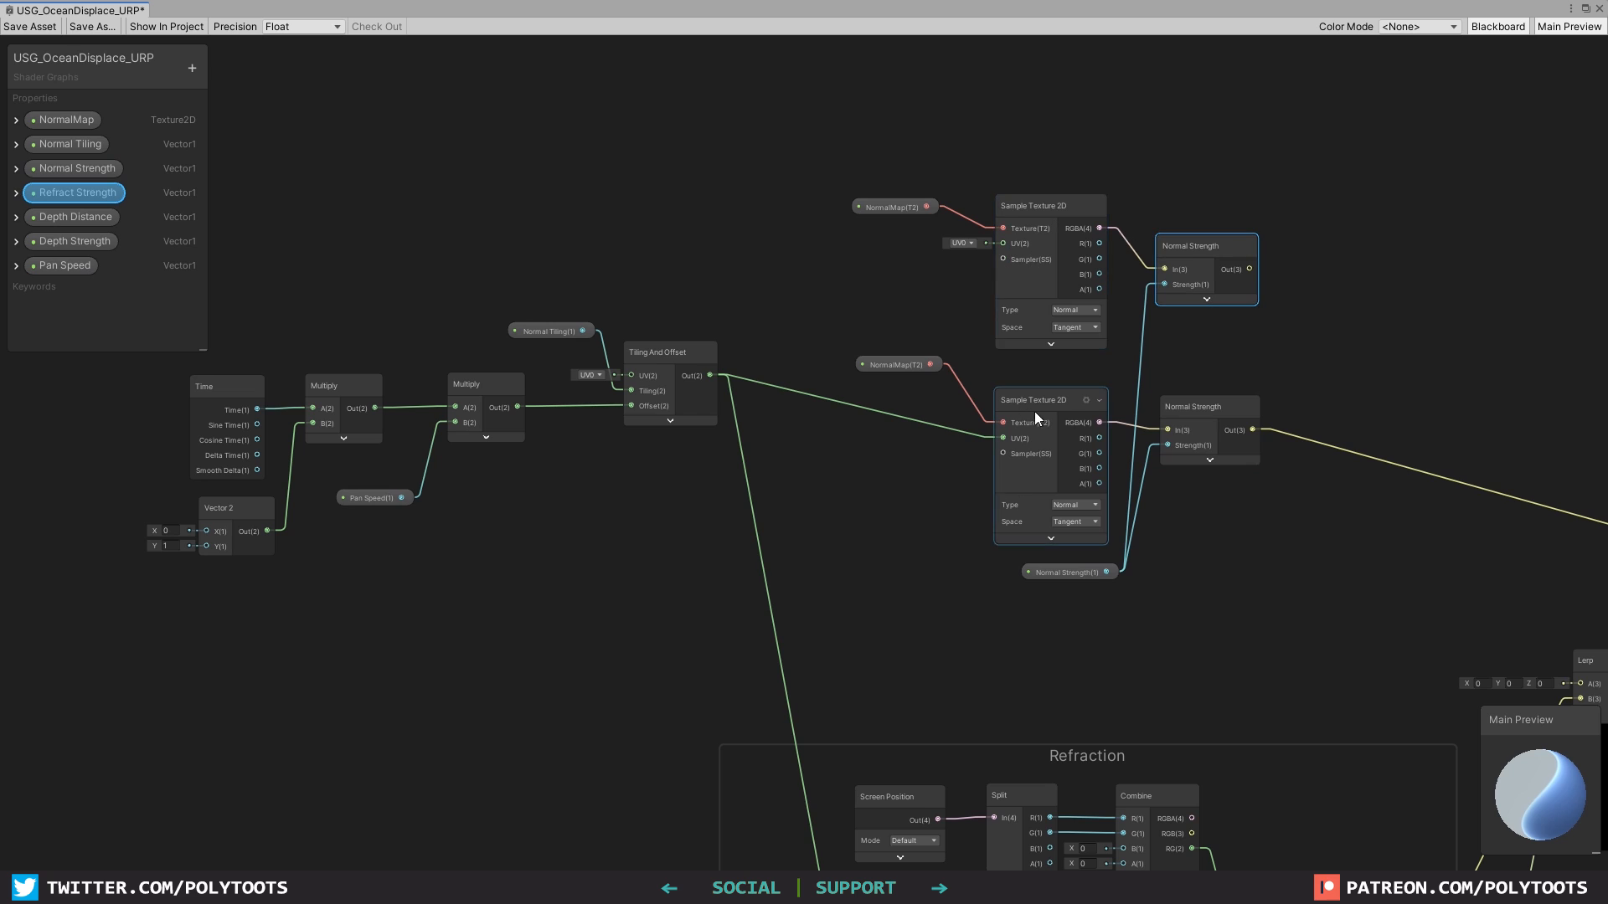
click(899, 364)
middle_drag(906, 365, 1058, 366)
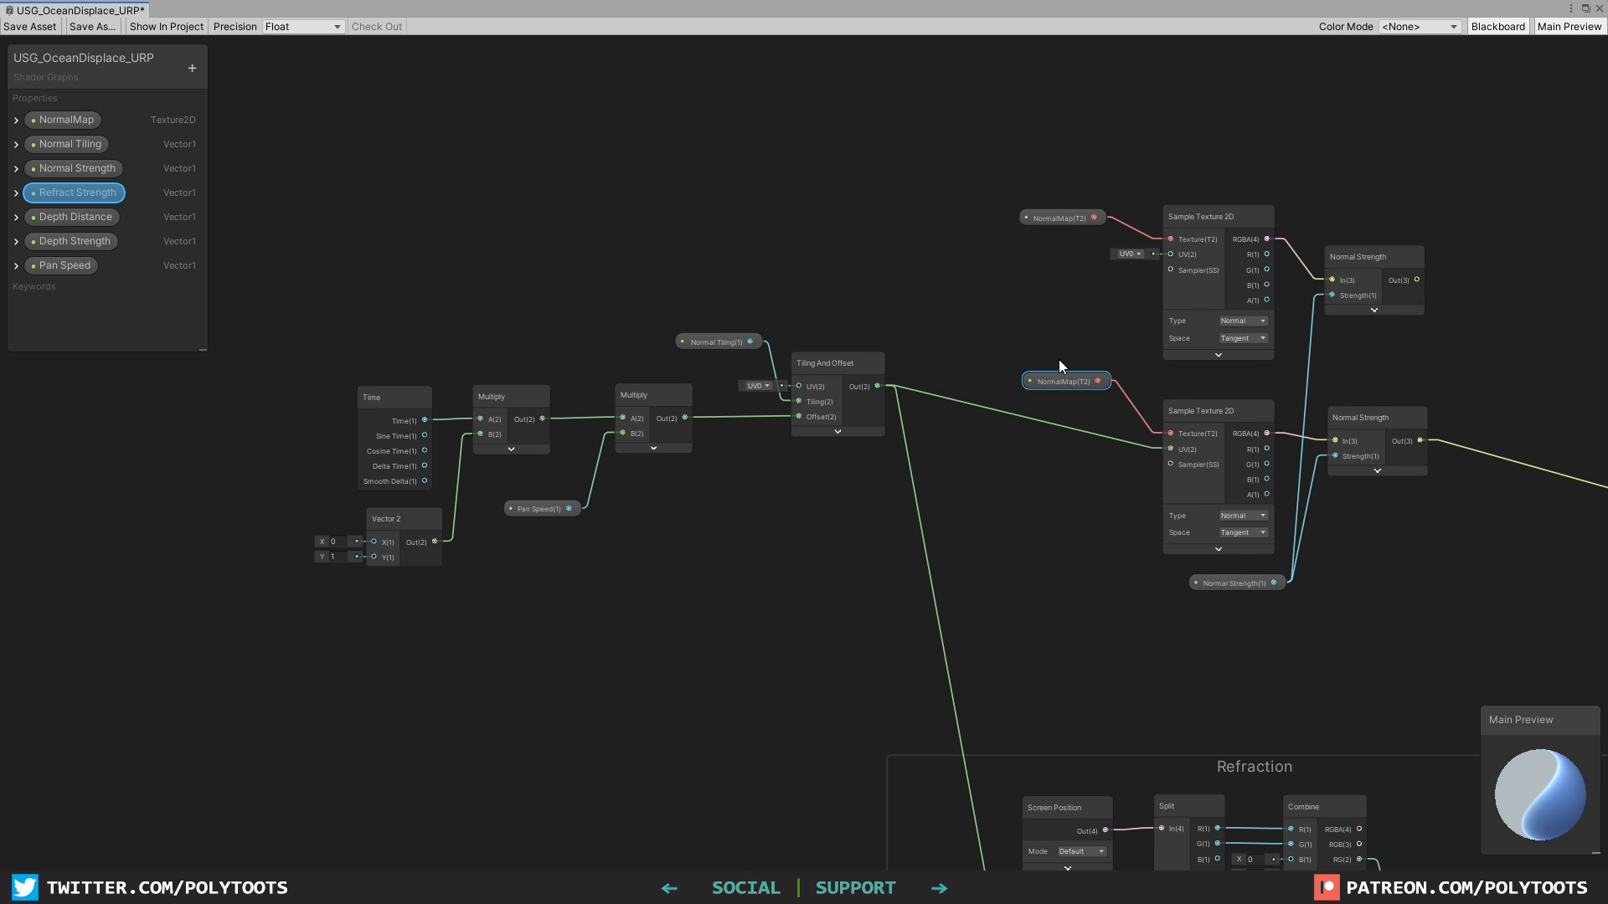
Duplicate the whole panning chain from Time and Vector 2 through Tiling And Offset and place the copy above the original.
click(879, 388)
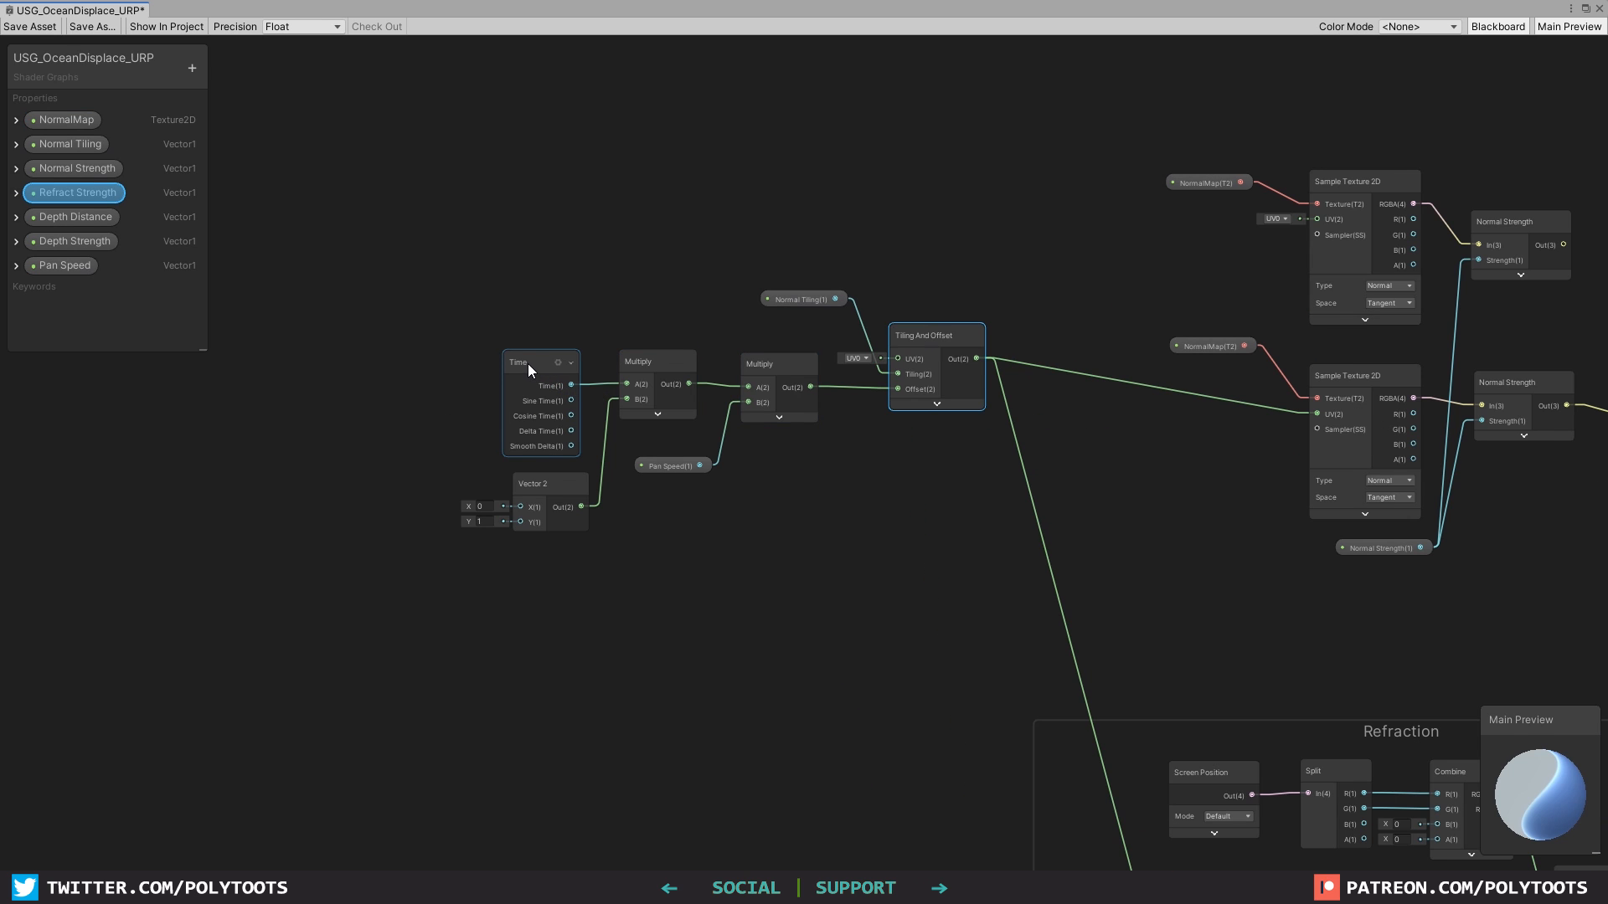
drag(415, 238, 981, 544)
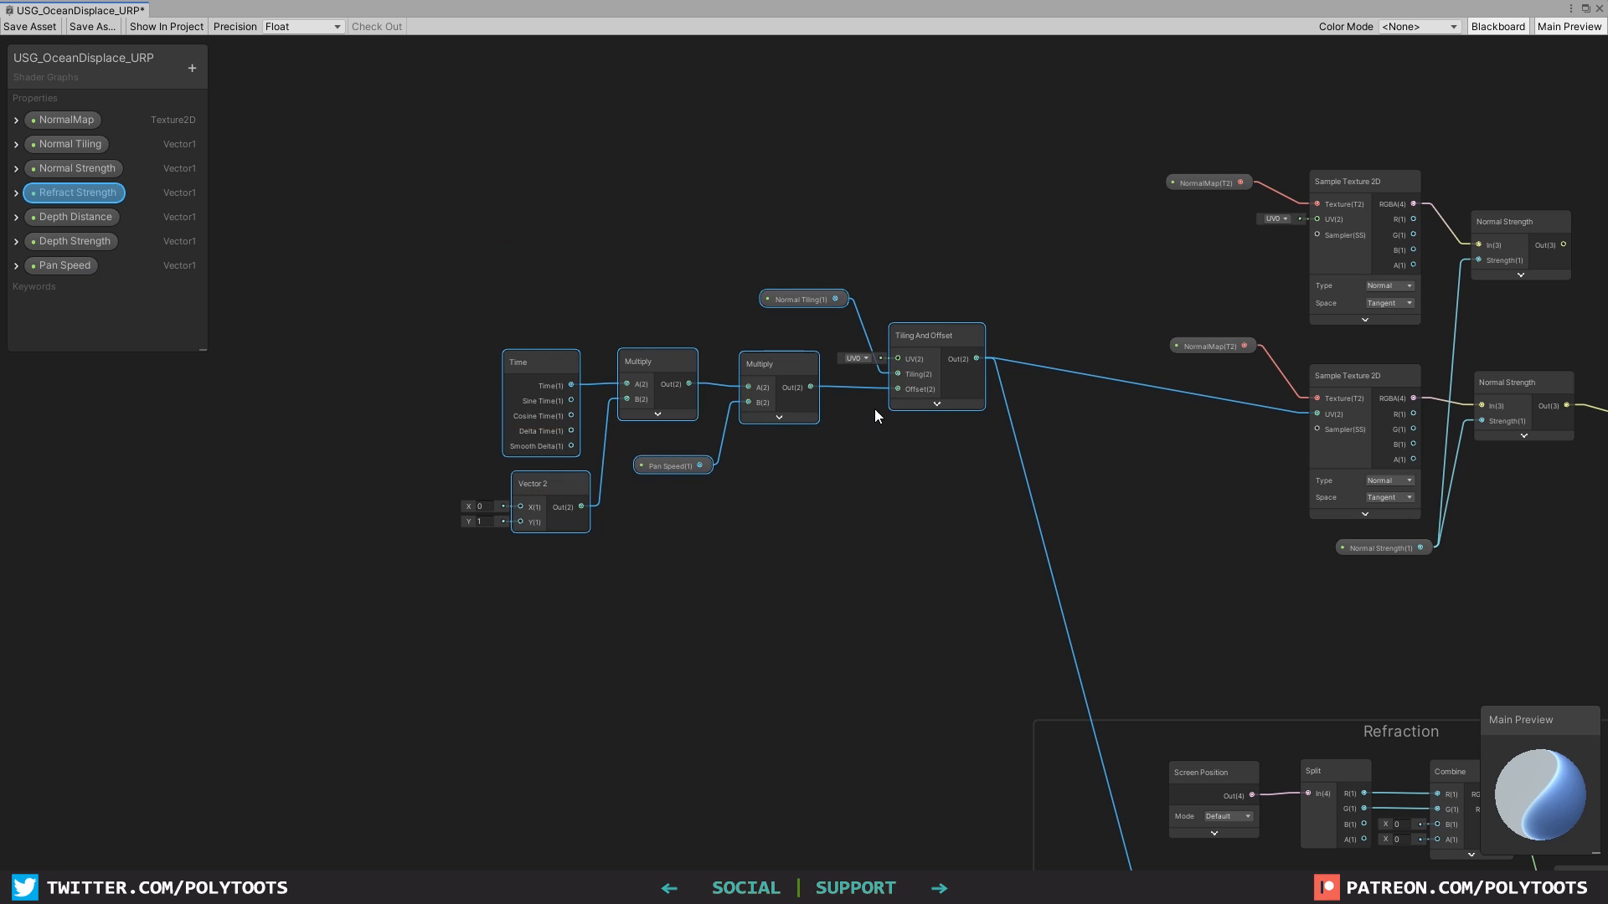
drag(921, 376, 914, 115)
key(ctrl+d)
middle_drag(845, 266, 984, 322)
click(743, 411)
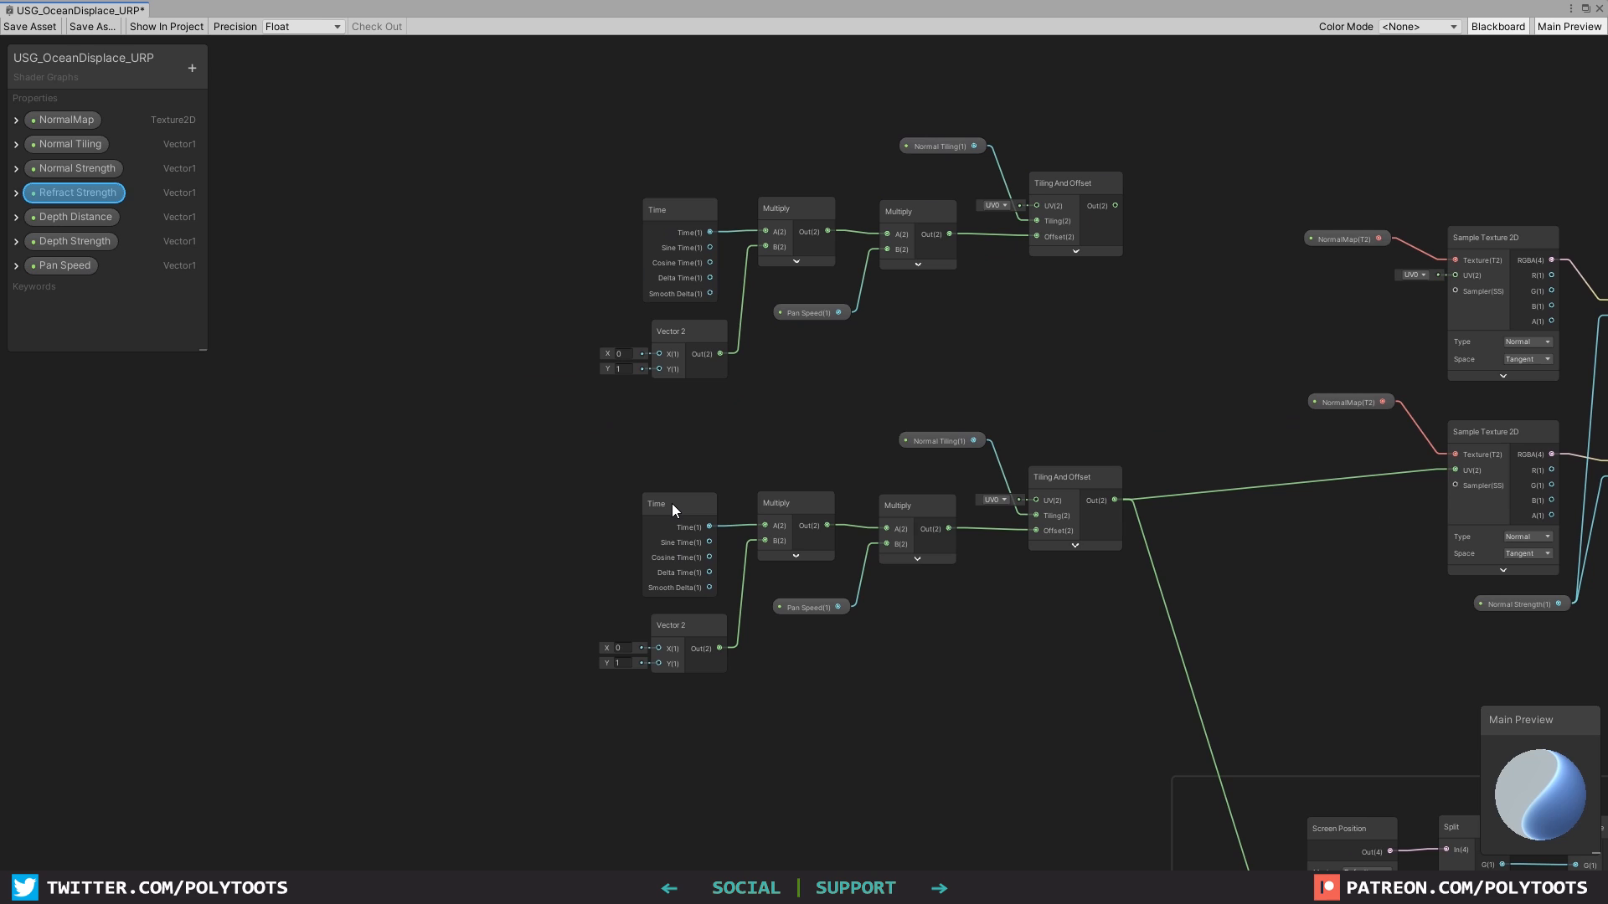
Feed the upper chain's first Multiply node from the original Time node and delete the copied Time node.
click(671, 506)
drag(671, 505, 766, 231)
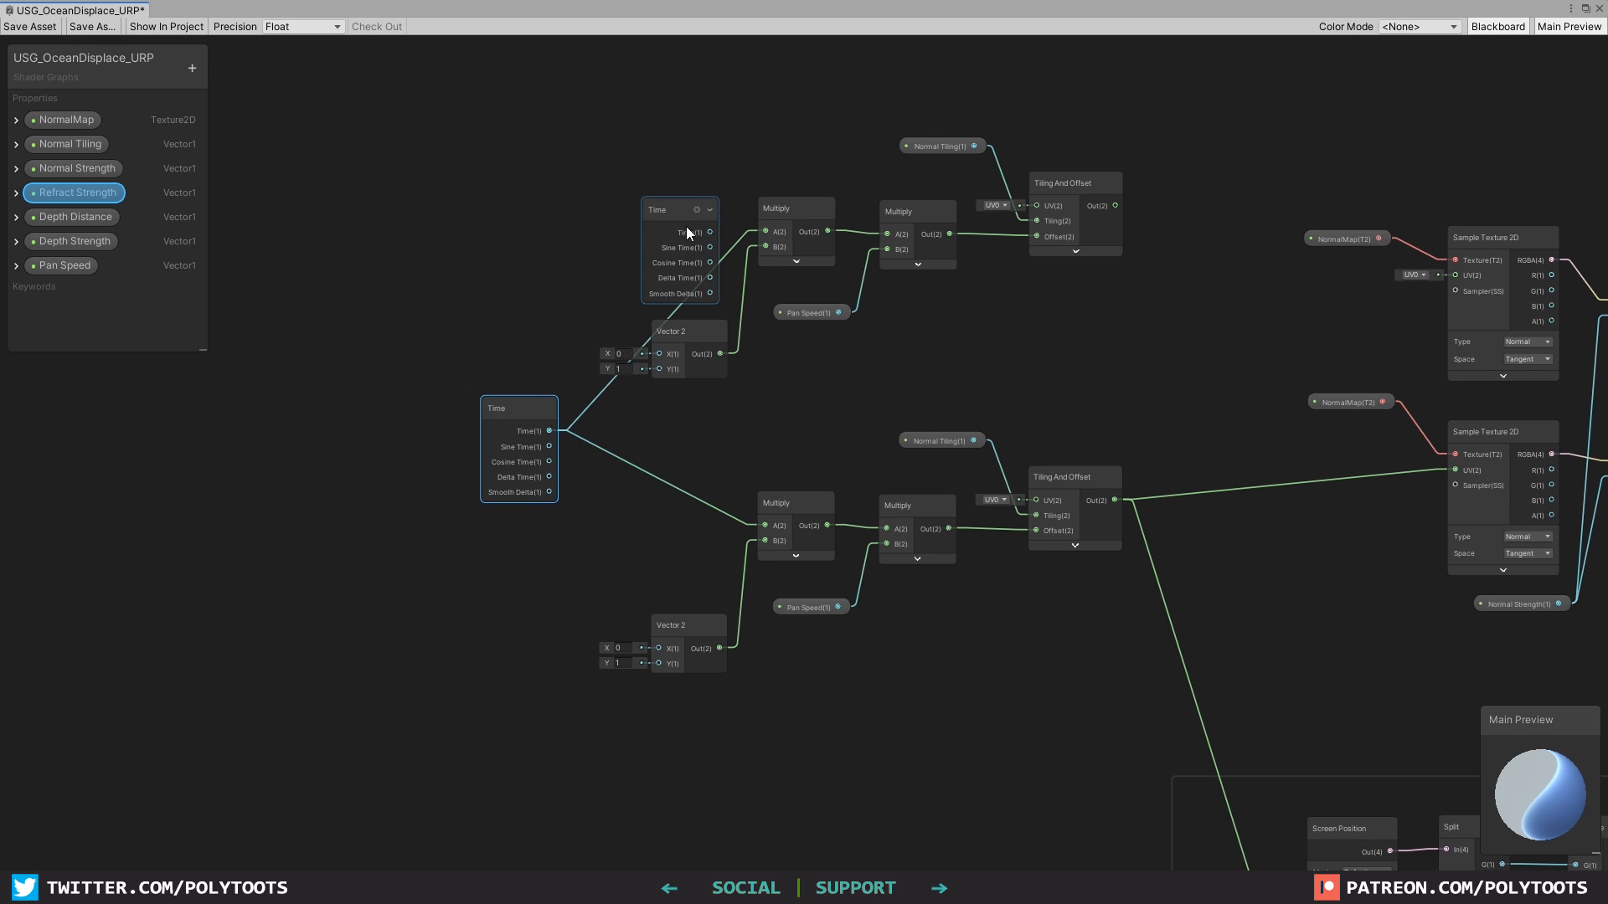
click(675, 224)
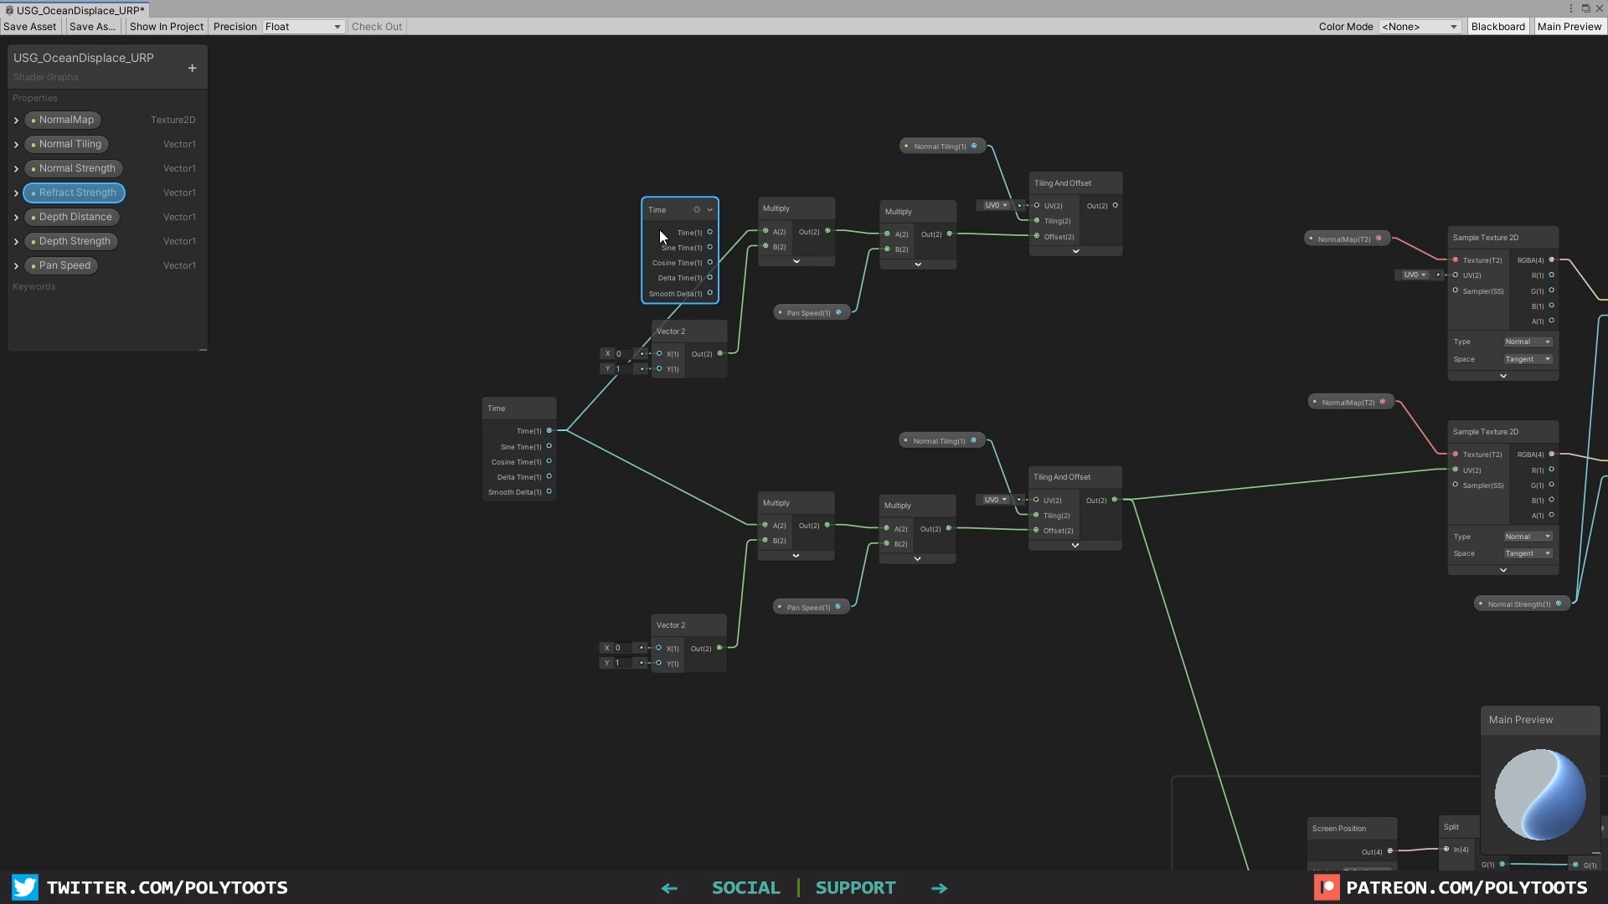
key(Delete)
drag(504, 412, 459, 342)
Move both Vector 2 nodes slightly up, closer to the Multiply nodes they feed.
click(675, 621)
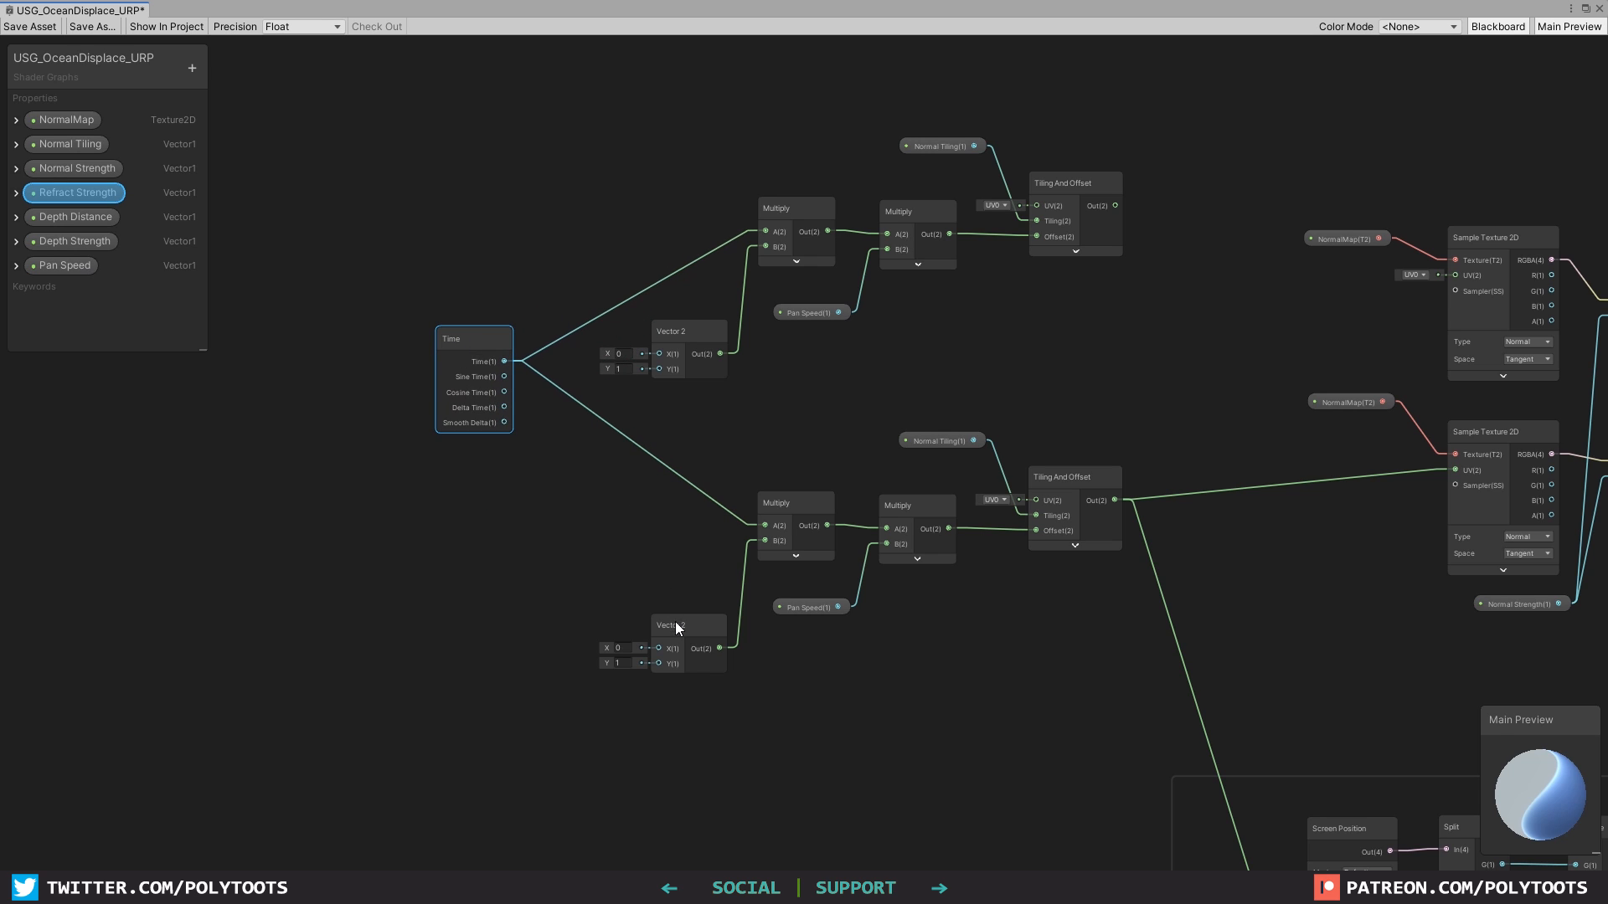
drag(674, 622, 678, 593)
click(667, 327)
drag(678, 332, 681, 310)
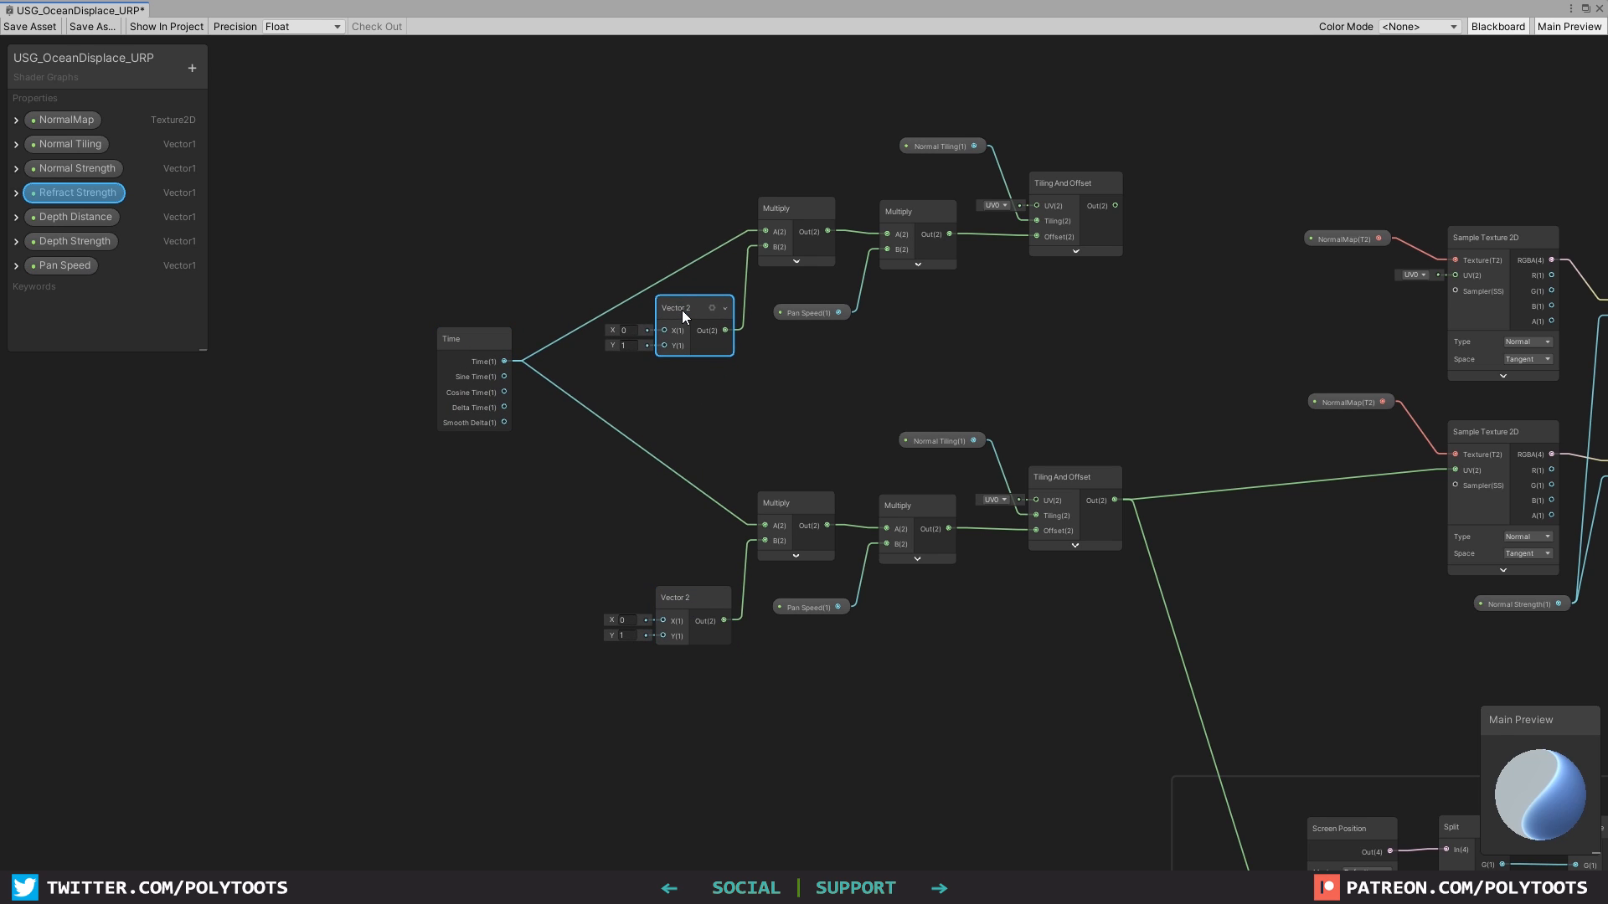
Set X to 0.1 on the upper Vector 2 node, and X to 0.3 and Y to -1 on the lower one.
click(629, 330)
click(624, 635)
text(-1)
key(Tab)
scroll(650, 534, up, 3)
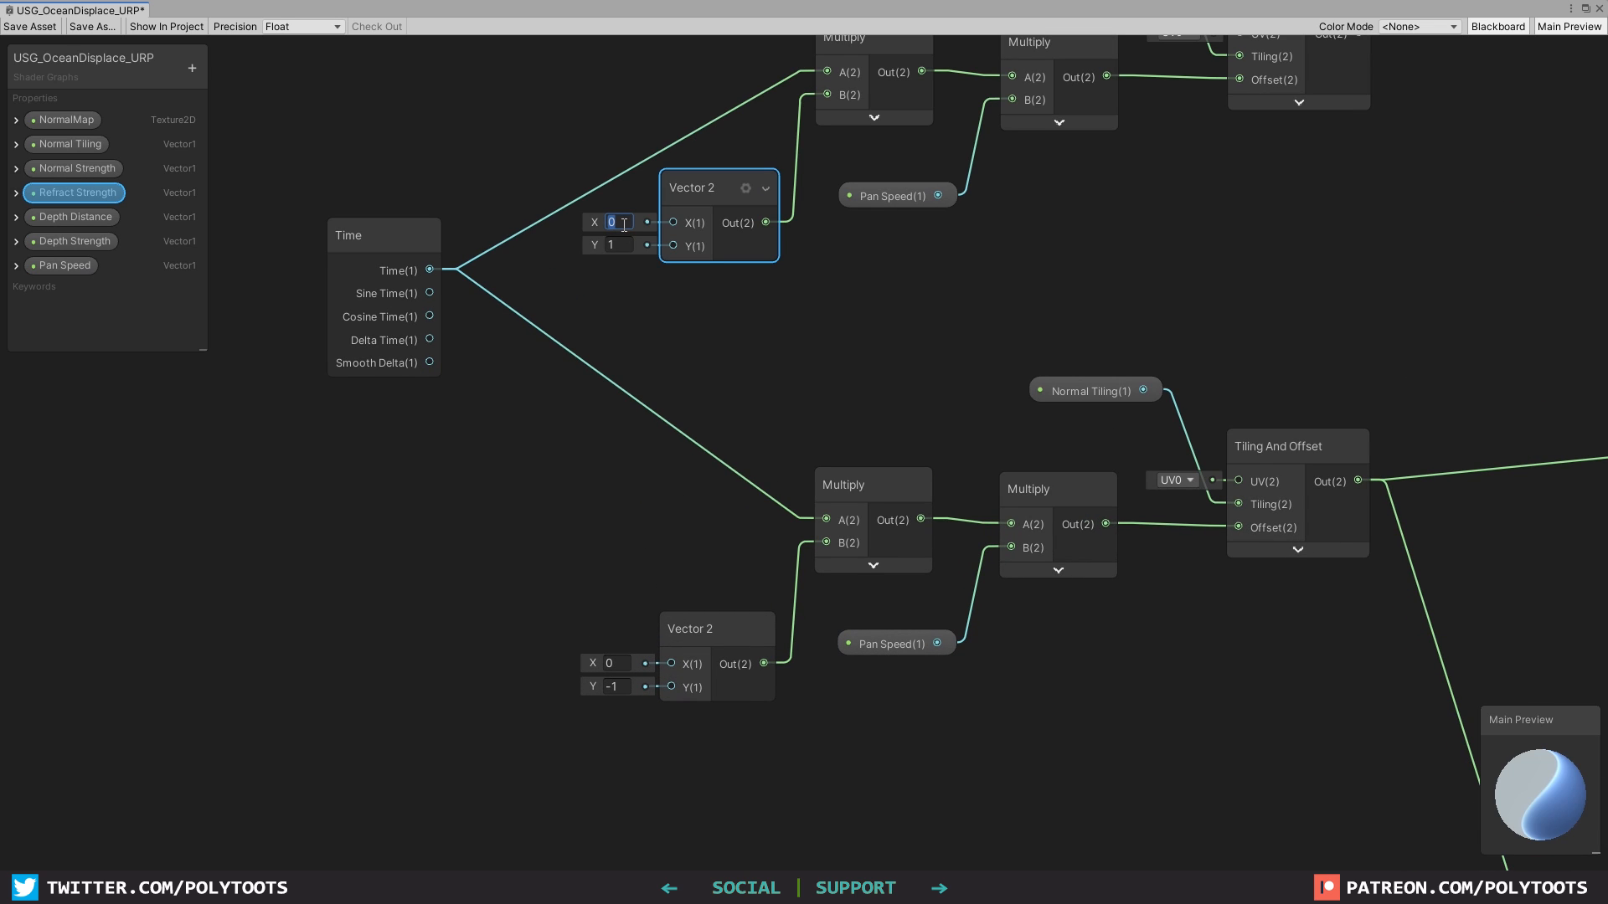
text(.1)
click(623, 664)
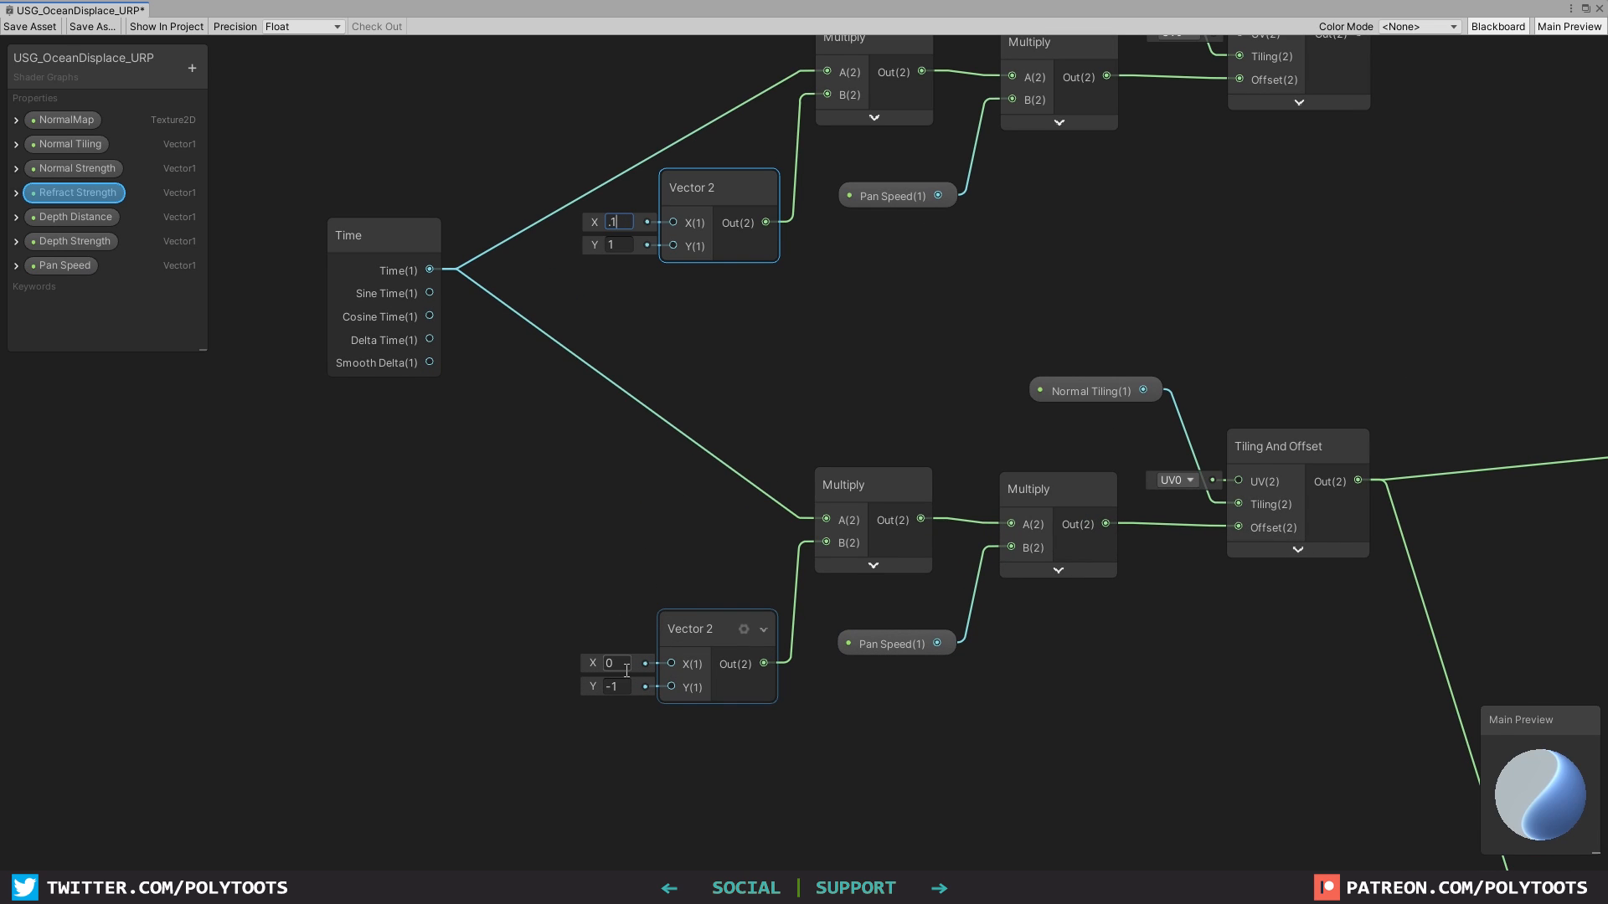
text(.3)
key(Tab)
drag(653, 481, 958, 523)
middle_drag(952, 349, 811, 475)
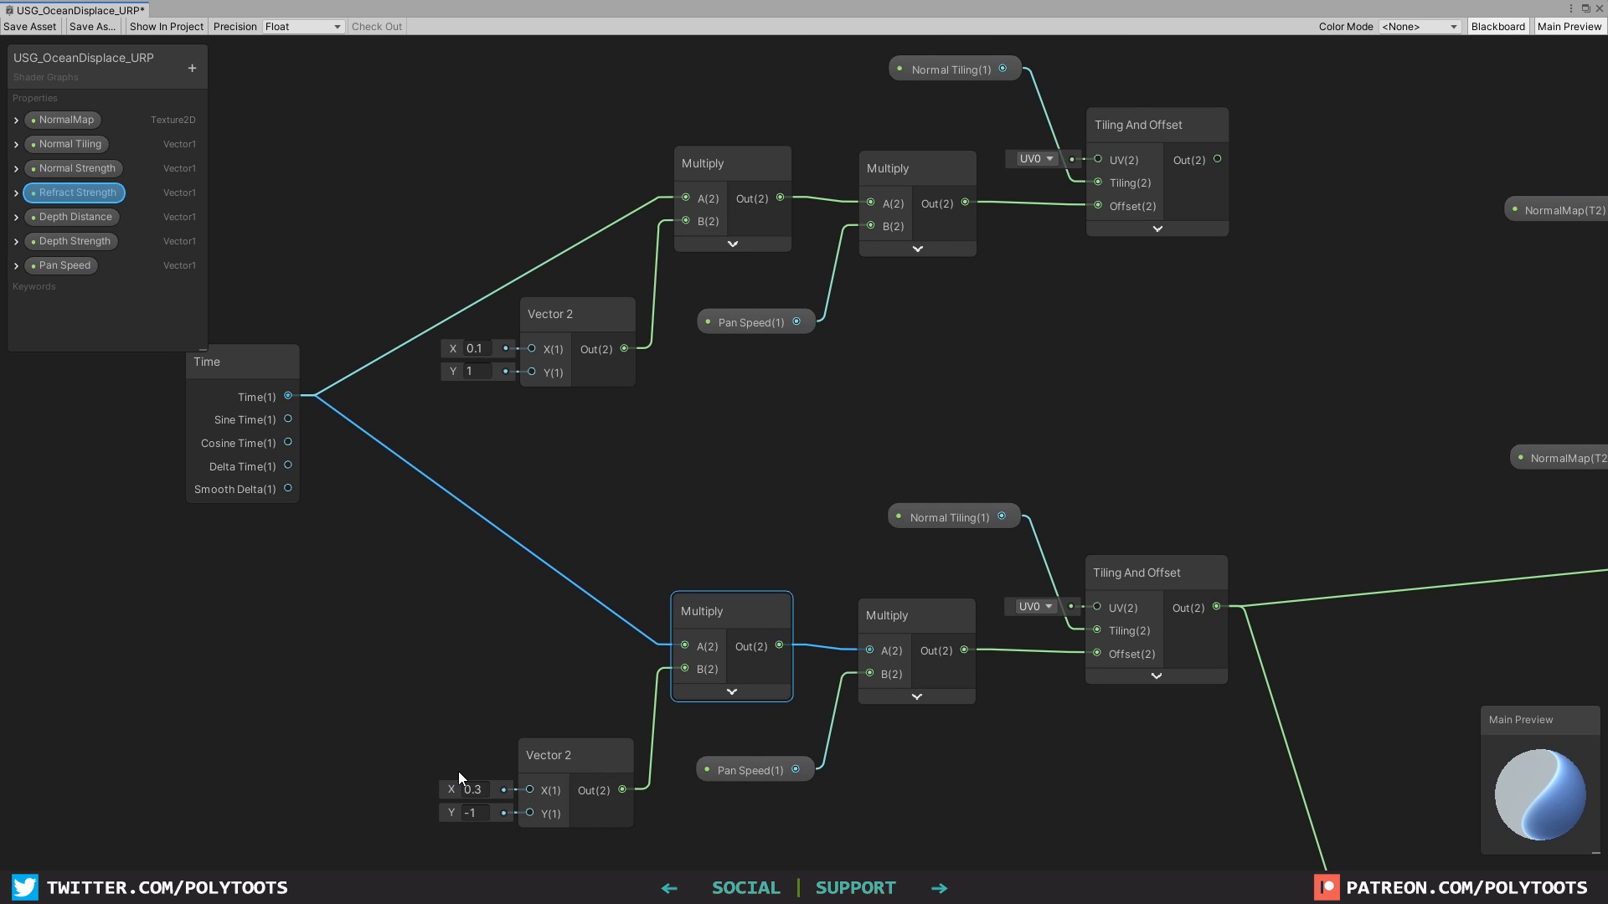
Tidy the upper panning chain by nudging its Normal Tiling, Pan Speed, Multiply and Tiling And Offset nodes into cleaner spacing.
scroll(741, 513, down, 2)
drag(847, 587, 837, 588)
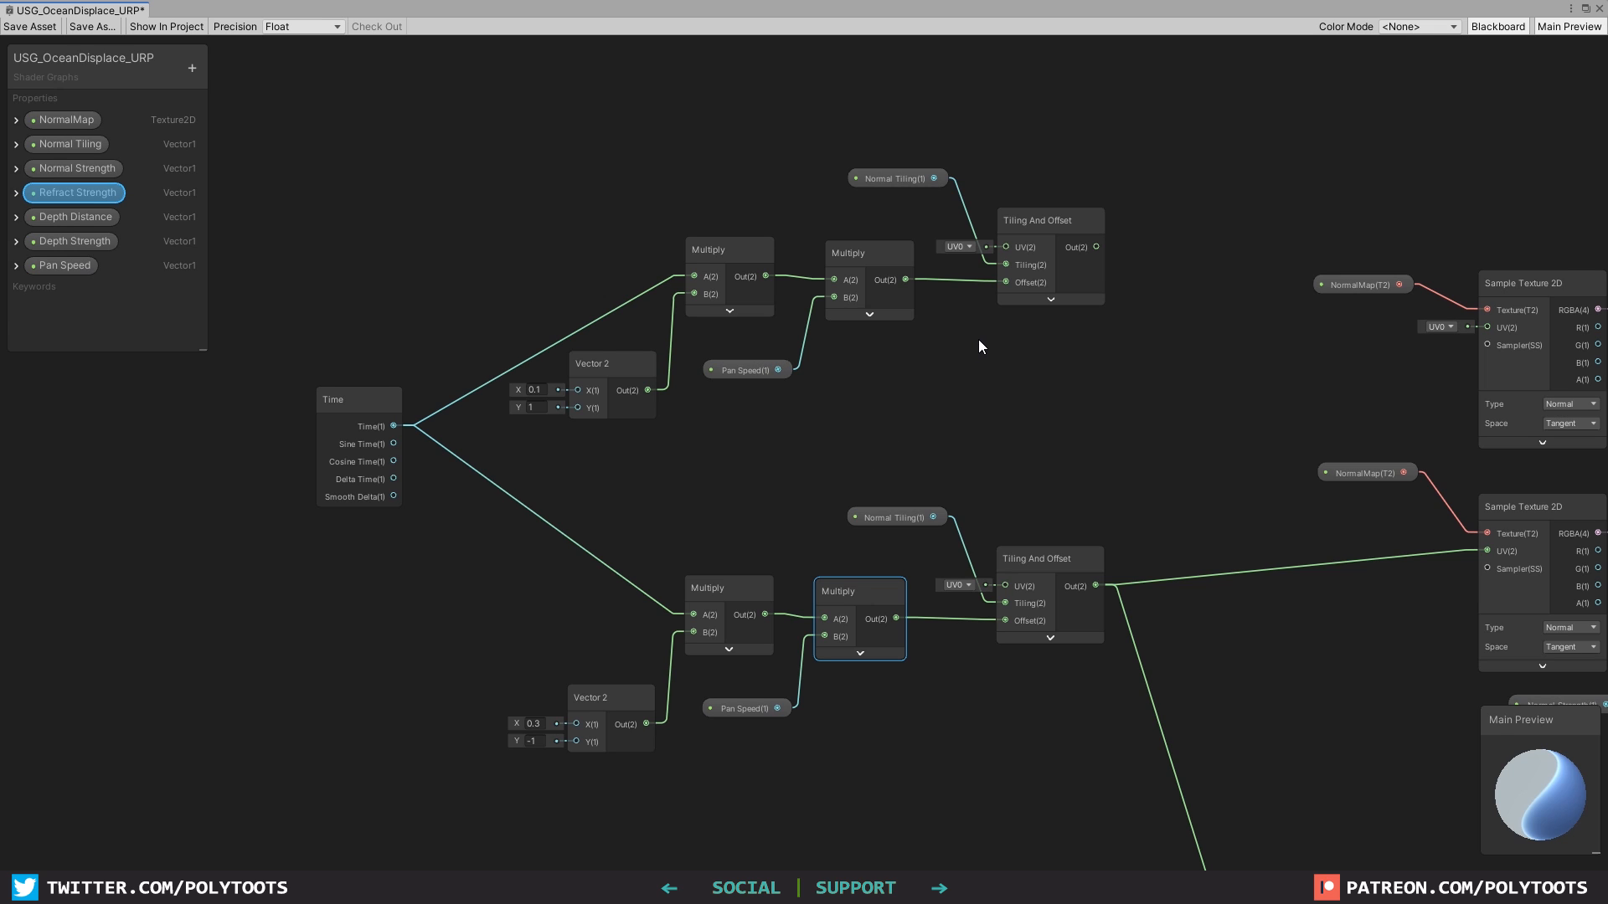
drag(898, 180, 919, 177)
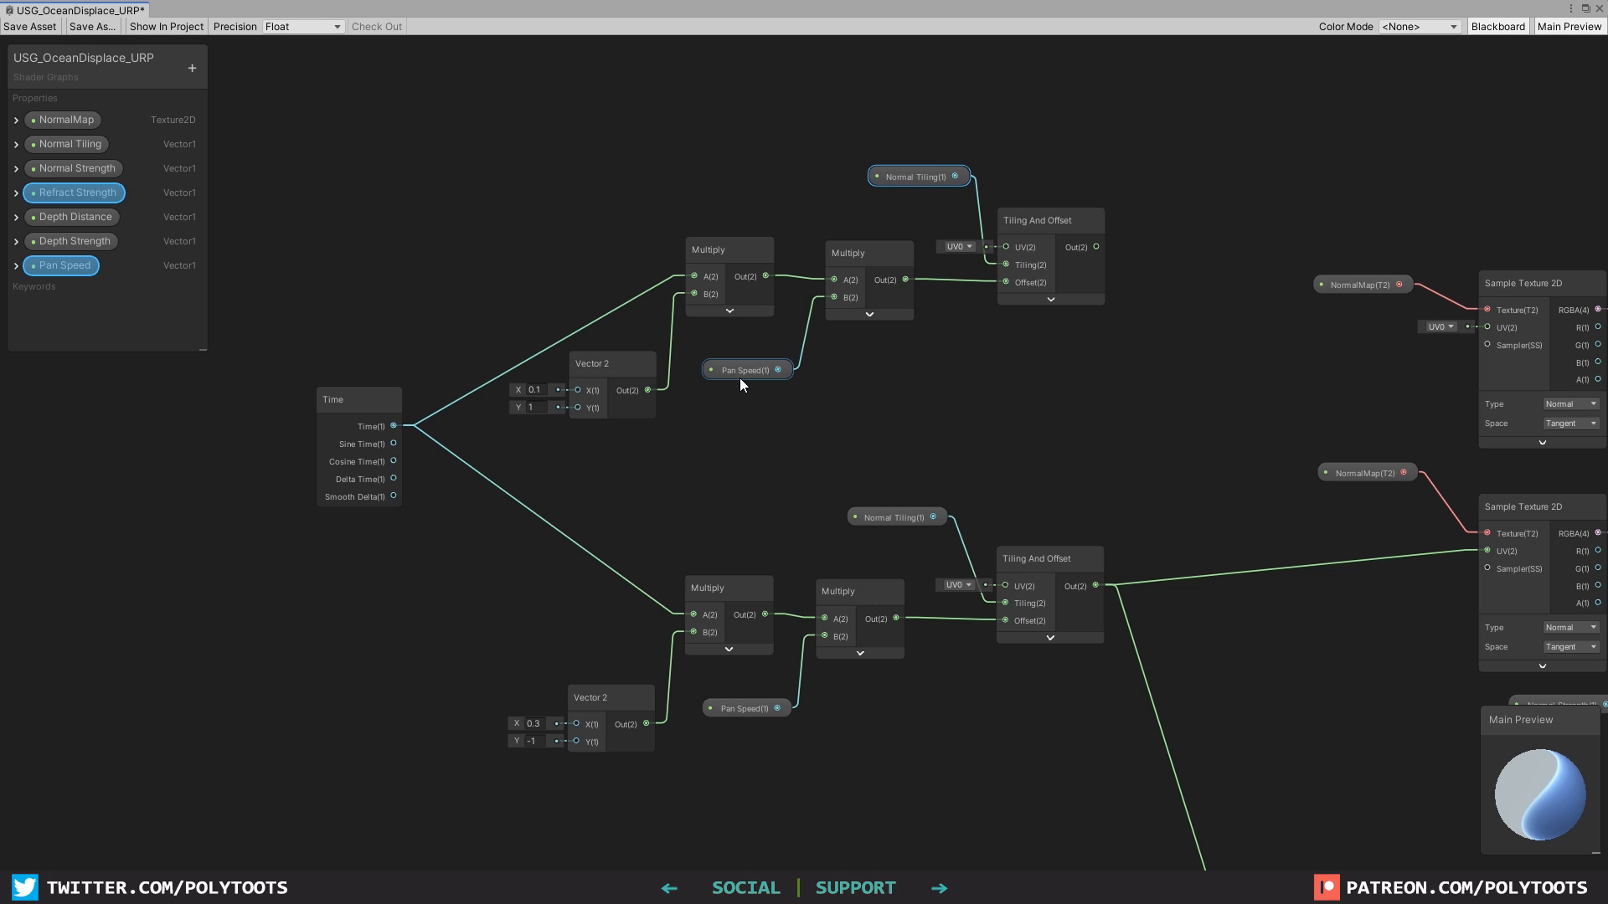
drag(750, 374, 768, 365)
drag(711, 251, 695, 256)
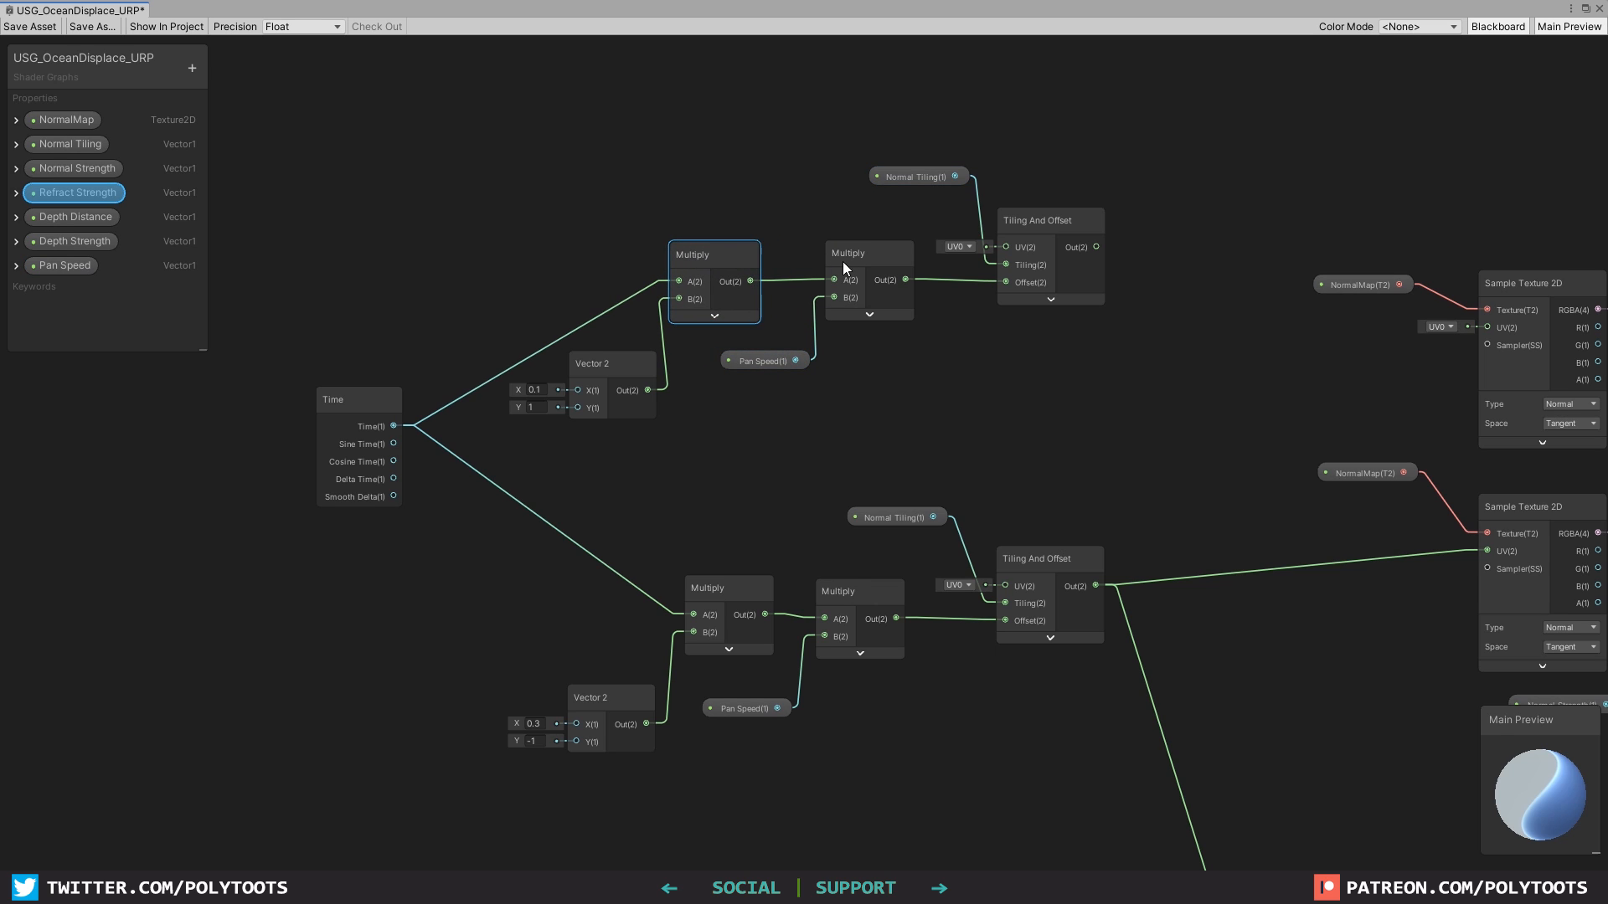
drag(842, 261, 839, 262)
drag(1038, 226, 1034, 224)
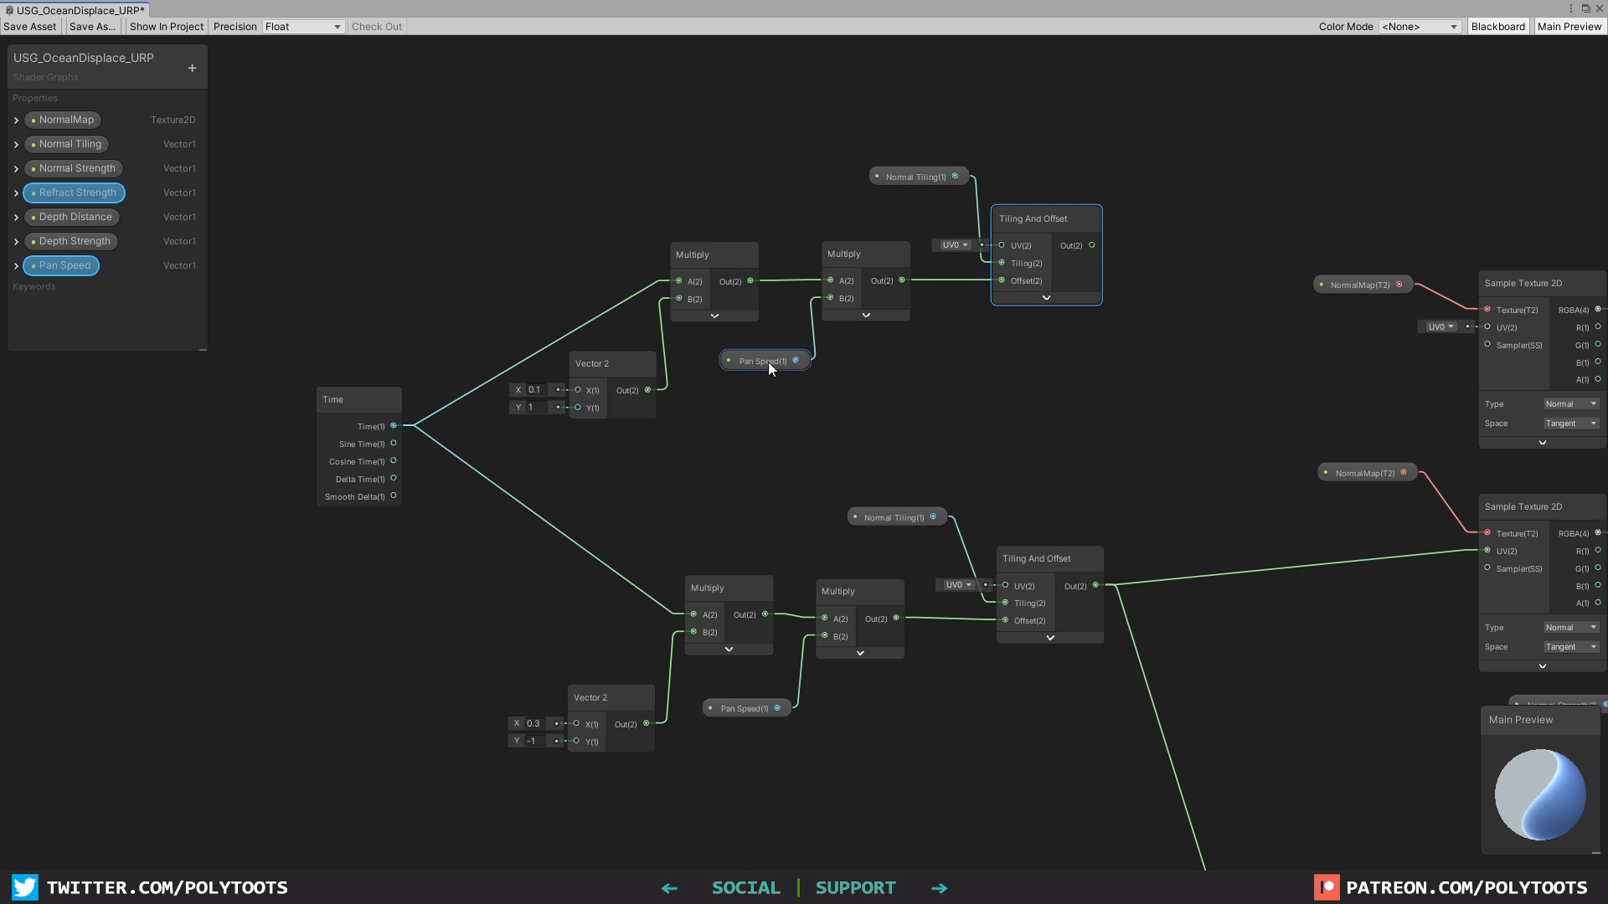
Add a Multiply node that scales the upper Normal Tiling by 1.5 and feeds the upper Tiling And Offset node's Tiling input.
text(mul)
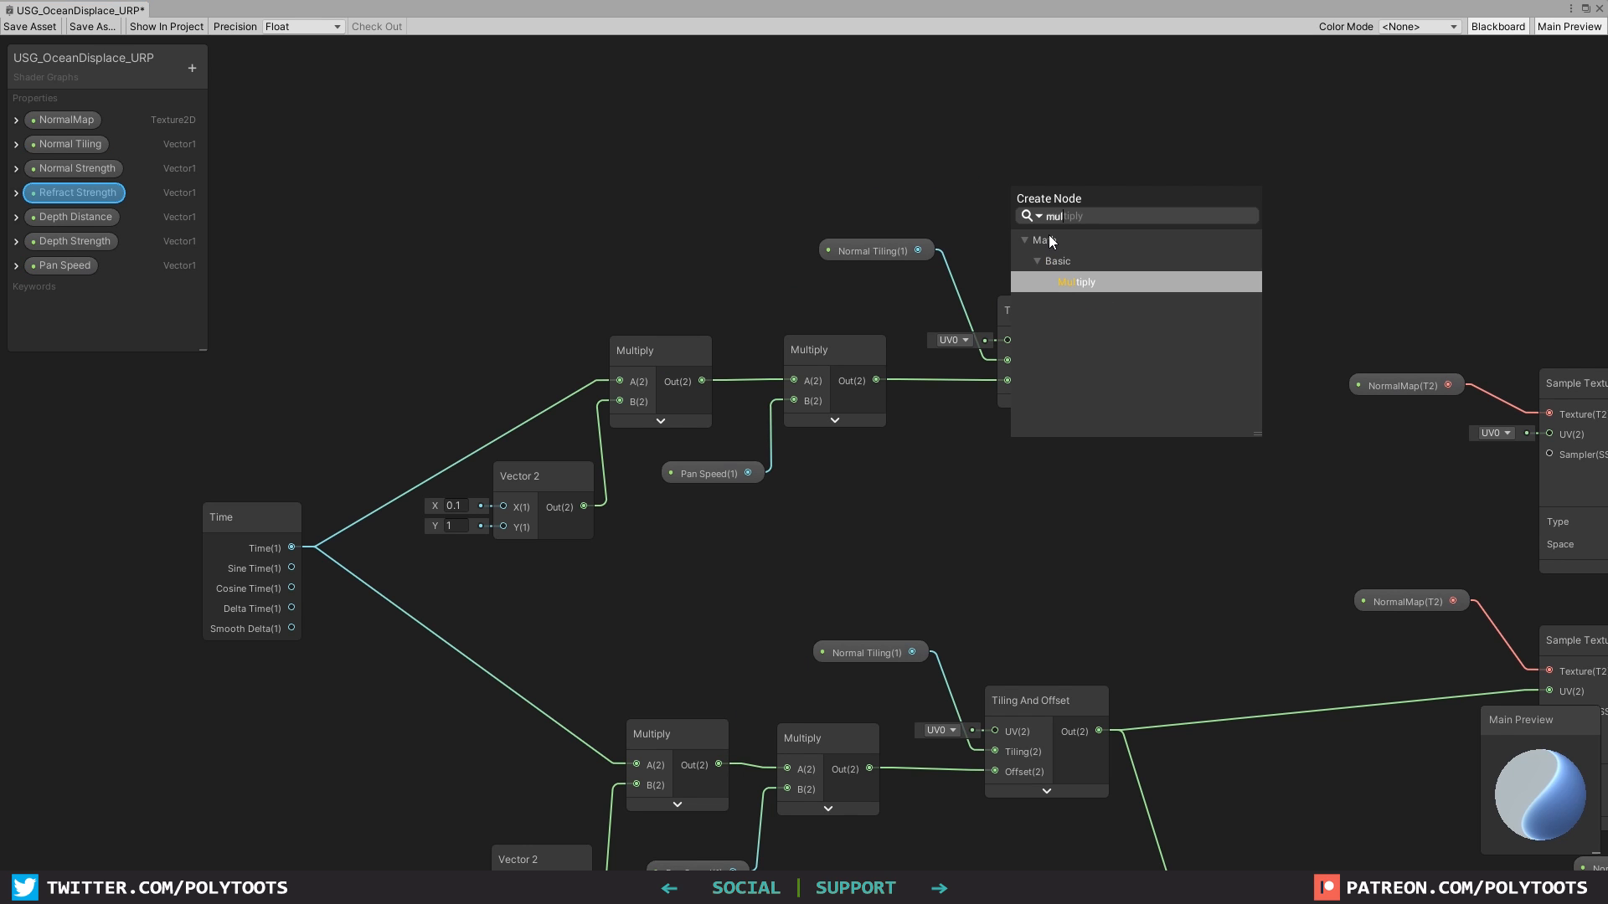
double_click(1064, 284)
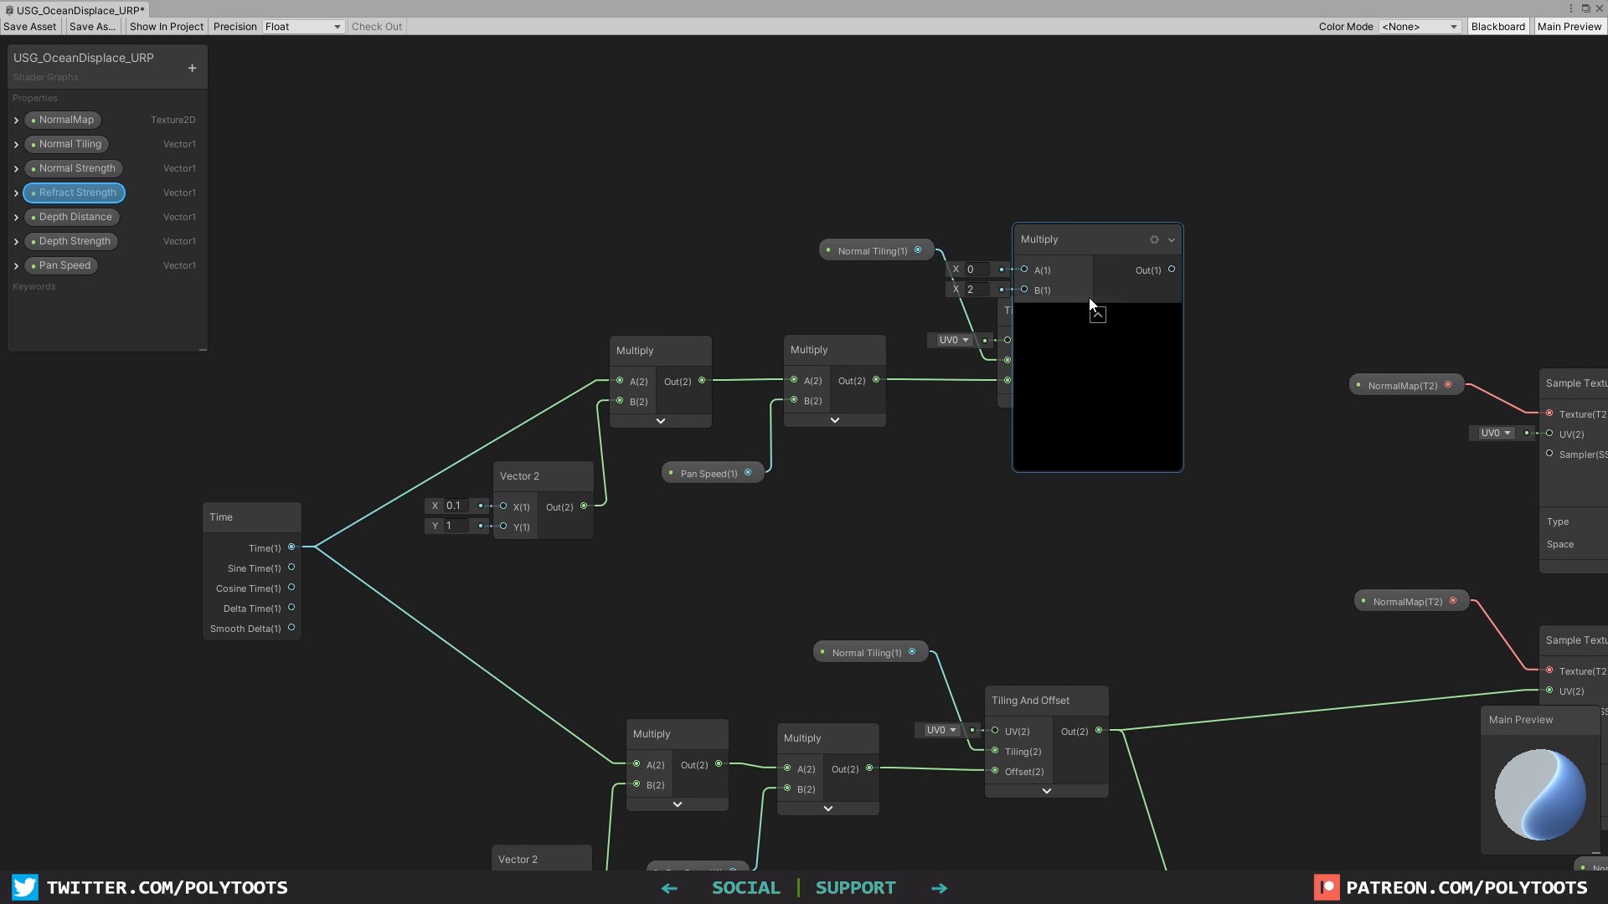
click(1097, 315)
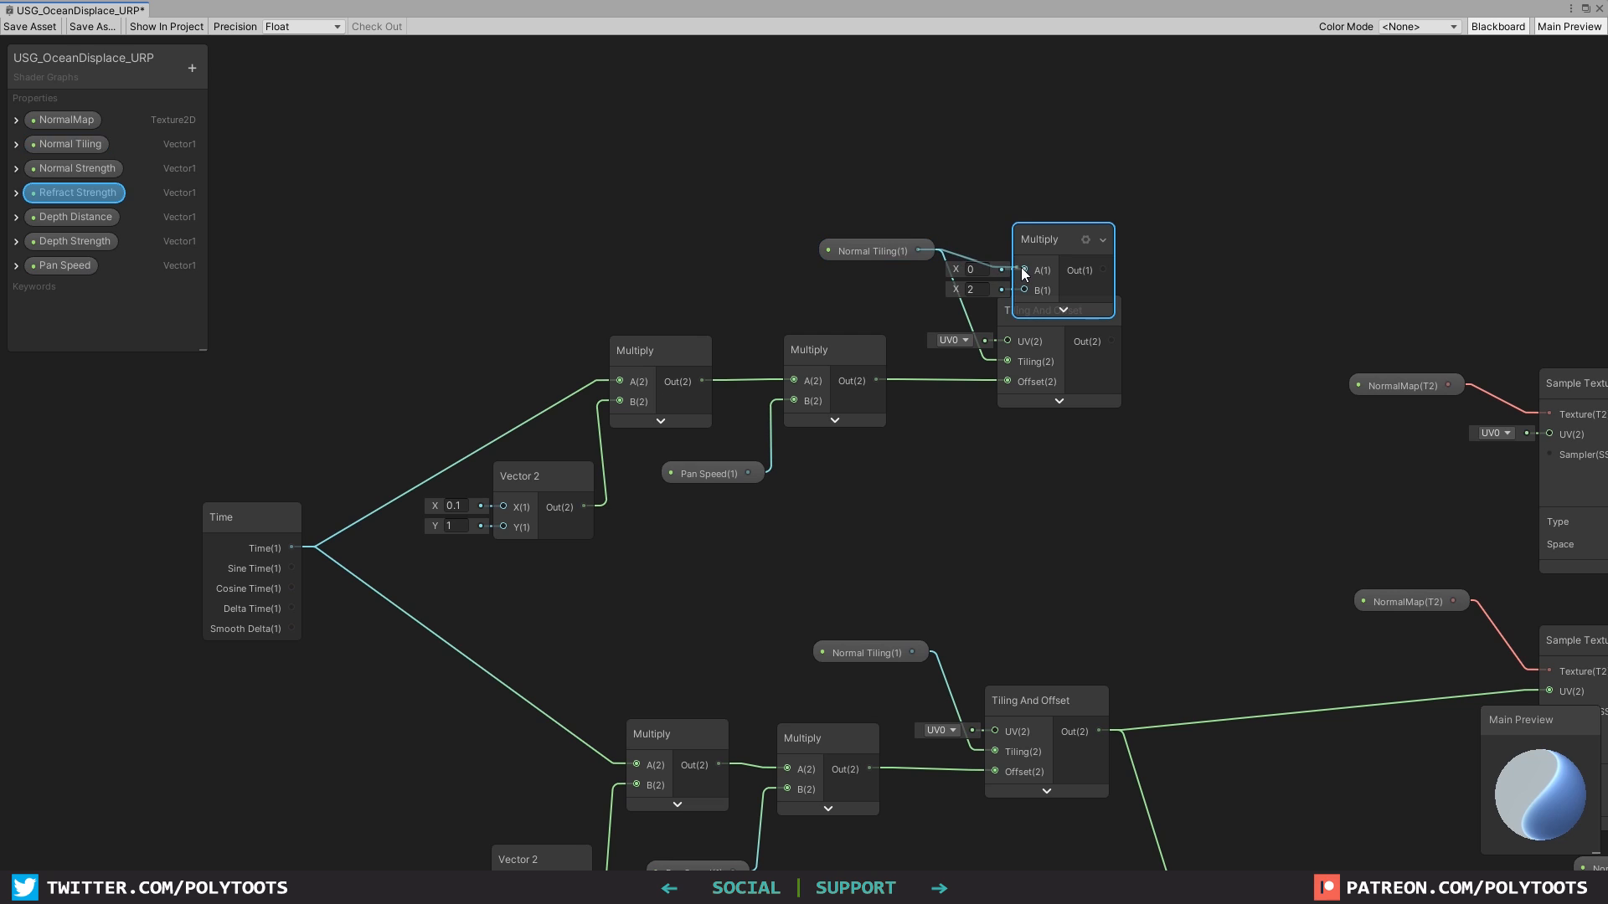
drag(917, 250, 855, 220)
drag(1024, 239, 1004, 173)
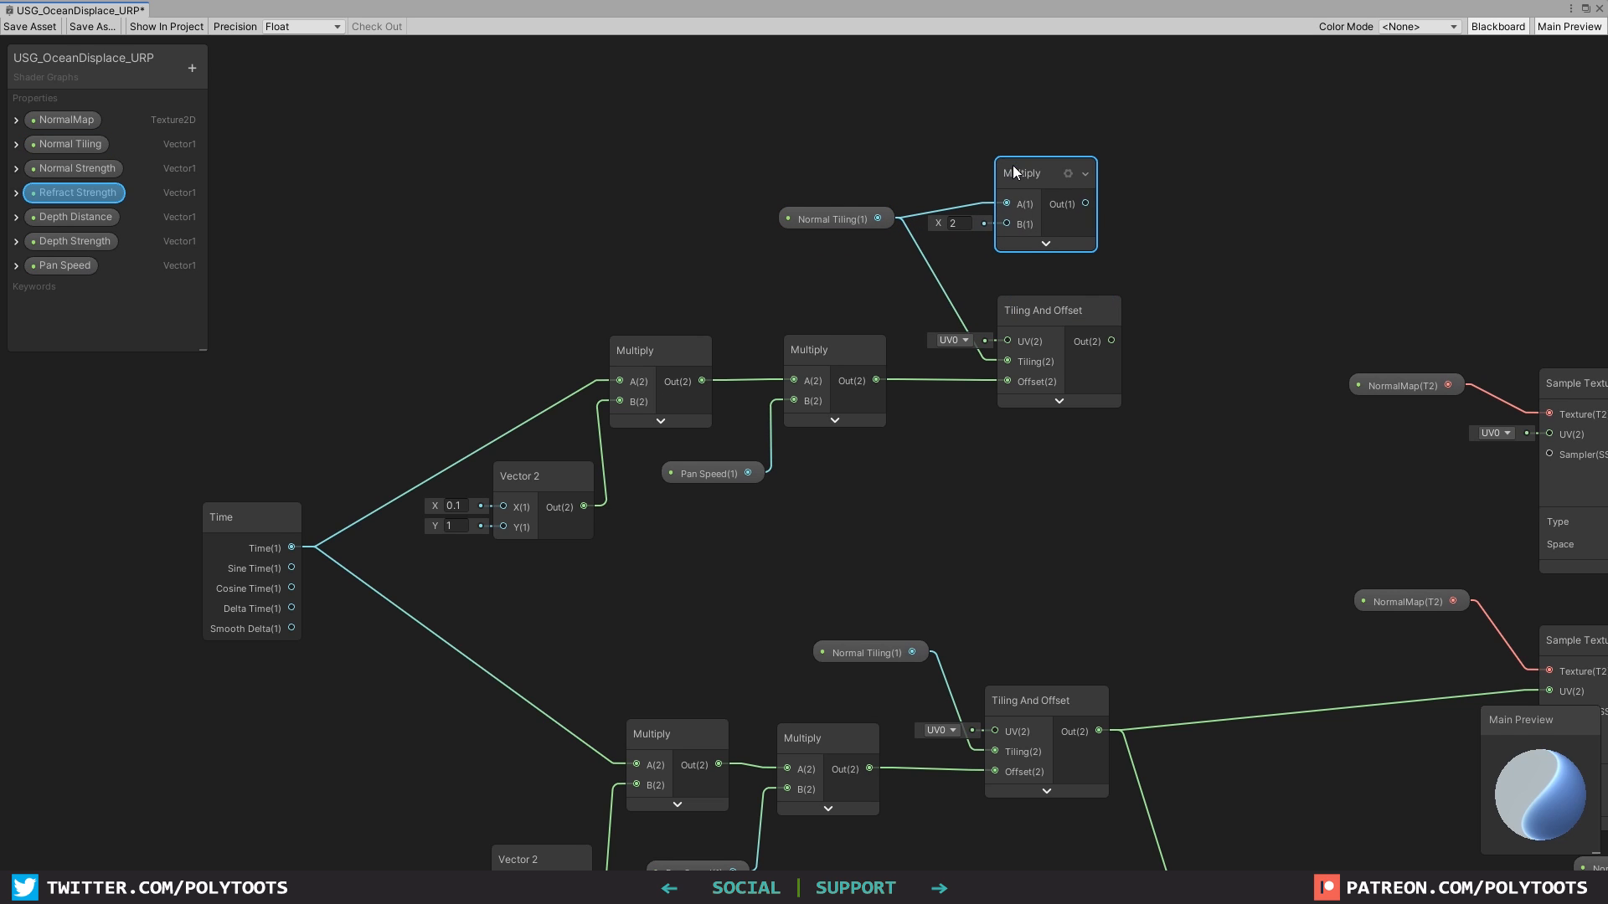
click(962, 225)
drag(1085, 203, 1008, 361)
Arrange the upper Normal Tiling and its new Multiply node compactly above the chain, just before Tiling And Offset.
drag(823, 216, 761, 198)
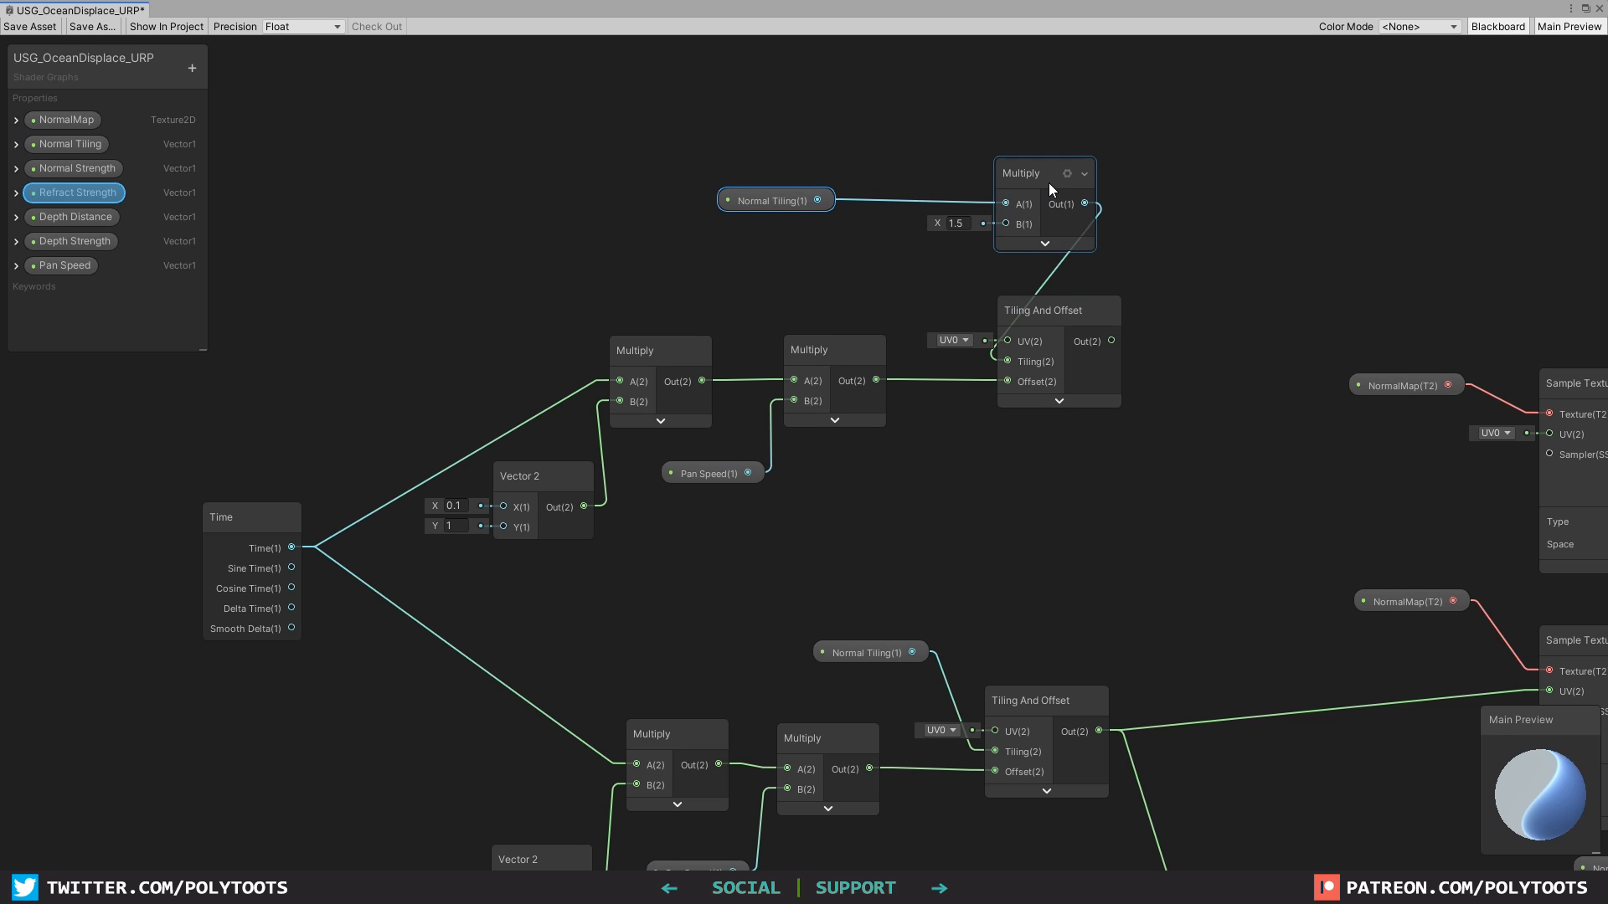
drag(1033, 175, 906, 235)
drag(785, 196, 787, 231)
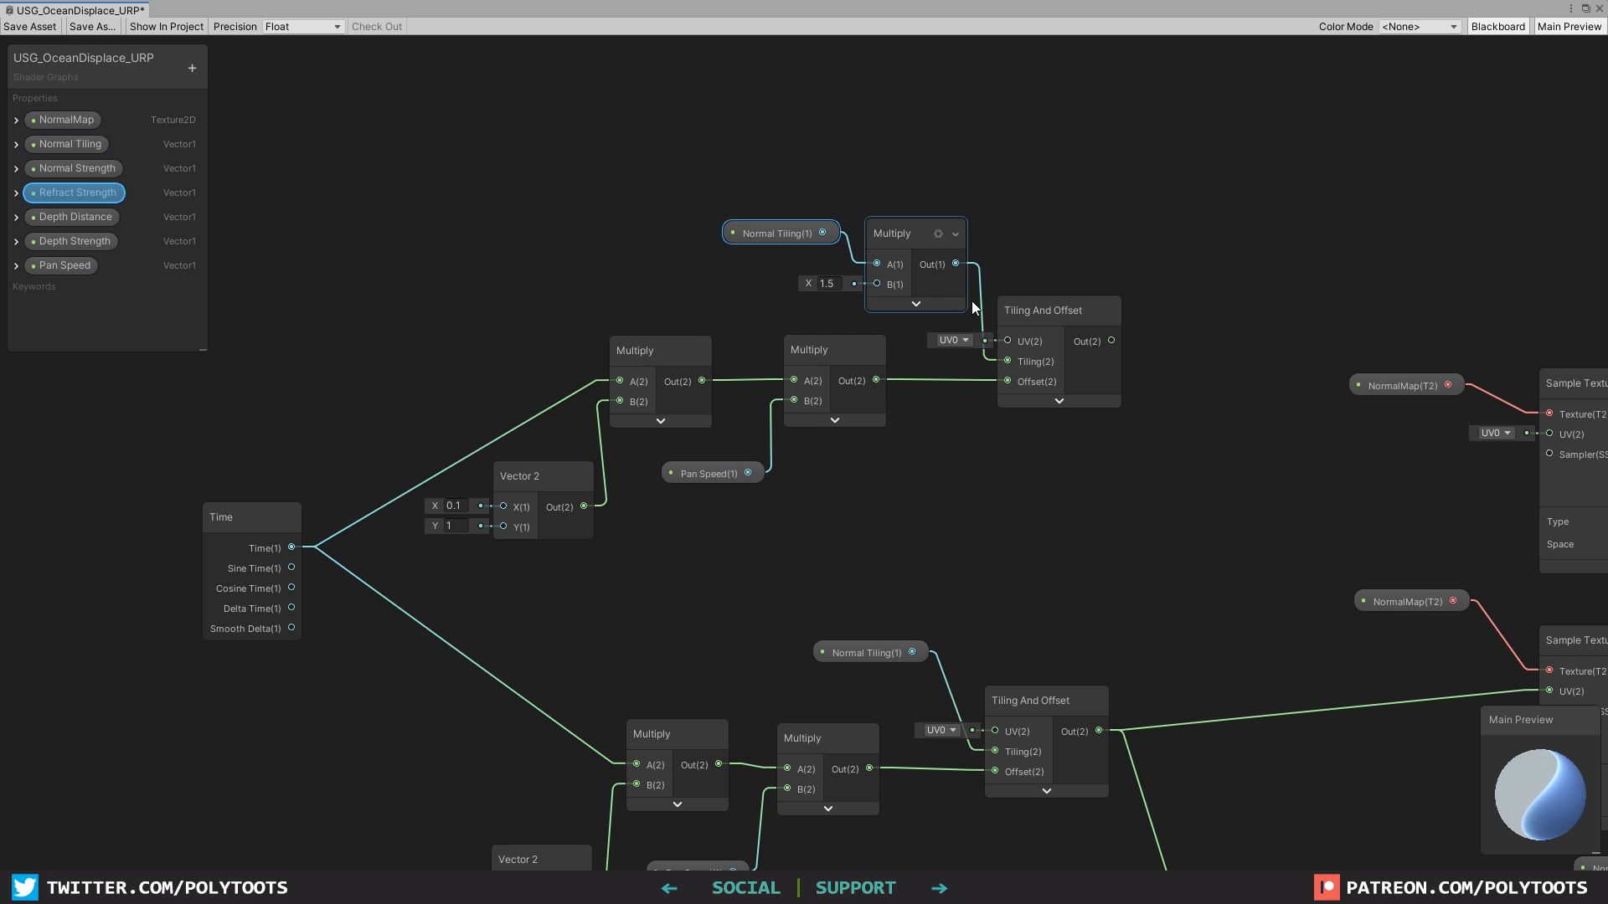
click(1017, 374)
drag(1044, 307, 1047, 309)
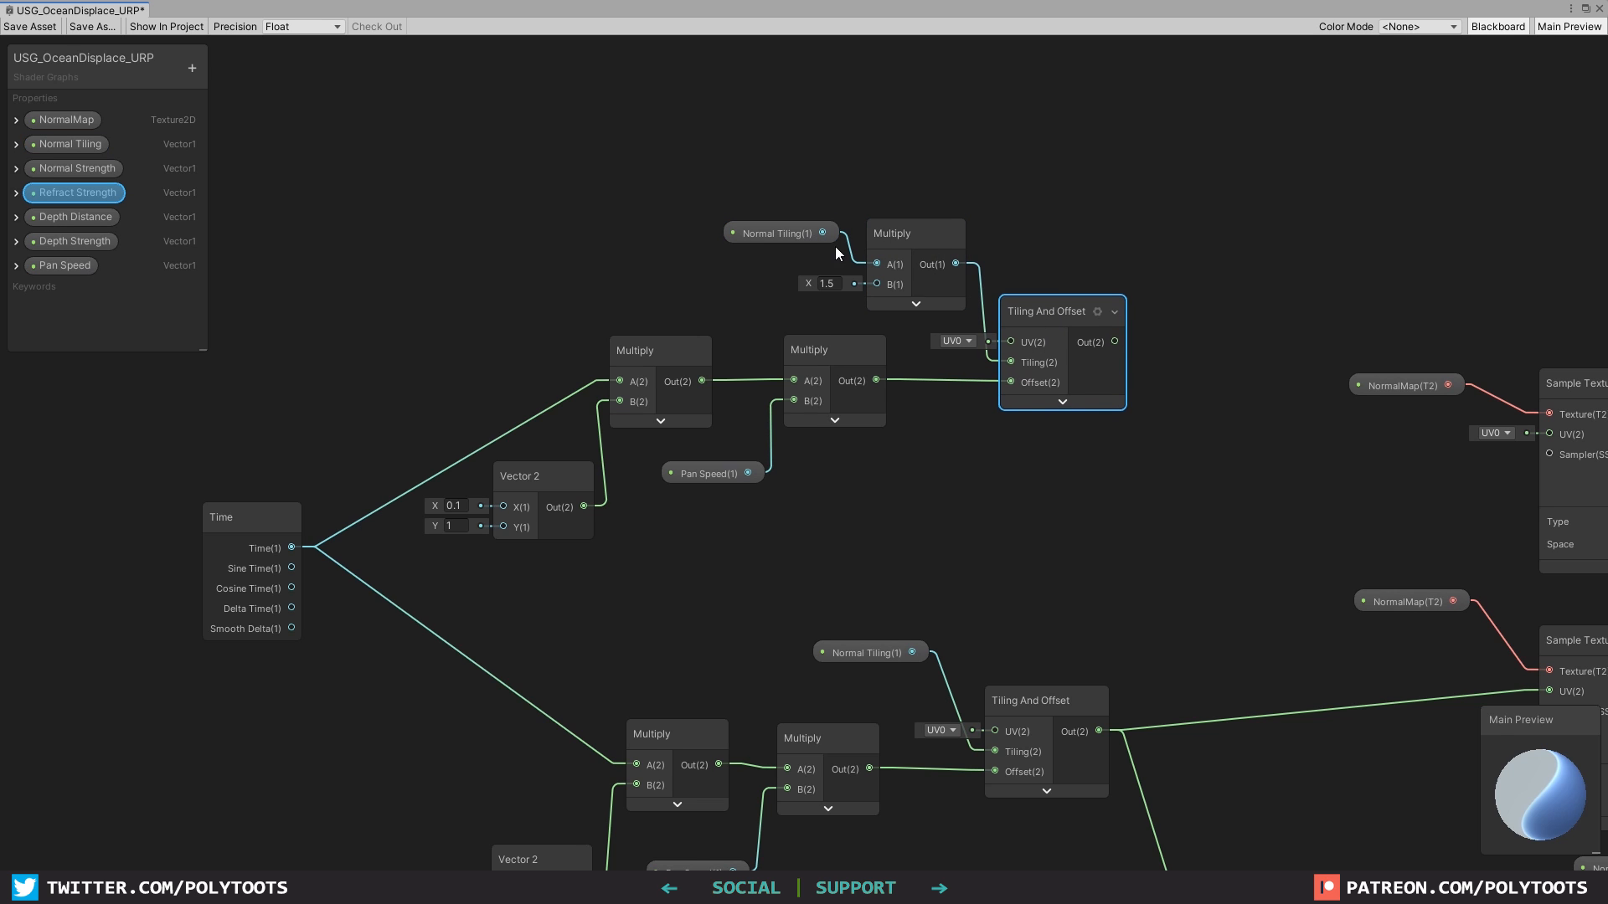
Nudge the upper Pan Speed node and connect the upper Tiling And Offset output to the upper Sample Texture 2D's UV input.
middle_drag(1028, 434, 982, 386)
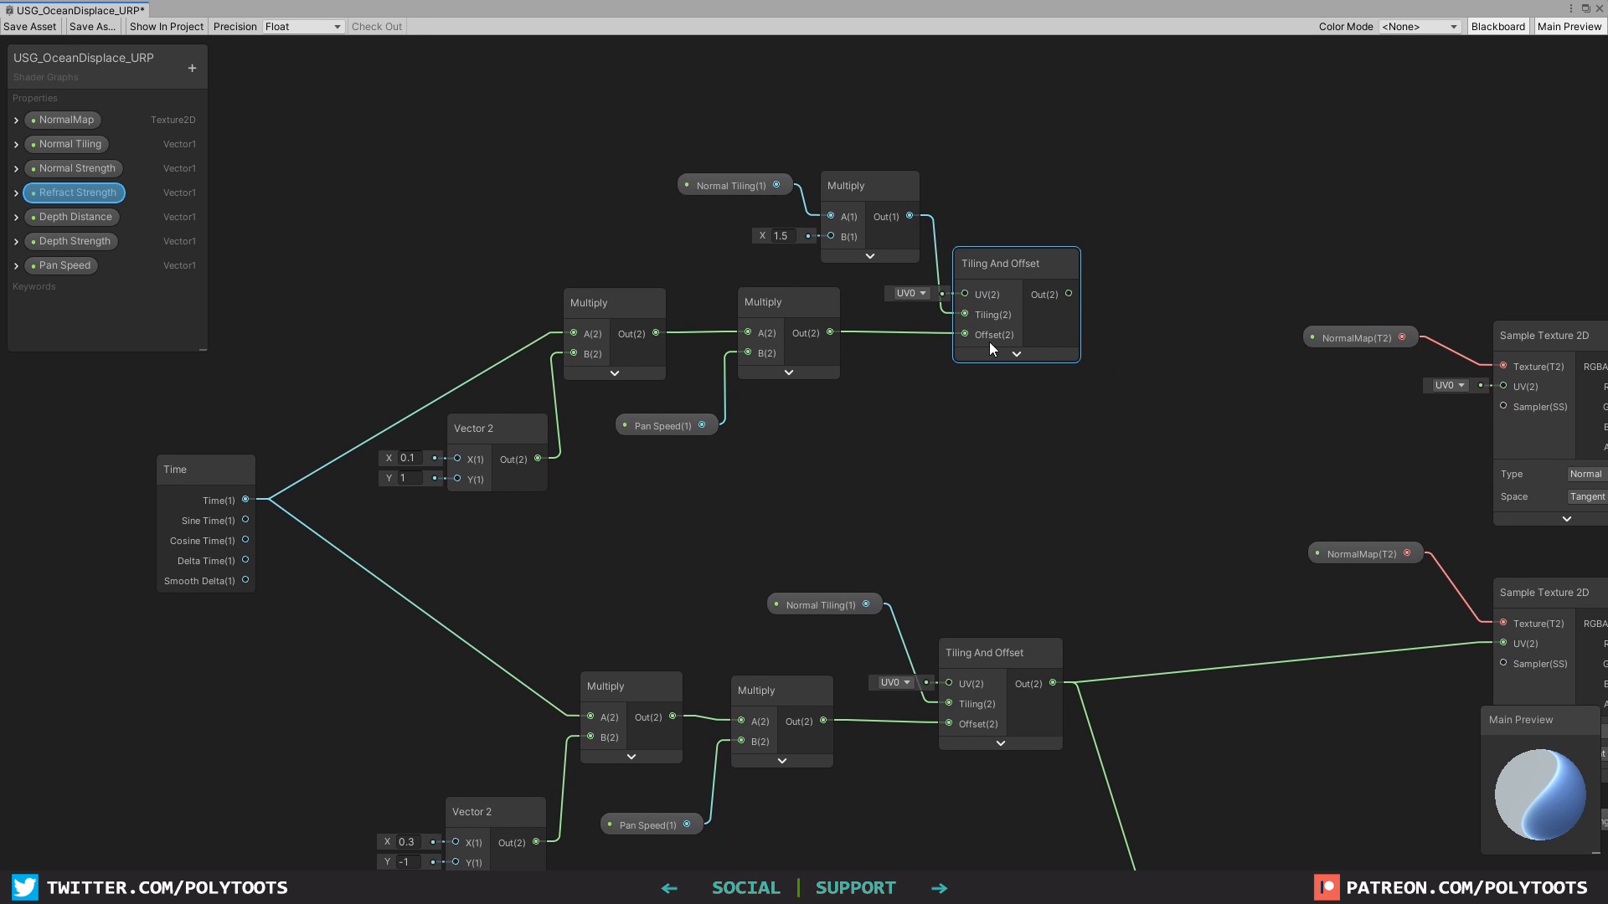
click(649, 427)
drag(676, 430, 679, 429)
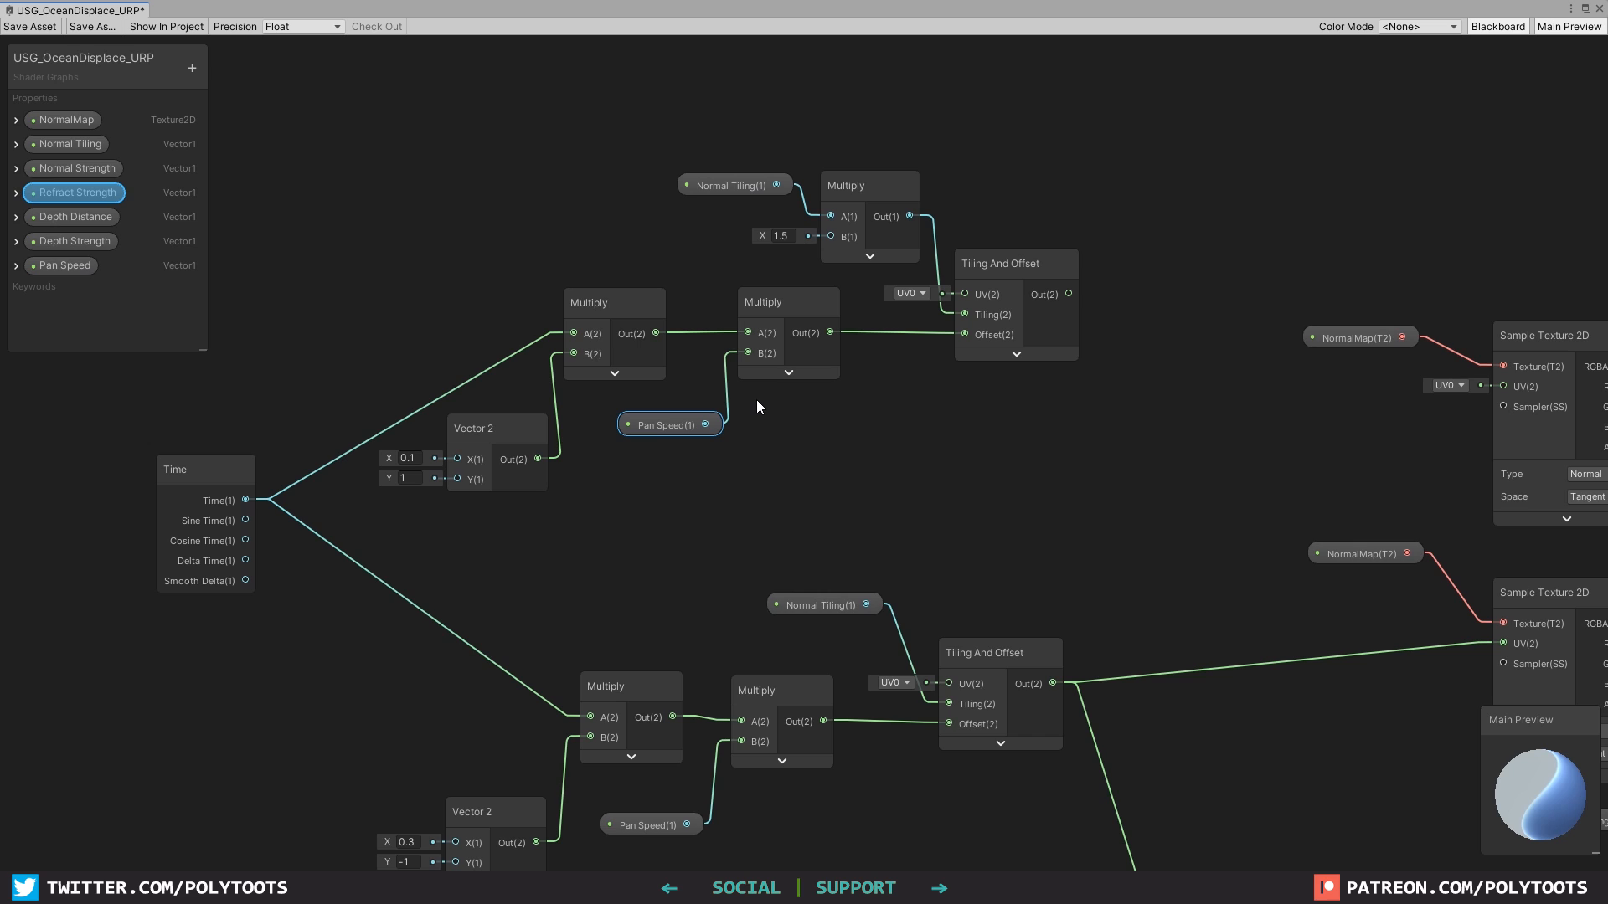
middle_drag(1169, 413, 896, 397)
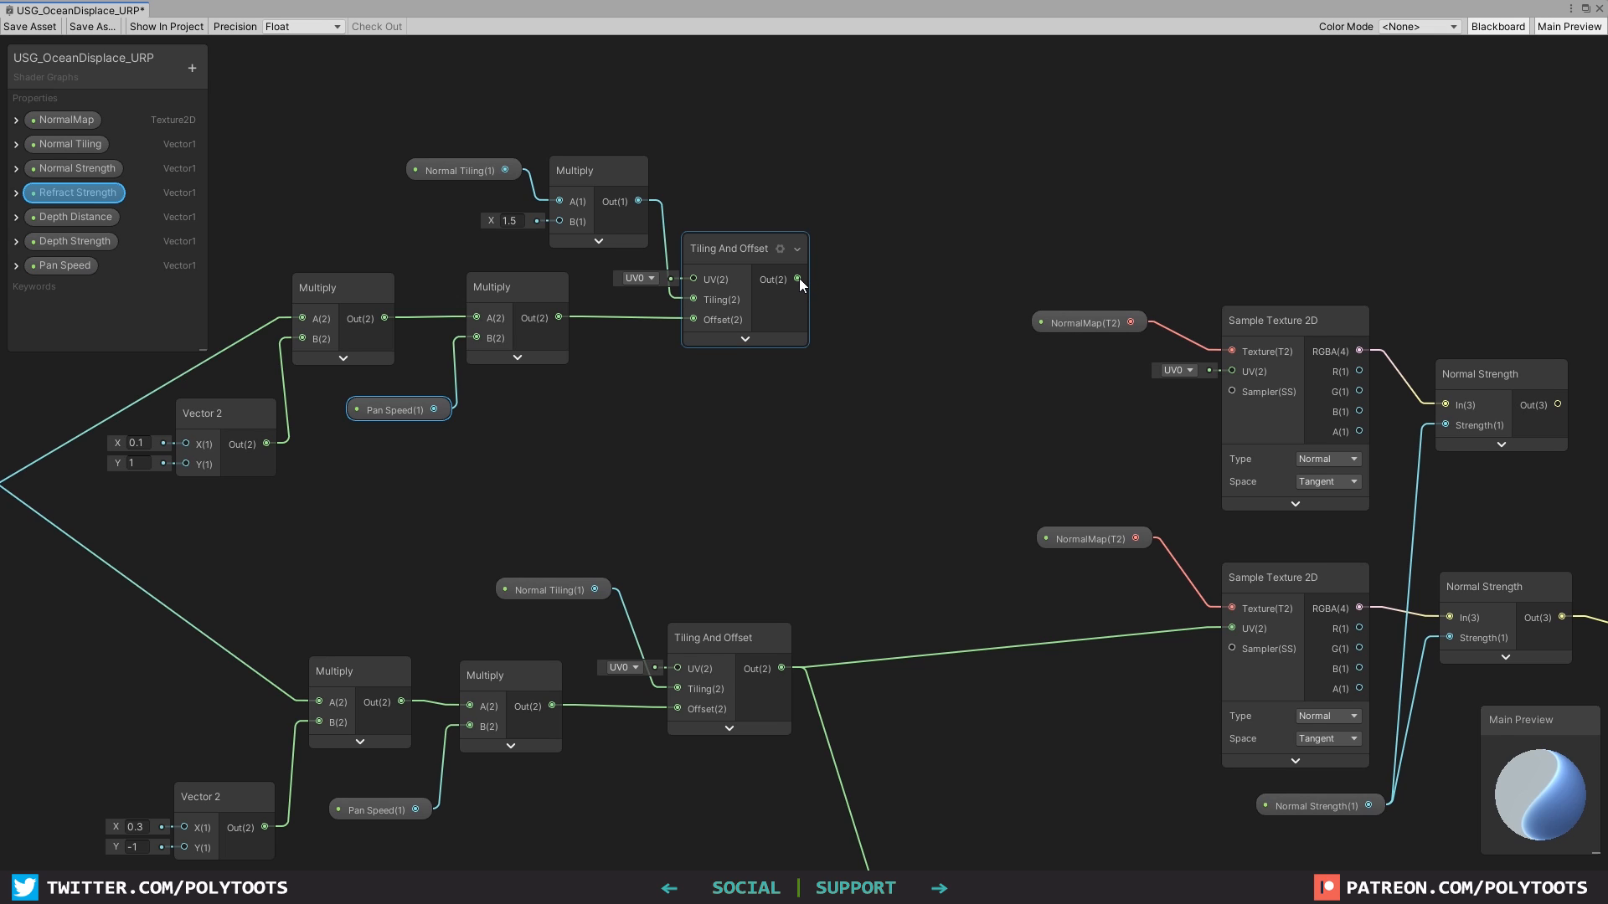
drag(798, 279, 1224, 372)
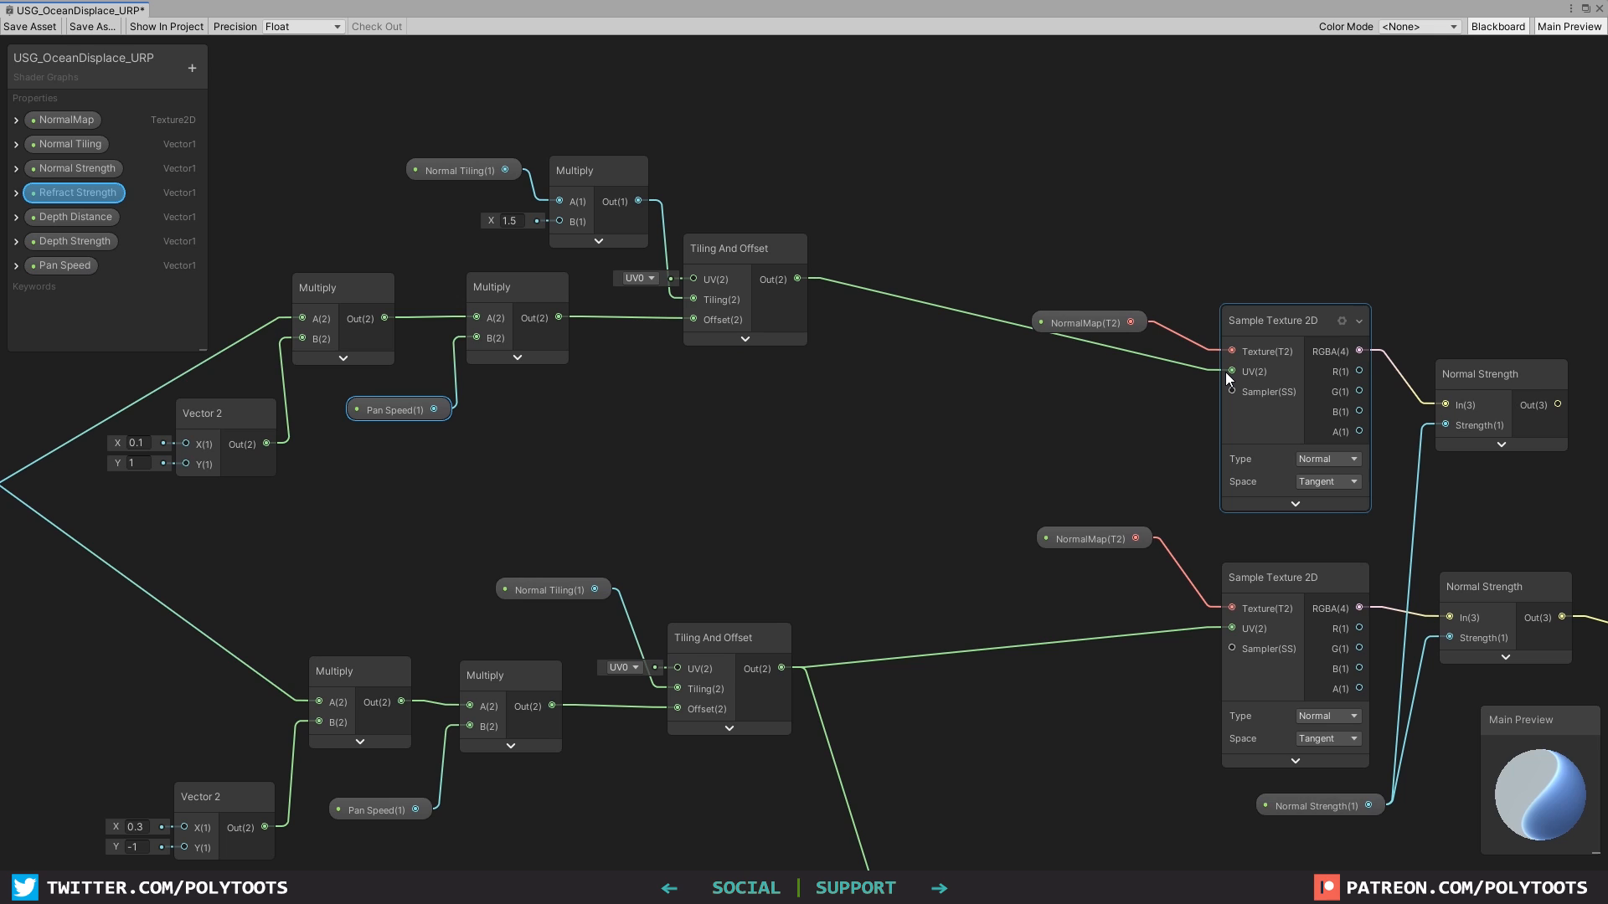
Add a Normal Blend node beyond the two Normal Strength nodes and collapse its preview.
scroll(1312, 388, down, 1)
middle_drag(1465, 399, 846, 317)
key(space)
text(normal)
key(Return)
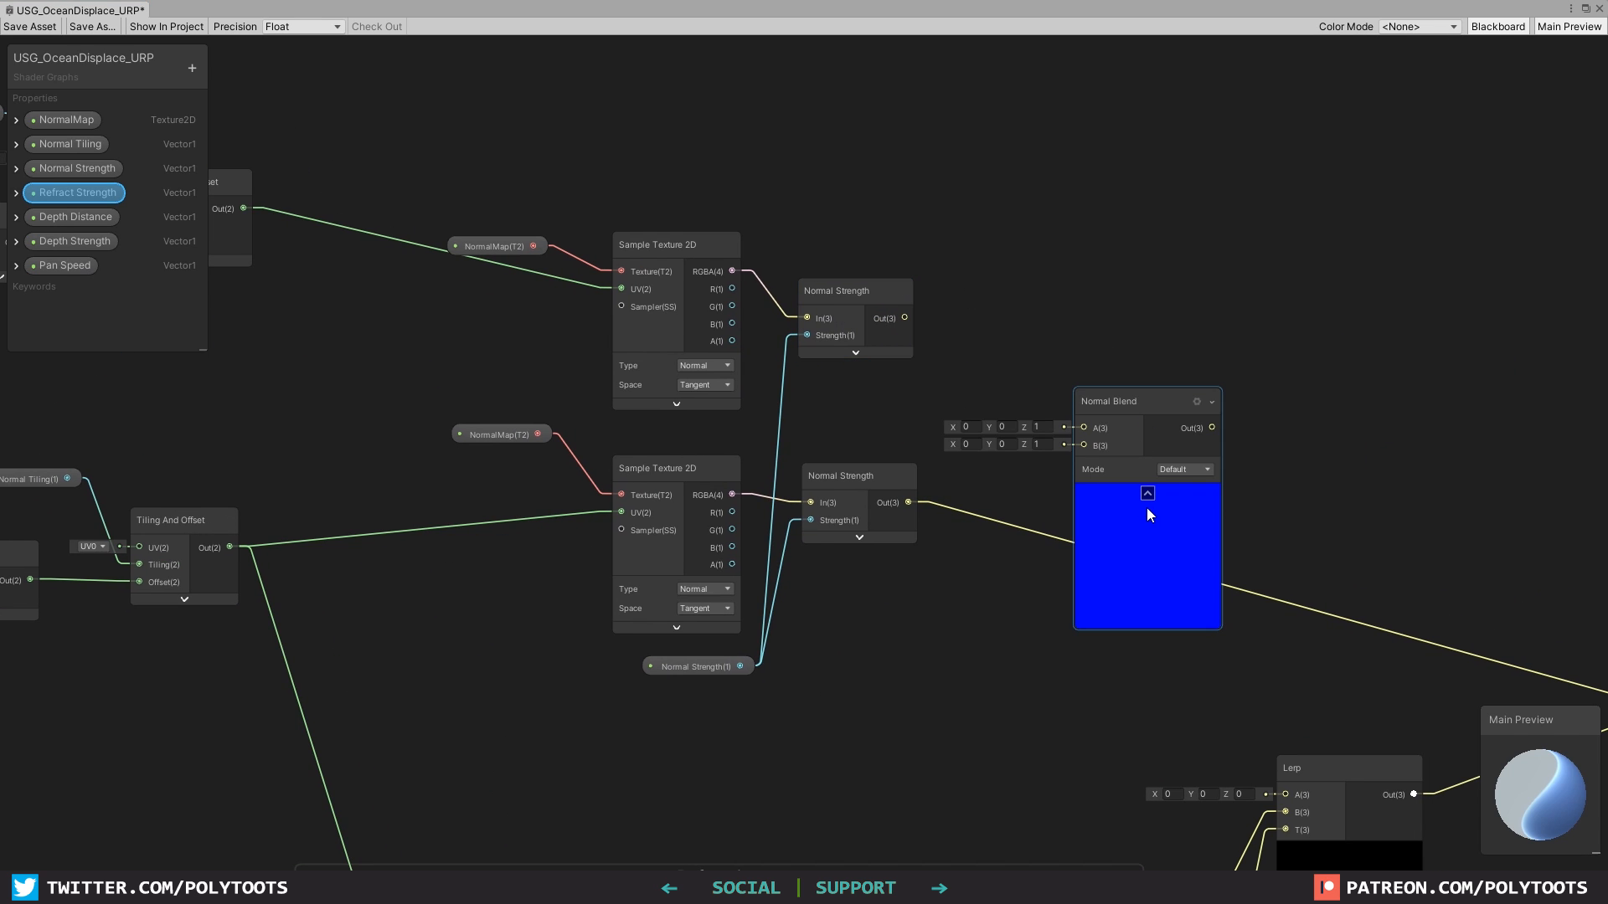
click(1147, 493)
Feed the upper and lower Normal Strength outputs into Normal Blend's A and B, and its output into the master node's Normal input.
drag(1101, 403, 1092, 381)
drag(905, 317, 1074, 407)
drag(907, 502, 981, 369)
middle_drag(981, 368, 557, 229)
drag(633, 253, 1286, 579)
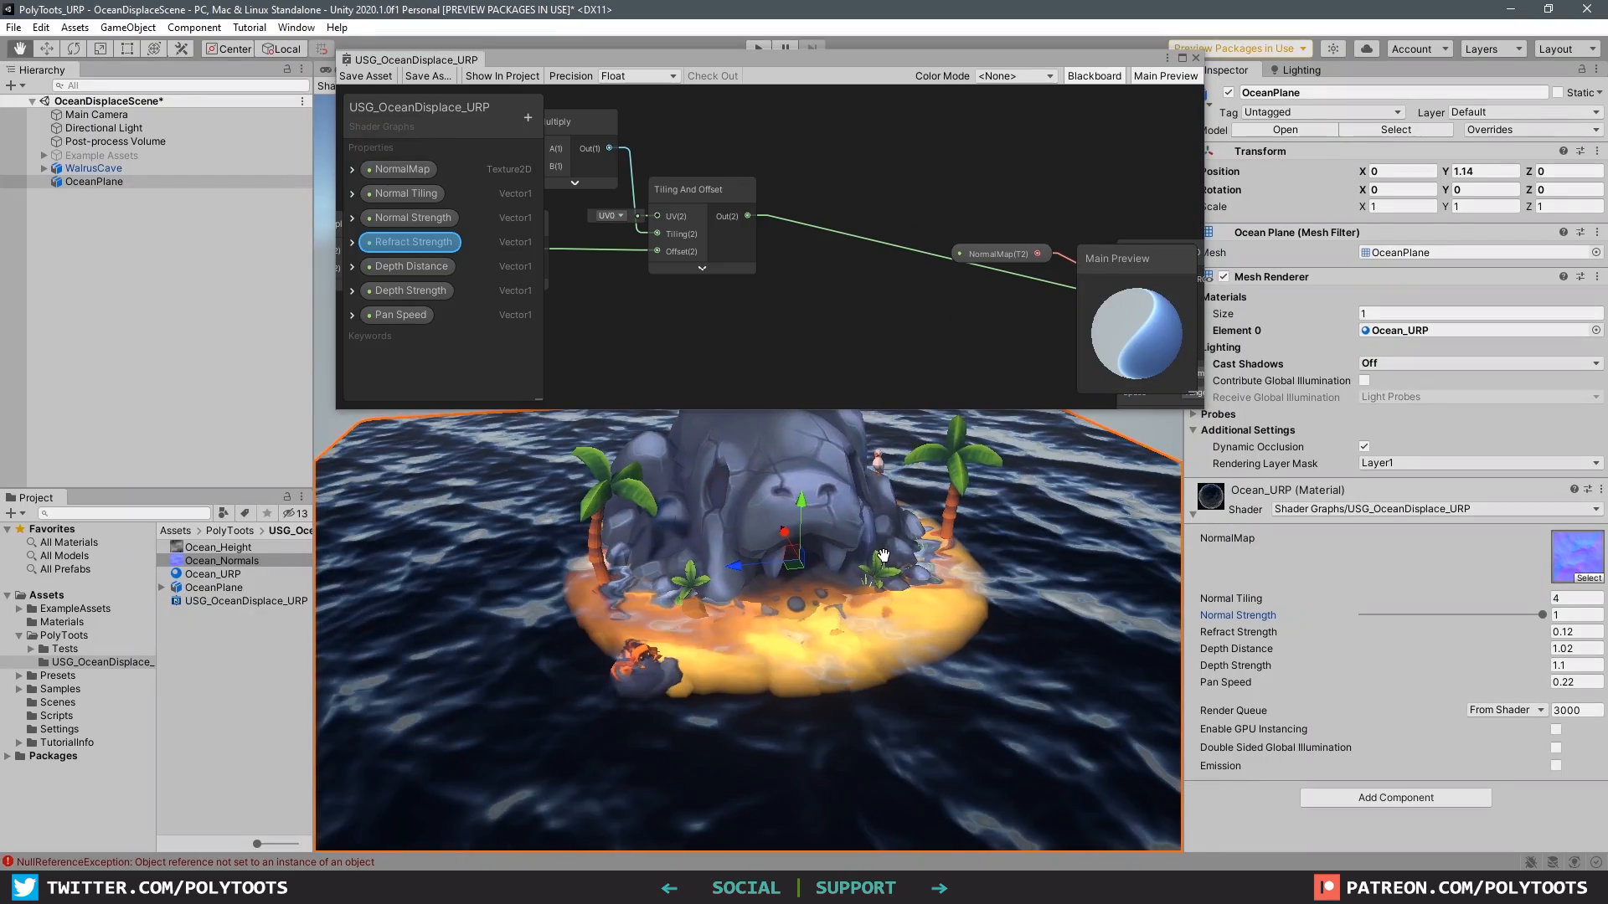
Deselect the ocean plane and examine the blended, panning normals on the water around the island in the Scene view.
alt+drag(891, 516, 888, 529)
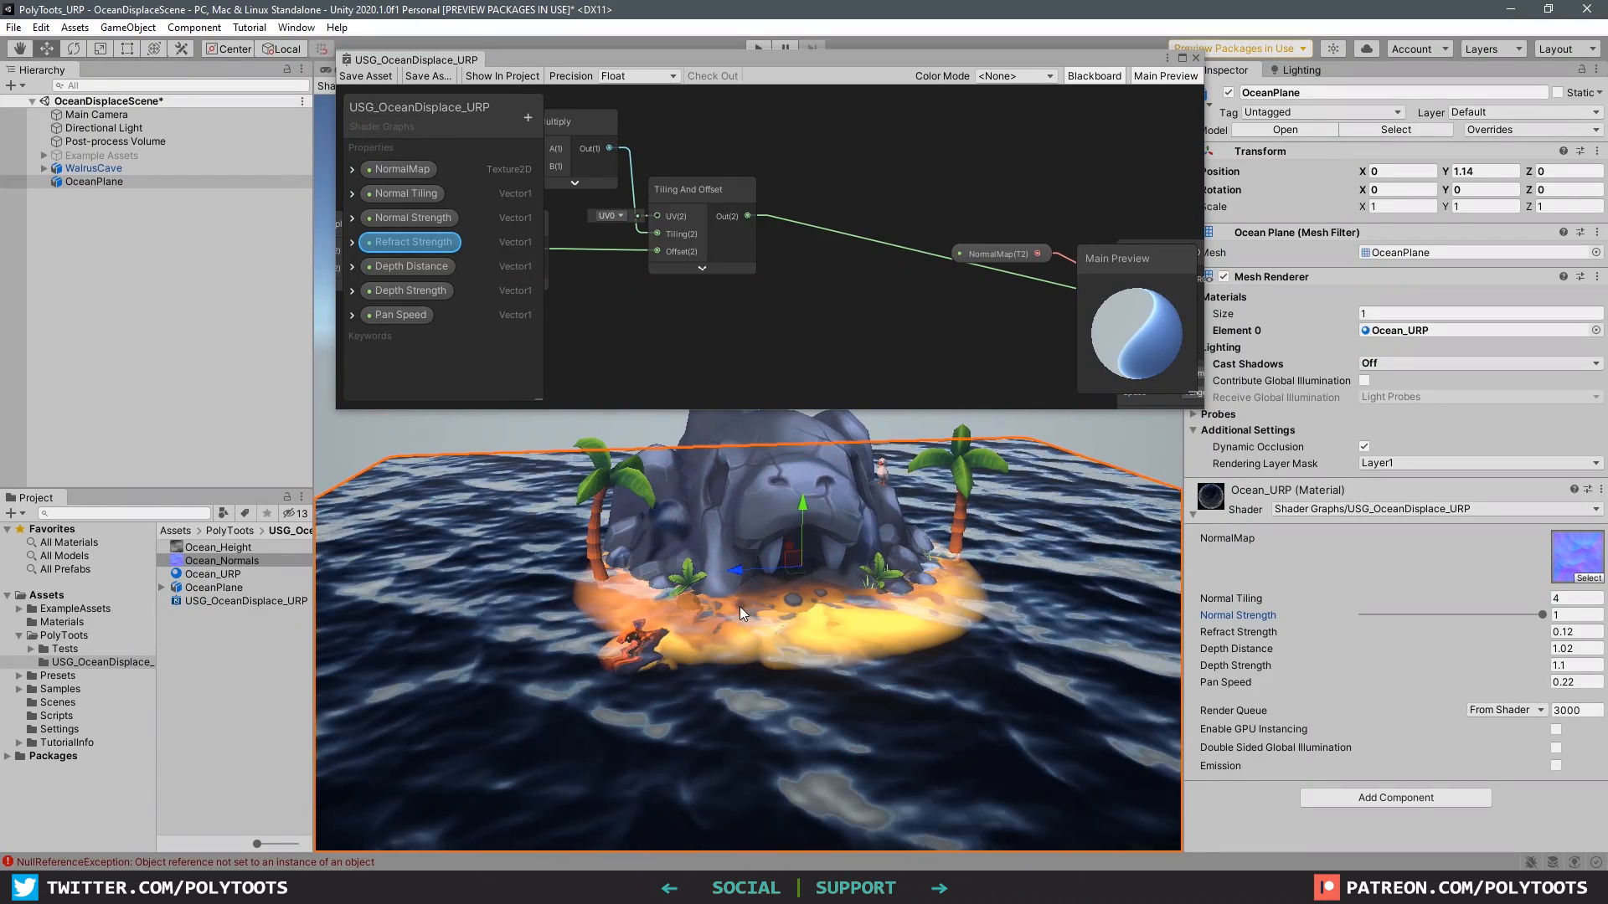
click(531, 436)
scroll(796, 637, up, 2)
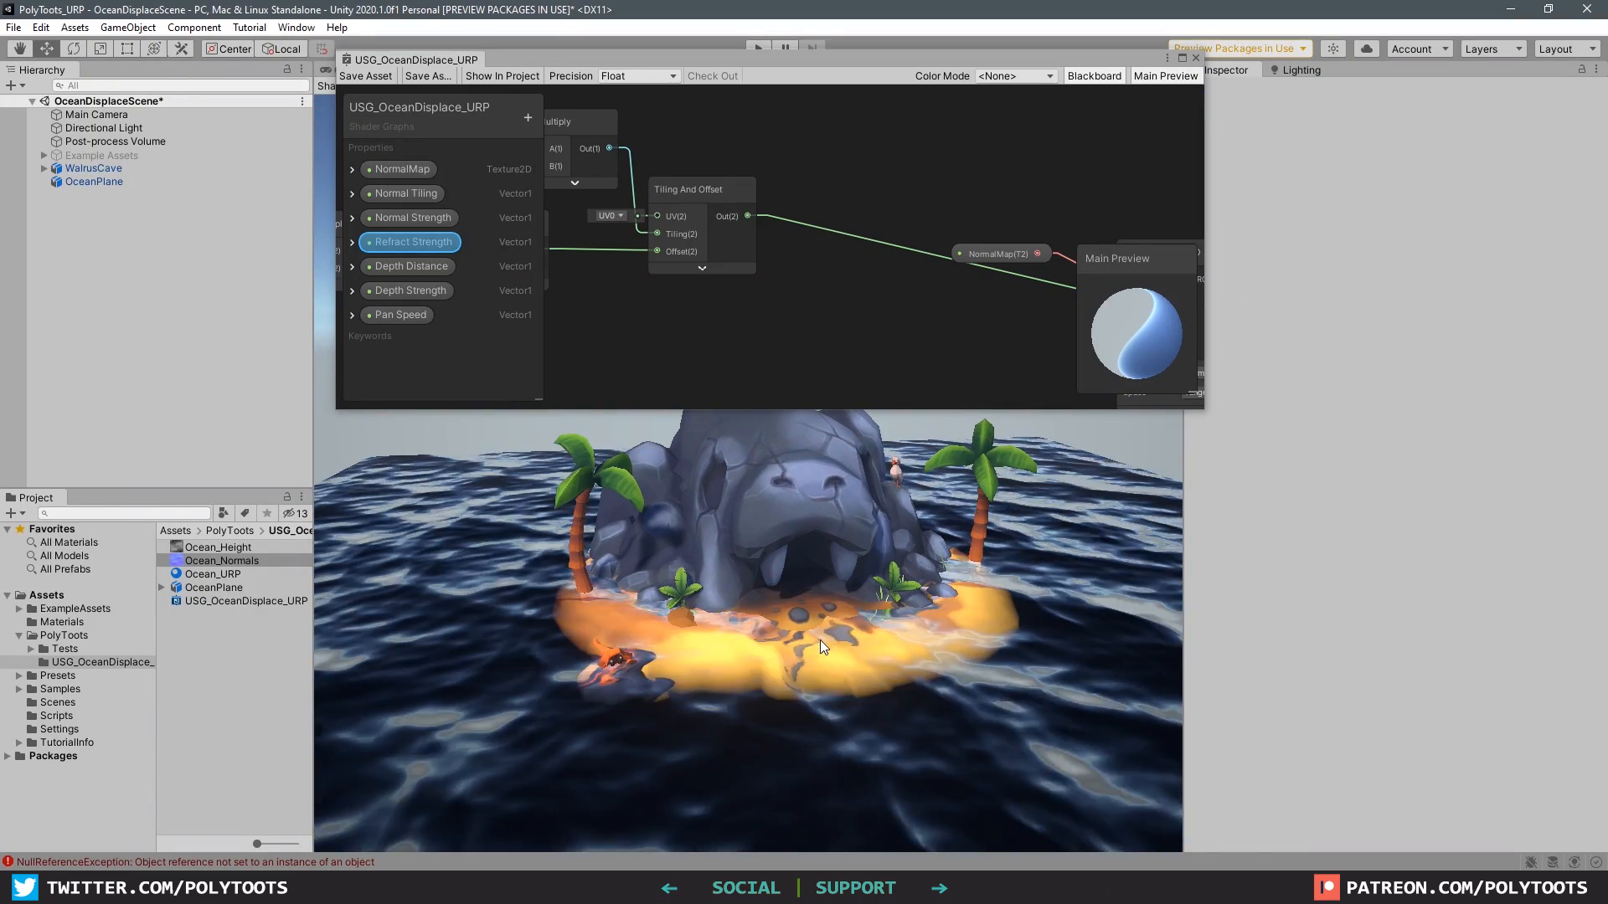
Examine the Refraction group and how the lower Tiling And Offset node feeds its normal map sample.
click(845, 281)
scroll(846, 280, down, 6)
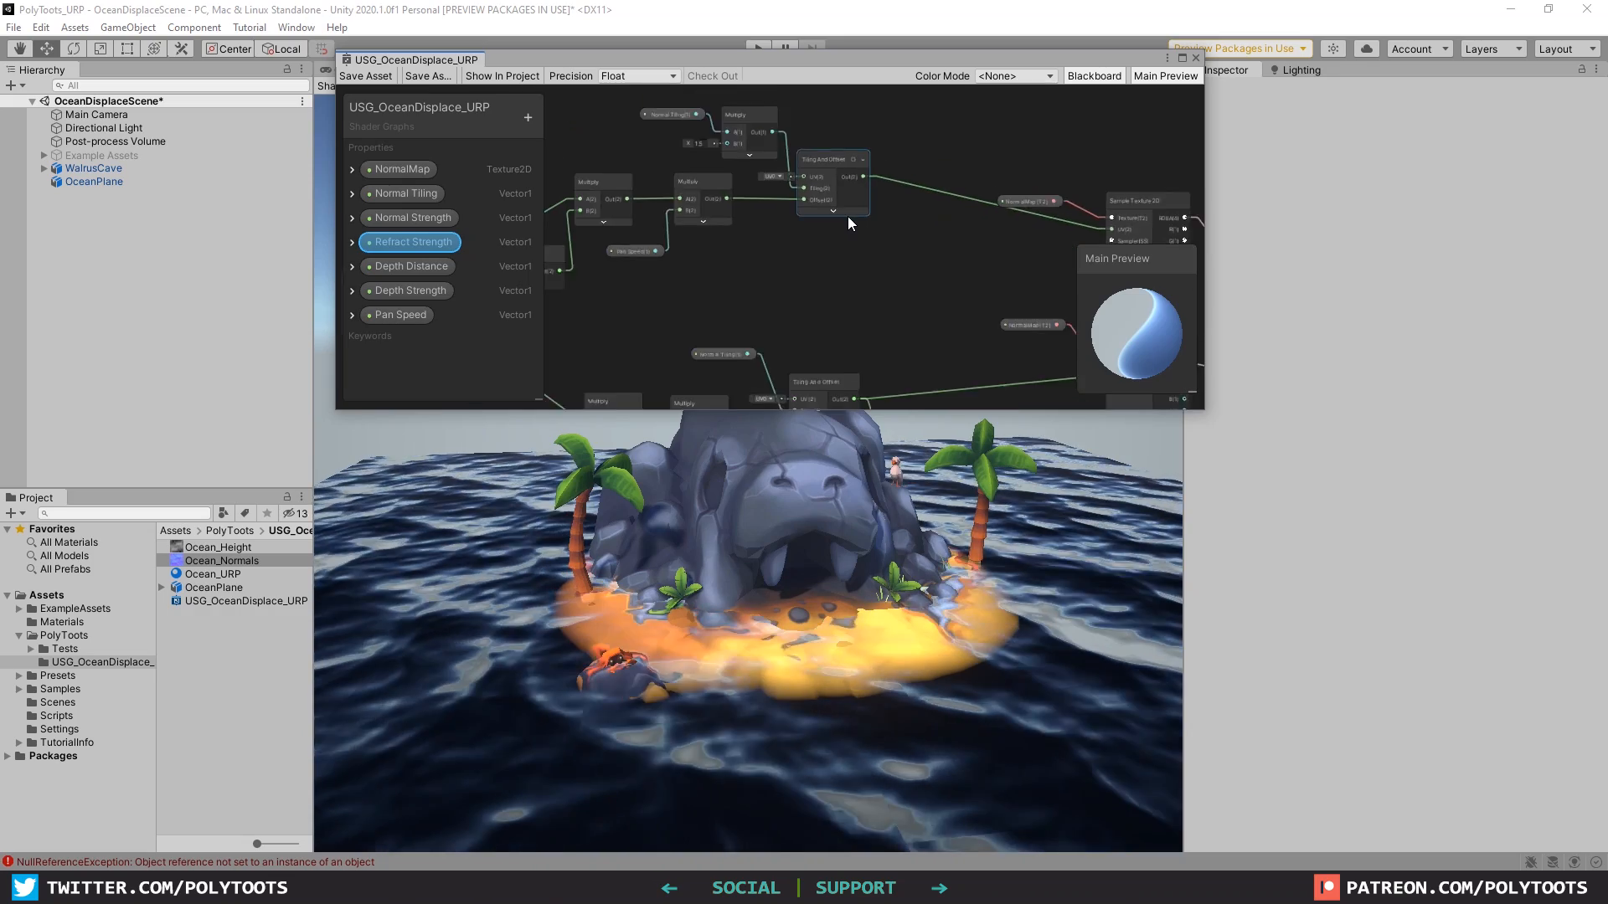
scroll(917, 230, down, 4)
middle_drag(881, 219, 746, 105)
scroll(926, 263, up, 4)
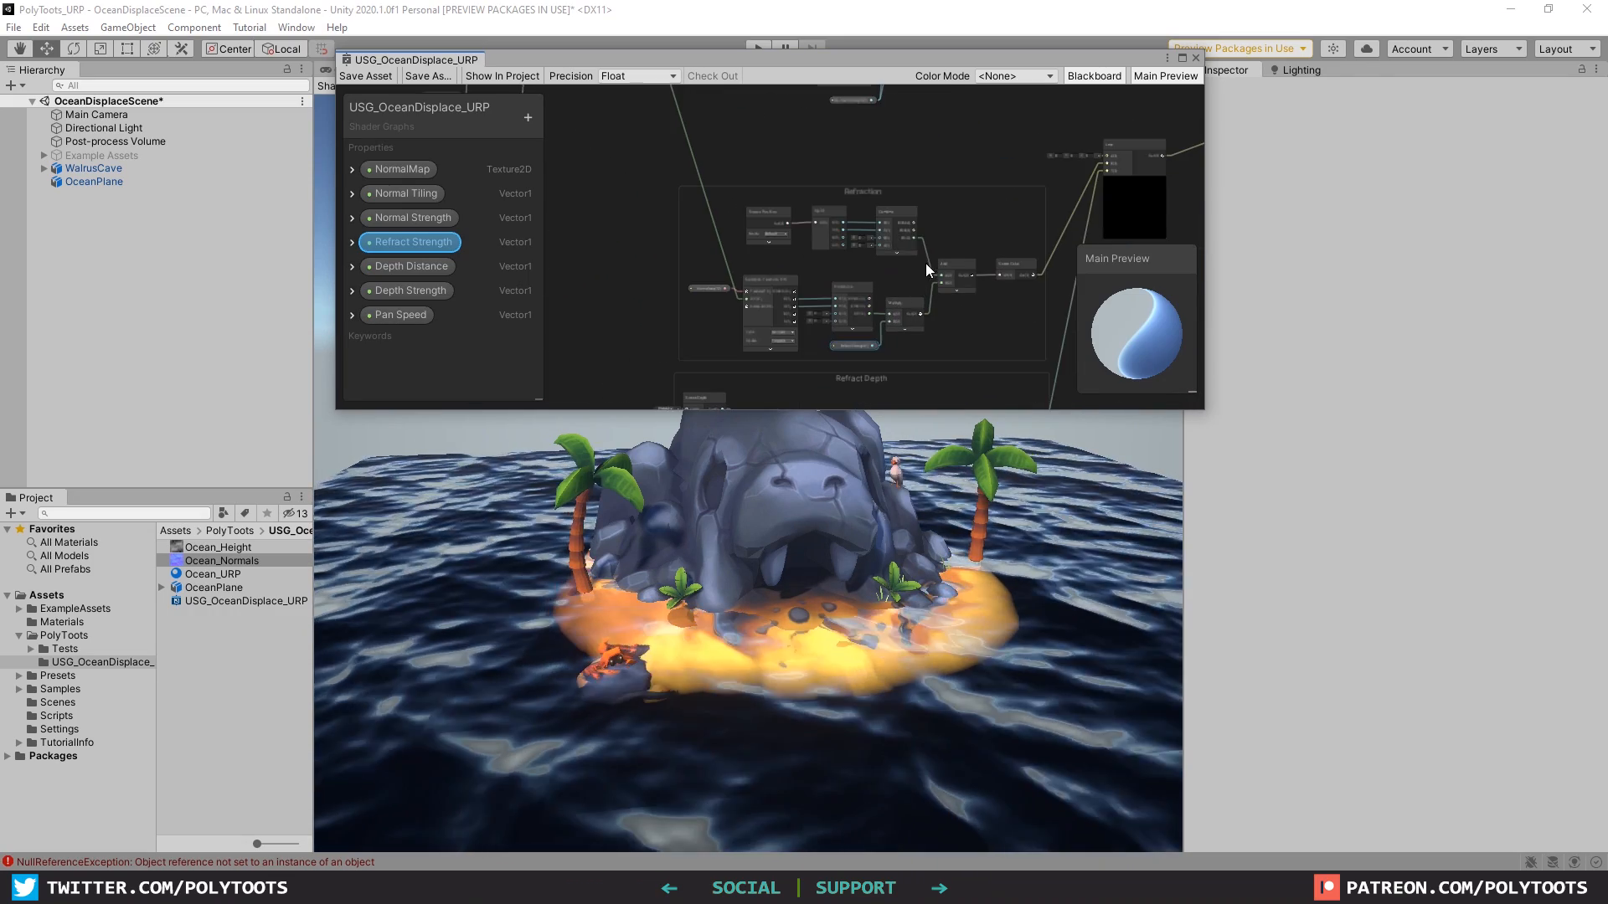
scroll(865, 186, up, 2)
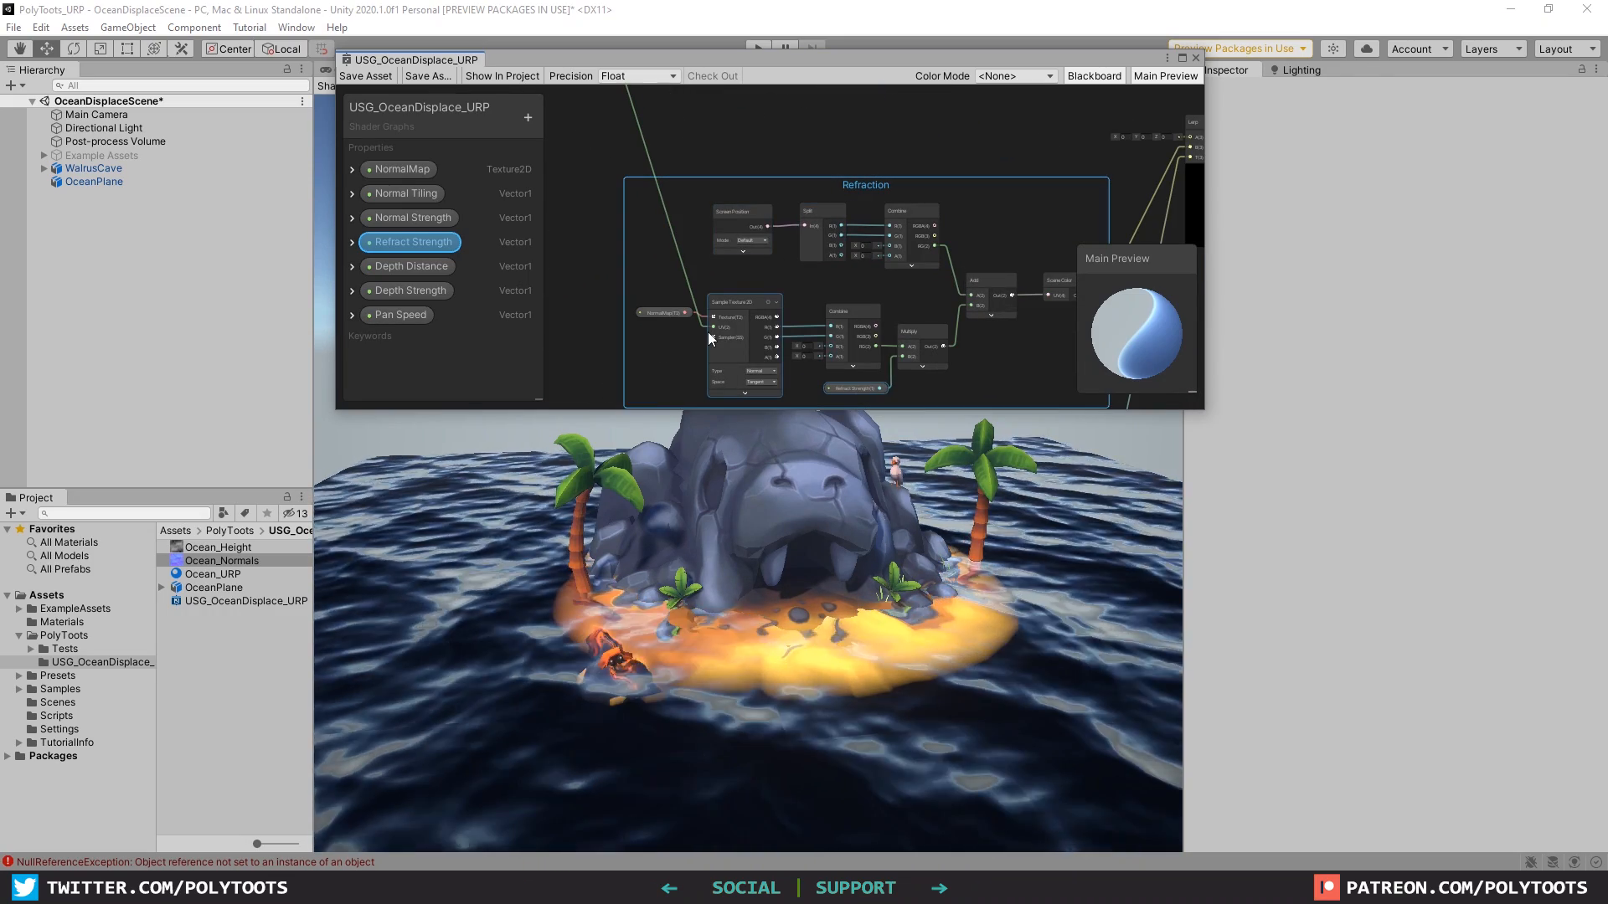
middle_drag(712, 244, 870, 398)
scroll(846, 290, down, 1)
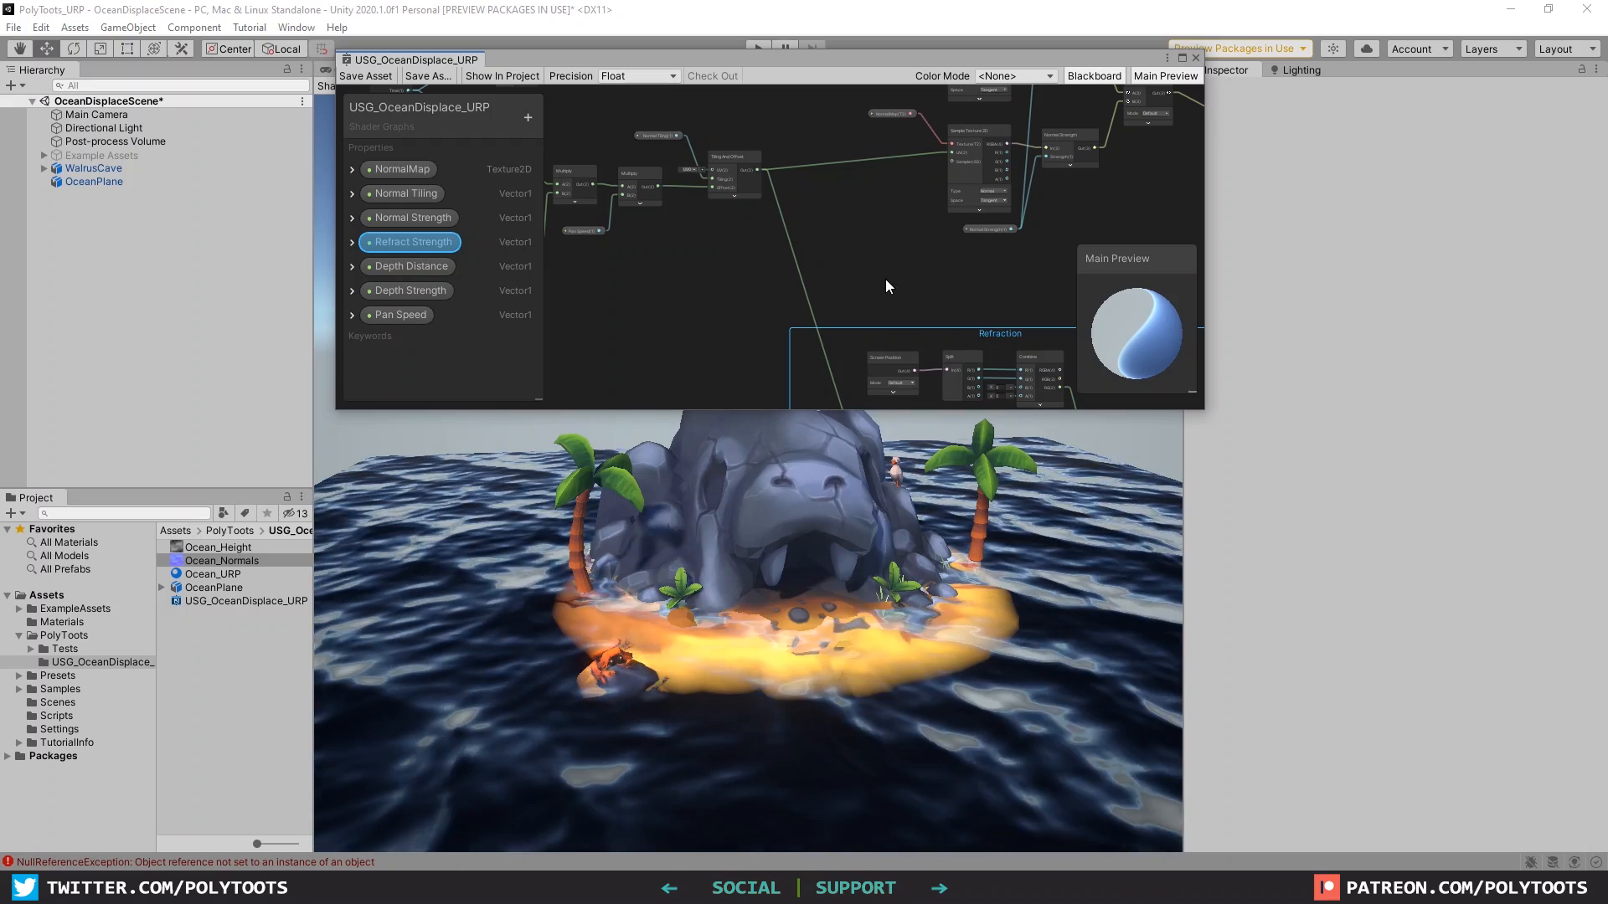
middle_drag(886, 279, 832, 198)
scroll(860, 310, up, 3)
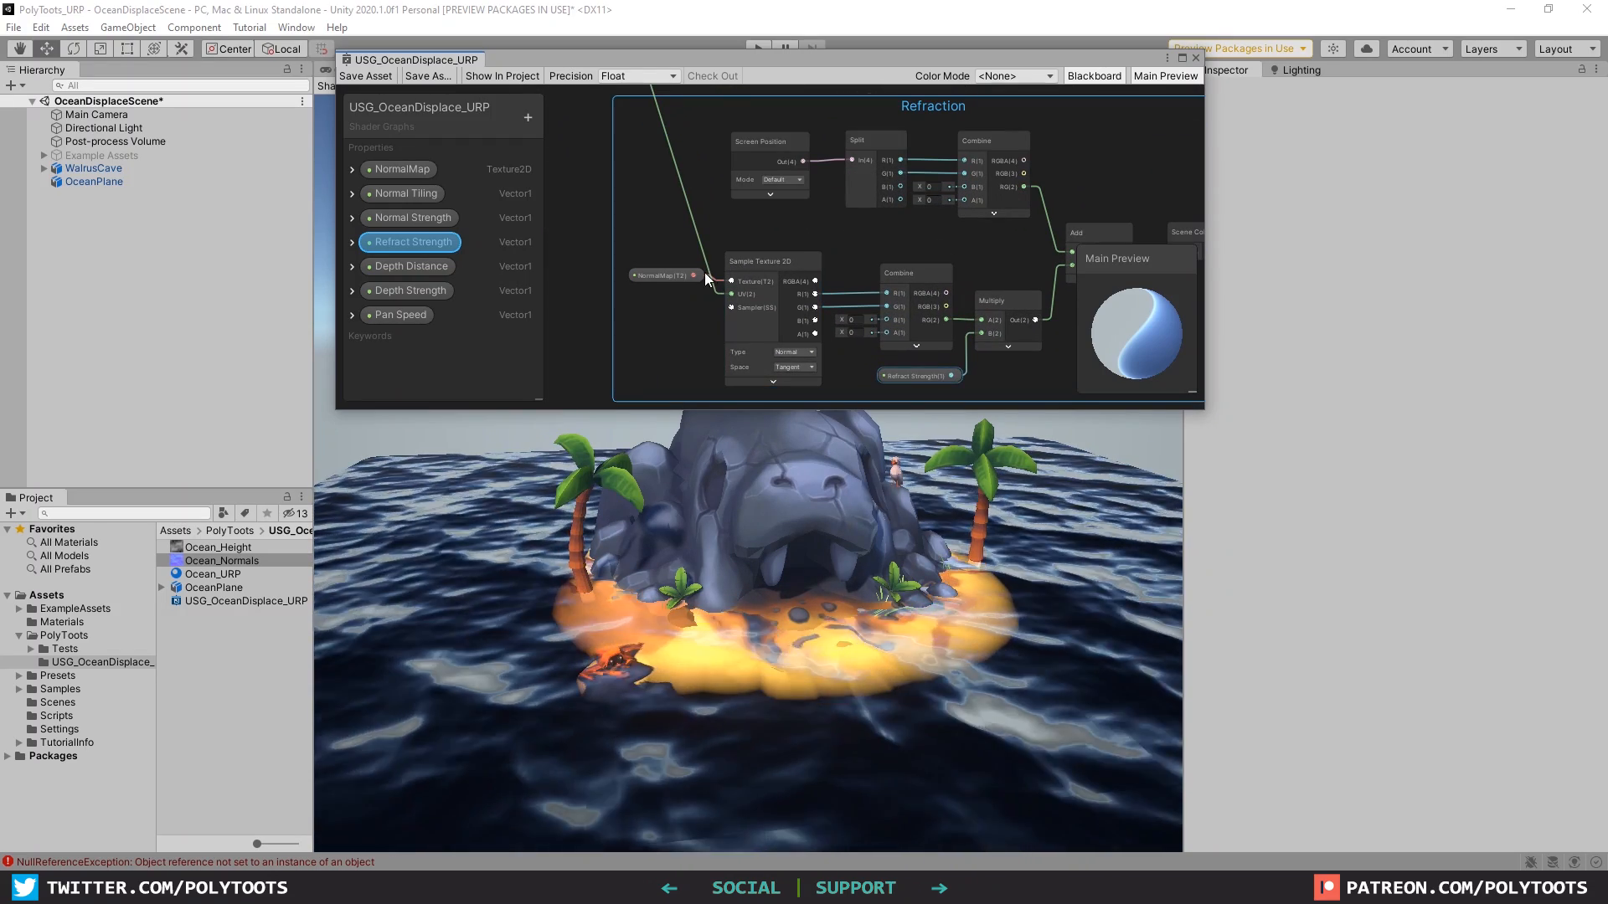
scroll(888, 251, down, 1)
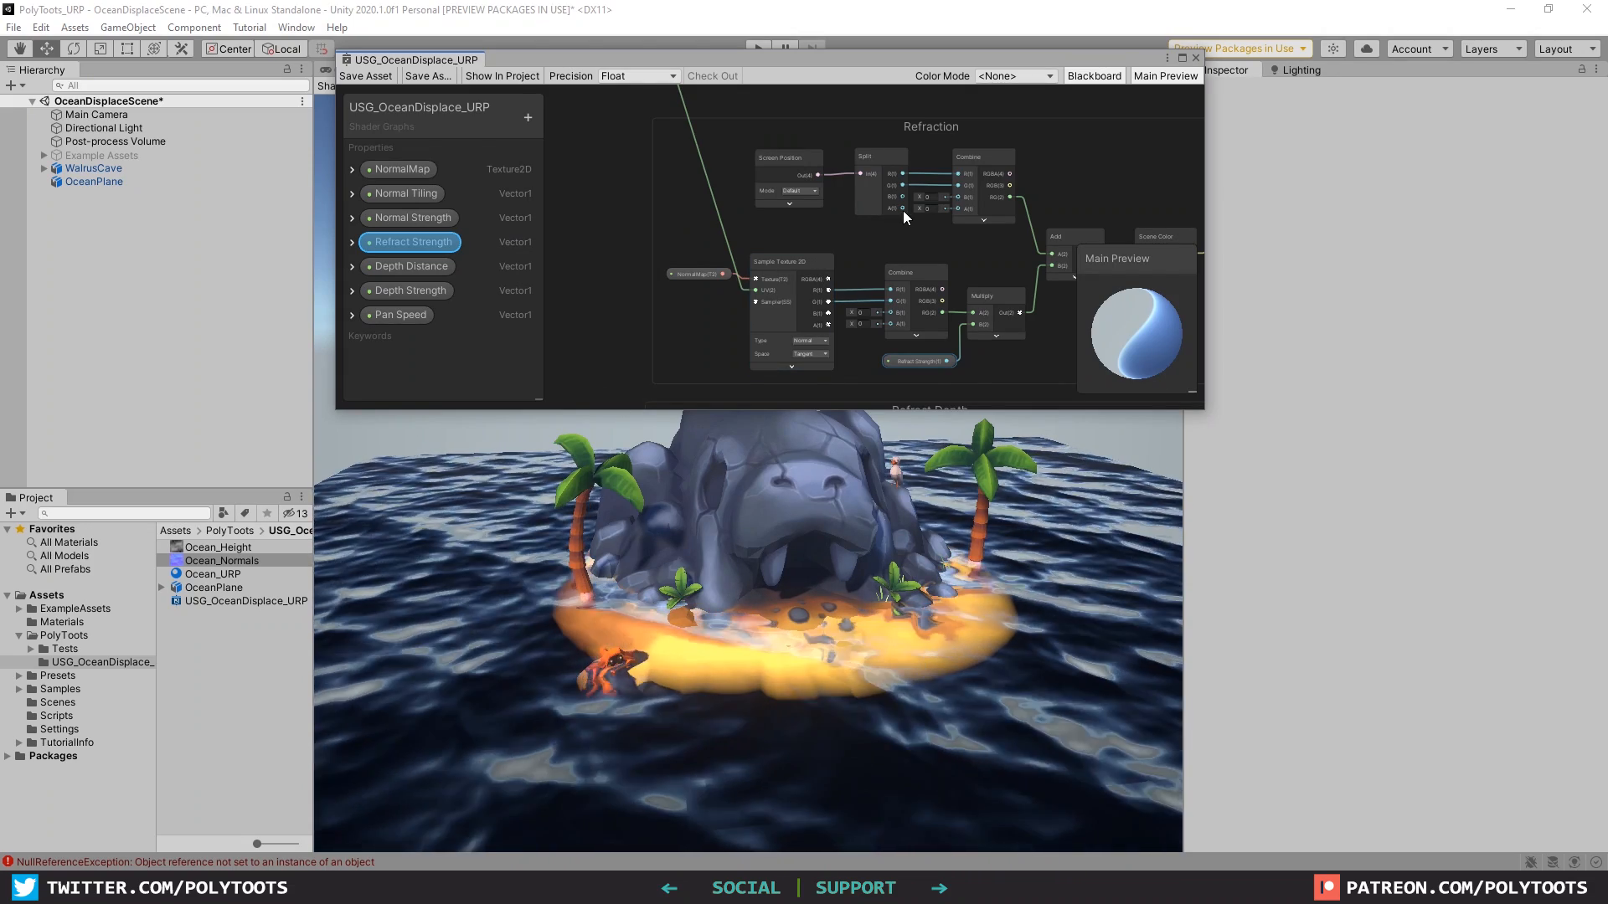
middle_drag(882, 192, 815, 179)
middle_drag(857, 124, 937, 232)
scroll(938, 233, down, 3)
middle_drag(933, 126, 958, 245)
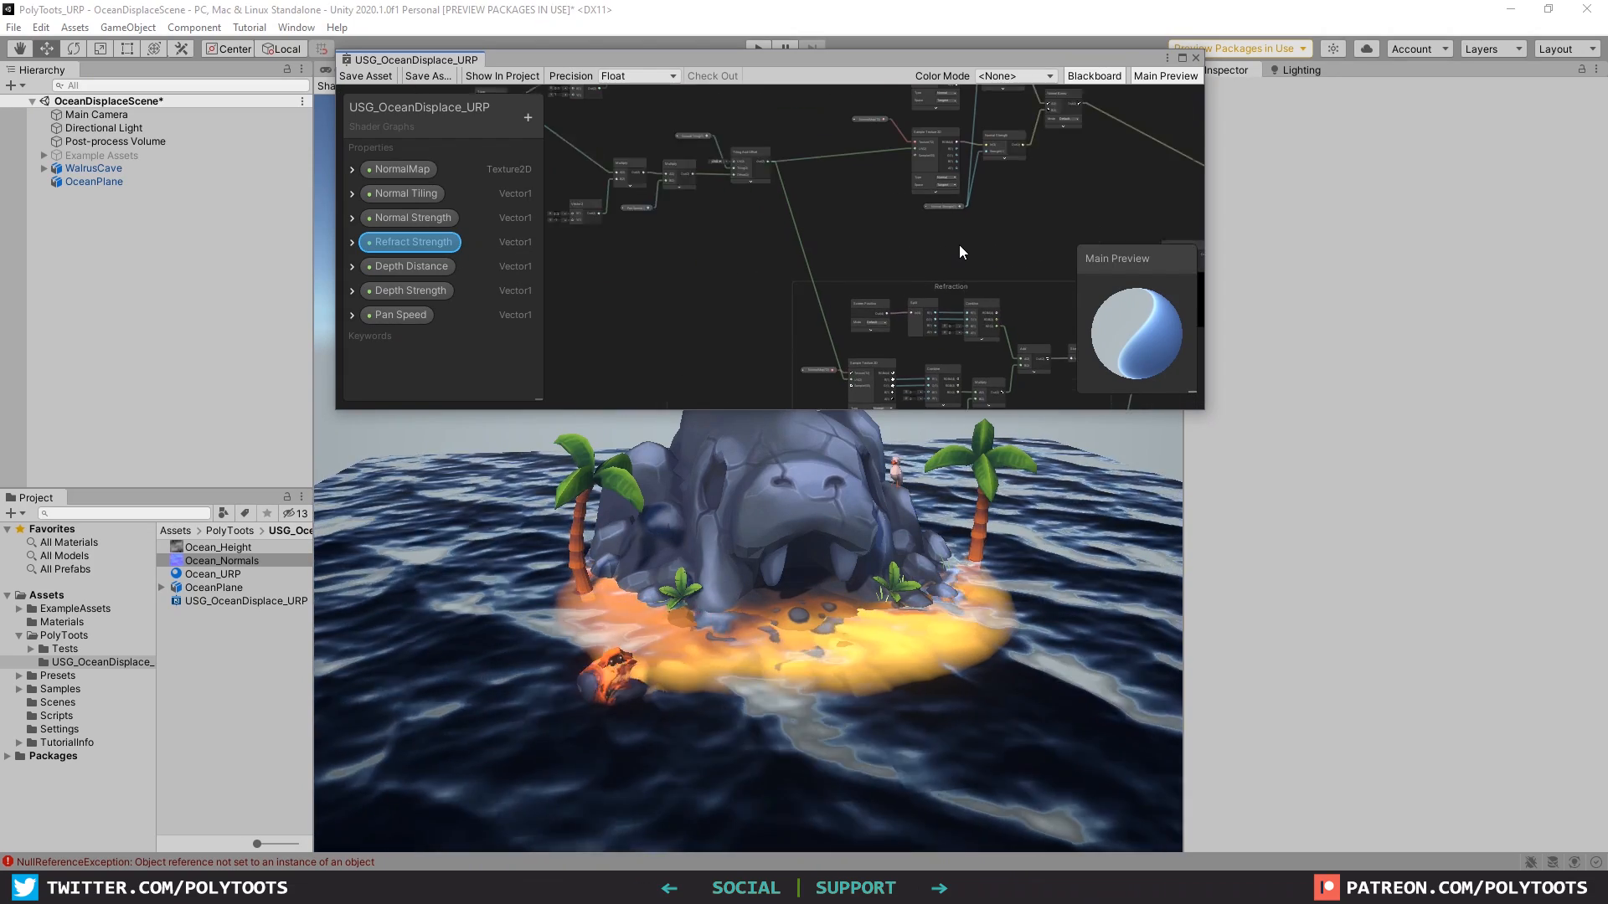
scroll(958, 245, down, 1)
Maximize the graph window and group both normal map sampling branches with Normal Strength and Normal Blend under the name Normals.
click(1182, 56)
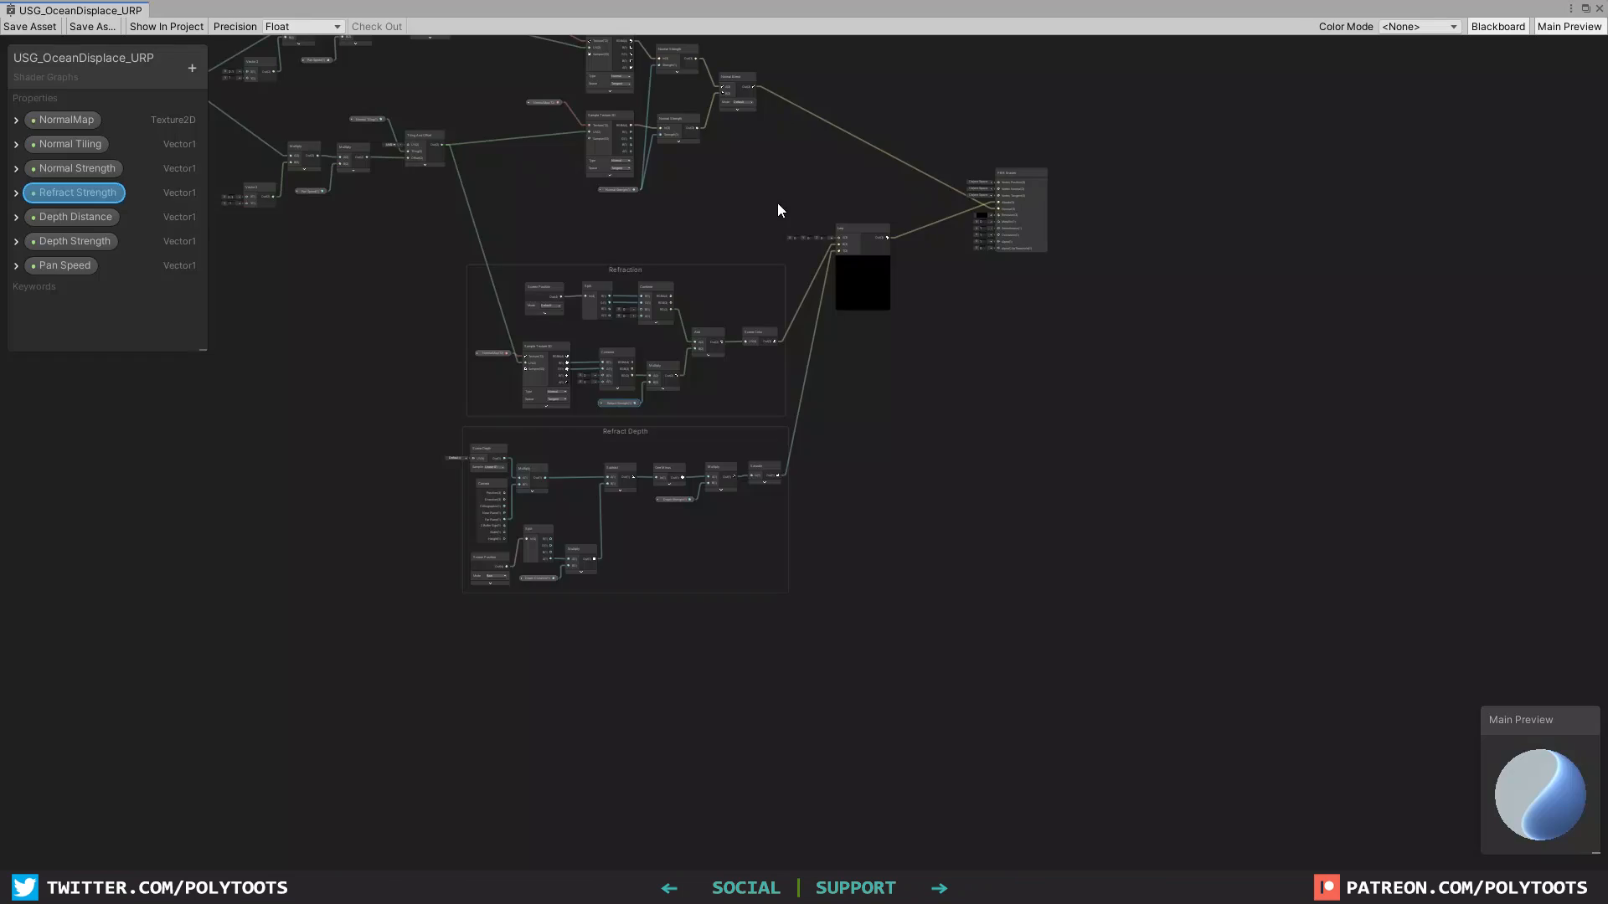
middle_drag(777, 202, 1068, 460)
scroll(1097, 243, up, 2)
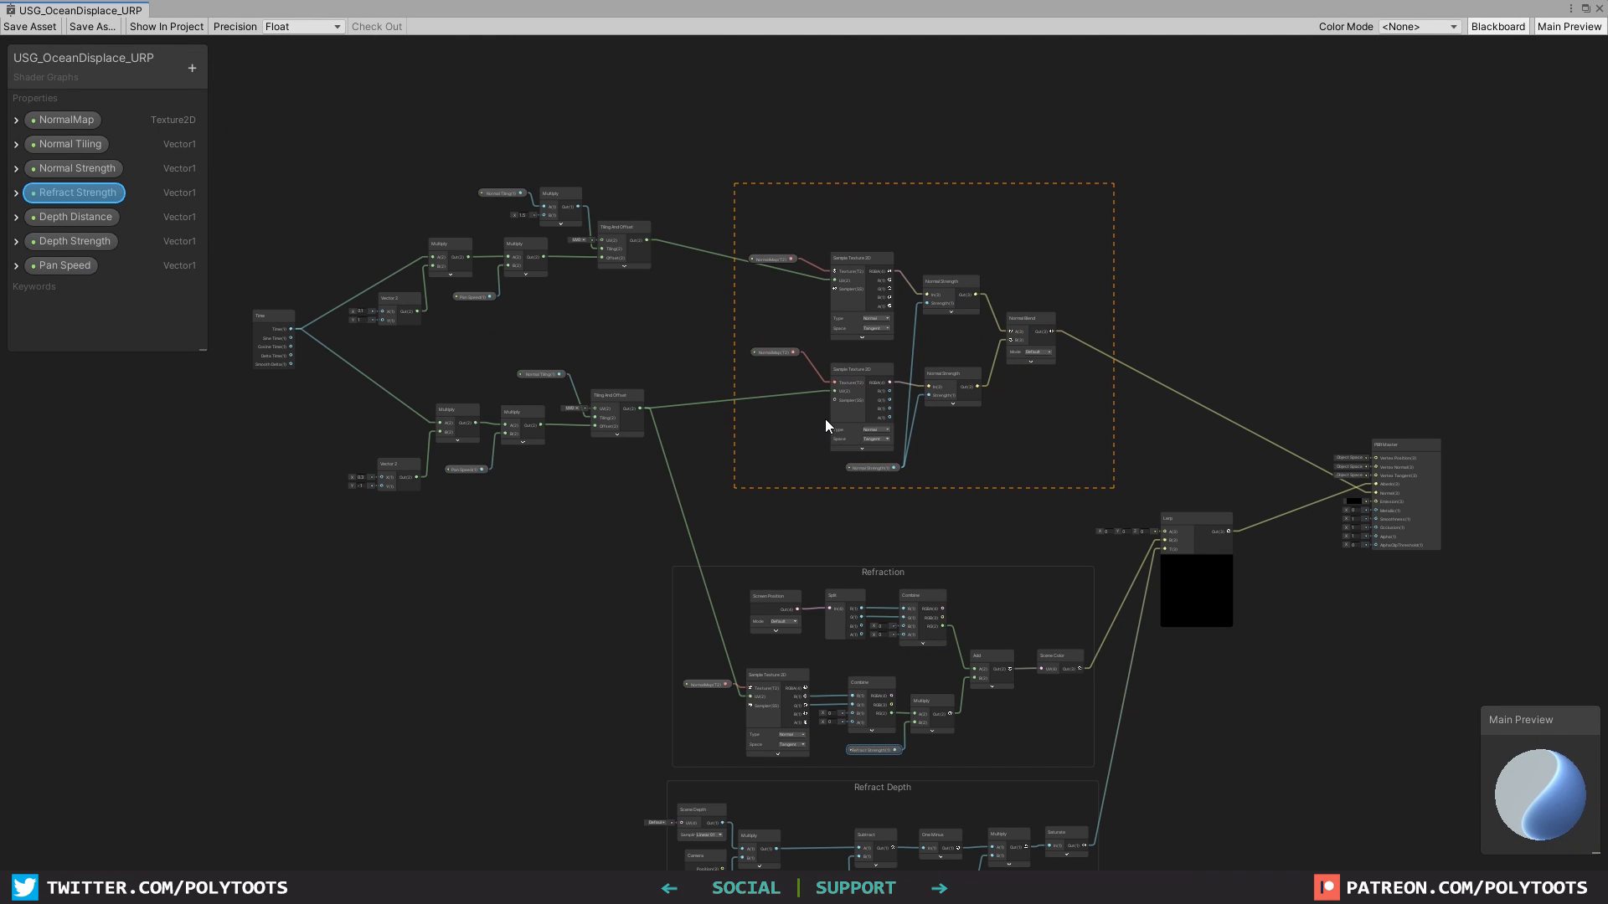
drag(825, 425, 855, 399)
key(ctrl+g)
scroll(745, 173, up, 2)
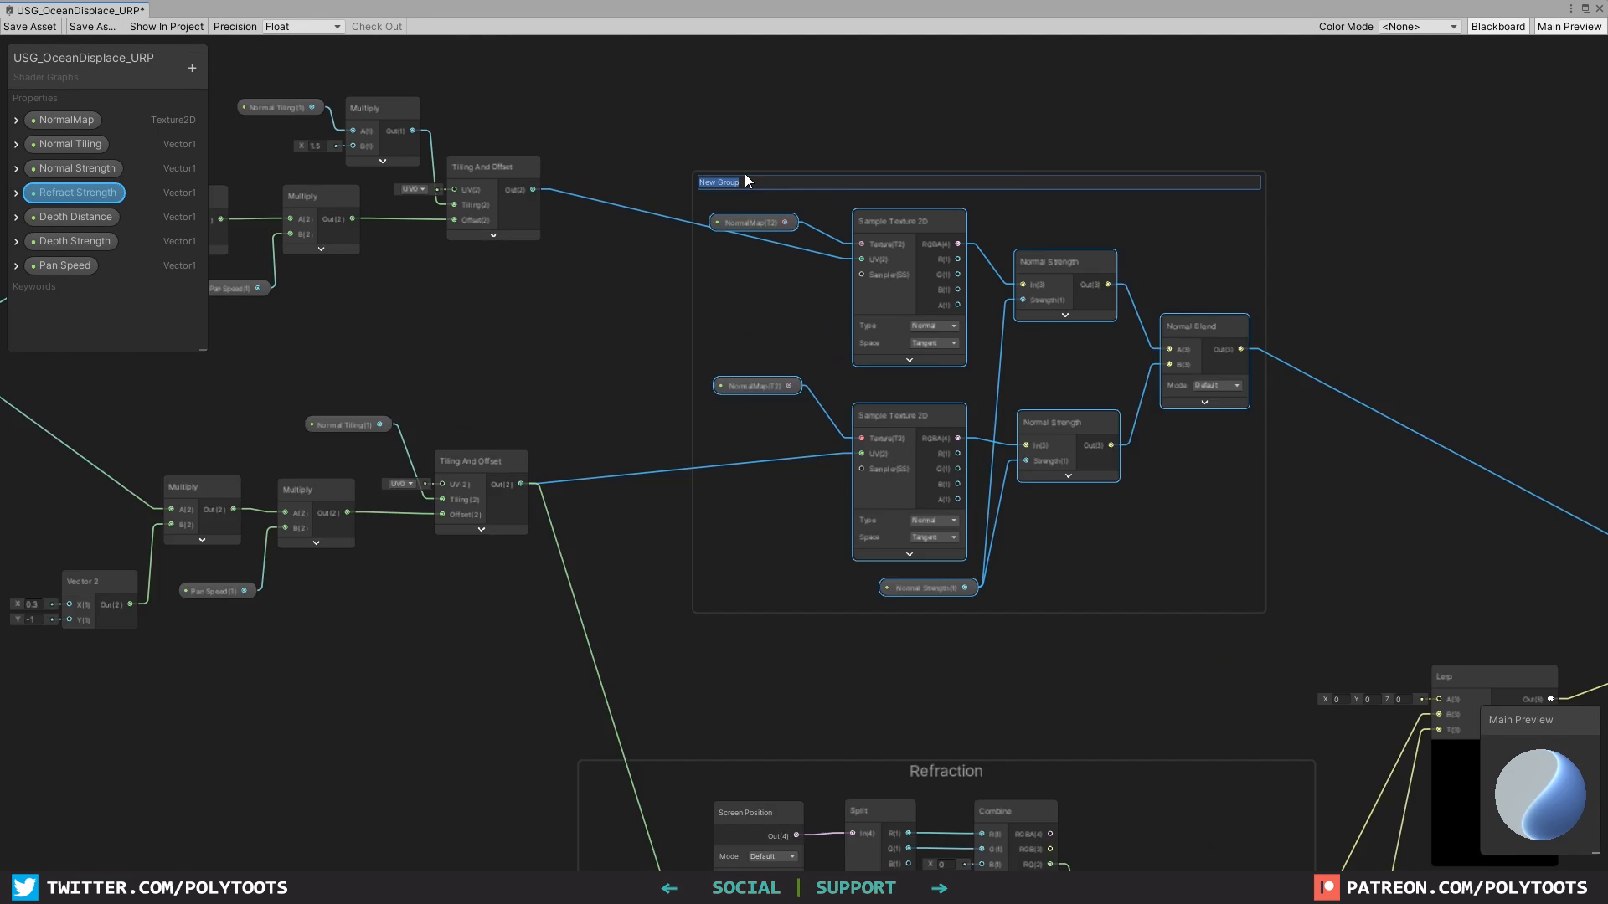
scroll(745, 173, up, 1)
text(Normals)
key(Return)
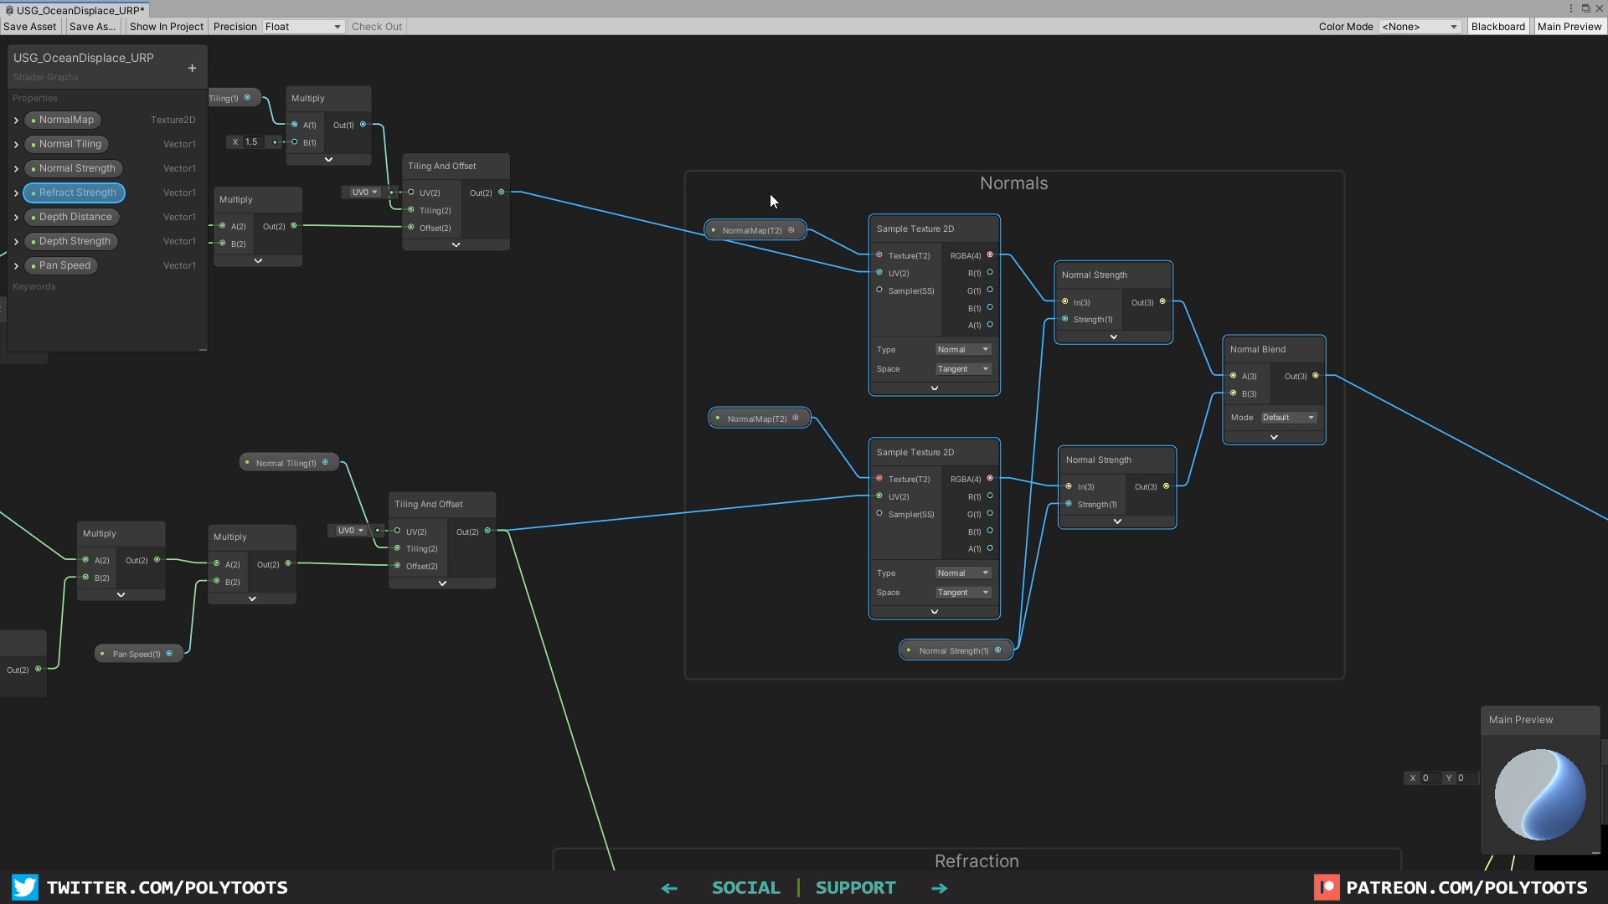
Move all panning nodes, from Time through both Tiling And Offset nodes, farther away from the Normals group.
middle_drag(514, 362, 1060, 430)
scroll(1060, 430, down, 2)
scroll(558, 317, down, 1)
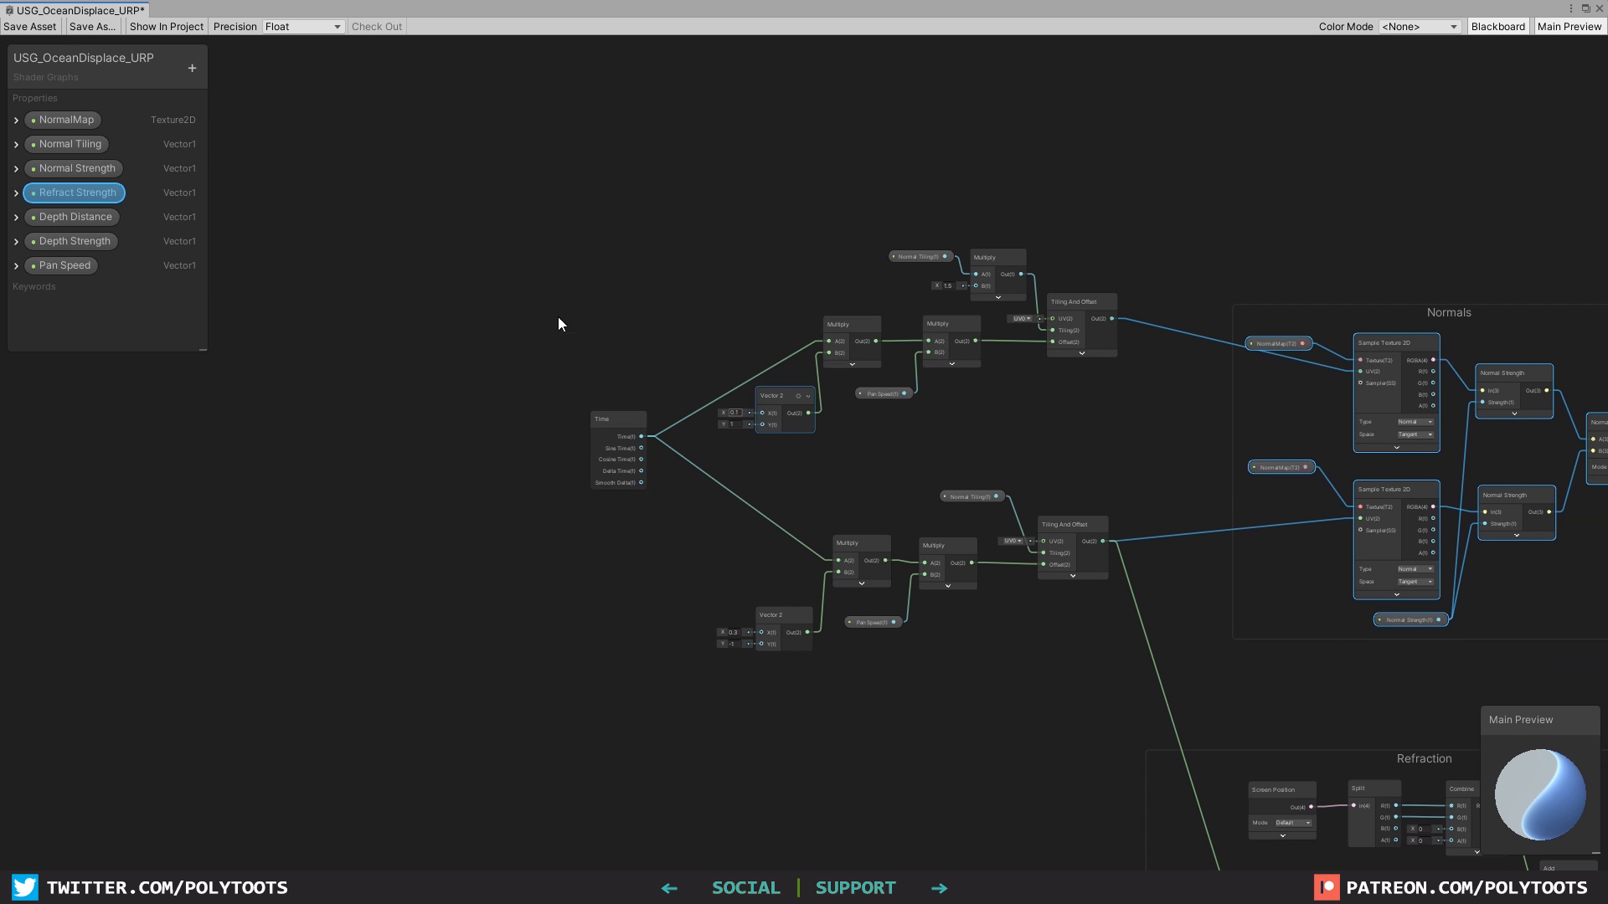
drag(466, 204, 1160, 695)
drag(1063, 531, 931, 534)
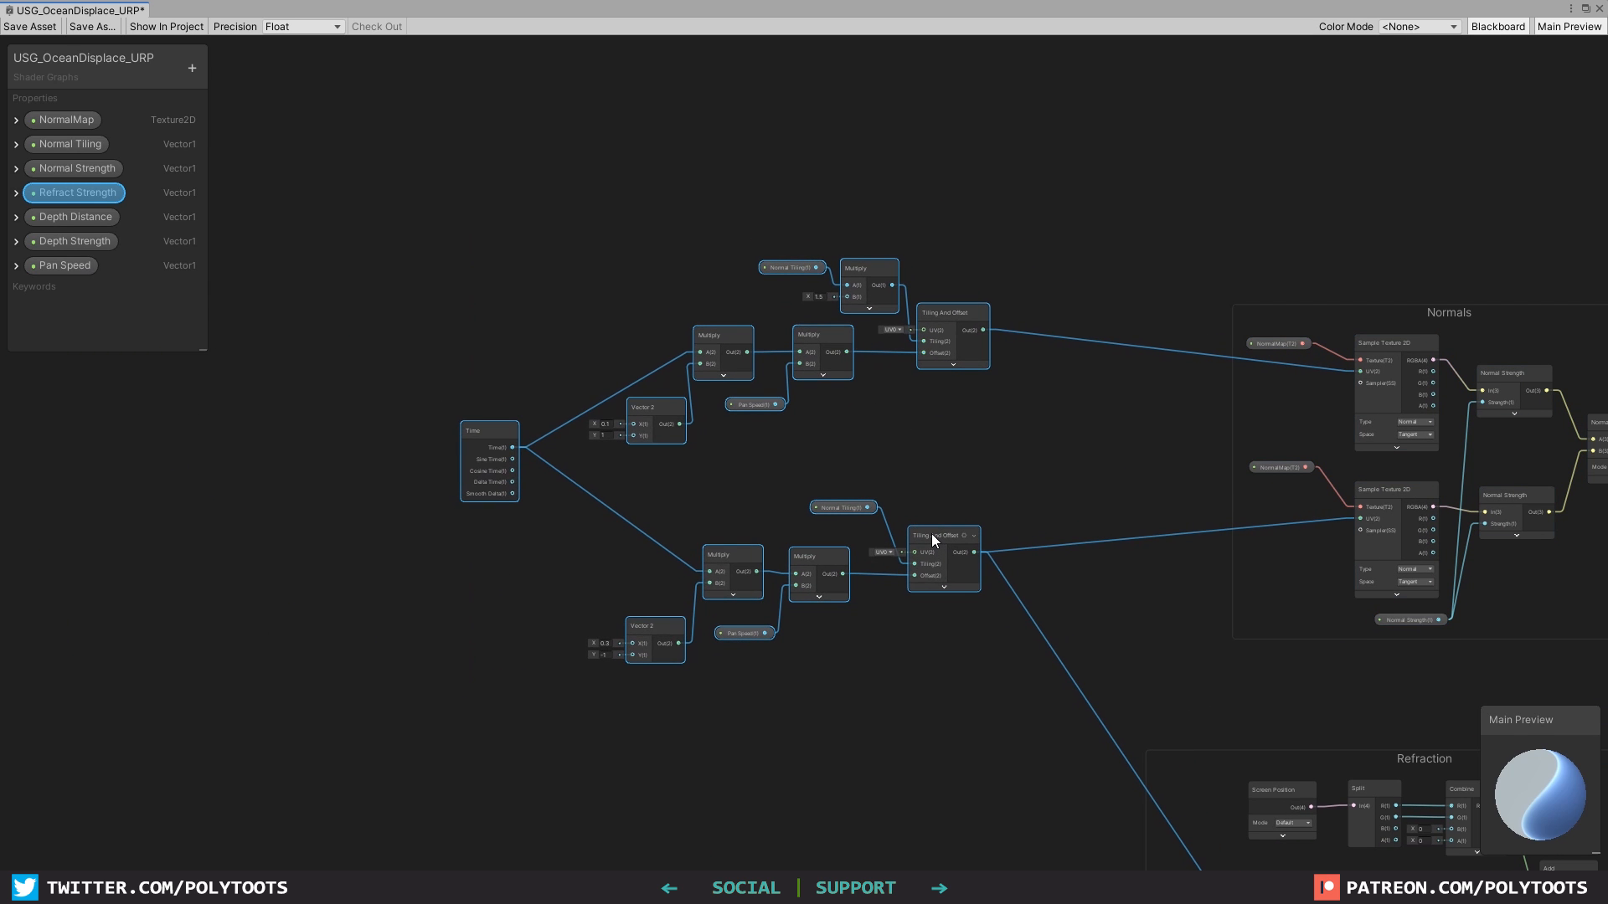
Group the selected panning nodes and name the group Panners.
key(ctrl+g)
click(514, 240)
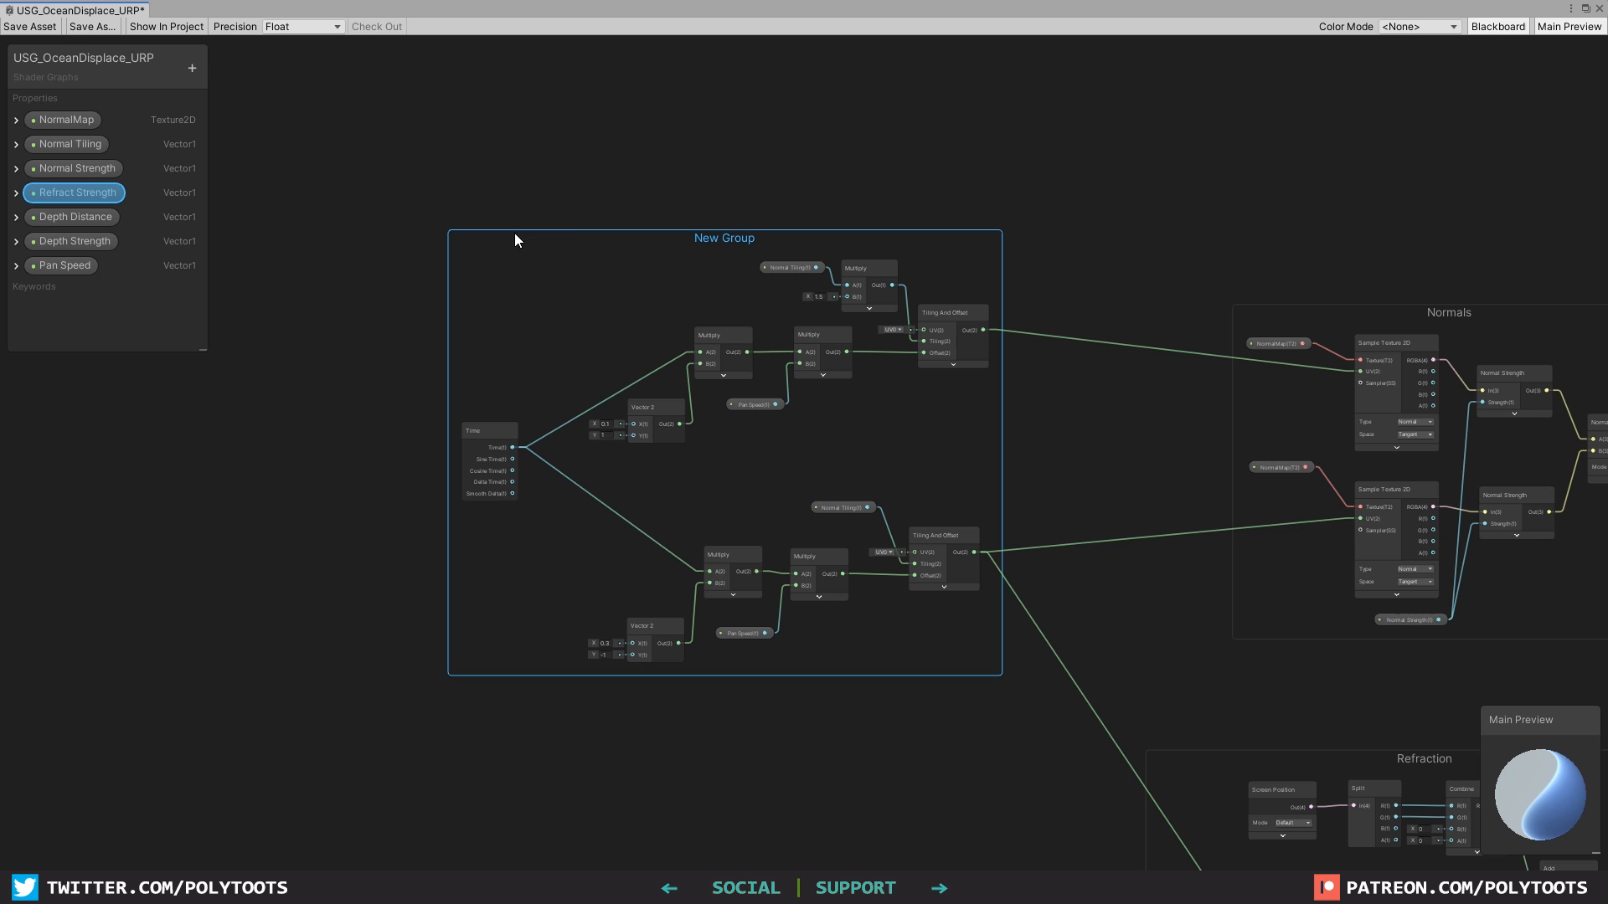
double_click(733, 240)
text(Panners)
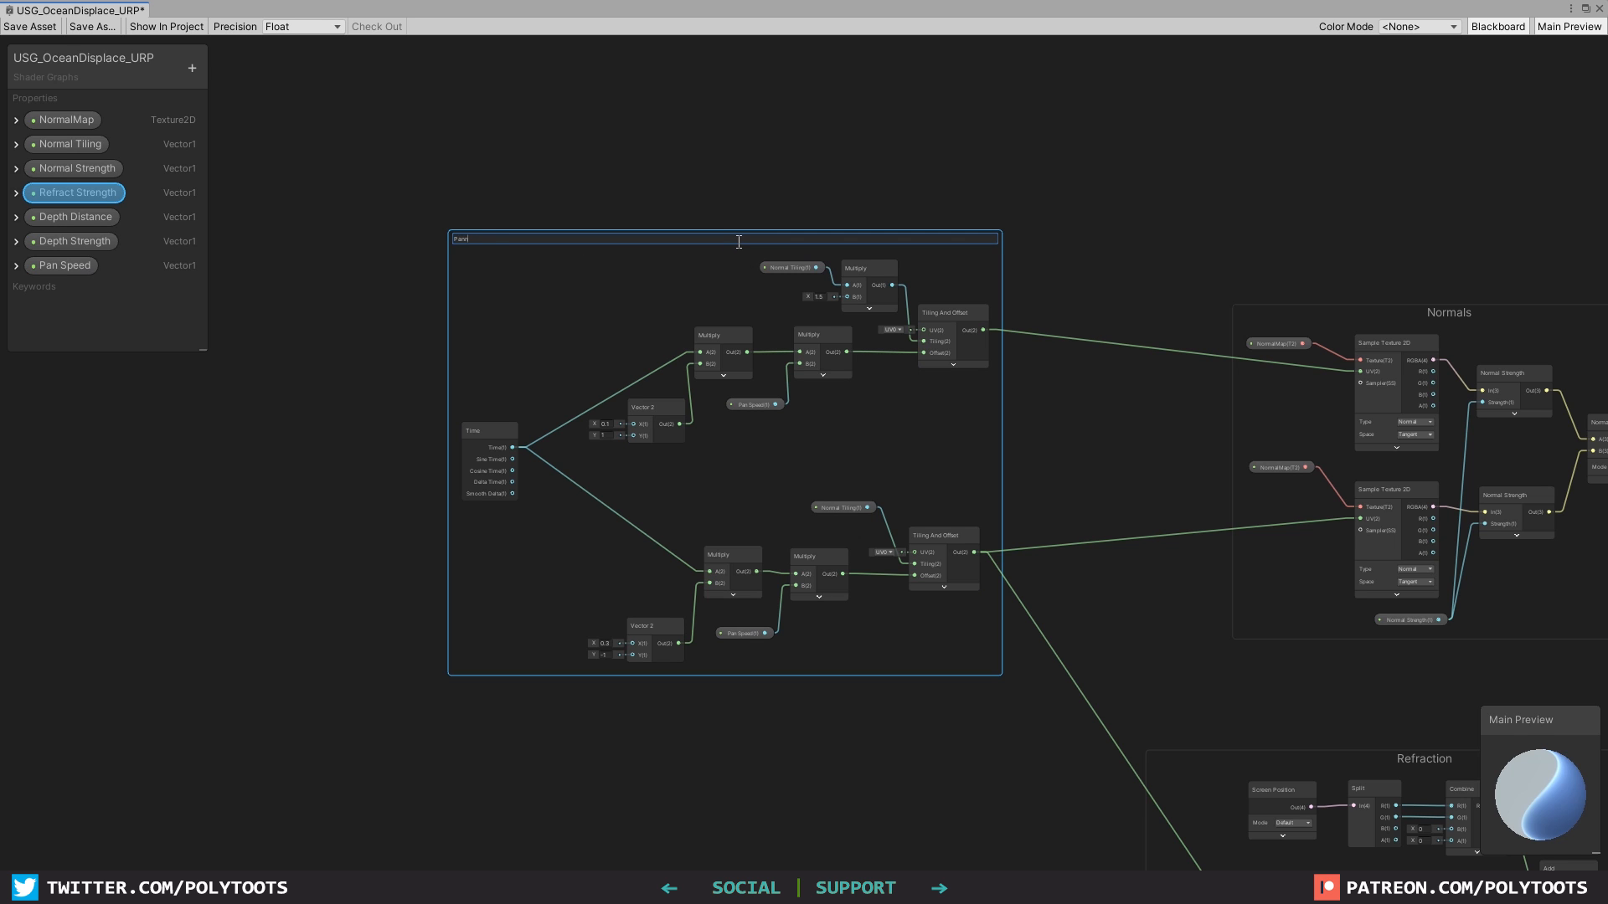
key(Return)
scroll(706, 254, up, 3)
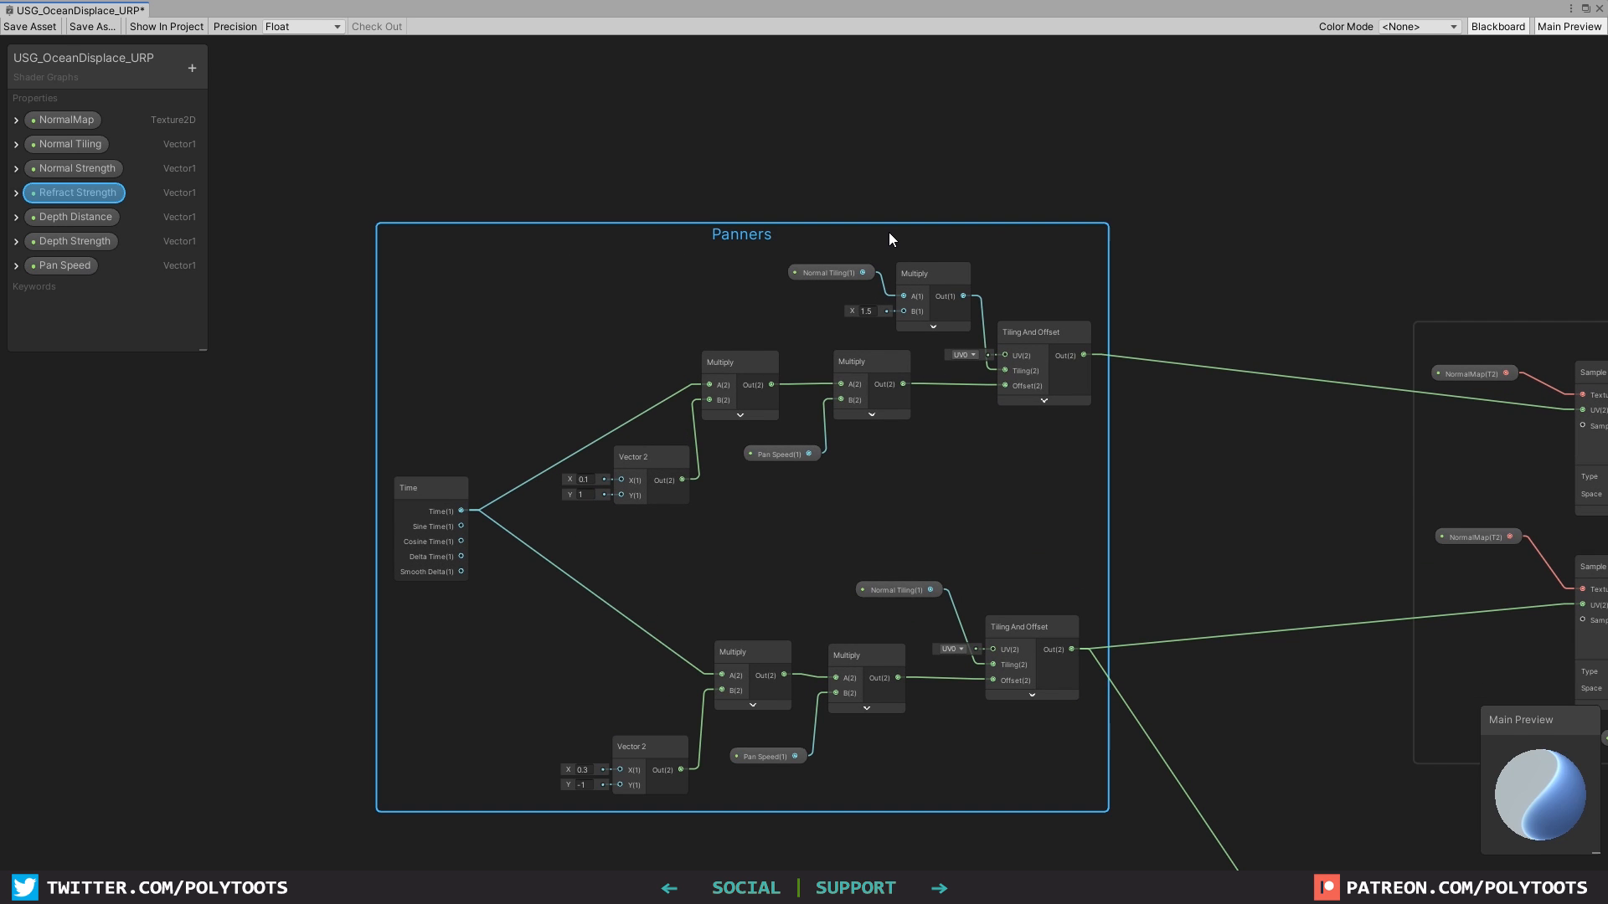
Move the Panners group slightly closer to the Normals group.
drag(887, 233, 902, 273)
scroll(1202, 397, down, 4)
middle_drag(1205, 402, 686, 231)
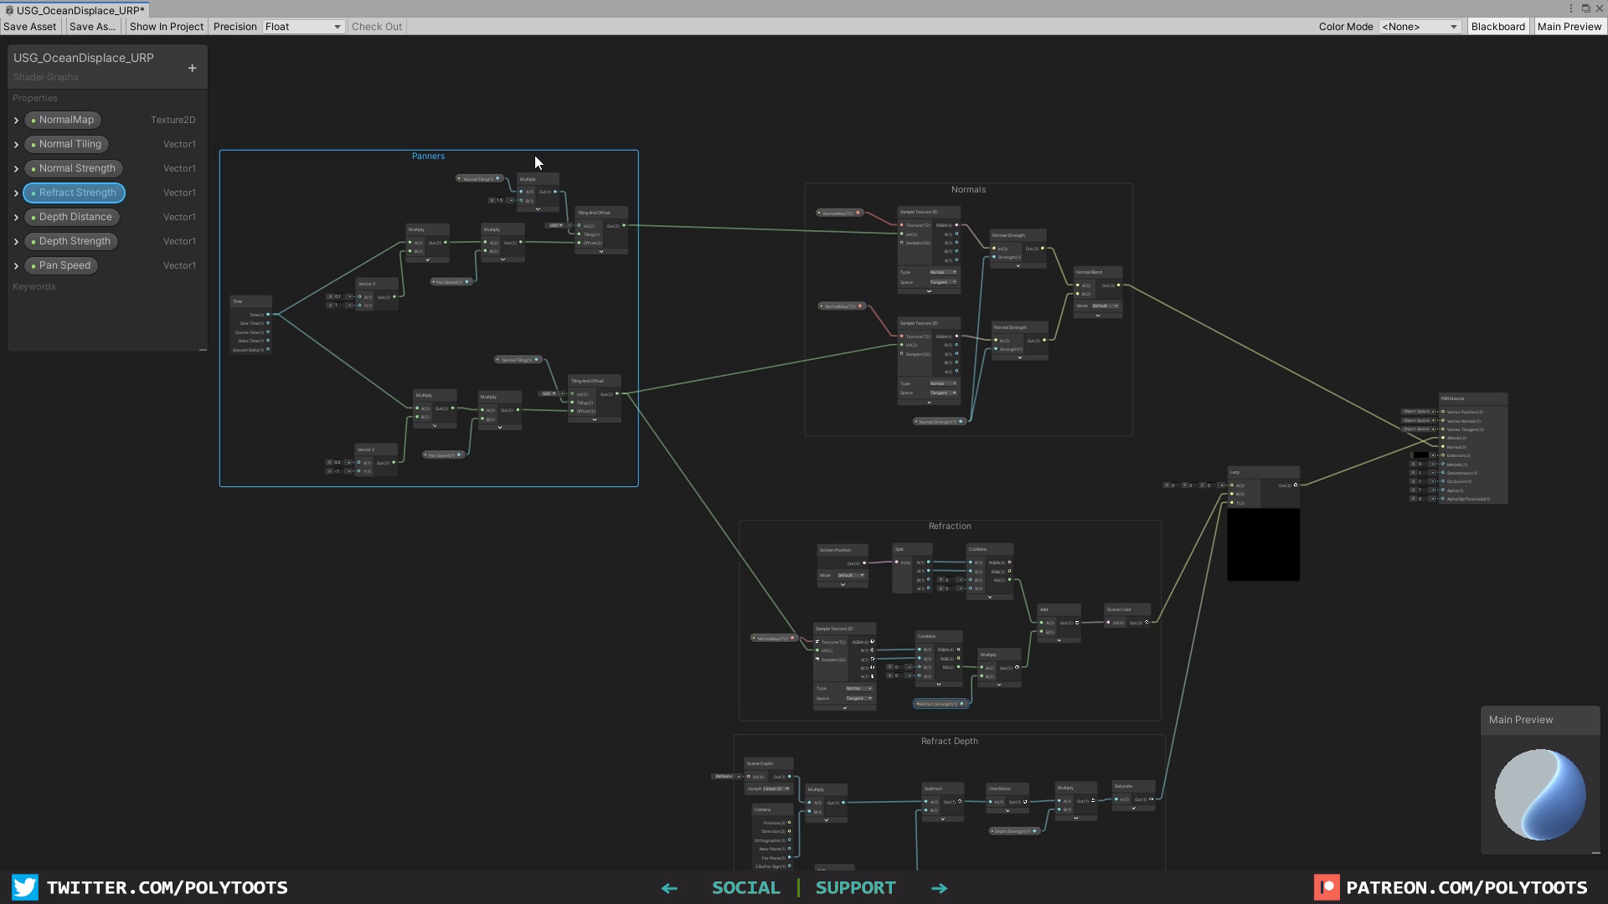
drag(539, 162, 573, 165)
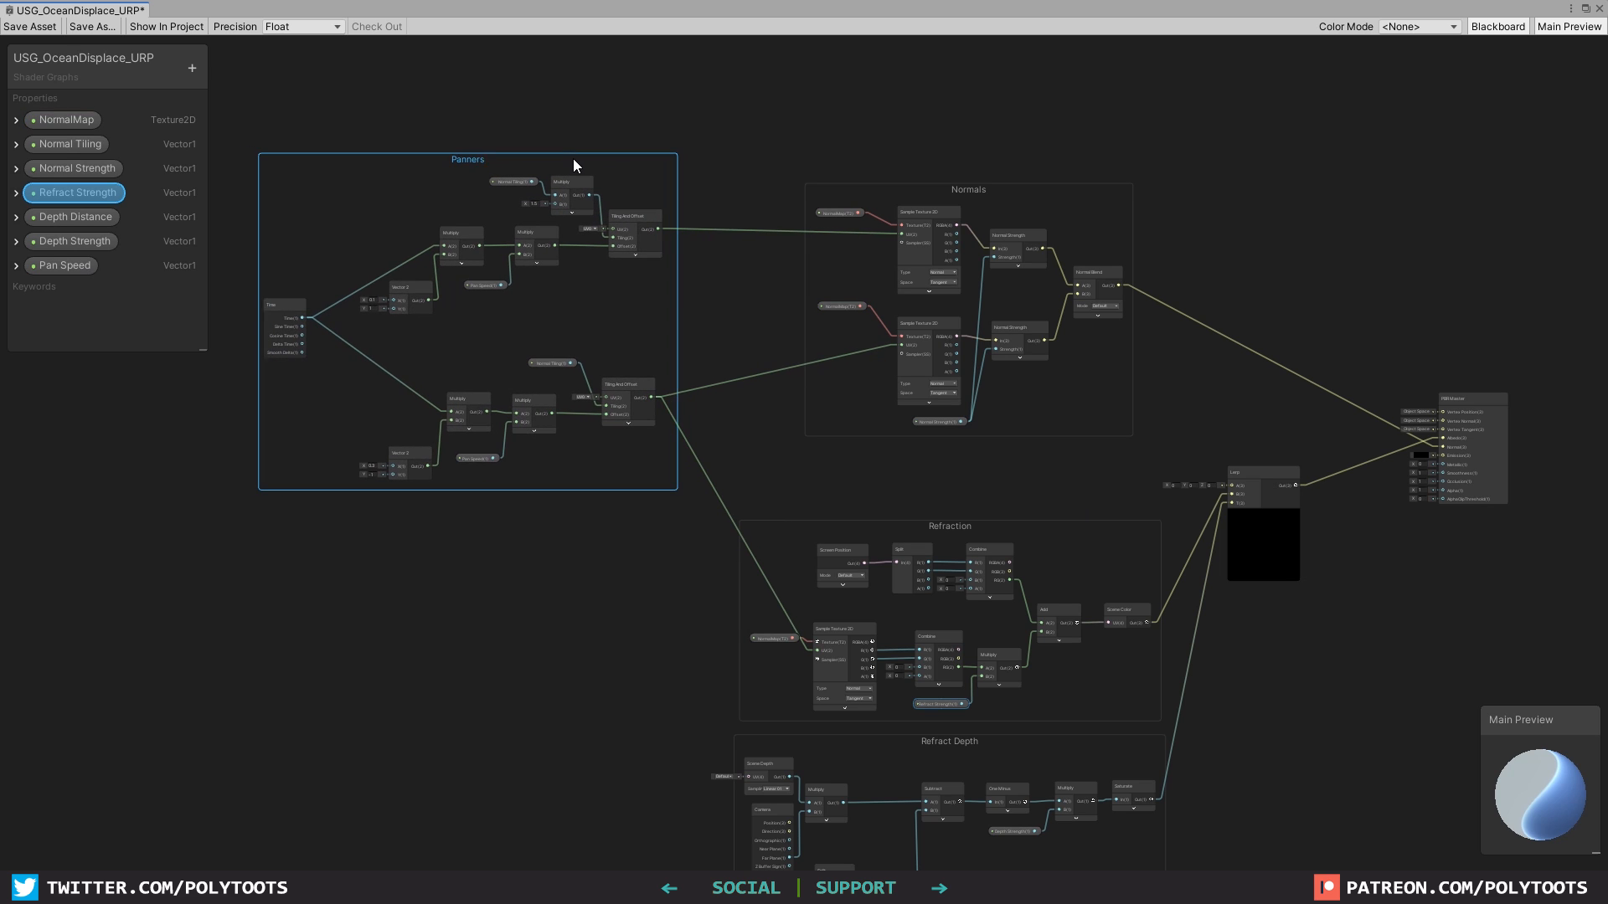
Restore the smaller graph window, set B of the Multiply fed by Normal Tiling to 4, and save the shader asset.
click(1585, 8)
click(896, 203)
text(4)
key(Return)
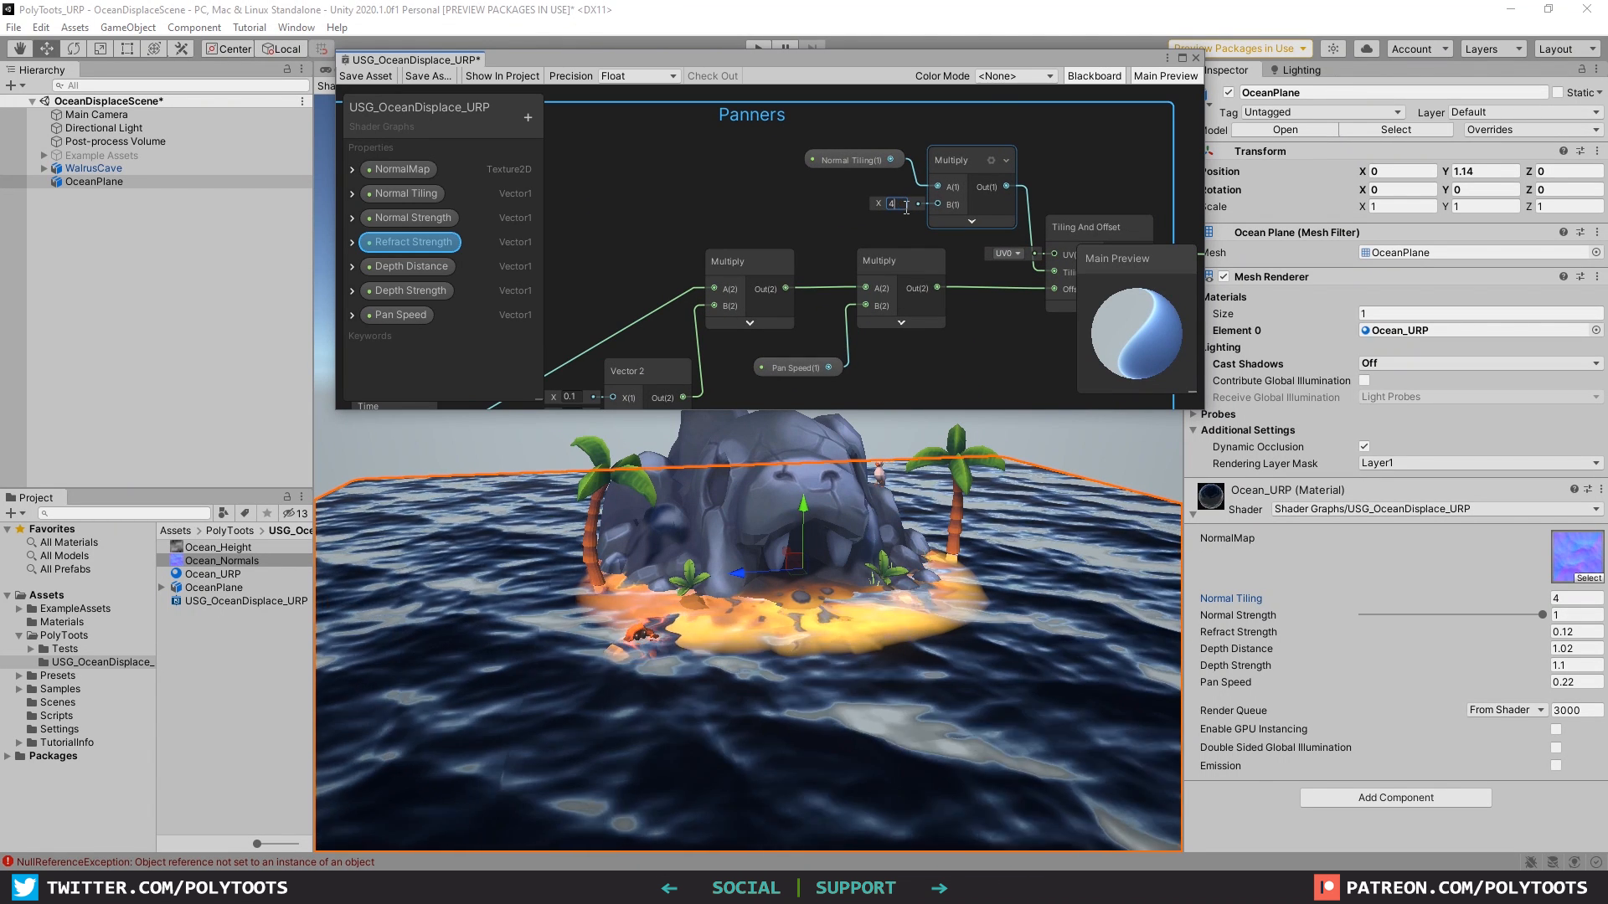
middle_drag(933, 217, 802, 232)
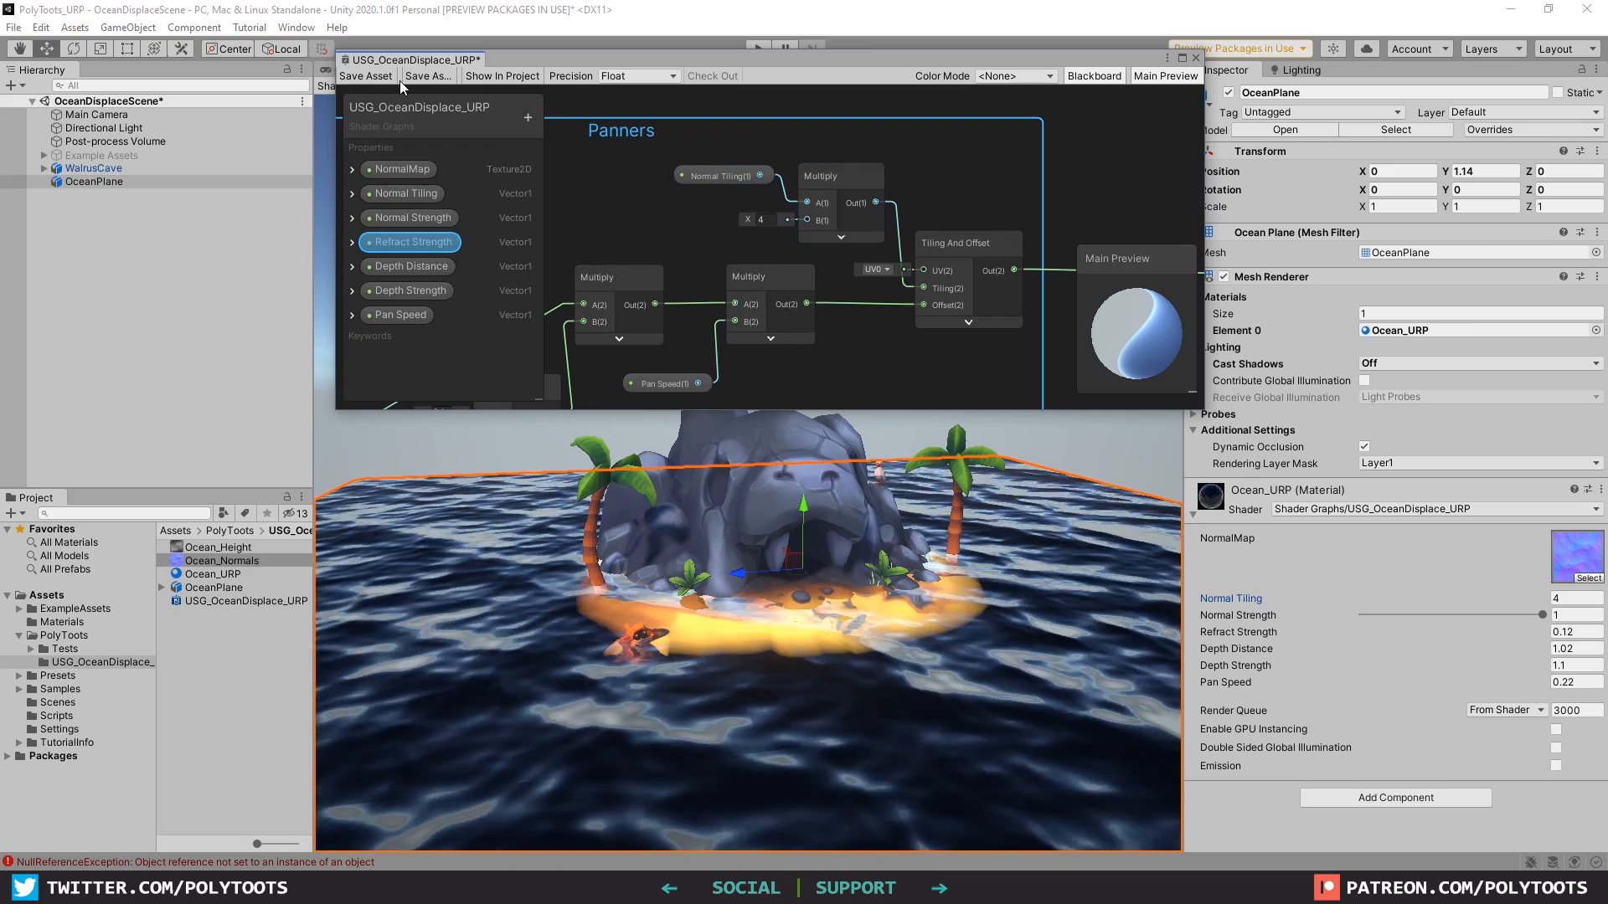
click(366, 74)
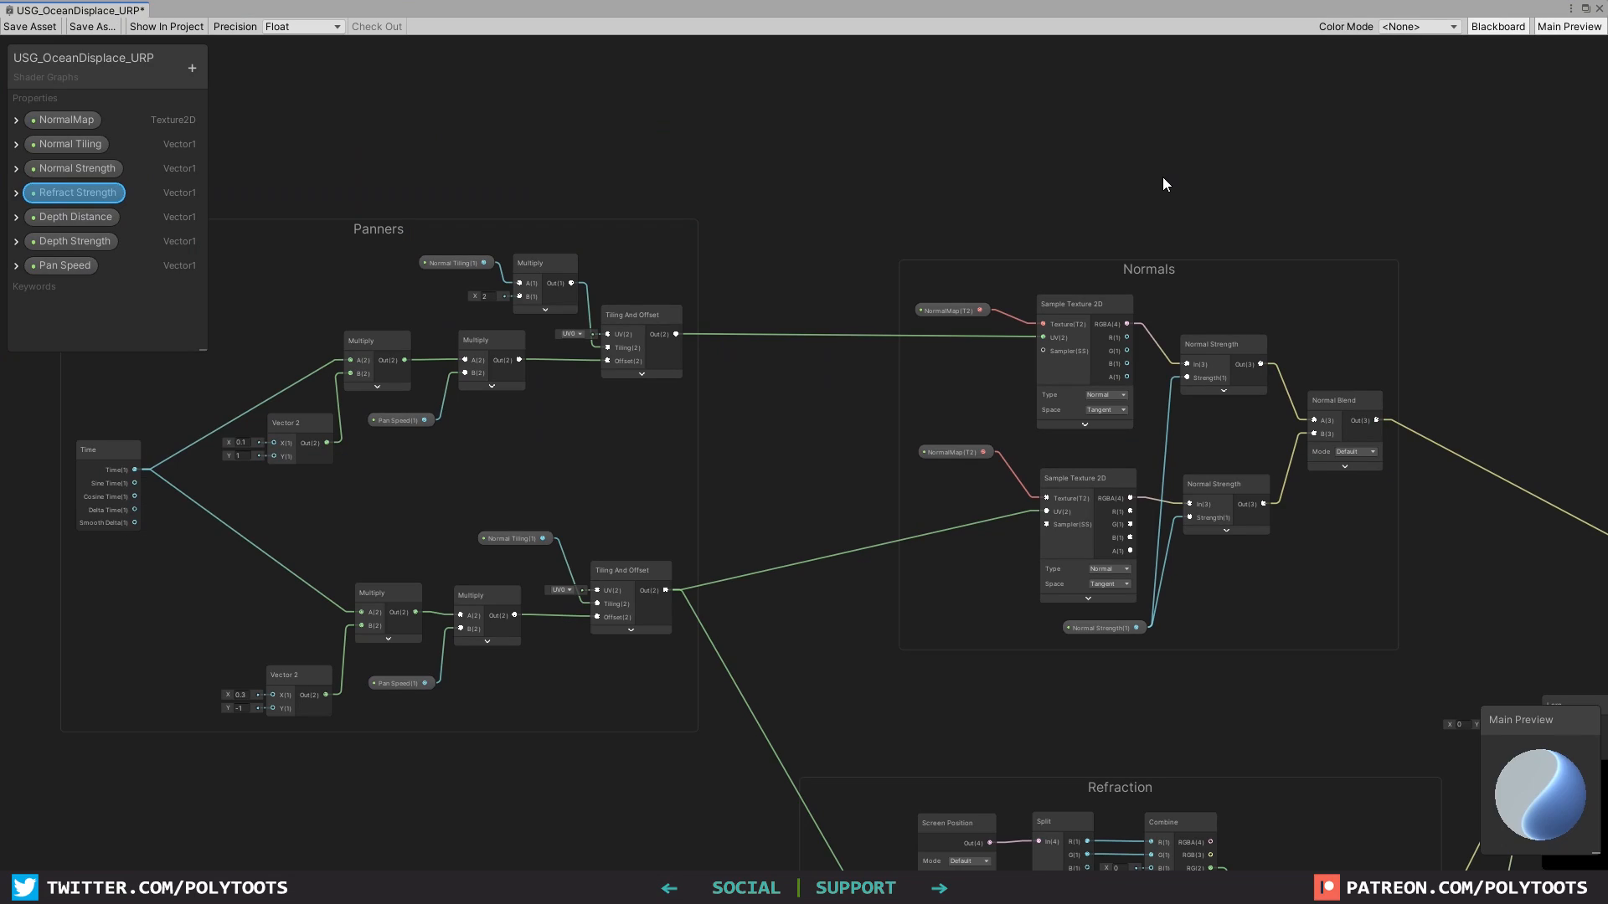
Add a Texture2D property named Displacement to the shader.
middle_drag(1374, 448, 1143, 465)
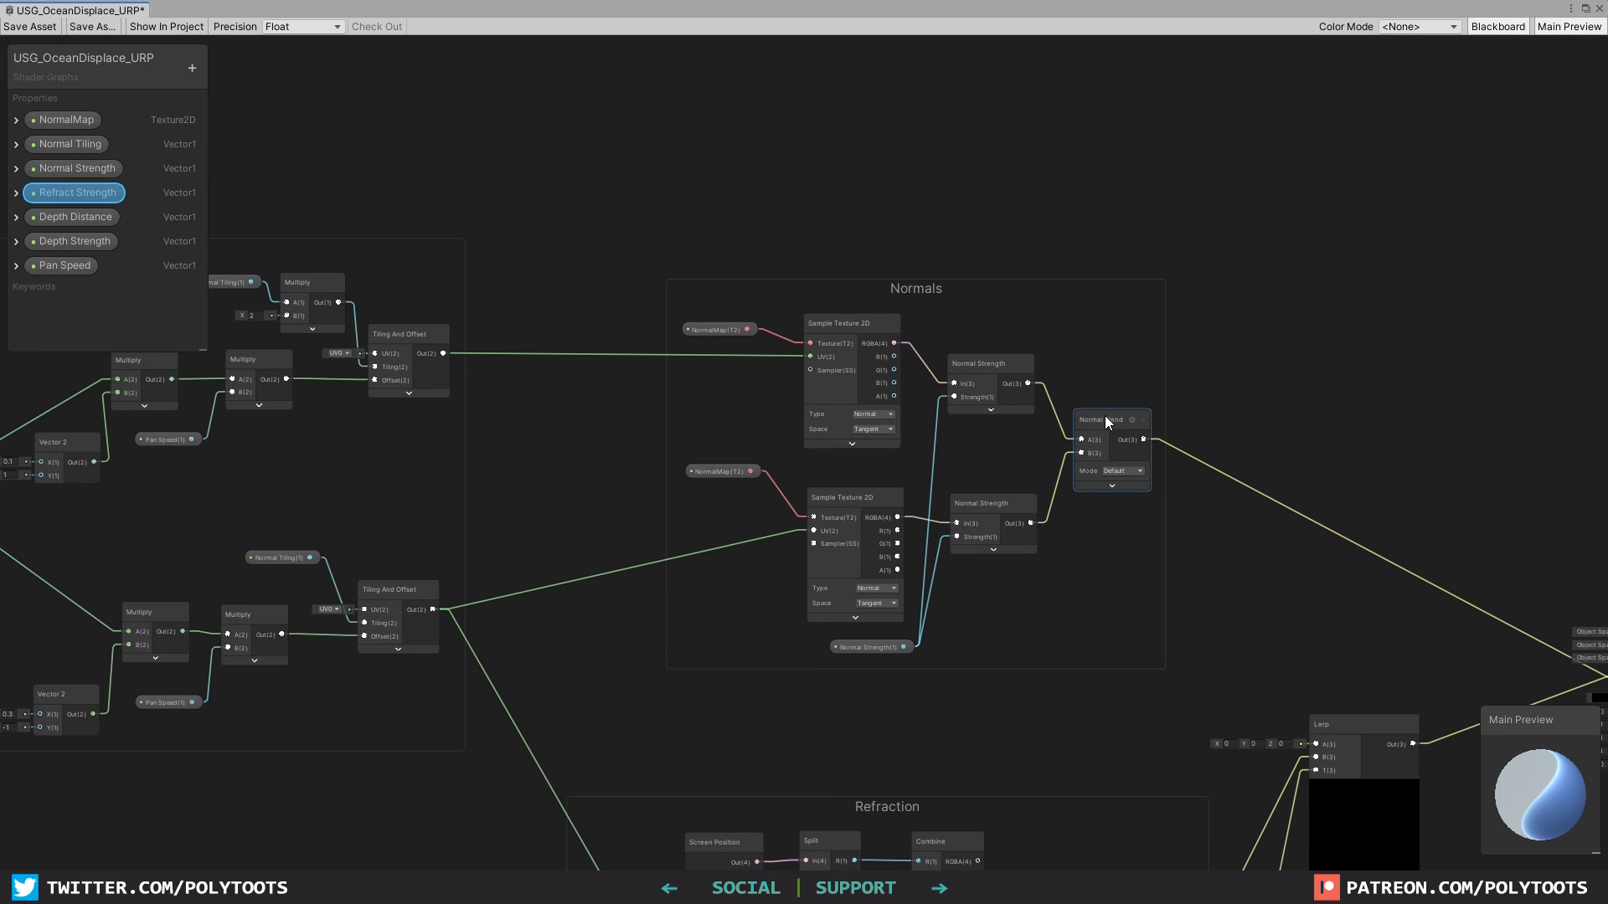
scroll(1103, 415, down, 1)
middle_drag(998, 156, 1087, 374)
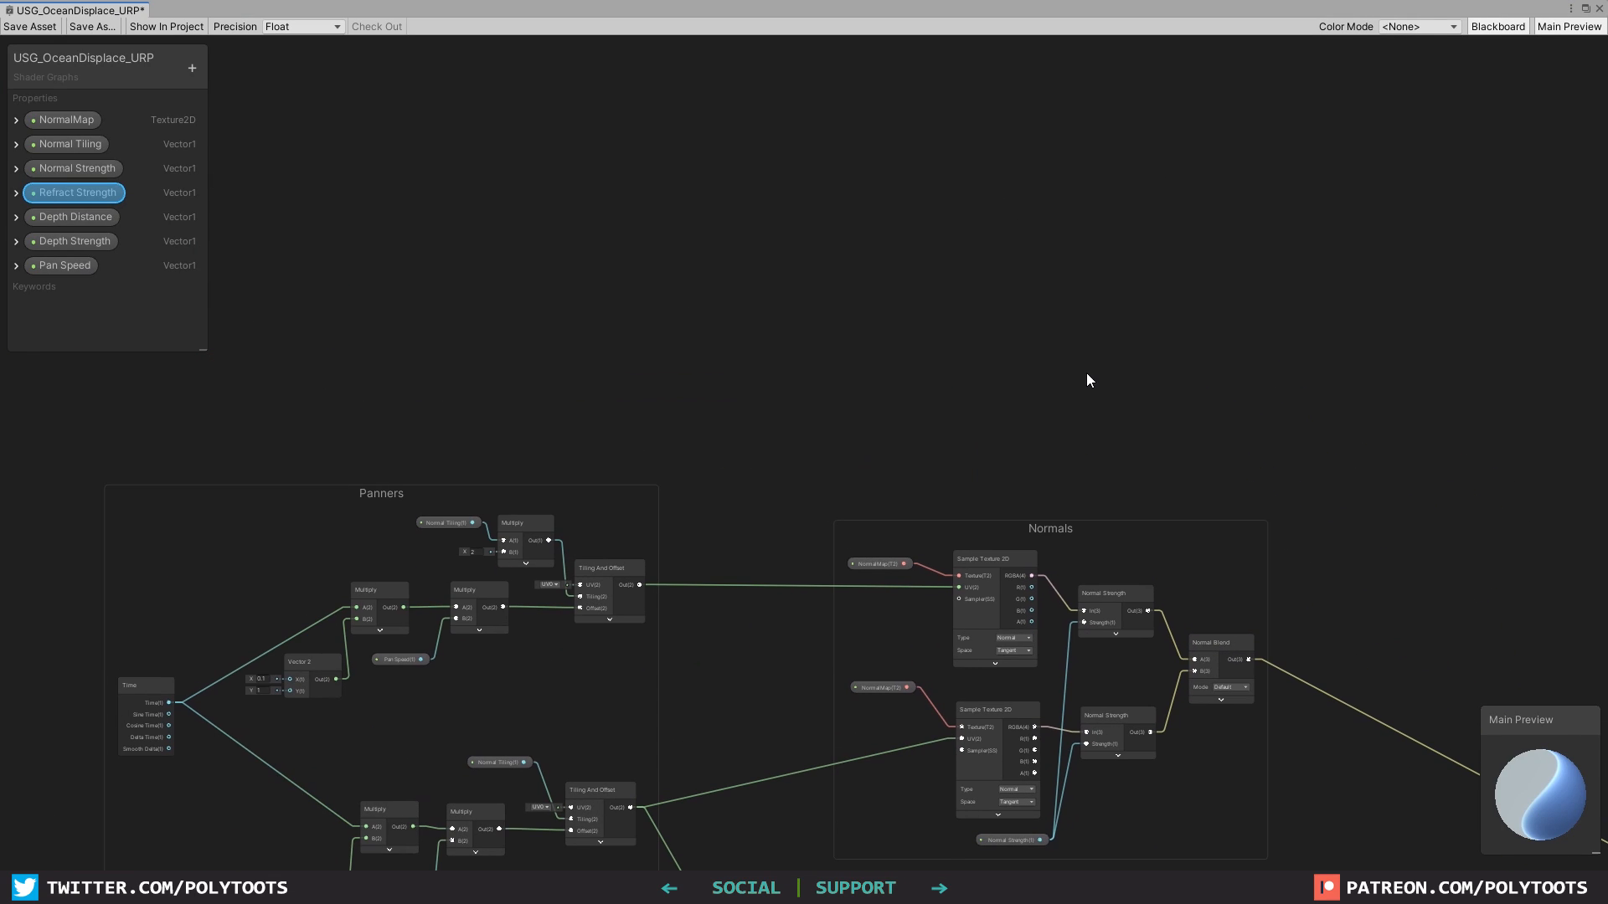
click(194, 67)
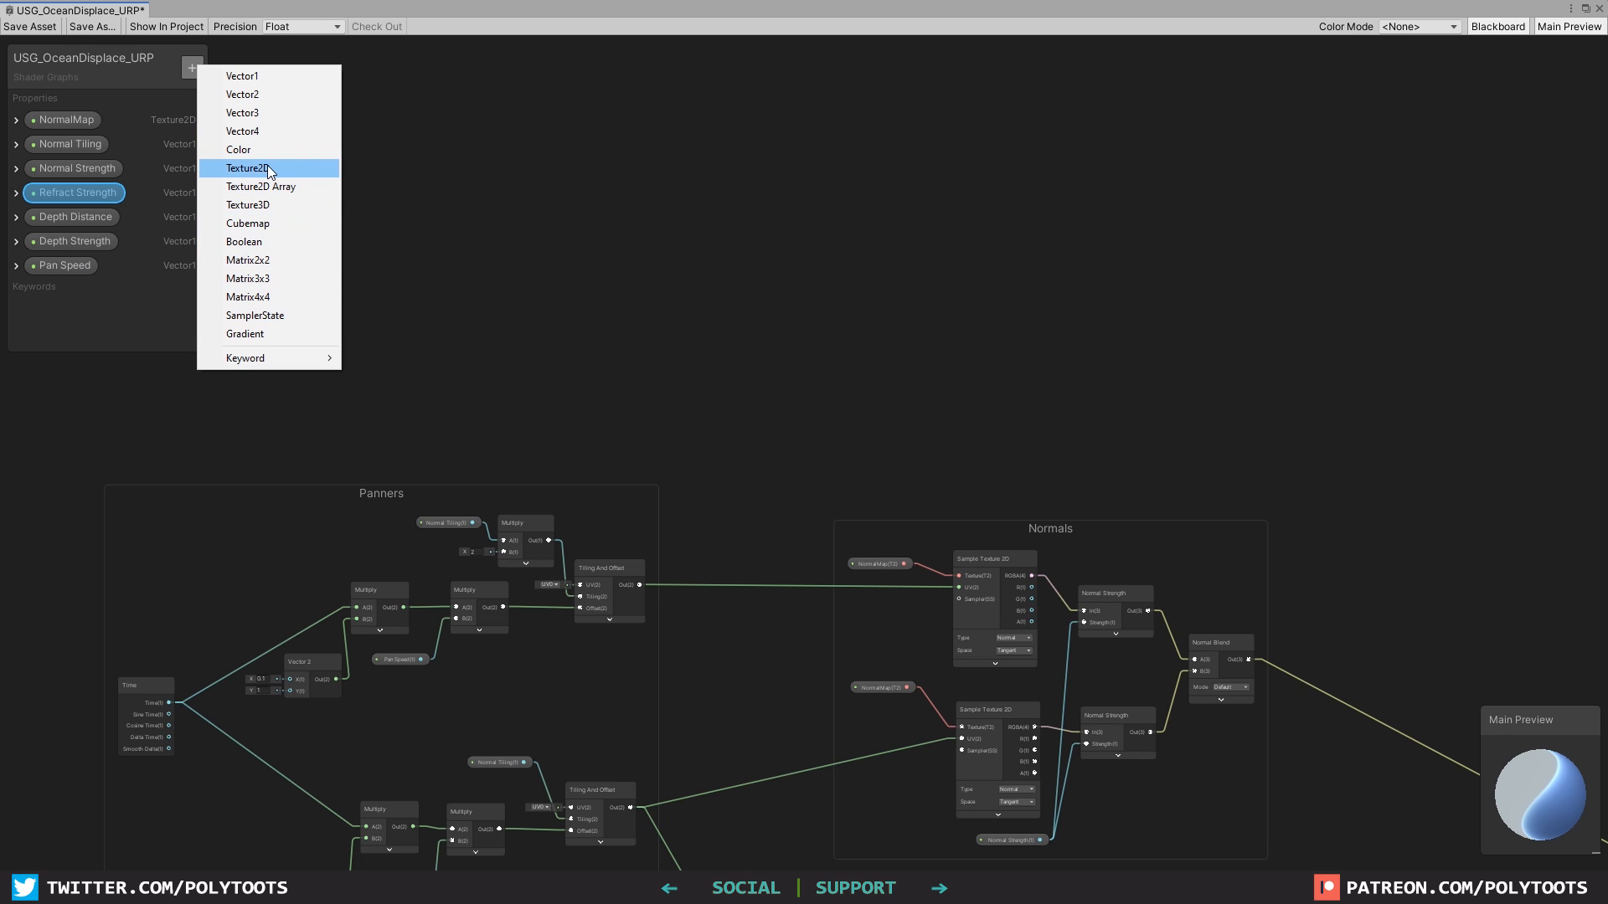
click(251, 171)
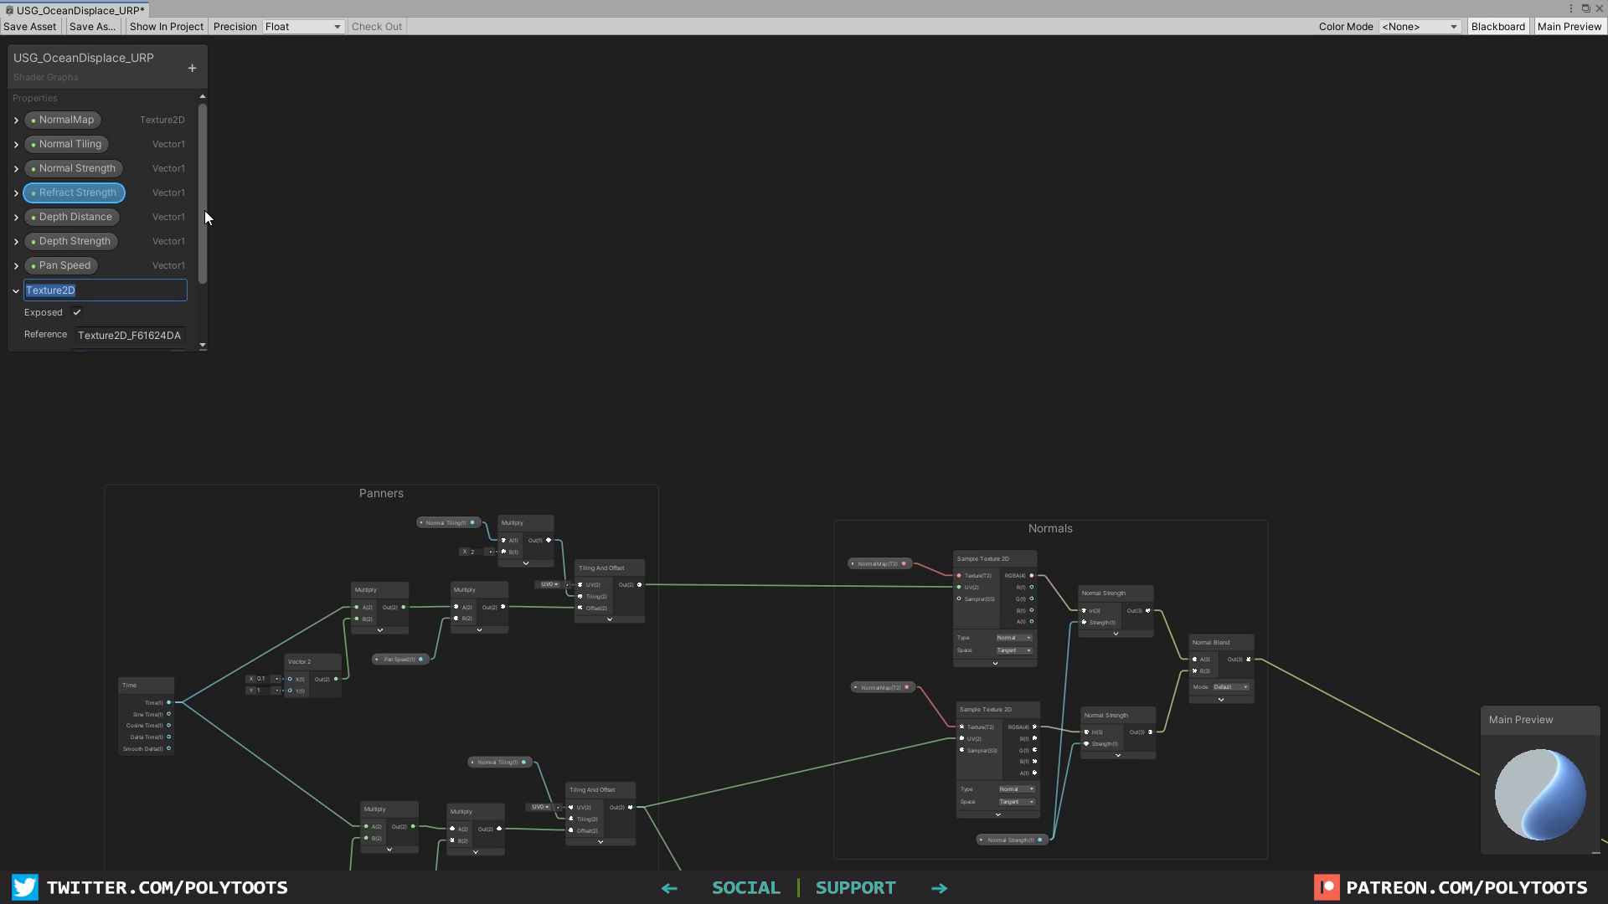
text(Di)
key(Return)
Place a Displacement property node in the empty area above the Normals group.
drag(71, 290, 973, 387)
click(971, 386)
middle_drag(966, 417, 770, 317)
scroll(908, 374, up, 3)
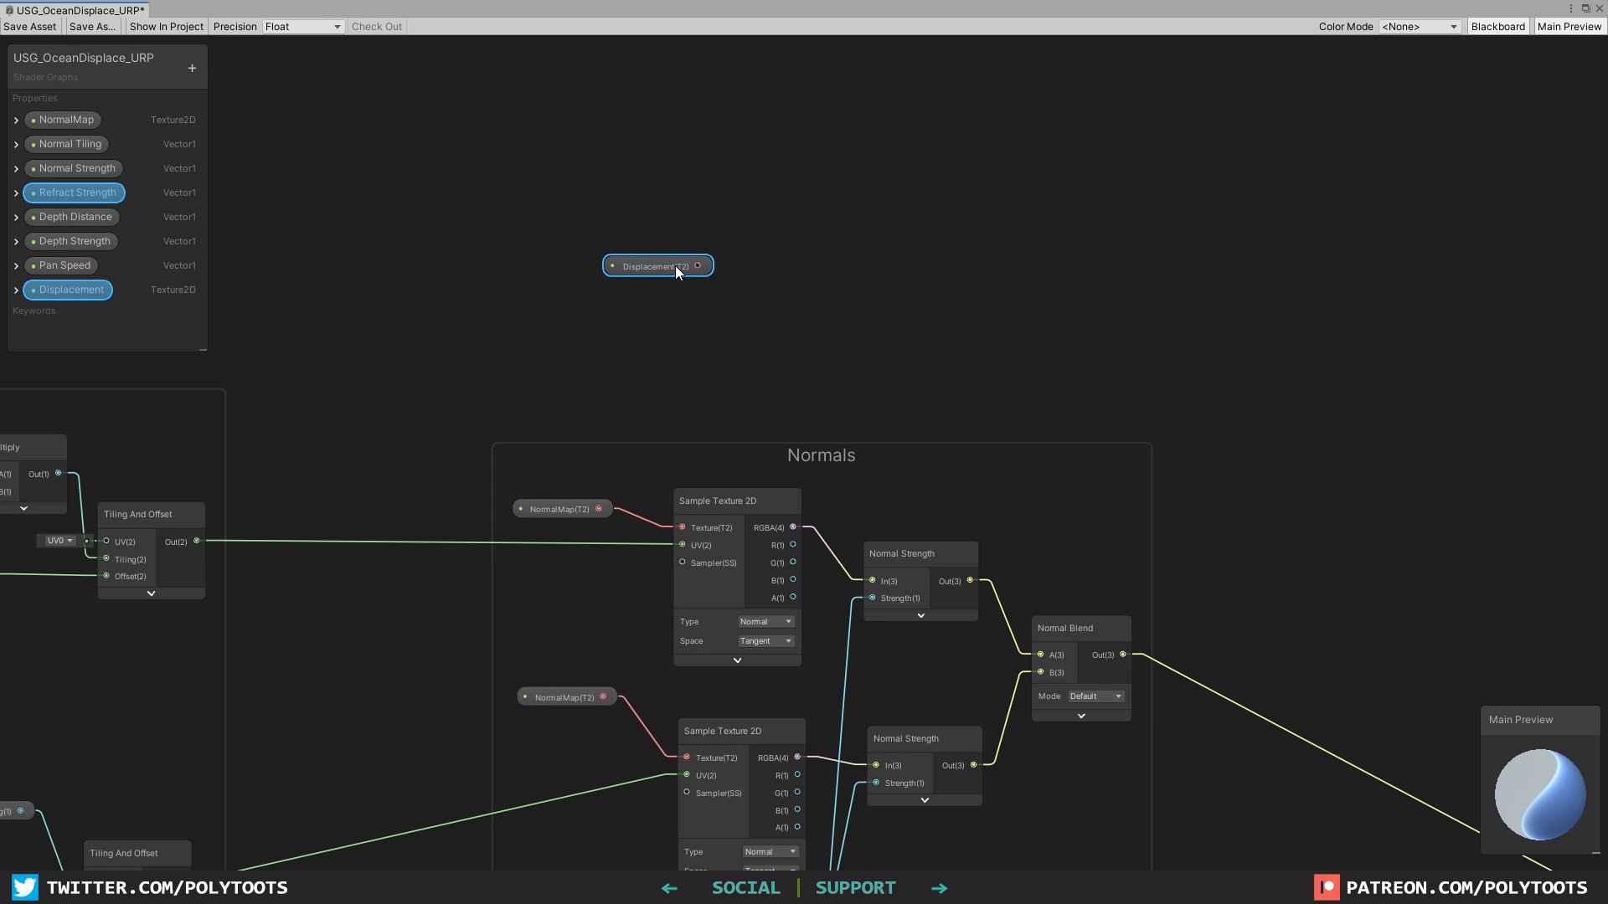
drag(675, 265, 695, 260)
Add a Sample Texture 2D LOD node above the Normals group and connect Displacement to its Texture input.
click(724, 502)
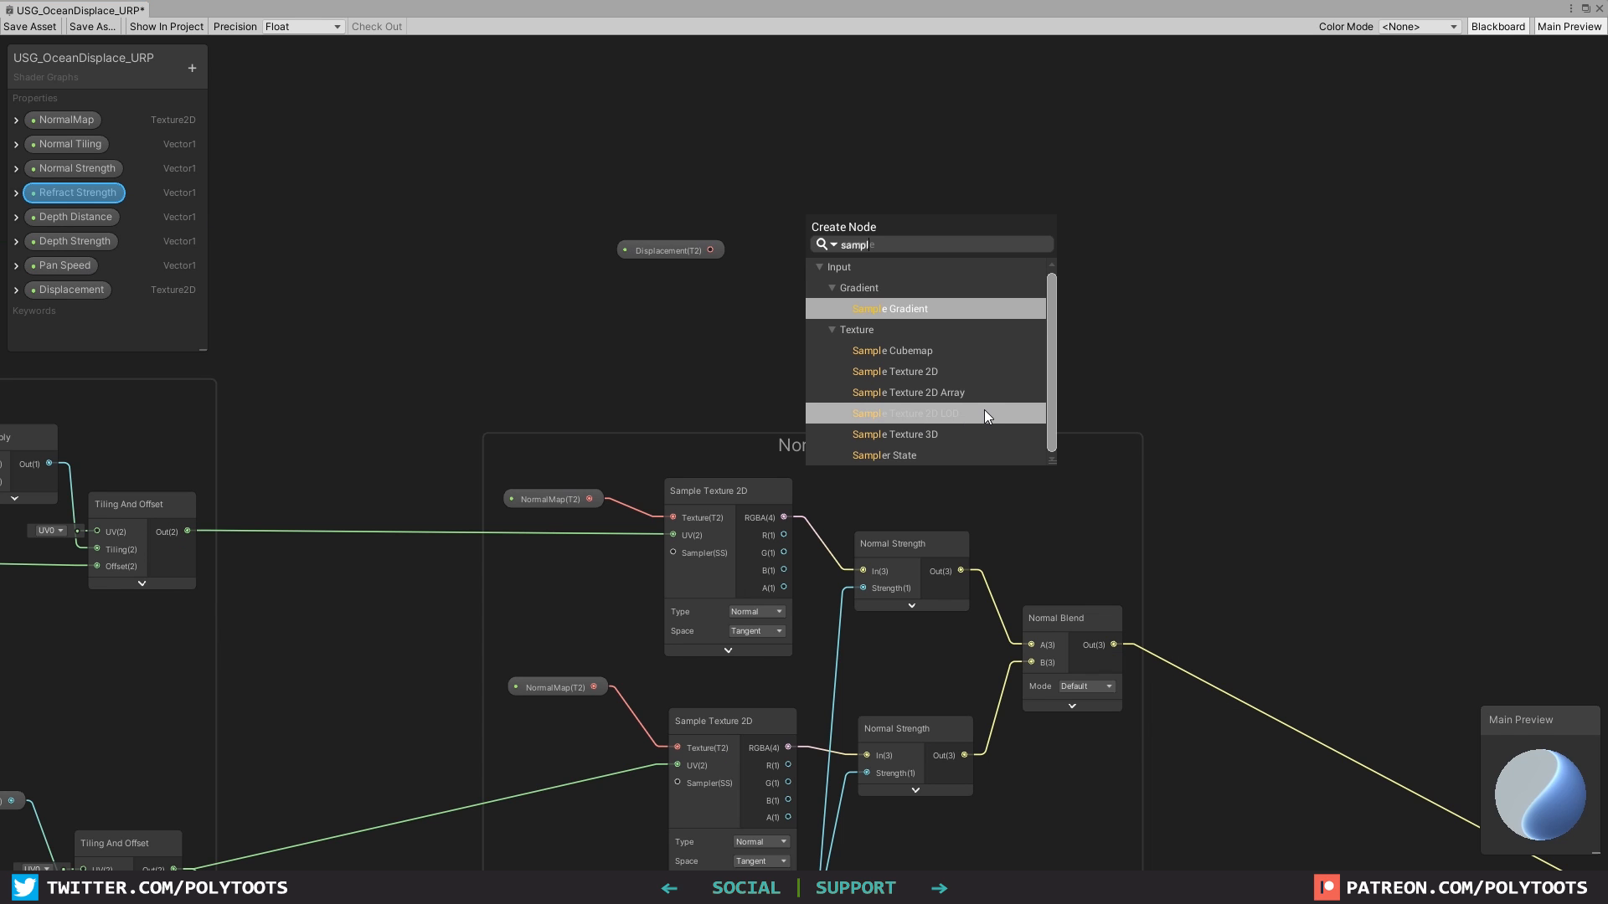
click(983, 413)
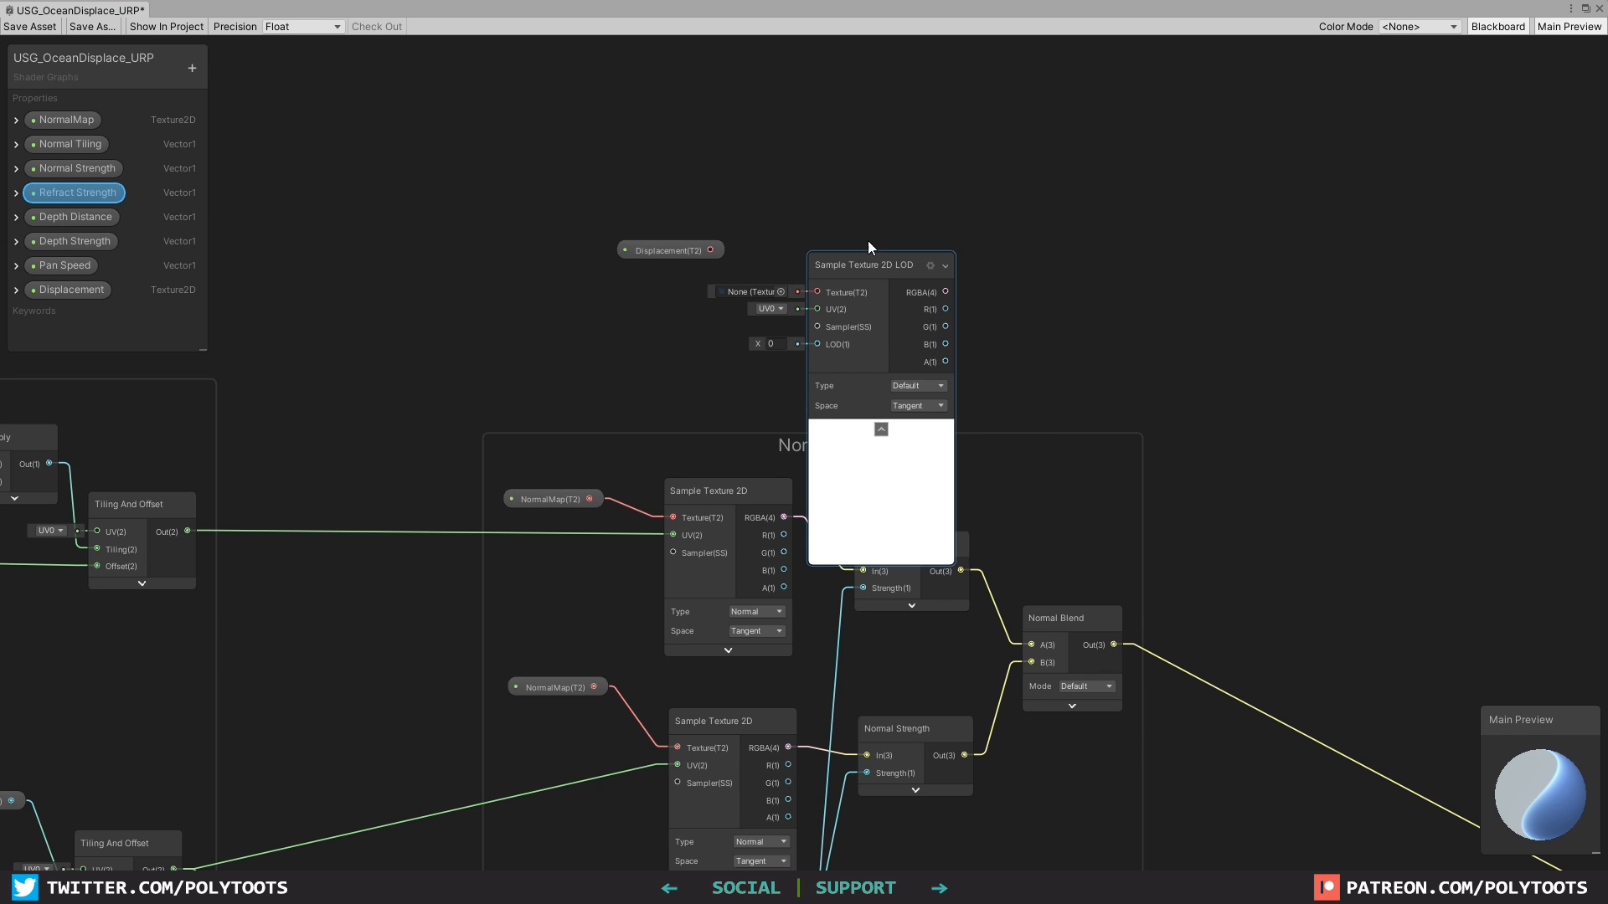
drag(867, 240, 862, 148)
click(871, 321)
scroll(796, 201, up, 2)
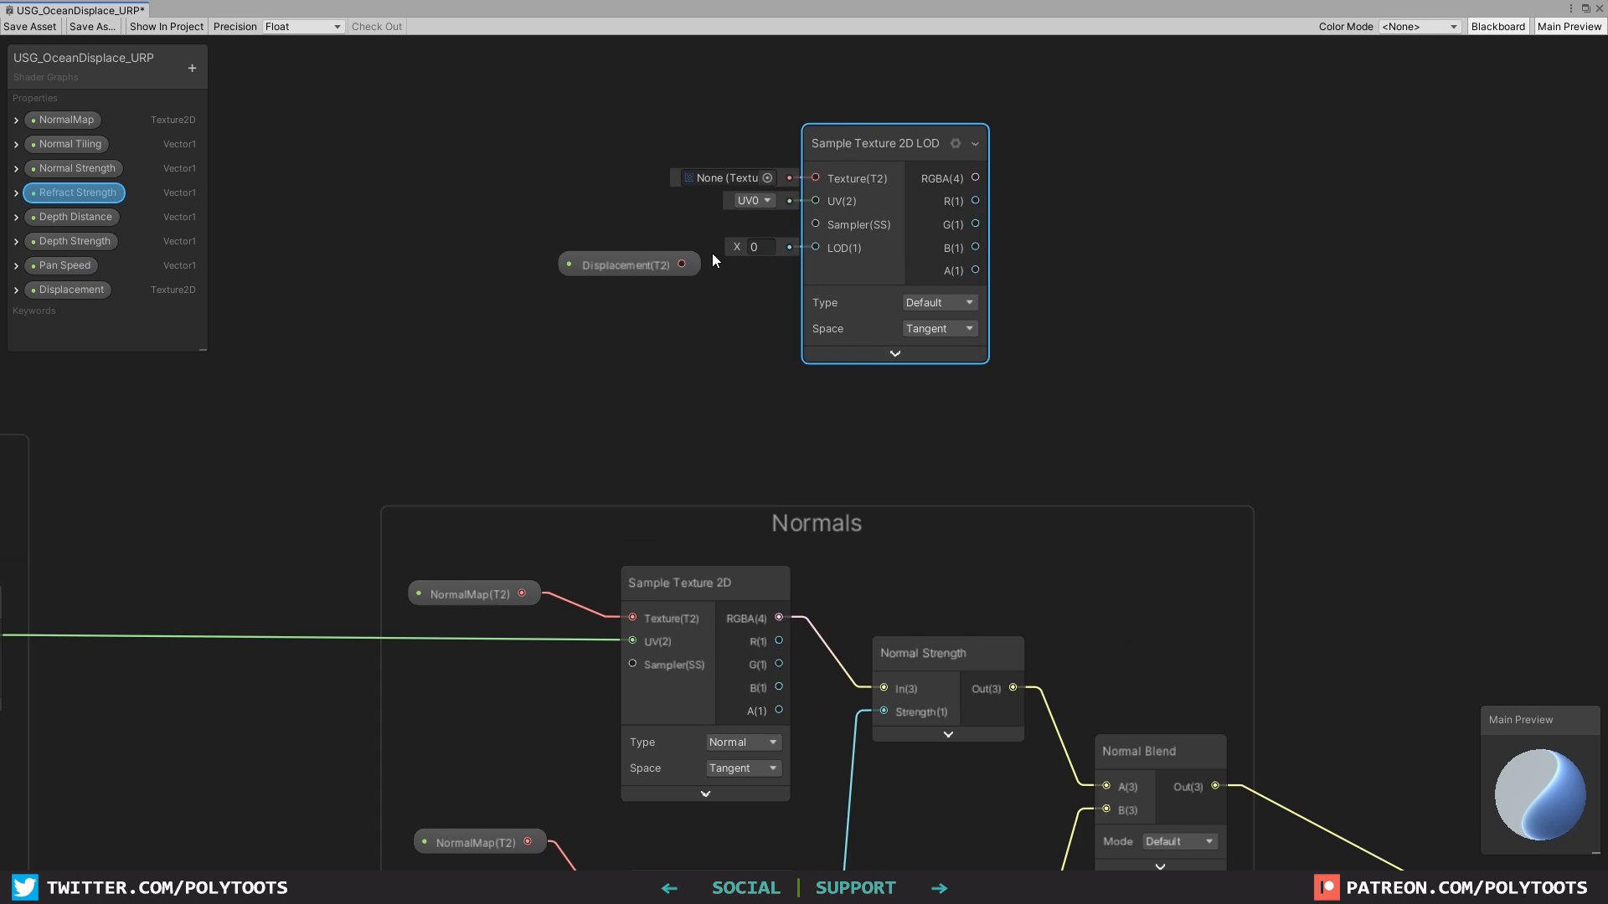
drag(681, 263, 690, 168)
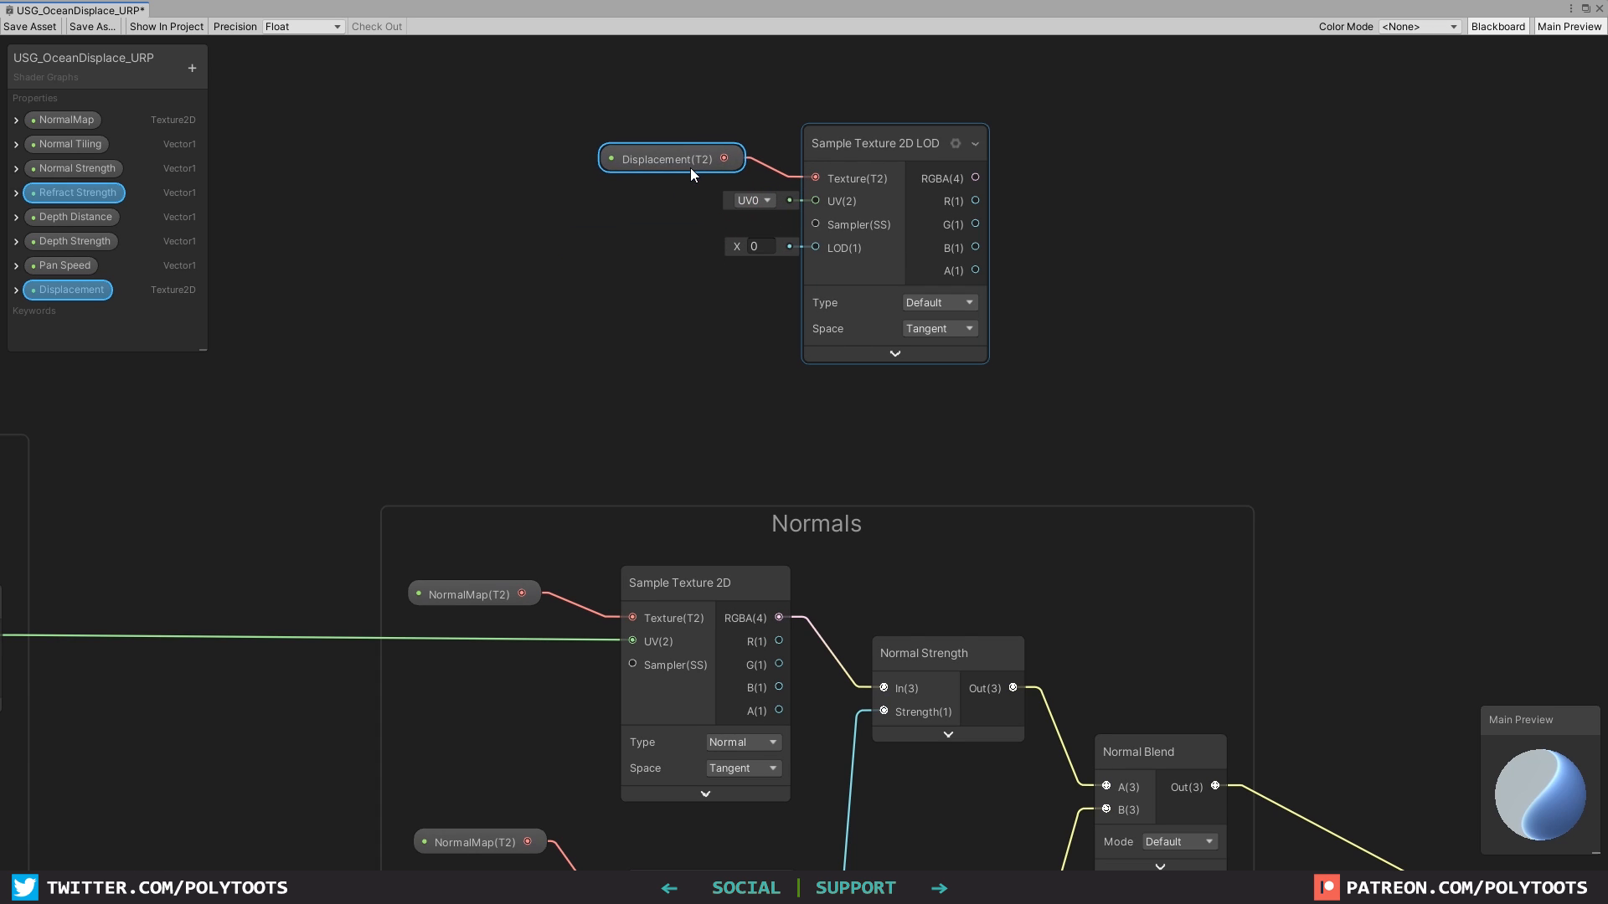
Restore the smaller graph window and compare the Ocean_Normals and Ocean_Height textures in their import previews.
scroll(695, 284, down, 3)
middle_drag(695, 320, 898, 203)
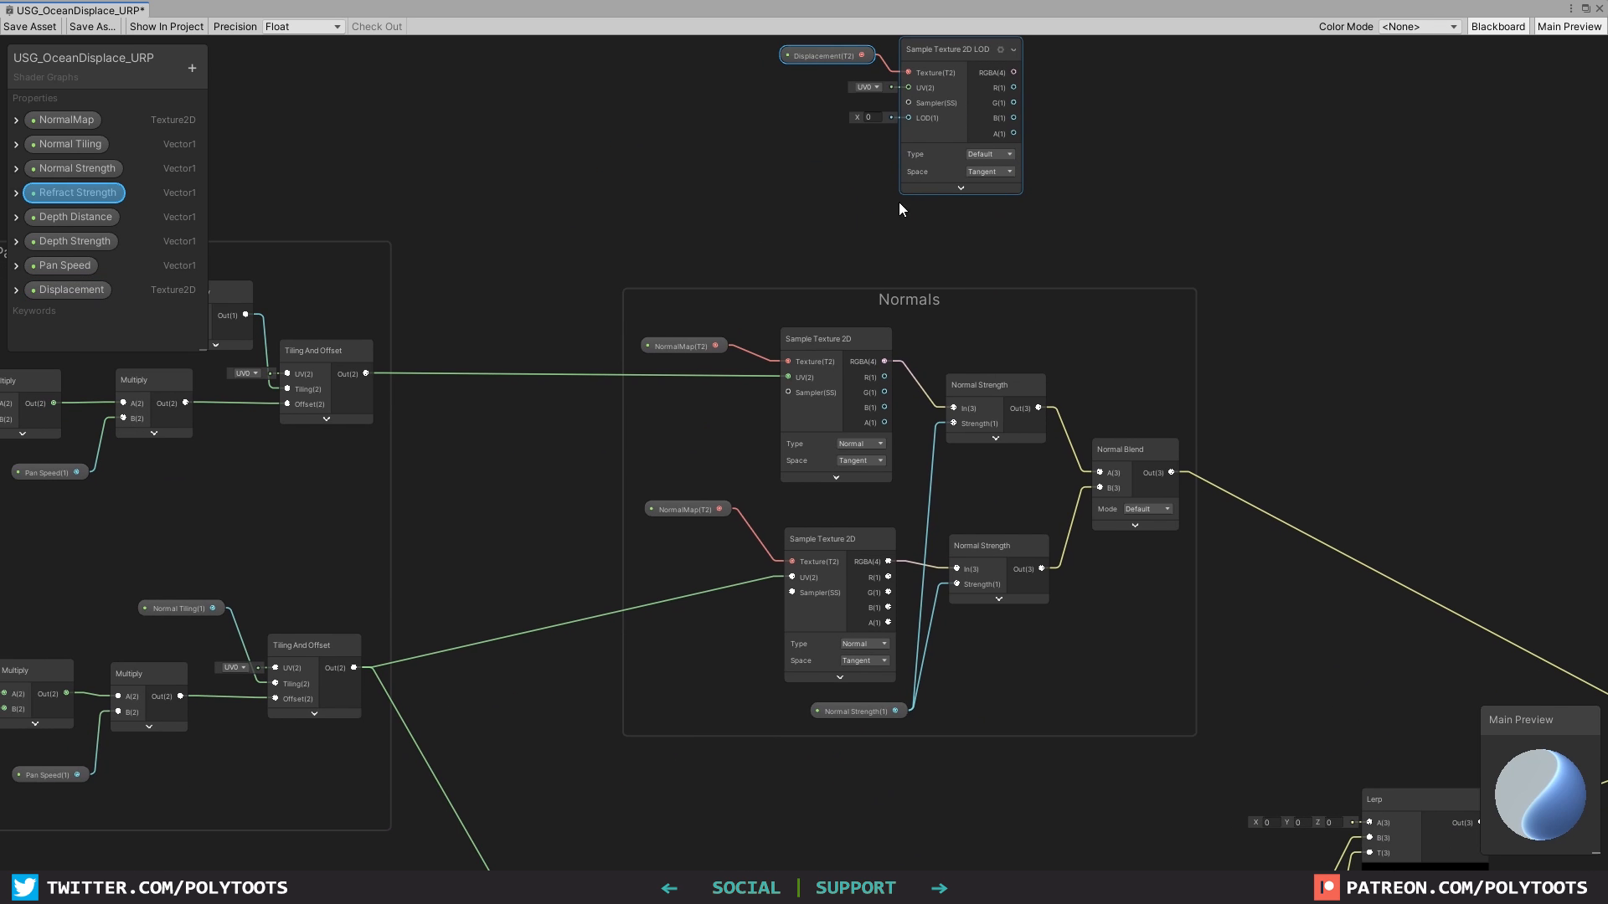
click(1585, 9)
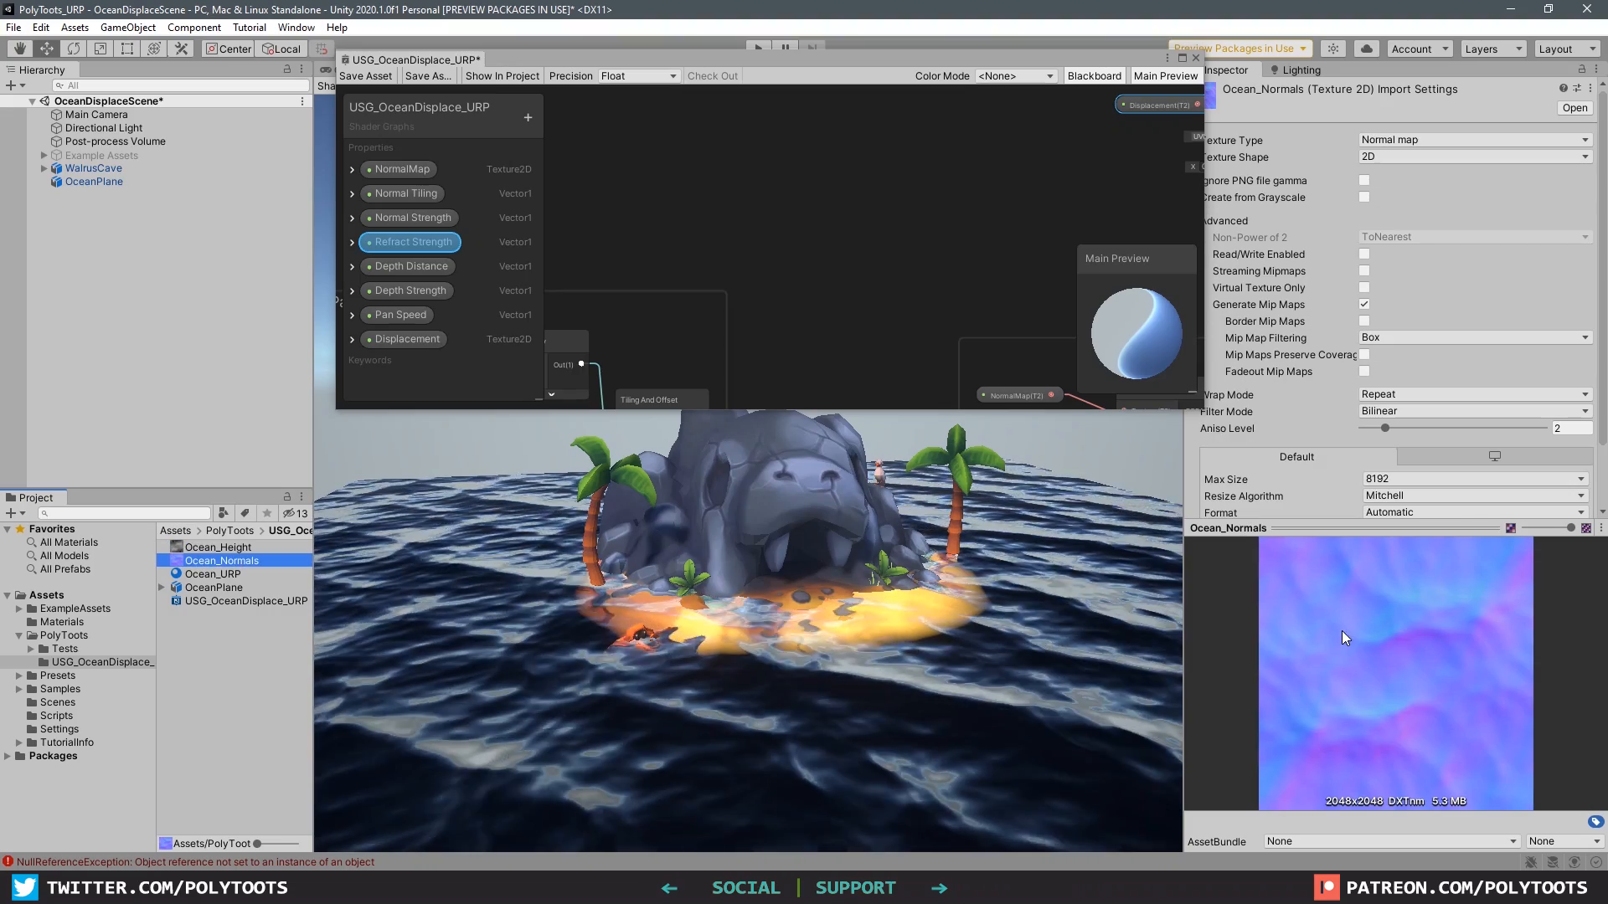
key(Up)
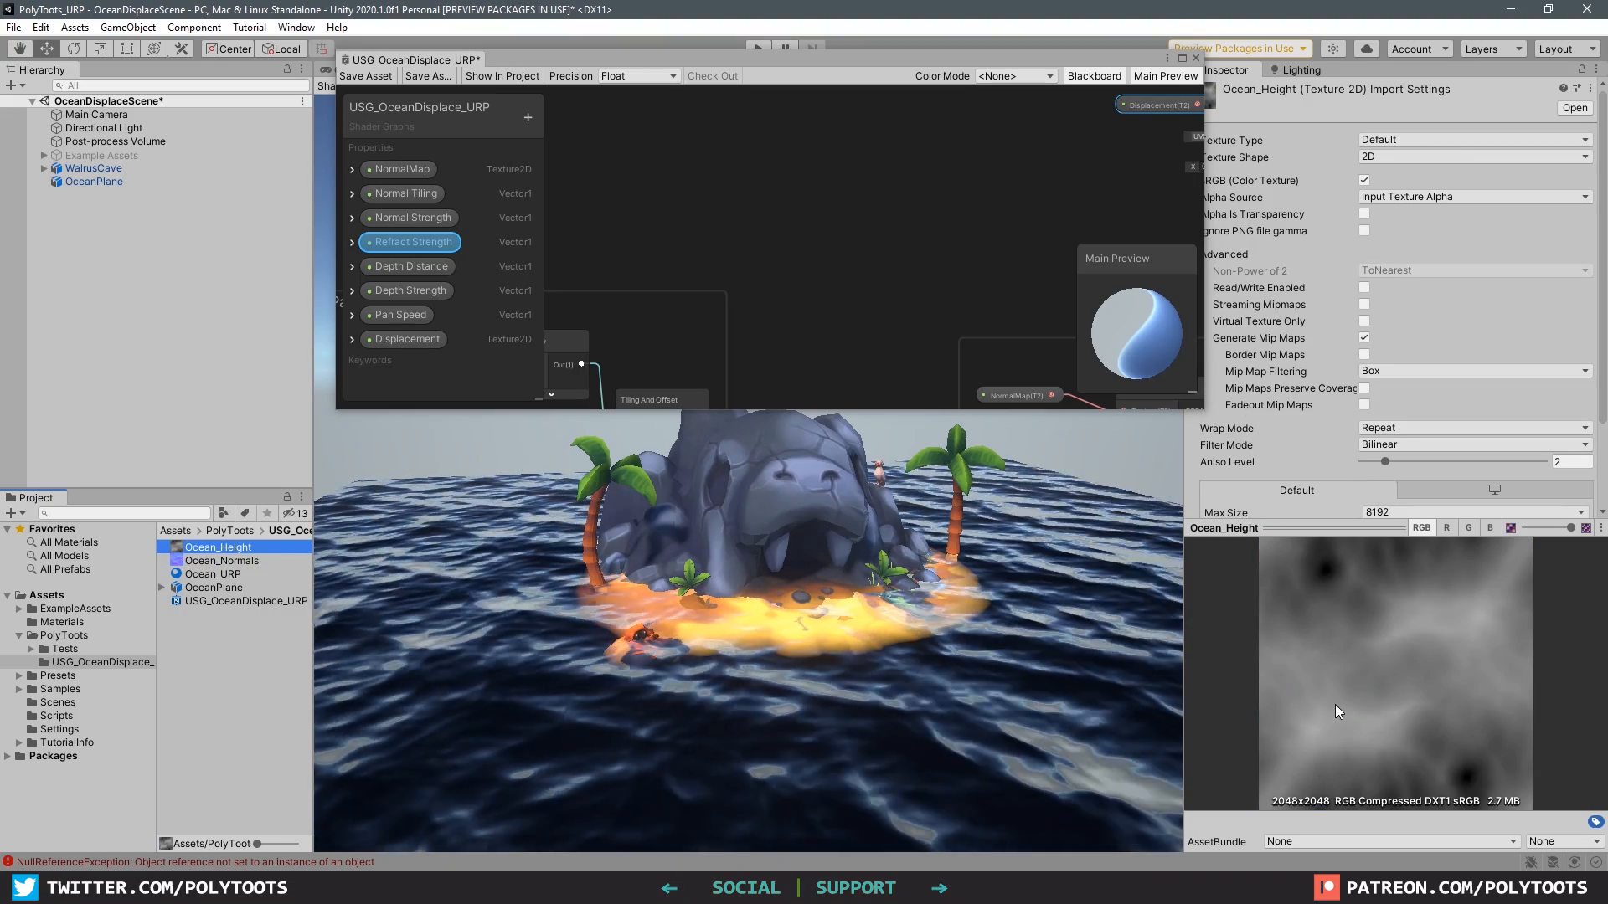
click(240, 561)
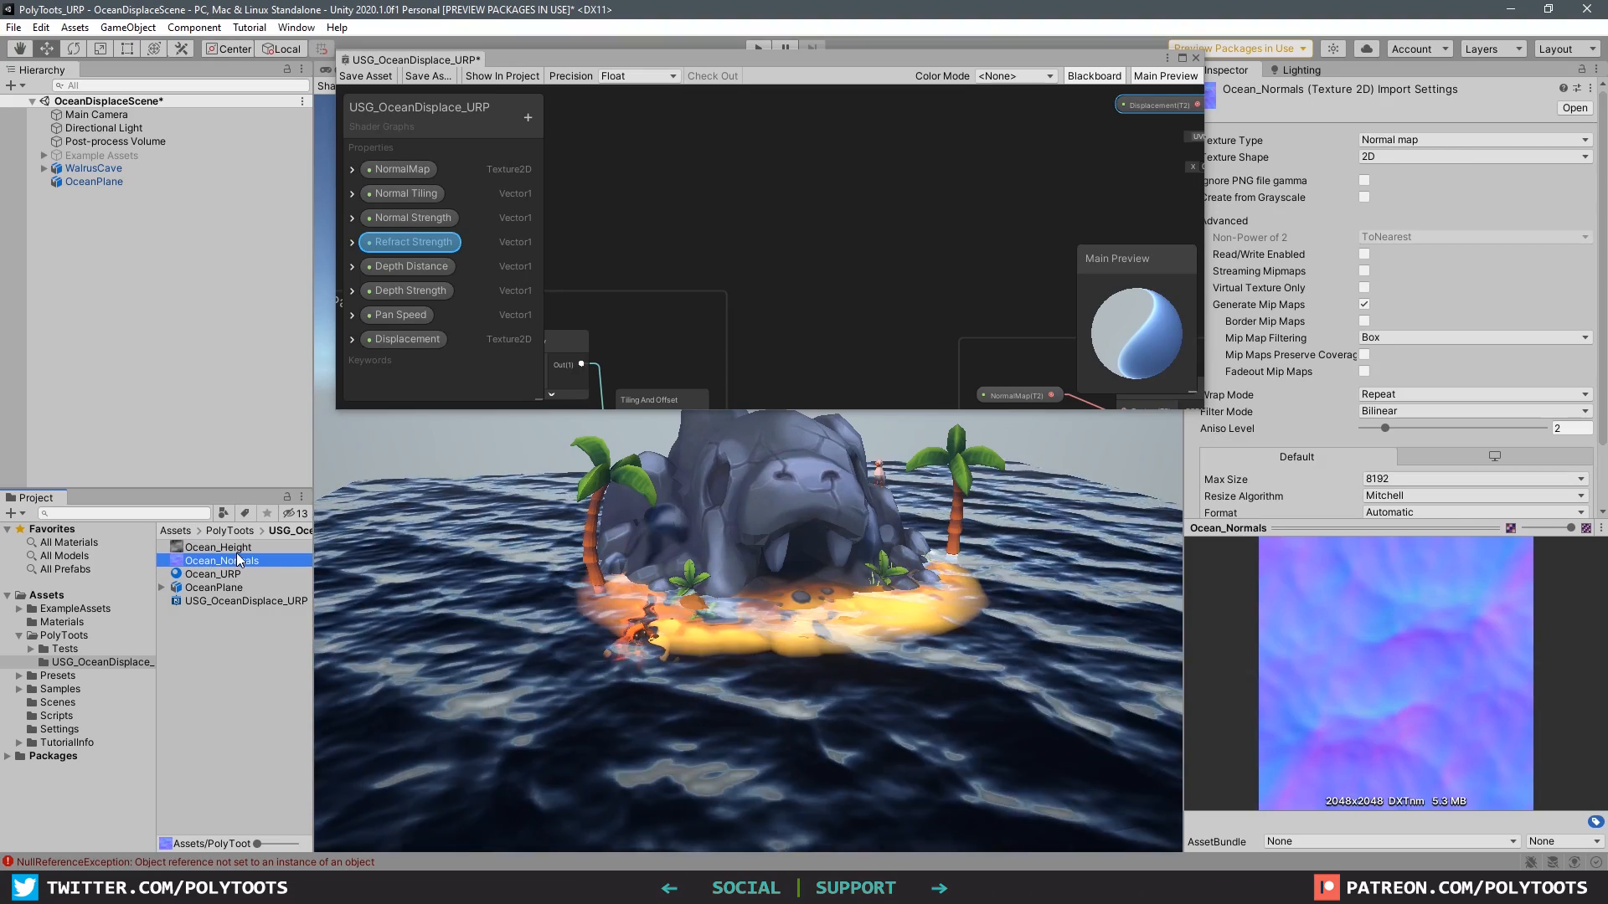
key(Up)
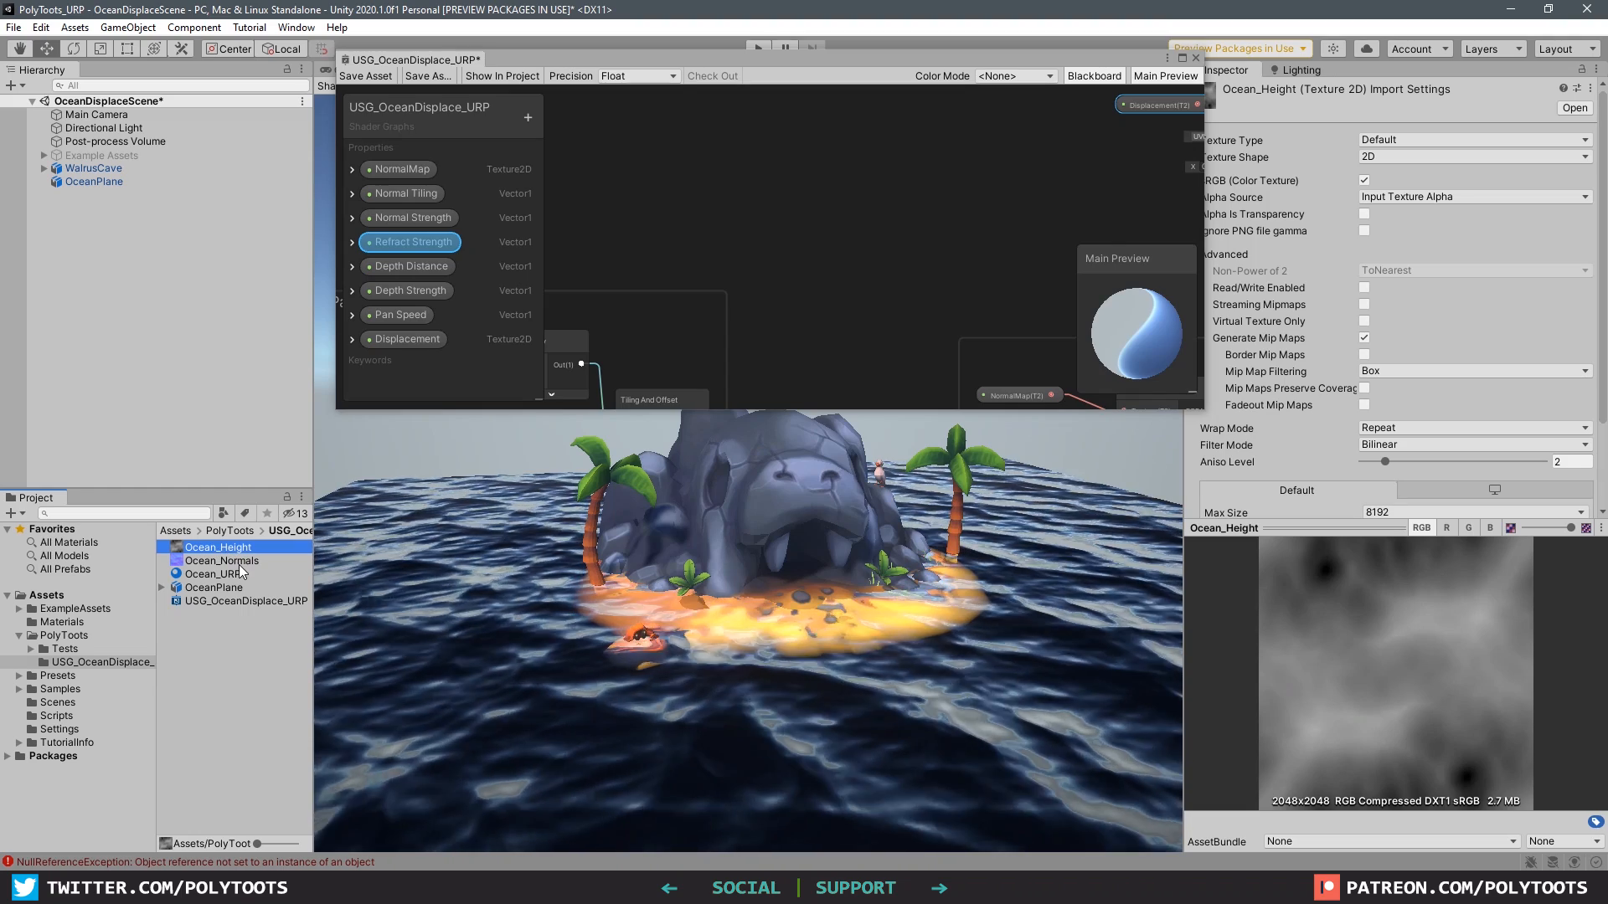
click(229, 561)
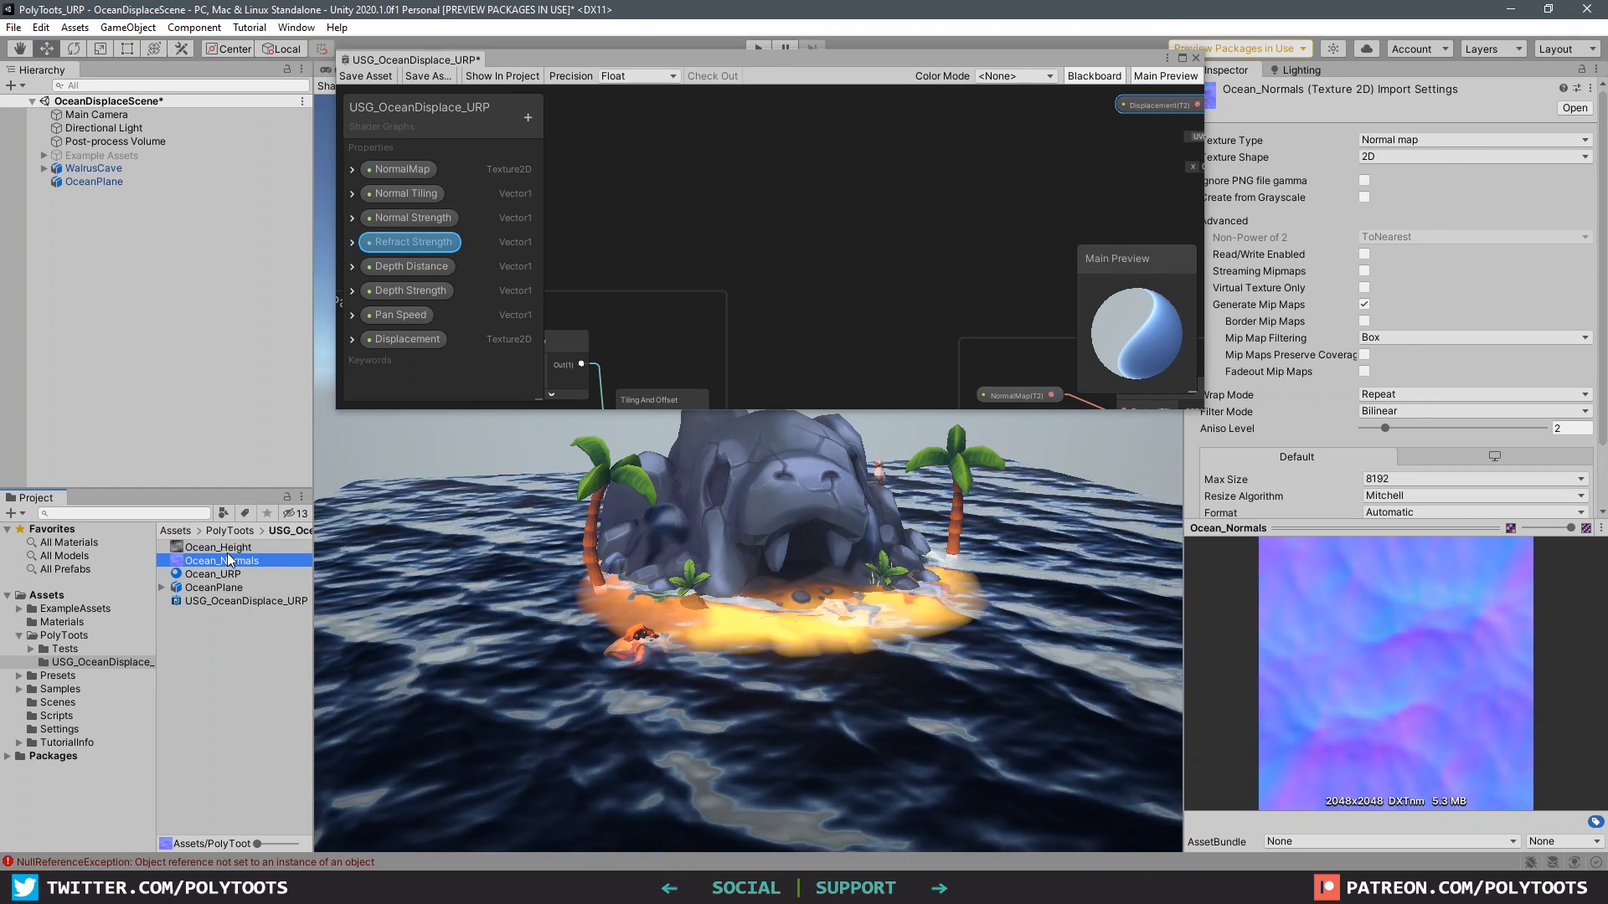
key(Up)
Maximize the graph and move the Displacement and Sample Texture 2D LOD nodes farther above the Panners and Normals groups.
key(shift+space)
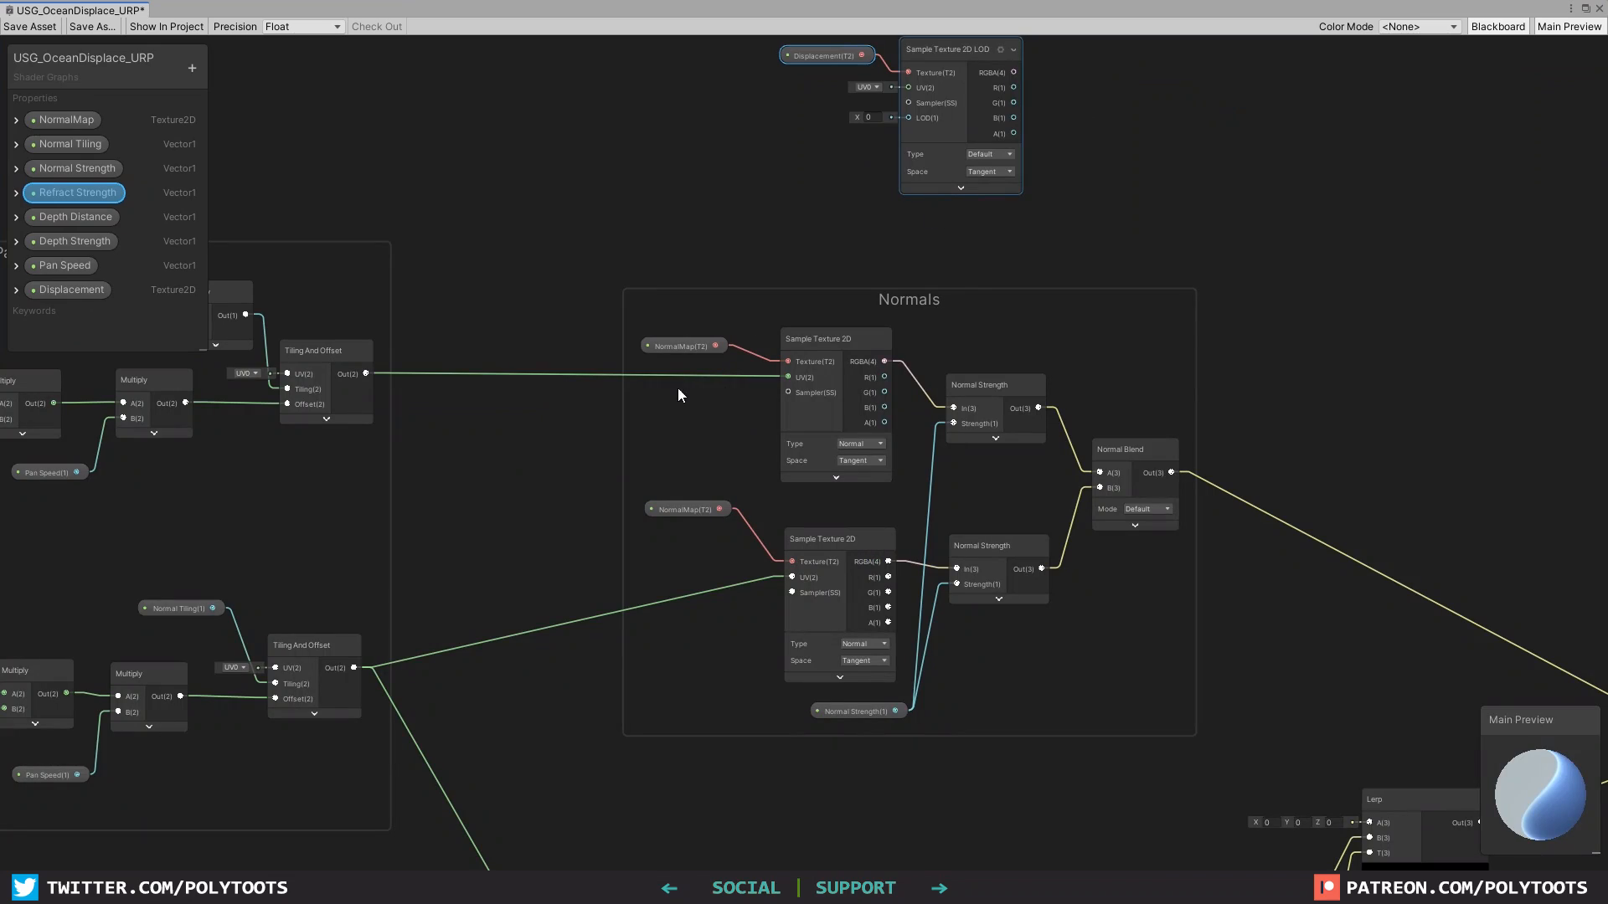
middle_drag(594, 373, 830, 350)
scroll(835, 349, down, 2)
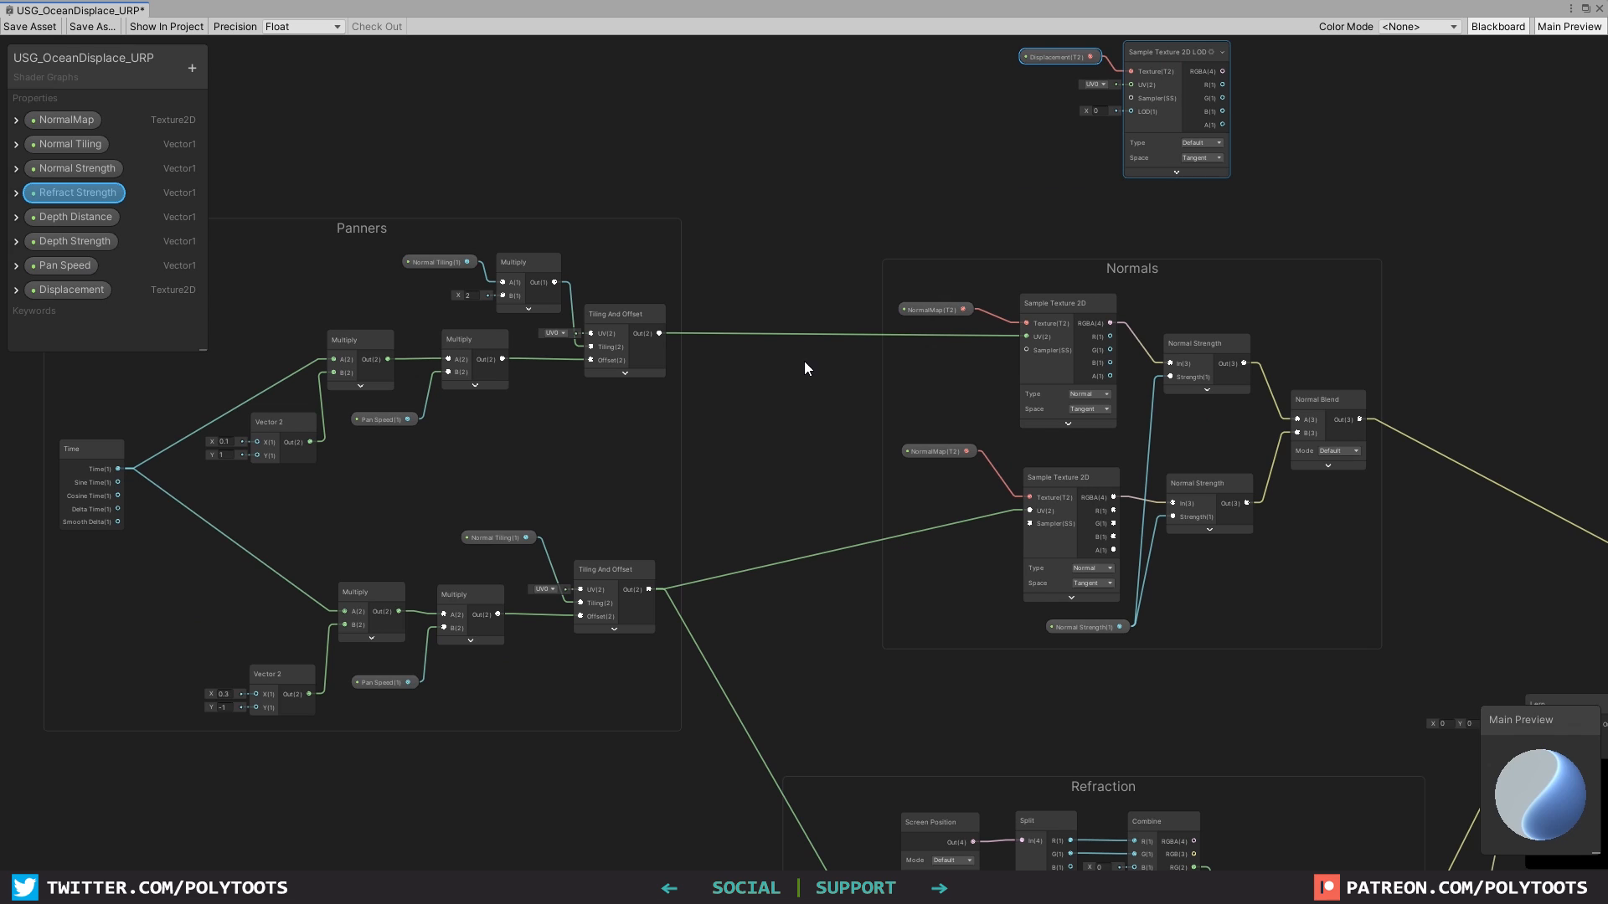
click(619, 314)
click(610, 566)
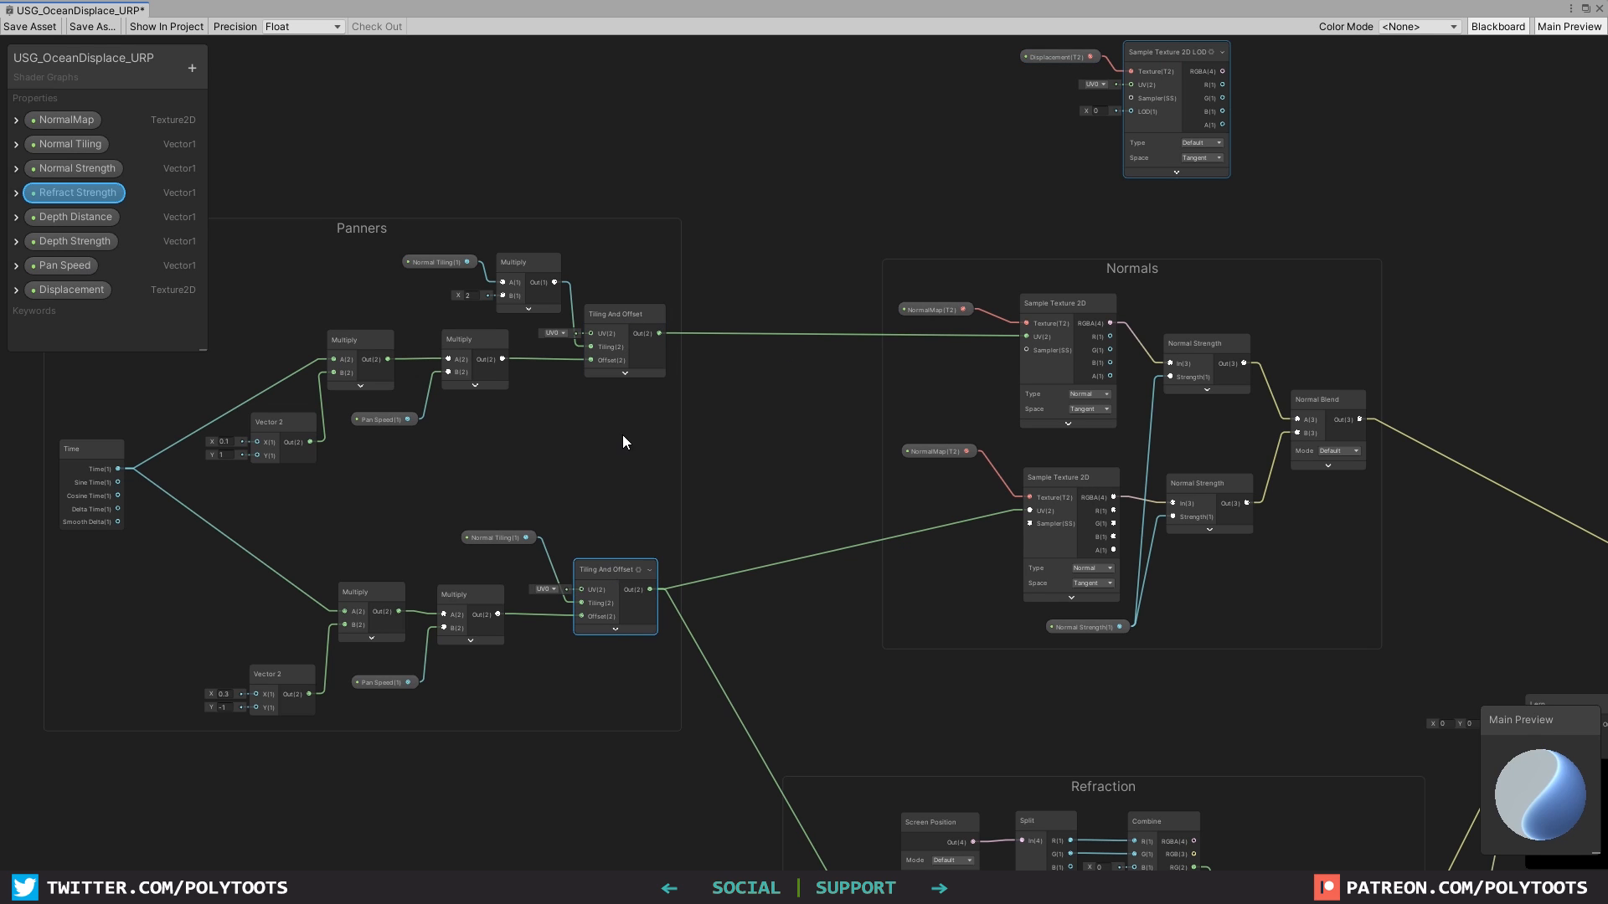
middle_drag(759, 279, 564, 486)
drag(856, 124, 1027, 212)
middle_drag(1026, 213, 1050, 304)
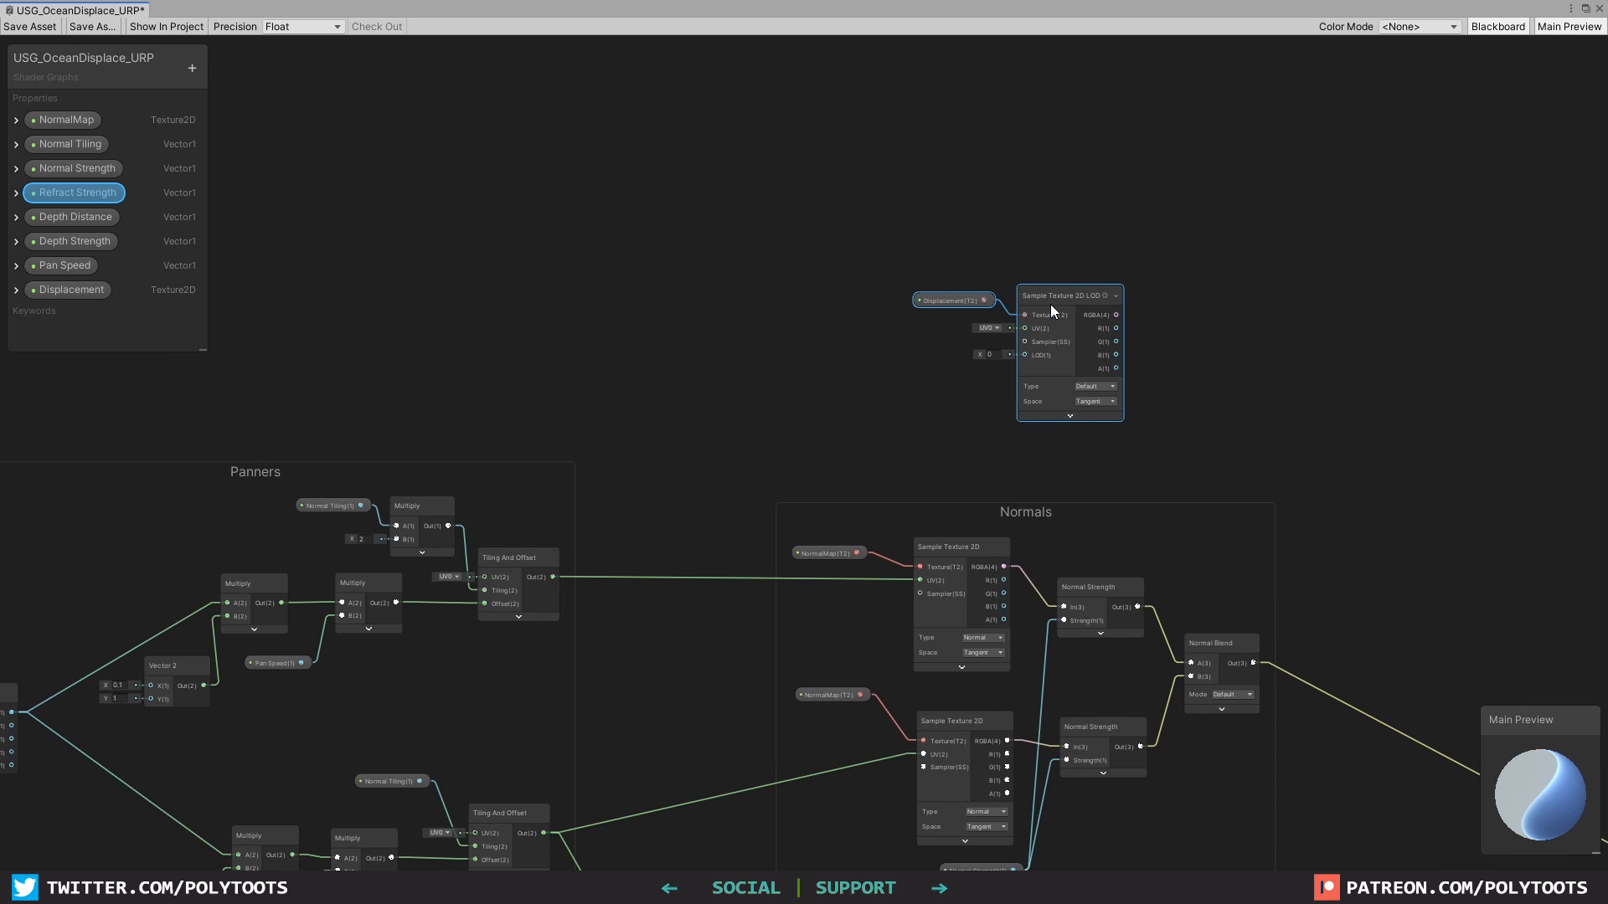
drag(1049, 304, 923, 110)
middle_drag(921, 108, 933, 204)
scroll(953, 210, up, 2)
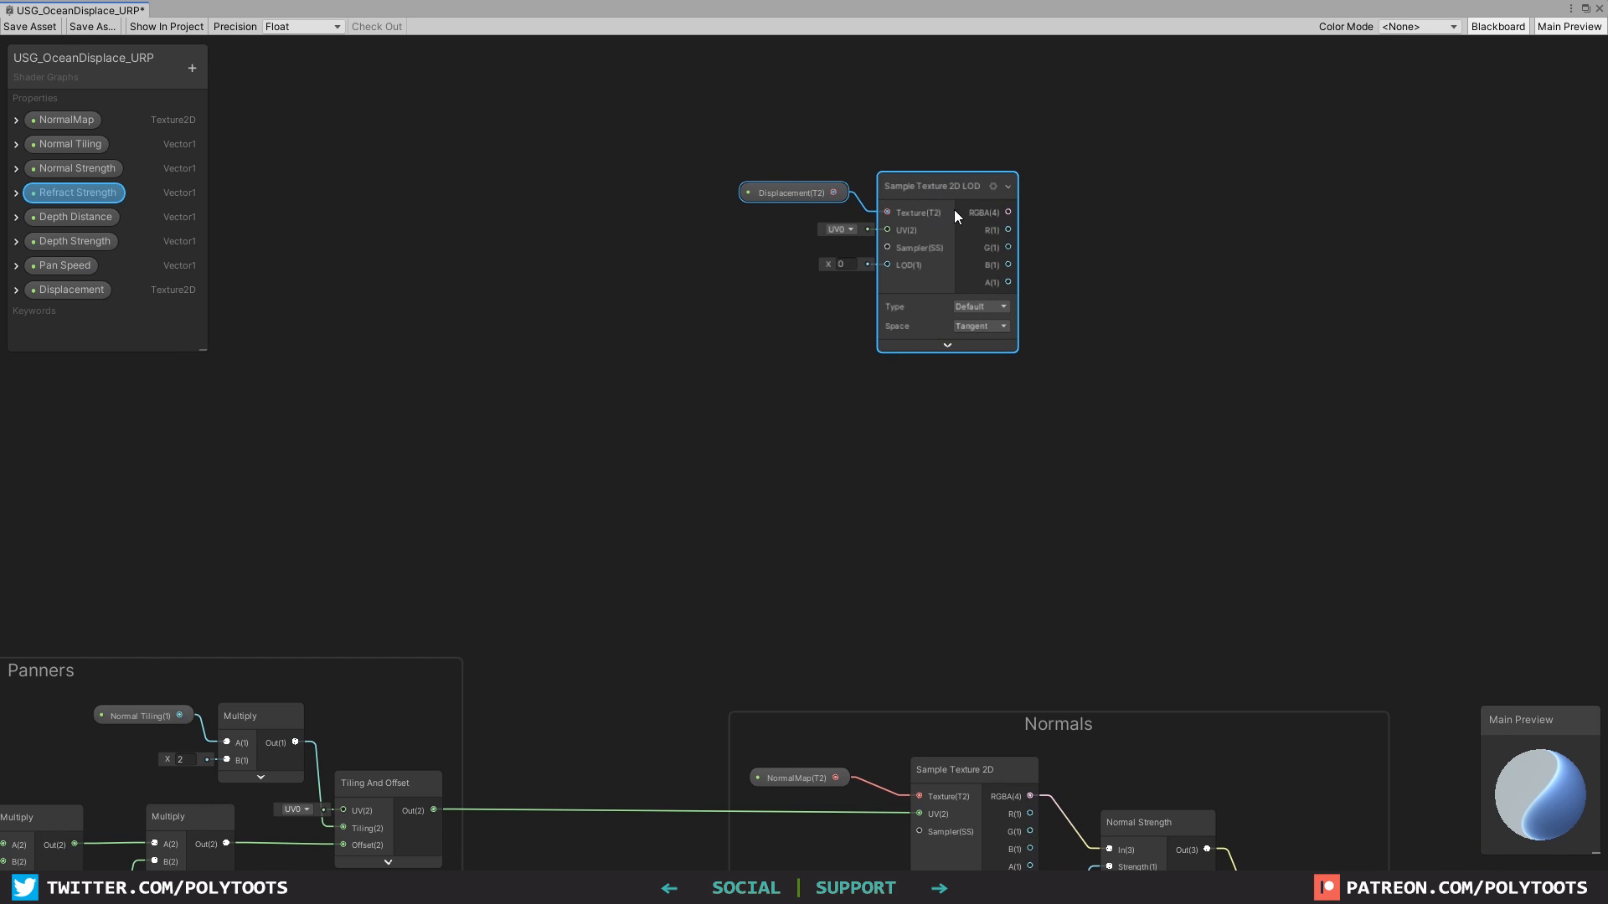
Duplicate the Displacement and Sample Texture 2D LOD pair and place the copy directly below the original.
key(ctrl+d)
drag(963, 208, 938, 422)
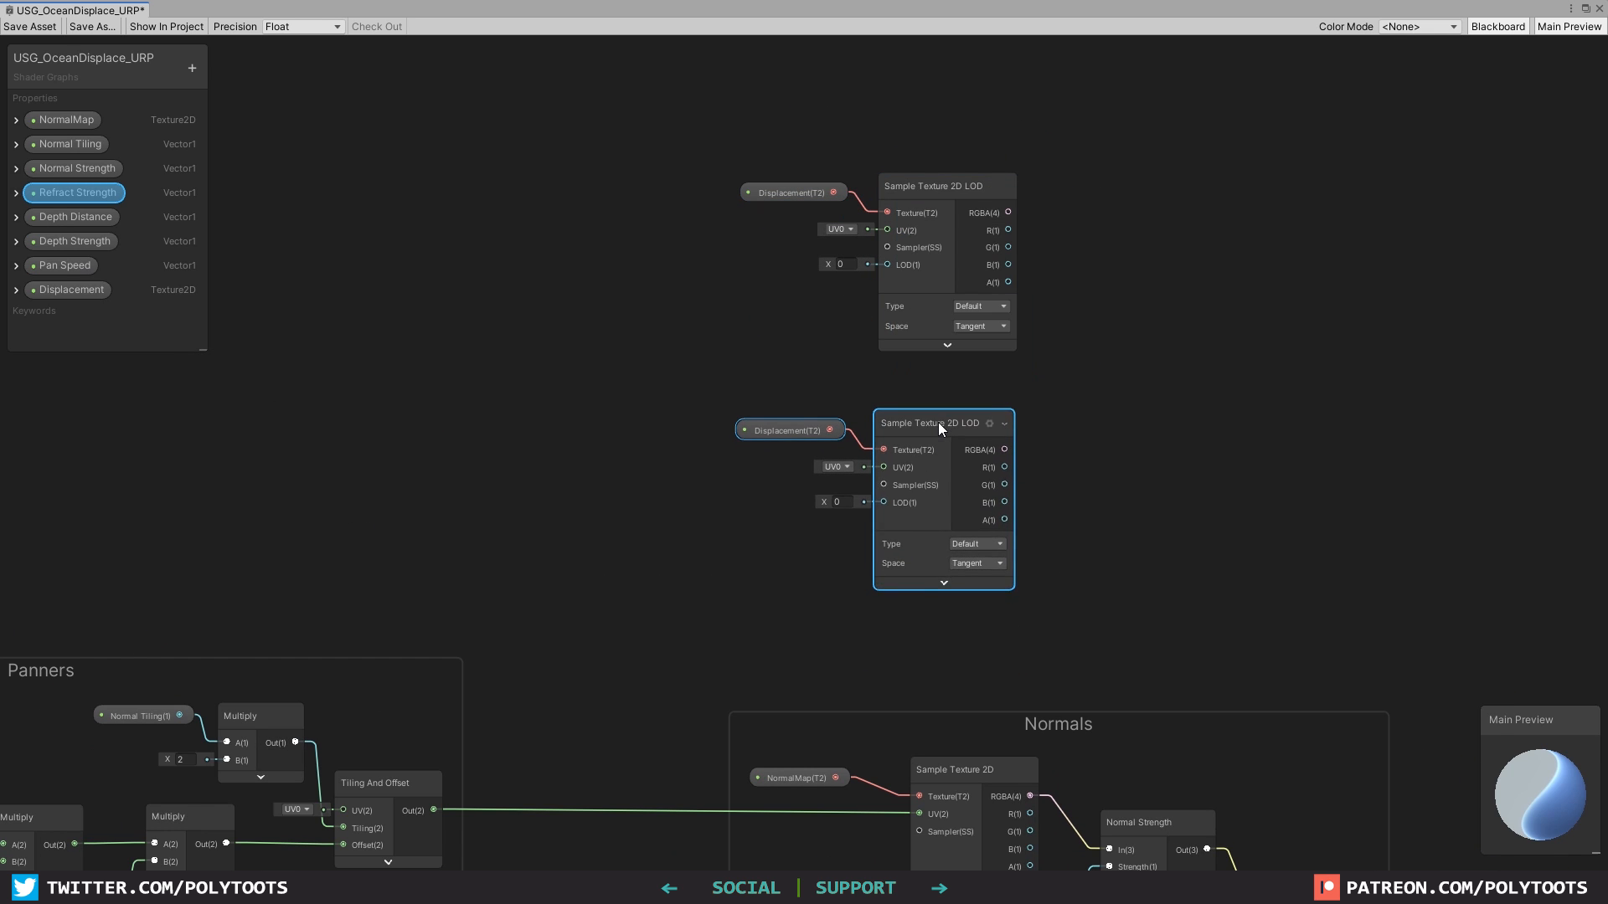
middle_drag(936, 425, 1006, 299)
click(712, 435)
Connect the upper Tiling And Offset output to the upper LOD sampler's UV and the lower one to the lower sampler's UV.
scroll(715, 375, down, 2)
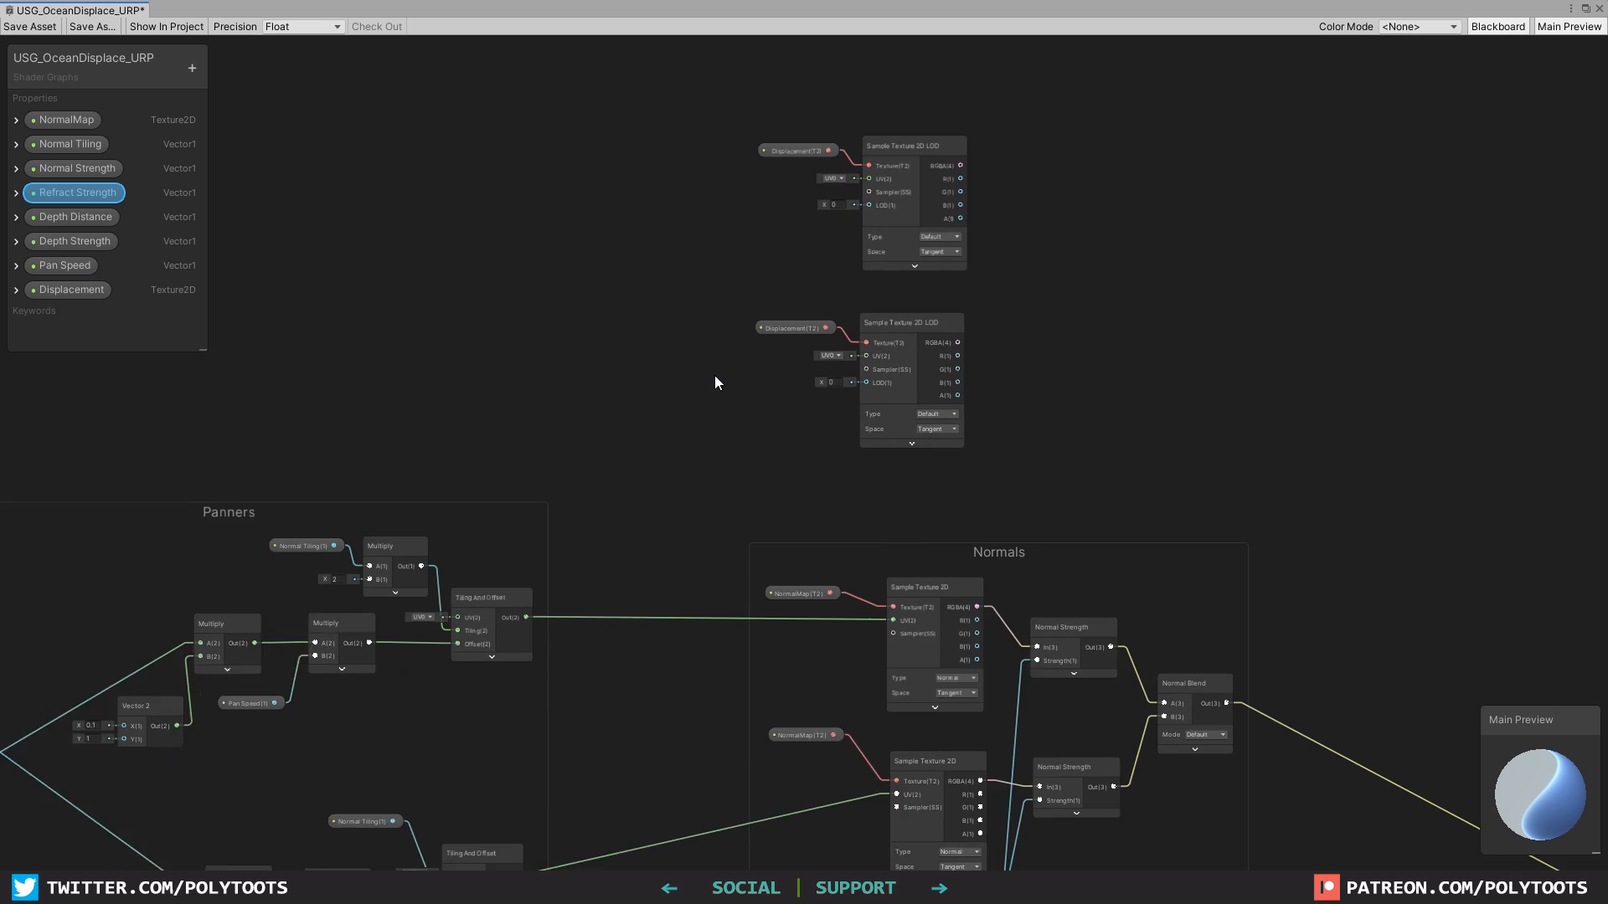
middle_drag(715, 375, 754, 285)
scroll(551, 529, up, 1)
drag(566, 528, 956, 128)
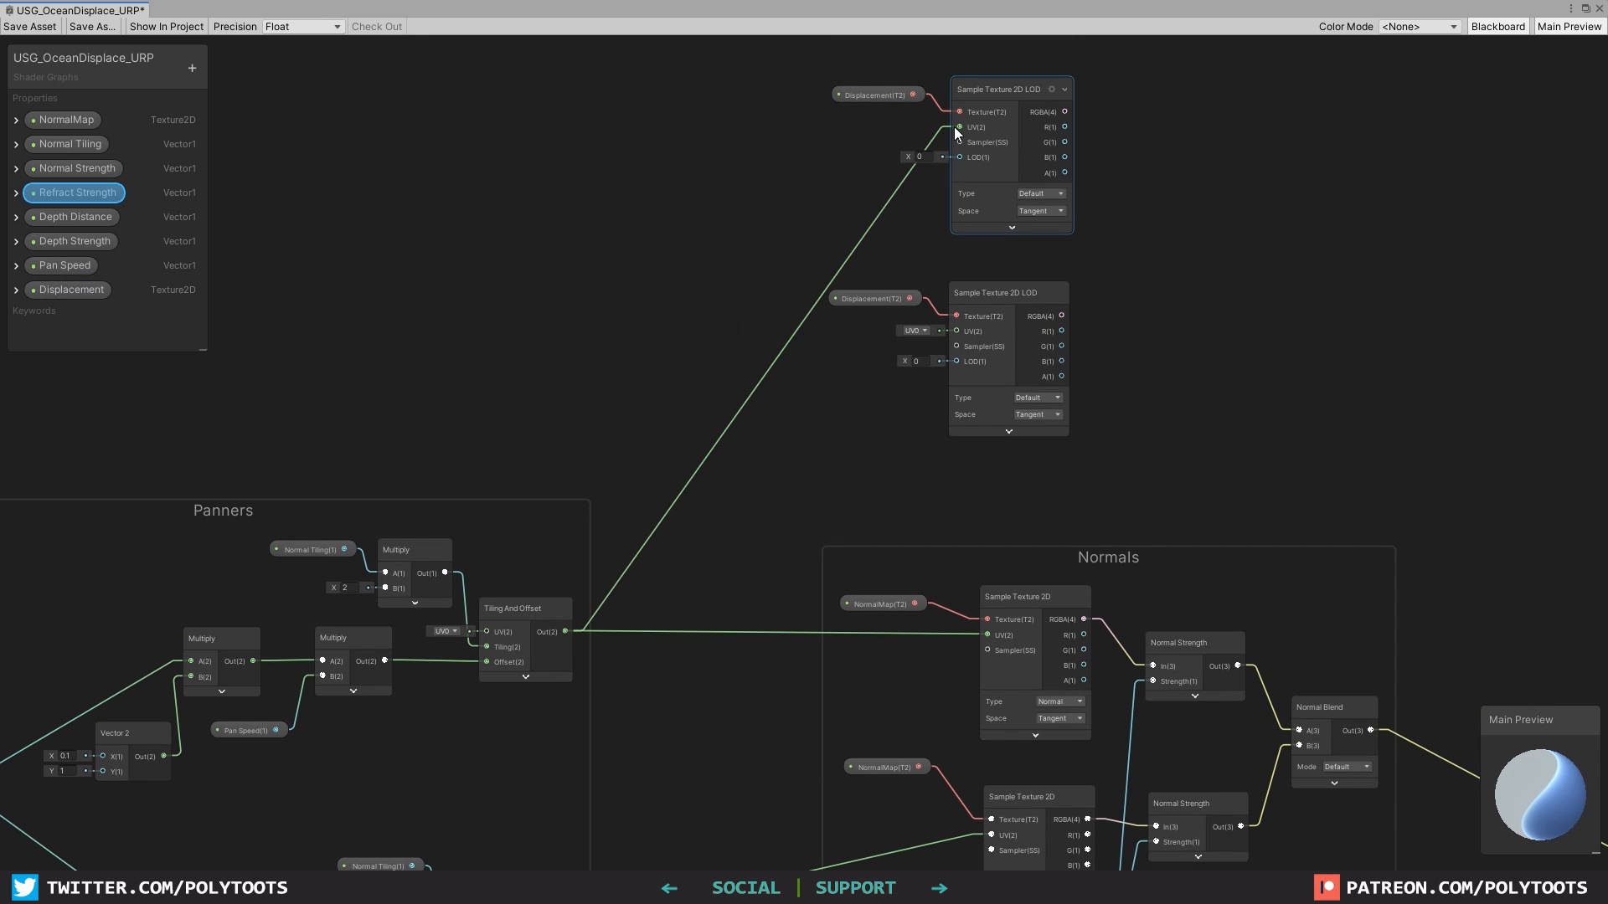
middle_drag(536, 661, 547, 509)
drag(567, 773, 963, 179)
Add an Add node and connect the R outputs of both Sample Texture 2D LOD nodes to its A and B inputs.
middle_drag(1195, 112, 916, 378)
scroll(916, 379, up, 1)
key(space)
text(add)
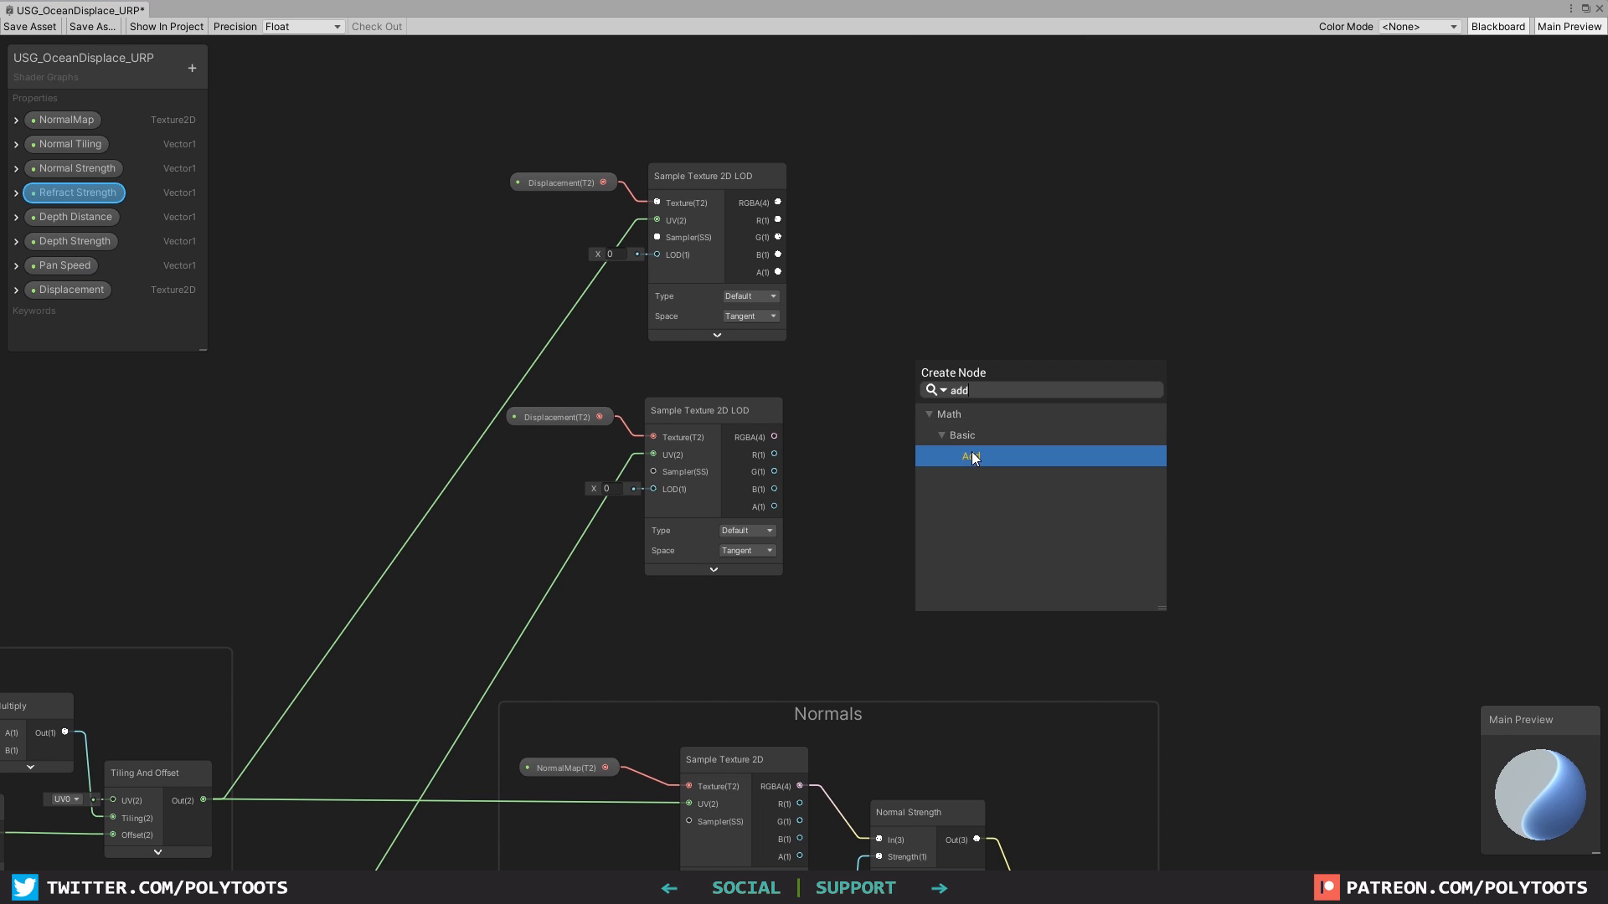
double_click(973, 455)
drag(973, 444, 933, 369)
drag(778, 219, 890, 369)
drag(774, 454, 836, 329)
Add a Saturate node beside the Add node and feed it the Add output.
middle_drag(983, 342, 856, 363)
key(space)
text(satu)
double_click(941, 506)
click(930, 442)
drag(900, 397, 879, 356)
drag(767, 363, 852, 382)
drag(864, 346, 862, 334)
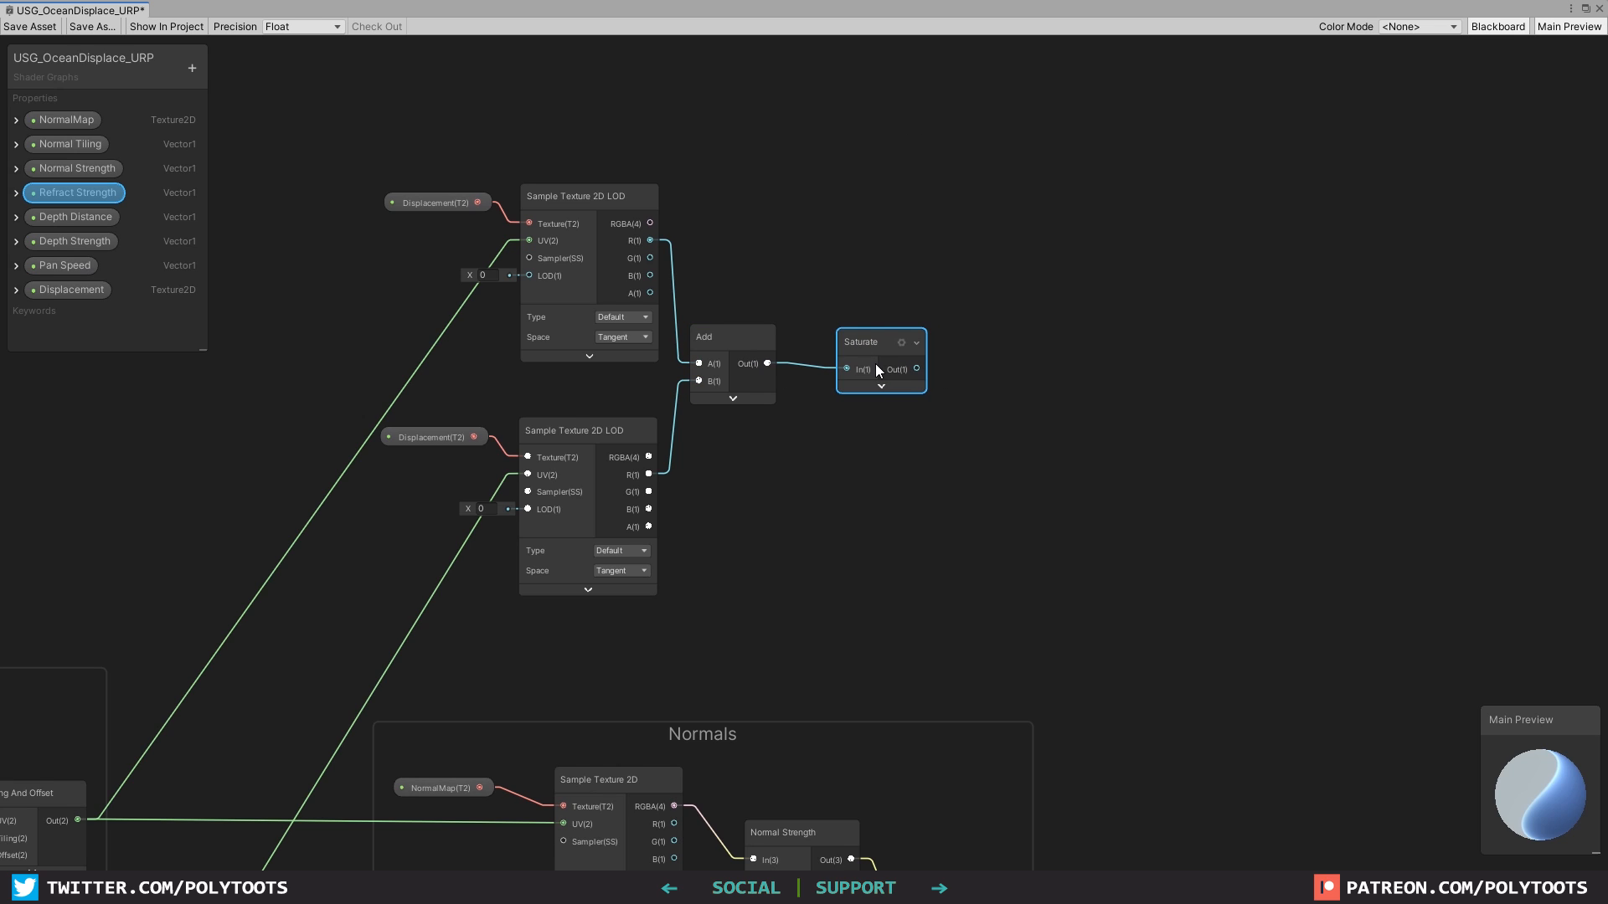
Add a Multiply node after Saturate and connect the Saturate output to its A input.
click(1031, 371)
key(space)
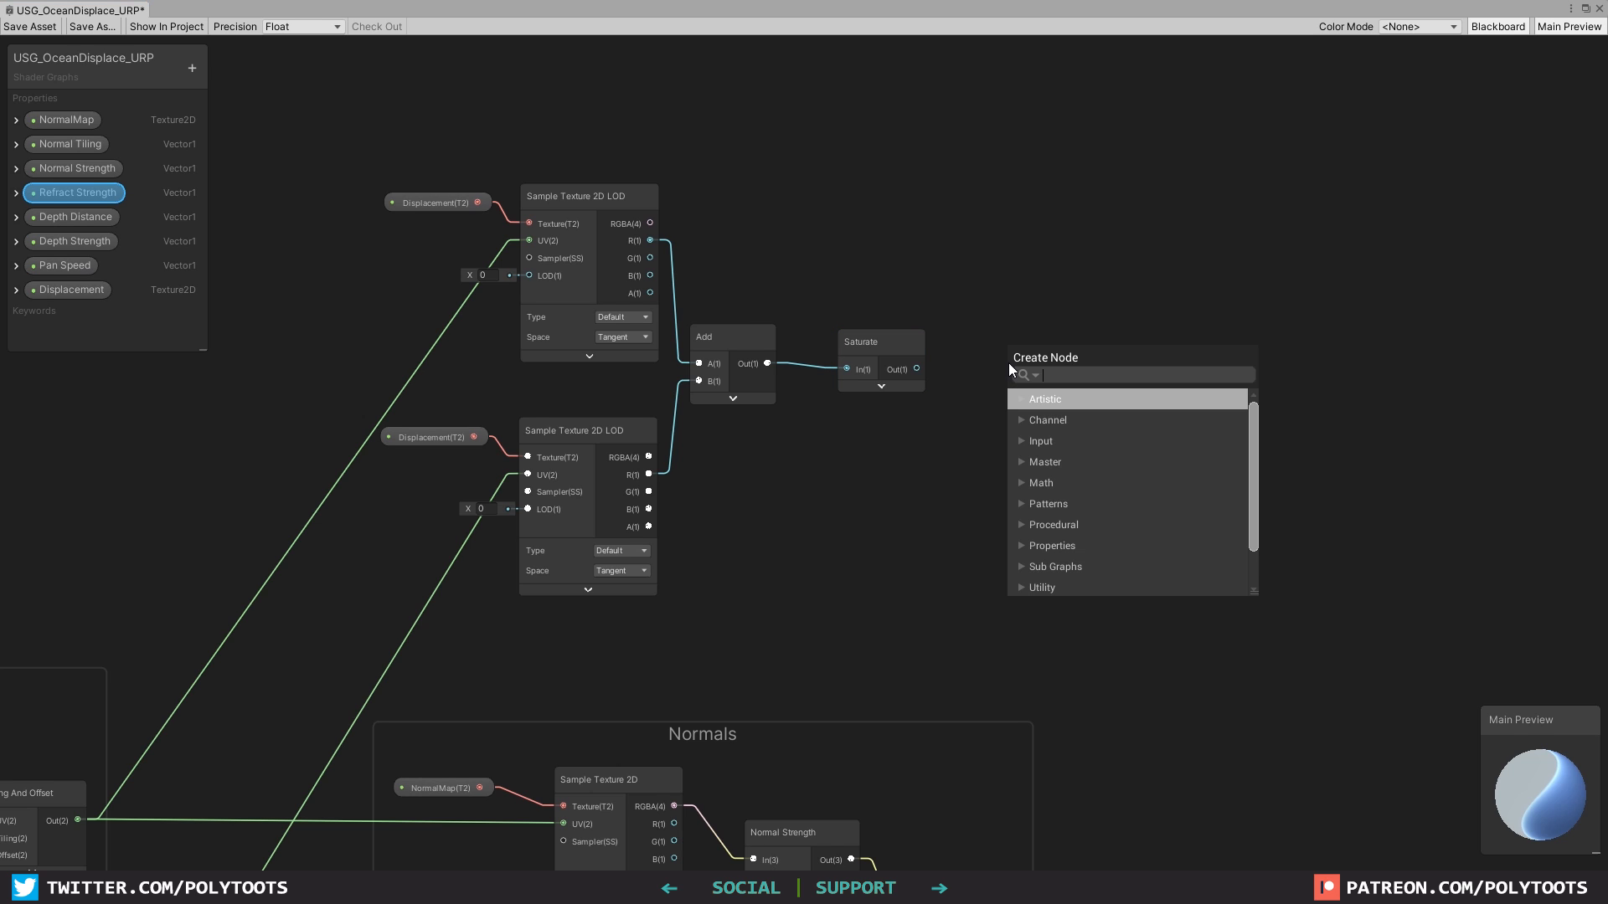
text(multi)
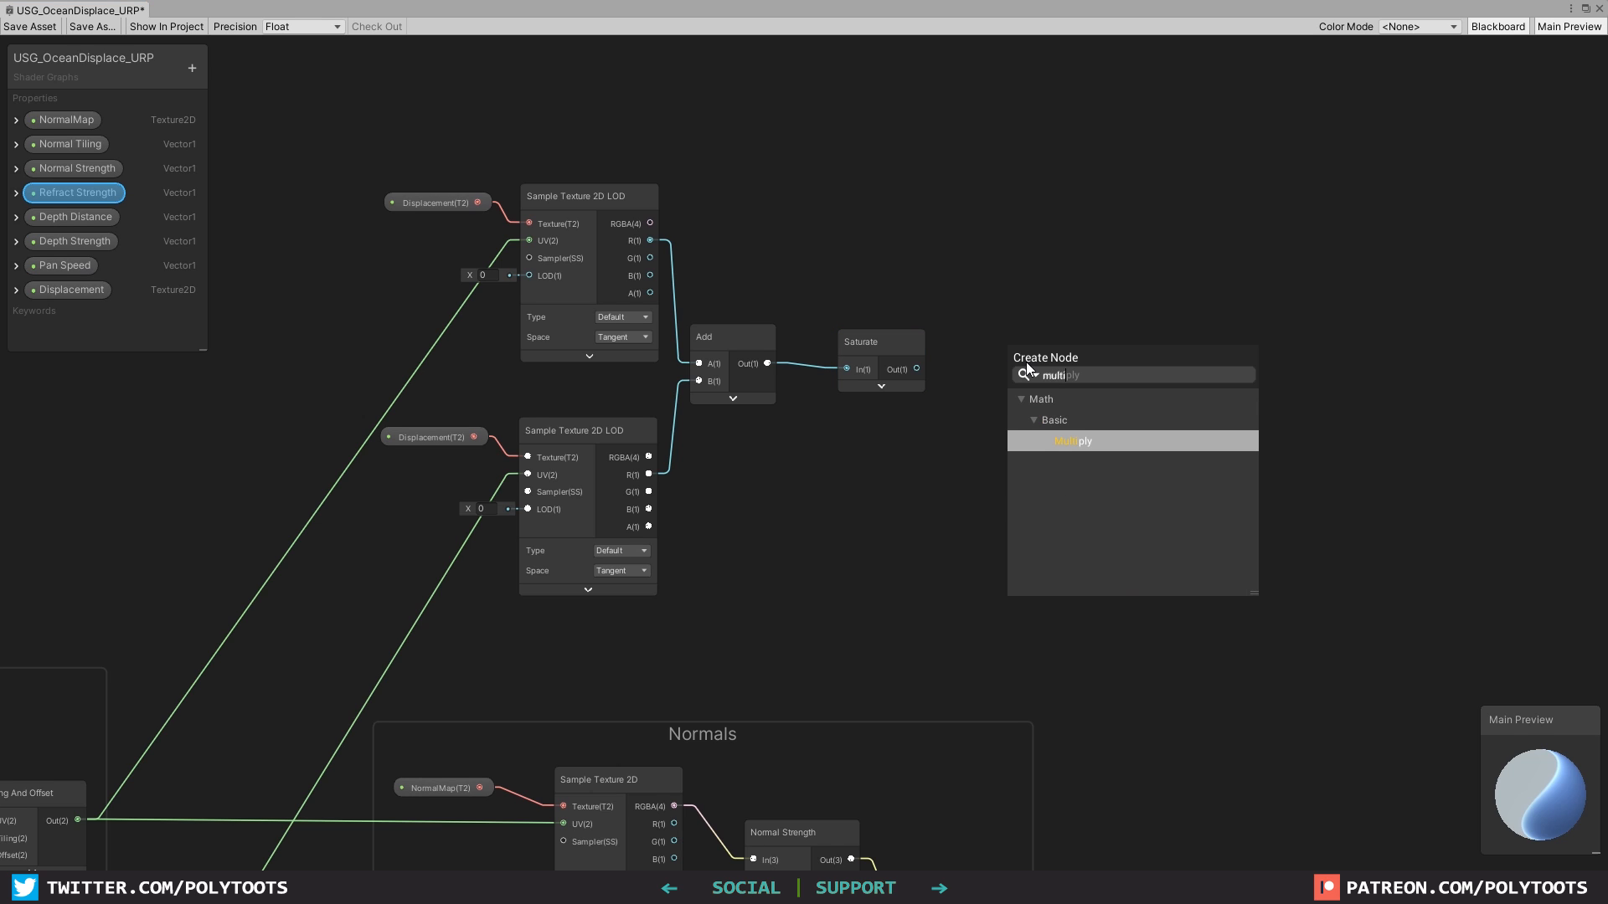
click(1057, 439)
click(1075, 459)
drag(910, 368, 1018, 421)
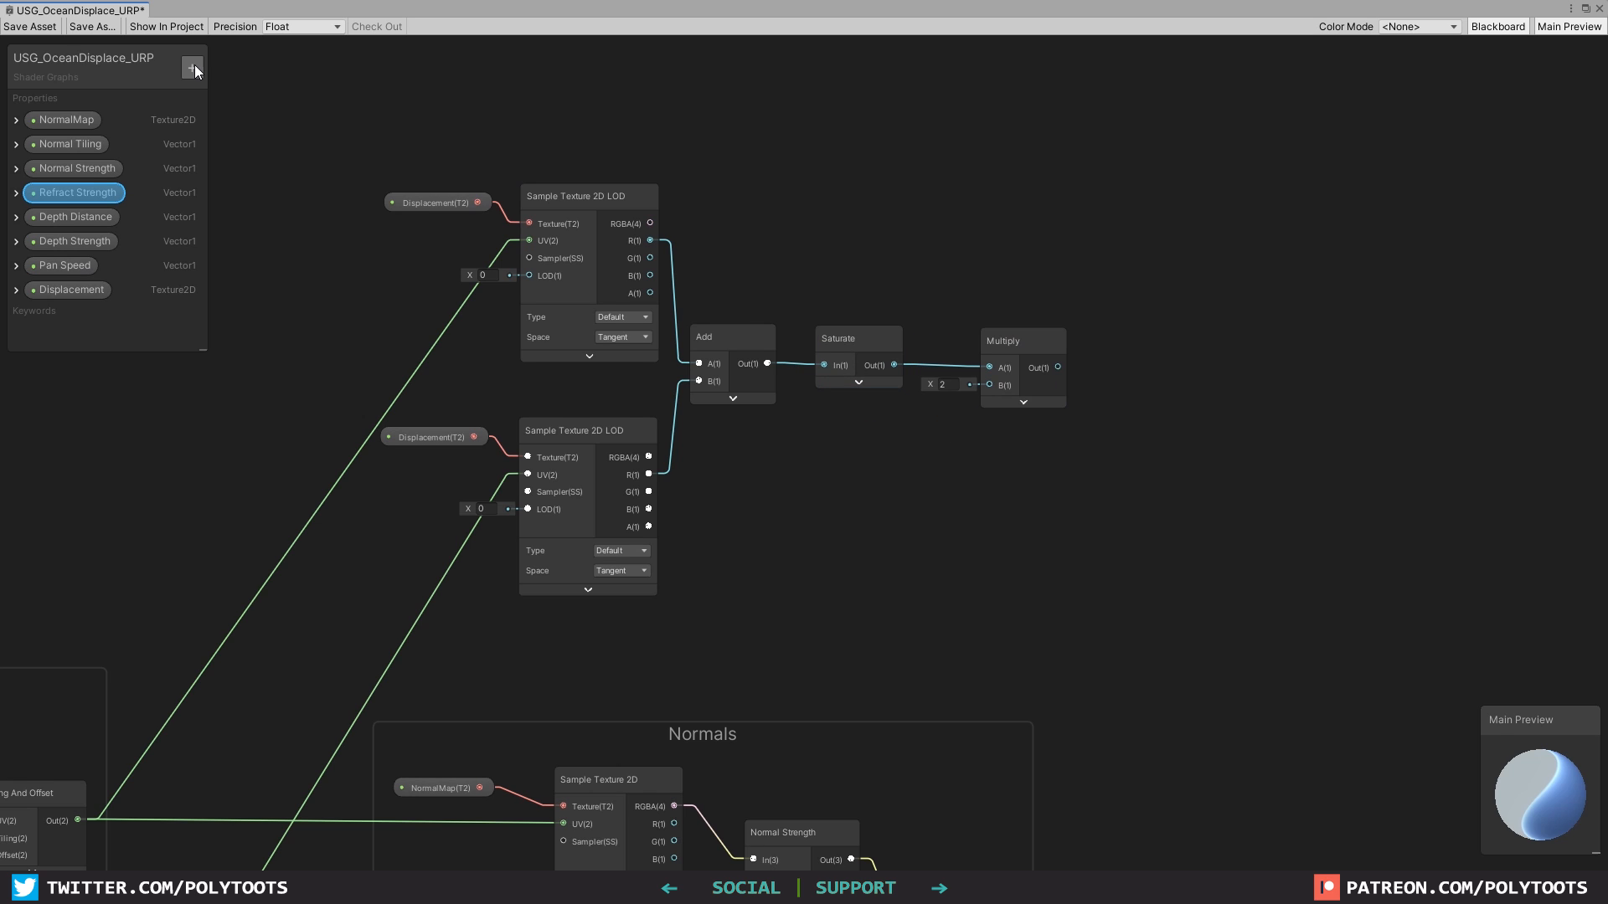
Add a Vector1 property named Displace Strength and connect its node to the B input of the Multiply after Saturate.
click(194, 65)
click(240, 76)
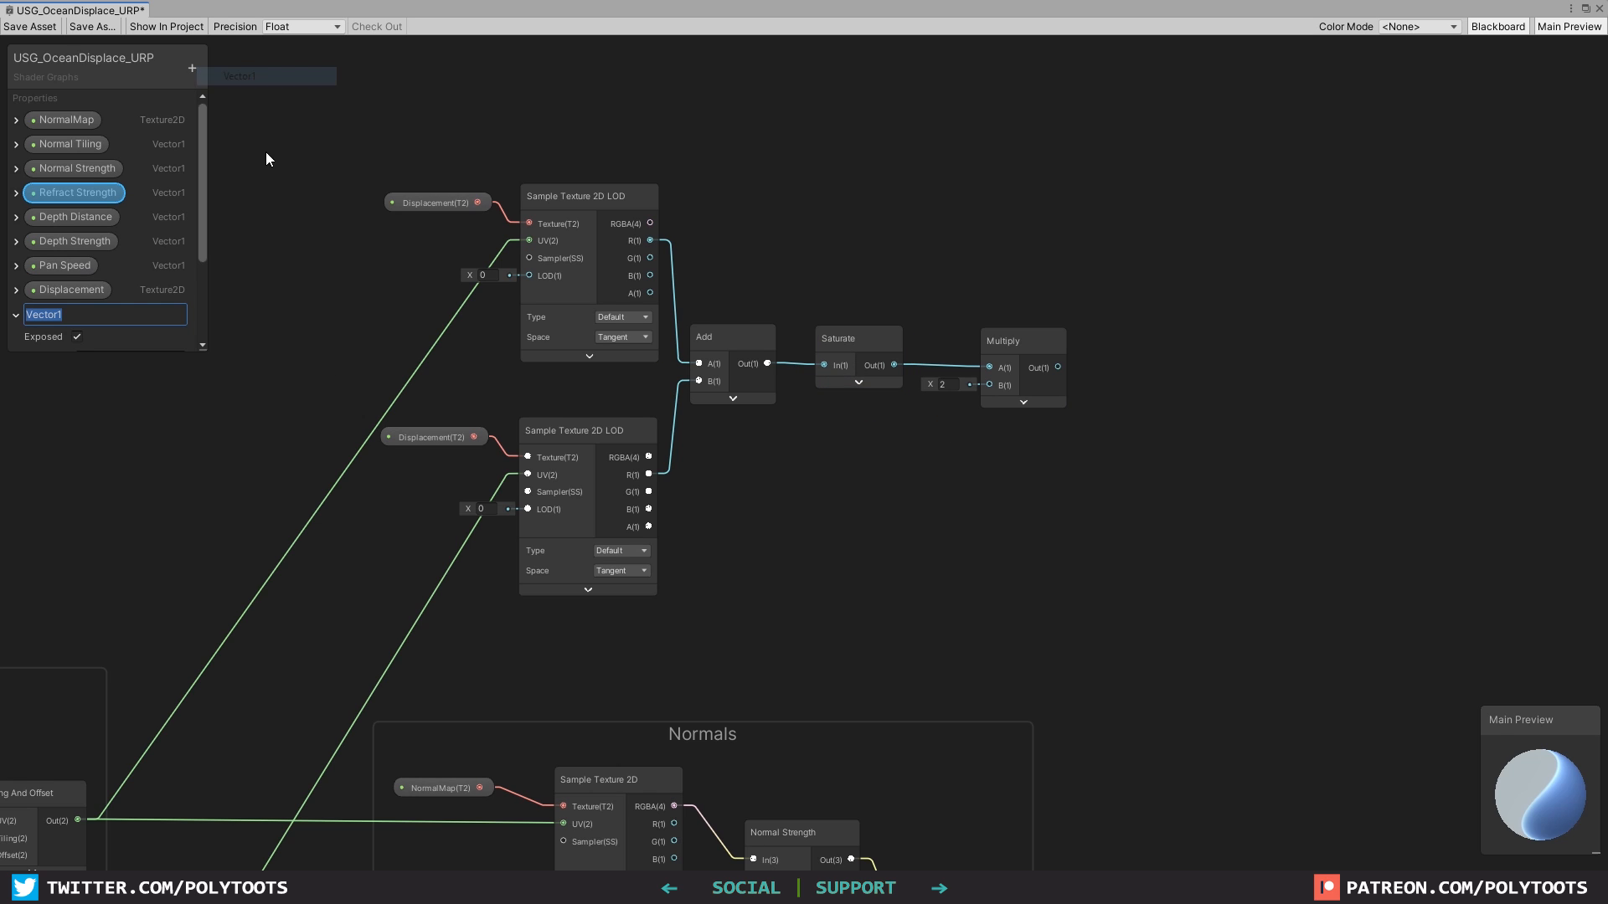
text(Displace Strength)
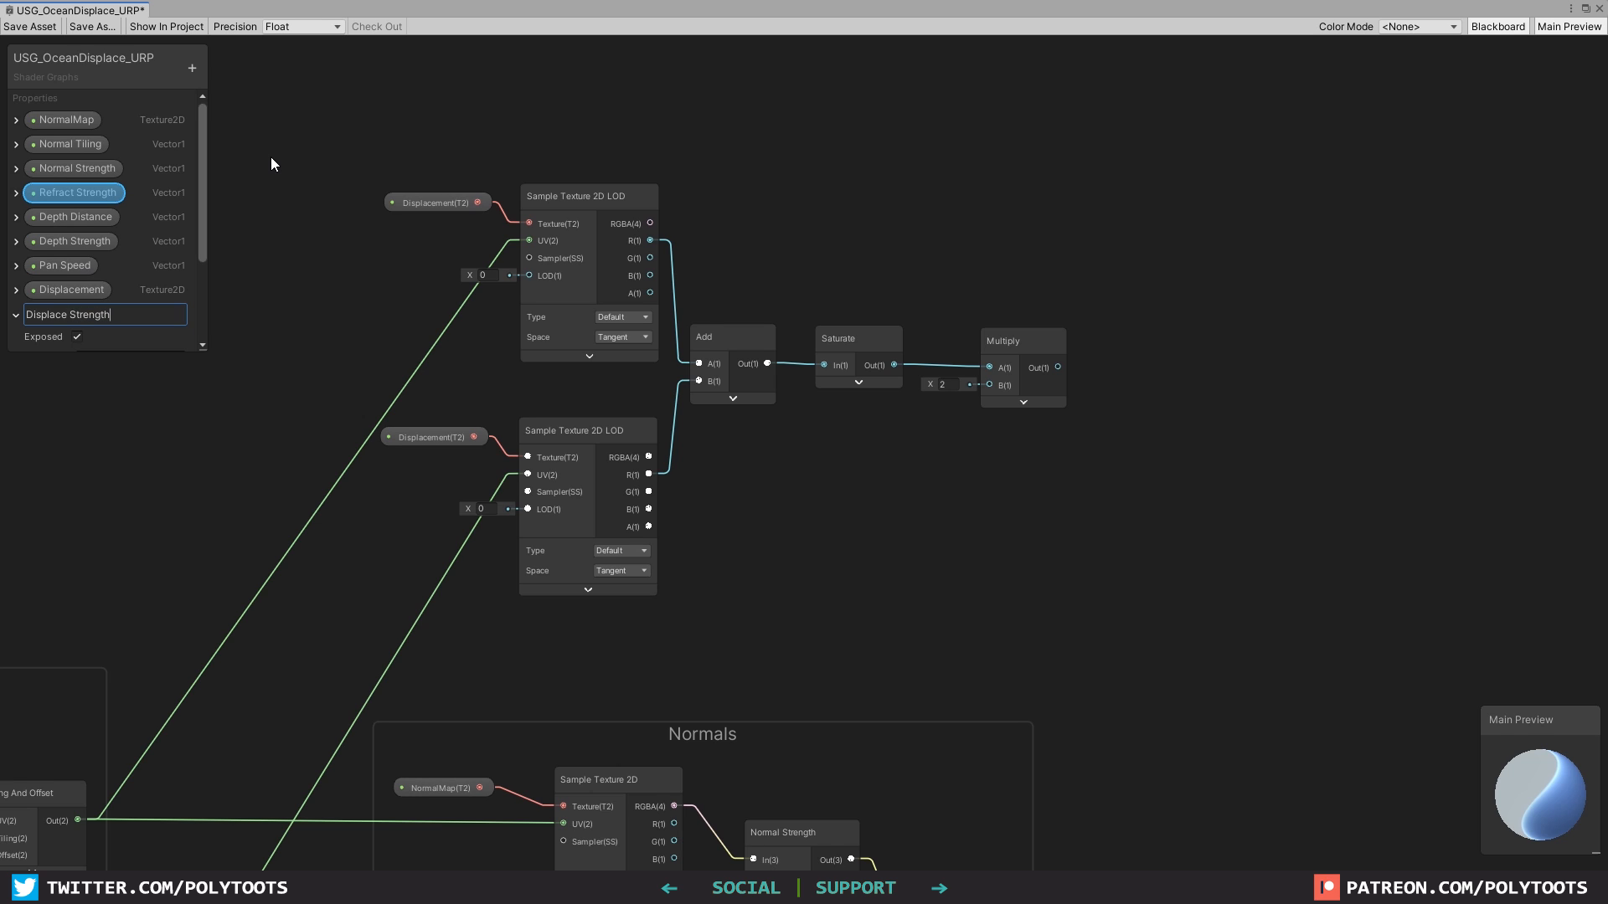
key(Return)
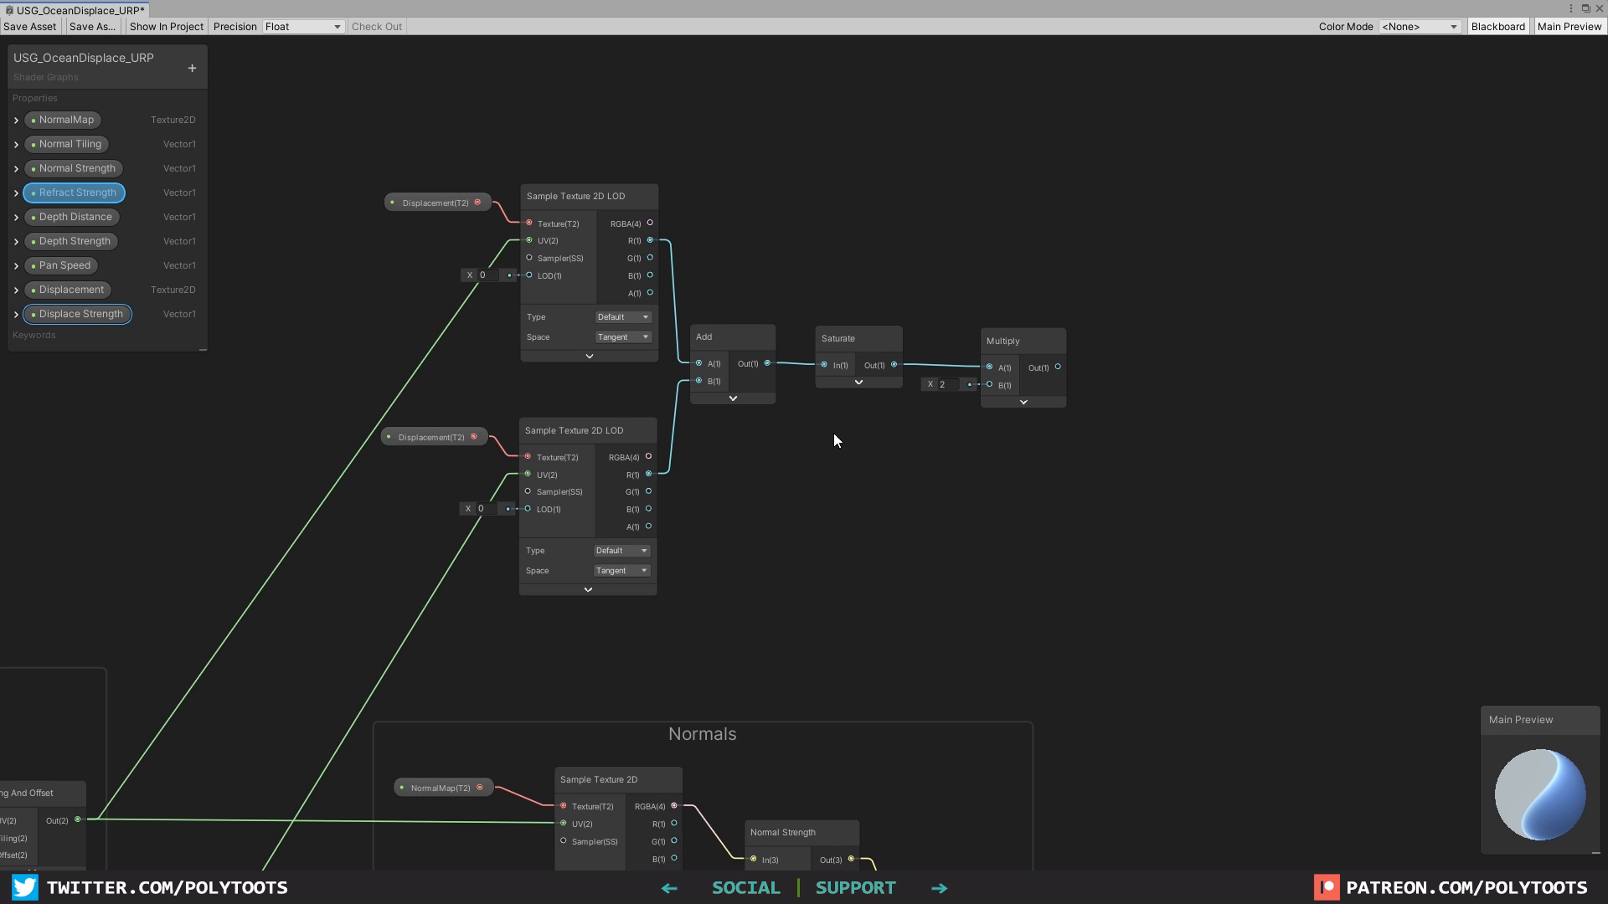
drag(834, 435, 839, 432)
drag(903, 432, 963, 340)
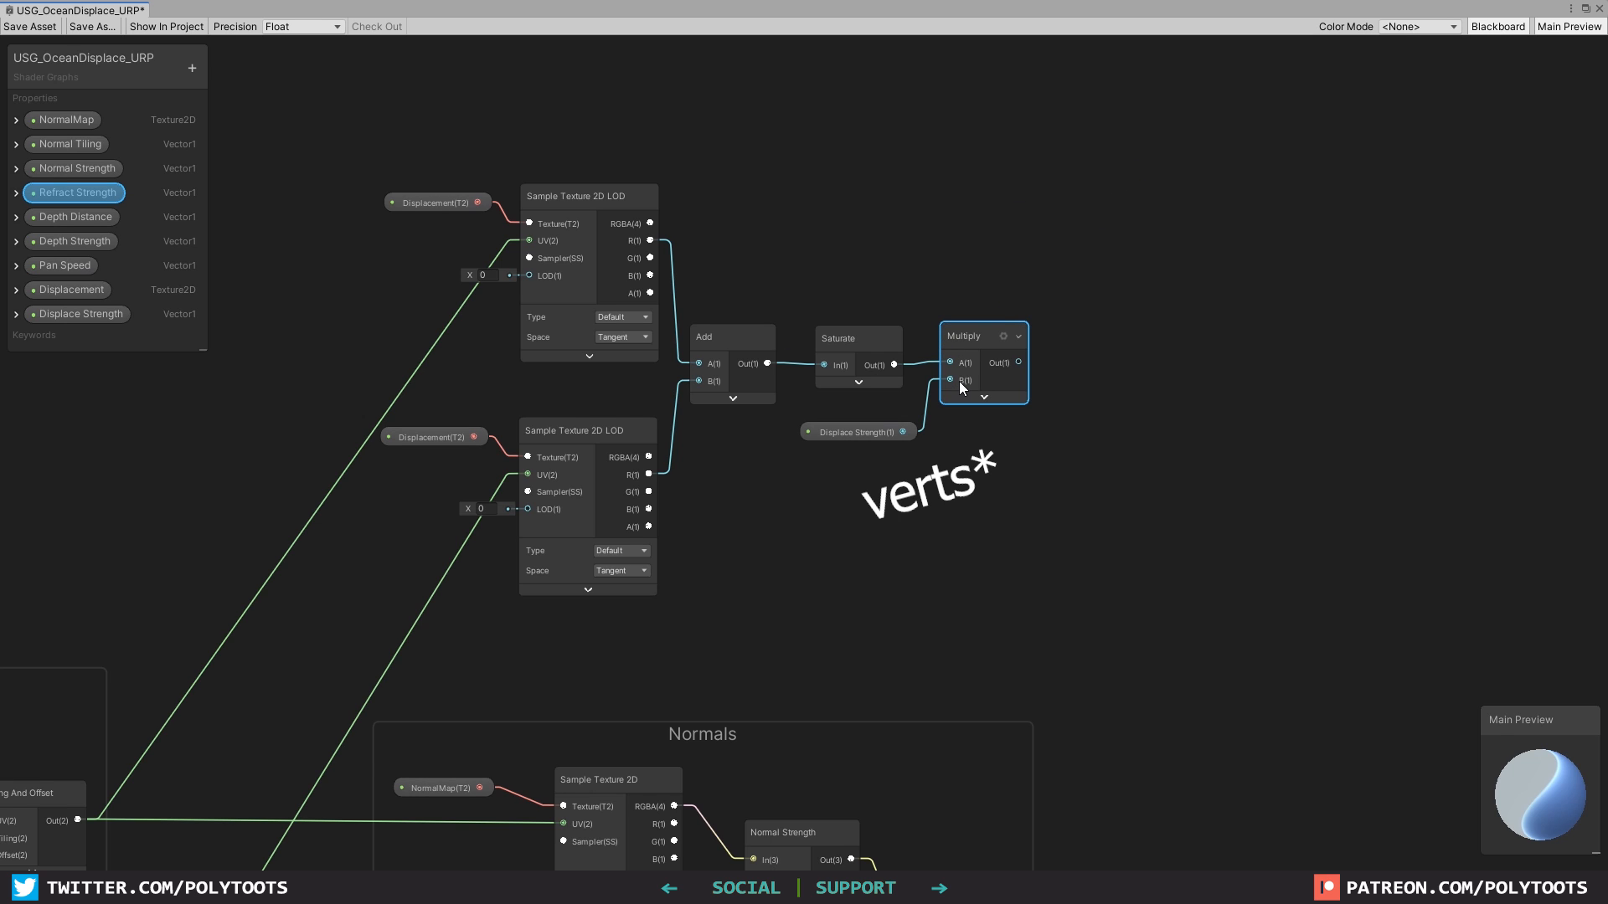
Add a Position node set to Object space, collapse its preview, and feed its output into a new Split node.
middle_drag(769, 215, 772, 258)
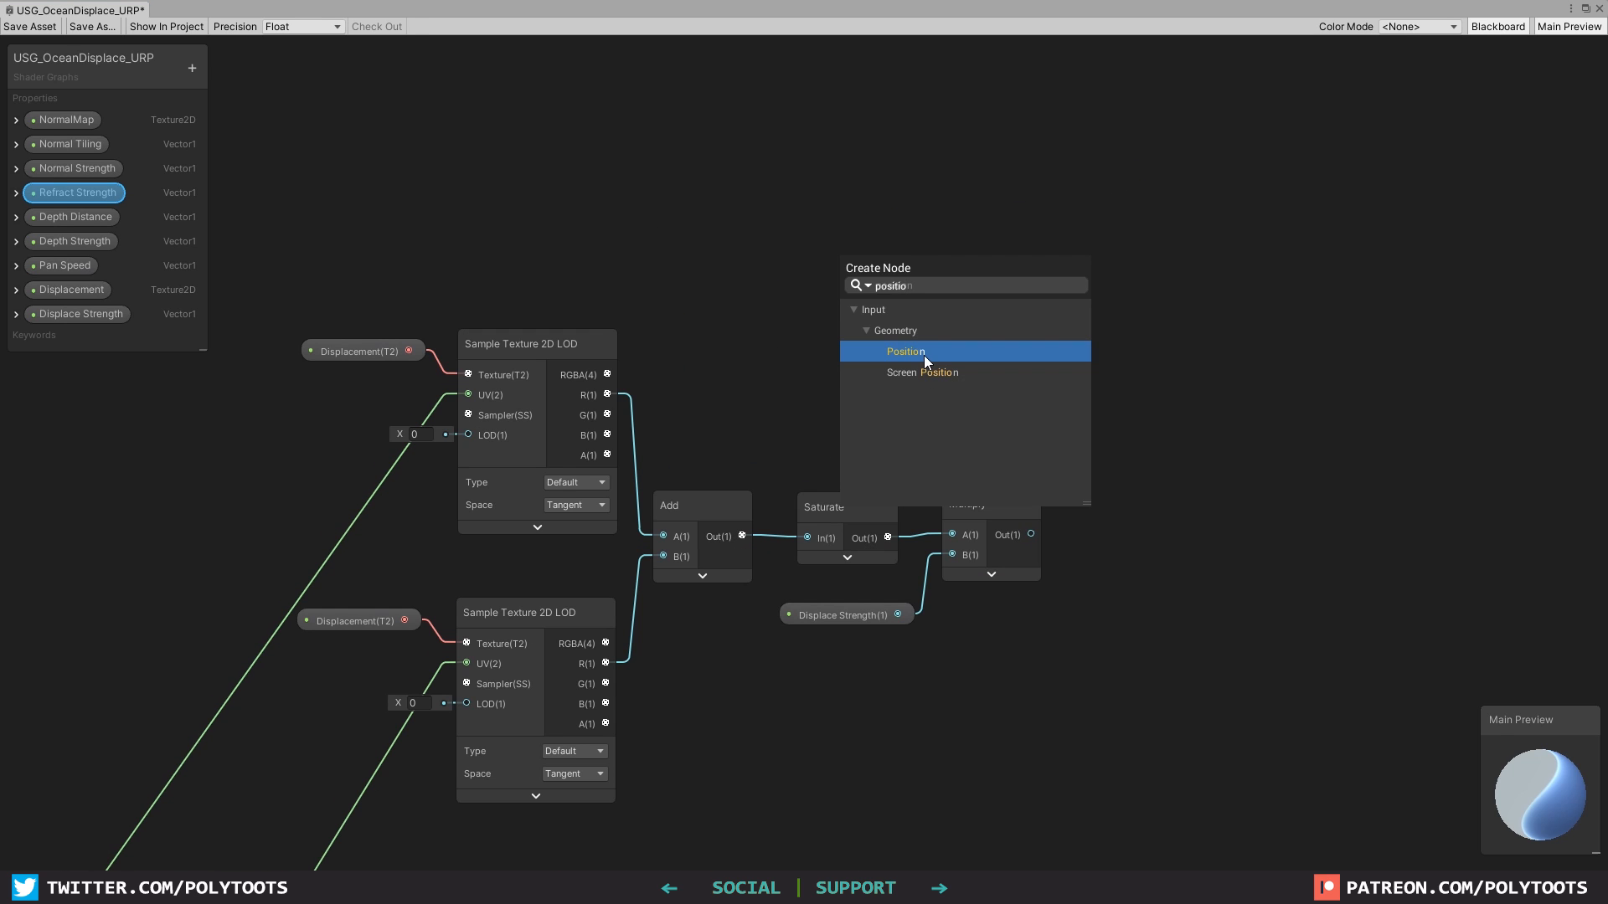
double_click(924, 355)
drag(901, 328, 746, 196)
click(812, 236)
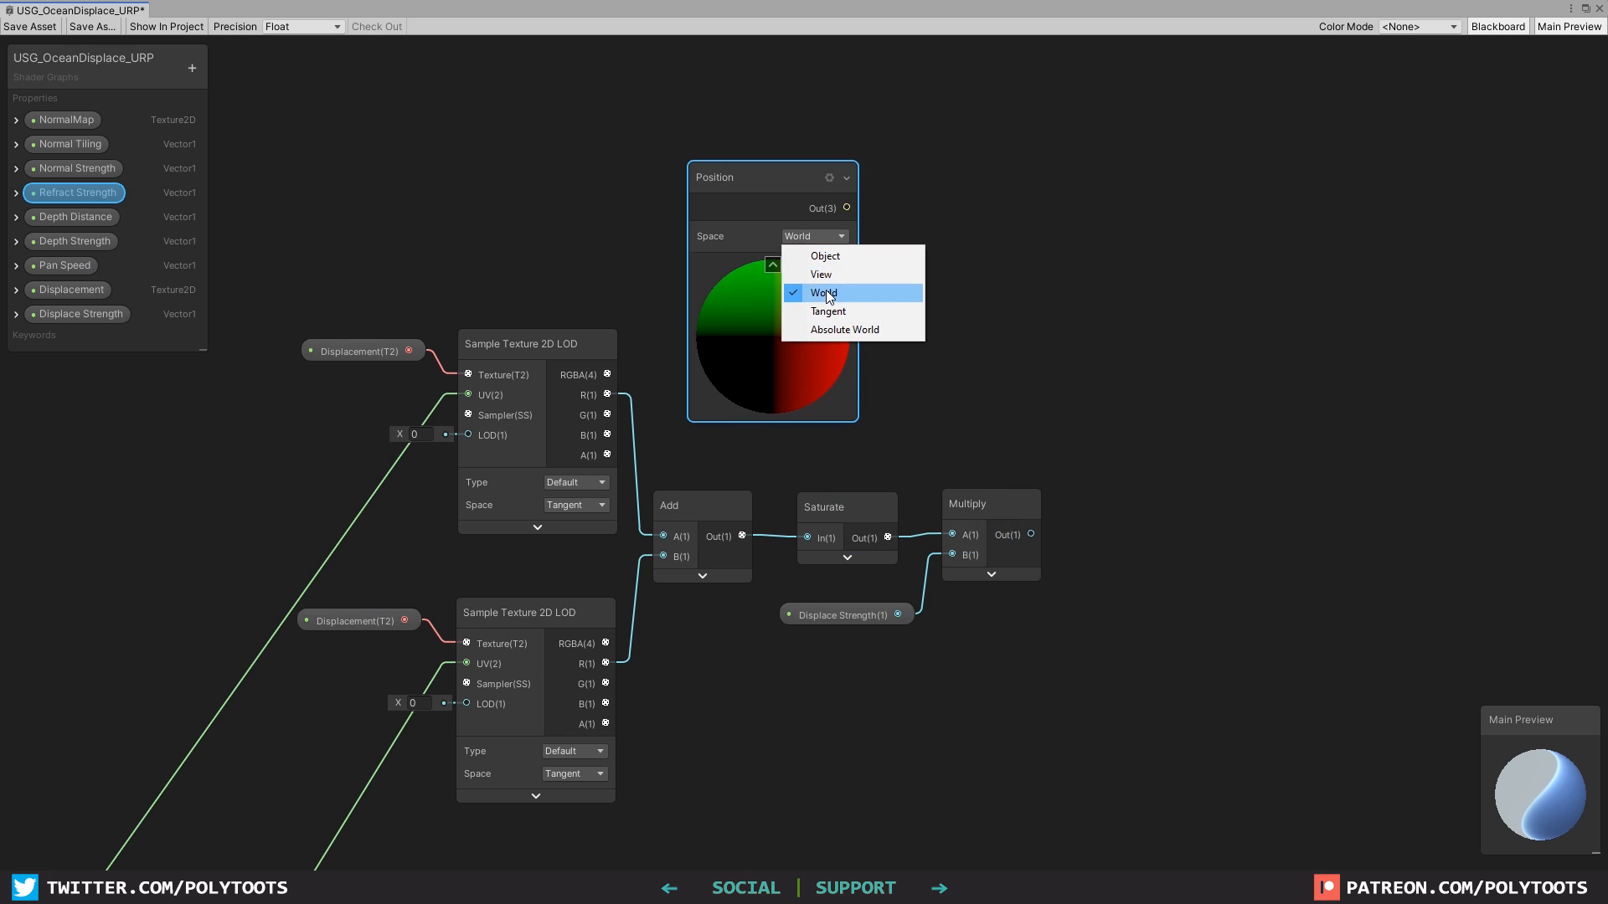
click(832, 255)
click(772, 262)
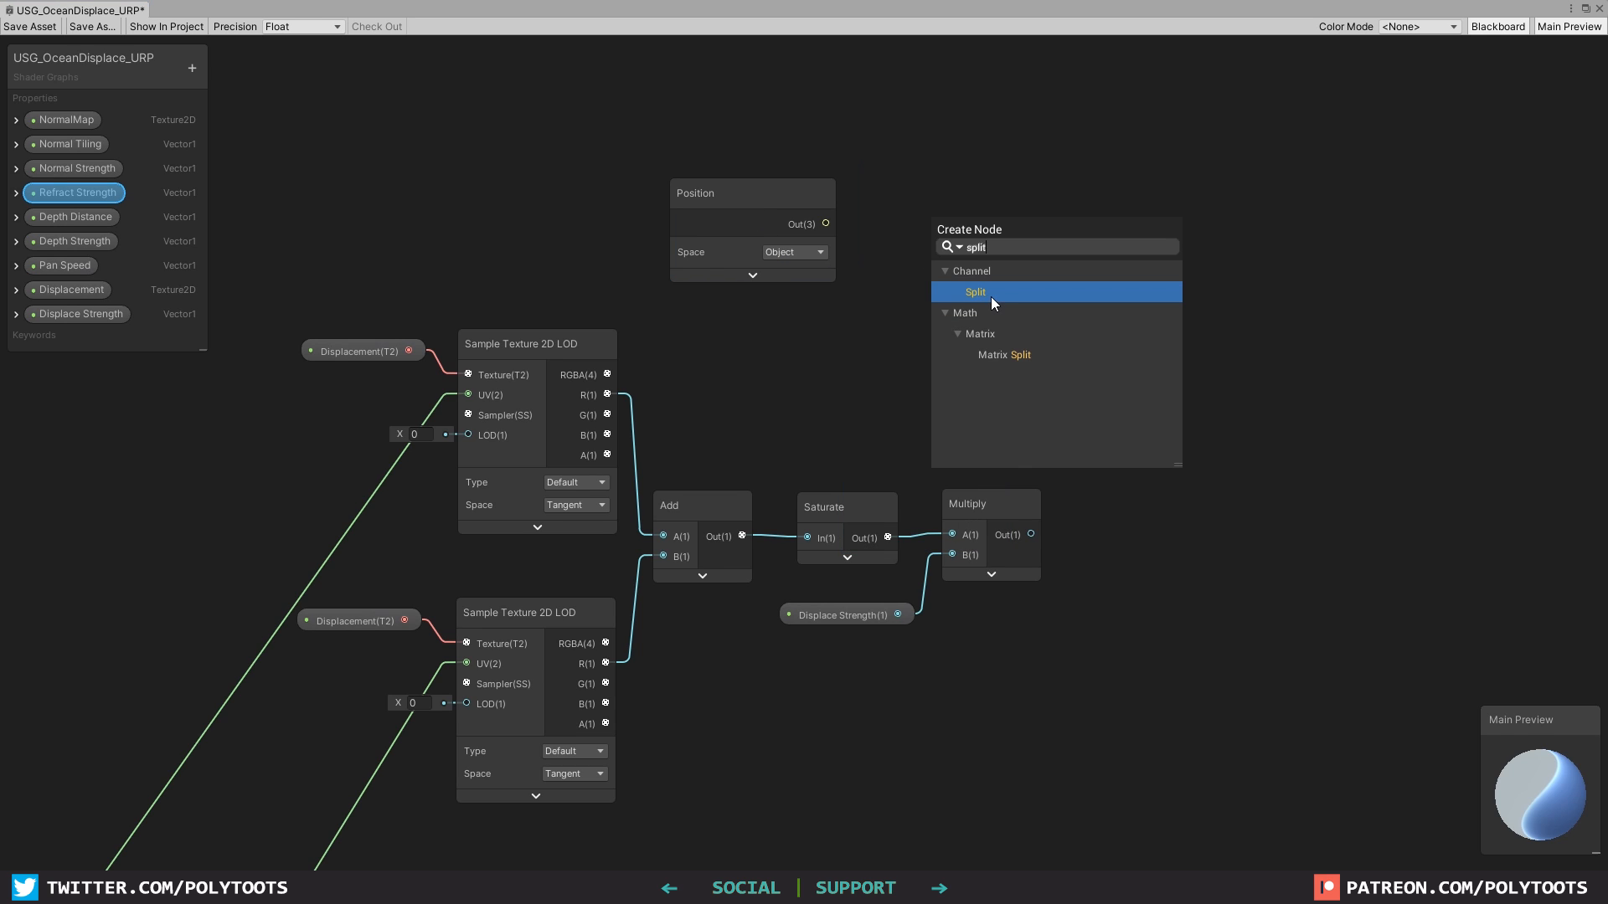
double_click(991, 297)
drag(825, 224, 938, 254)
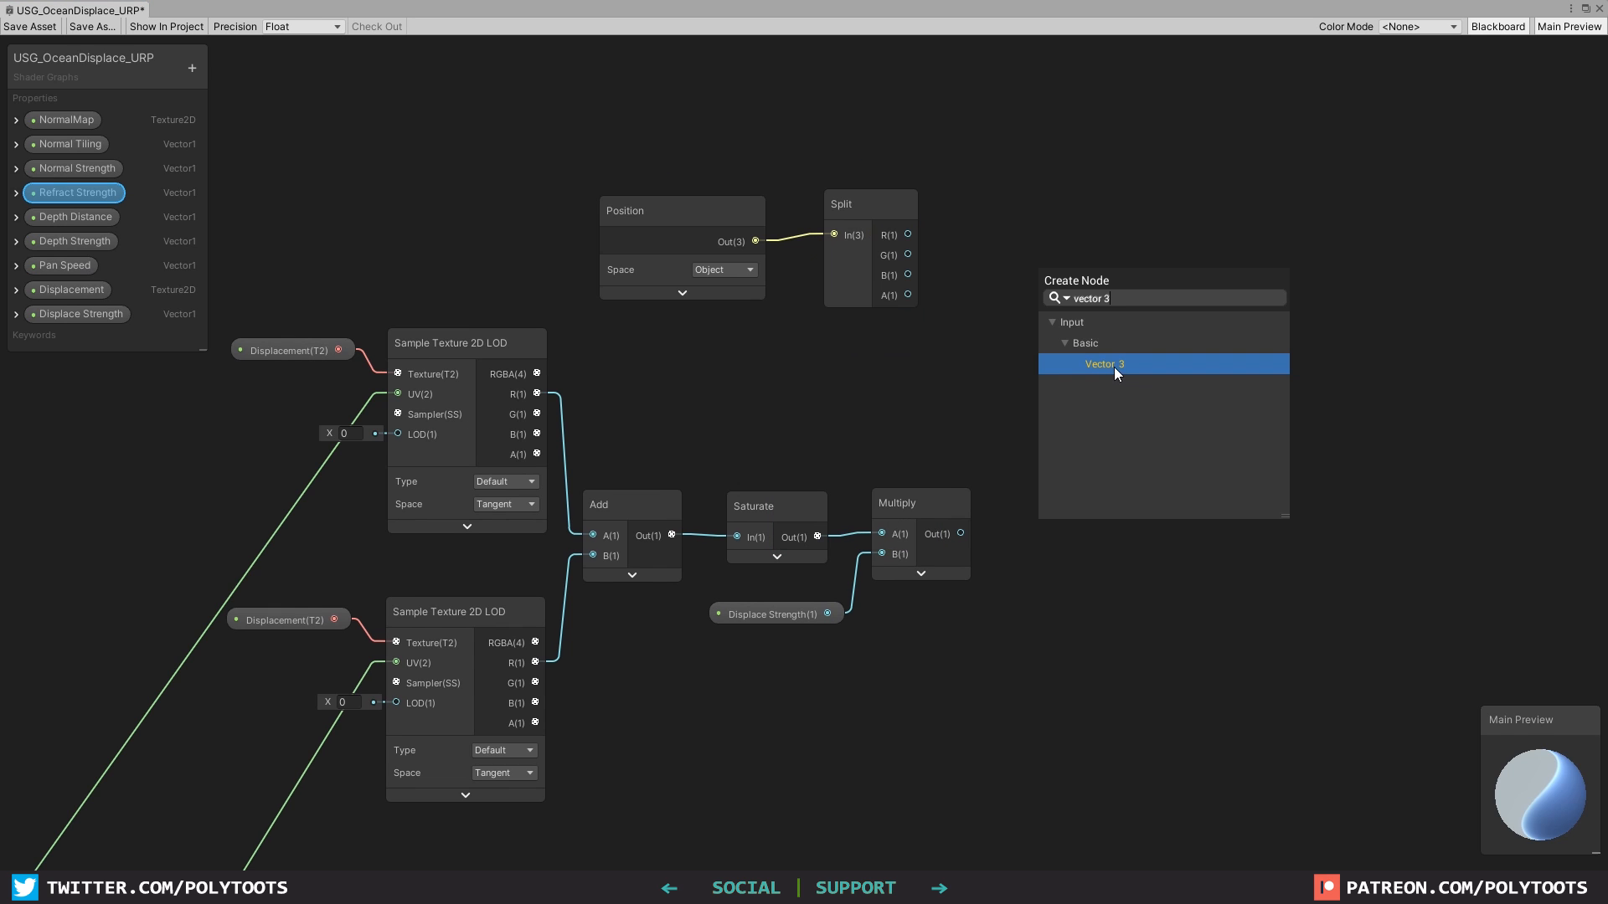
Add a Vector 3 node and connect Split R to X, Split B to Z, and the Multiply output to Y.
double_click(1115, 366)
drag(908, 234, 1052, 283)
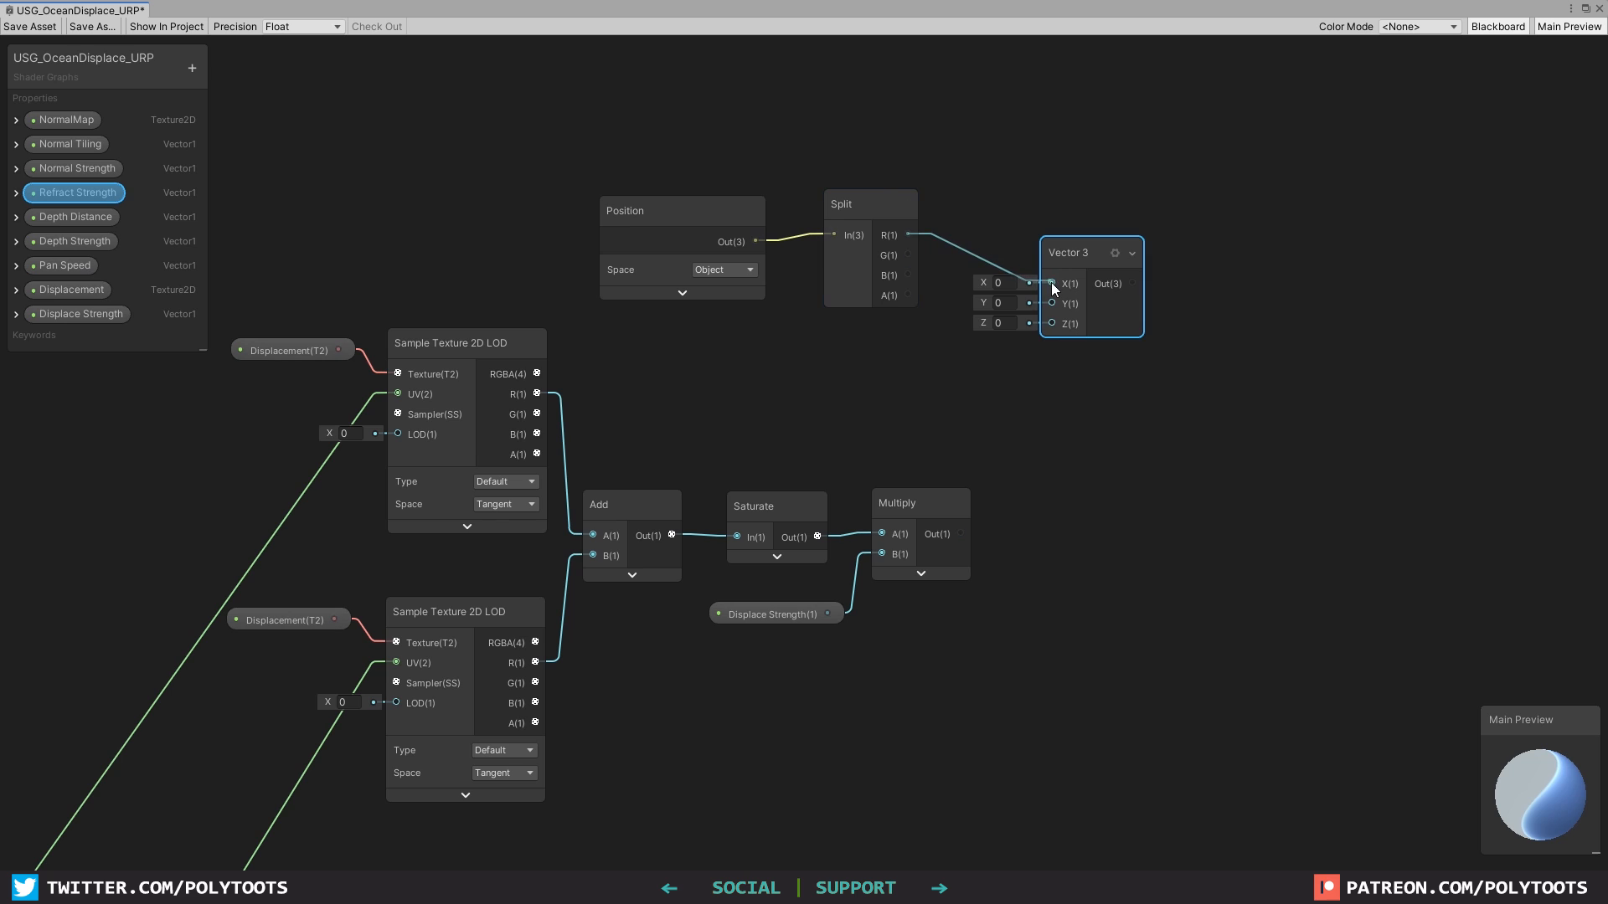
drag(908, 274, 1052, 324)
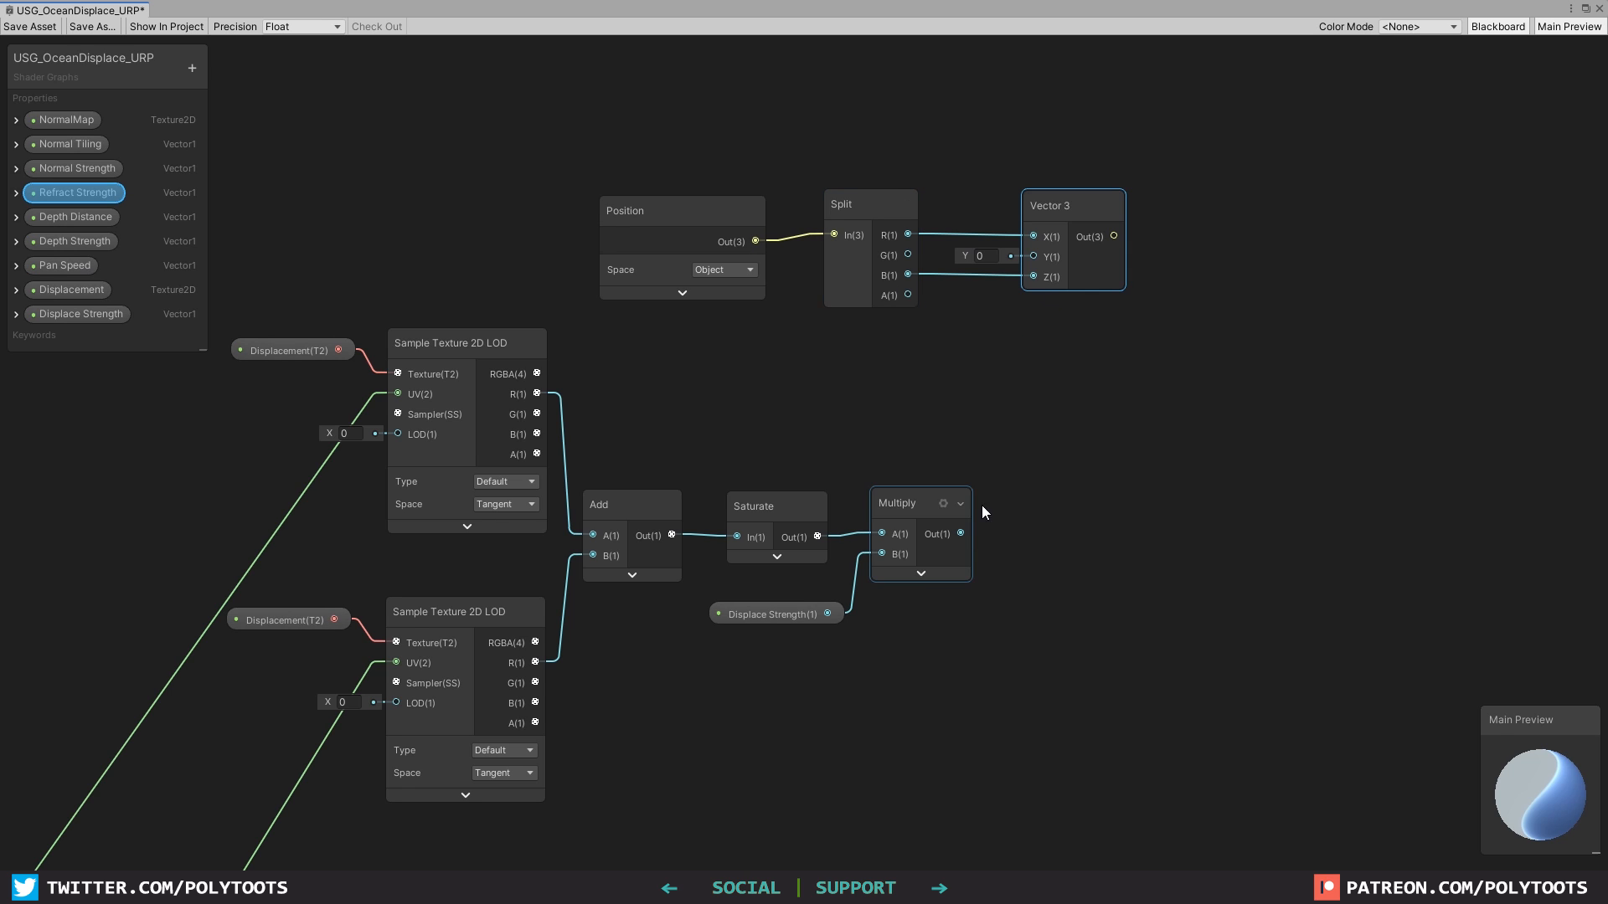
drag(960, 533, 1009, 203)
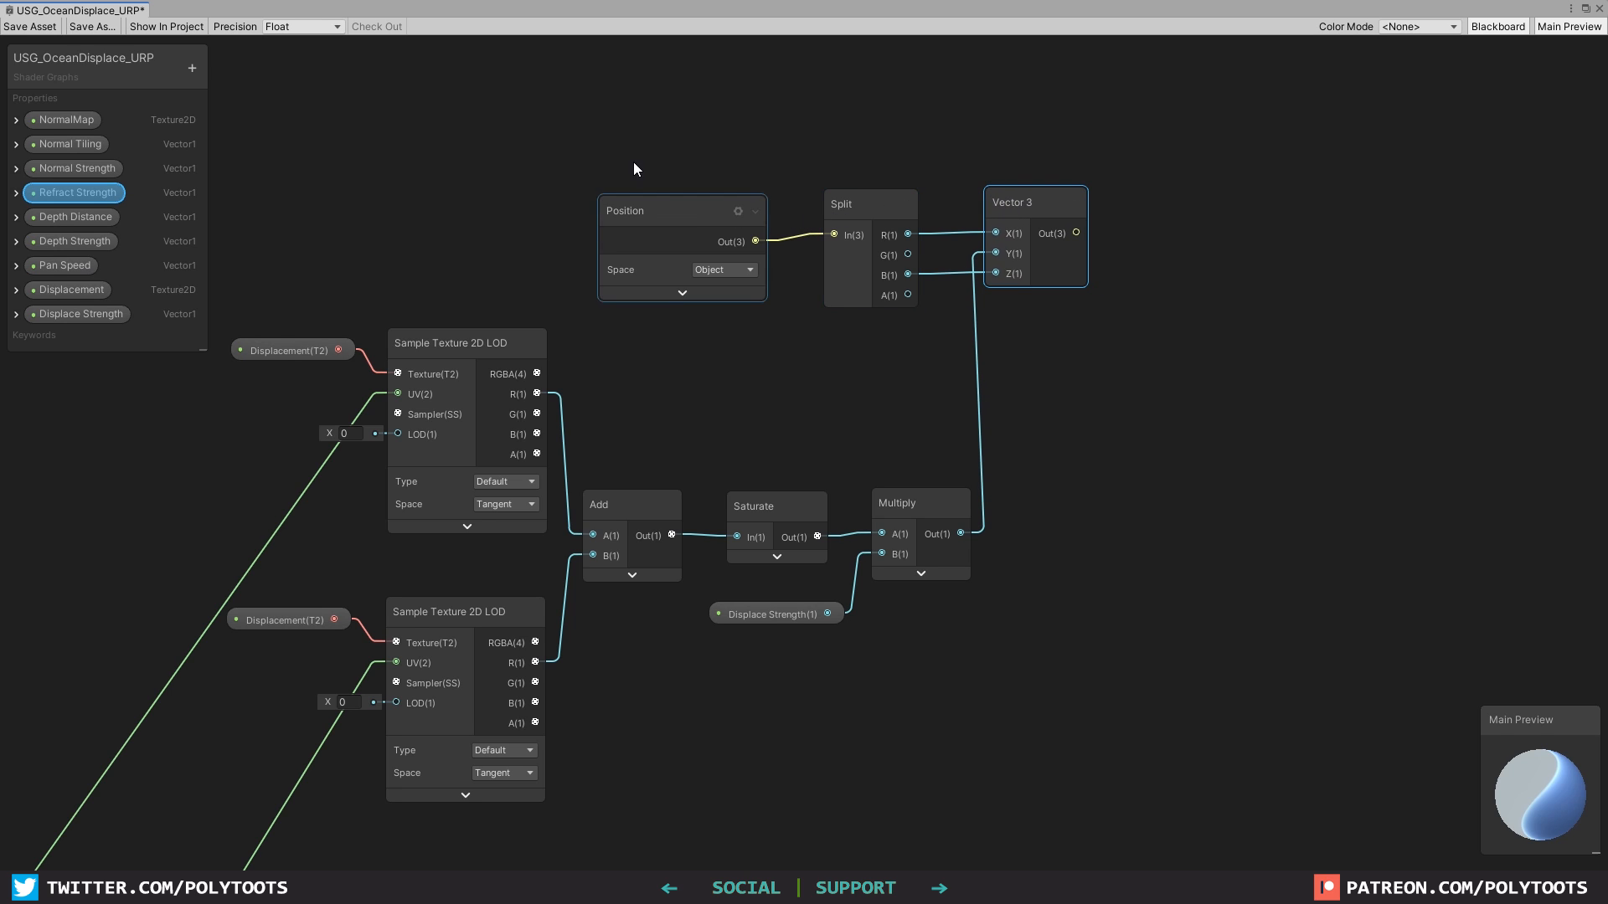
Move the Position, Split and Vector 3 nodes closer to the Add, Saturate and Multiply chain.
drag(606, 143, 871, 236)
shift+click(1018, 206)
drag(1018, 207, 1028, 326)
click(998, 450)
click(866, 342)
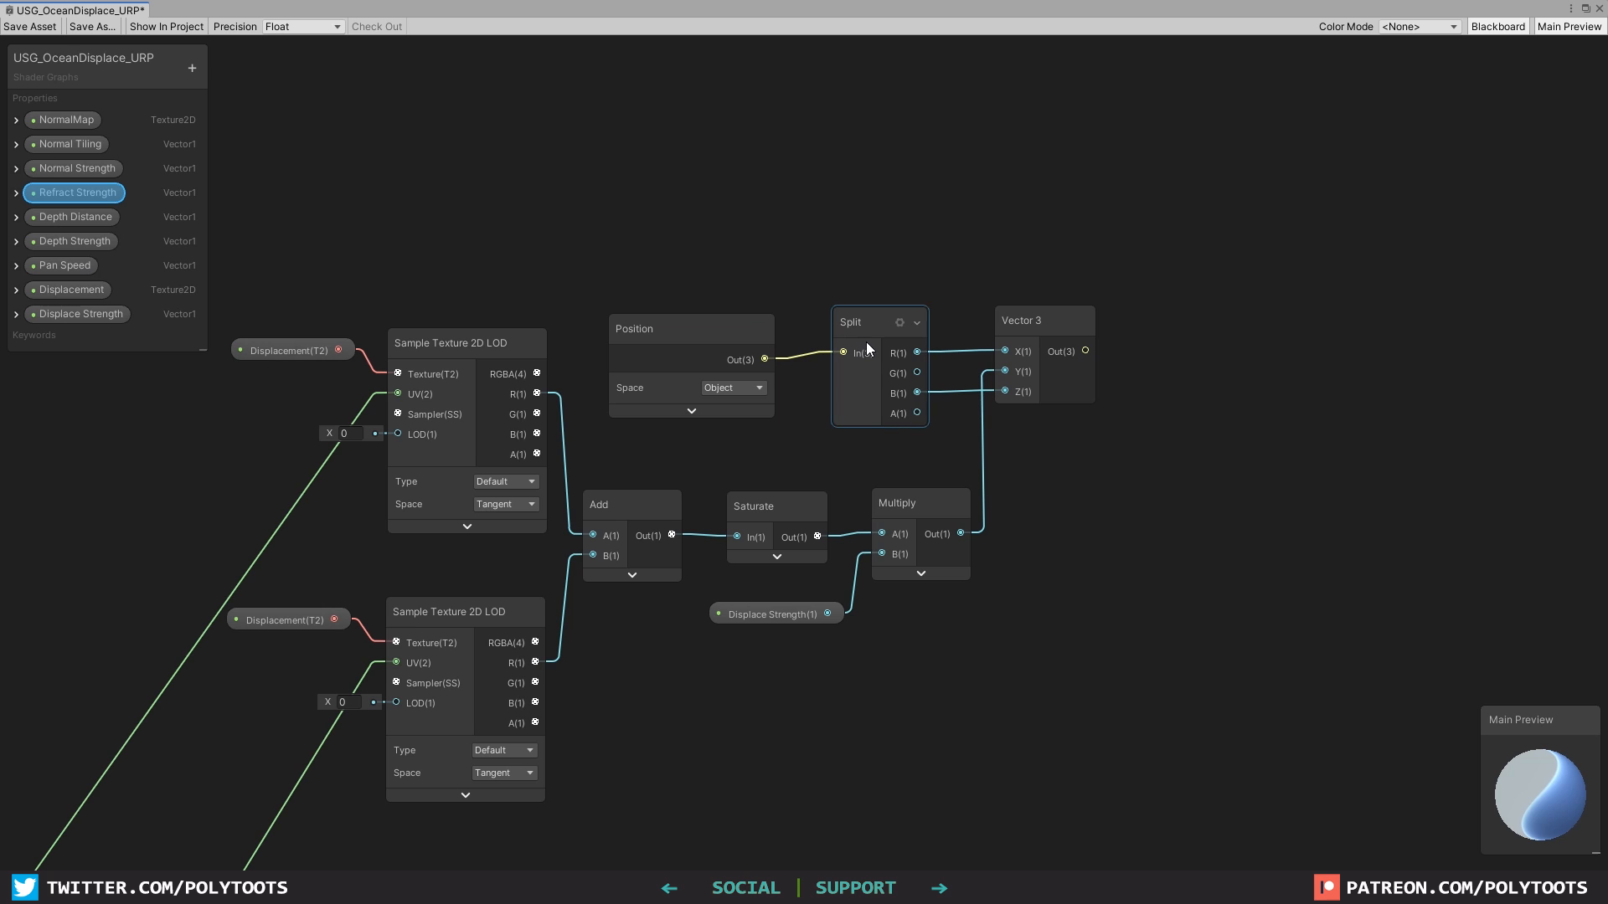
Group all the height sampling and vertex offset nodes under the name Displacement.
scroll(971, 420, down, 2)
middle_drag(1075, 464, 807, 279)
scroll(806, 281, down, 1)
drag(898, 124, 214, 487)
middle_drag(517, 336, 707, 355)
key(ctrl+g)
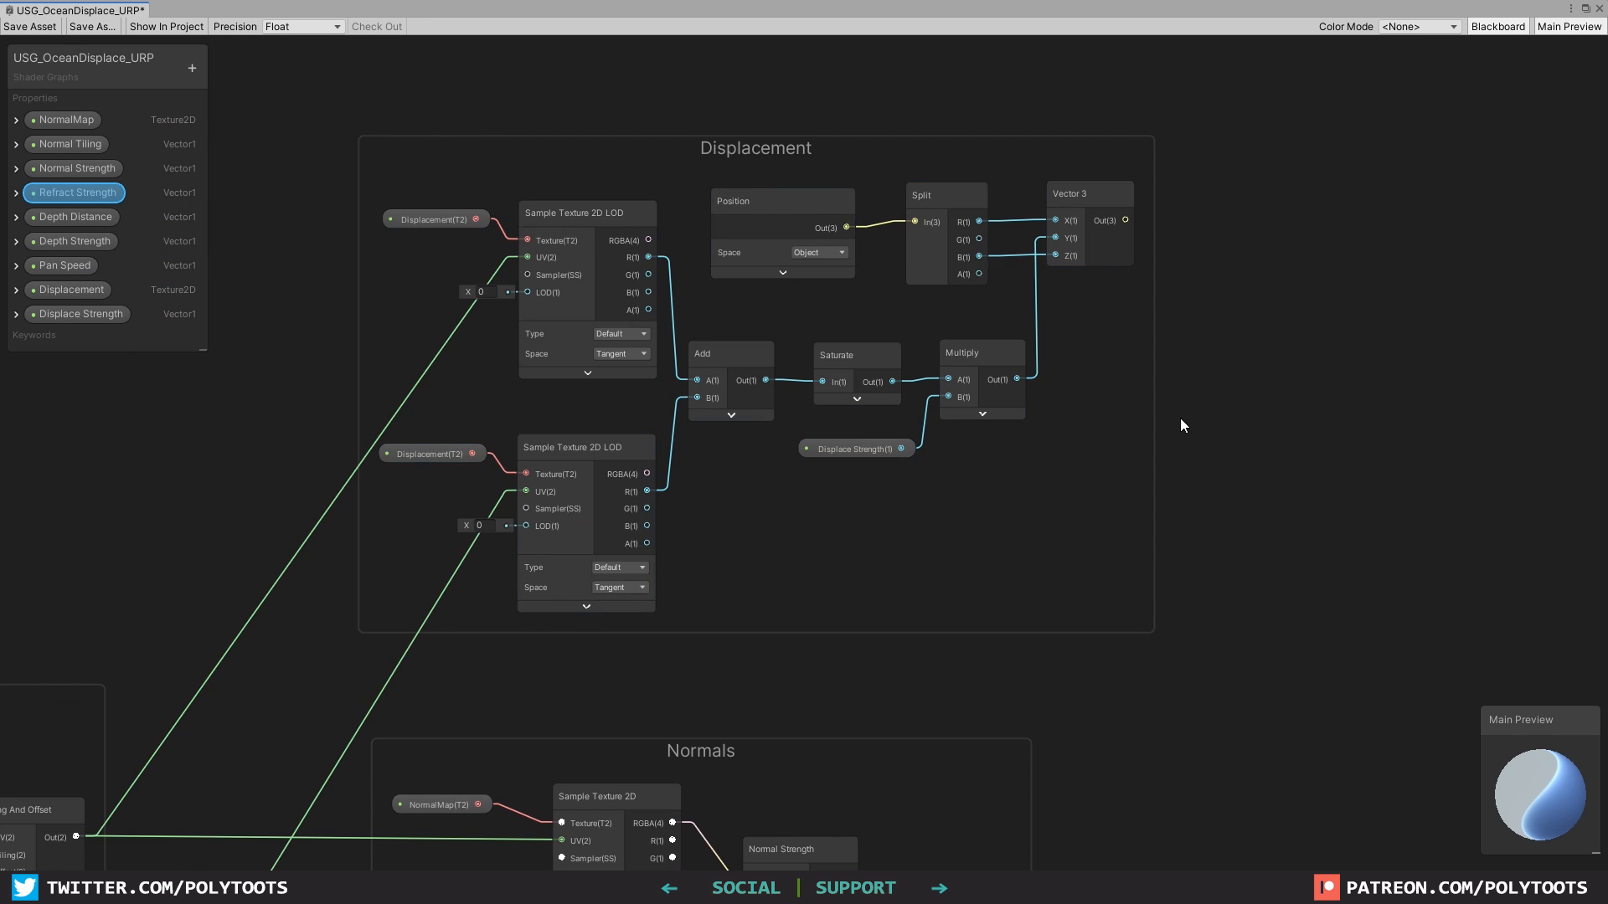
Connect the Displacement group's Vector 3 output to Vertex Position on the PBR Master and save the shader asset.
scroll(1252, 418, down, 2)
middle_drag(1277, 452, 855, 340)
scroll(857, 335, down, 2)
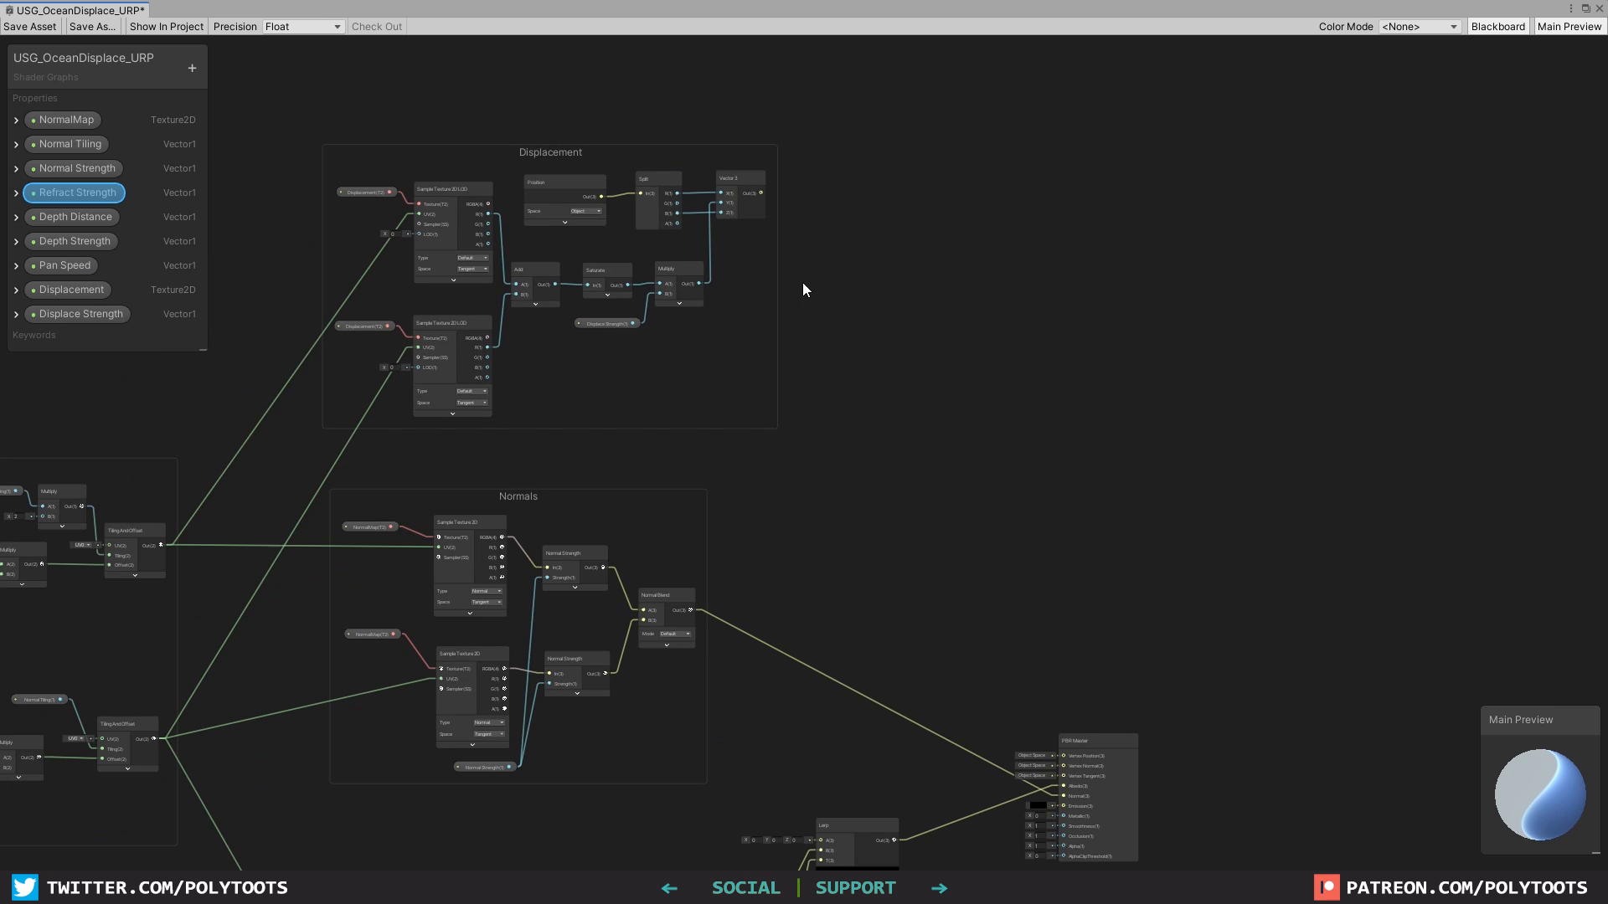
drag(634, 148, 672, 188)
scroll(922, 244, up, 2)
middle_drag(850, 259, 719, 128)
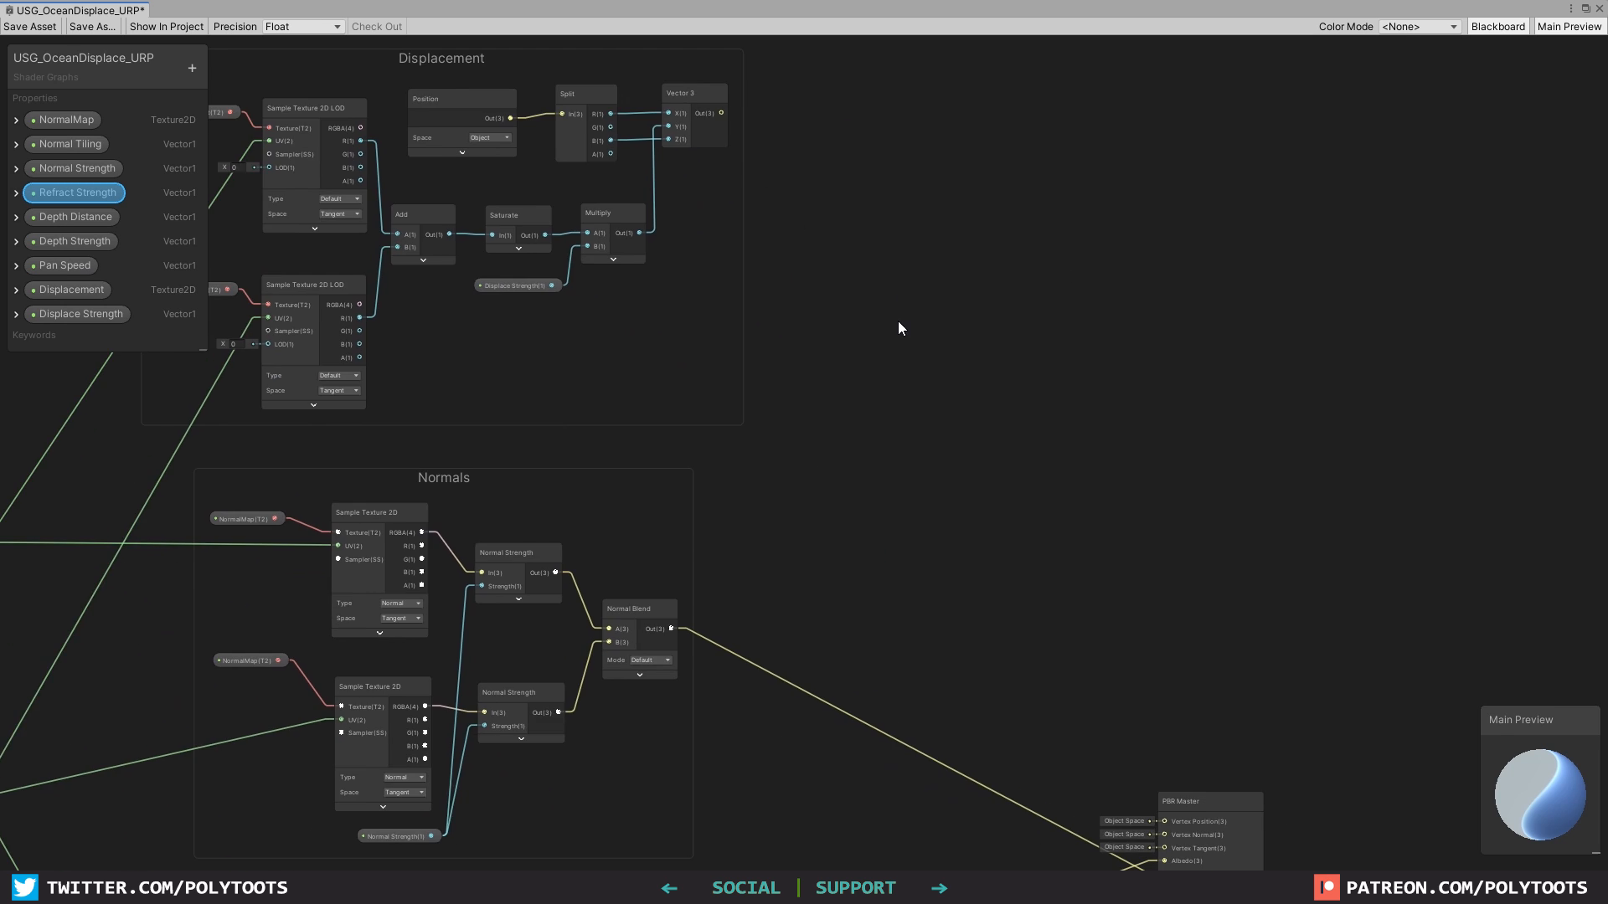
scroll(887, 324, down, 1)
middle_drag(875, 327, 761, 319)
drag(624, 131, 1010, 751)
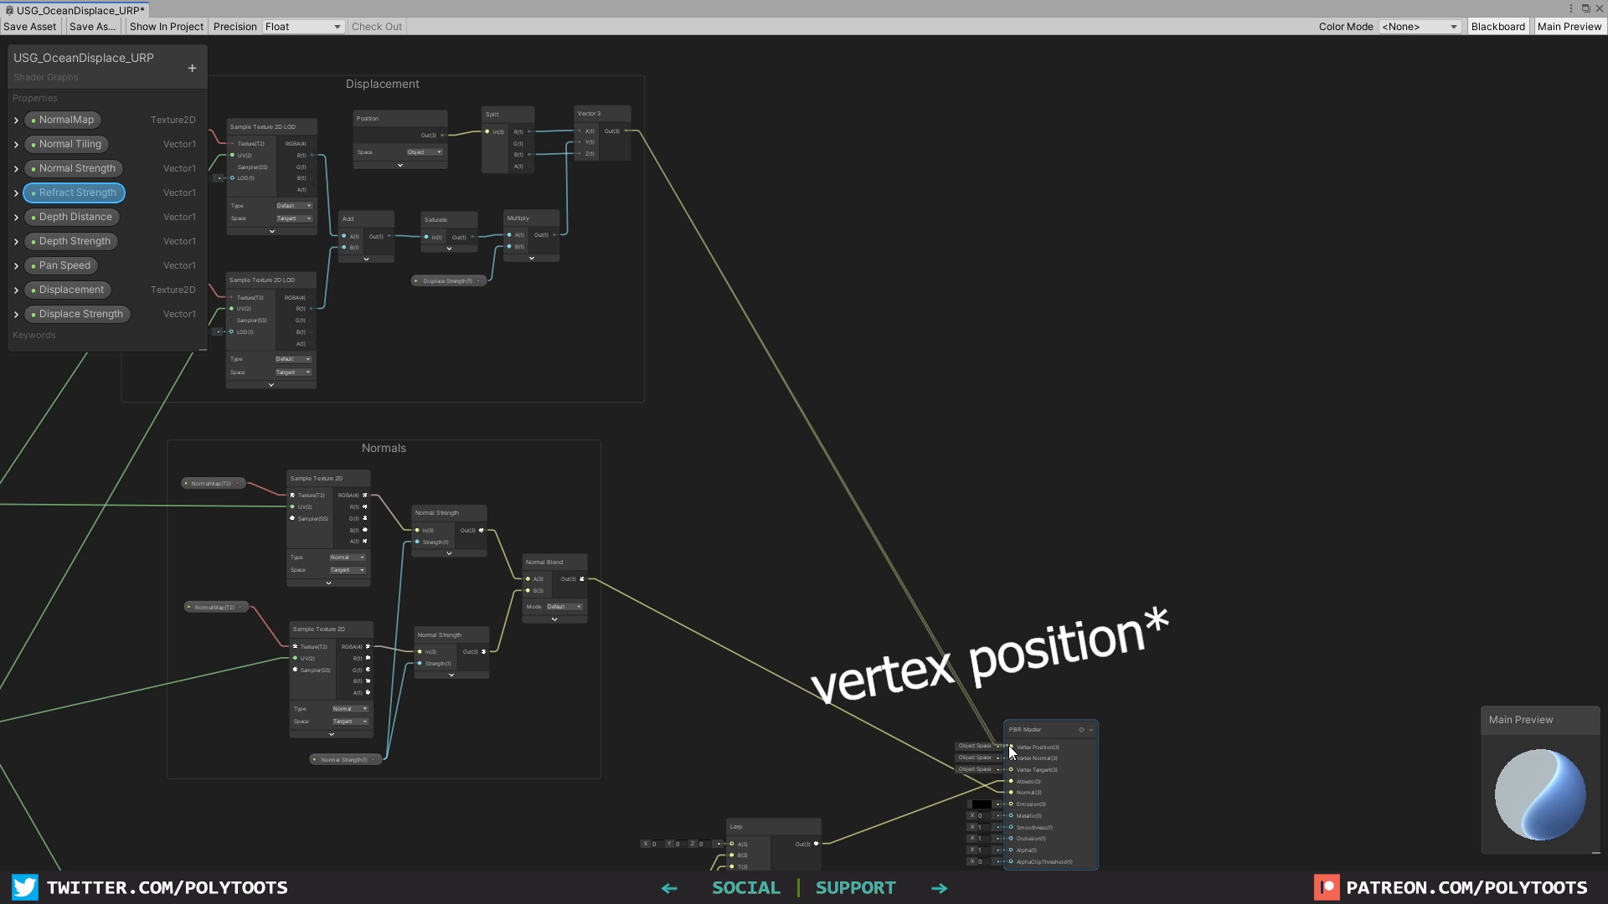
drag(1009, 747, 1009, 747)
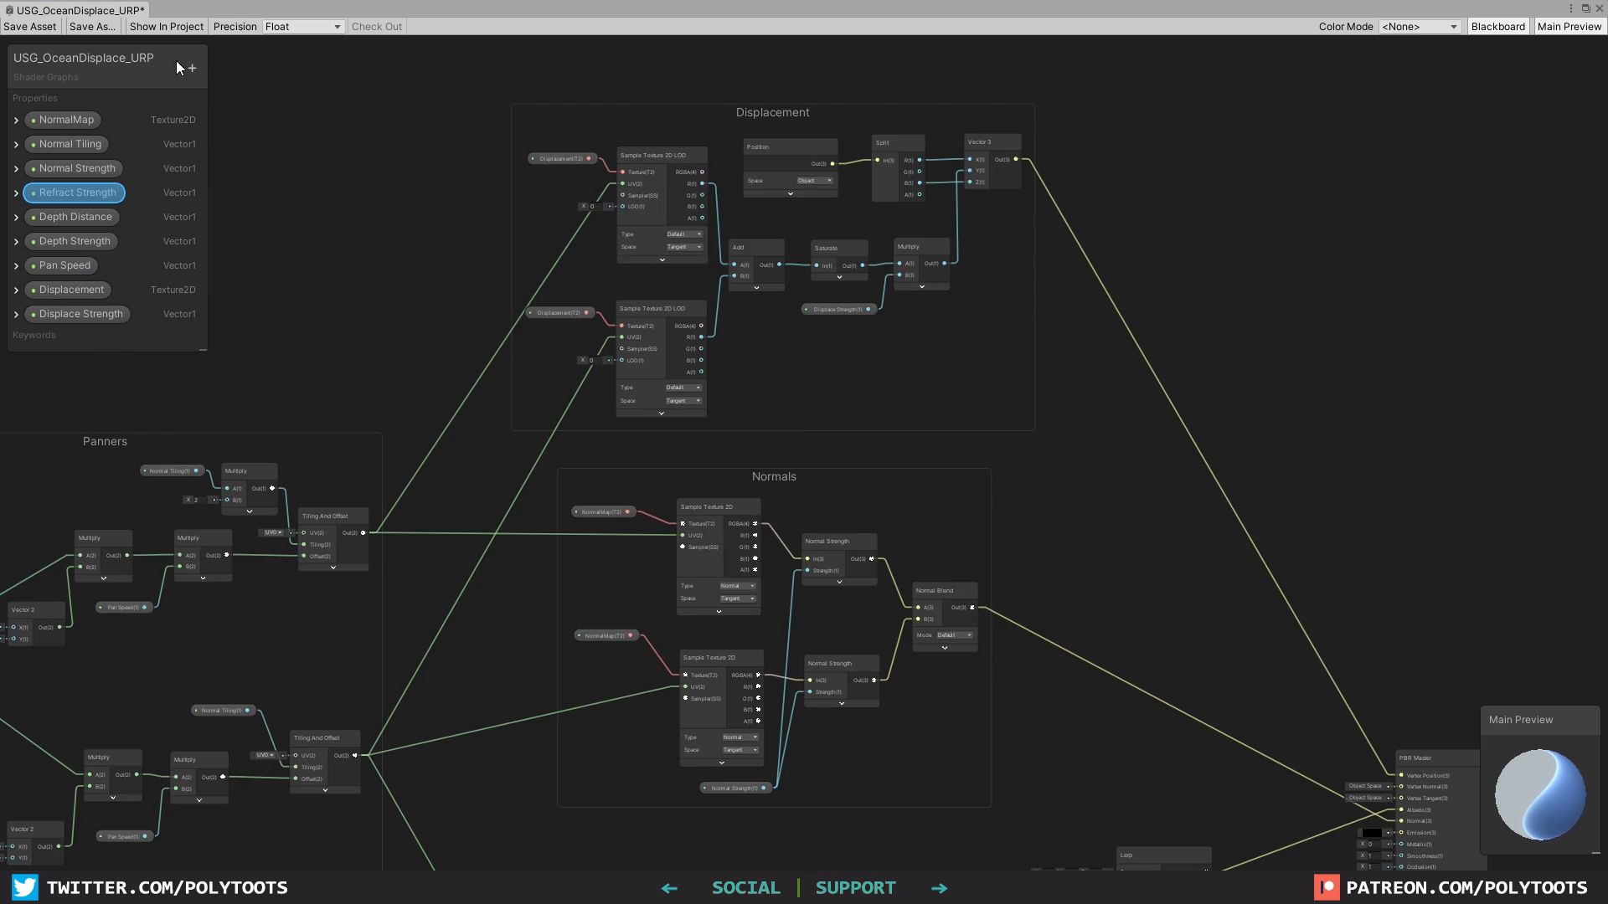
click(29, 26)
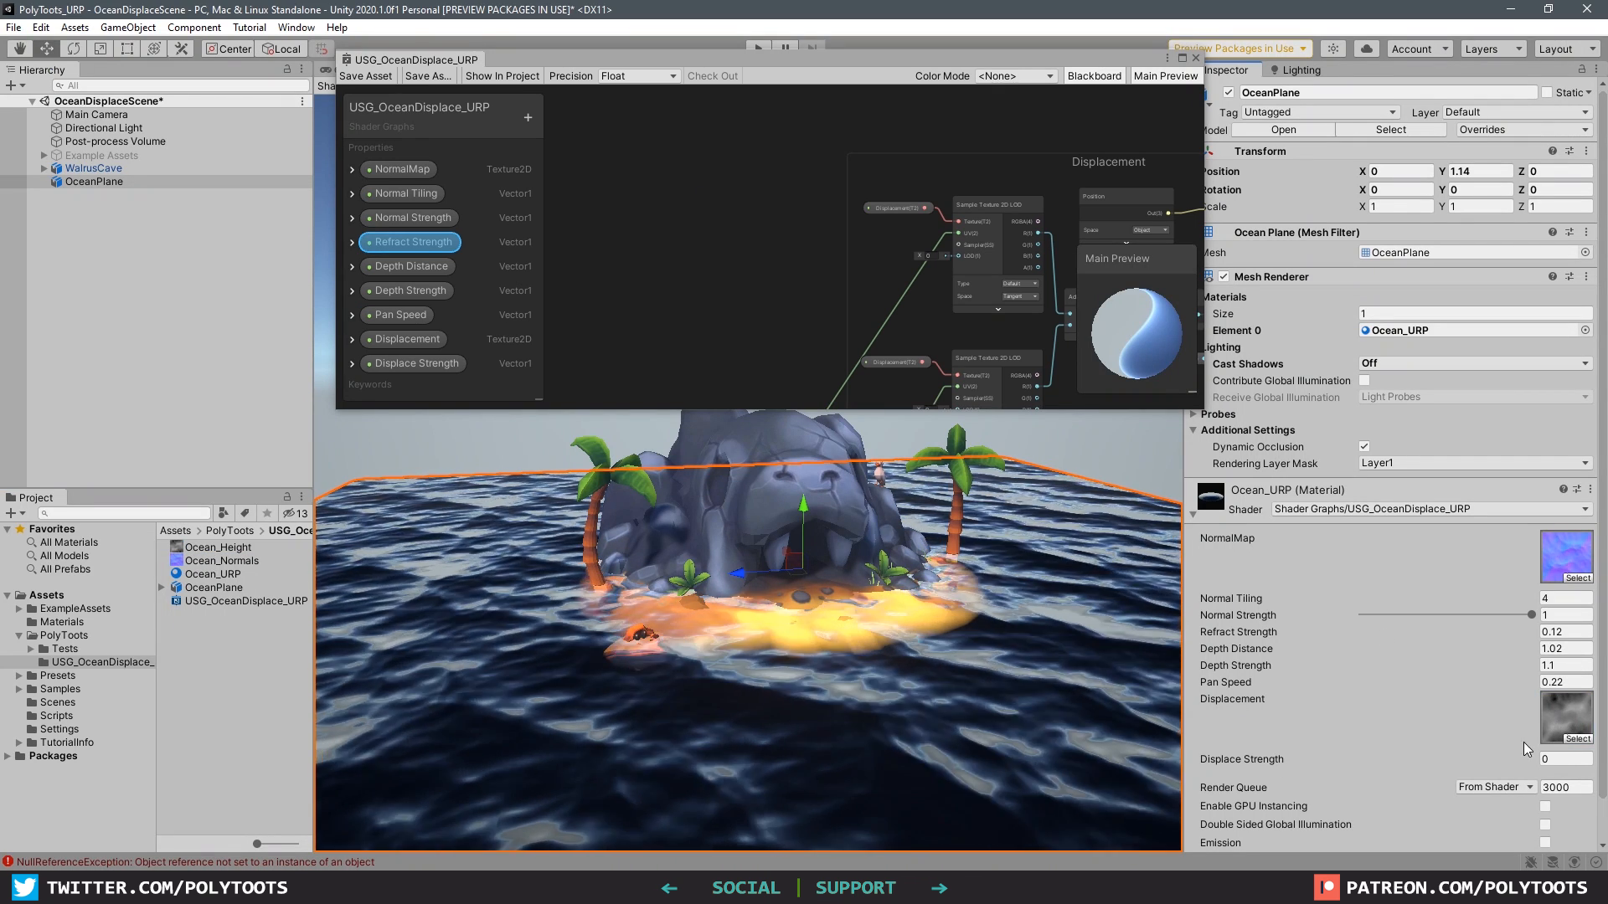
Set the Ocean_URP material's Displace Strength to about 0.73 and check the displaced waves around the island.
drag(1532, 759, 1605, 767)
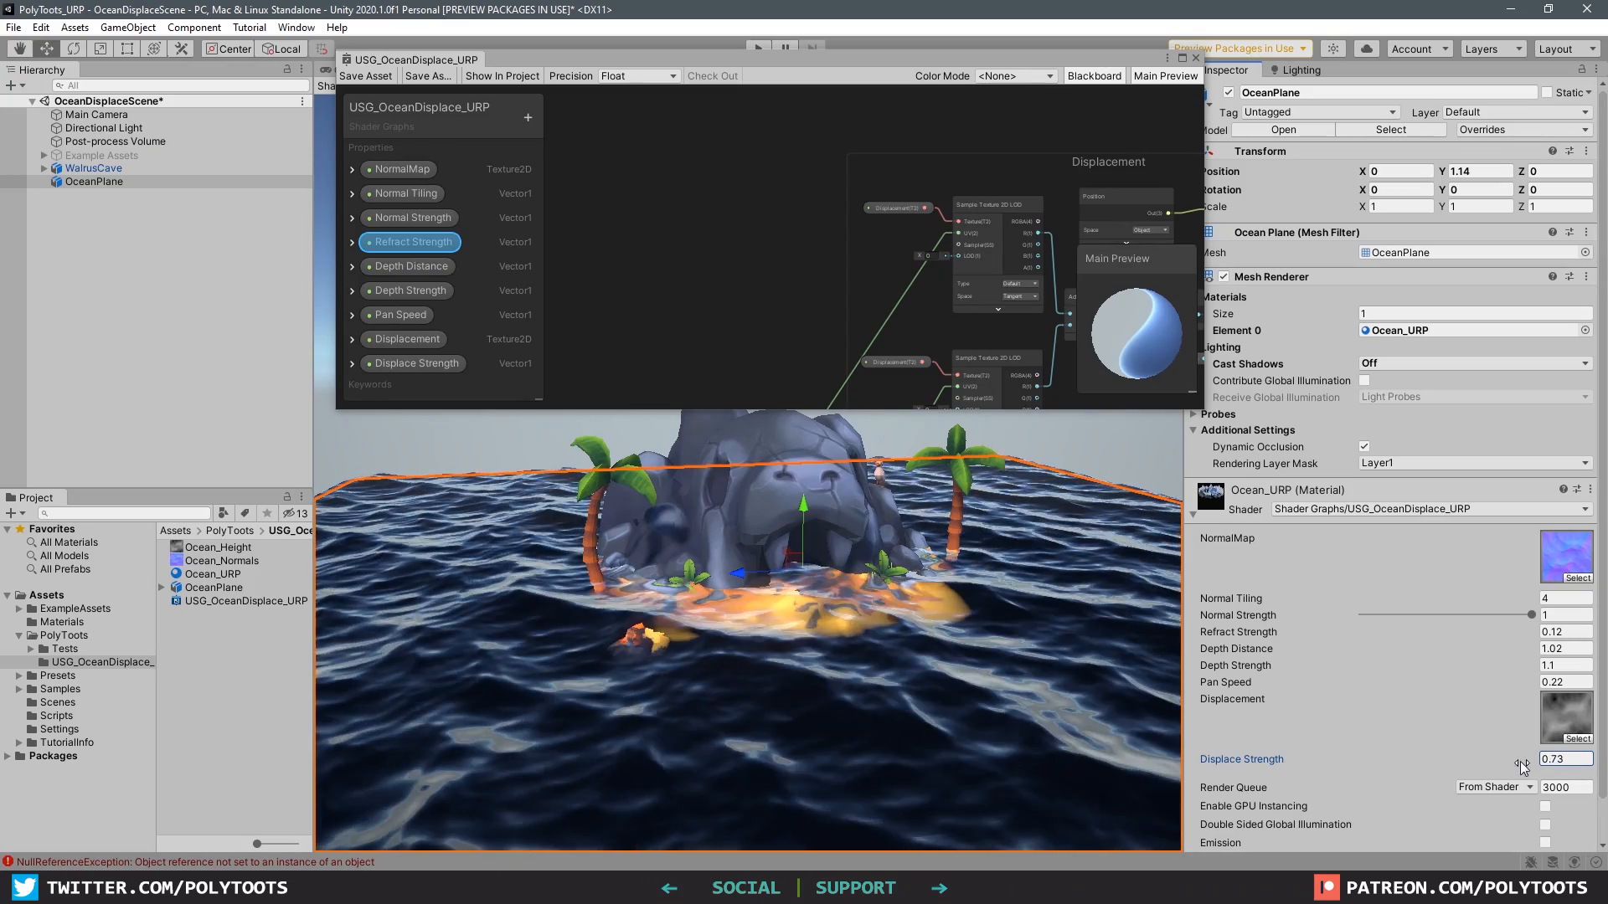
right_drag(757, 627, 741, 602)
alt+drag(741, 602, 790, 650)
click(1099, 511)
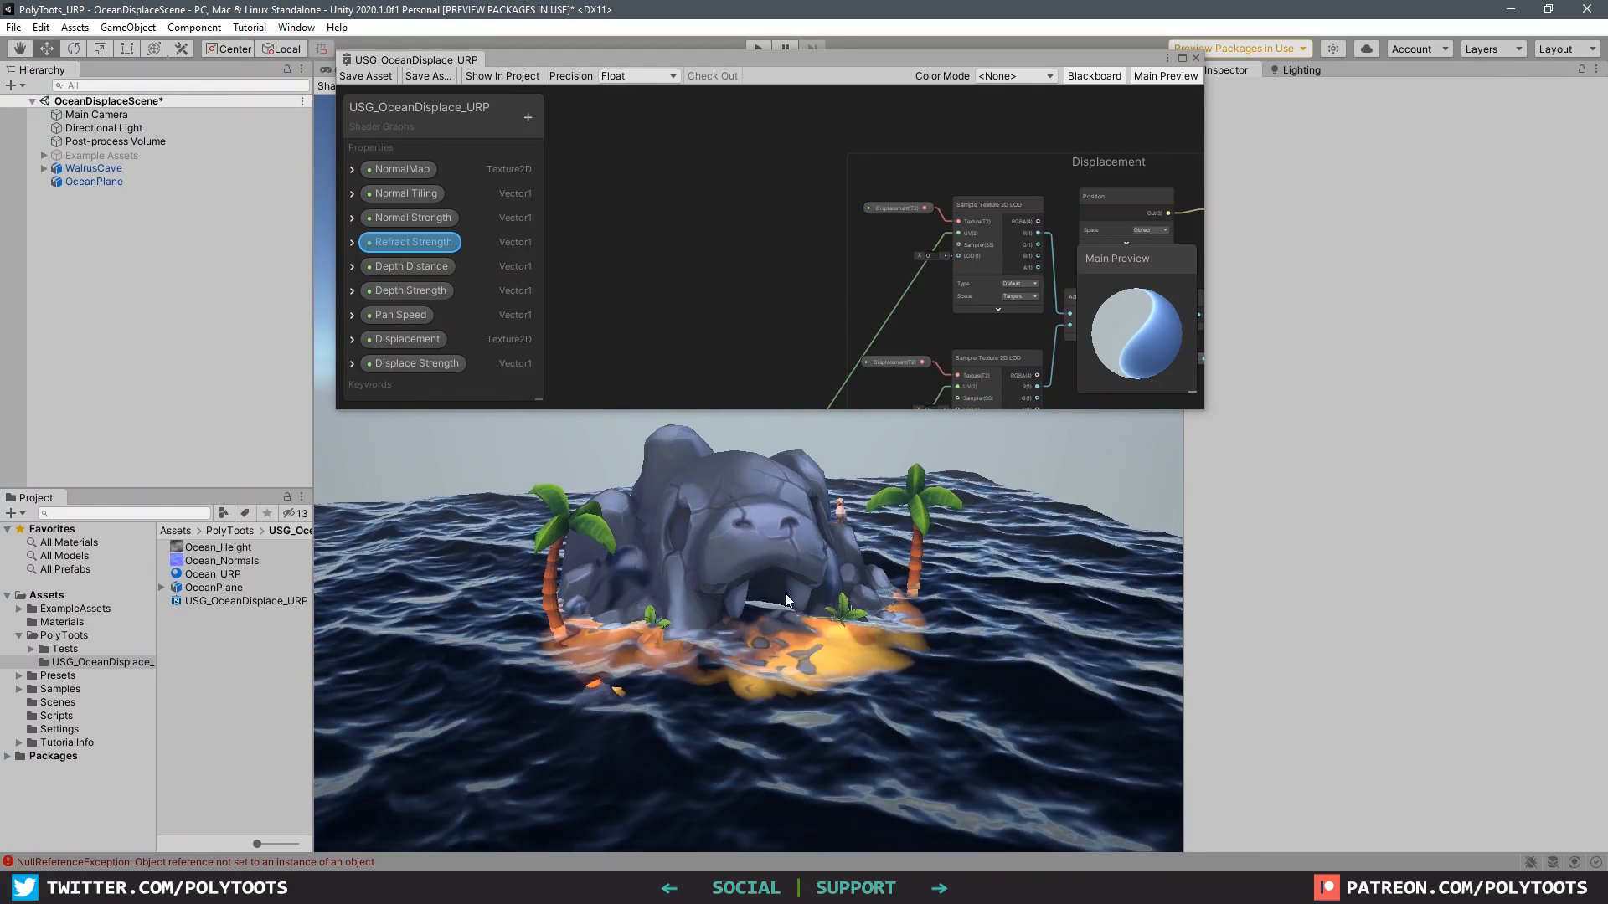
alt+drag(857, 569, 908, 559)
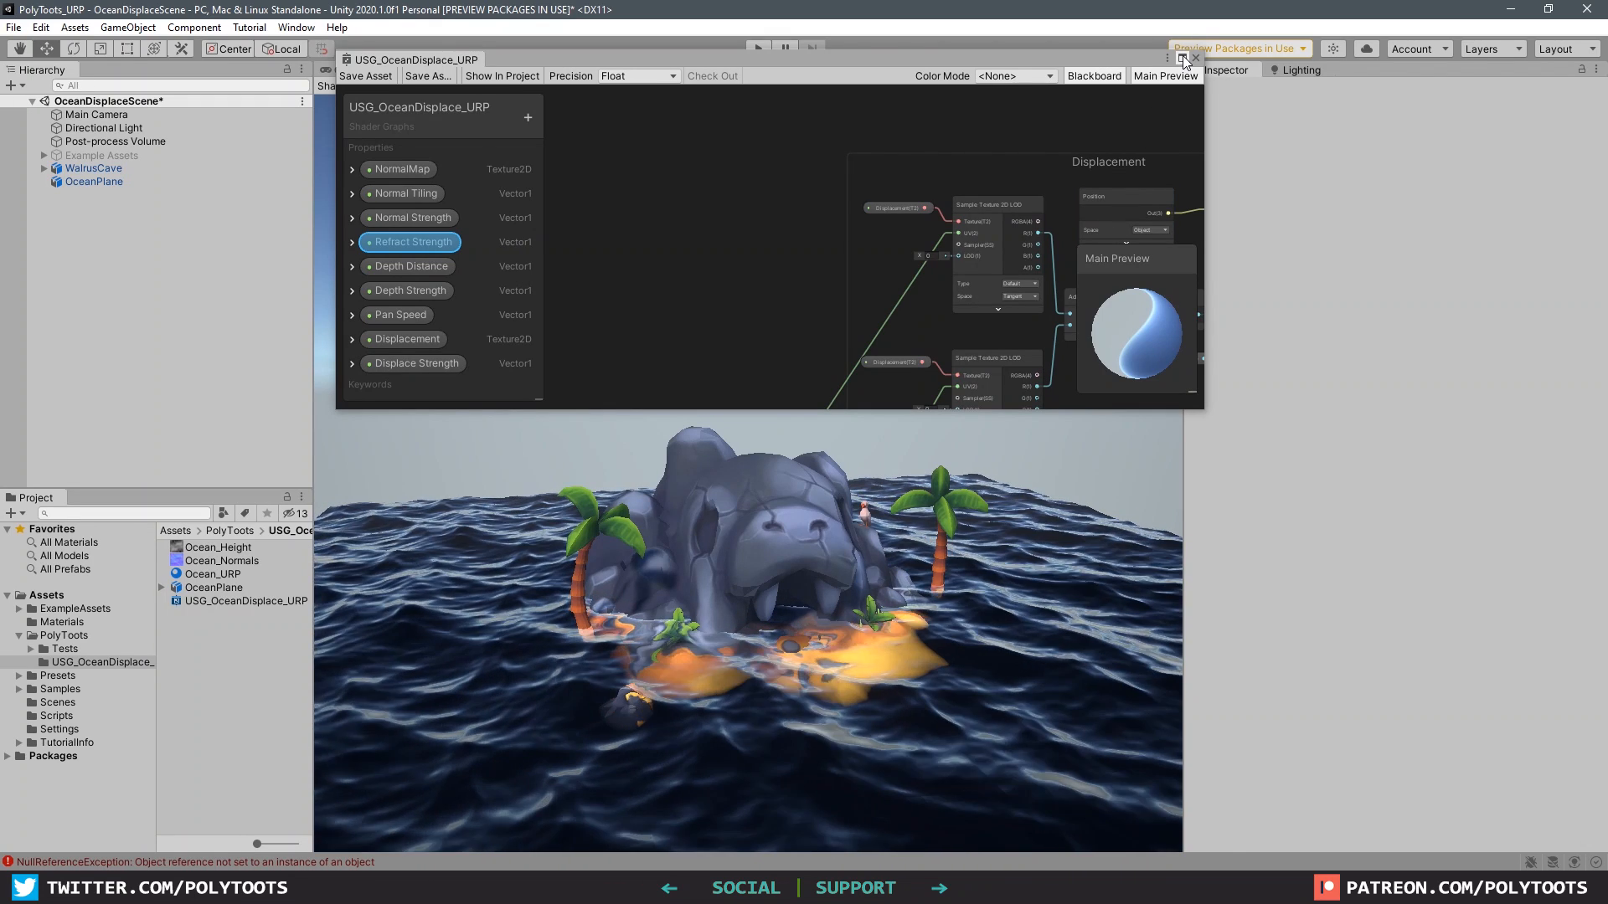
Examine the Ocean_Height texture's preview to compare its light and dark areas with the wave displacement.
click(1181, 58)
scroll(865, 282, up, 2)
middle_drag(866, 281, 781, 321)
click(1585, 10)
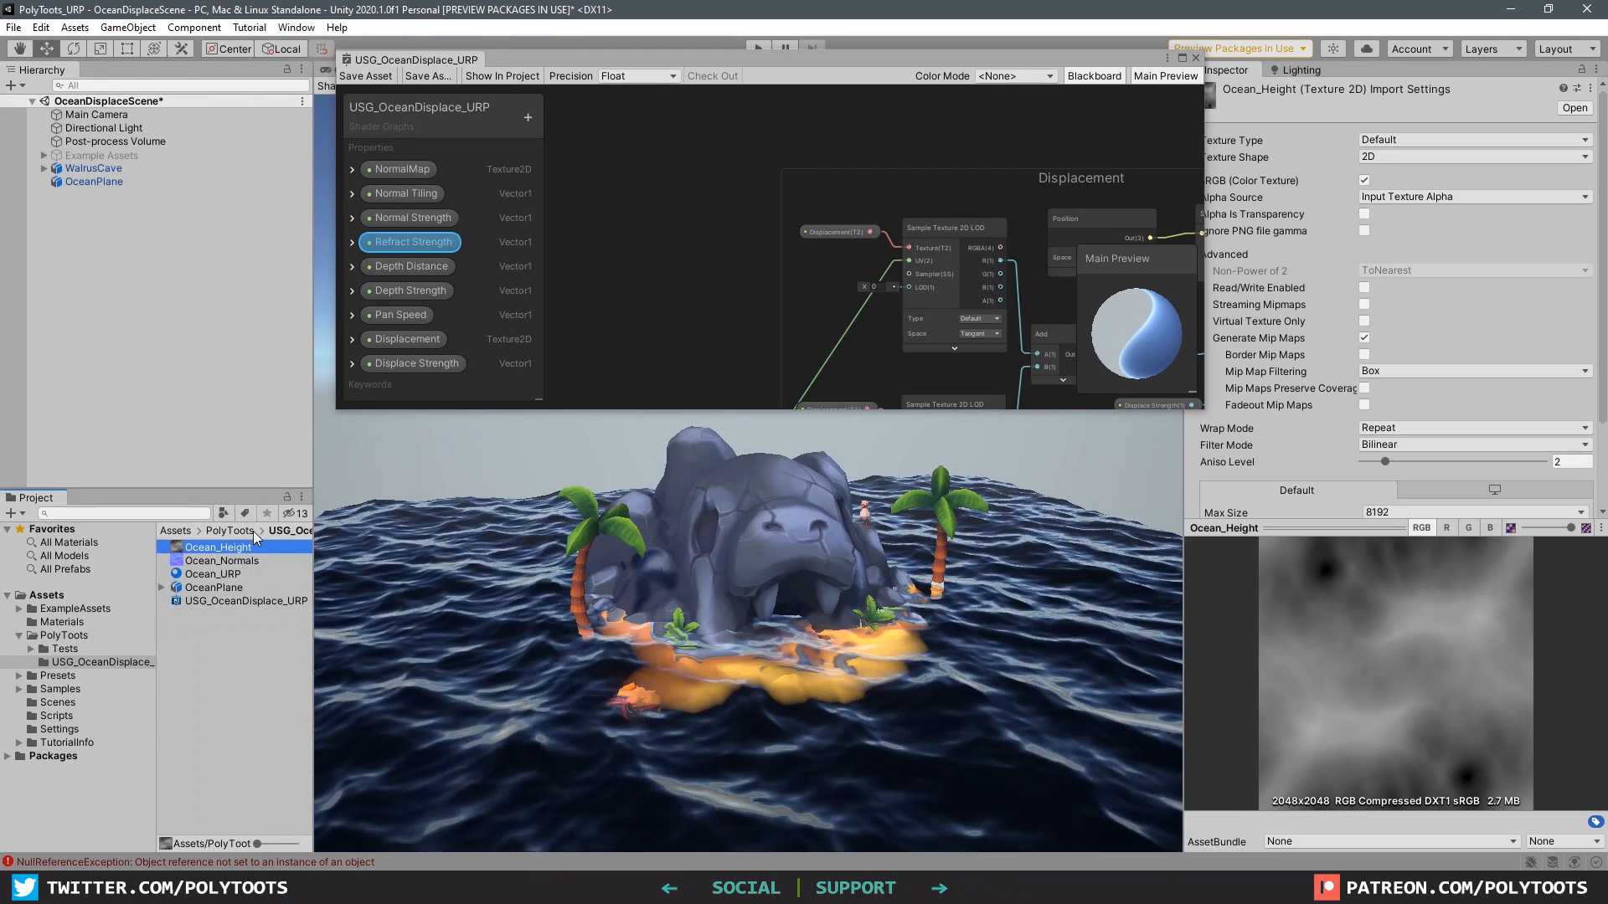
drag(1342, 532, 1351, 475)
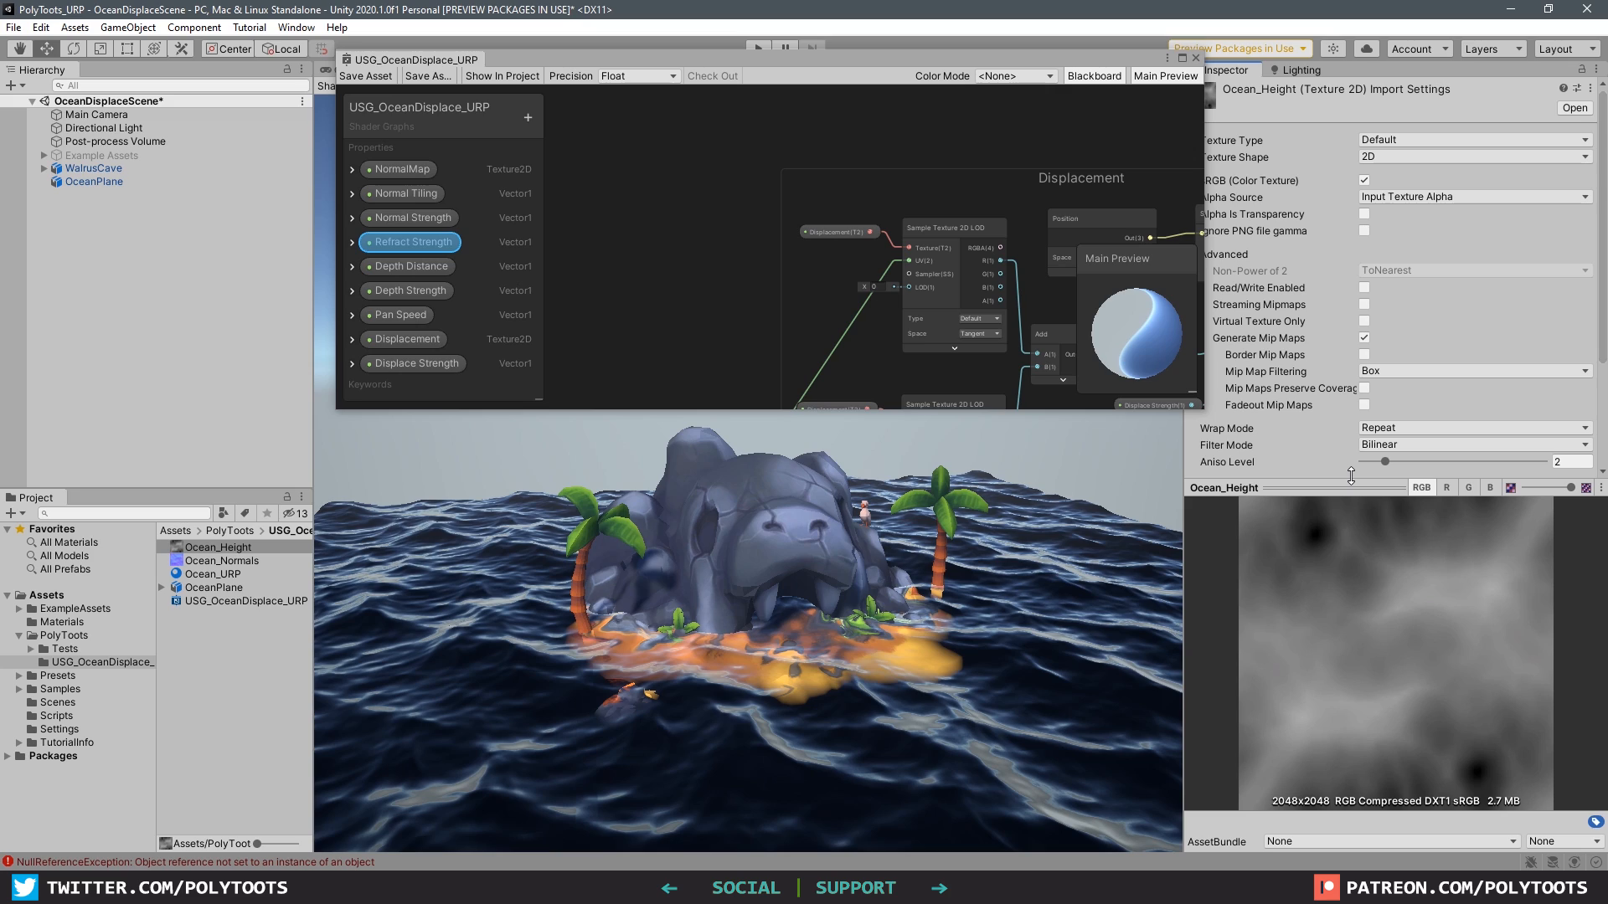
drag(1351, 476, 1356, 527)
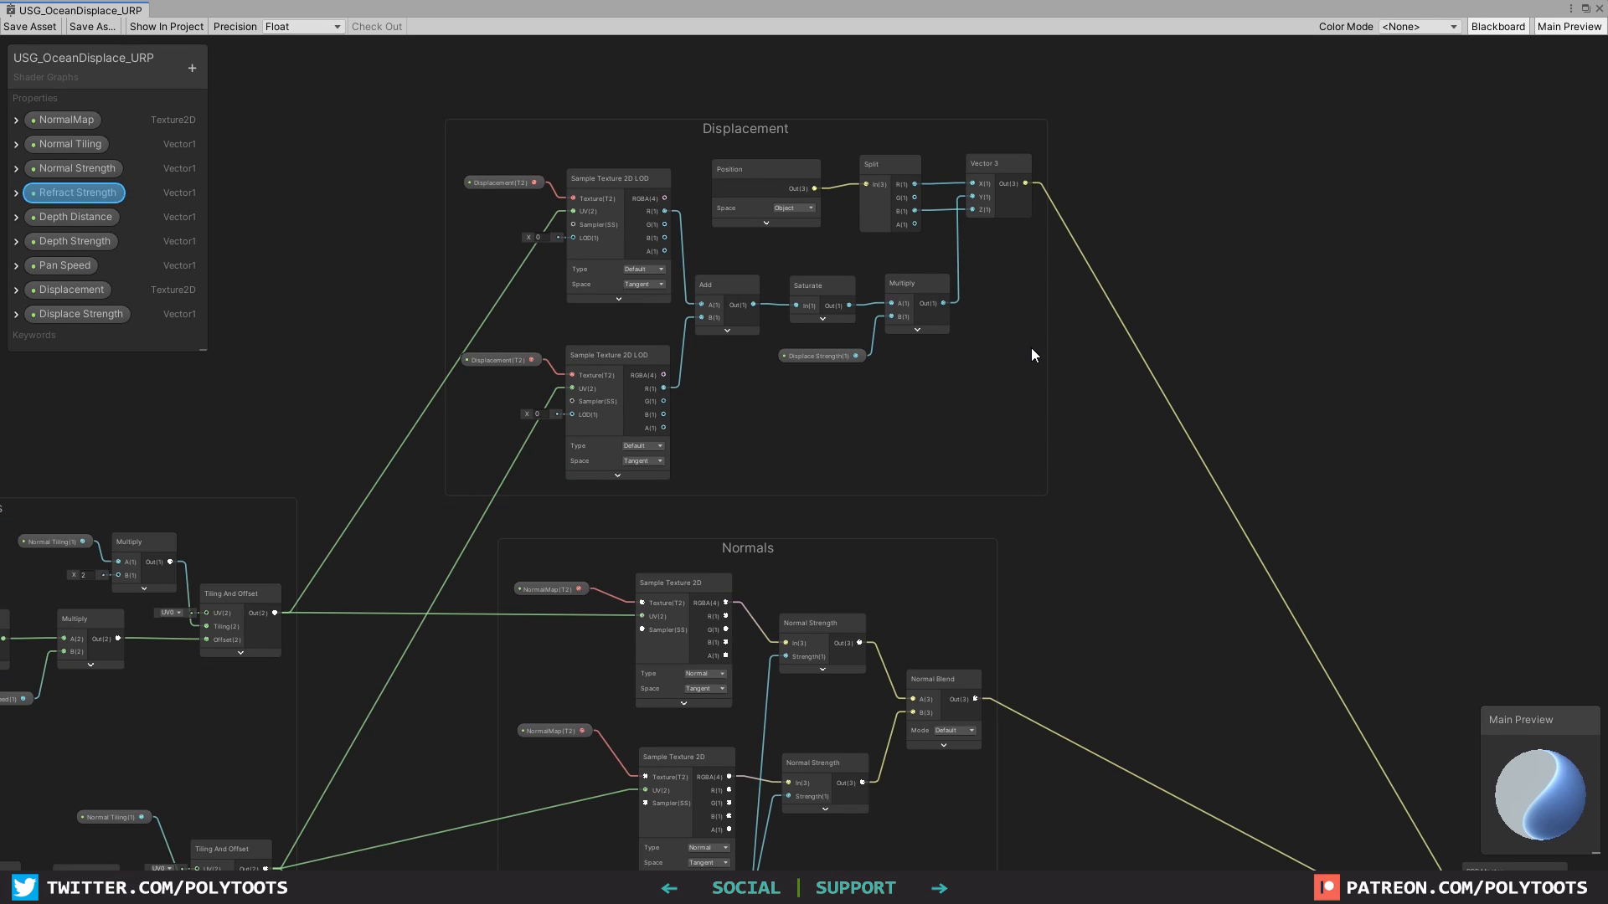
Add a Lerp node beside the Displacement group and connect the Saturate output to its T input.
key(space)
text(lerp)
click(1227, 584)
drag(1214, 511, 1244, 365)
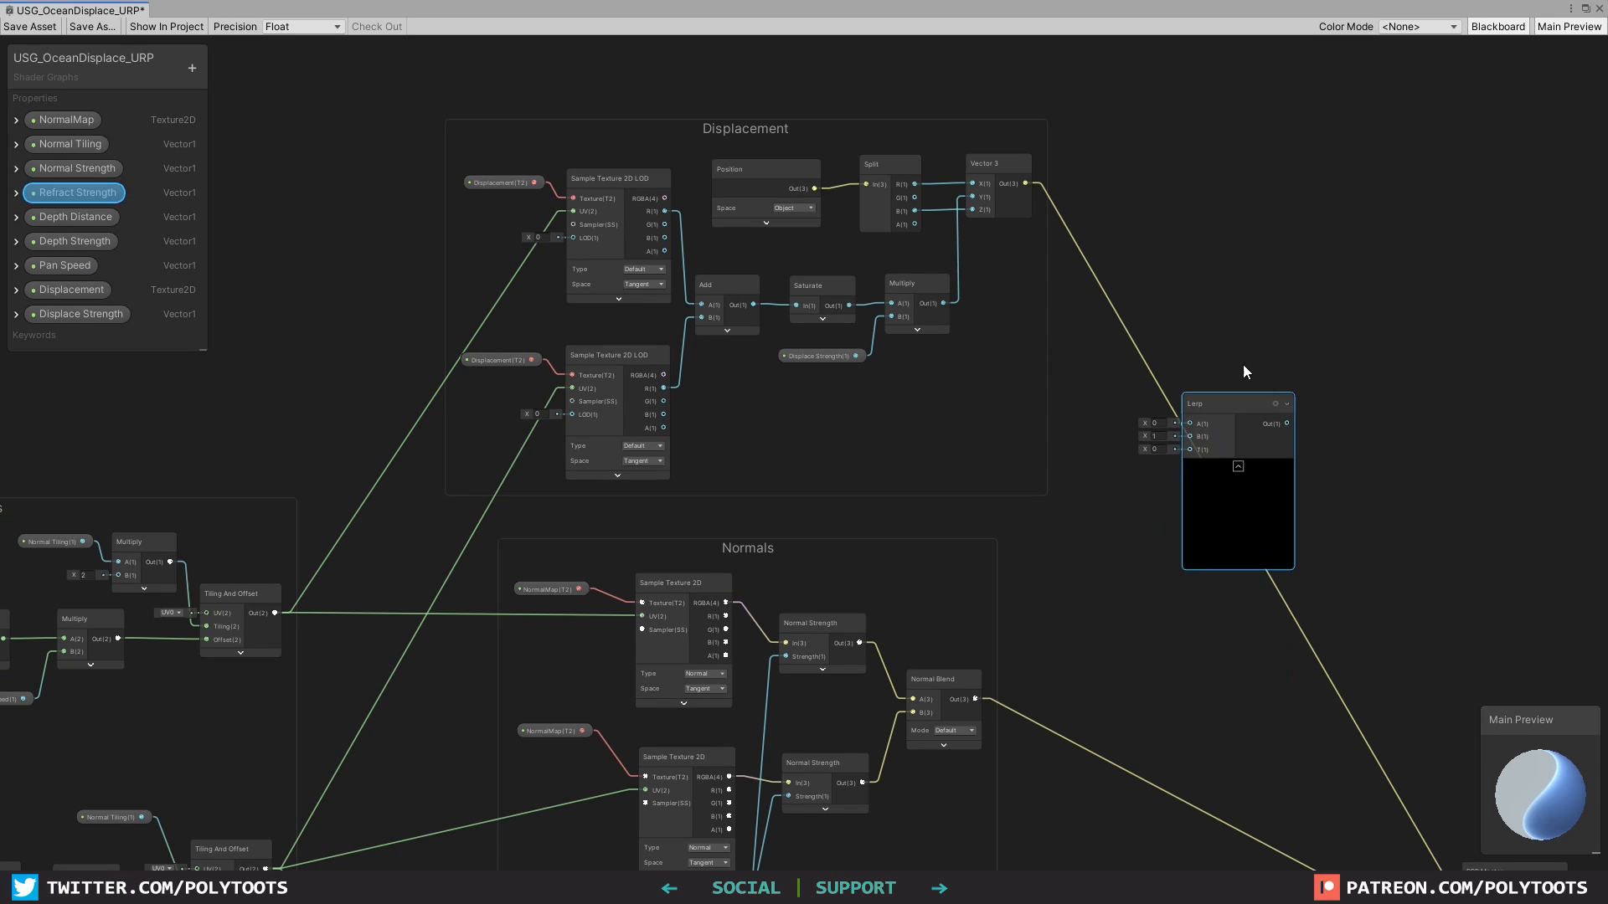
drag(1244, 365, 1248, 360)
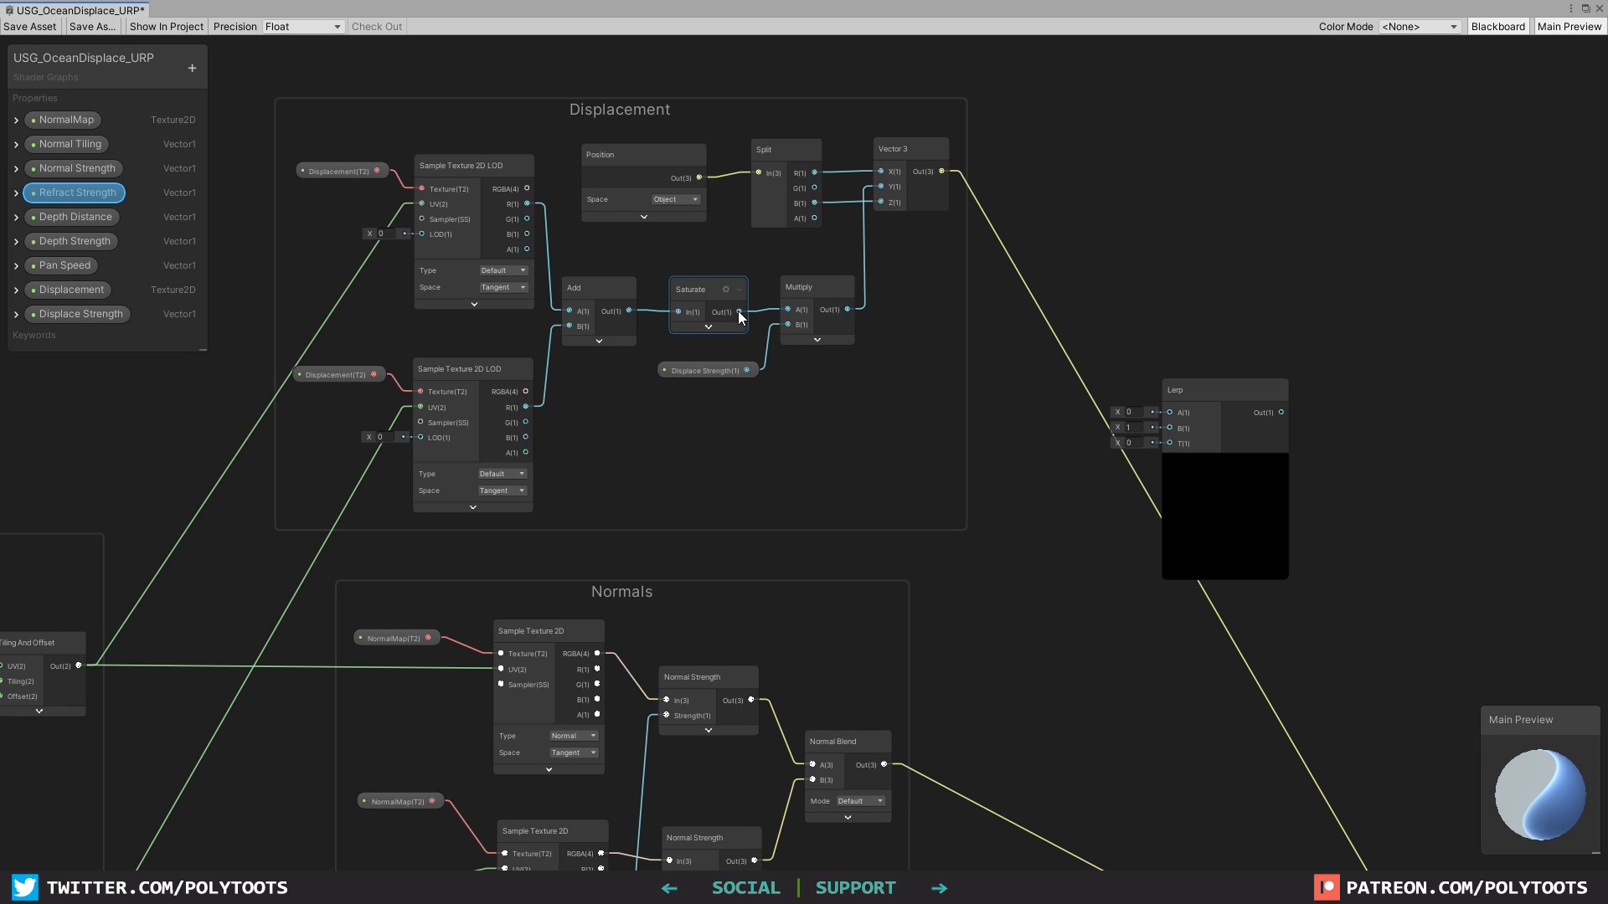
drag(740, 313, 1165, 442)
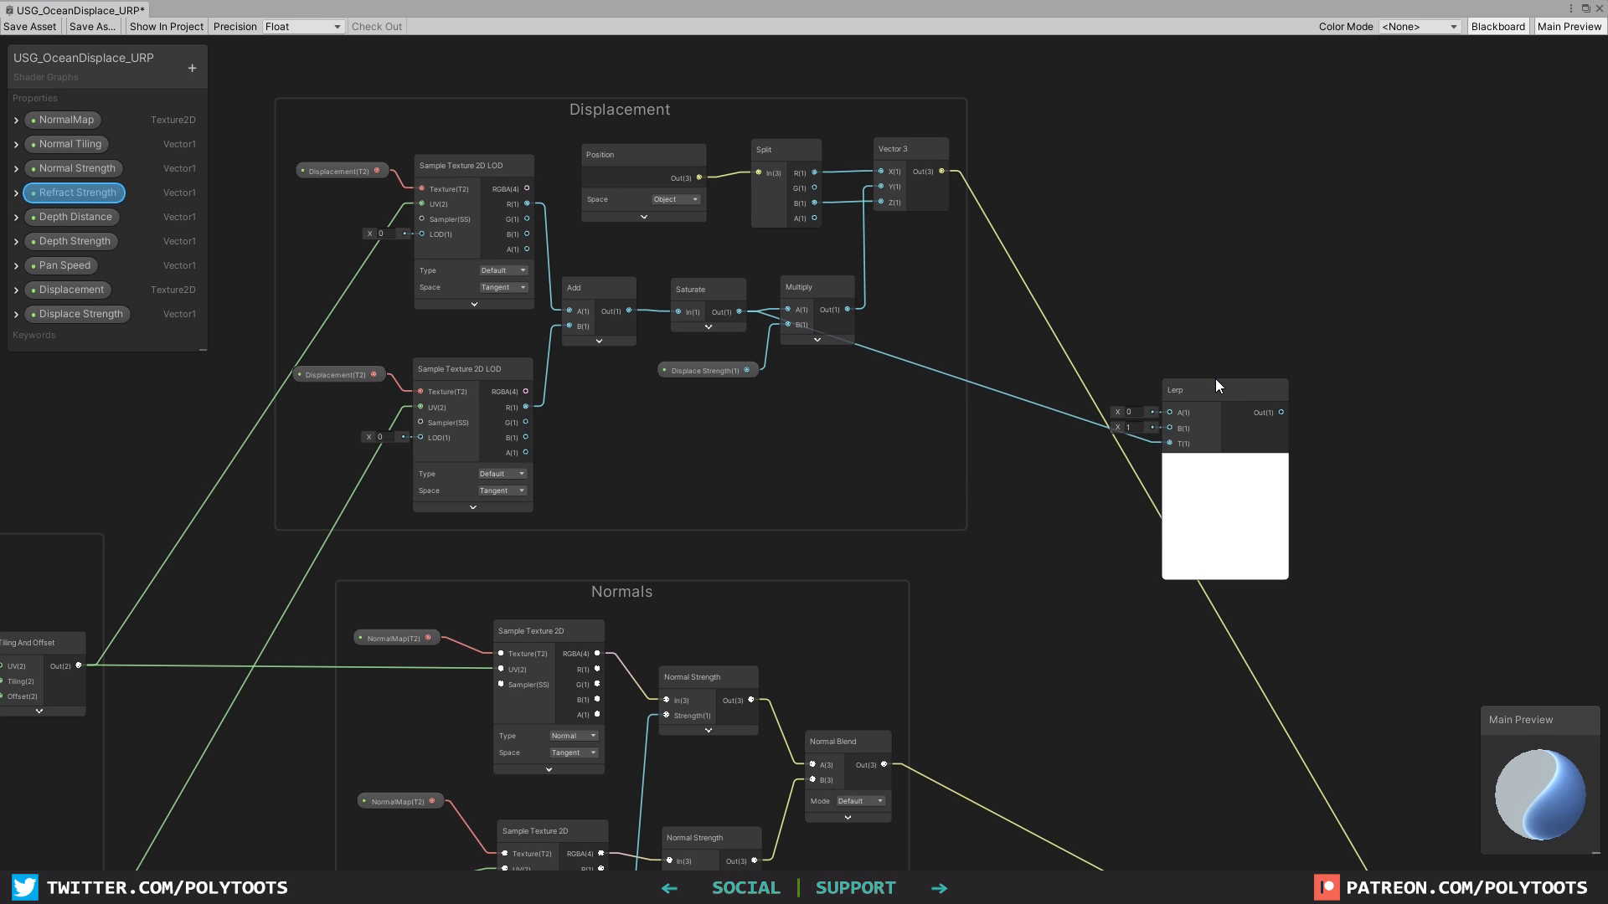
drag(1206, 388, 1235, 393)
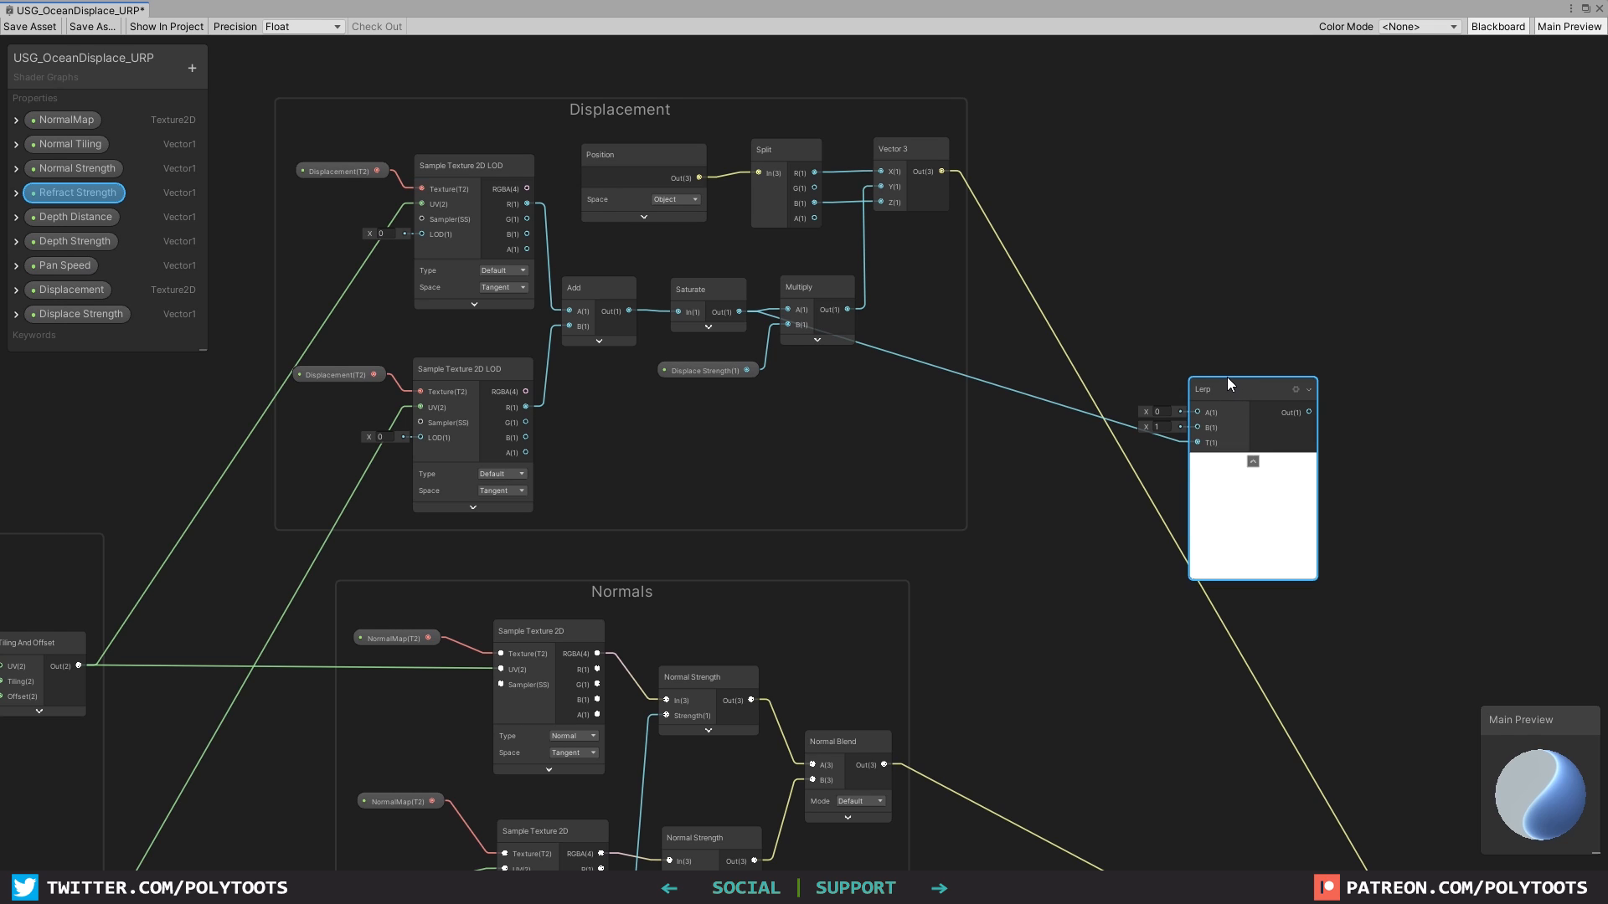
drag(1232, 389, 1274, 422)
click(1192, 340)
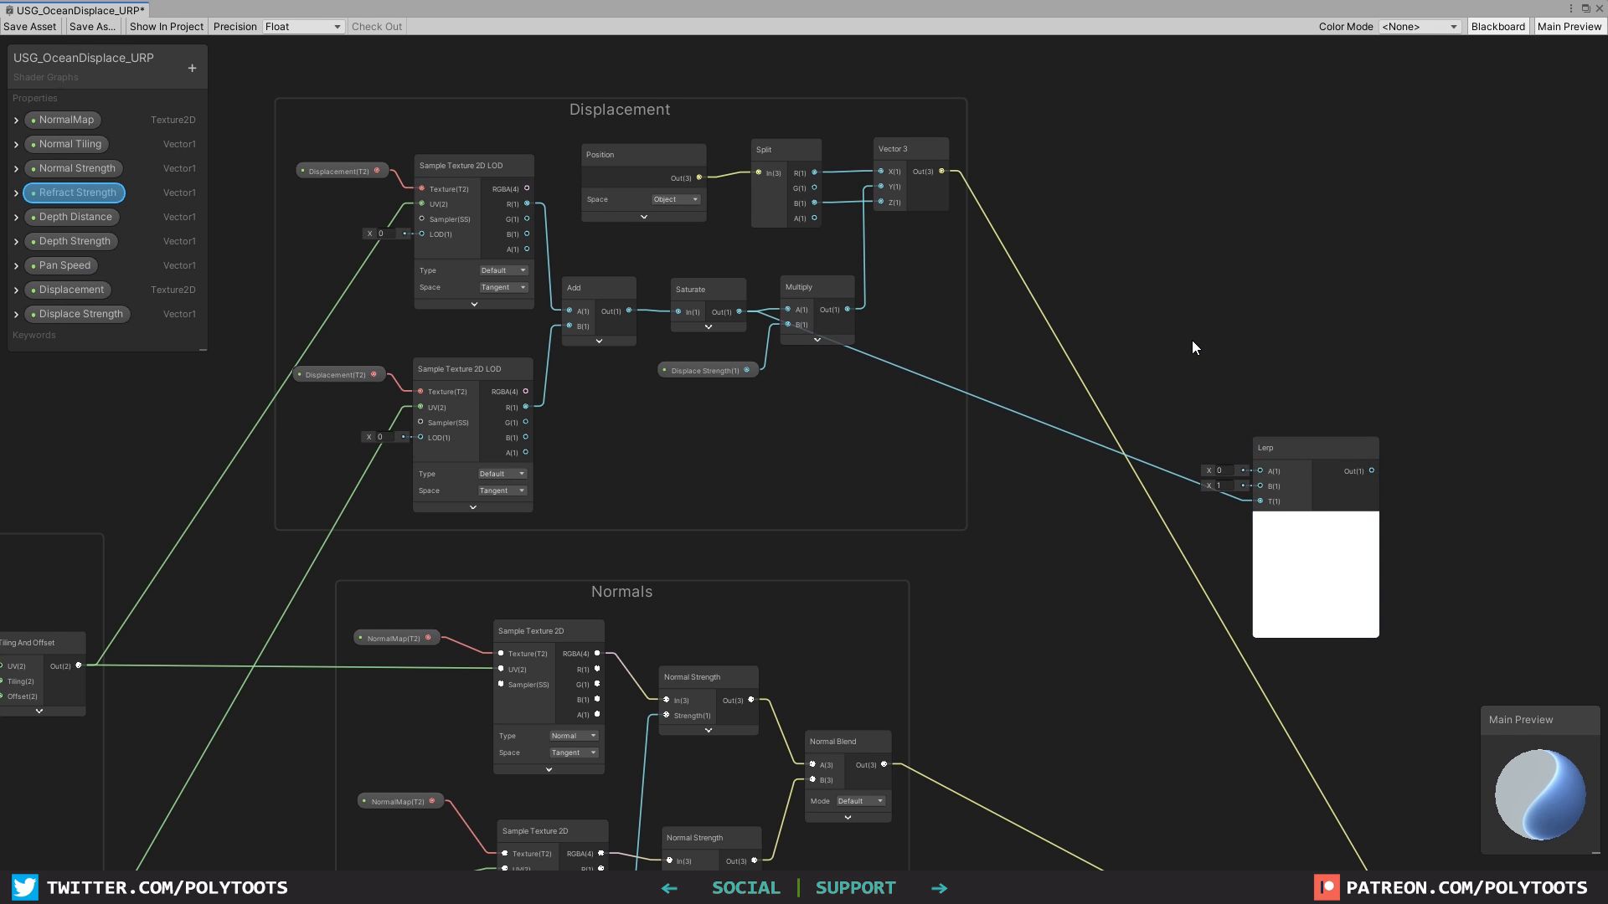
Add a Color node near the Lerp and convert it to a property named Top Colour.
key(space)
text(colo)
click(1275, 543)
drag(1236, 366, 1159, 235)
right_click(1166, 244)
mouse_move(1231, 409)
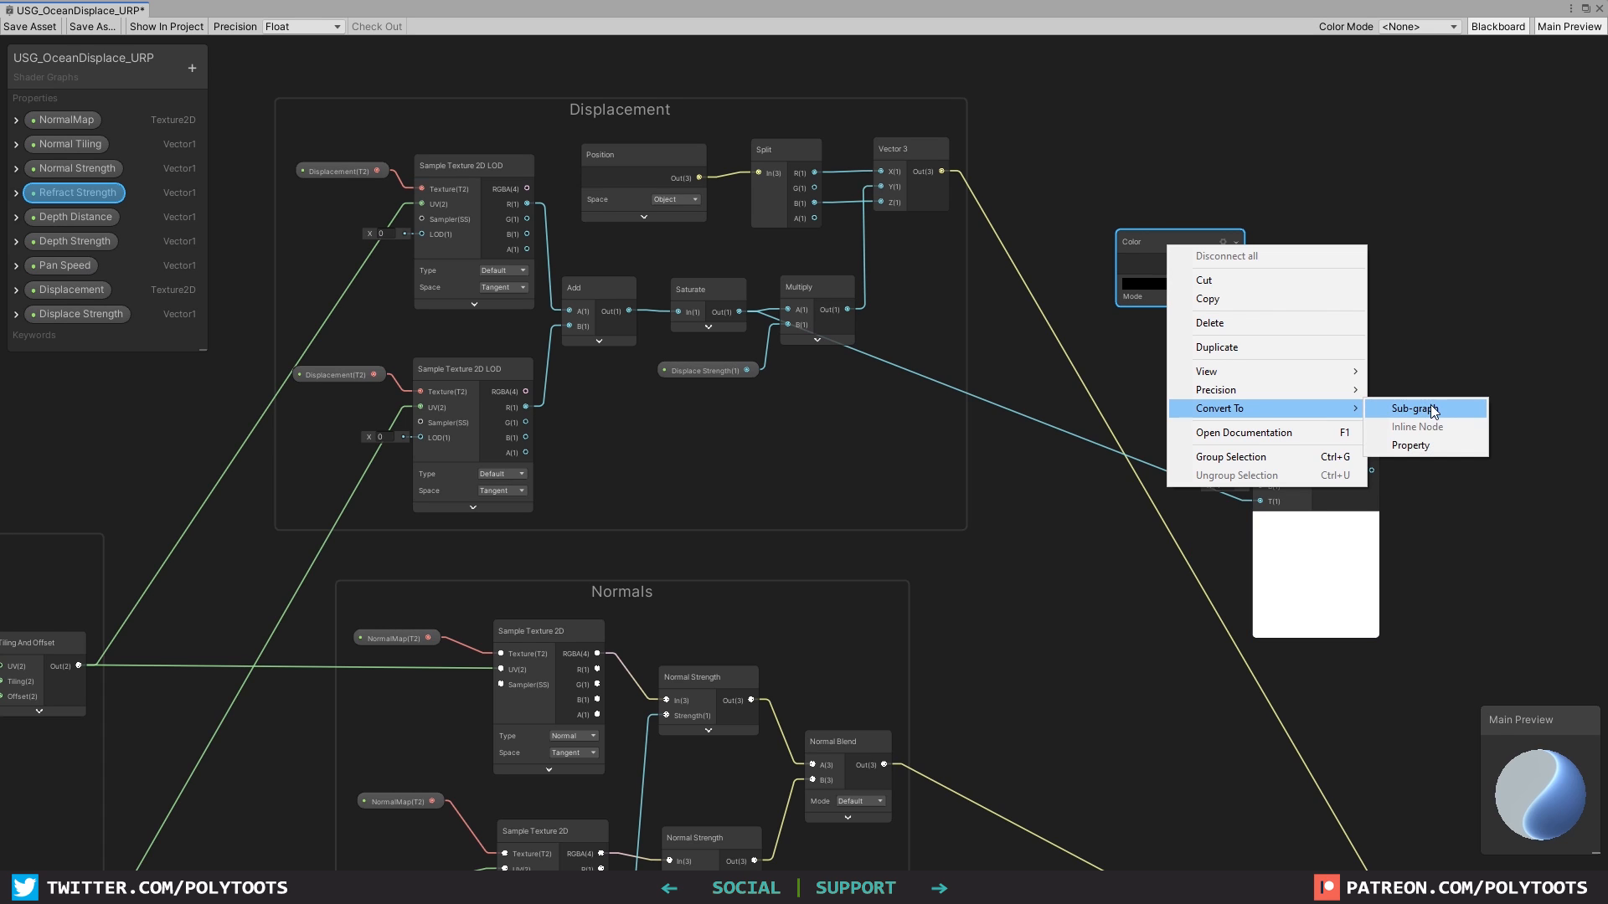
click(1414, 447)
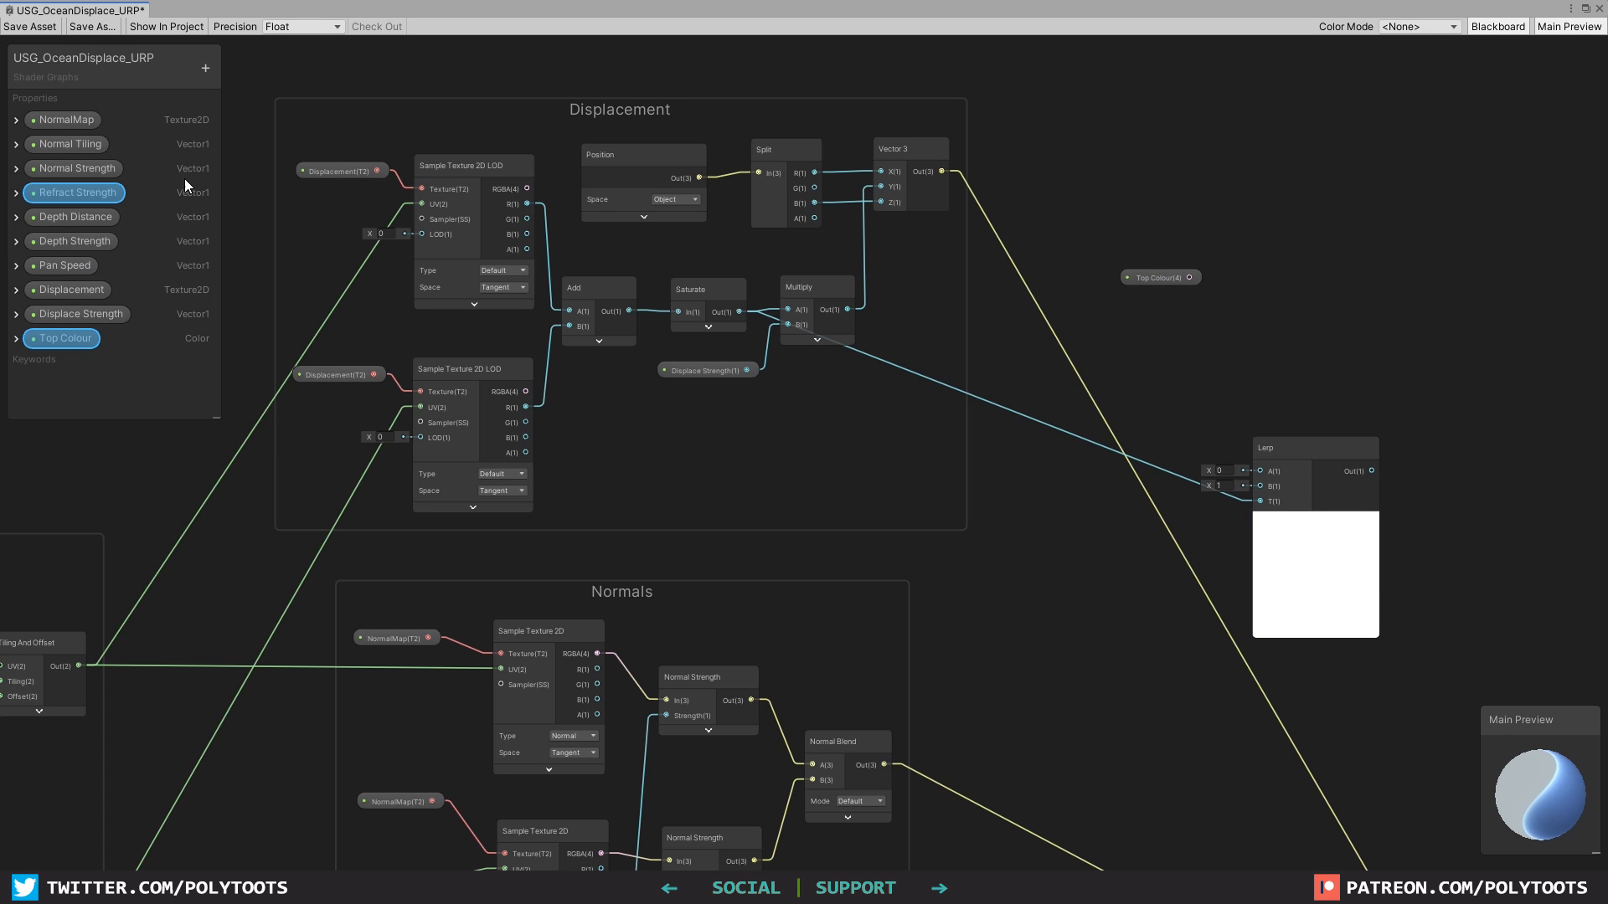
Create a Color property named Bottom Colour and place its node below Top Colour.
click(203, 65)
click(255, 150)
text(Bottom Colour)
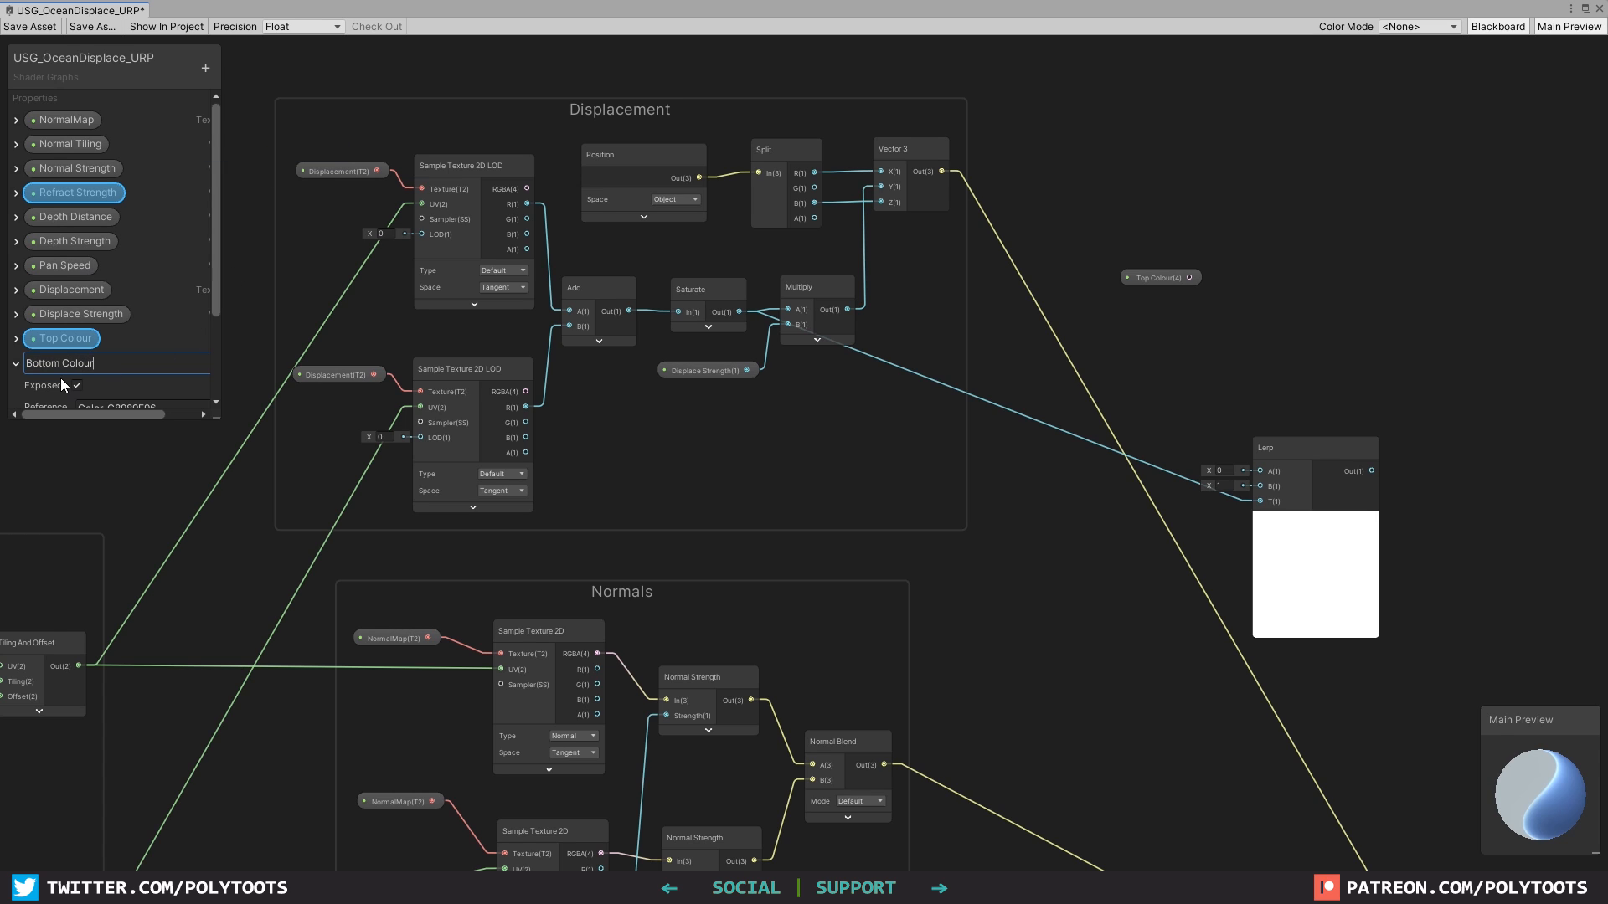
click(17, 366)
drag(1154, 318, 1154, 319)
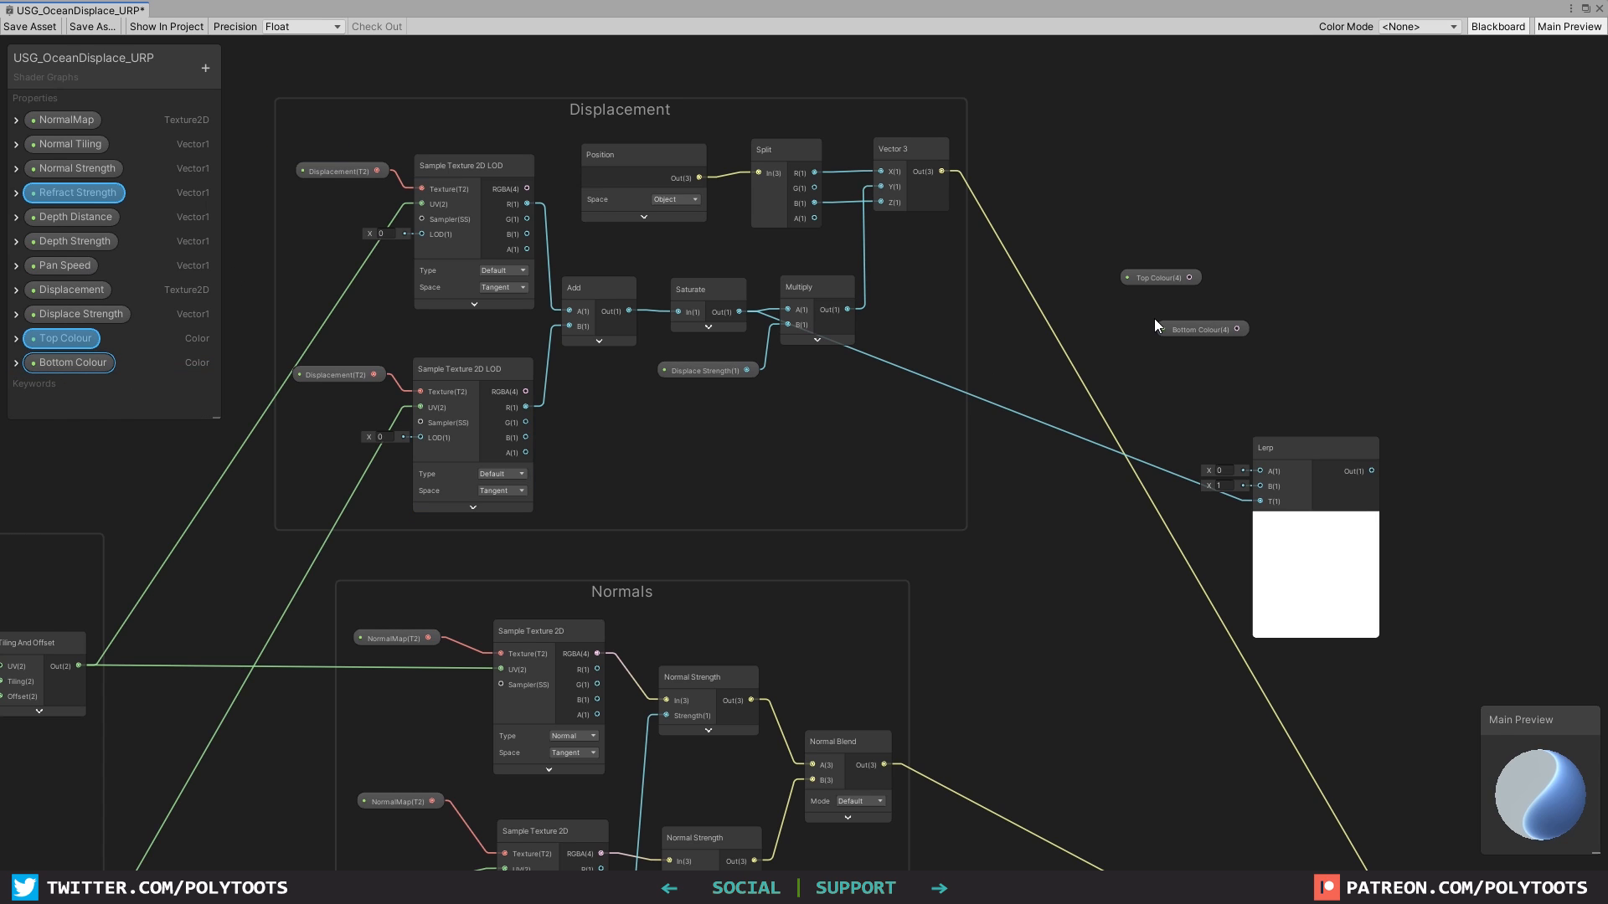
Connect Bottom Colour to the new Lerp's A input and Top Colour to its B input, arranging both beside it.
middle_drag(1182, 358, 1068, 312)
scroll(1068, 313, up, 1)
drag(1076, 319, 1155, 443)
drag(1045, 221, 1027, 389)
drag(1060, 388, 1155, 460)
drag(1033, 389, 1062, 405)
Connect the colour Lerp's output to the A input of the Lerp that feeds the PBR Master's Albedo.
scroll(1062, 403, down, 2)
middle_drag(1062, 403, 1224, 172)
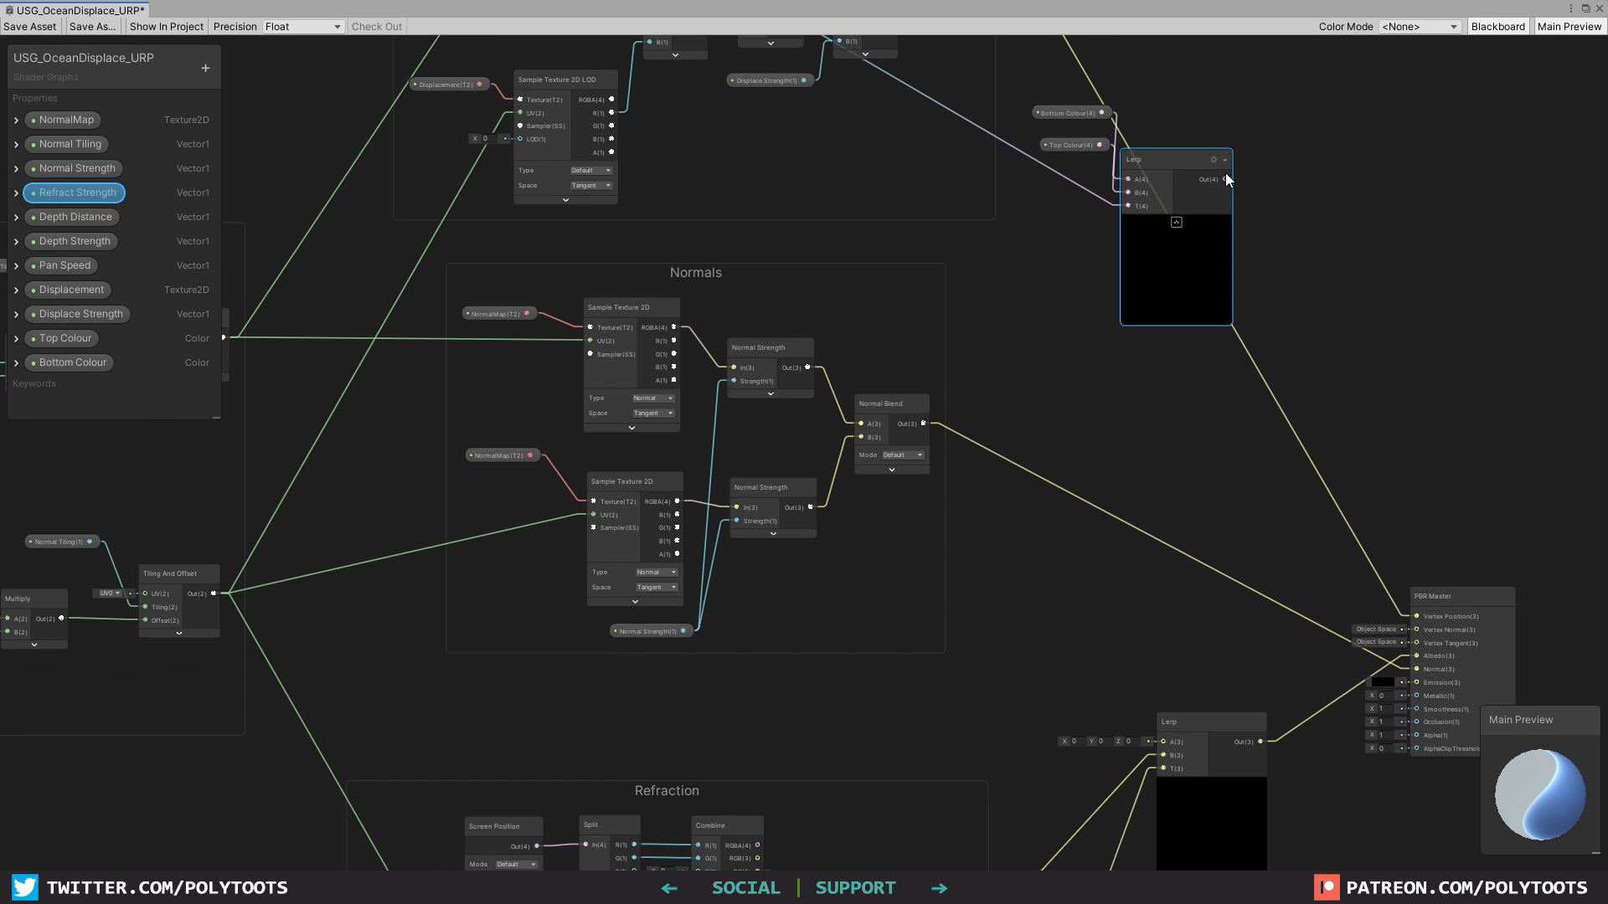
drag(1224, 179, 1139, 732)
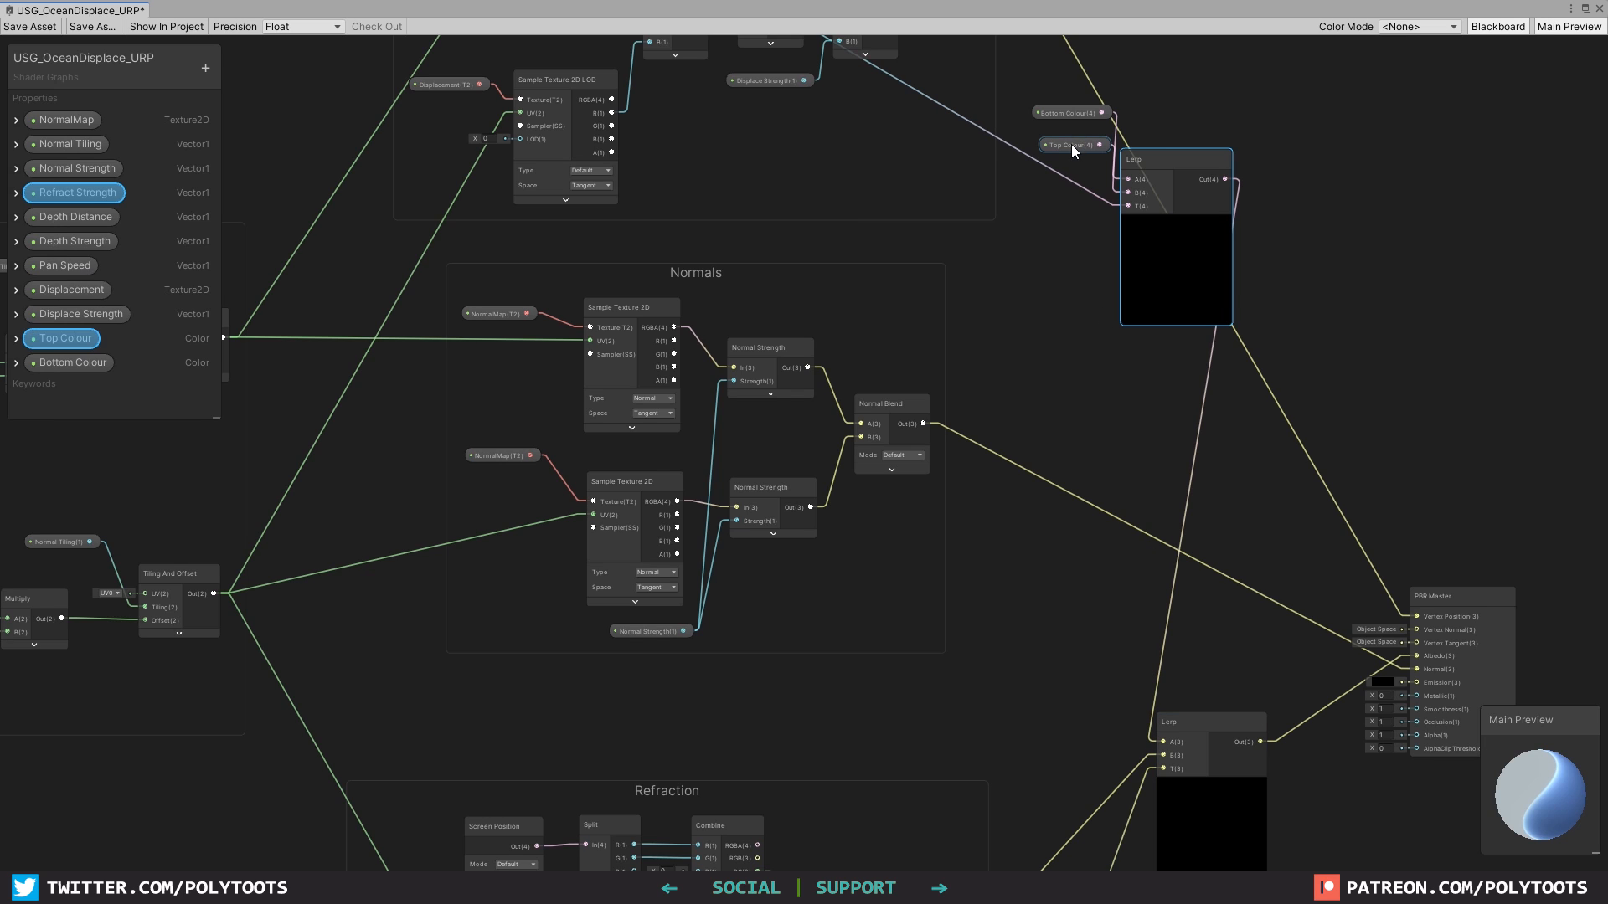
Arrange the Top Colour node beside the colour Lerp and set the Top Colour property's default to light blue.
drag(1071, 144, 1057, 199)
drag(1162, 160, 1152, 179)
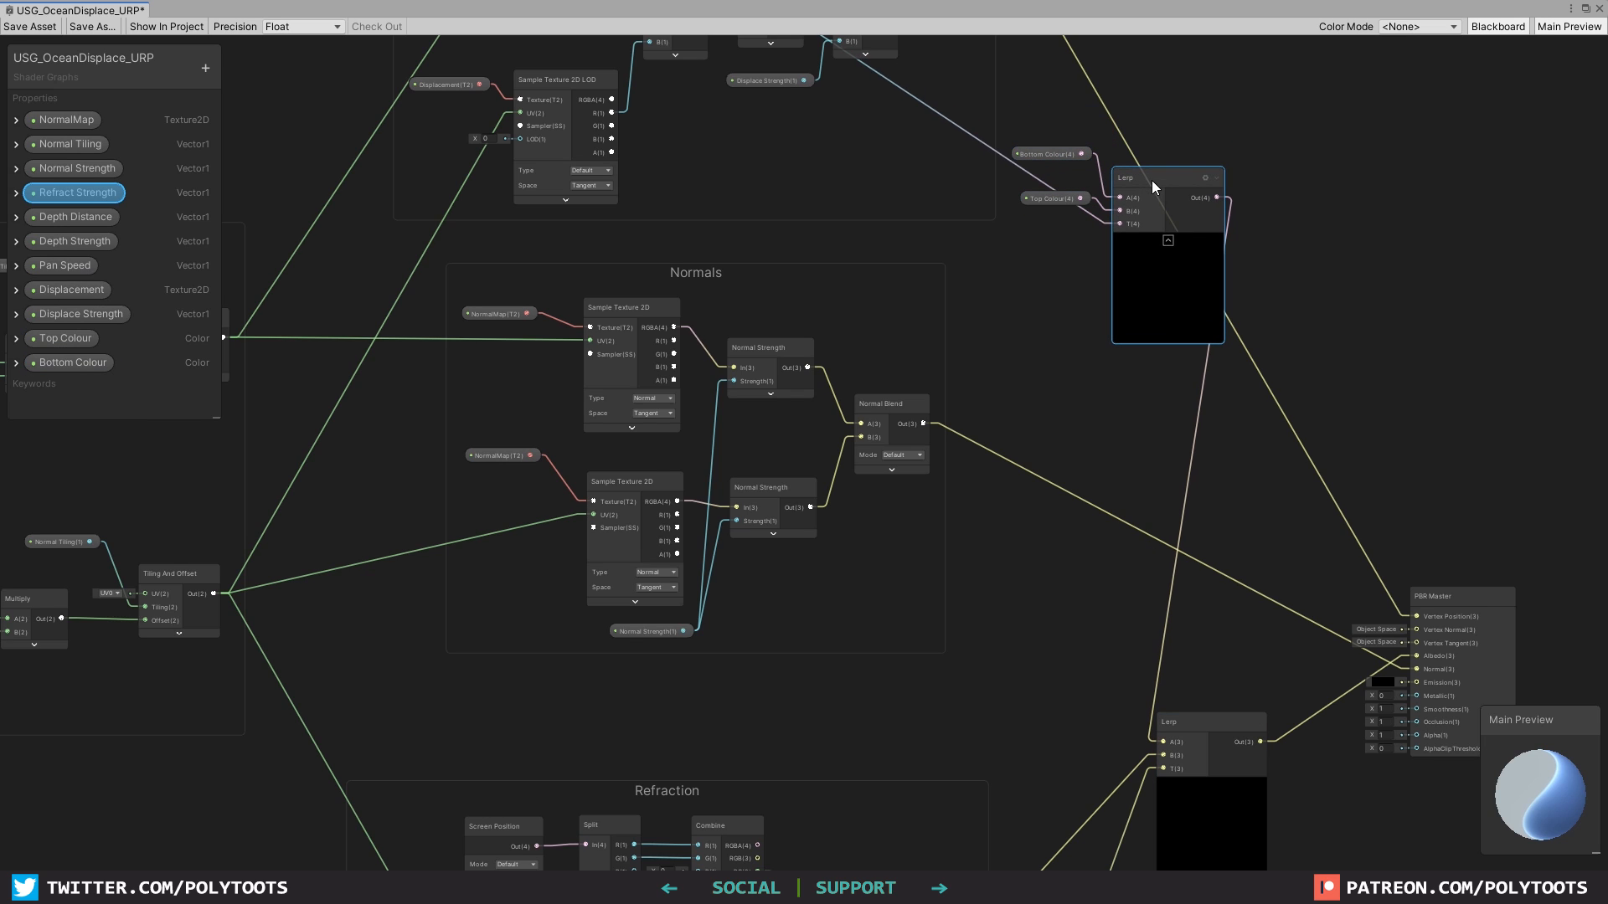
click(16, 340)
scroll(82, 304, down, 3)
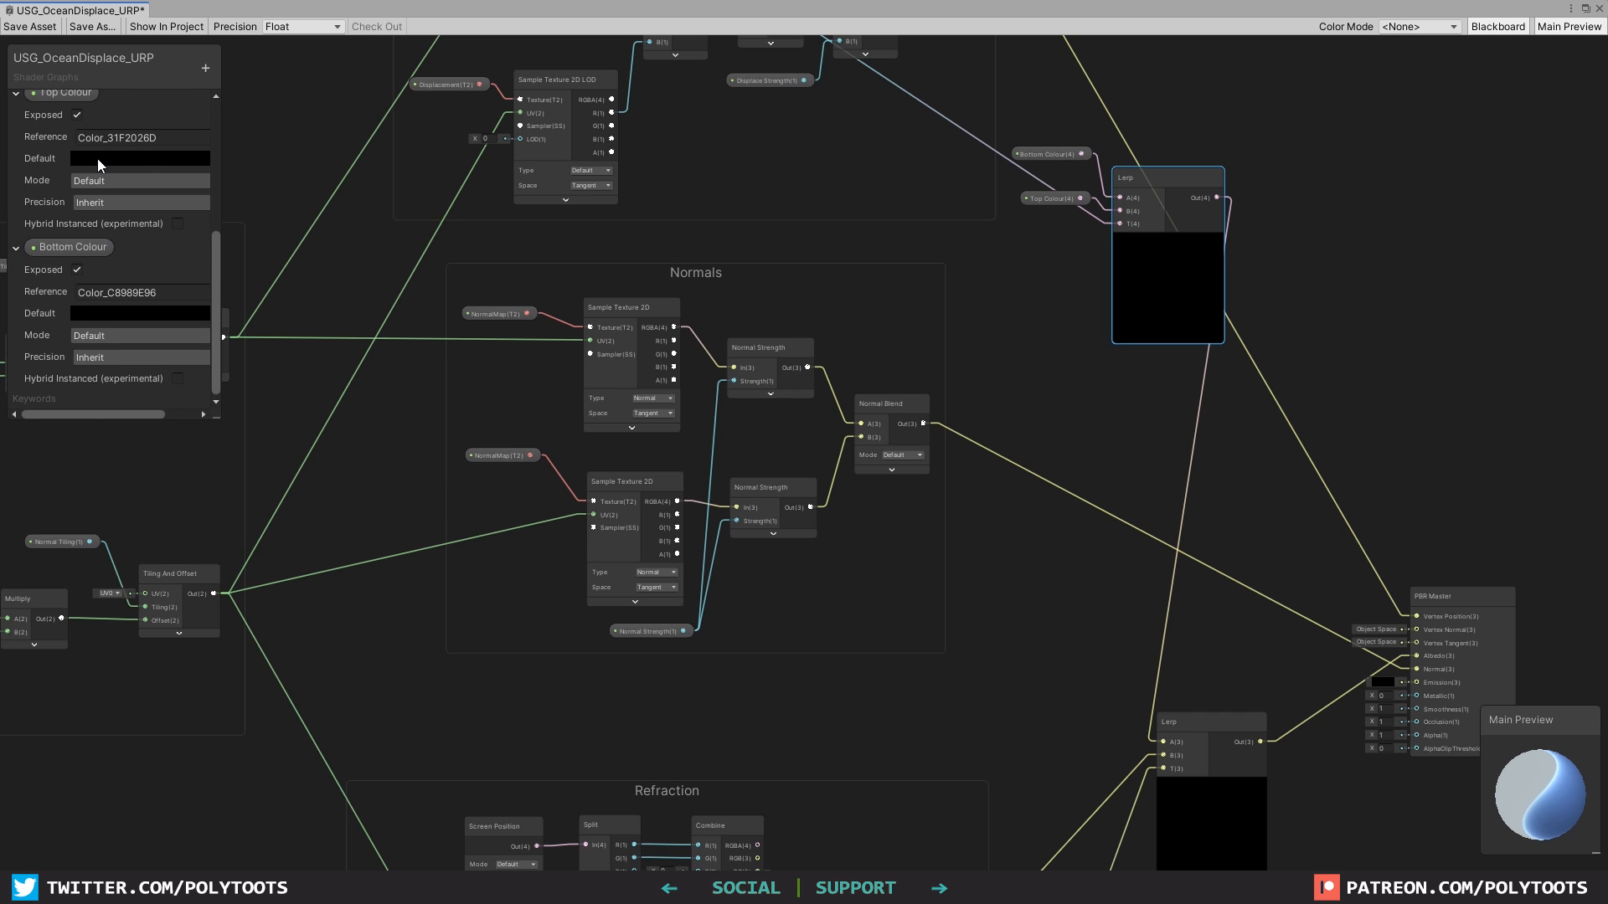
click(100, 159)
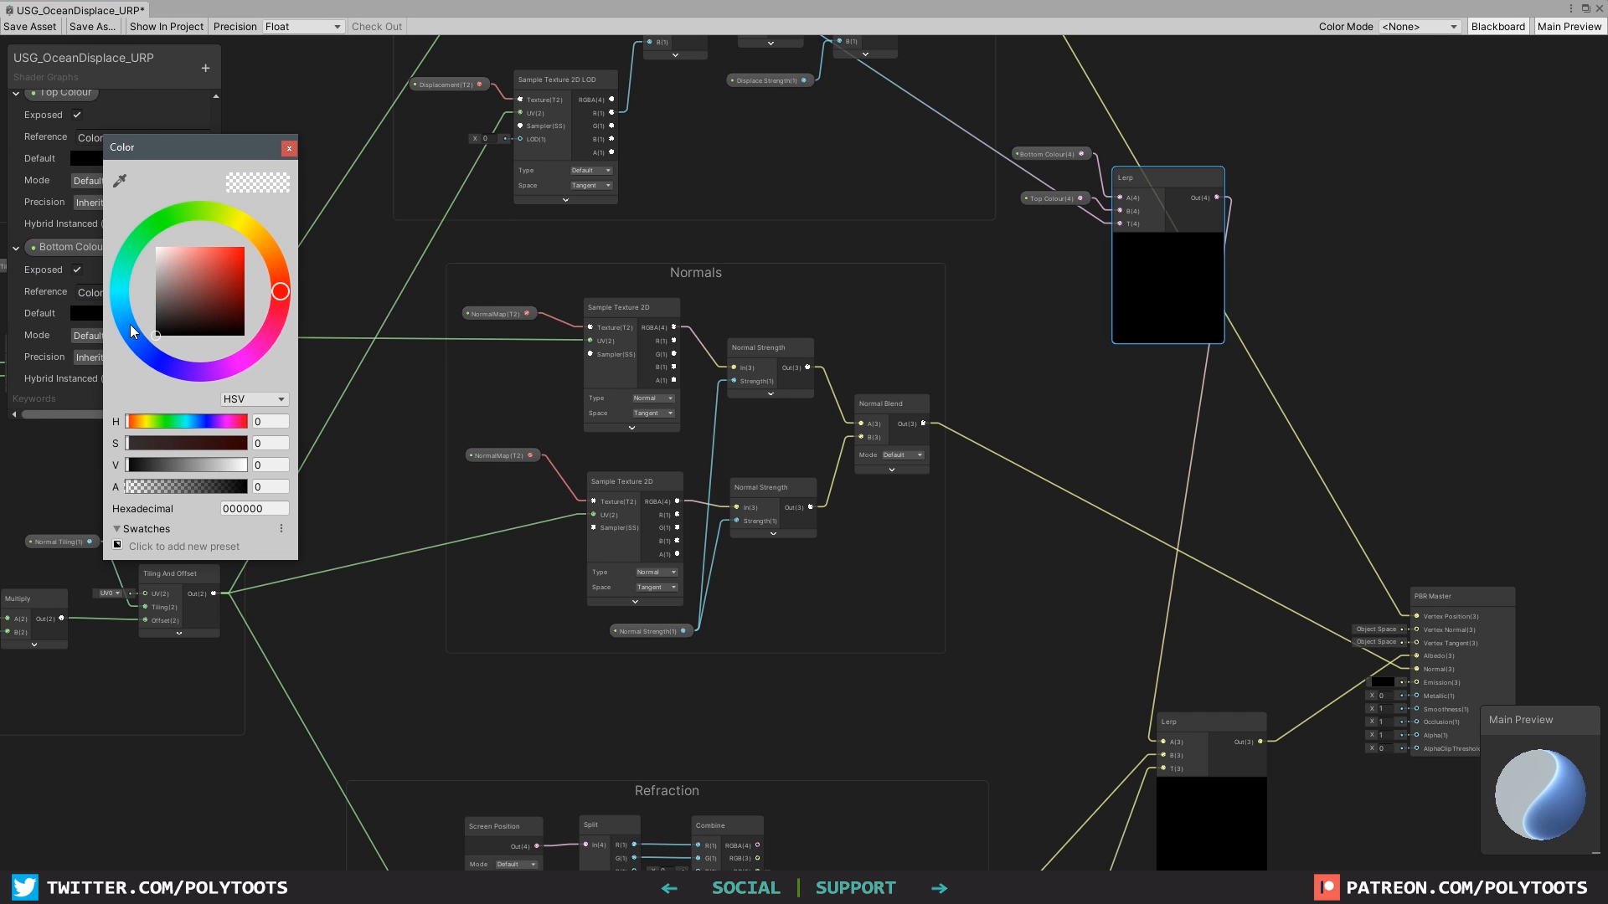
drag(234, 261, 235, 179)
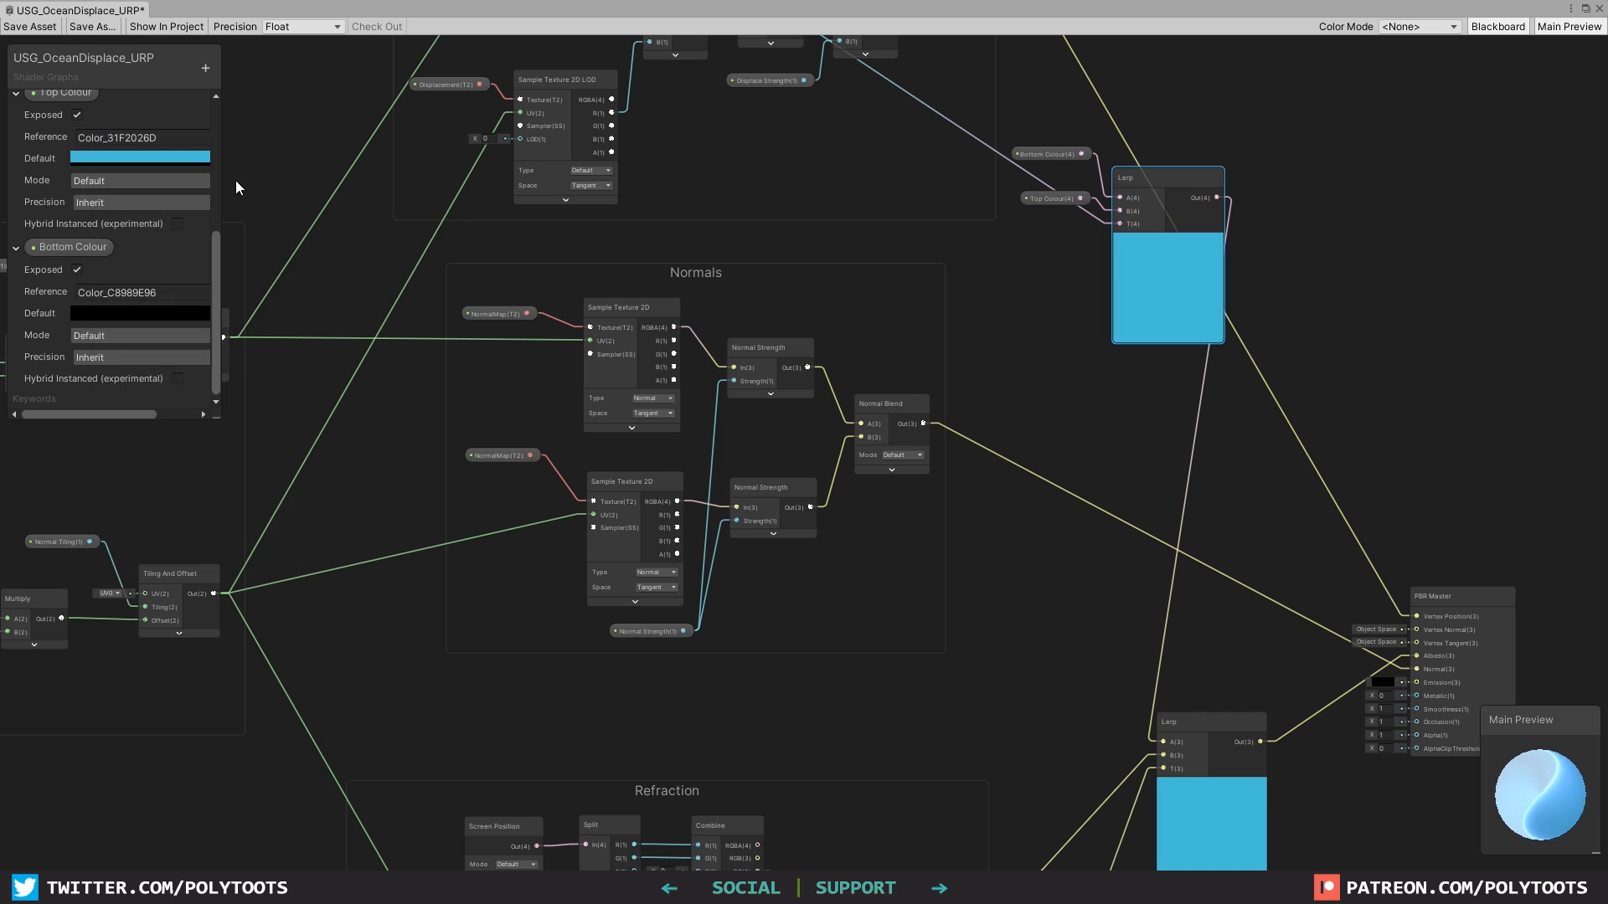
Set the Bottom Colour property's default to a deeper blue and collapse both colour properties.
click(92, 313)
drag(212, 422, 212, 424)
click(297, 303)
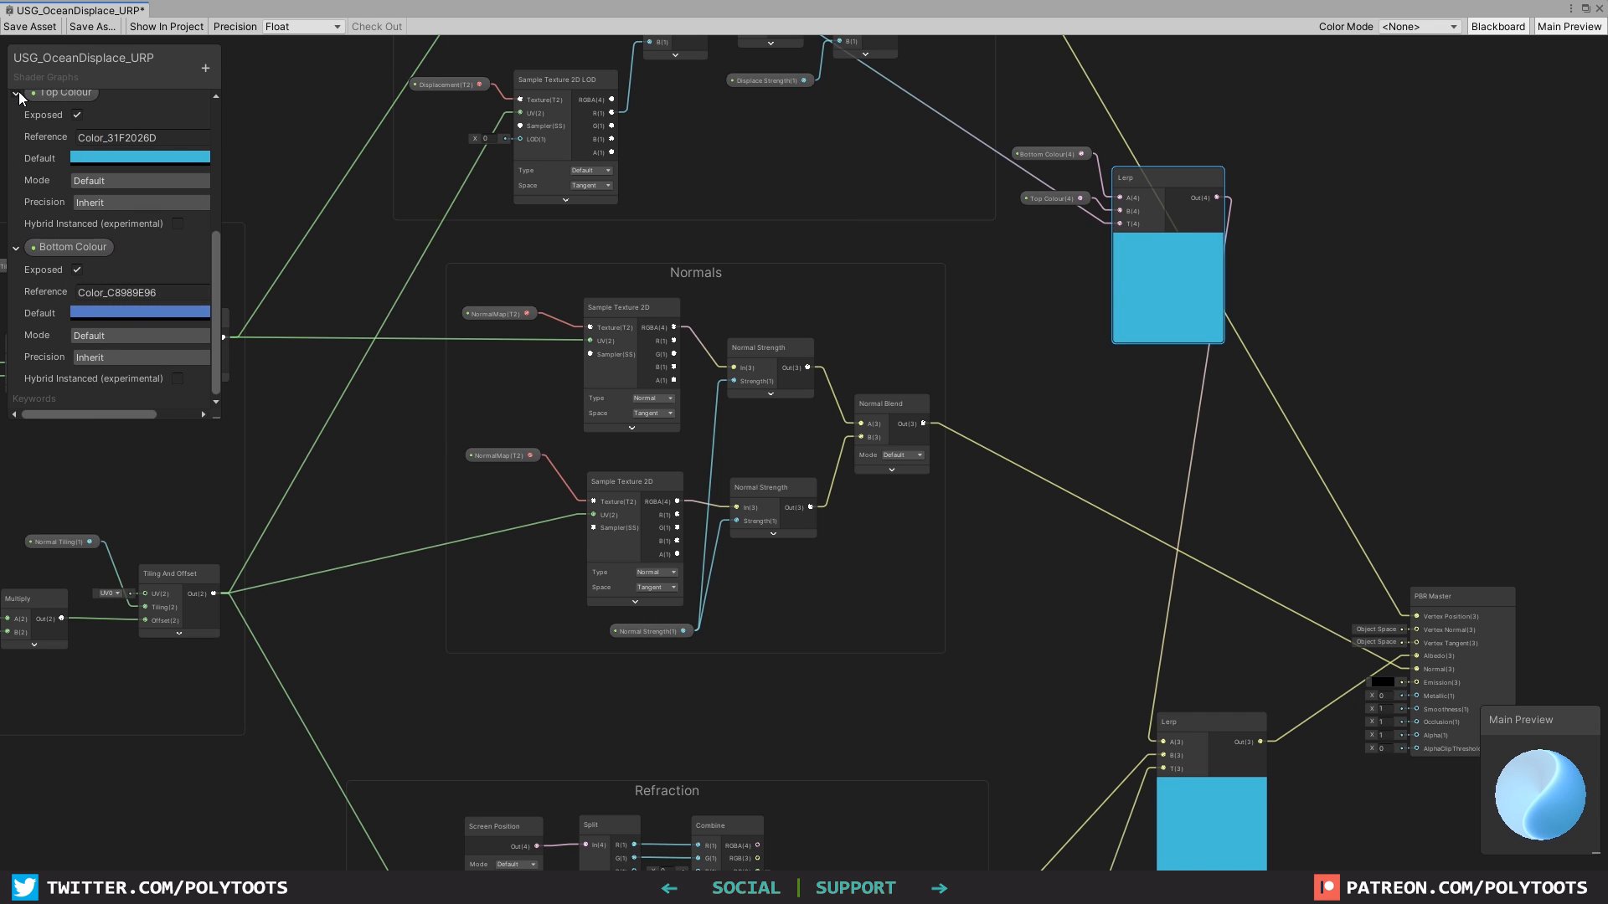
click(16, 94)
click(16, 249)
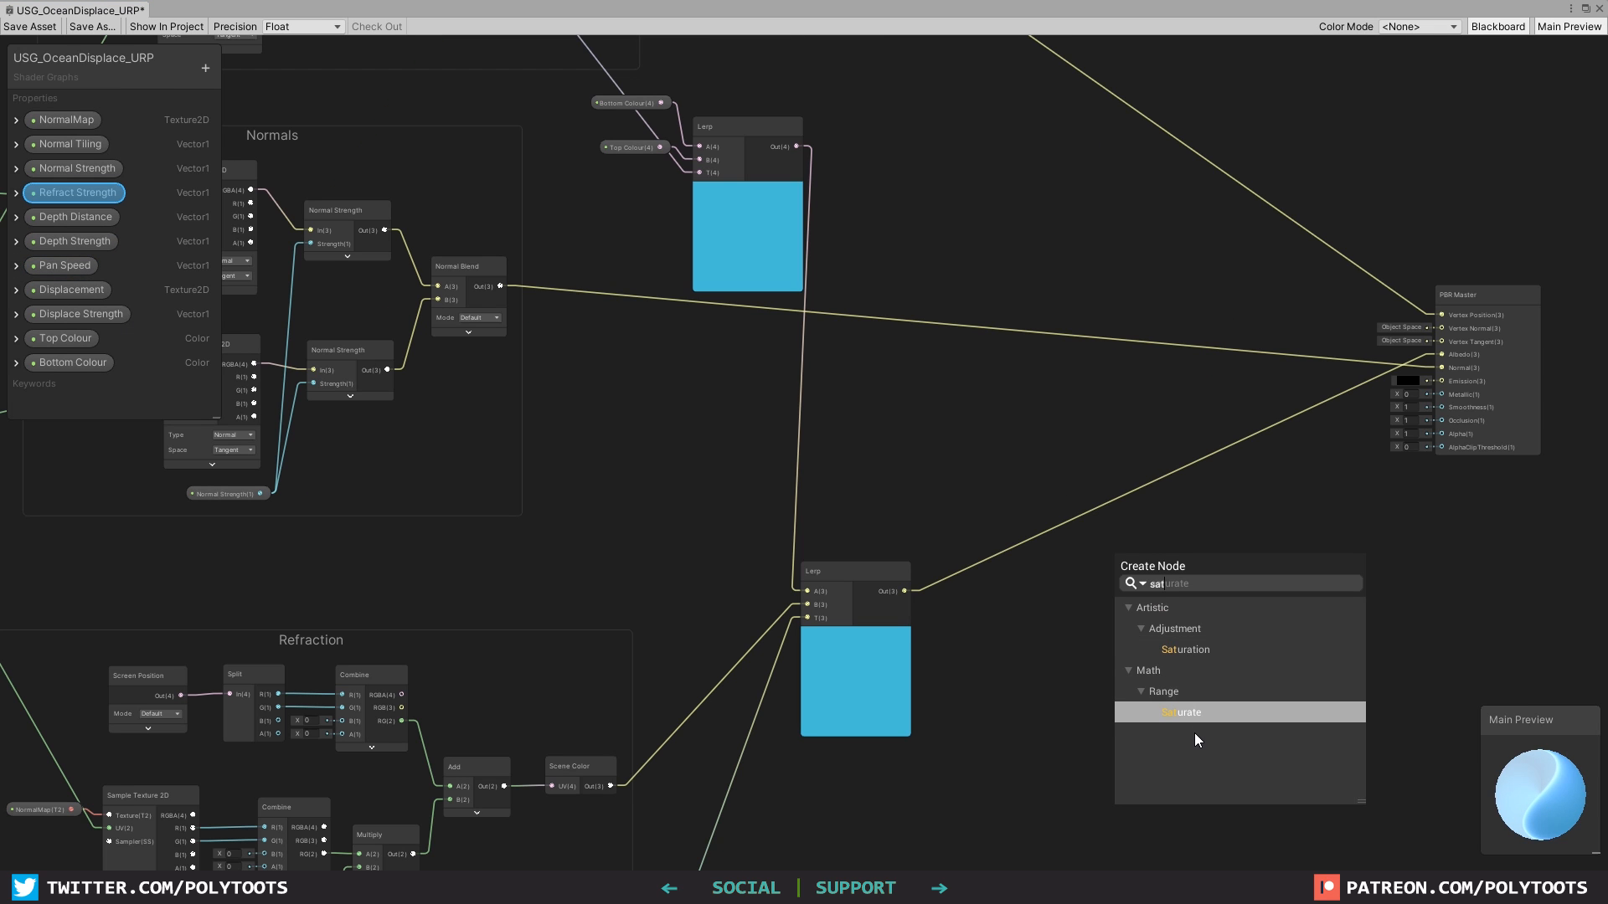
Insert a Saturate node between the final Lerp and the PBR Master's Albedo, with its preview collapsed.
click(1194, 714)
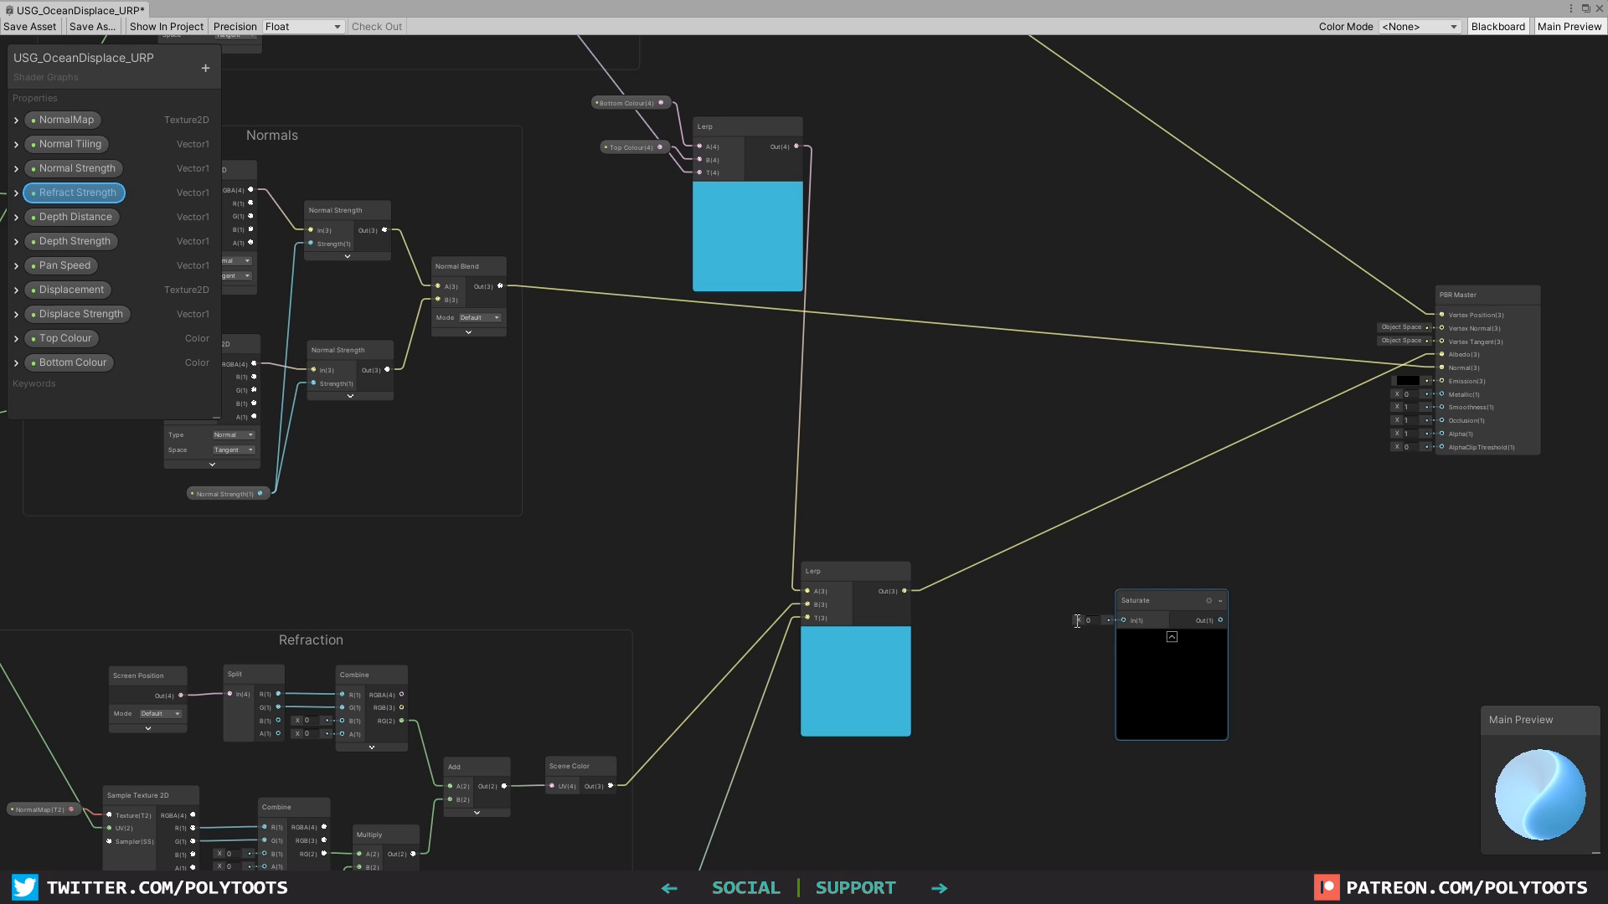
drag(1129, 620, 1154, 570)
click(1166, 606)
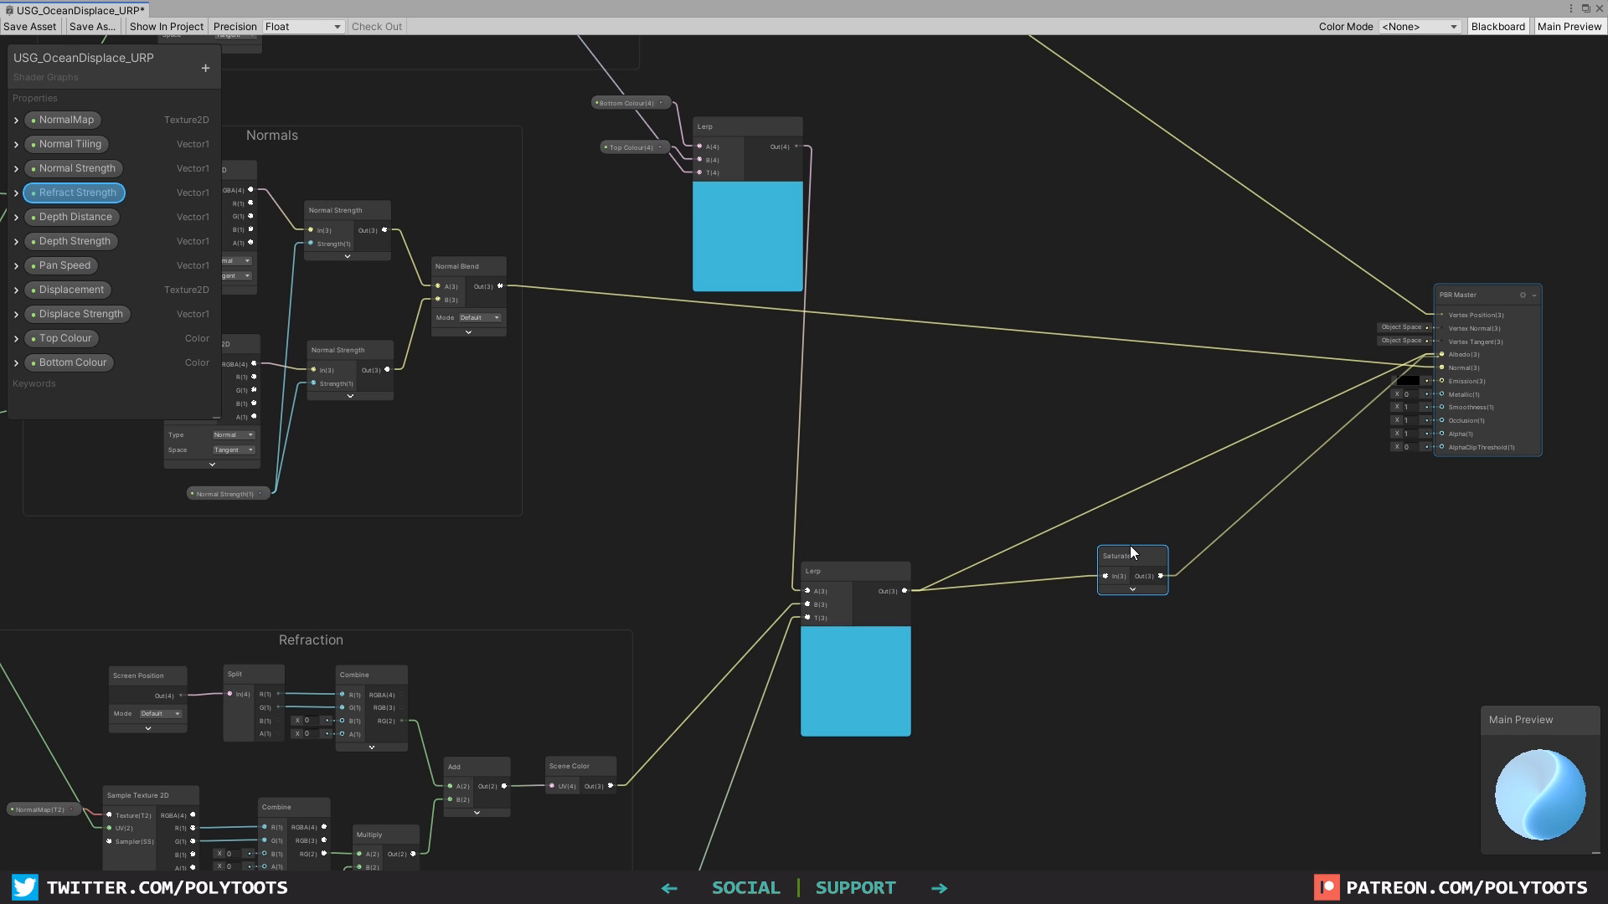
drag(1130, 551, 1106, 514)
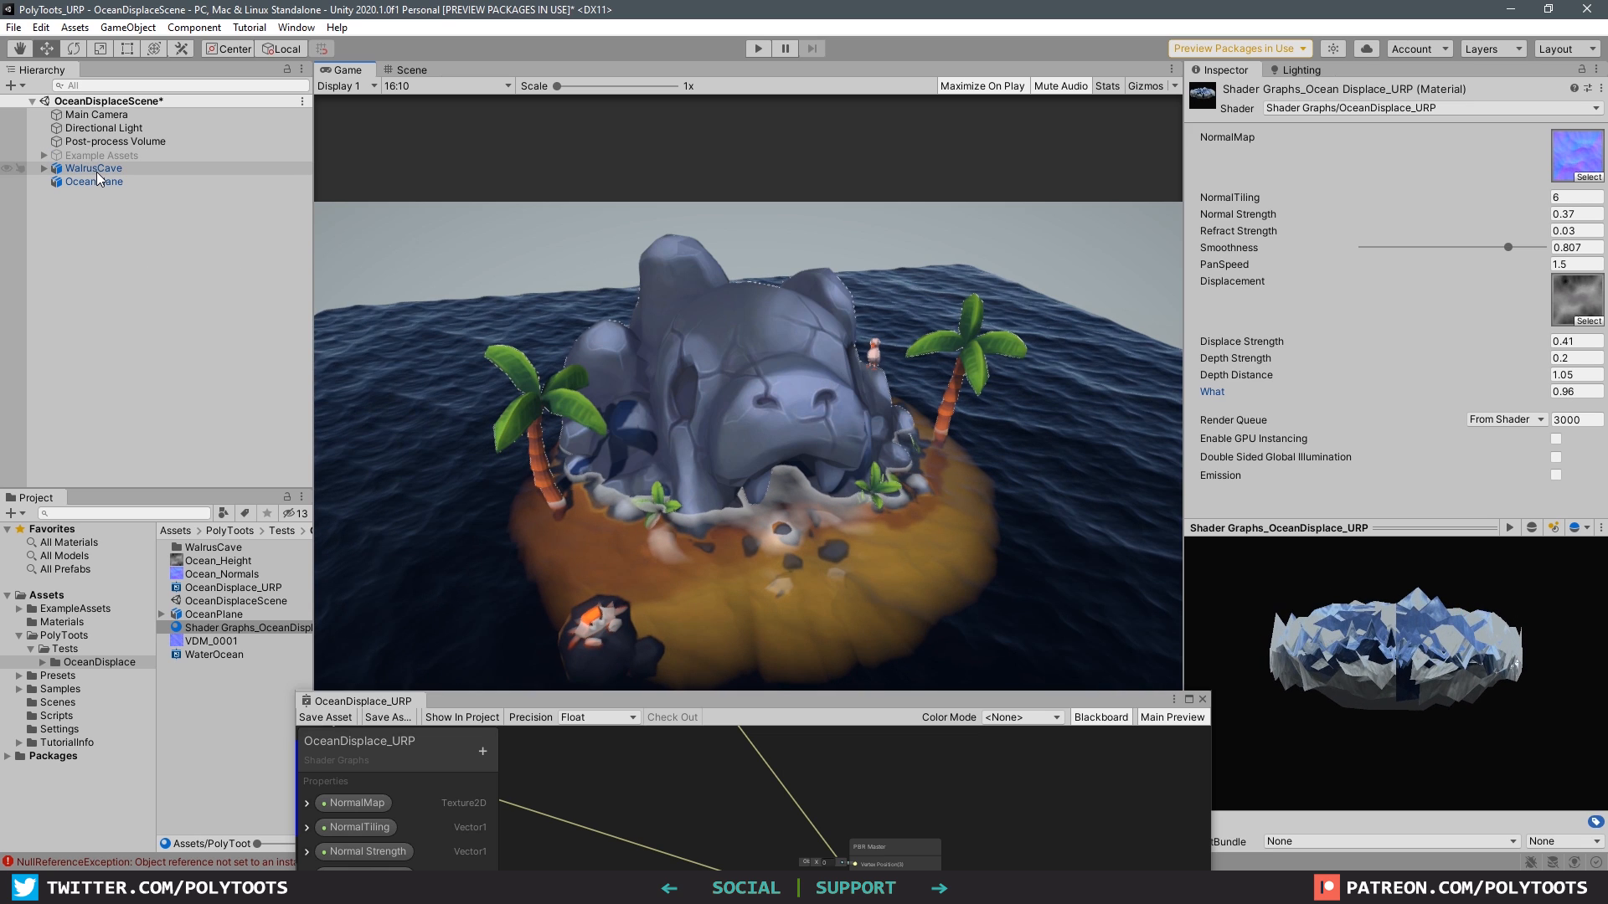
Align the Main Camera with a closer scene view of the bird and palm tree, and show it in the Game view.
click(96, 114)
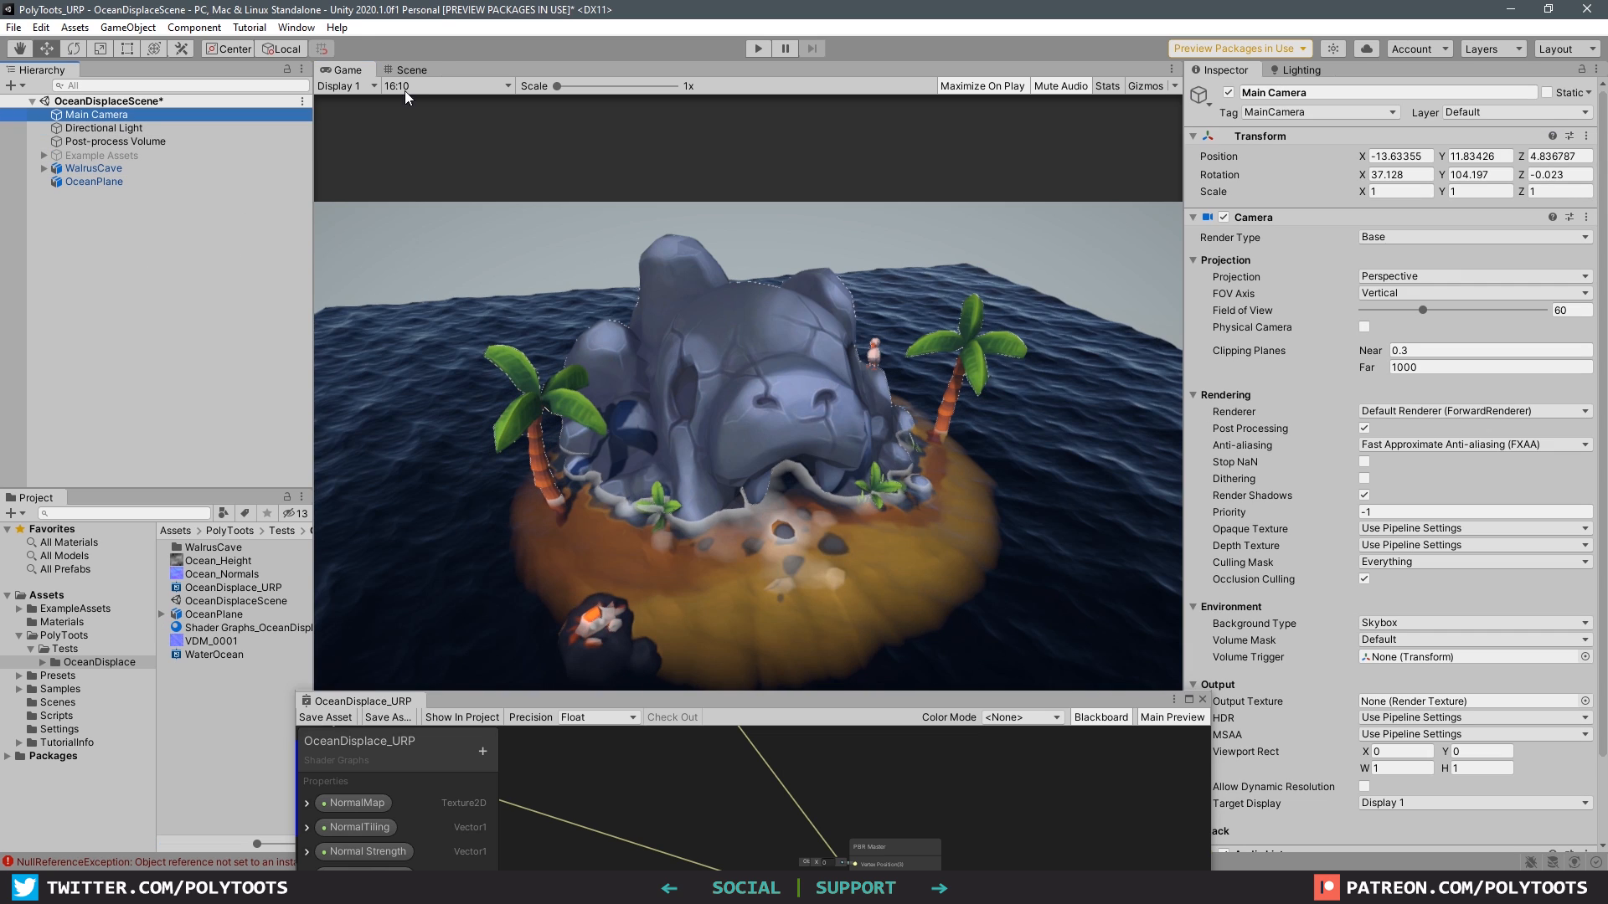
click(411, 70)
scroll(994, 352, up, 4)
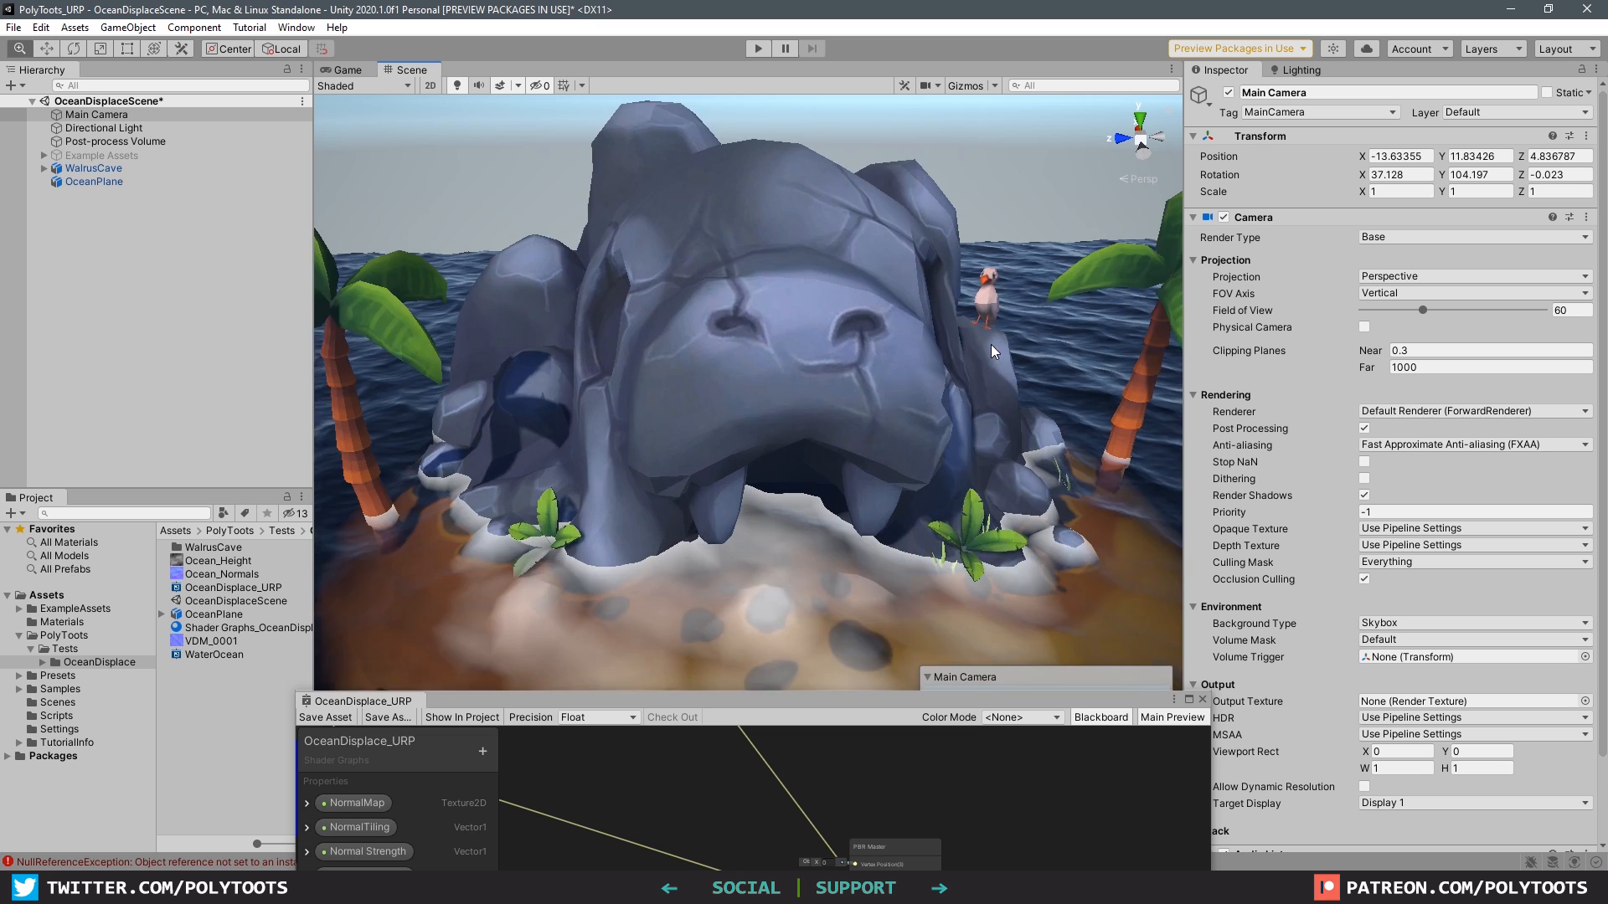
middle_drag(994, 352, 766, 478)
alt+drag(767, 477, 878, 452)
key(ctrl+shift+f)
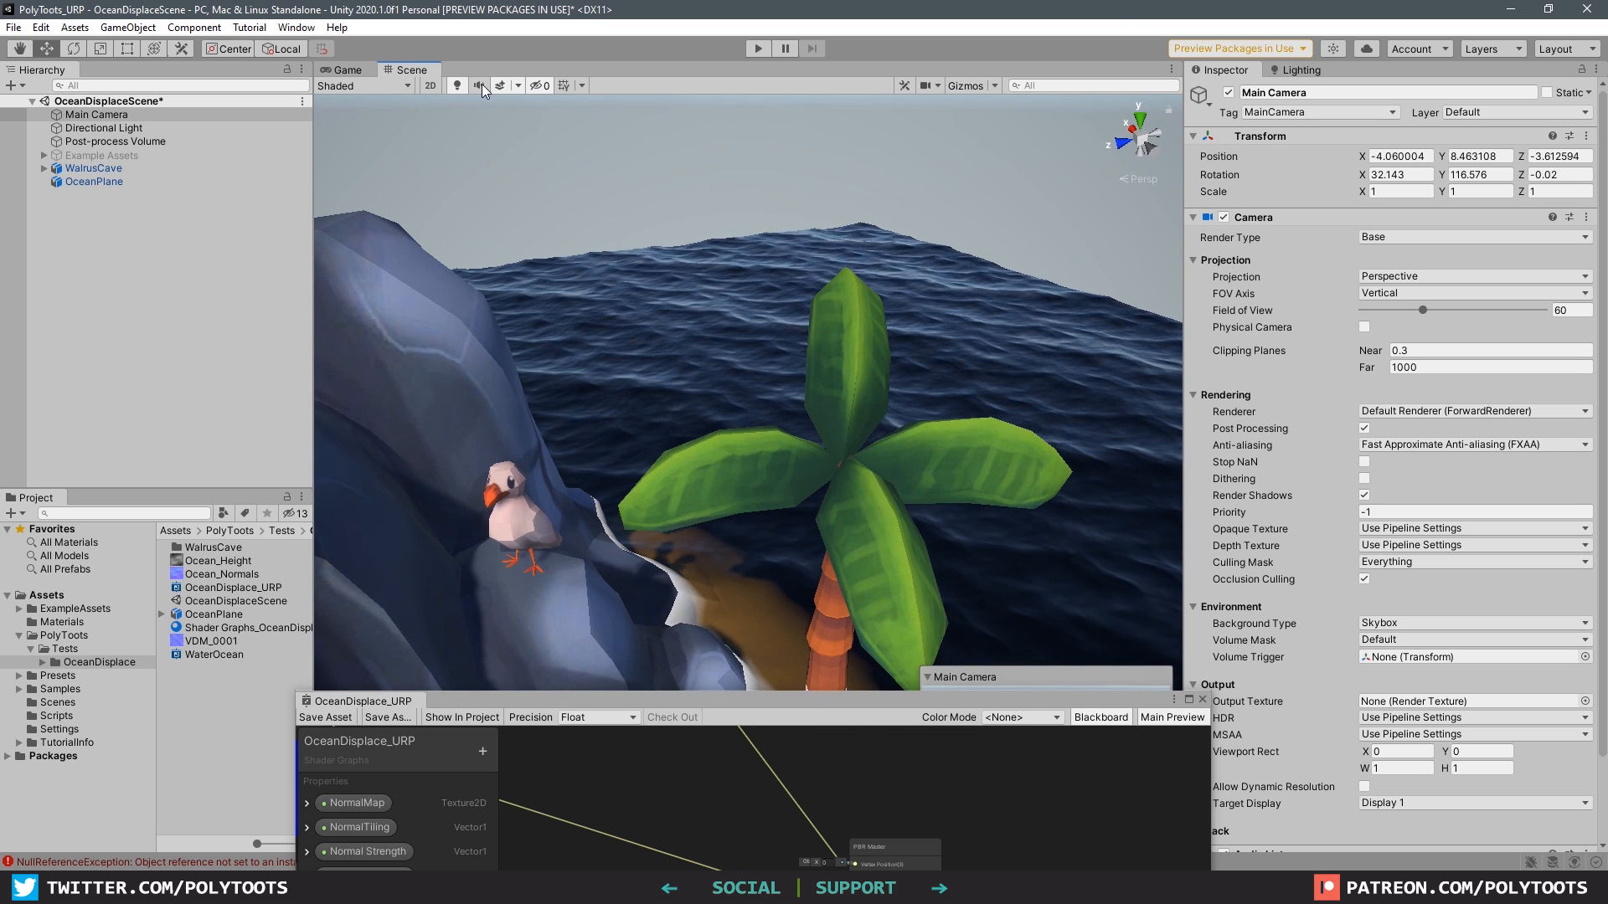
click(349, 71)
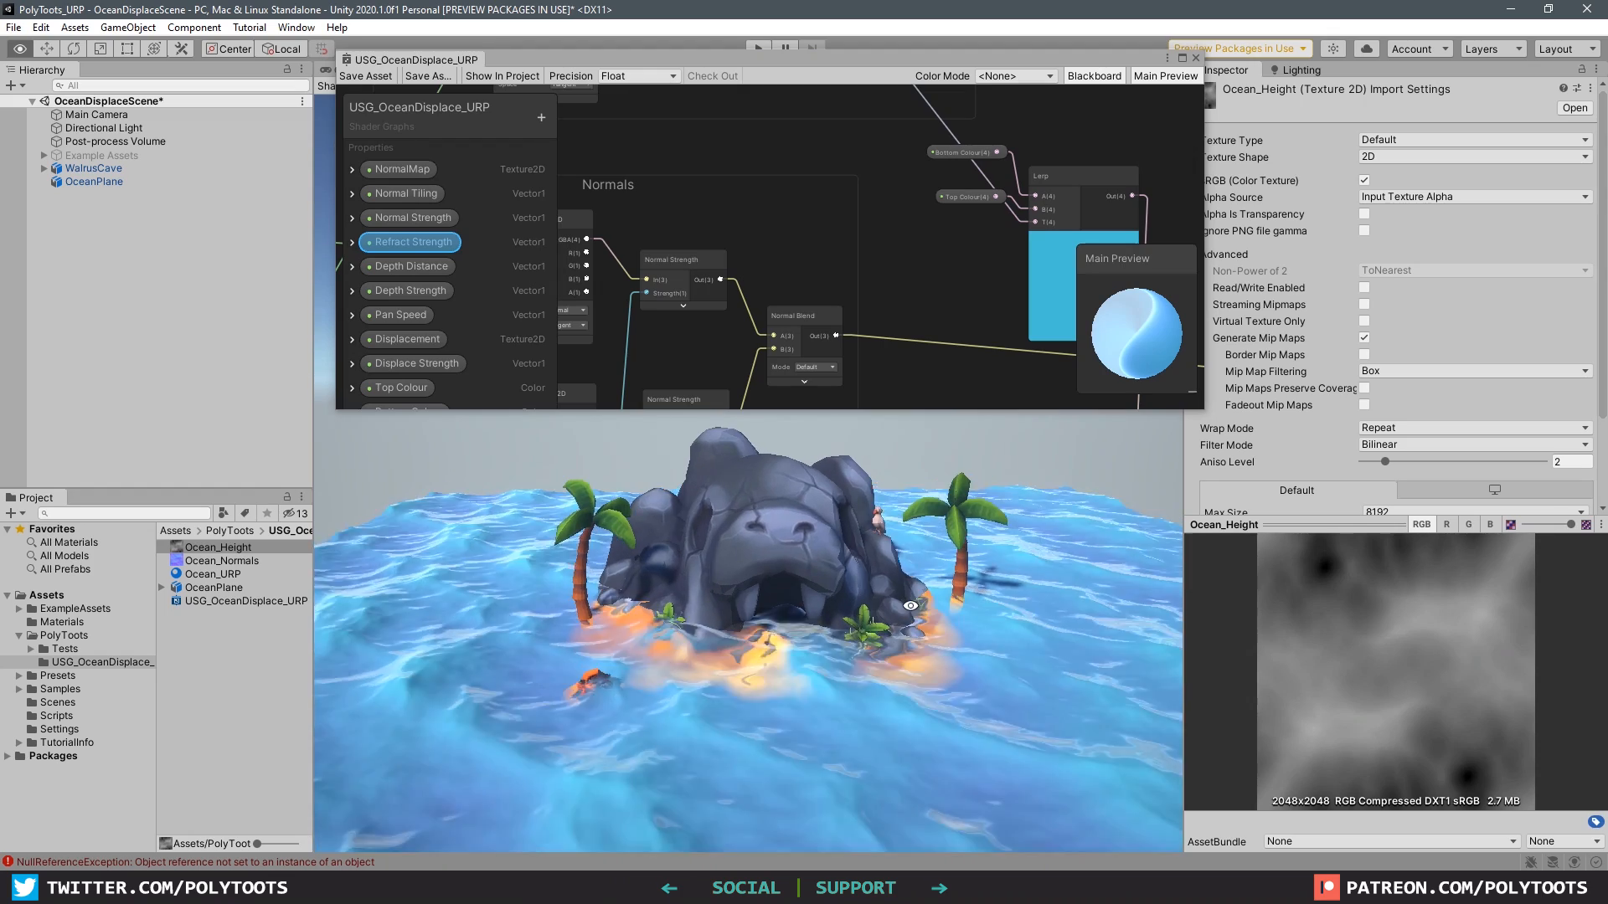
Select the ocean plane in the scene and set its Ocean_URP material's Pan Speed to 0.1.
alt+drag(910, 604, 882, 621)
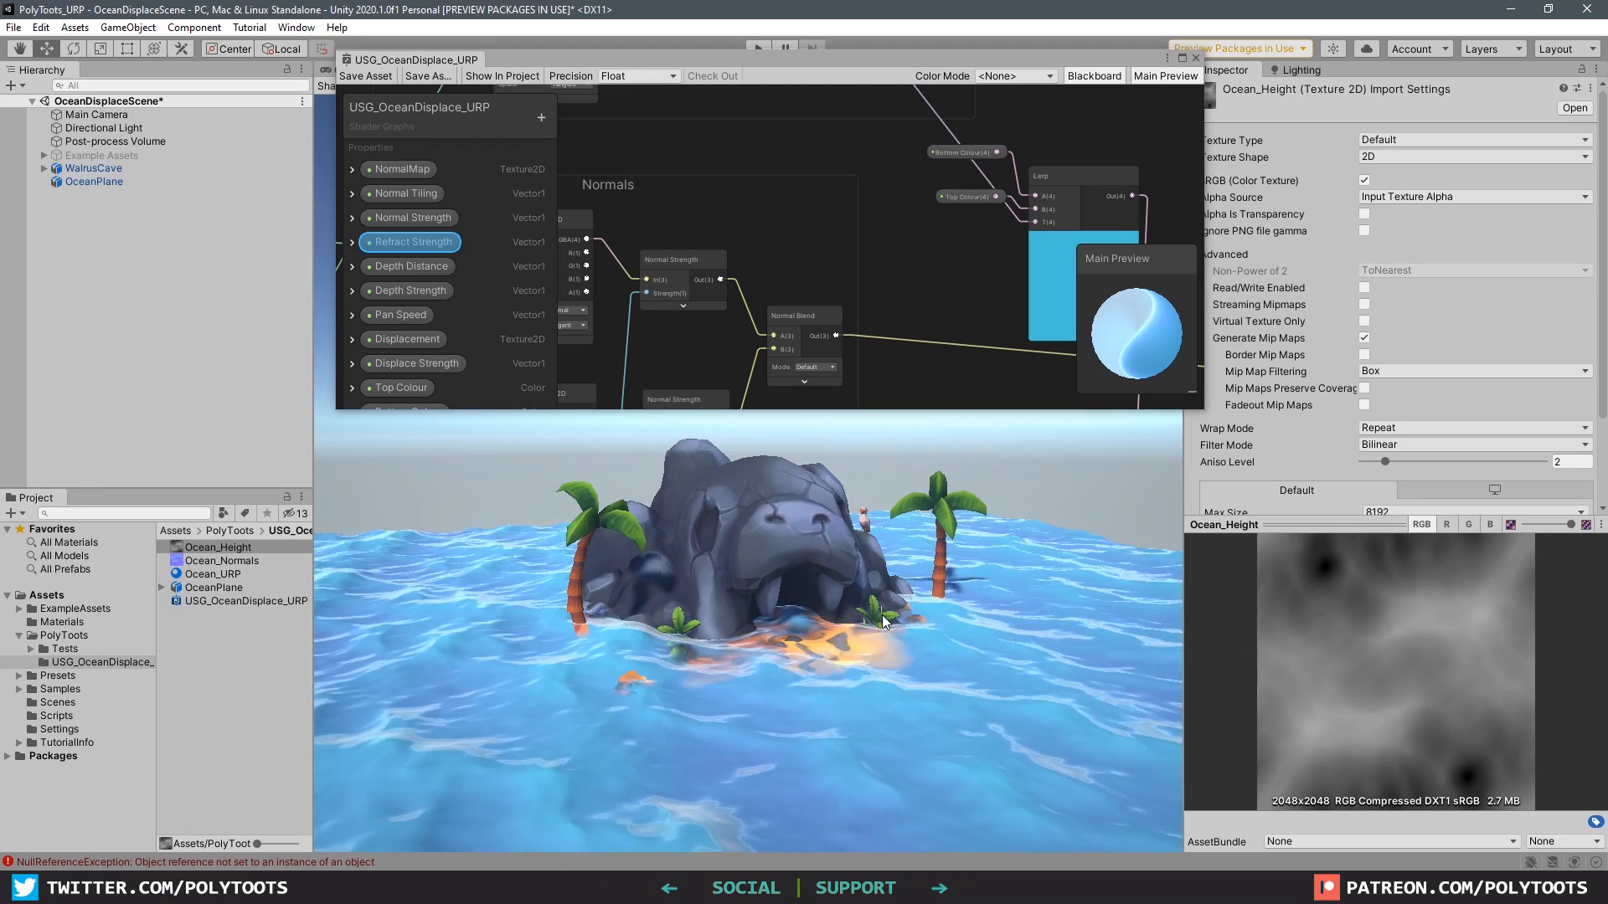
alt+drag(882, 620, 863, 653)
click(1005, 626)
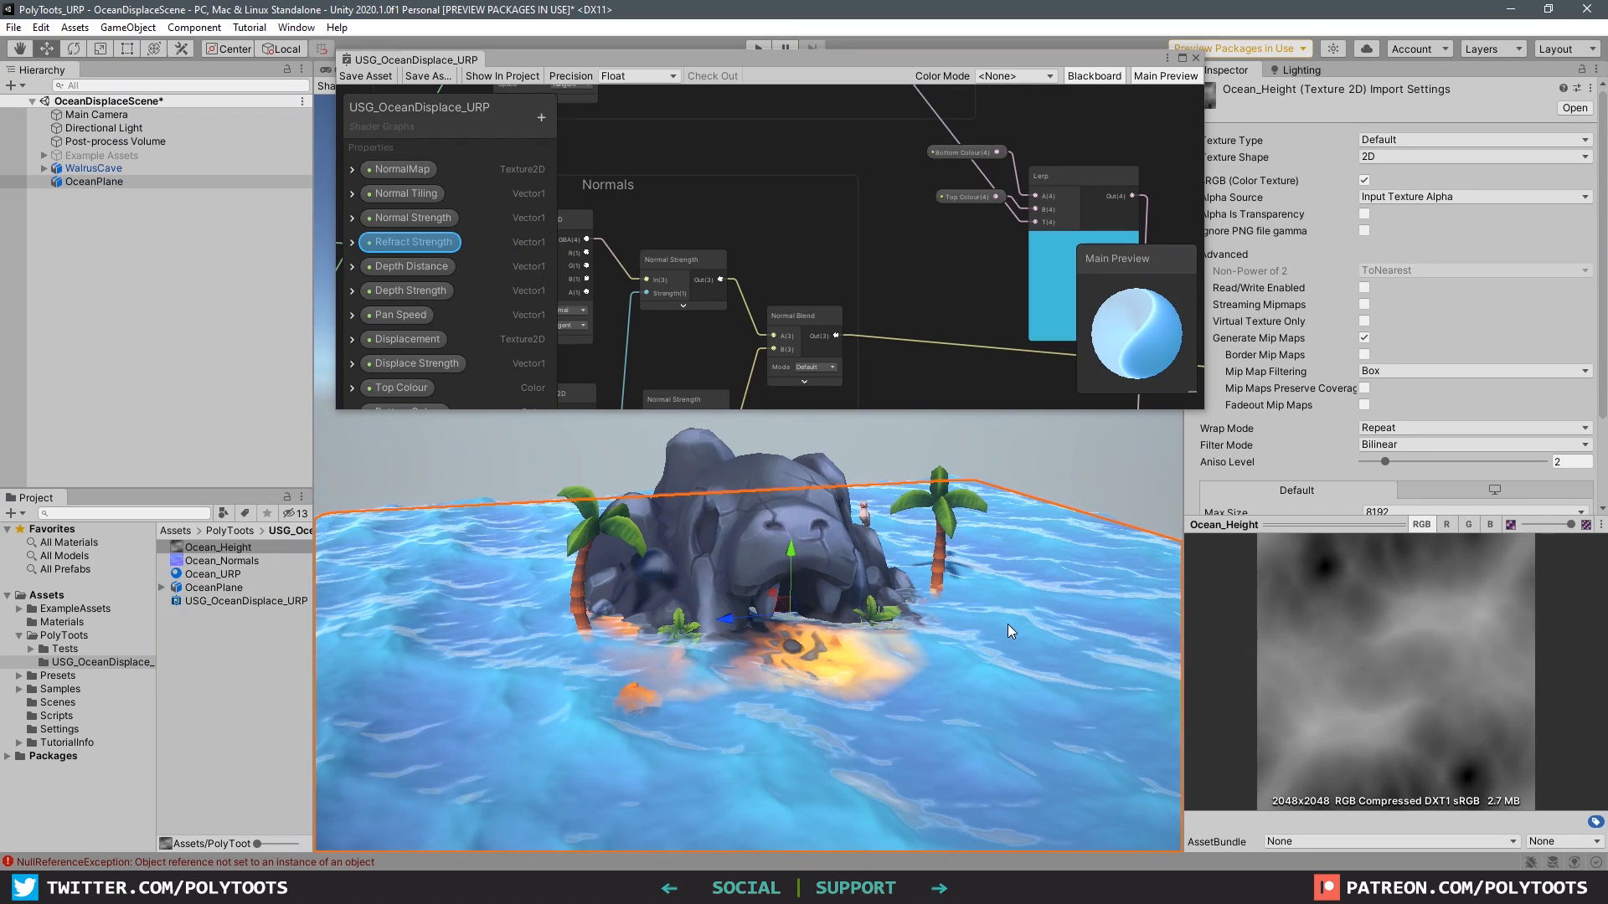
scroll(1480, 565, down, 3)
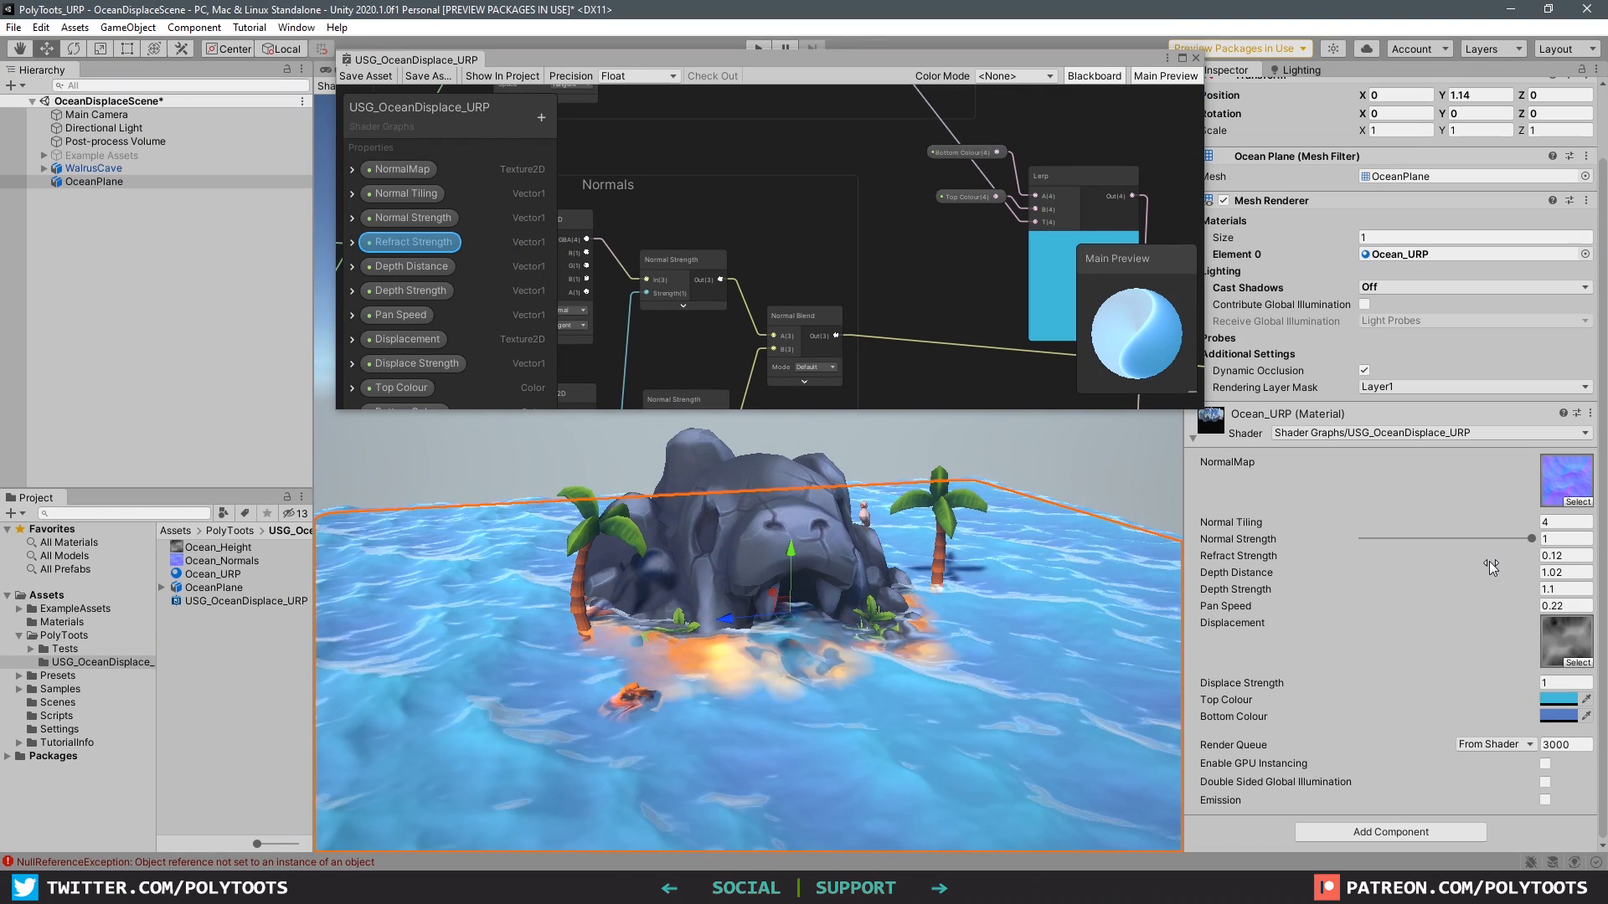
click(1550, 605)
text(0.1)
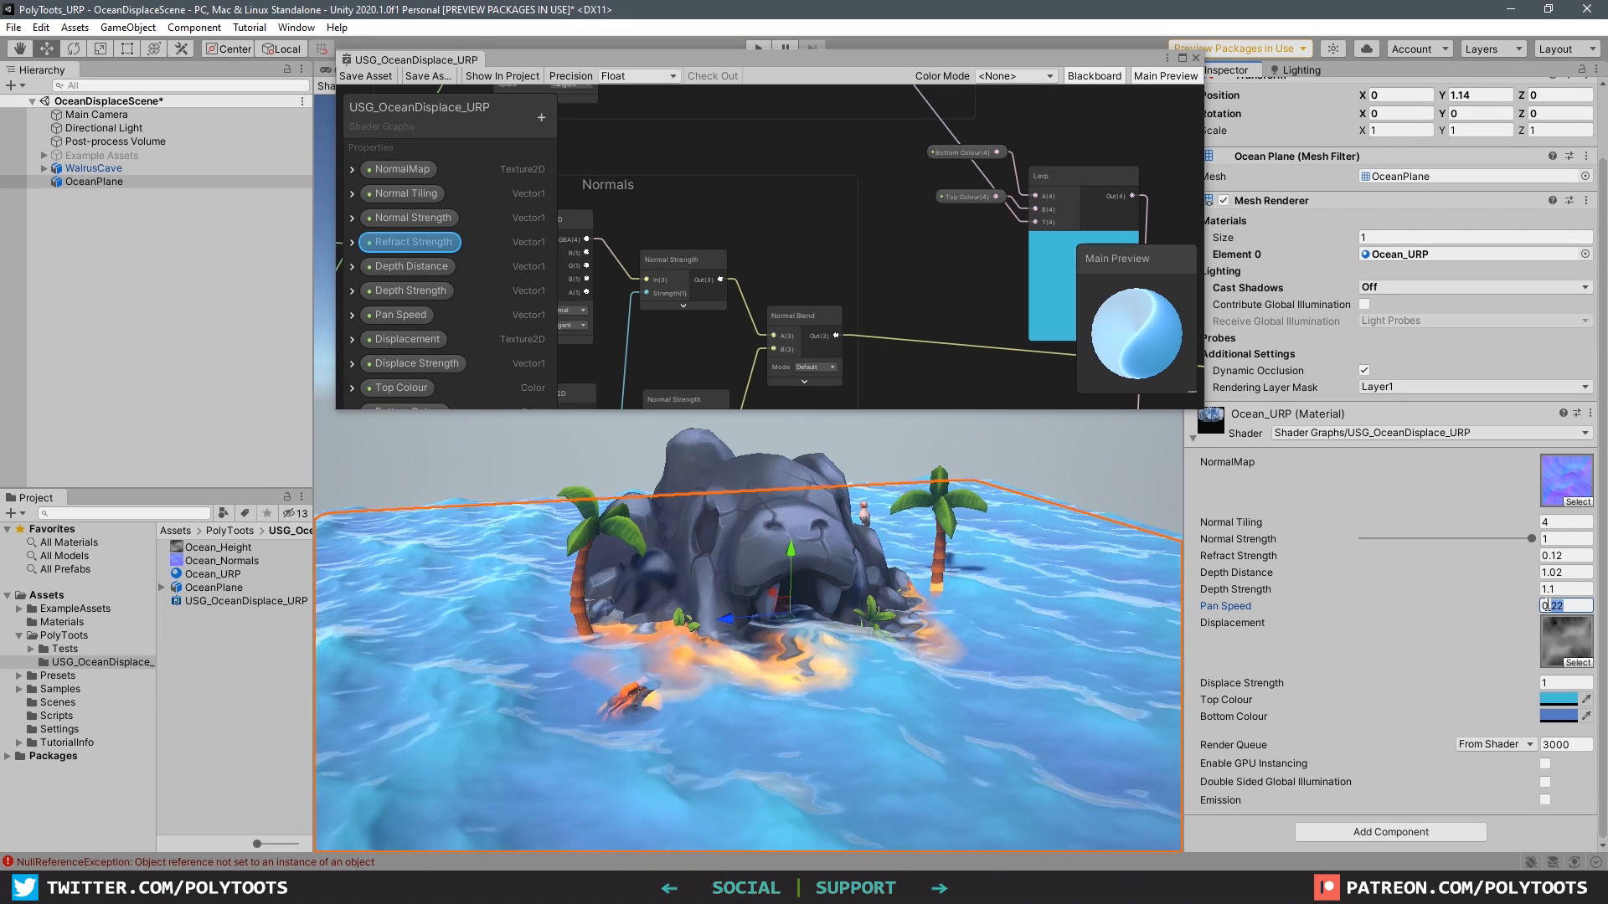
key(Tab)
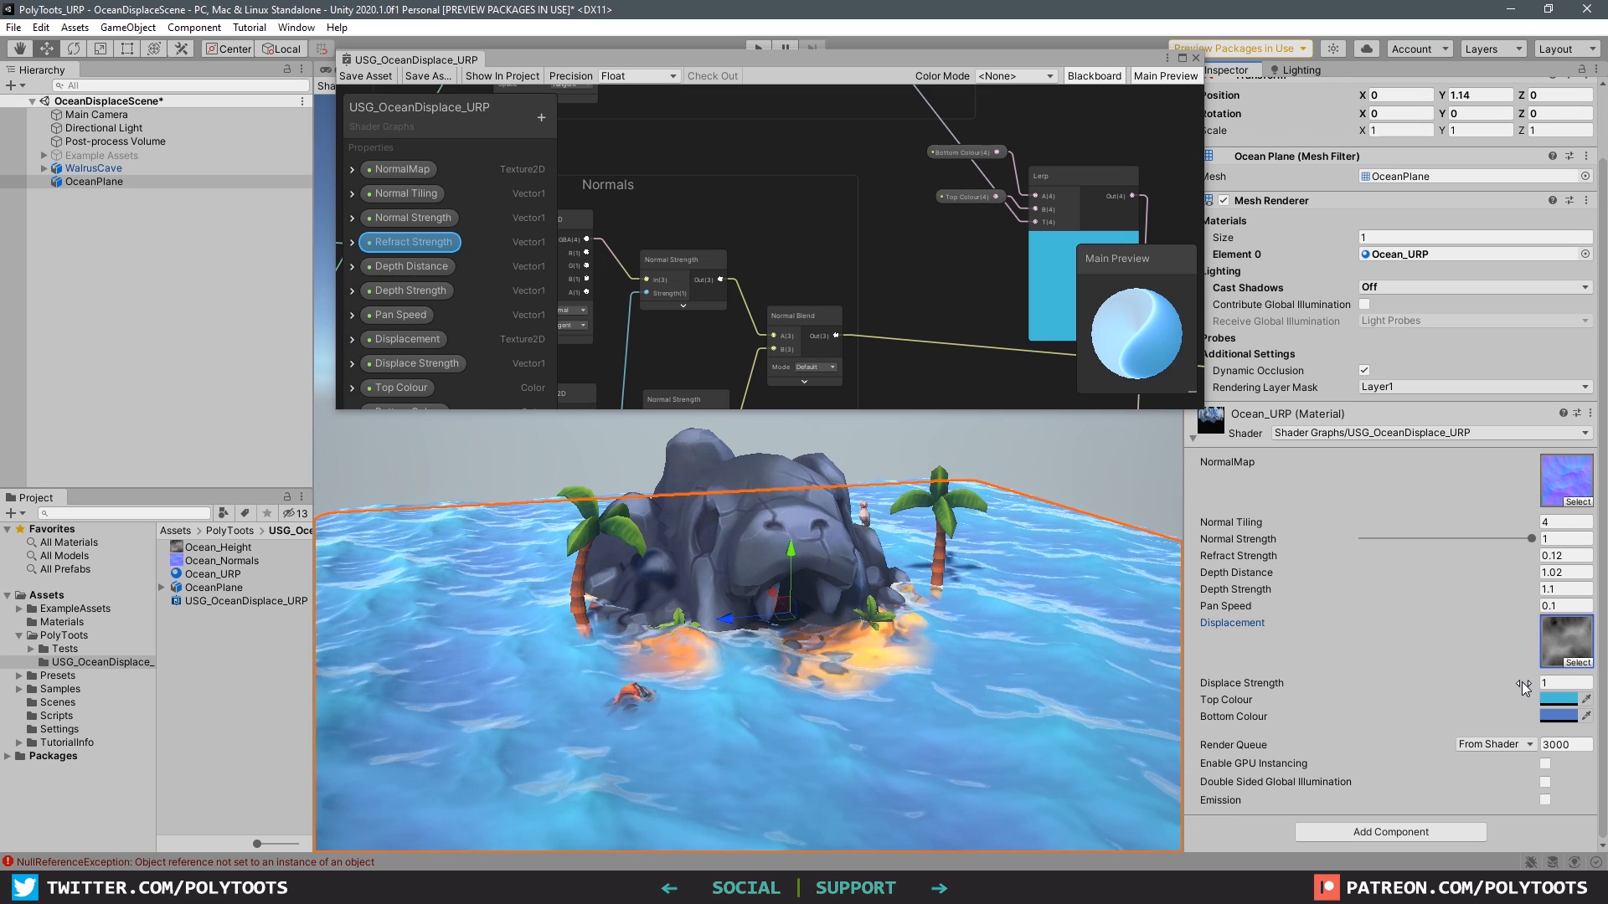
Lower the ocean material's Displace Strength to 0.13 and its Normal Strength to 0.529.
drag(1522, 689, 1486, 680)
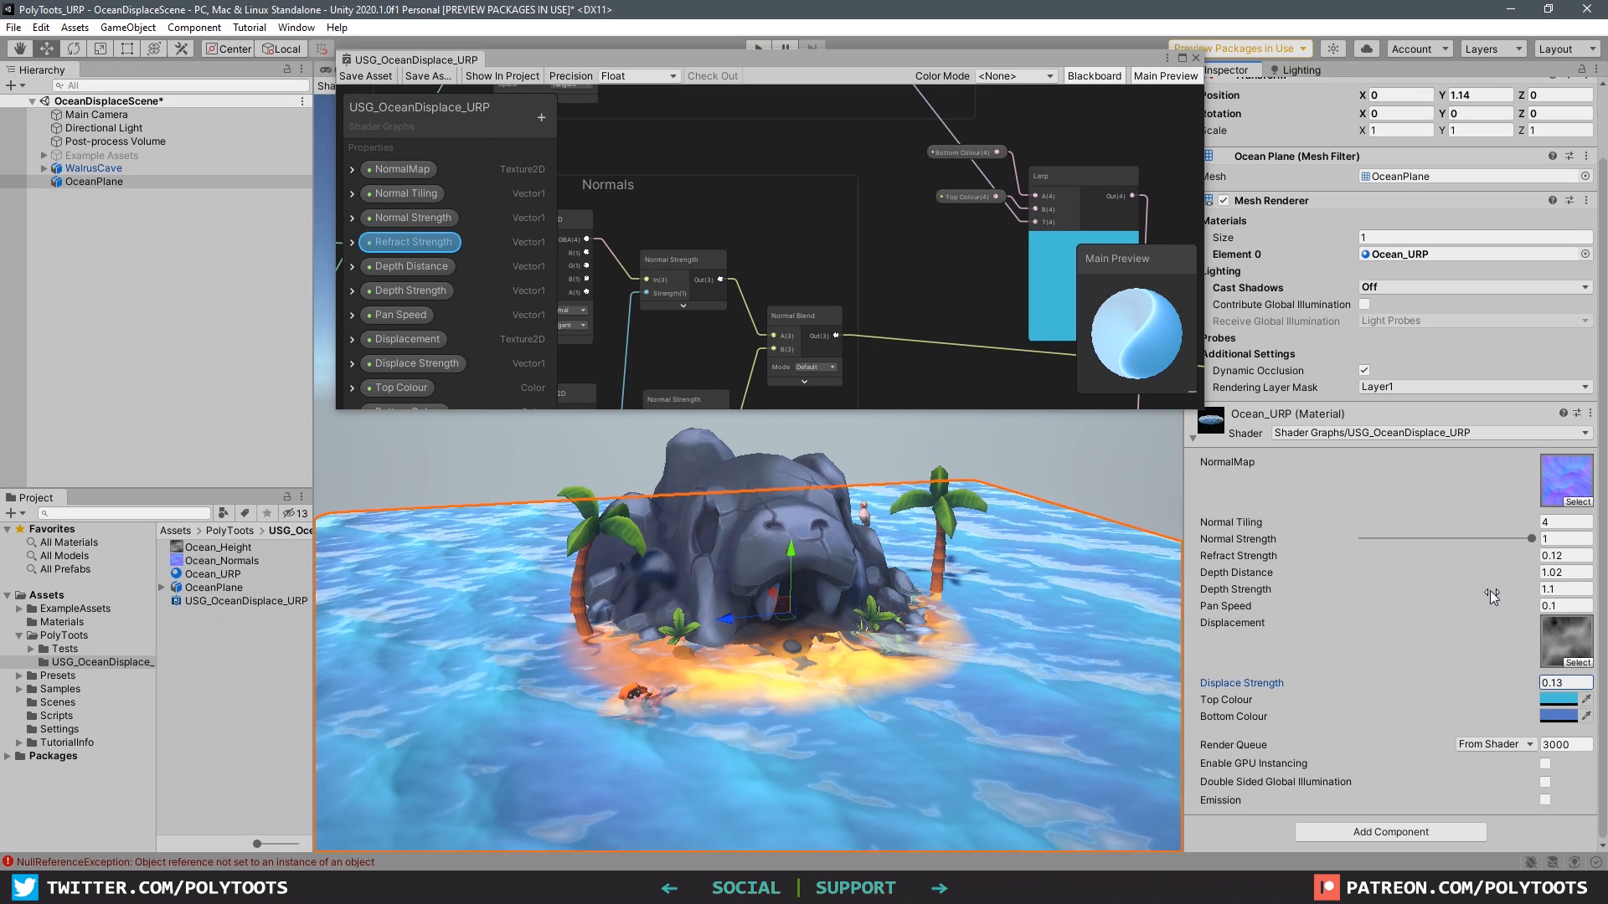
click(1564, 521)
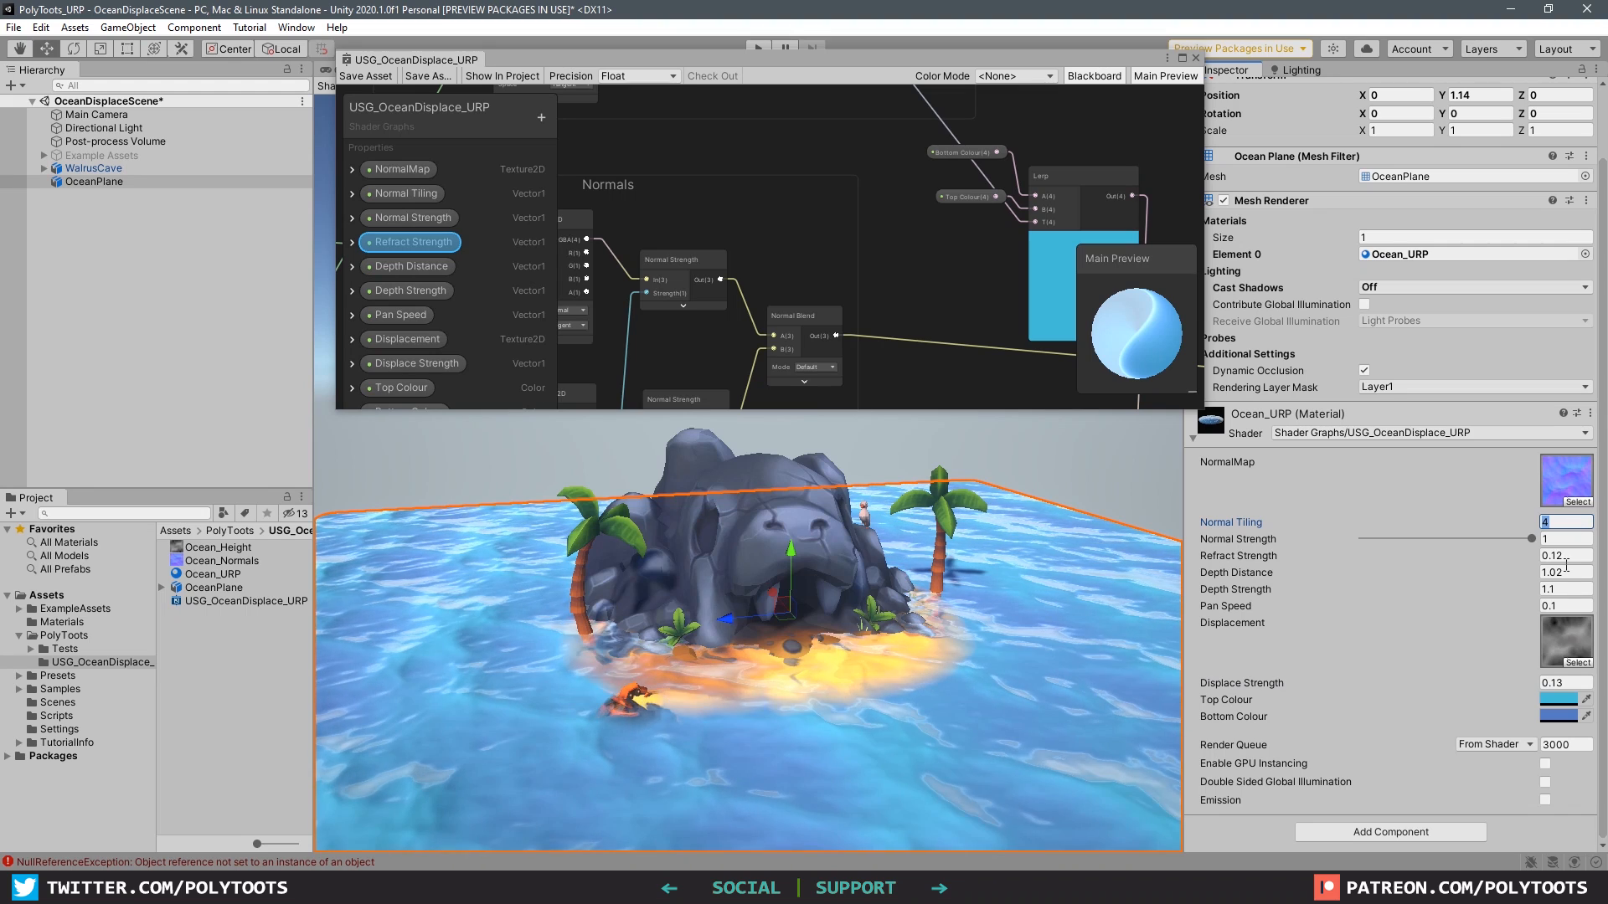
drag(1530, 539, 1457, 541)
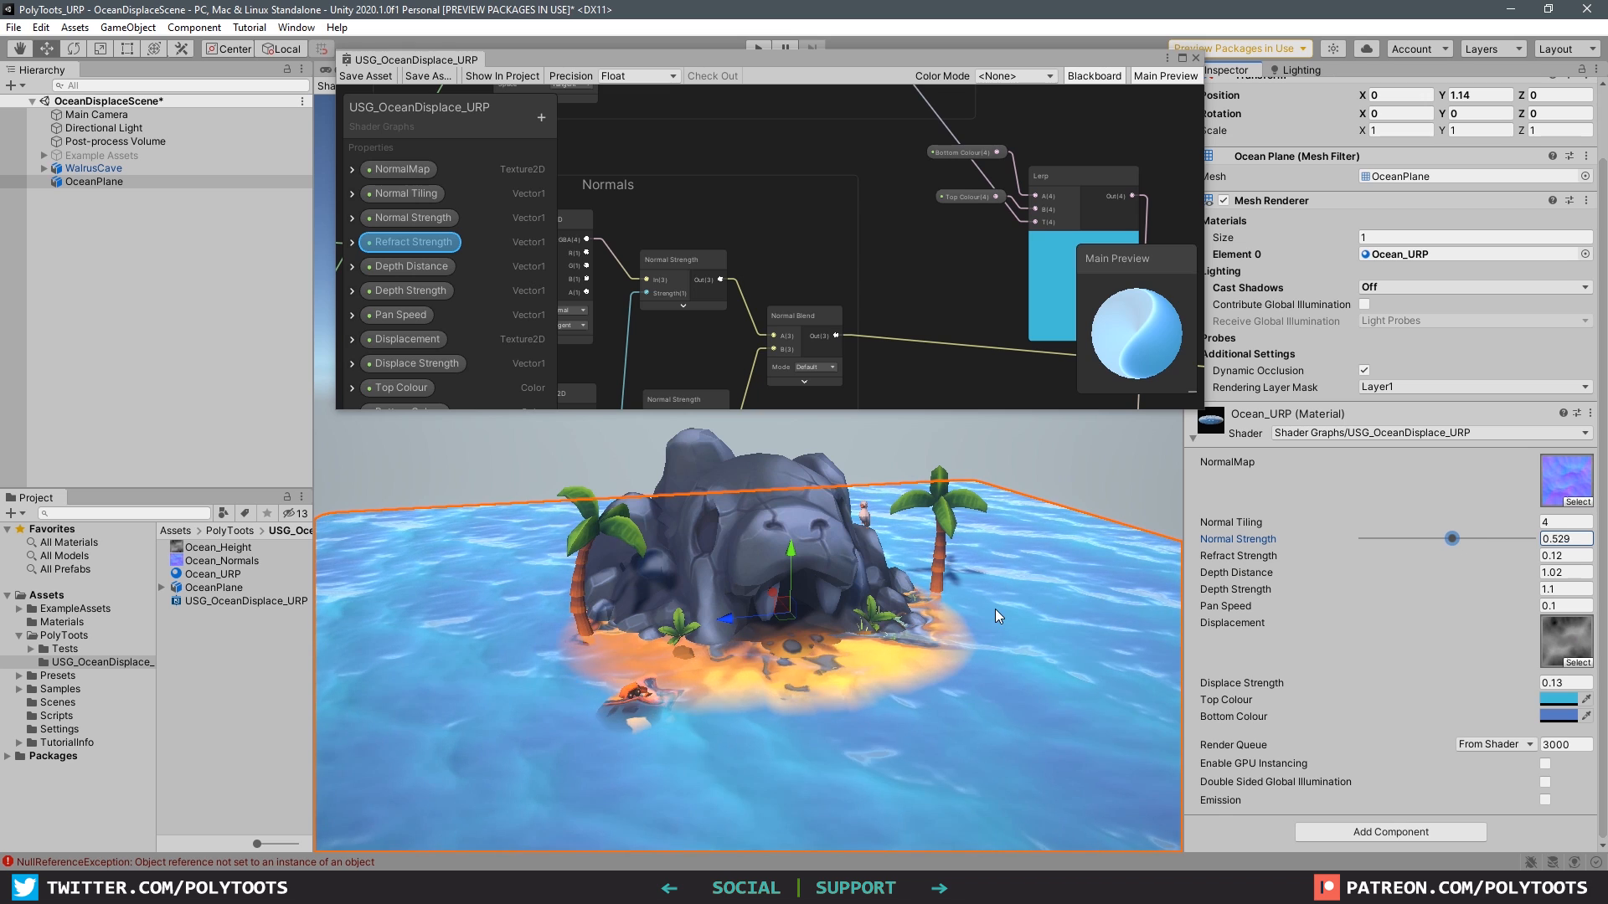
Set the ocean material's Displace Strength to 1.
alt+drag(995, 611, 1064, 578)
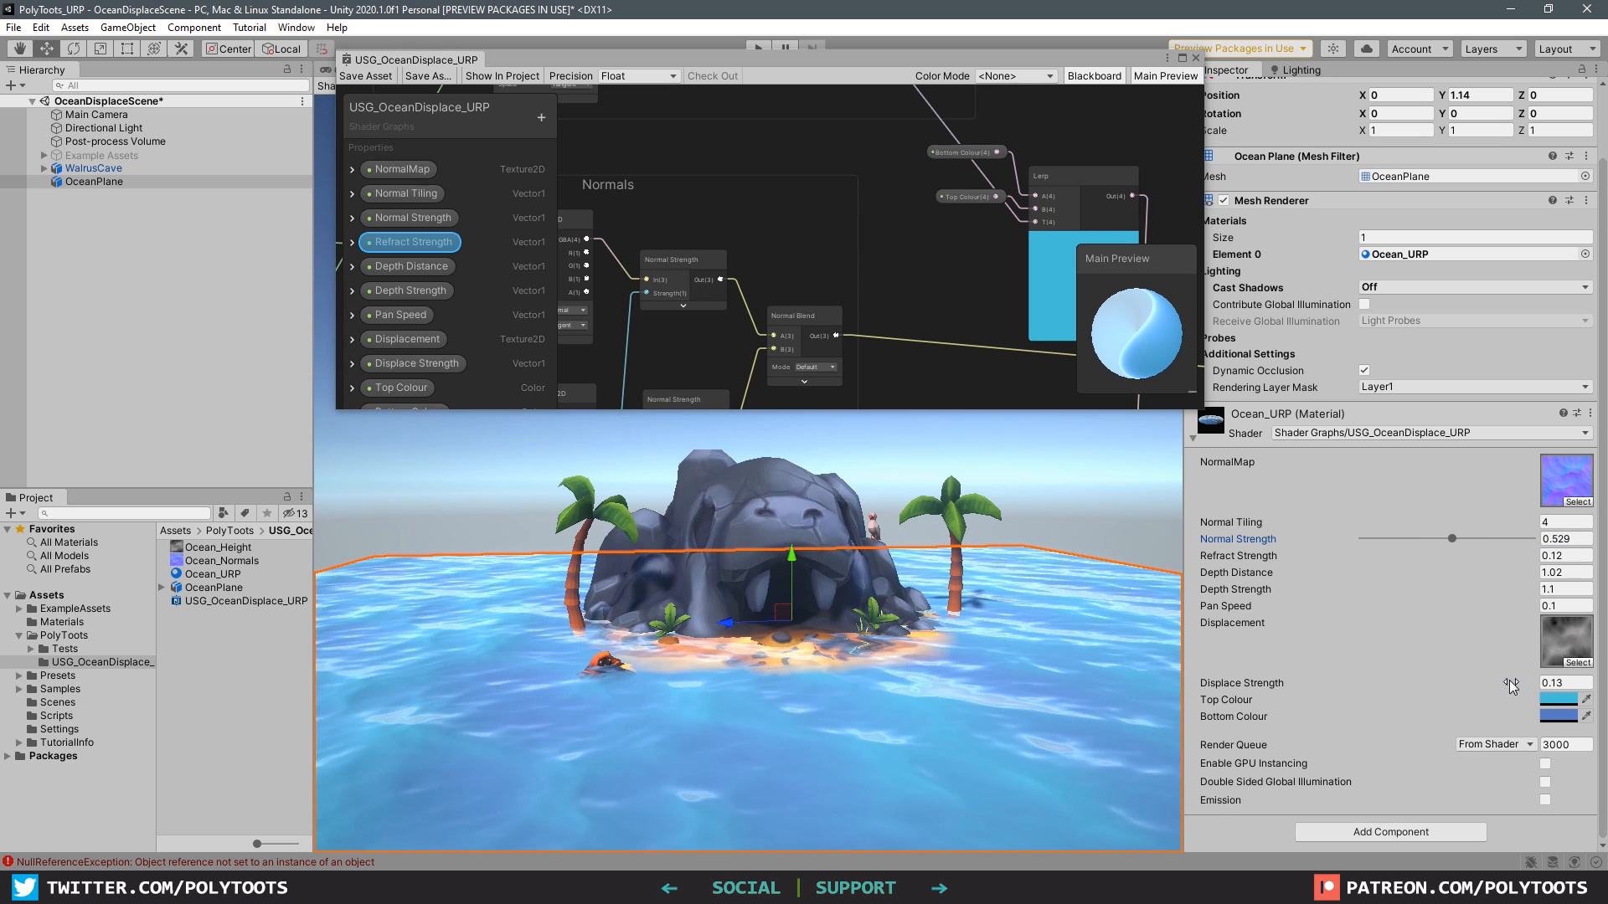
text(1)
key(Tab)
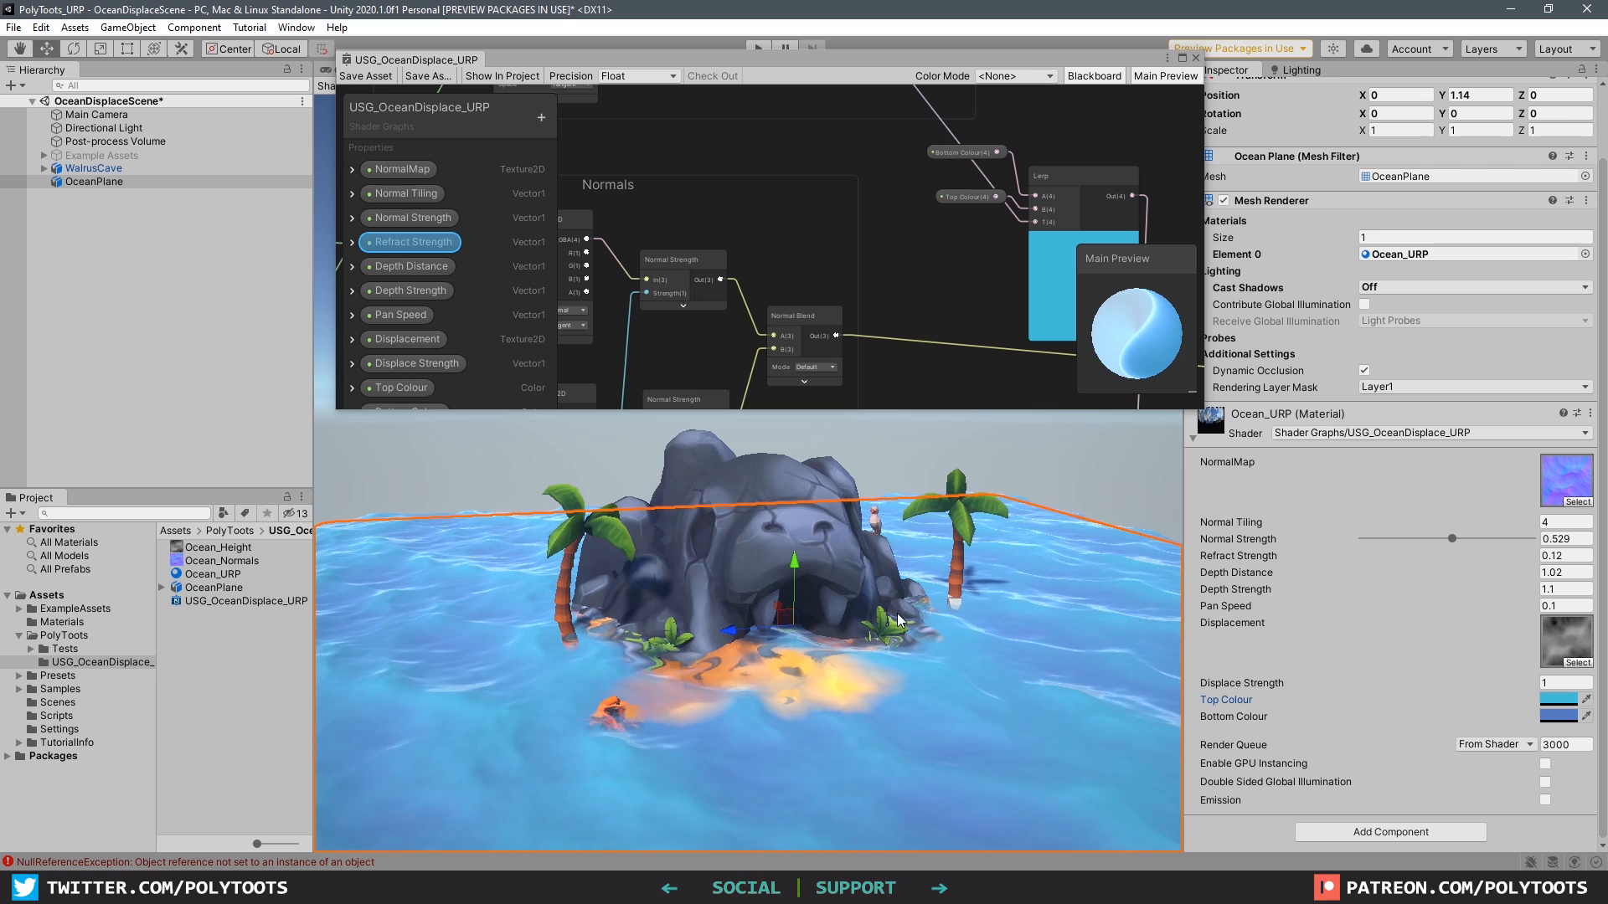
Examine the displaced waves around the island and the graph's Saturate connection into the PBR Master.
click(925, 270)
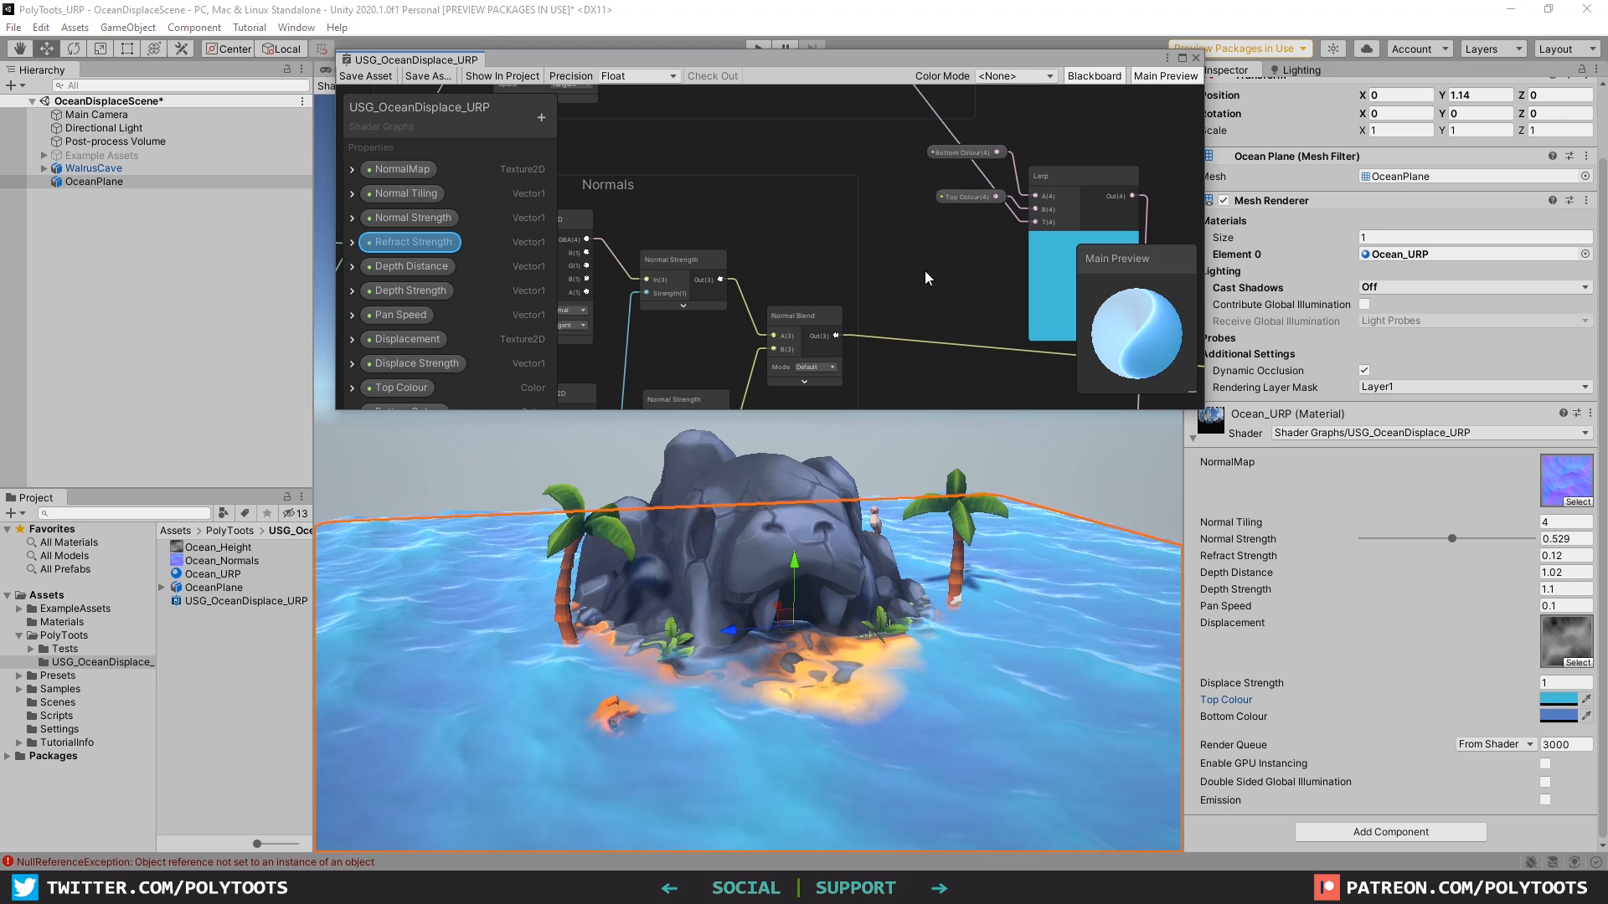
alt+drag(1066, 621, 1358, 612)
scroll(926, 549, up, 3)
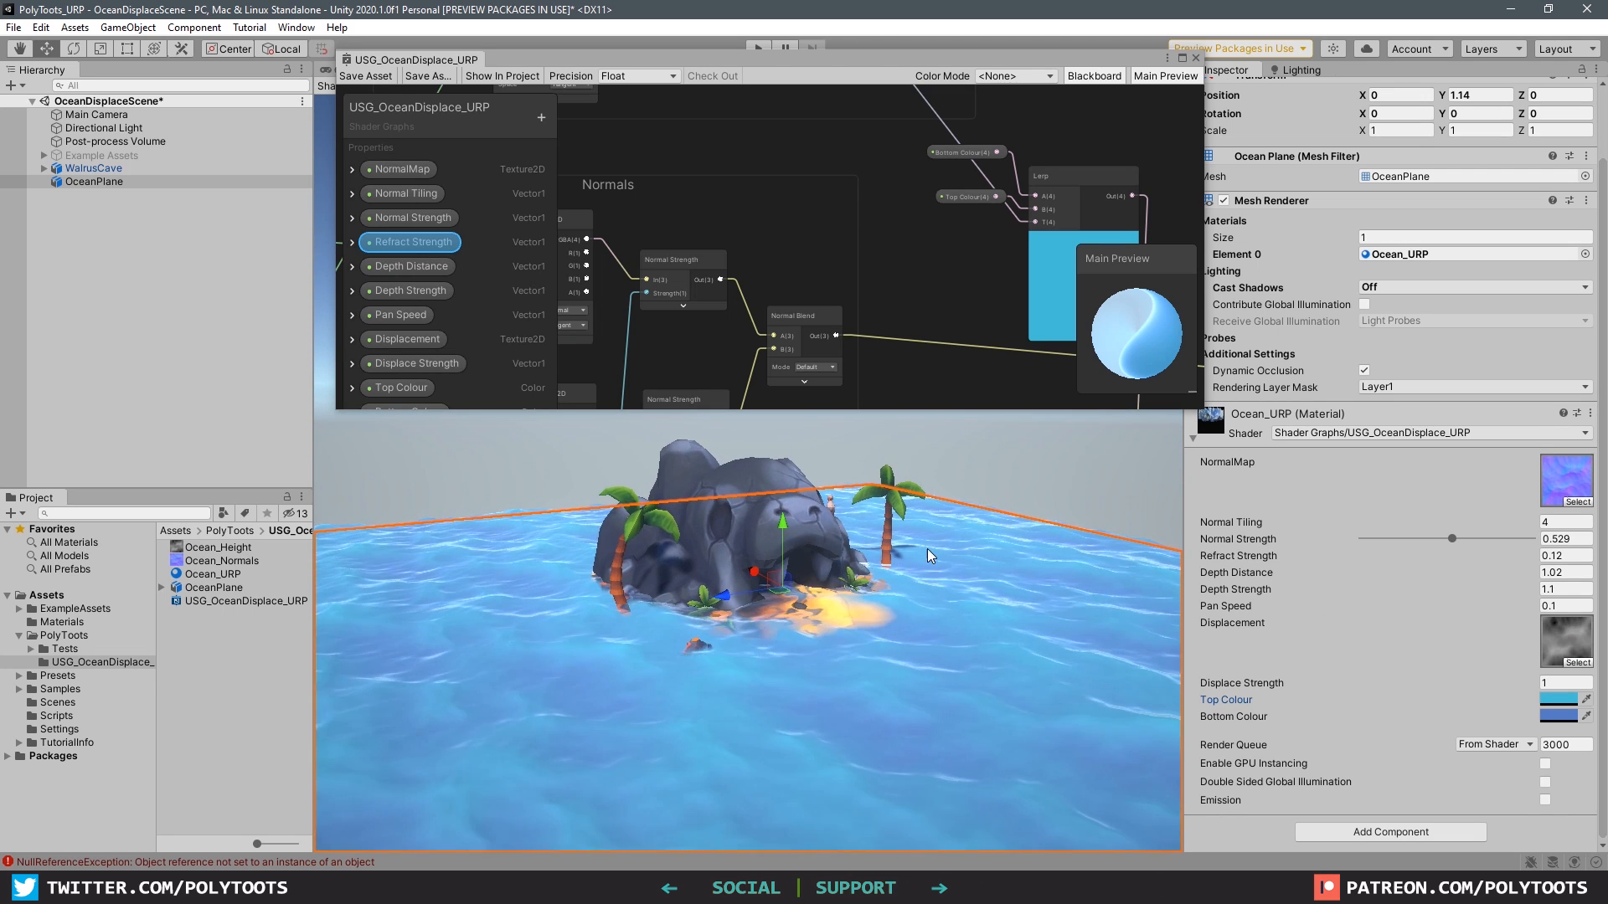
middle_drag(927, 549, 859, 574)
scroll(886, 591, up, 2)
click(887, 591)
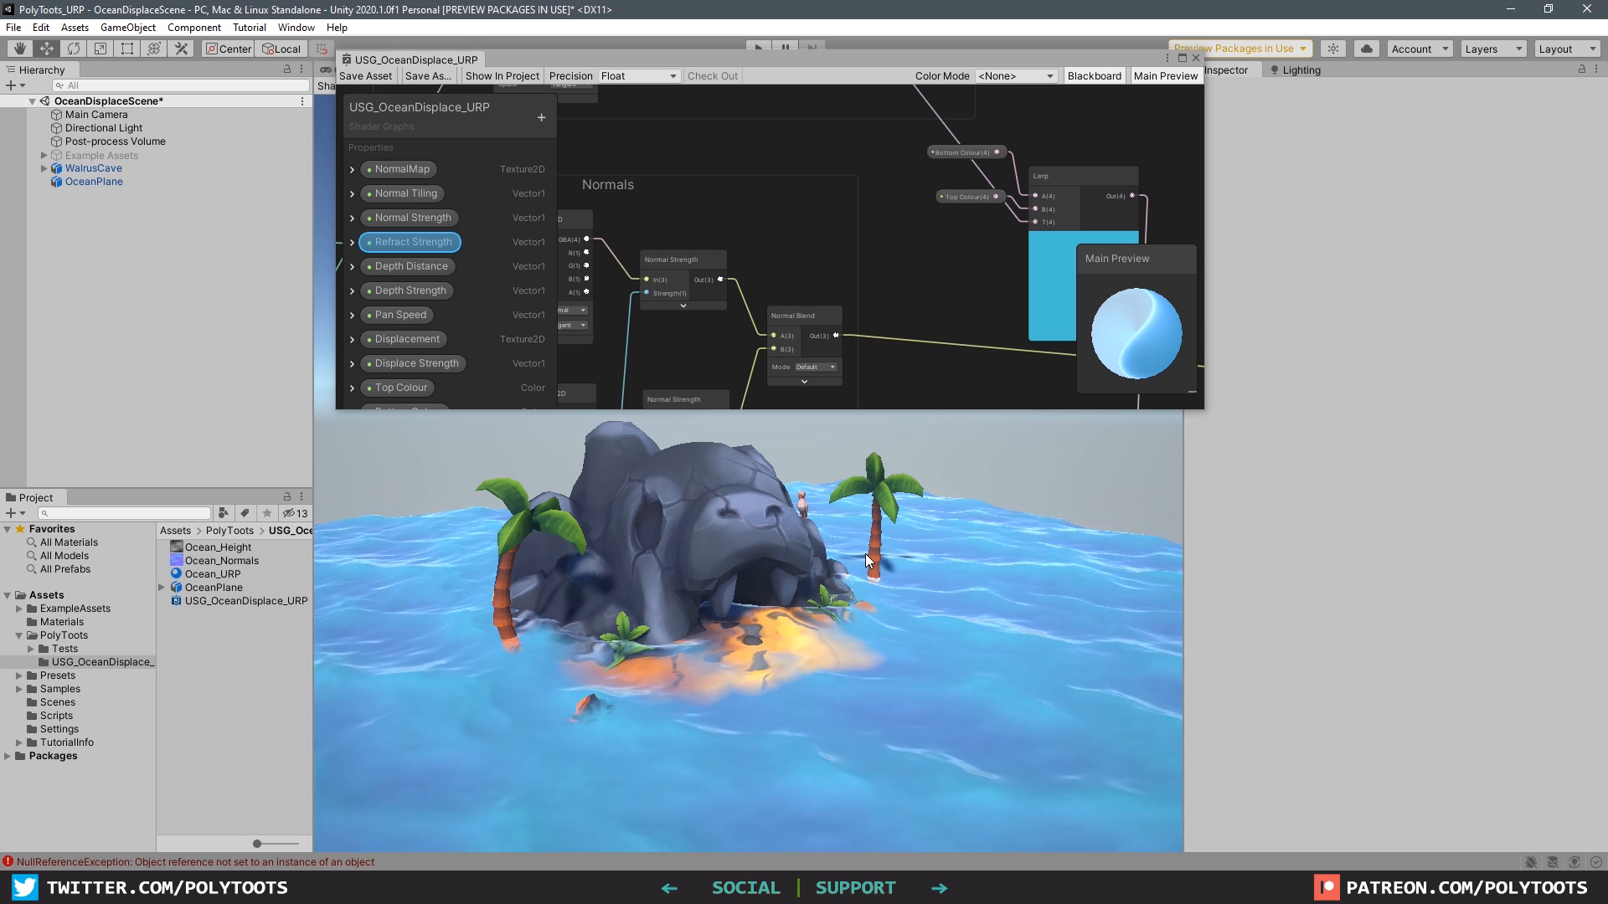
middle_drag(1051, 287, 824, 210)
scroll(824, 209, down, 3)
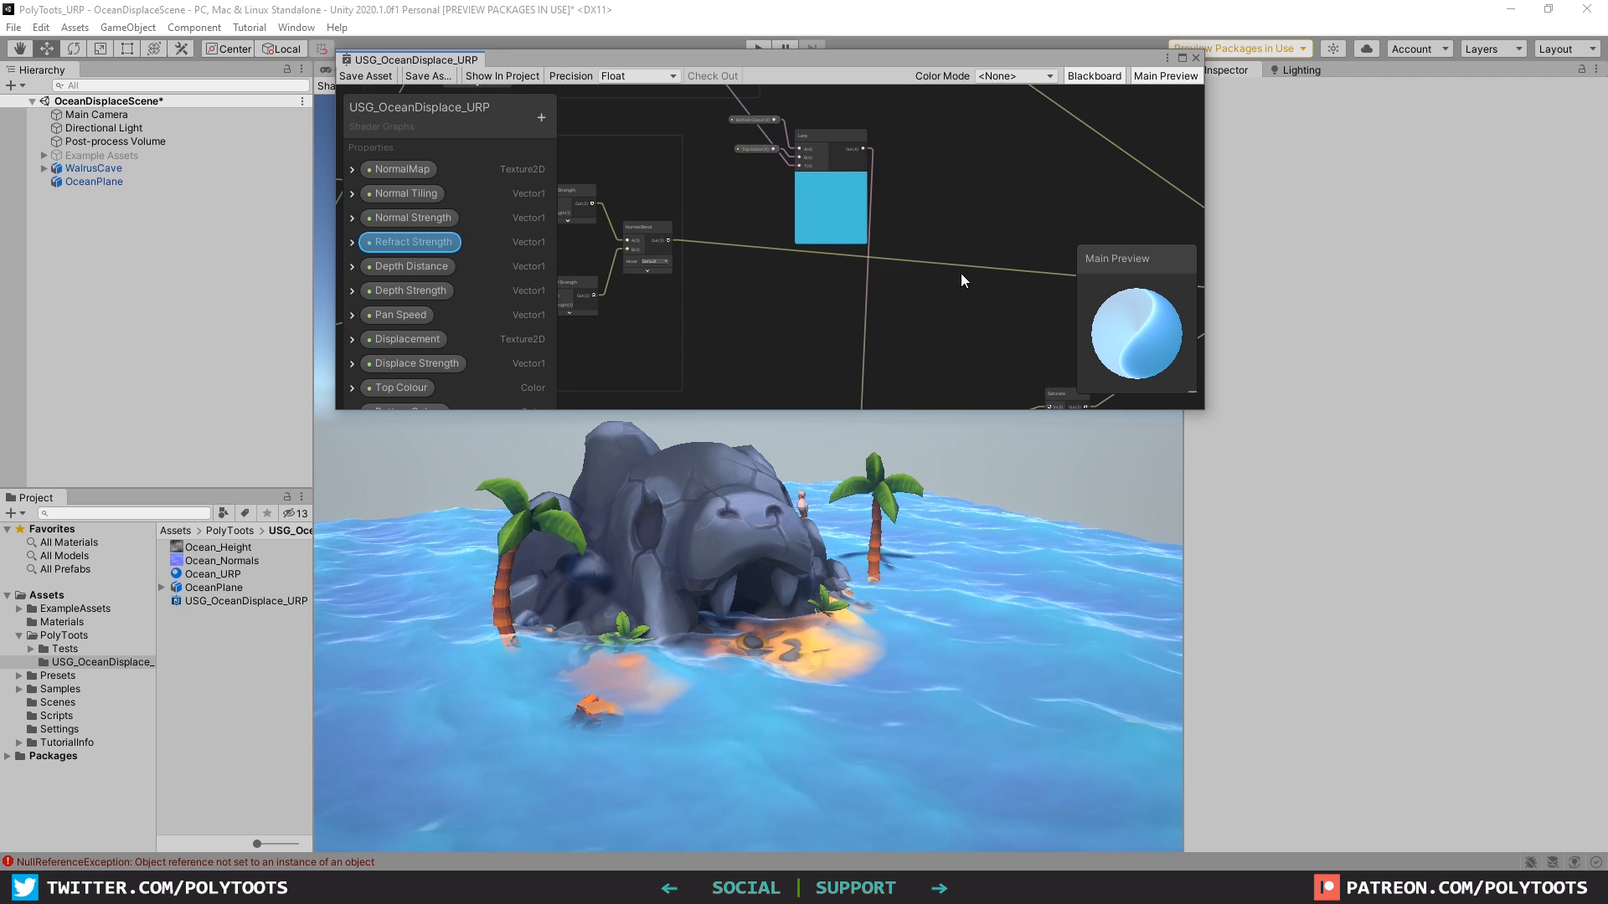
middle_drag(962, 273, 713, 144)
scroll(983, 264, up, 2)
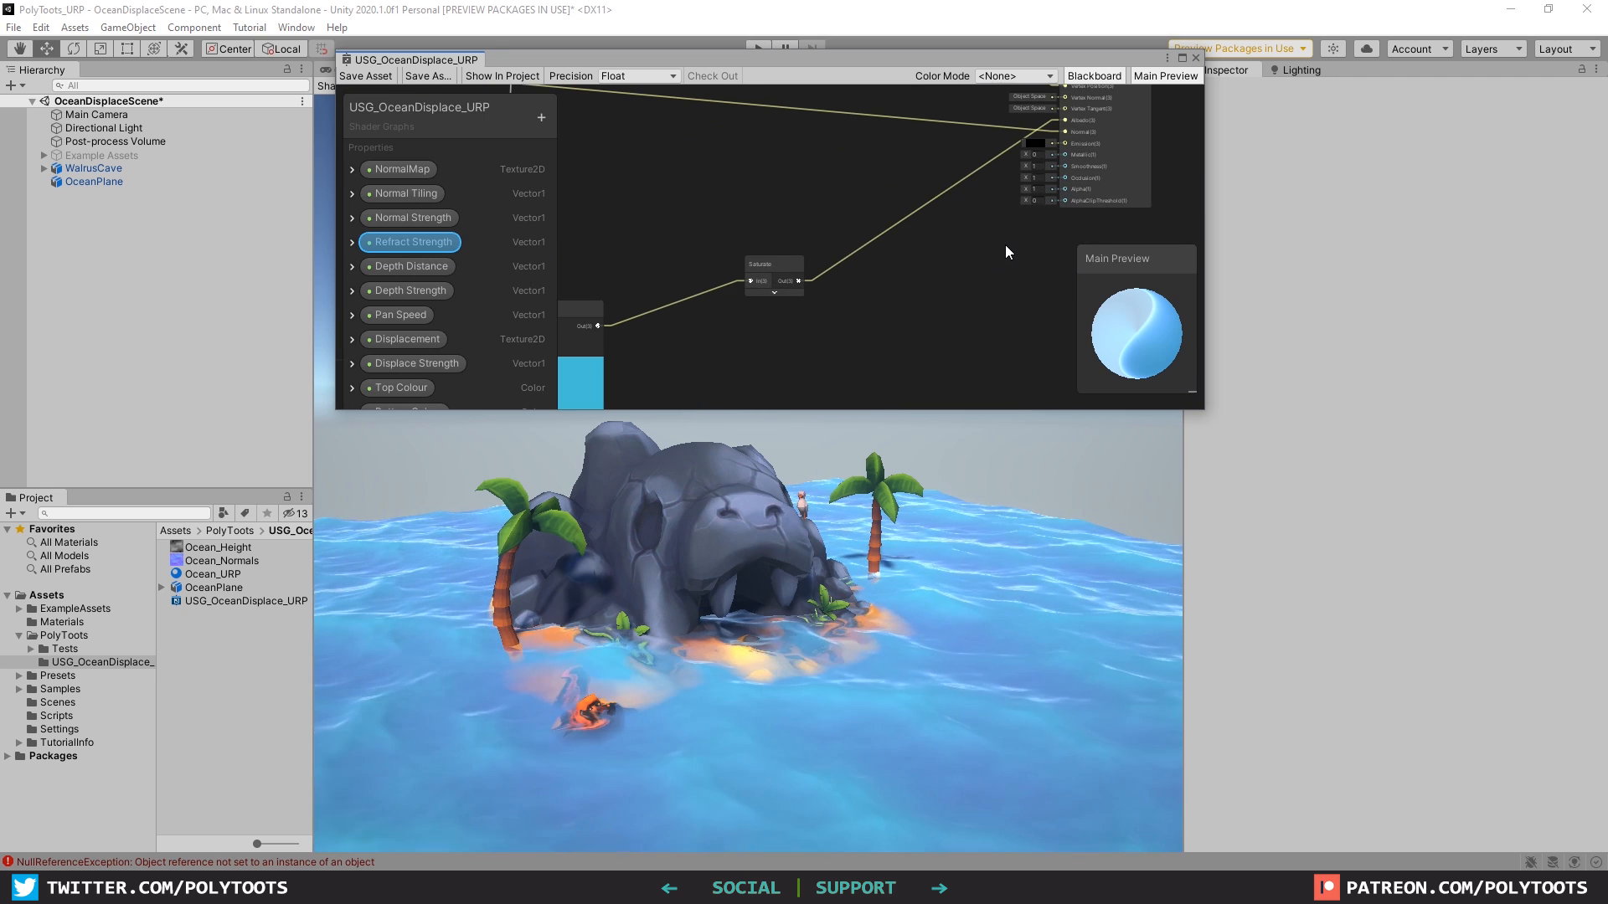
mouse_move(1004, 245)
middle_down()
mouse_move(947, 320)
mouse_move(1009, 273)
middle_up()
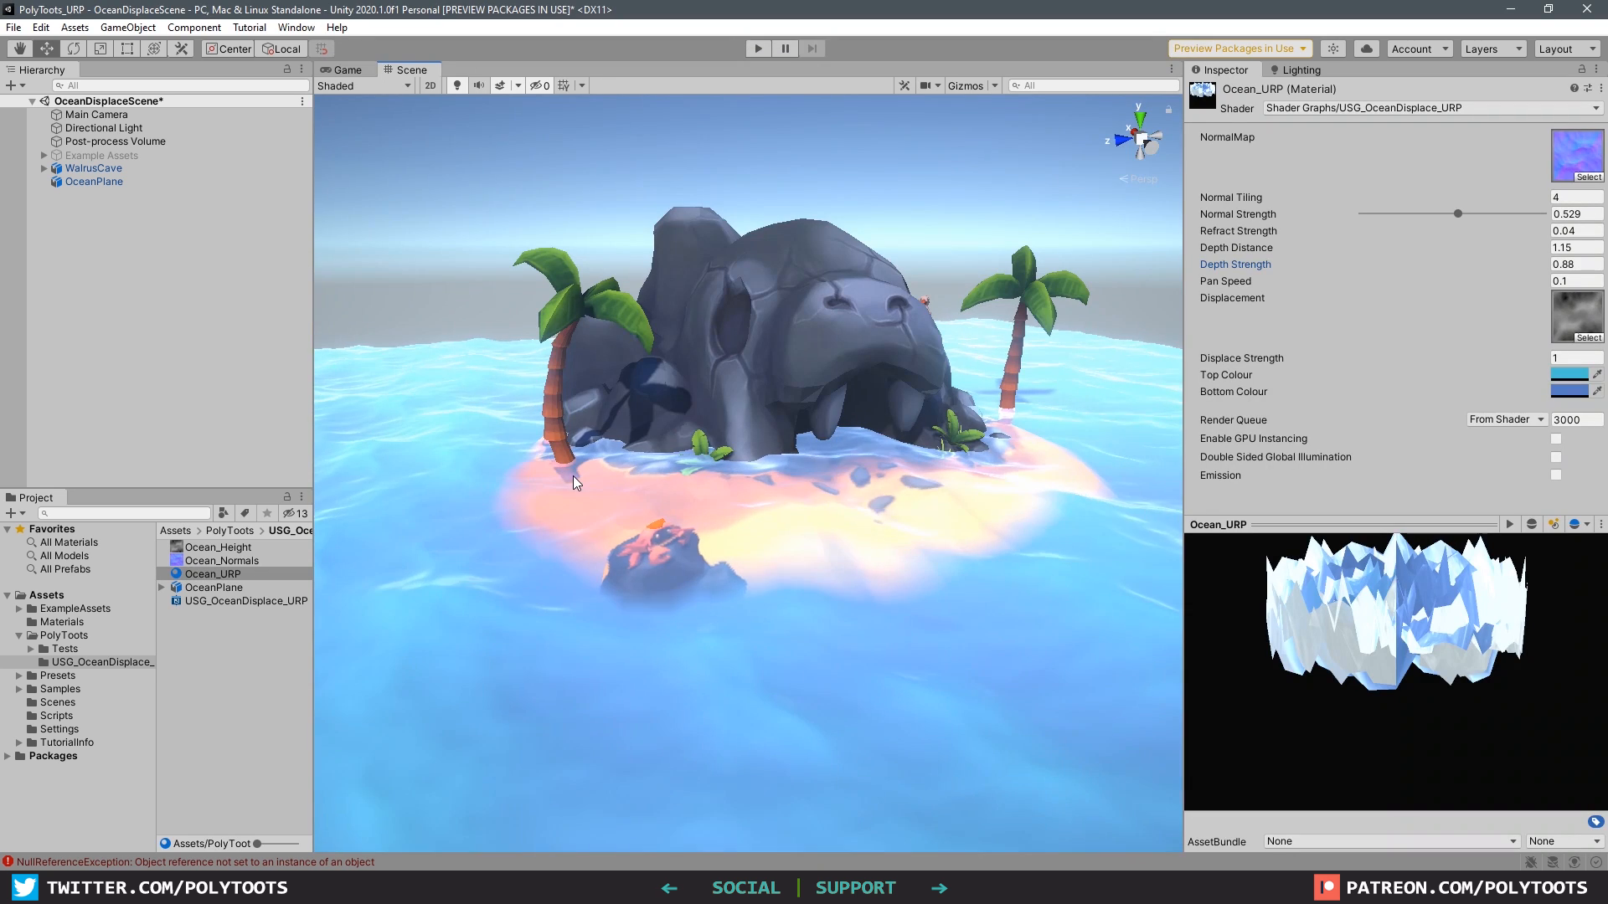
click(845, 389)
drag(845, 390, 839, 422)
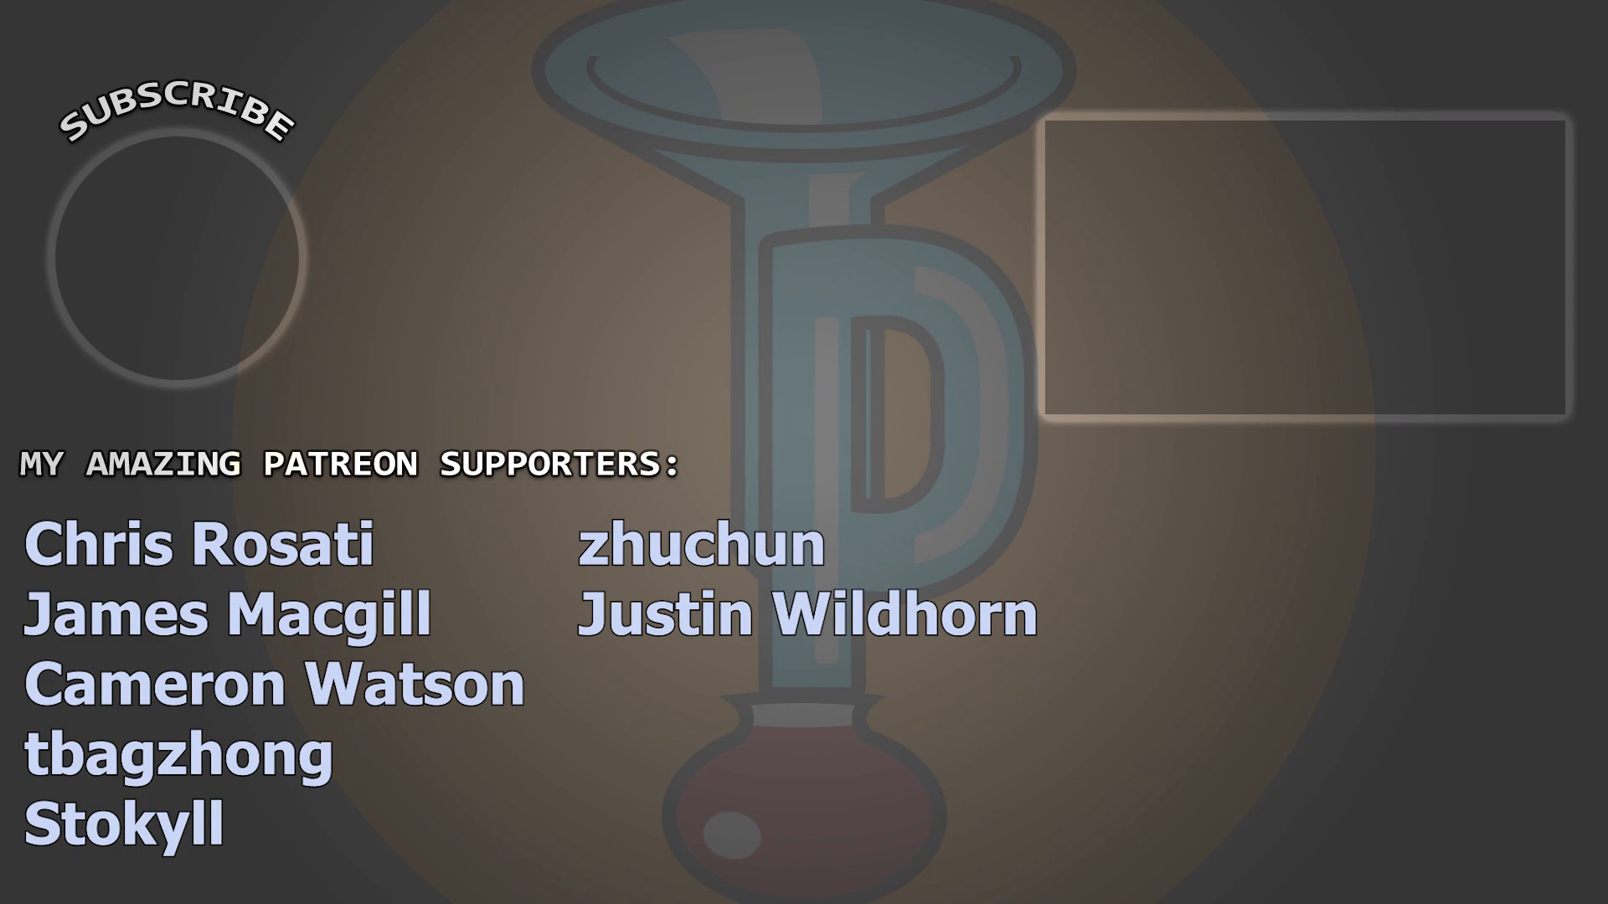